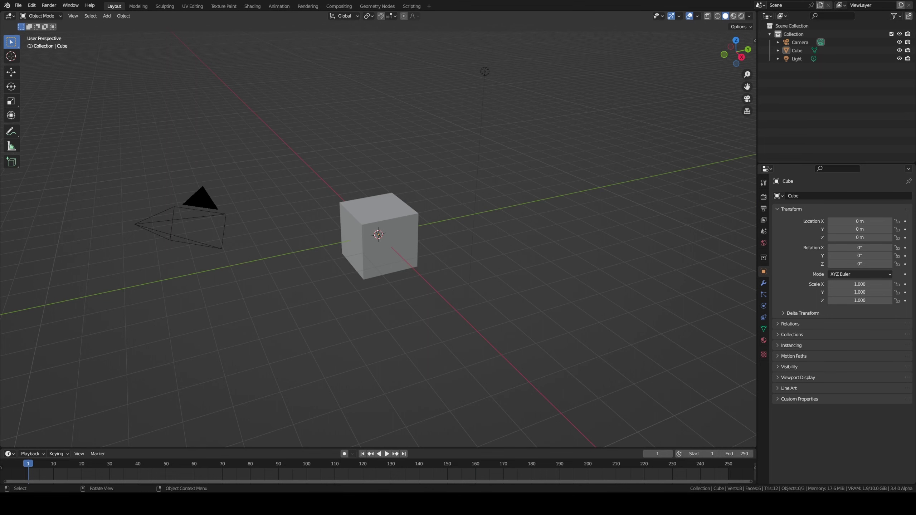
Step: Turn the cube into a smooth sphere with an applied Subdivision modifier and save as head1.blend
middle_click_drag(376, 252, 436, 249)
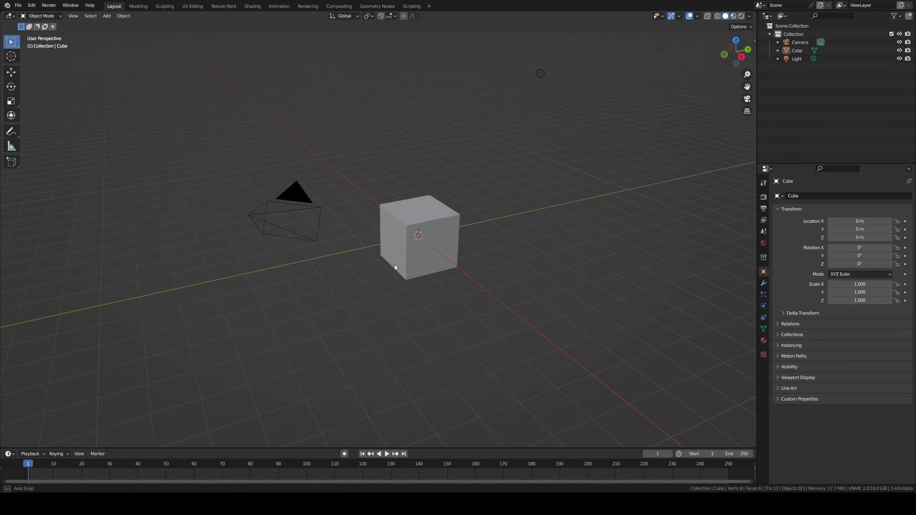
left_click(436, 249)
key("ctrl+2")
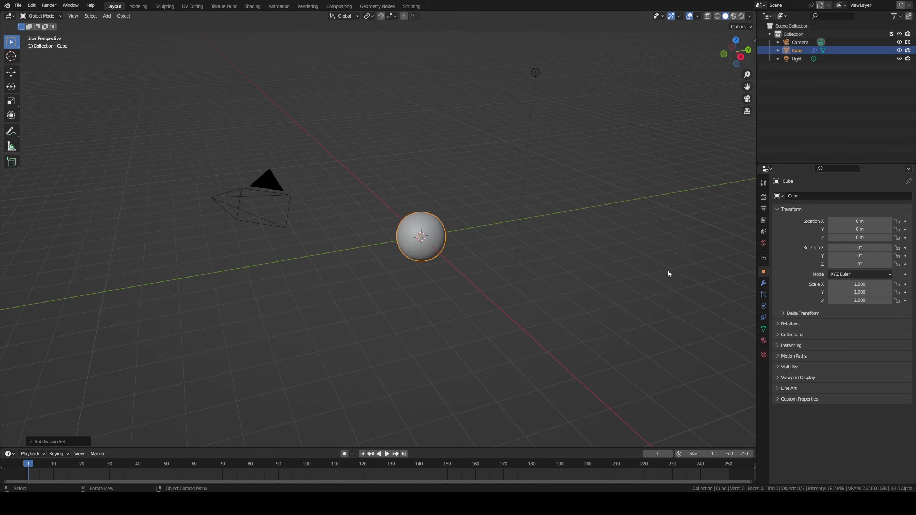
left_click(764, 284)
key("ctrl+a")
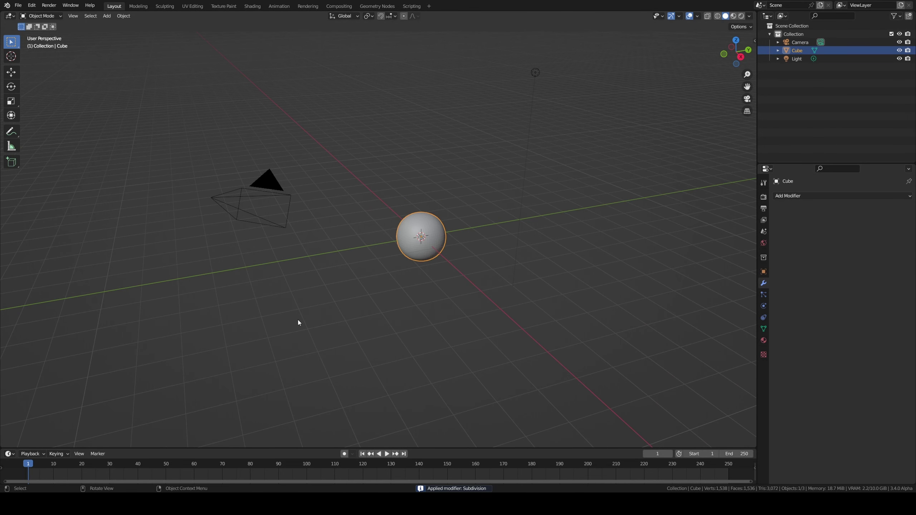
key("ctrl+s")
Step: Enter the Sculpting workspace and ready the Grab brush at strength 0.687
left_click(169, 7)
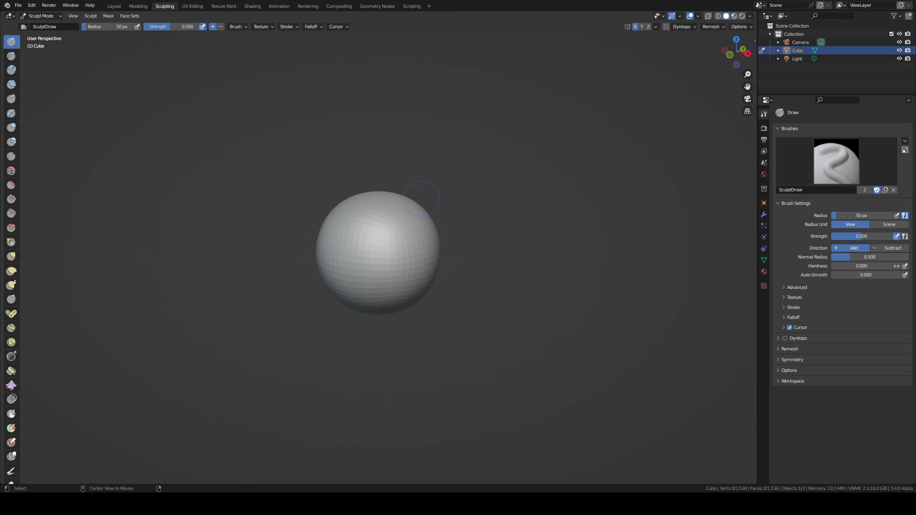
left_click(540, 151)
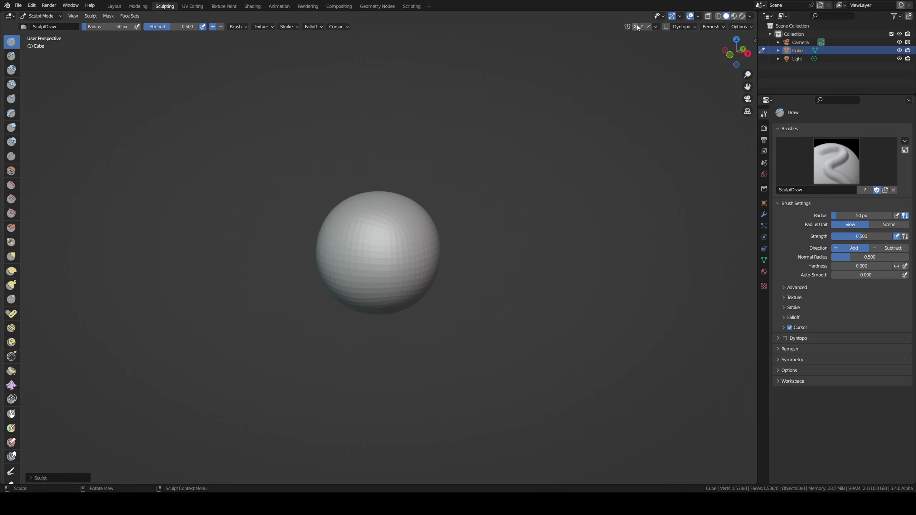
key("shift+c")
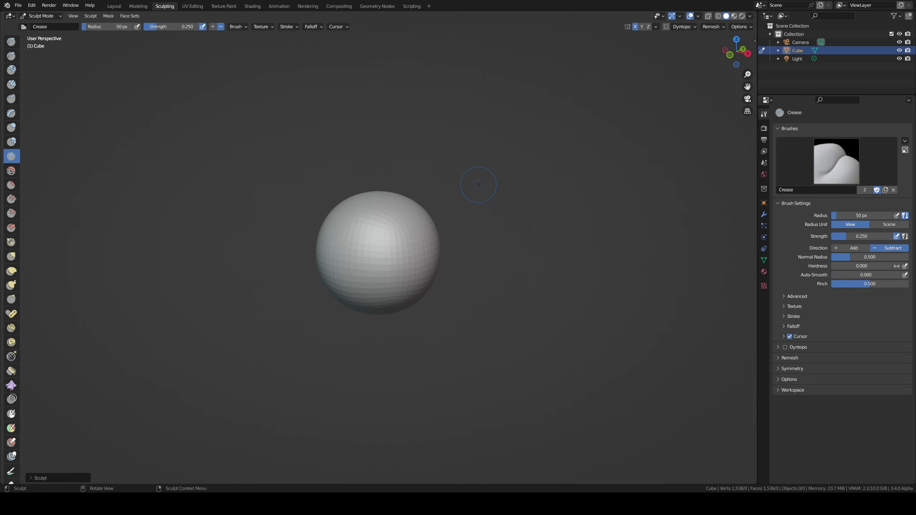
key("g")
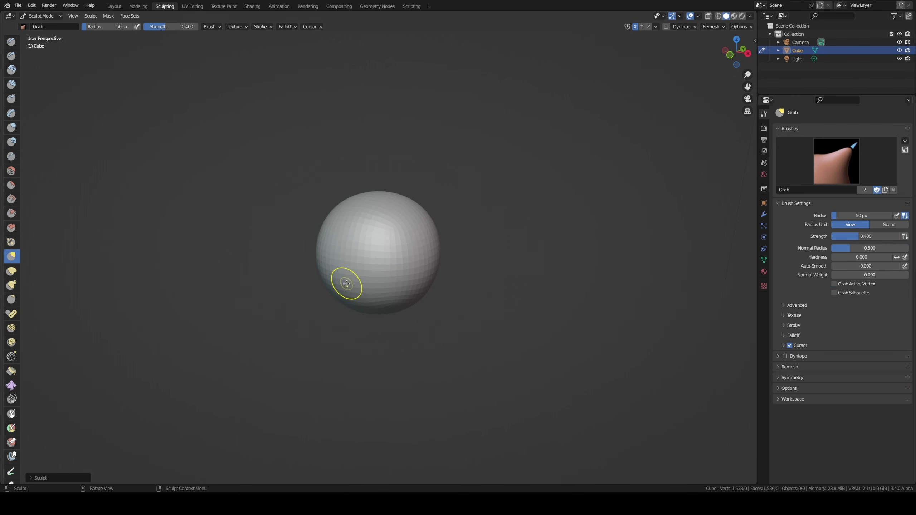
key("shift+f")
left_click(364, 283)
Step: In front view, pull the sphere's bottom down into a teardrop with a 252 px Grab brush
middle_click_drag(364, 282, 370, 286)
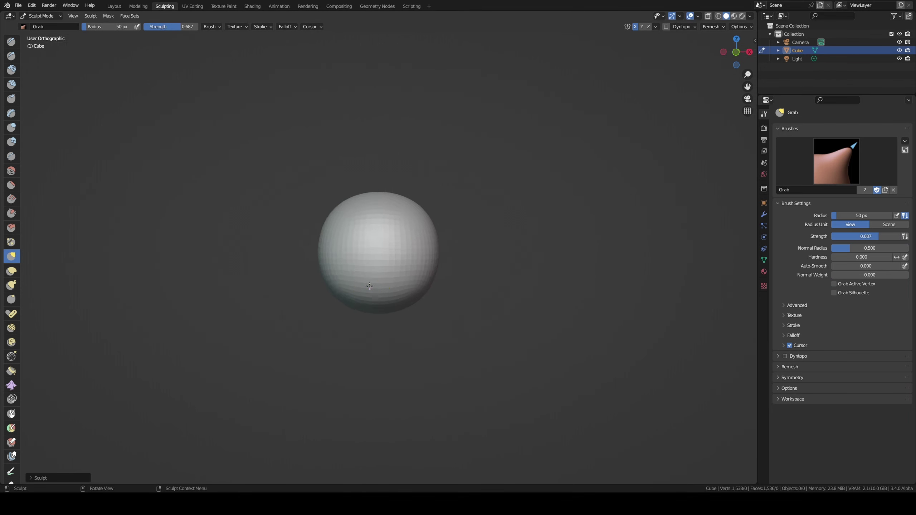
key("KP_1")
scroll(374, 283, "up", 1)
key("f")
left_click(429, 308)
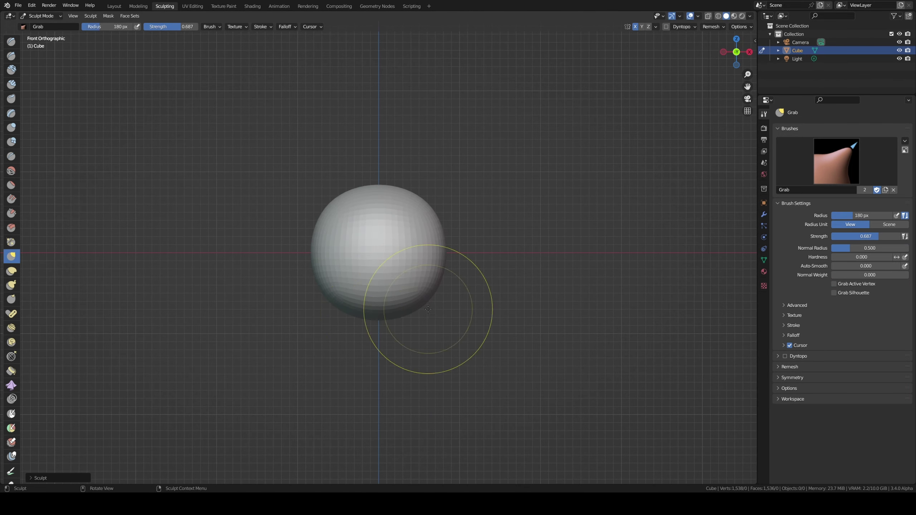
left_click_drag(374, 301, 375, 401)
key("ctrl+z")
key("f")
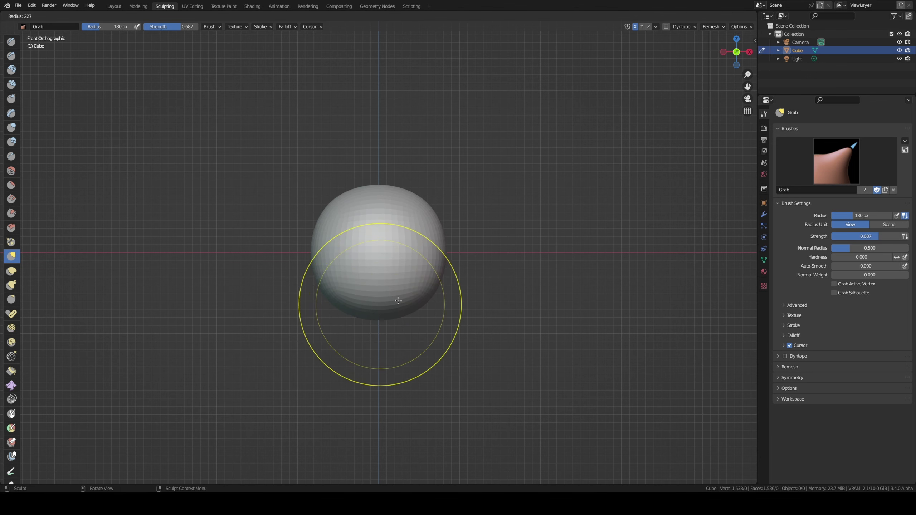
left_click(401, 302)
left_click_drag(368, 303, 365, 344)
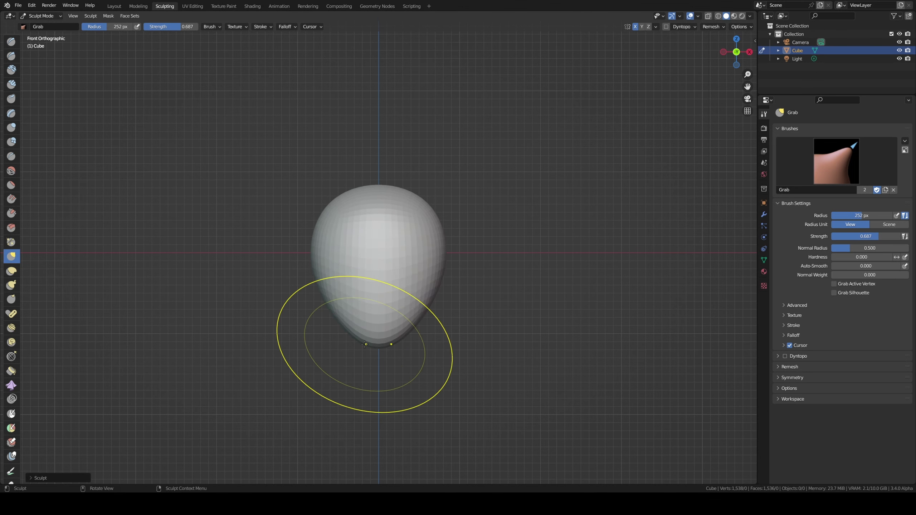
Step: From the right side, reshape the lower part and pull the skull top with a 190 px brush
key("KP_3")
left_click_drag(491, 307, 384, 343)
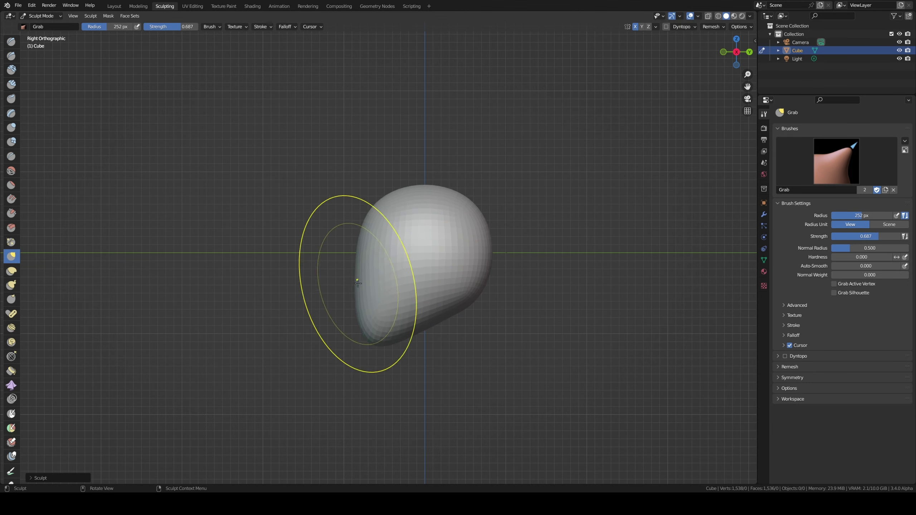
left_click_drag(358, 283, 364, 250)
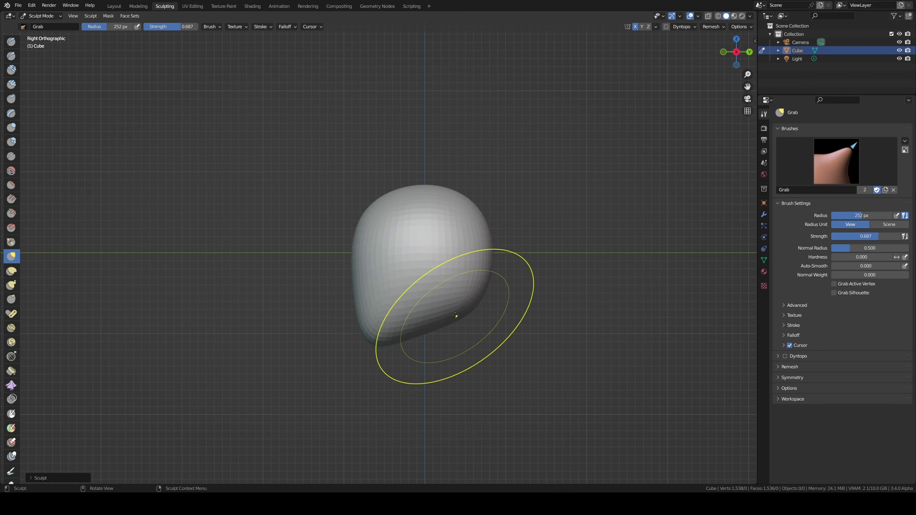
left_click_drag(422, 185, 429, 191)
middle_click_drag(413, 202, 386, 196)
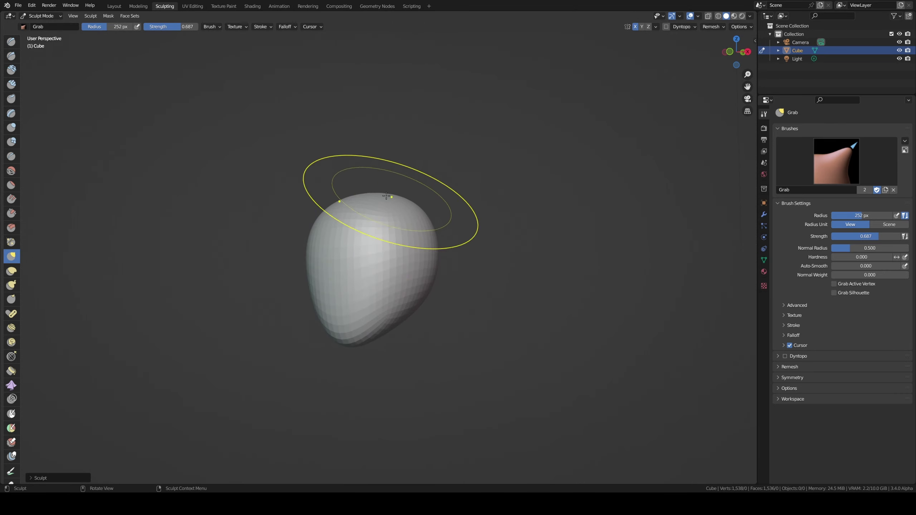
key("f")
left_click(371, 193)
left_click_drag(370, 191, 369, 190)
Step: In front view, reshape the upper sides at 279 px and nudge the lower edge at 215 px
key("KP_1")
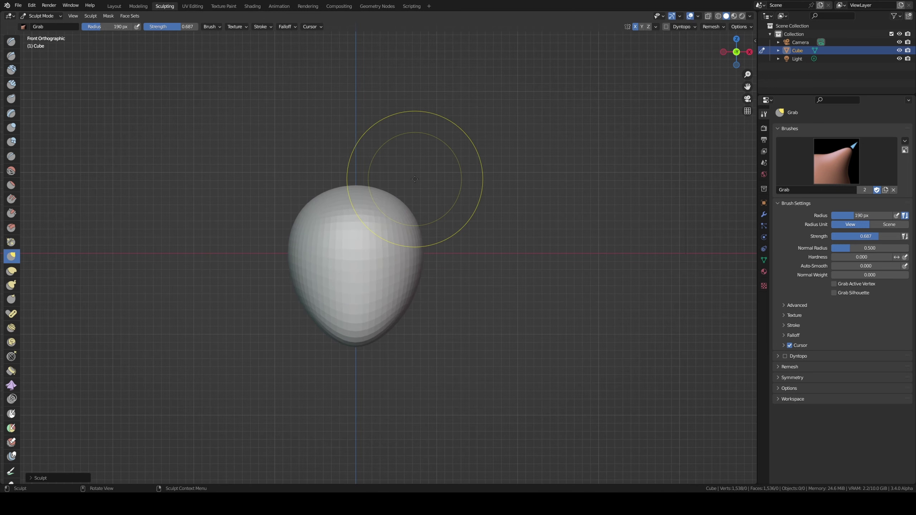
key("f")
left_click(441, 248)
left_click_drag(441, 248, 413, 252)
key("f")
left_click(426, 254)
left_click_drag(408, 297, 406, 302)
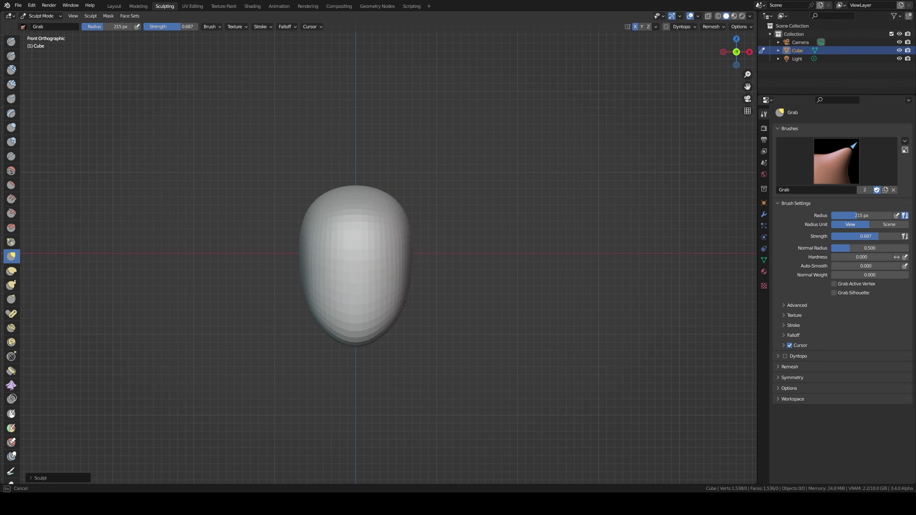
Step: Inspect the egg-shaped head from front, top and right-side views
middle_click_drag(396, 309, 384, 308)
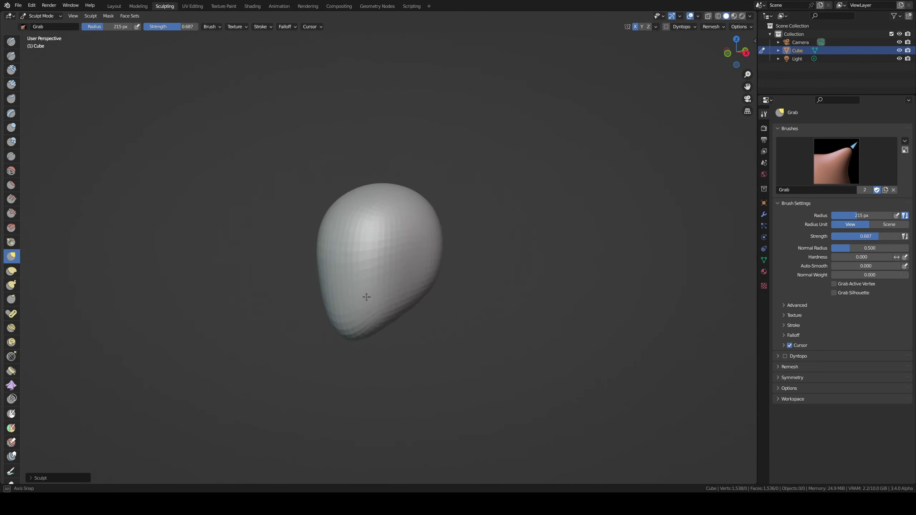
key("KP_1")
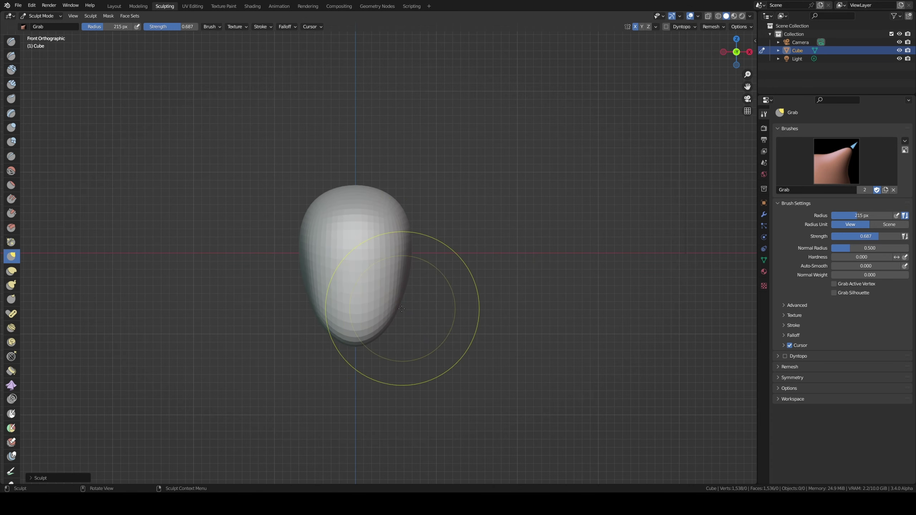
mouse_move(386, 307)
middle_mouse_down()
mouse_move(380, 295)
mouse_move(344, 279)
mouse_move(435, 256)
mouse_move(368, 256)
middle_mouse_up()
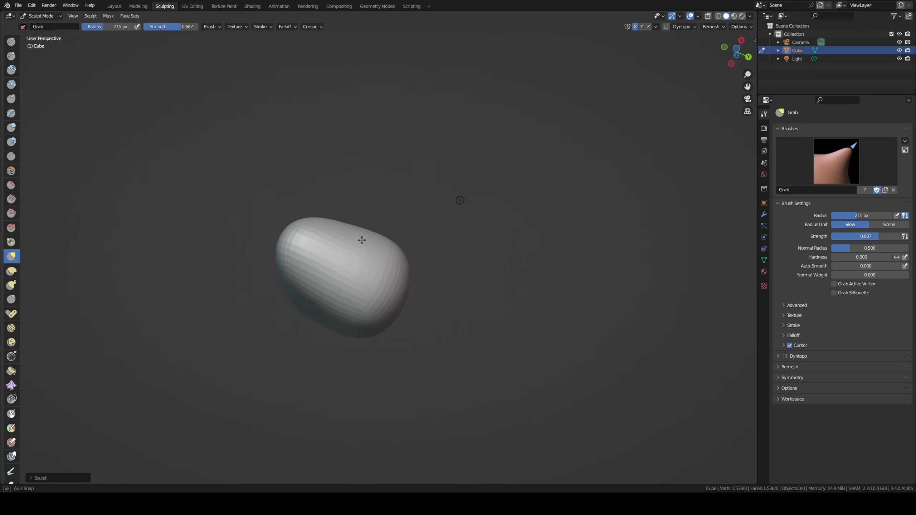
key("KP_7")
middle_click_drag(511, 286, 396, 282)
key("KP_7")
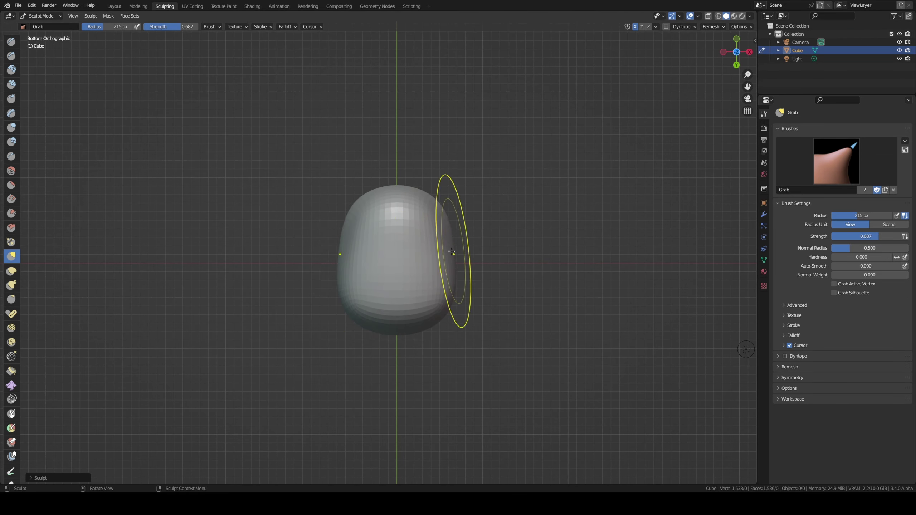
key("KP_1")
mouse_move(448, 261)
middle_mouse_down()
mouse_move(348, 332)
mouse_move(402, 267)
mouse_move(400, 214)
middle_mouse_up()
key("KP_3")
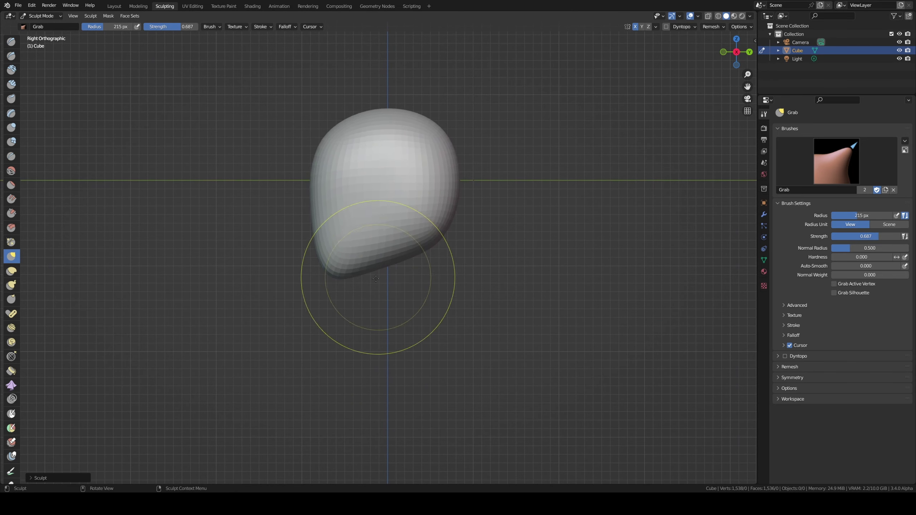
Step: Pull the lower front into a chin and tuck the jaw underside in with a 166 px Grab brush
key("x")
key("f")
left_click(336, 272)
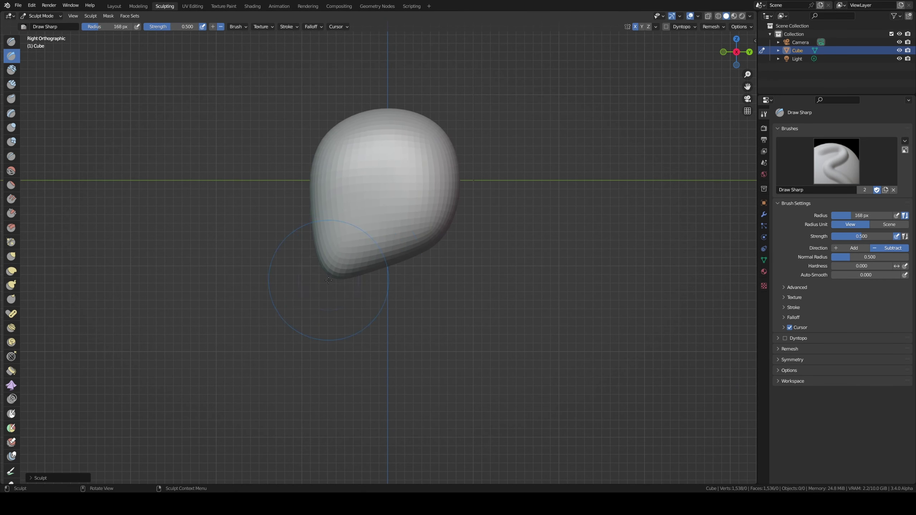
key("g")
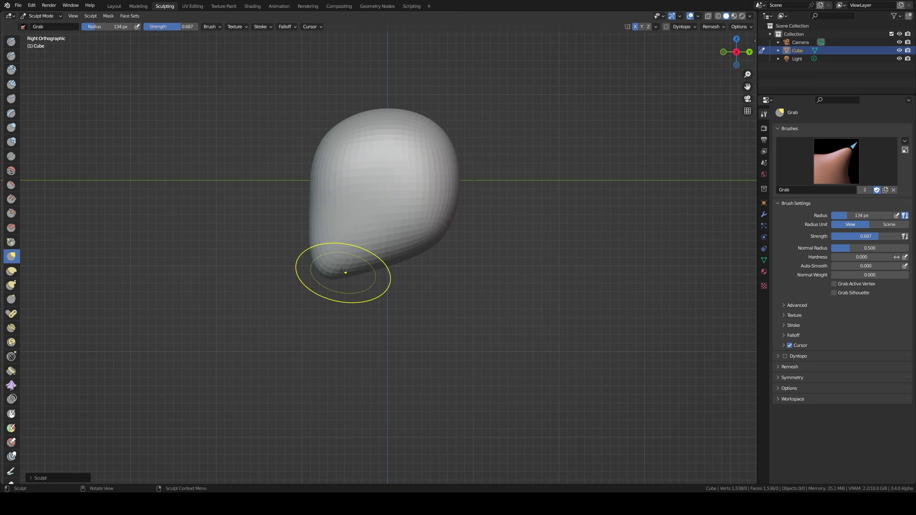
left_click_drag(326, 268, 320, 253)
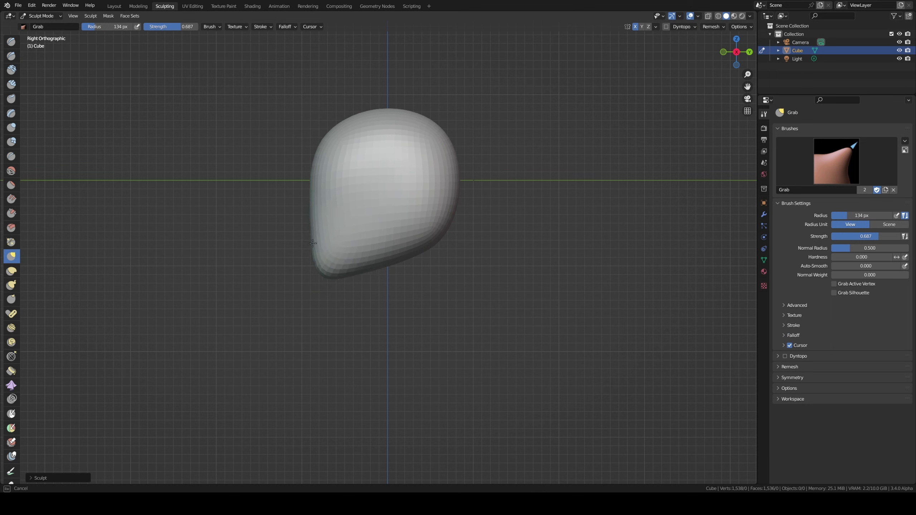
key("f")
left_click(367, 257)
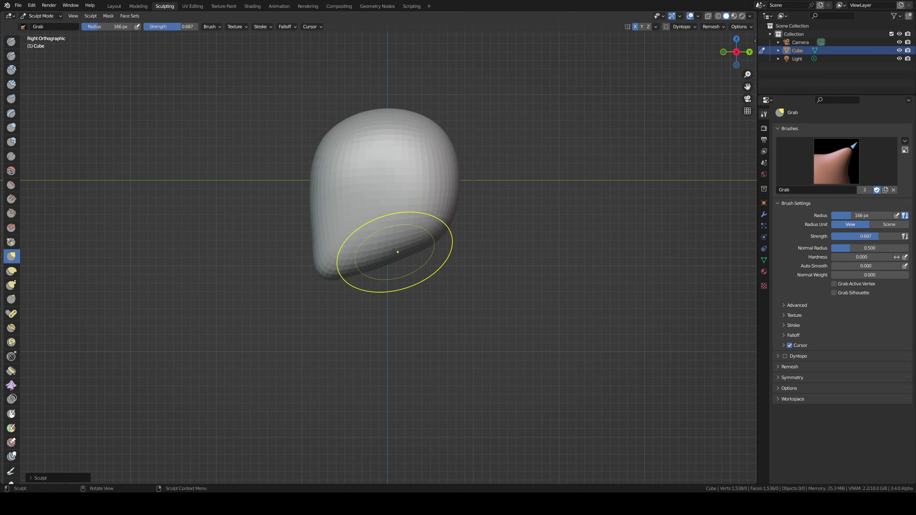
mouse_move(373, 257)
left_mouse_down()
mouse_move(393, 240)
mouse_move(364, 261)
left_mouse_up()
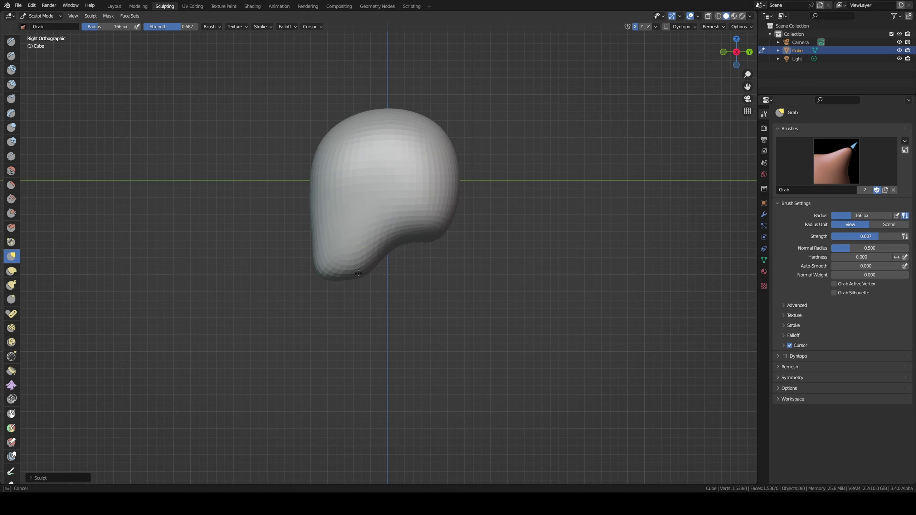
middle_click_drag(370, 250, 445, 254)
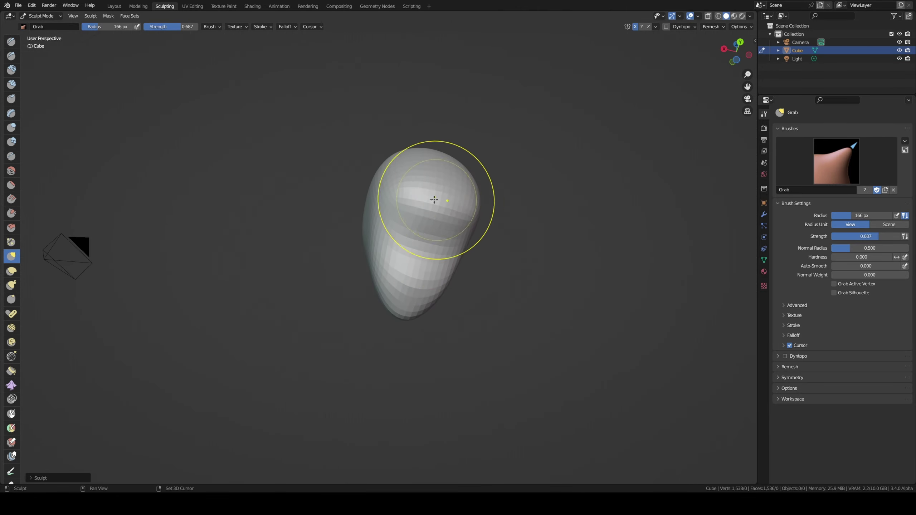
Step: Mask the head, invert the mask, and pull the bottom down into a neck with a 135 px Grab brush
key("m")
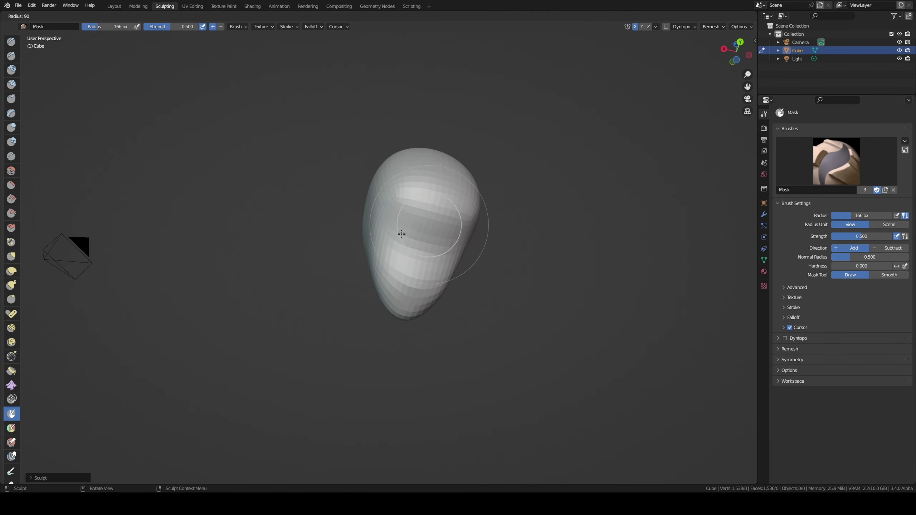
mouse_move(433, 230)
left_mouse_down()
mouse_move(428, 223)
mouse_move(422, 248)
left_mouse_up()
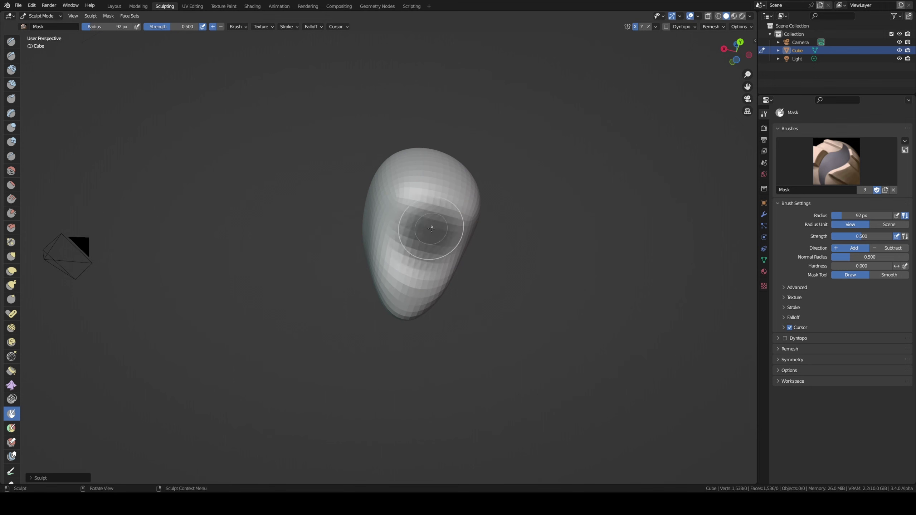
key("KP_3")
key("ctrl+i")
key("g")
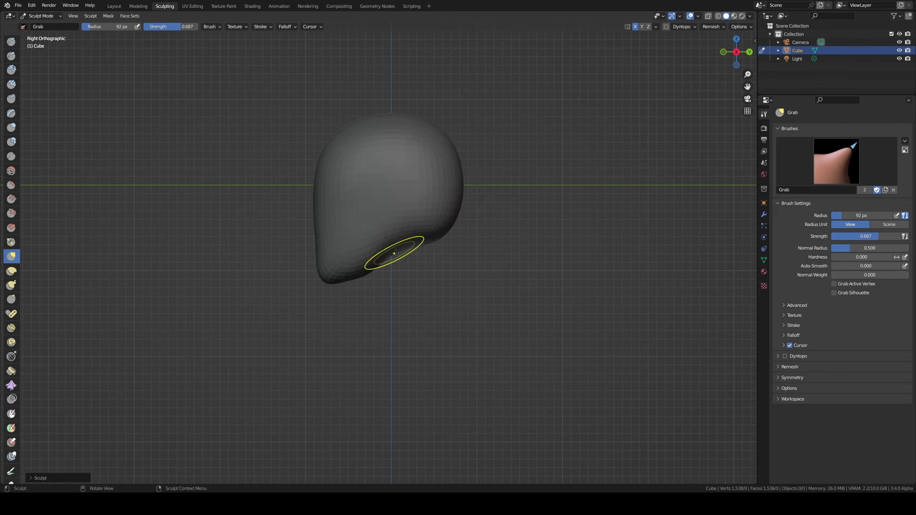
key("f")
left_click(409, 250)
mouse_move(409, 249)
left_mouse_down()
mouse_move(435, 308)
mouse_move(440, 389)
left_mouse_up()
Step: Flare the neck into a wide base and notch its bottom using a 273 px Grab brush
key("KP_1")
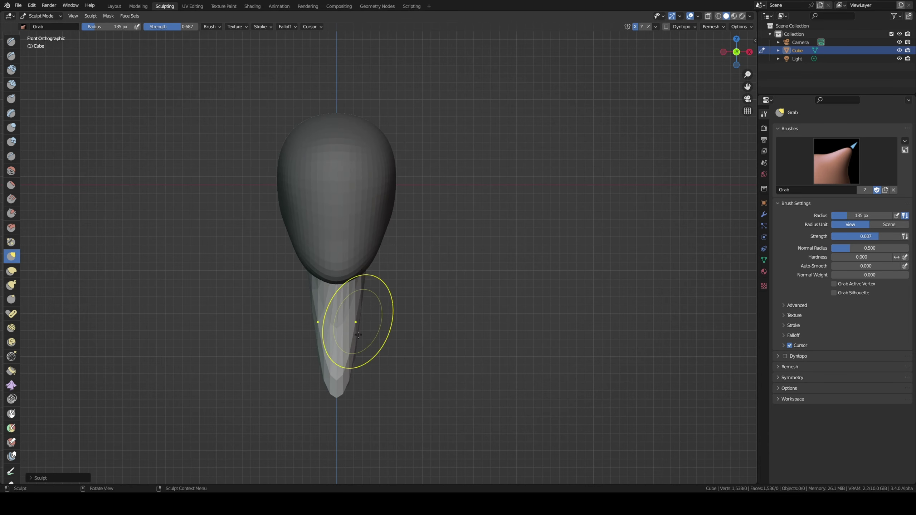
left_click_drag(388, 348, 400, 384)
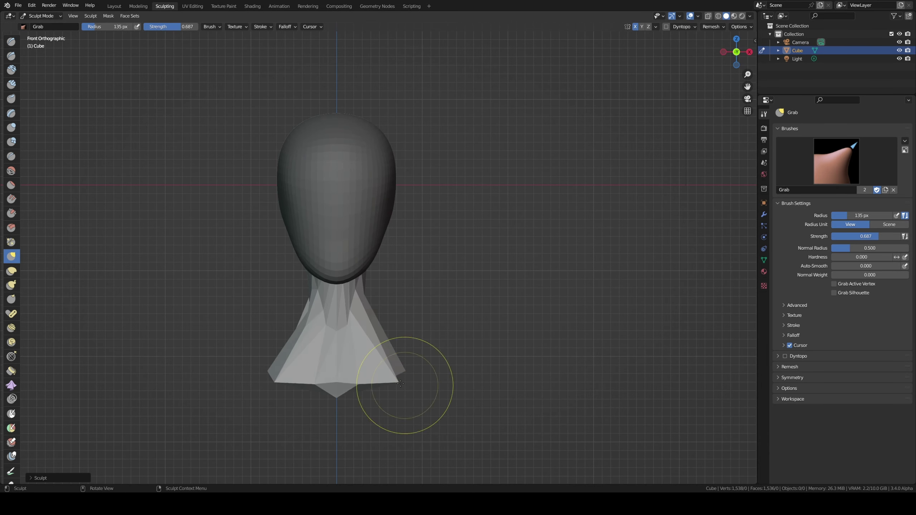
left_click_drag(337, 395, 337, 370)
key("f")
left_click(395, 397)
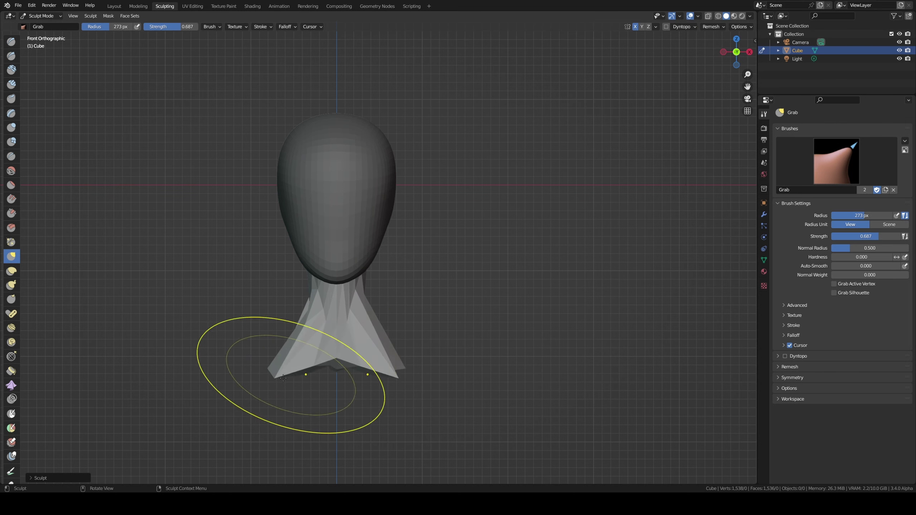
left_click_drag(283, 378, 282, 369)
key("f")
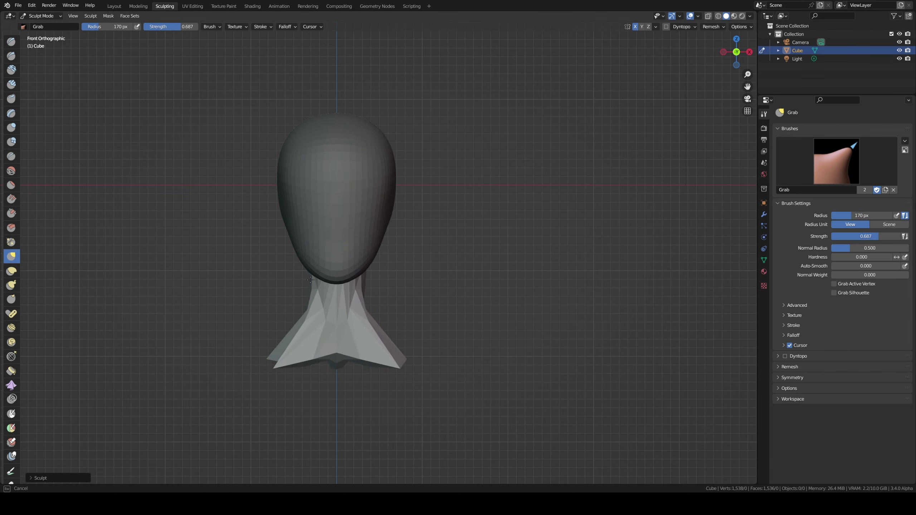
Step: Paint a small mask on the head with the Mask brush at 55 px, then 38 px
mouse_move(310, 278)
middle_mouse_down()
mouse_move(238, 269)
mouse_move(287, 205)
middle_mouse_up()
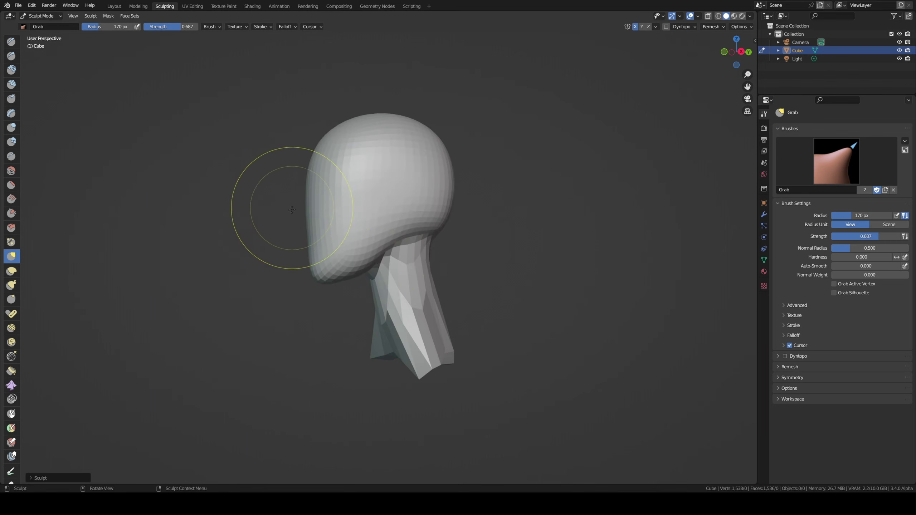
middle_click_drag(374, 231, 399, 235)
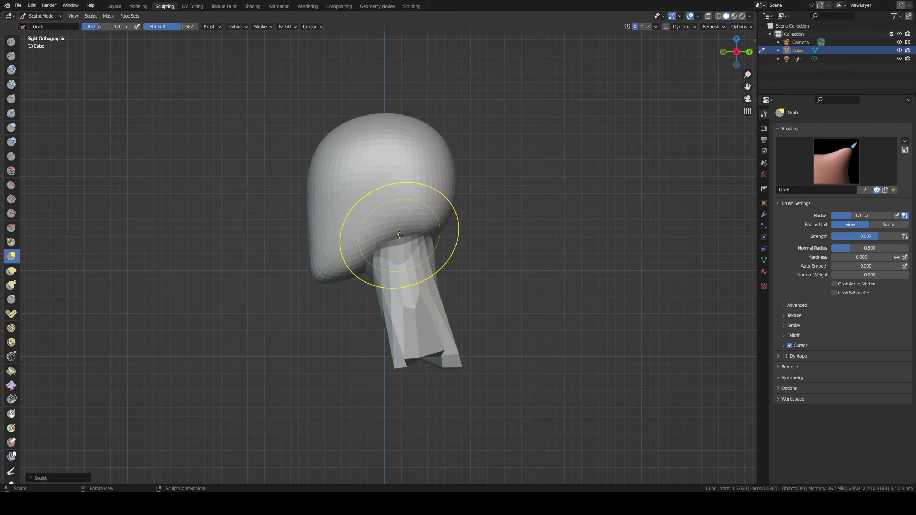
key("m")
key("f")
left_click(378, 222)
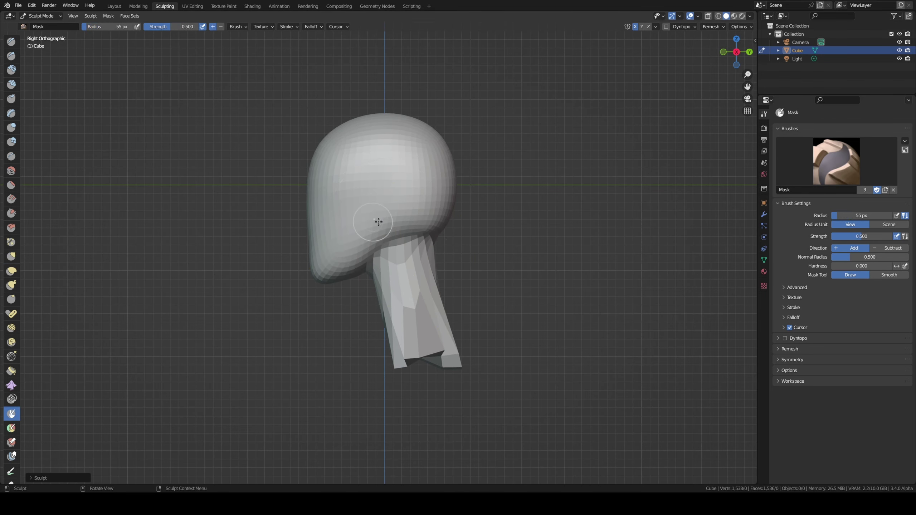
key("KP_1")
key("f")
left_click(568, 191)
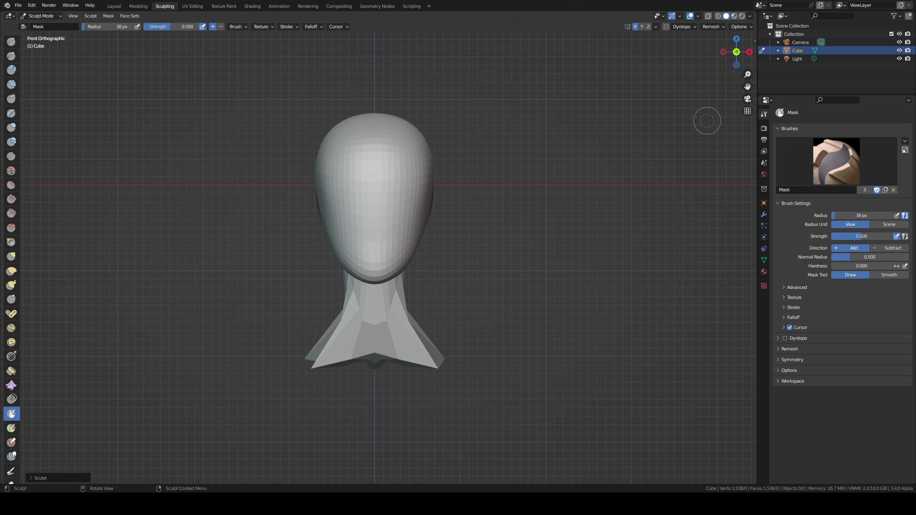
Step: Set the viewport focal length to 85 mm and invert the mask over the head
key("n")
left_click(752, 75)
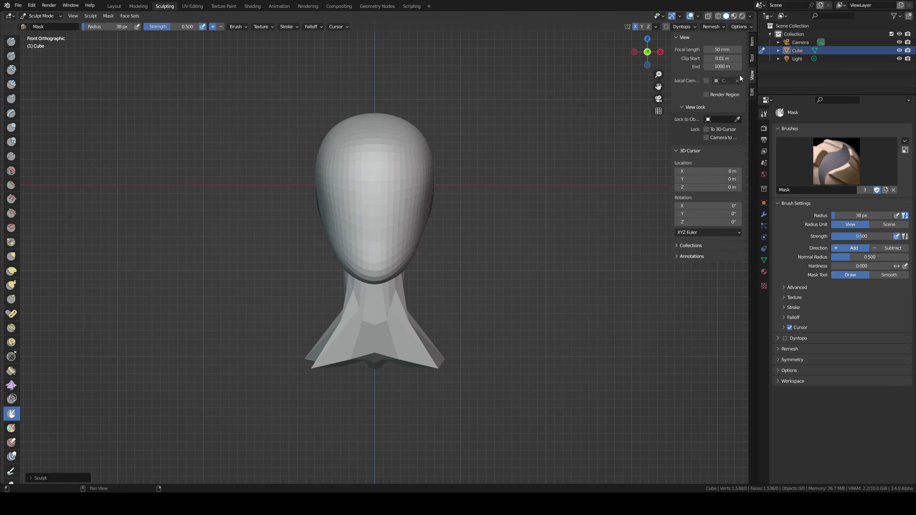
left_click(728, 50)
type("85")
key("Return")
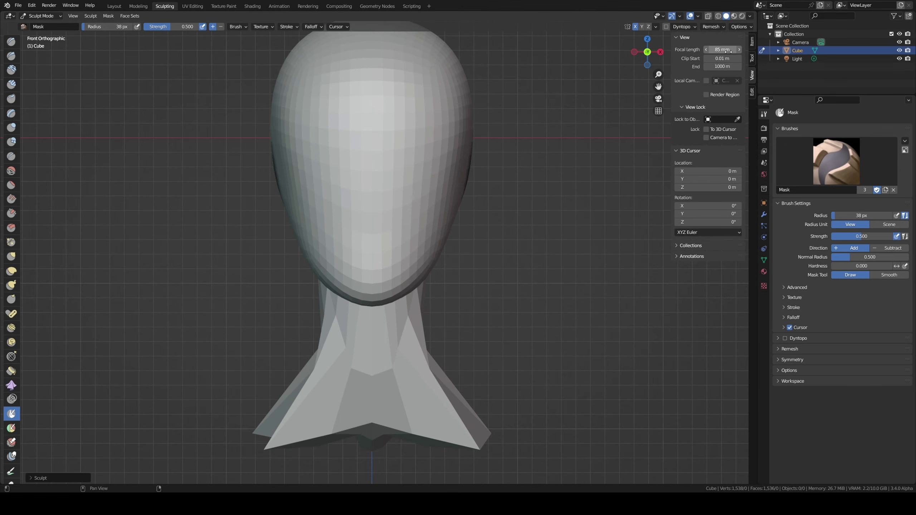
scroll(372, 222, "down", 1)
scroll(372, 222, "down", 2)
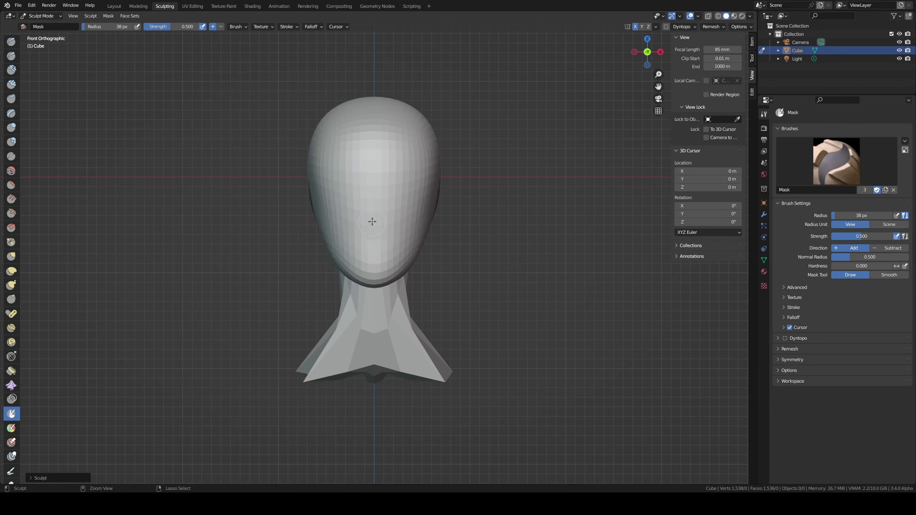
key("ctrl+i")
Step: Pull a pointed ear out of the head's side with Grab at 89 px, refining the flap at 64 px
key("g")
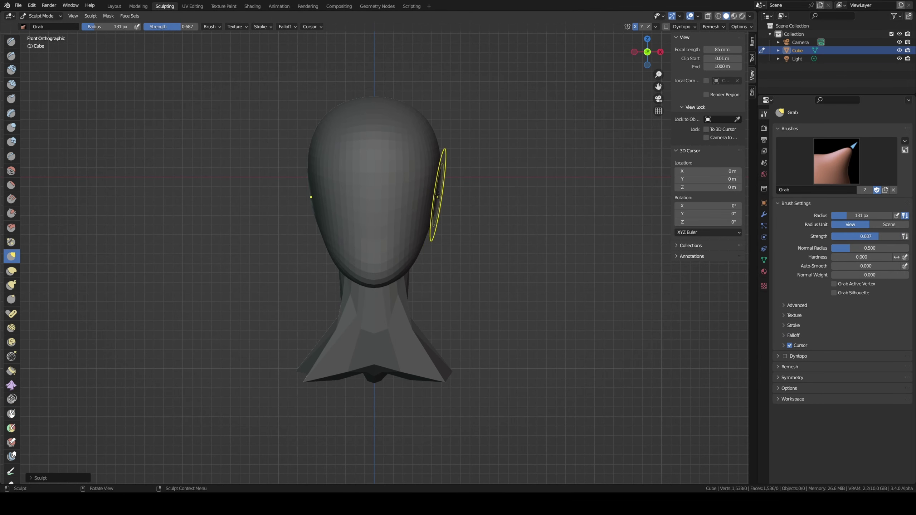
mouse_move(452, 192)
middle_mouse_down()
mouse_move(448, 174)
mouse_move(444, 188)
middle_mouse_up()
key("f")
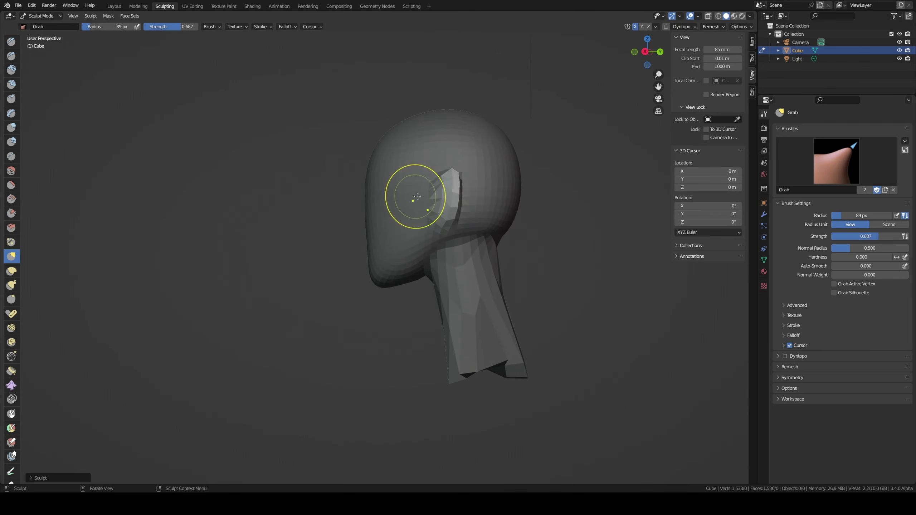
left_click(444, 189)
left_click_drag(443, 189, 436, 201)
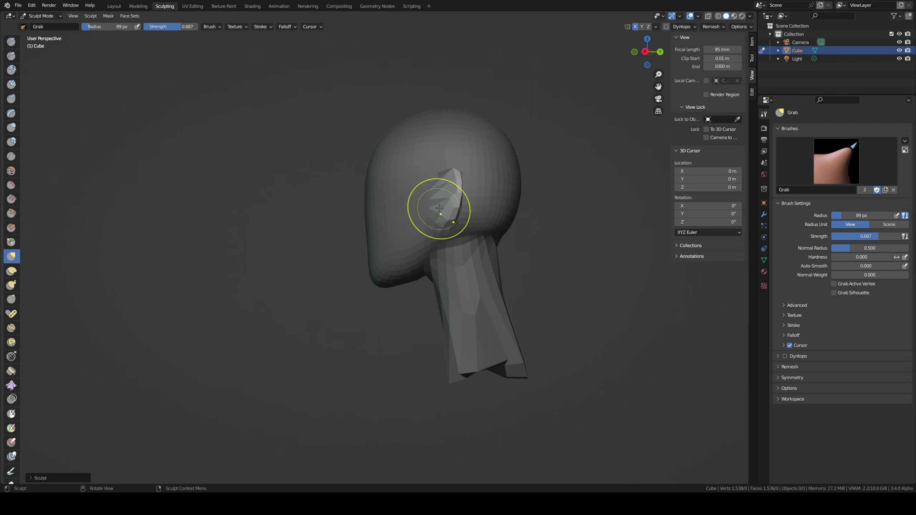
middle_click_drag(439, 209, 440, 184)
key("f")
left_click(442, 184)
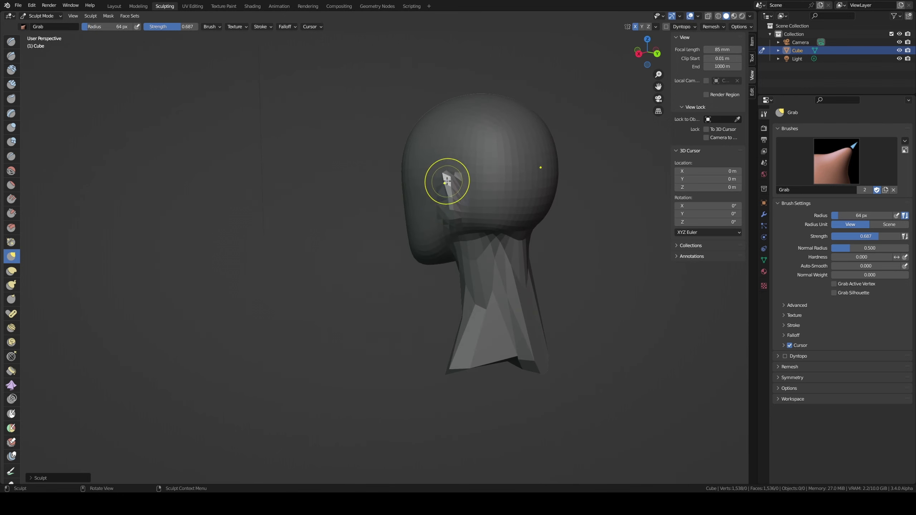
left_click_drag(454, 177, 454, 180)
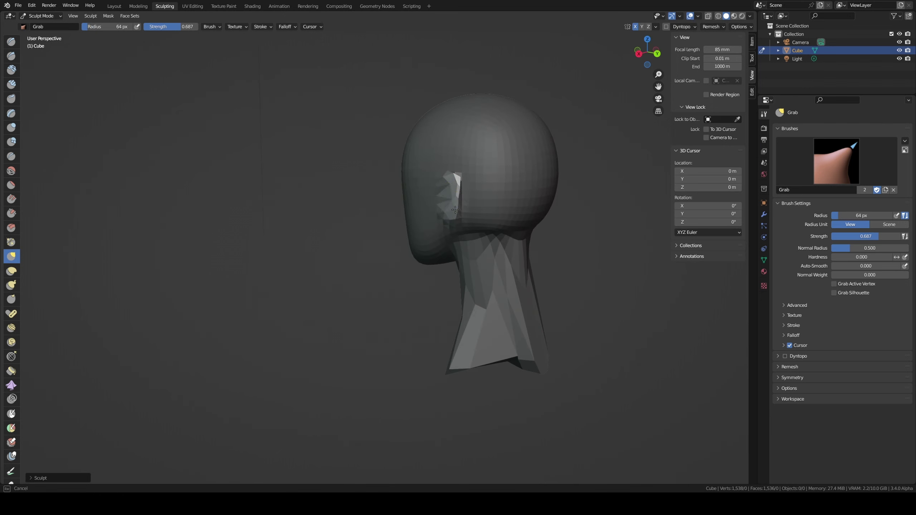
middle_click_drag(455, 210, 284, 229)
key("KP_3")
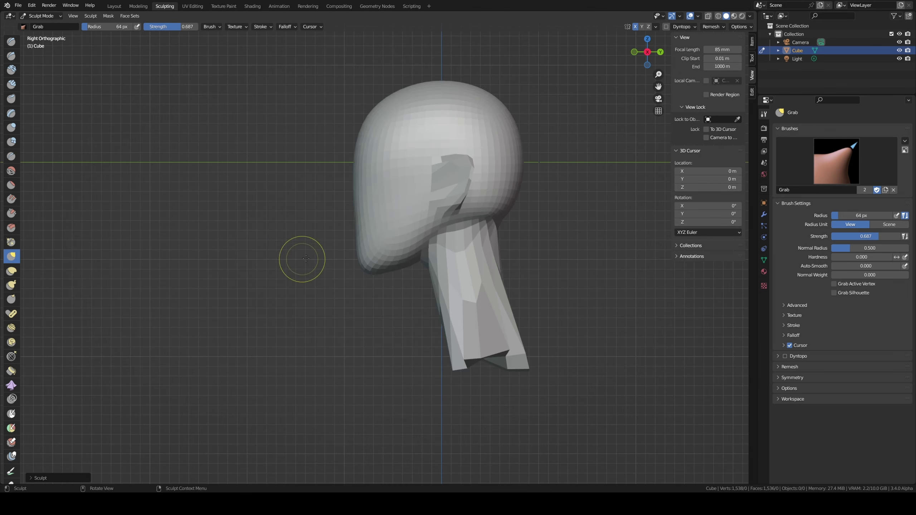
Step: Carve a crease under the chin with a 42 px Draw Sharp brush
key("x")
key("f")
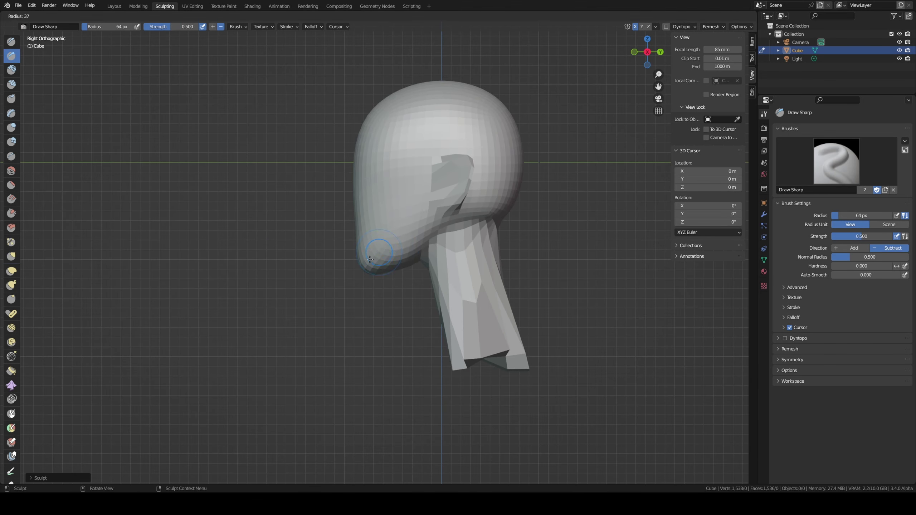
left_click(368, 262)
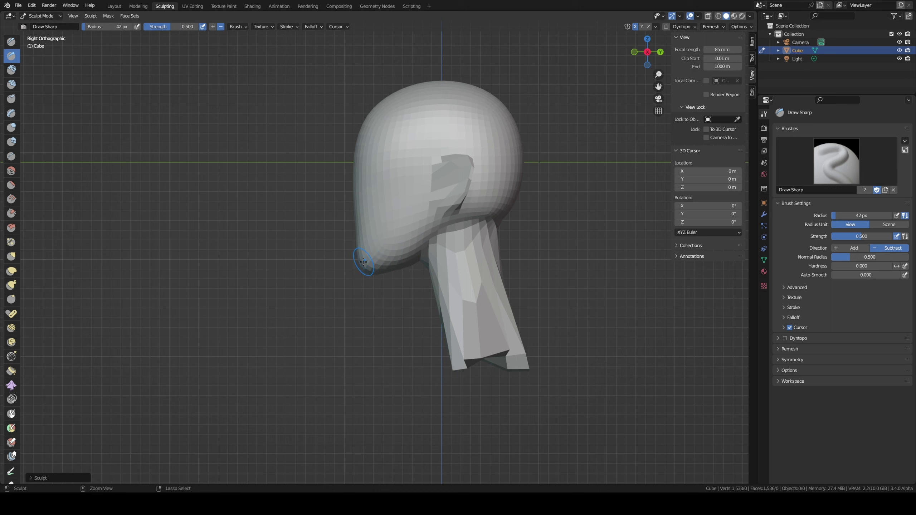
left_click_drag(374, 262, 370, 271)
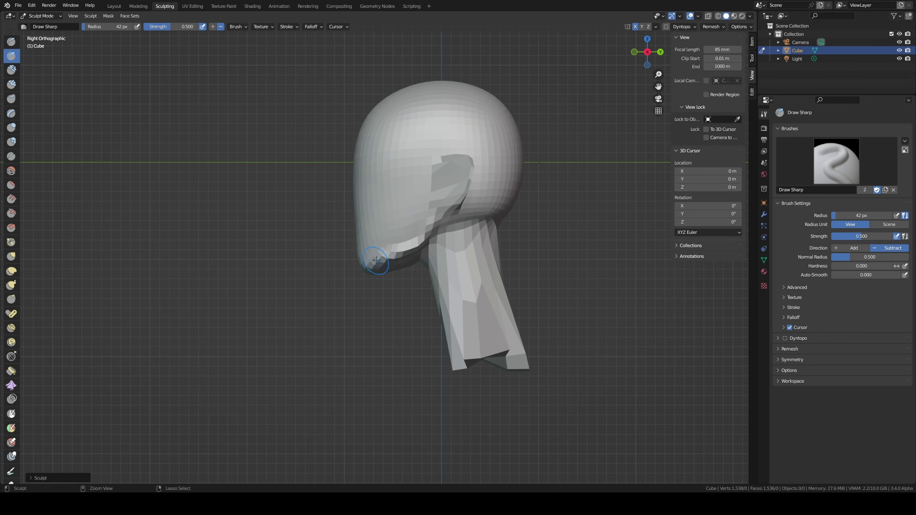
middle_click_drag(433, 214, 514, 227)
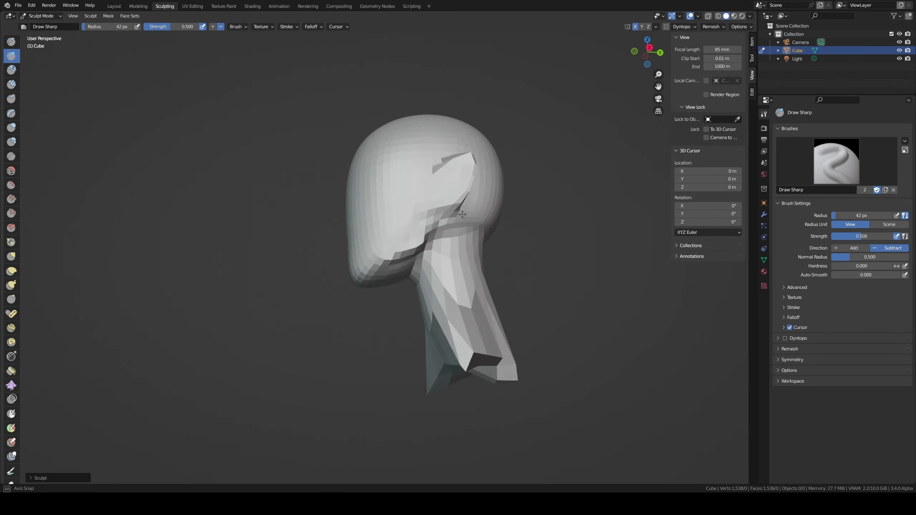
key("KP_1")
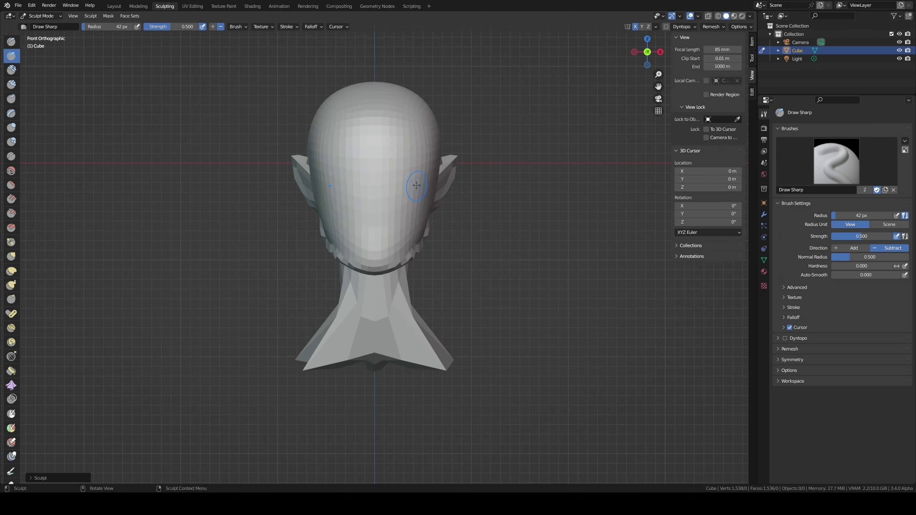
Step: Reshape the ear tip with a 77 px Grab brush and check it from several views
key("g")
key("f")
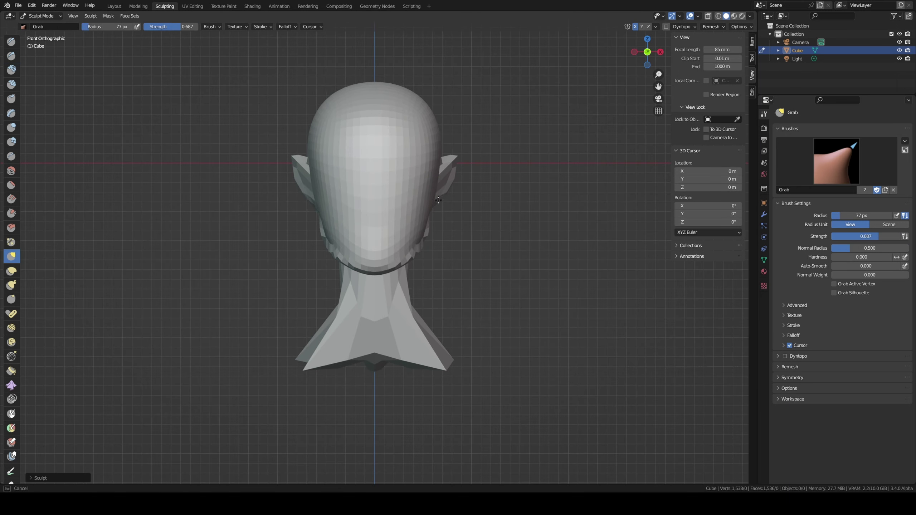
left_click_drag(445, 161, 449, 157)
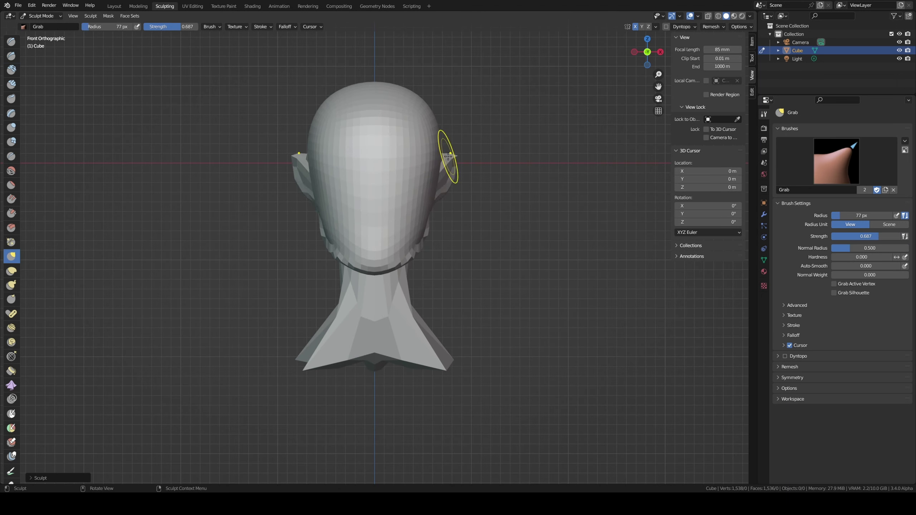
middle_click_drag(441, 156, 358, 163)
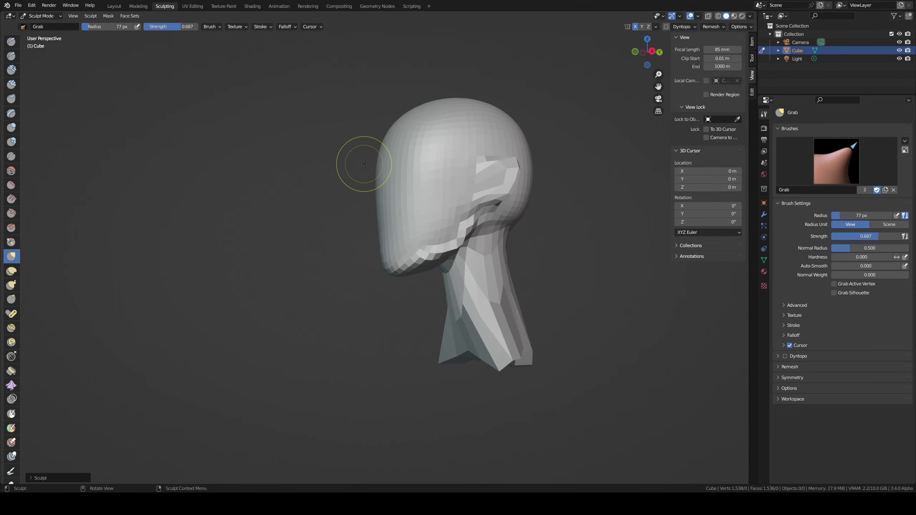
key("KP_3")
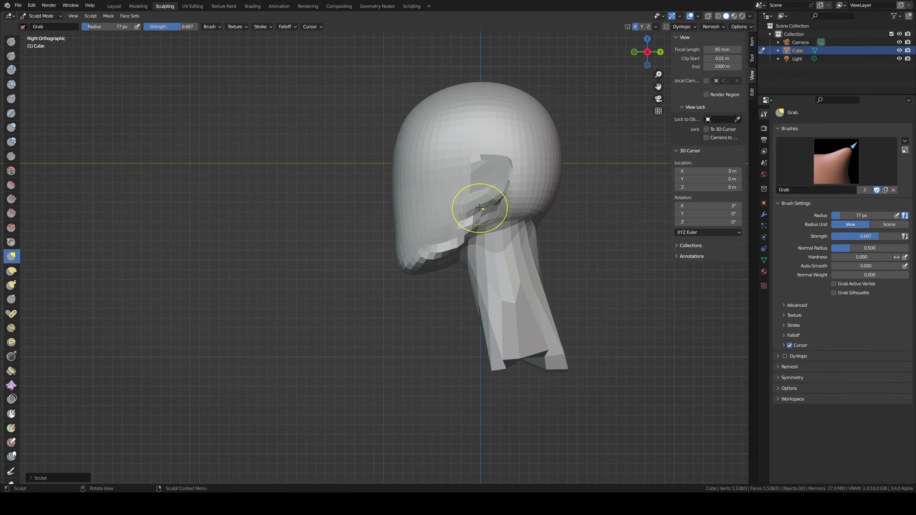
middle_click_drag(470, 213, 513, 235)
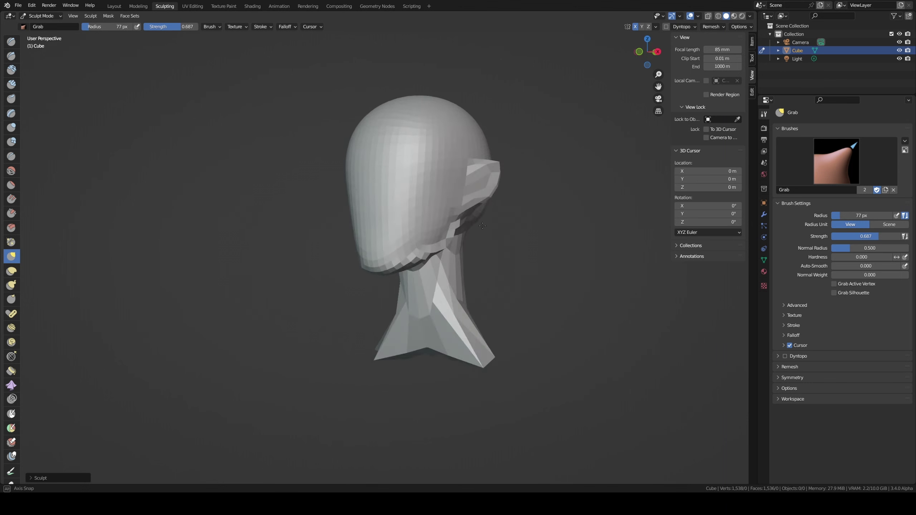
key("KP_1")
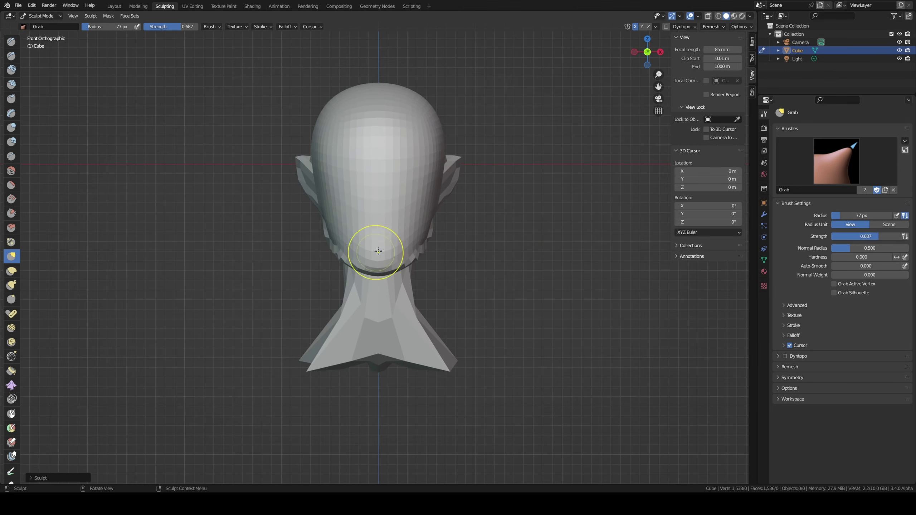
middle_click_drag(378, 245, 367, 241)
Step: Set Draw Sharp to 50 px and lower the Smooth brush strength to 0.256
key("x")
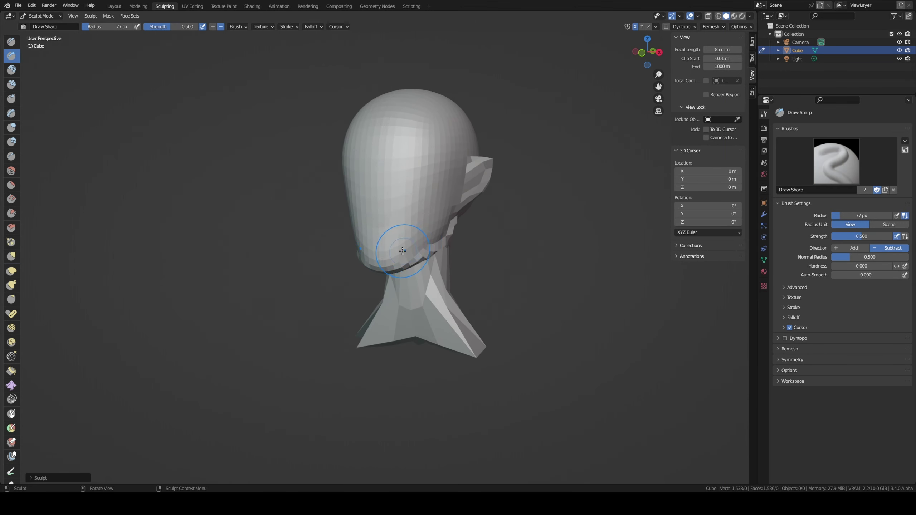
key("f")
left_click(395, 253)
key("s")
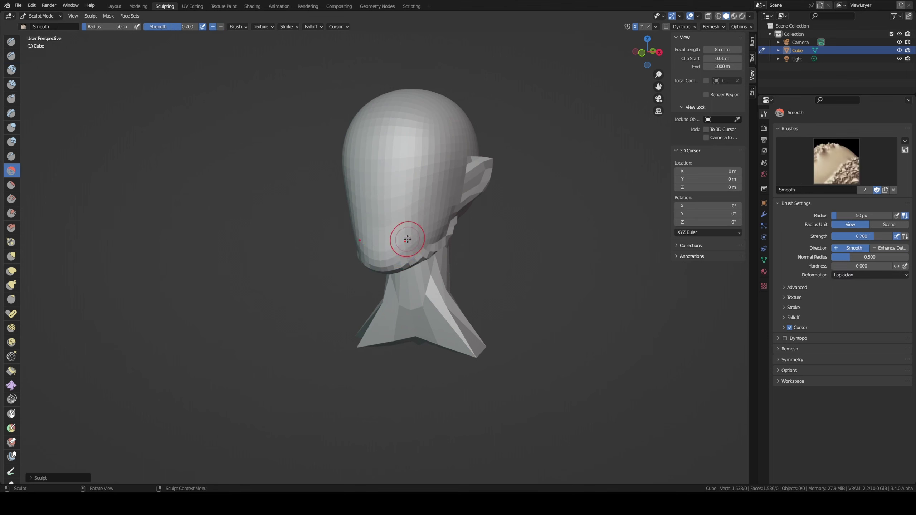
key("shift+f")
left_click(380, 249)
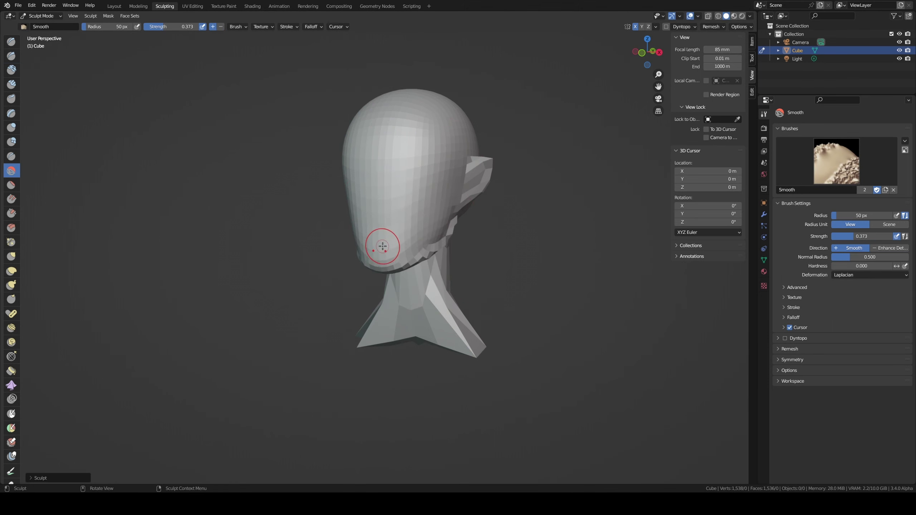
key("shift+f")
left_click(377, 249)
Step: Try a voxel remesh of the head, then undo it to keep the original resolution
key("r")
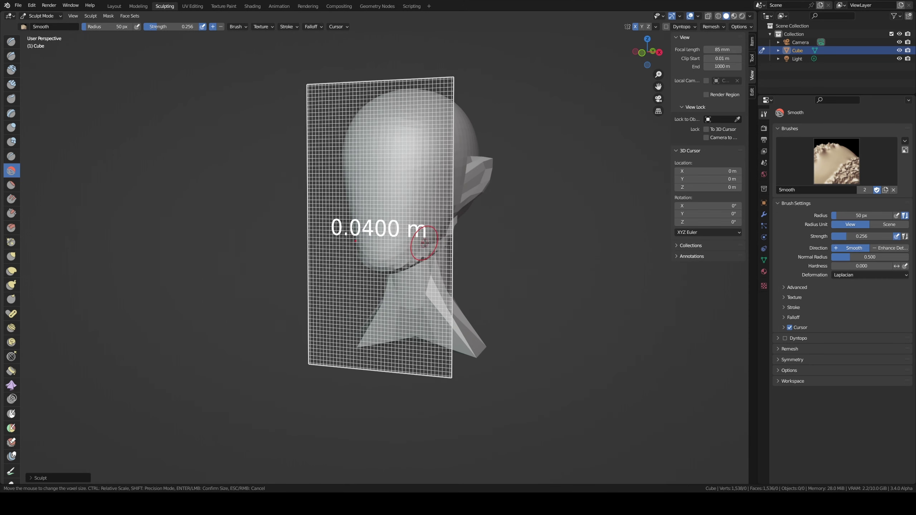
left_click(371, 261)
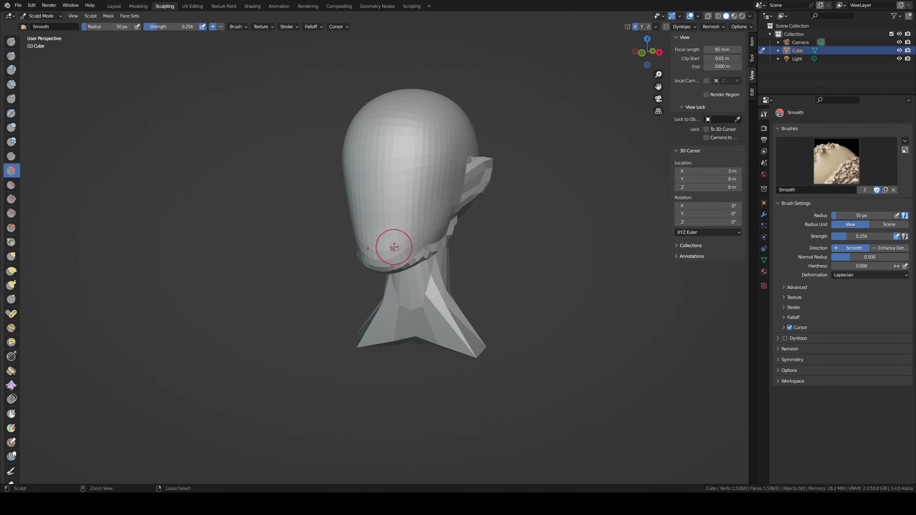
key("ctrl+r")
key("ctrl+z")
key("KP_1")
key("shift+space")
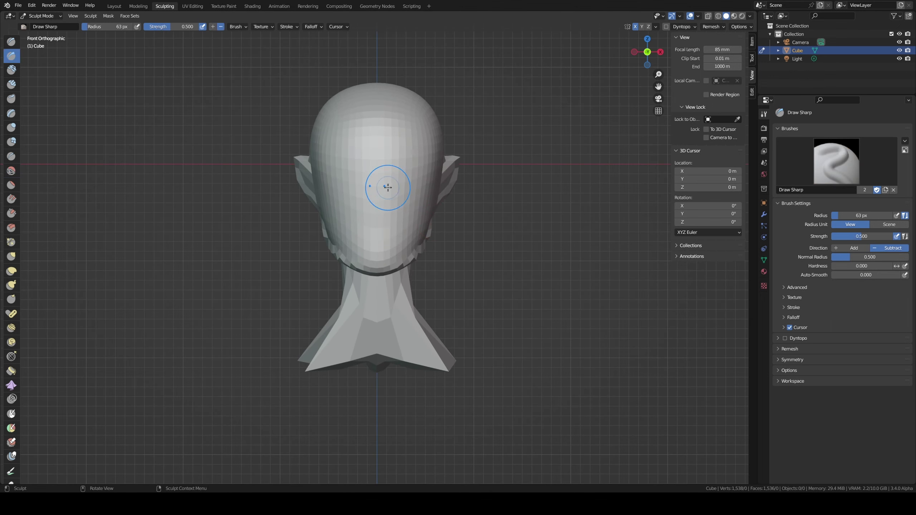
Step: Carve a deep eye-socket groove across the upper face with Draw Sharp
mouse_move(348, 181)
left_mouse_down()
mouse_move(421, 178)
mouse_move(357, 180)
left_mouse_up()
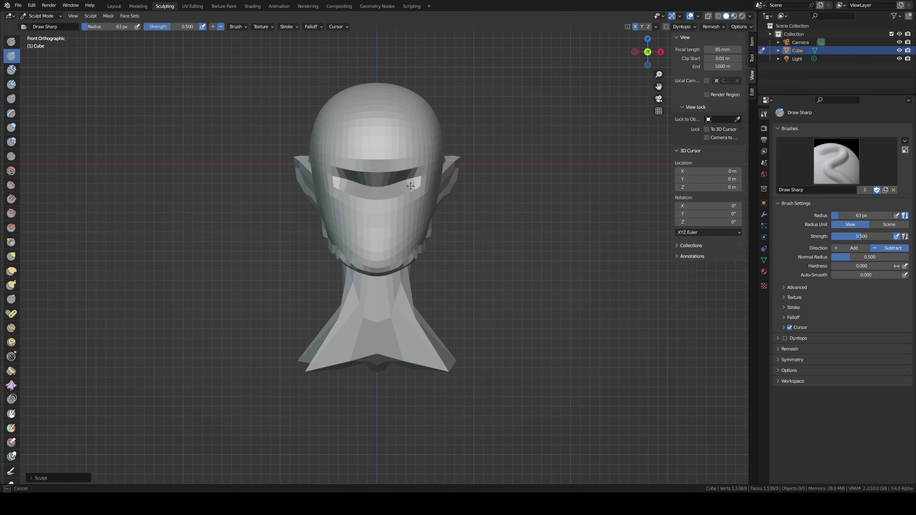
middle_click_drag(329, 183, 393, 197)
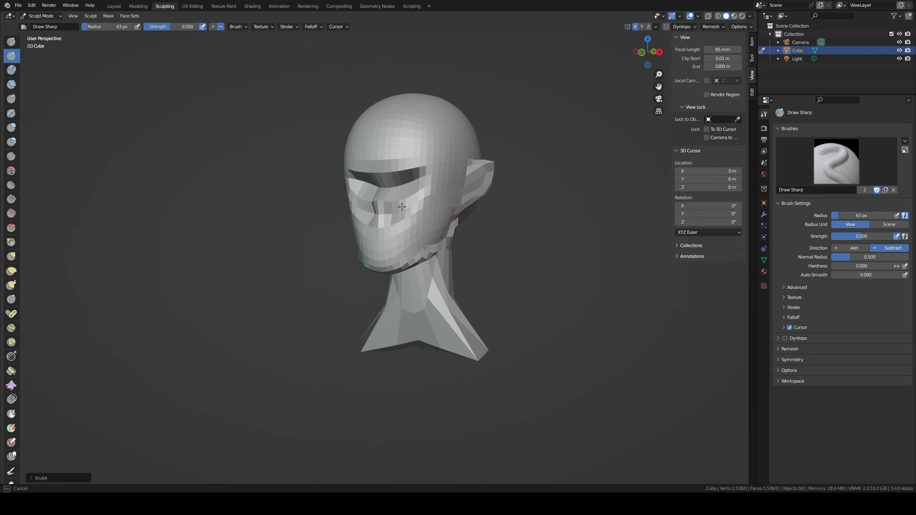
key("KP_3")
key("g")
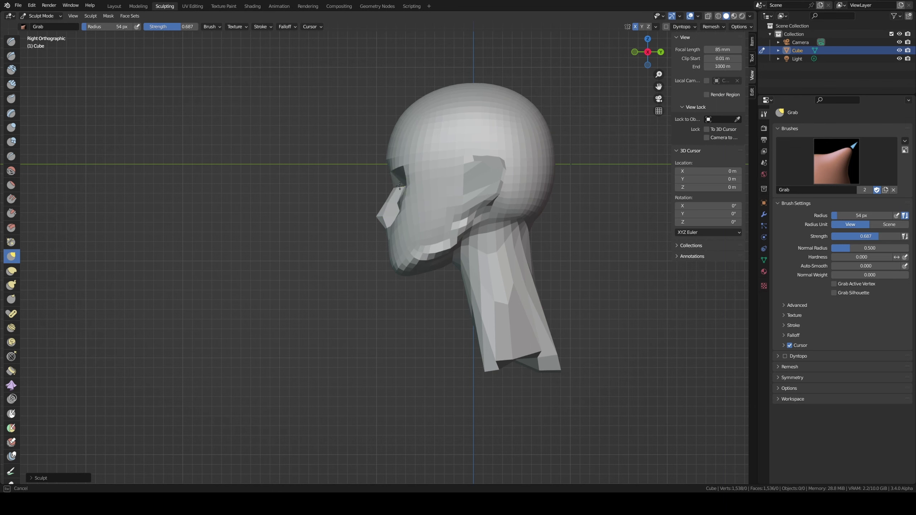
Step: Pull the nose and mouth area forward in profile with a 63 px Grab brush
middle_click_drag(406, 186, 402, 186)
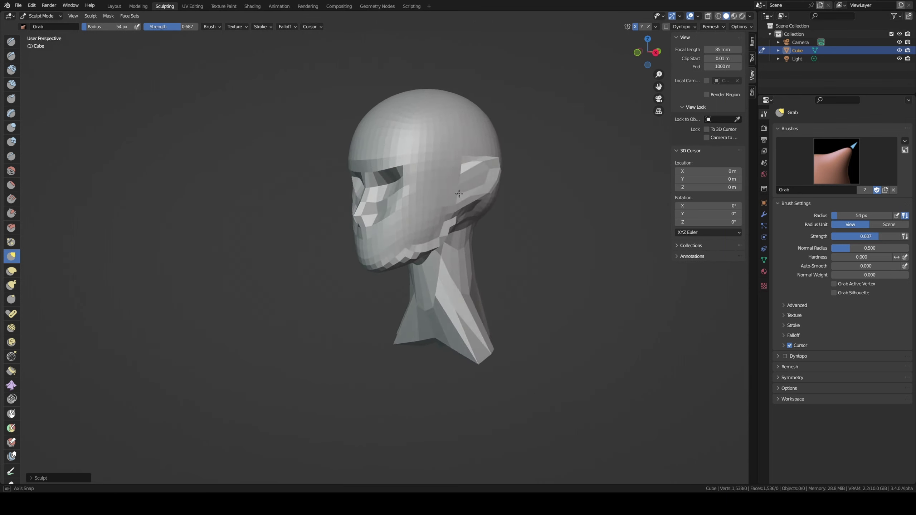
key("ctrl+z")
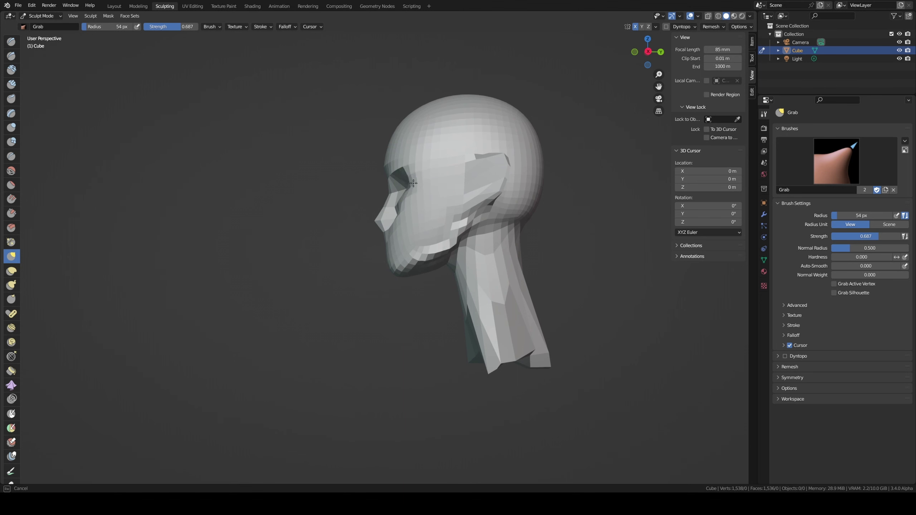
left_click_drag(414, 183, 400, 186)
key("KP_3")
middle_click_drag(334, 267, 379, 225)
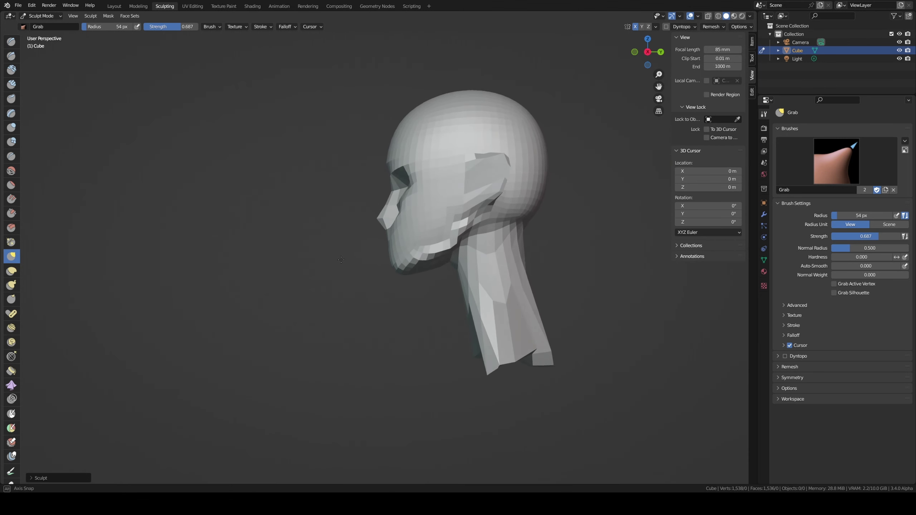
key("f")
left_click(398, 201)
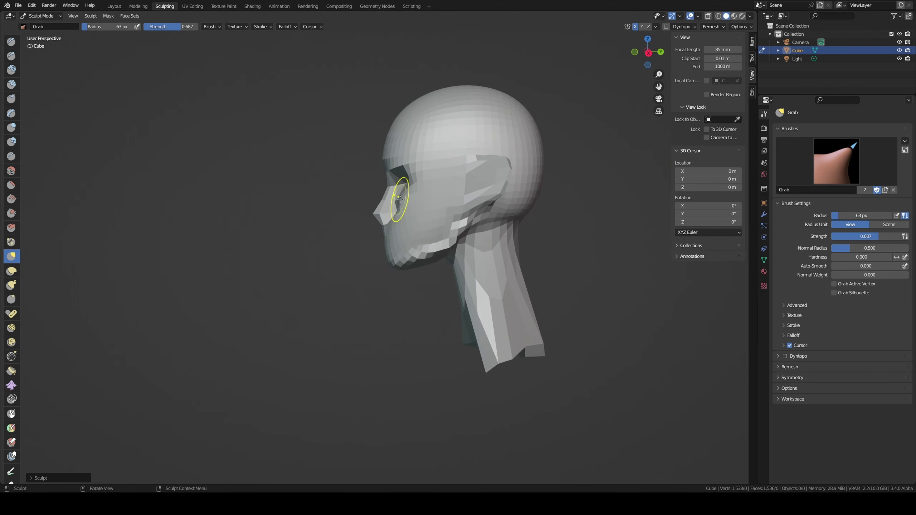
middle_click_drag(411, 194, 408, 197)
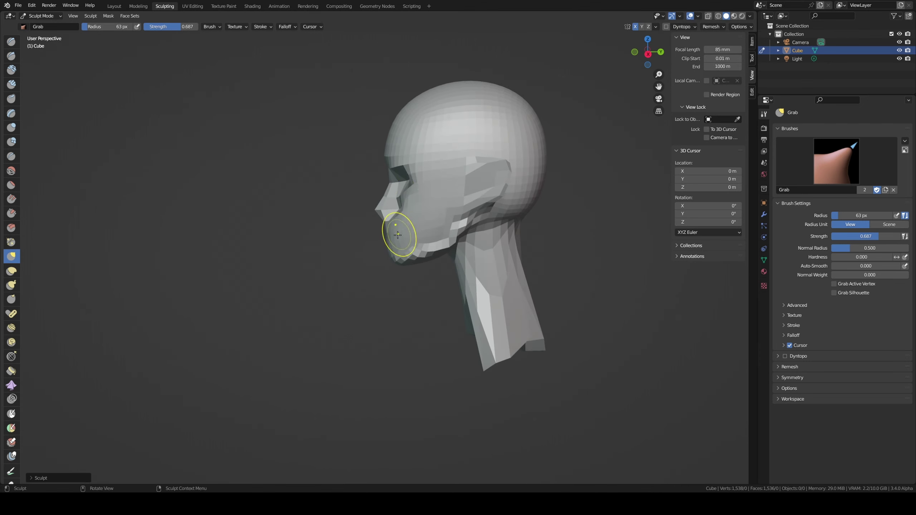
middle_click_drag(397, 235, 445, 207)
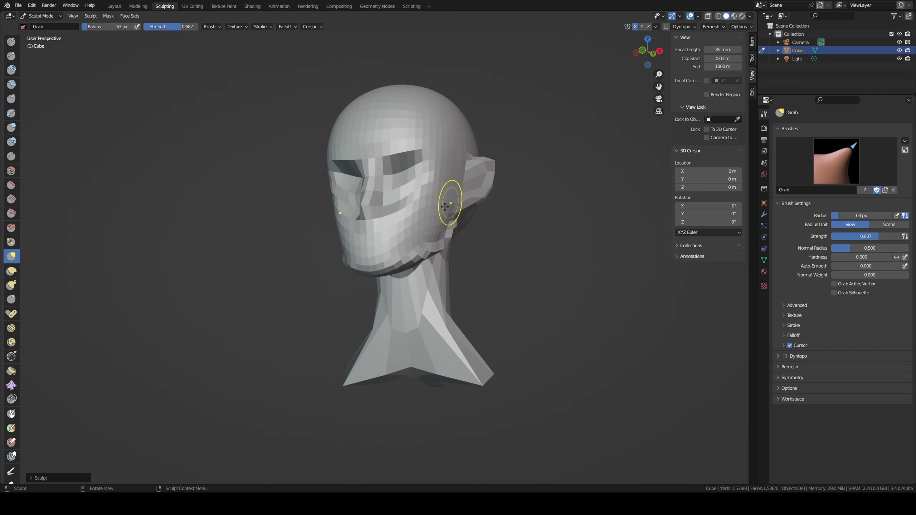
key("shift+x")
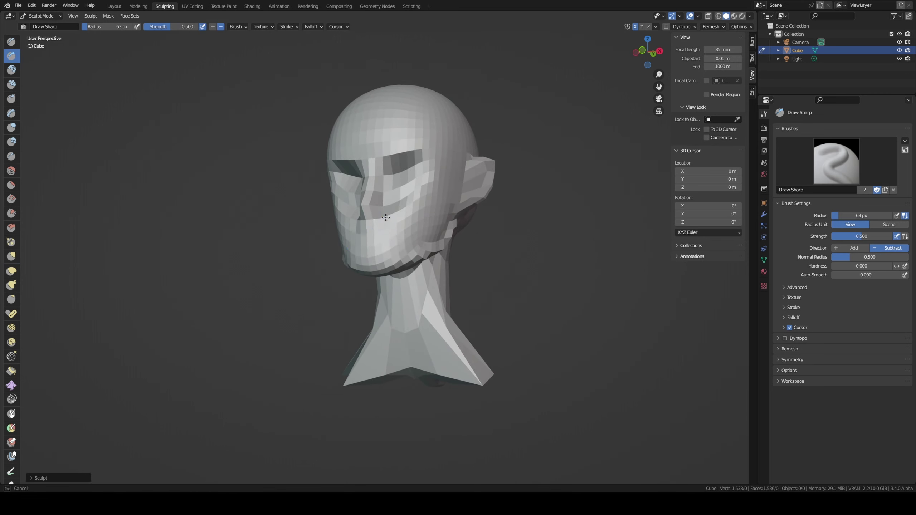
Step: Carve hollows into the cheeks and beside the eye sockets with a 63 px Draw Sharp brush, ending in right side view
middle_click_drag(385, 217, 402, 218)
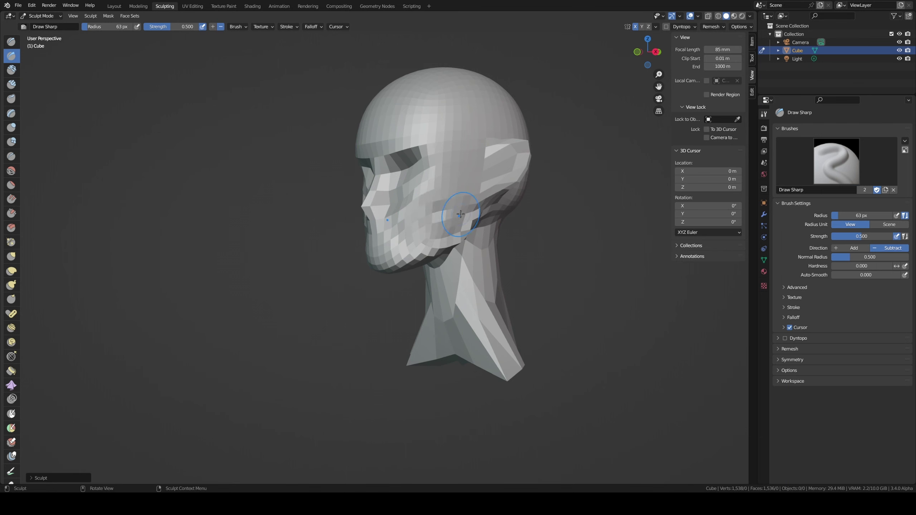
mouse_move(461, 215)
middle_mouse_down()
mouse_move(464, 194)
mouse_move(458, 204)
middle_mouse_up()
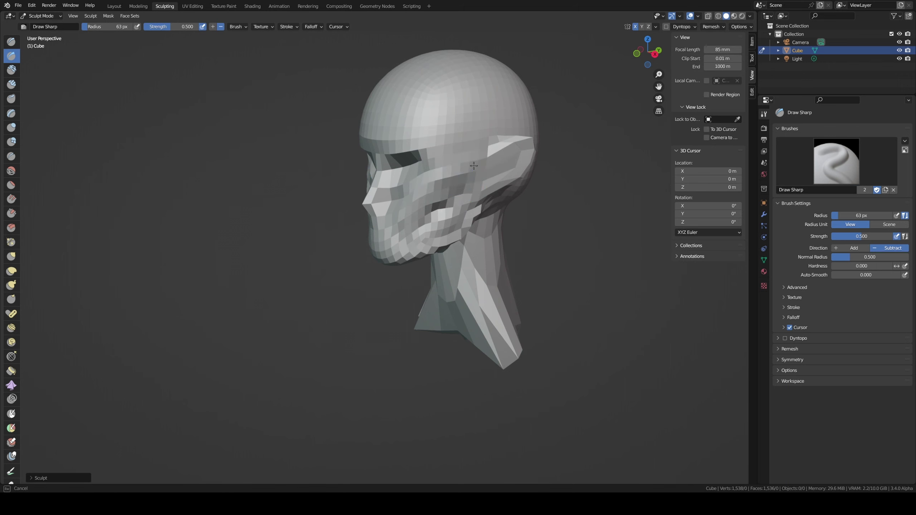
mouse_move(468, 165)
middle_mouse_down()
mouse_move(456, 184)
mouse_move(422, 203)
mouse_move(412, 171)
mouse_move(366, 168)
middle_mouse_up()
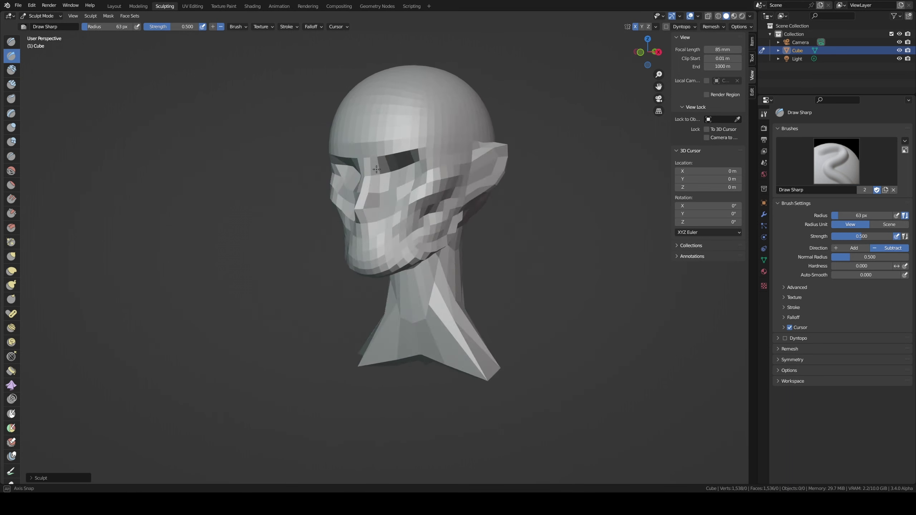
key("KP_3")
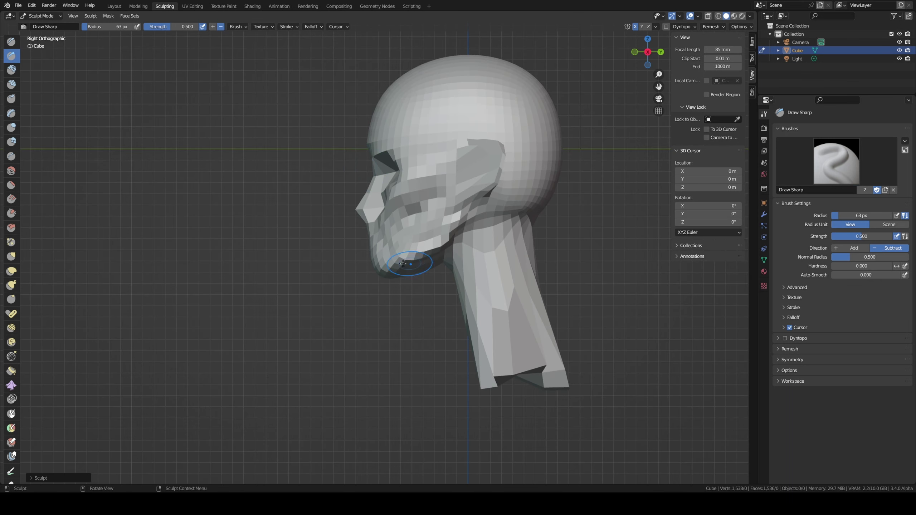
Step: Switch to the Grab brush, sizing it through 52, 35 and 76 px
key("g")
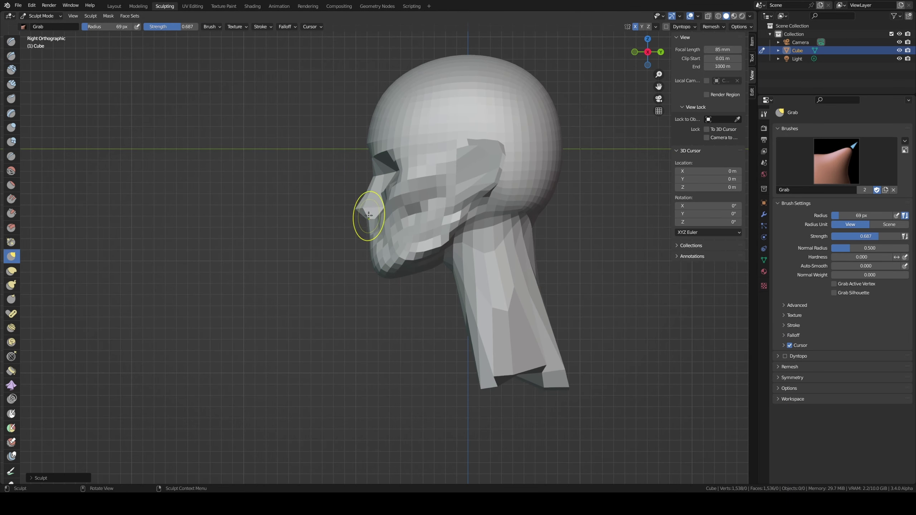
left_click(371, 209)
key("f")
left_click(368, 207)
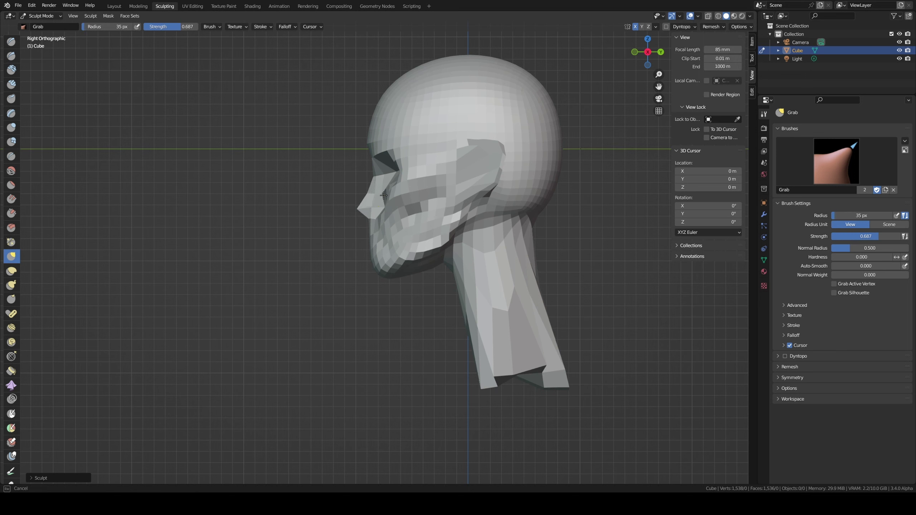
key("f")
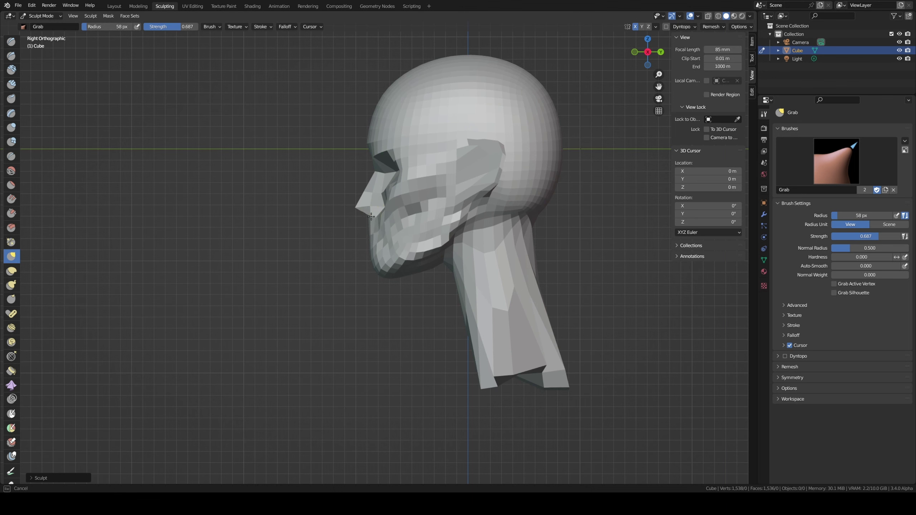
left_click(371, 241)
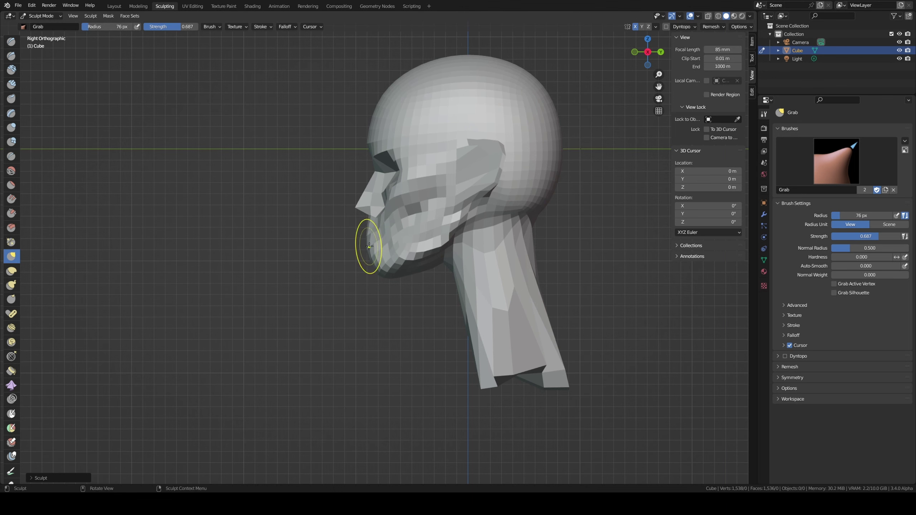
middle_click_drag(370, 247, 460, 215)
Step: Pull out the cheekbone ridge with a 53 px Grab brush, then switch to Scrape at 60 px
key("f")
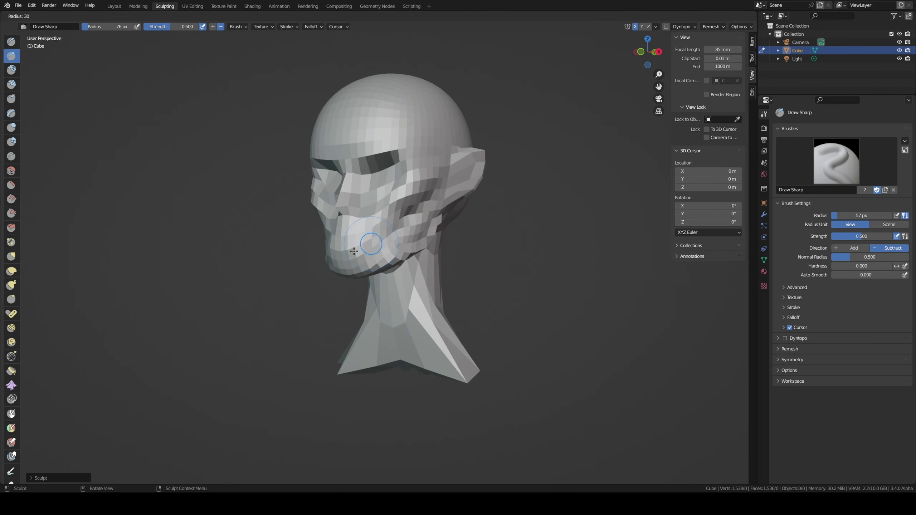
left_click(354, 252)
middle_click_drag(367, 239, 342, 248)
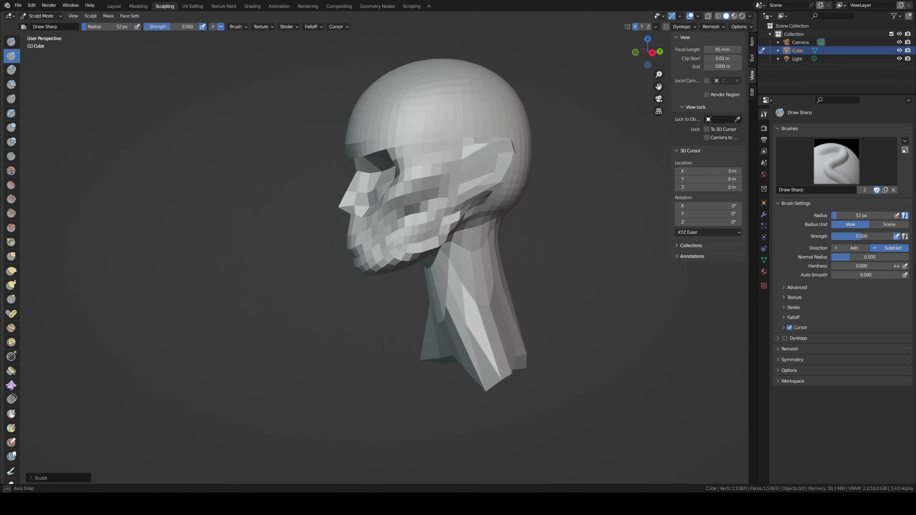
key("g")
key("f")
left_click(341, 247)
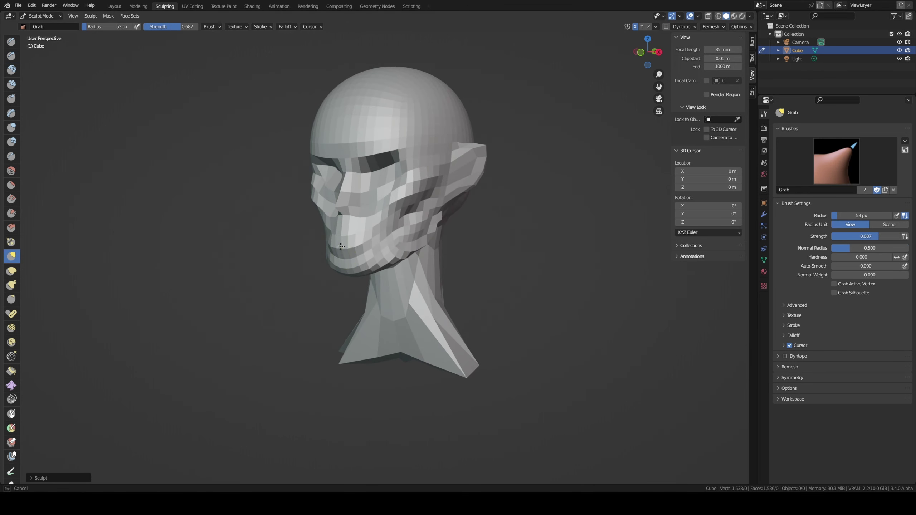
mouse_move(330, 242)
middle_mouse_down()
mouse_move(371, 237)
mouse_move(380, 260)
middle_mouse_up()
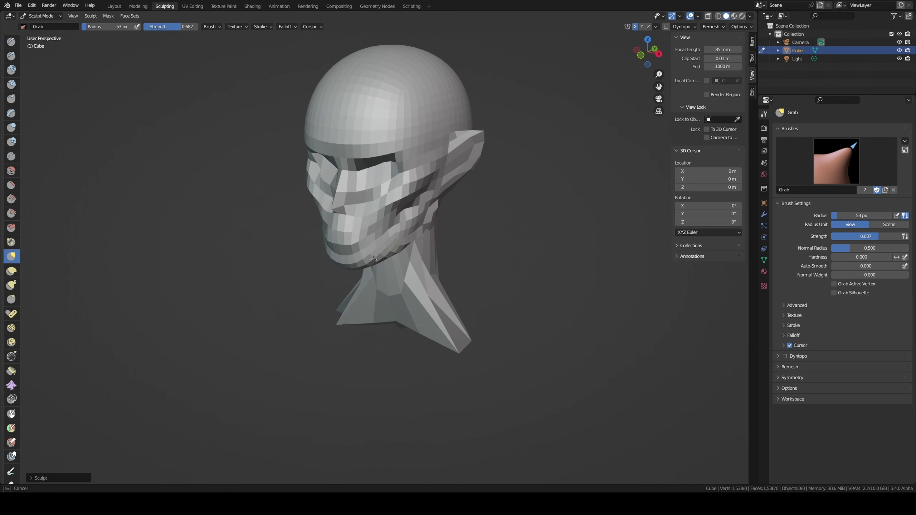
middle_click_drag(387, 251, 427, 225)
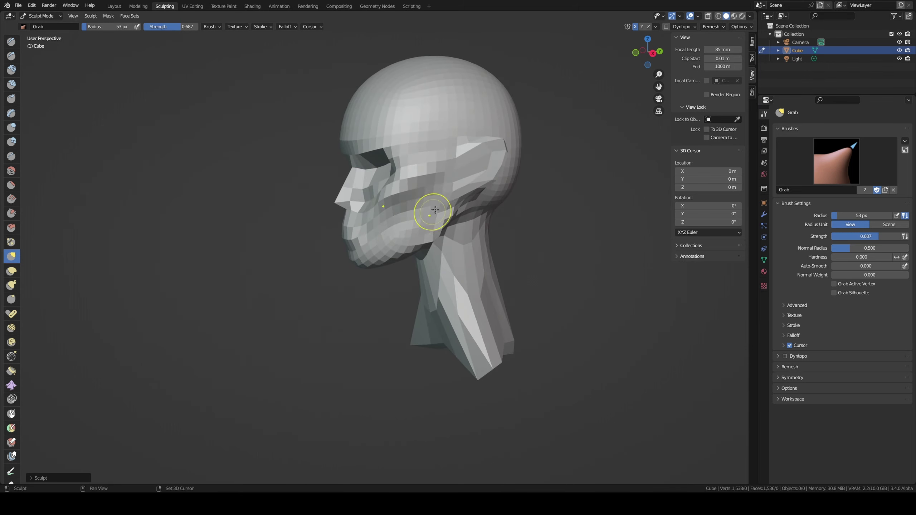
middle_click_drag(400, 230, 420, 219)
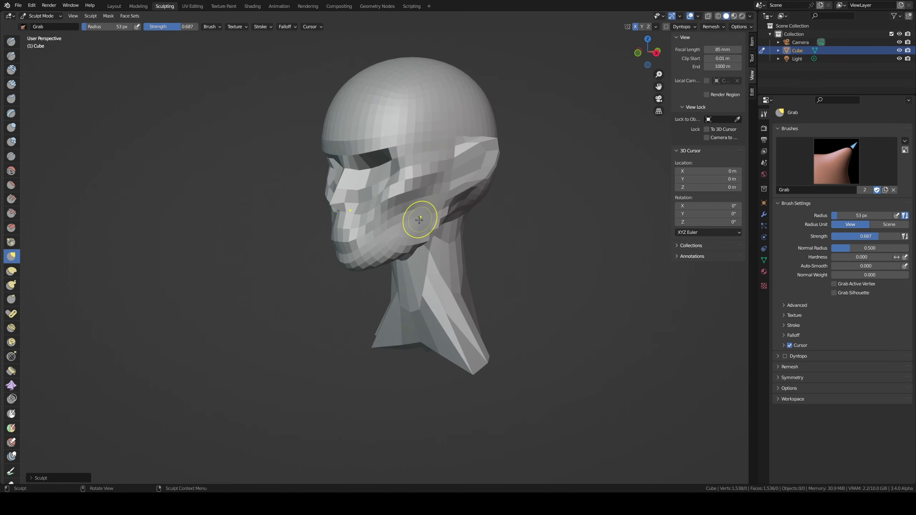
key("shift+t")
left_click(379, 250)
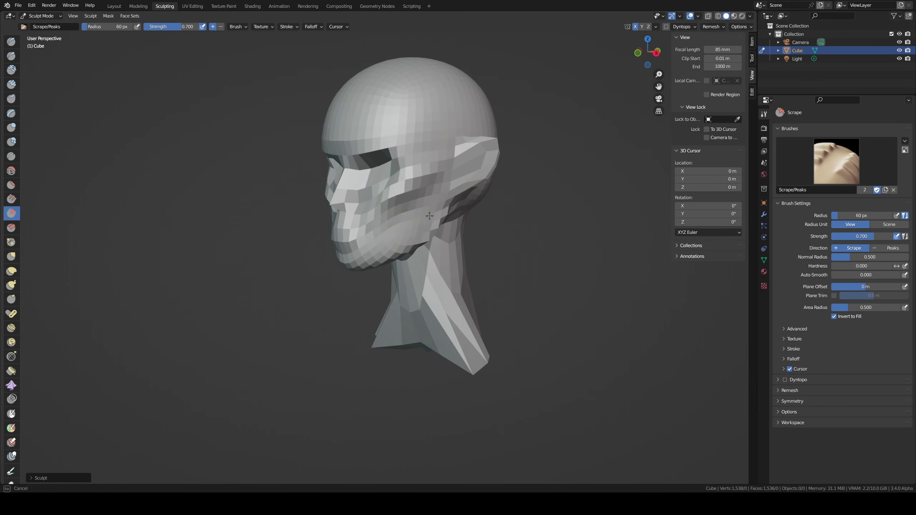
Step: Reactivate the Grab brush at a 99 px radius and switch to front view
middle_click_drag(385, 254, 367, 244)
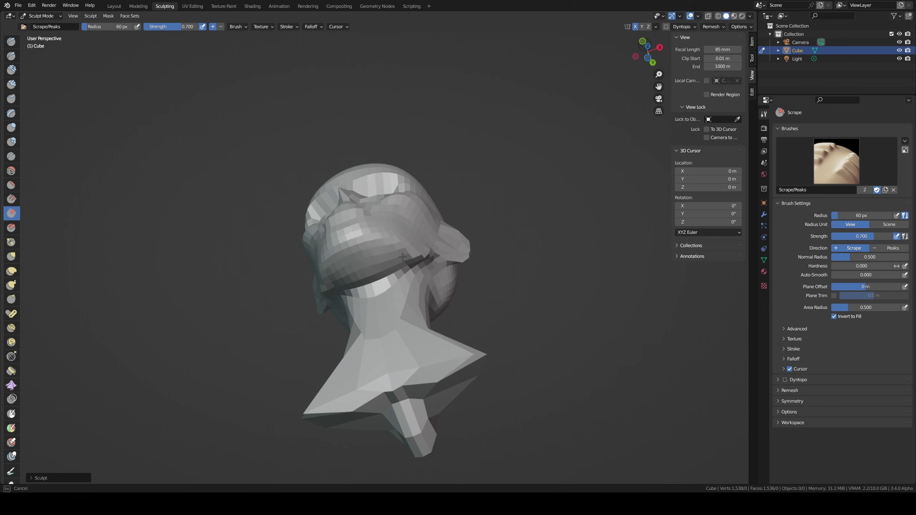
middle_click_drag(388, 276, 372, 300)
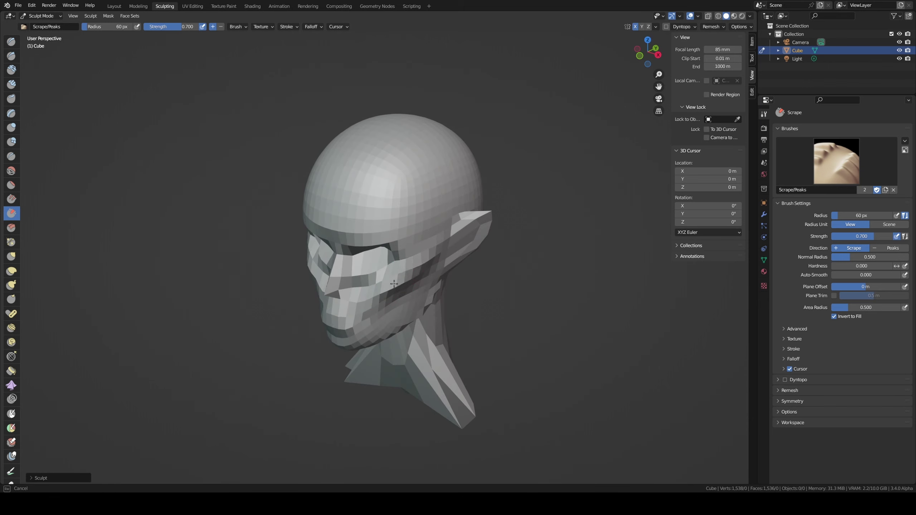
middle_click_drag(434, 243, 446, 239)
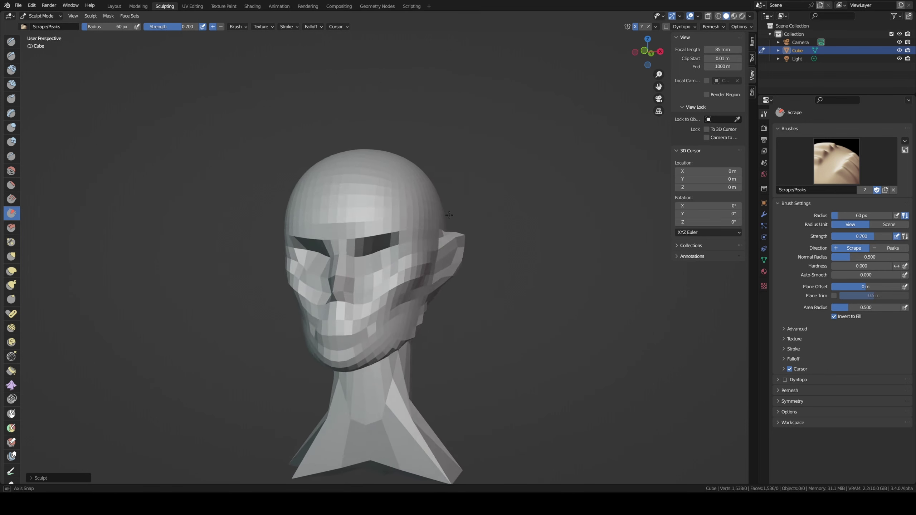
key("g")
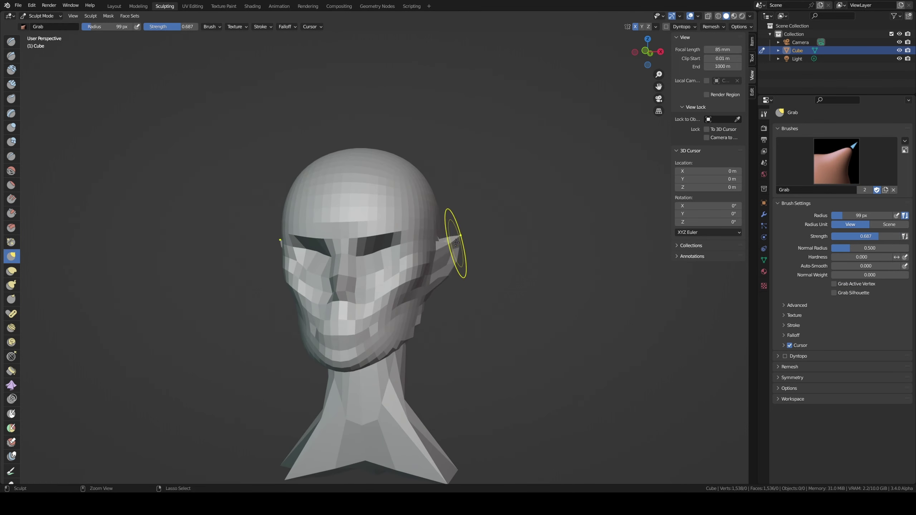
key("f")
left_click(448, 243)
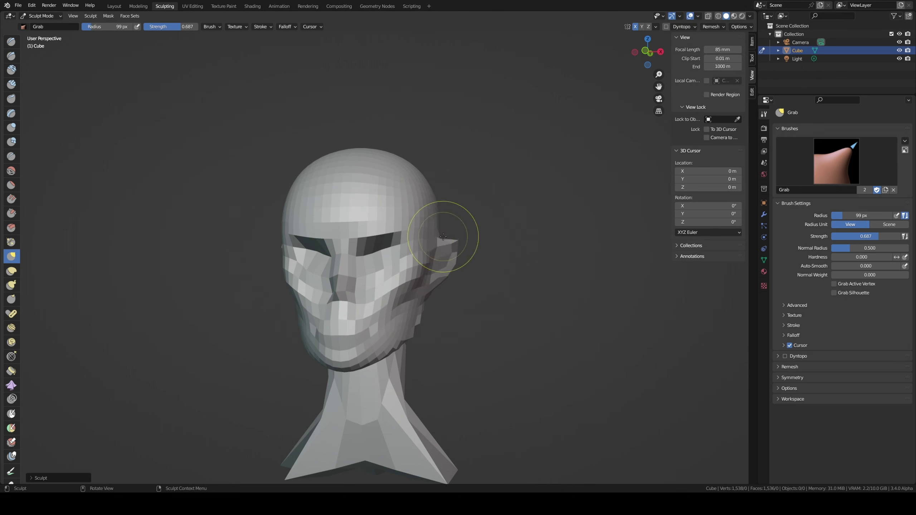
key("KP_1")
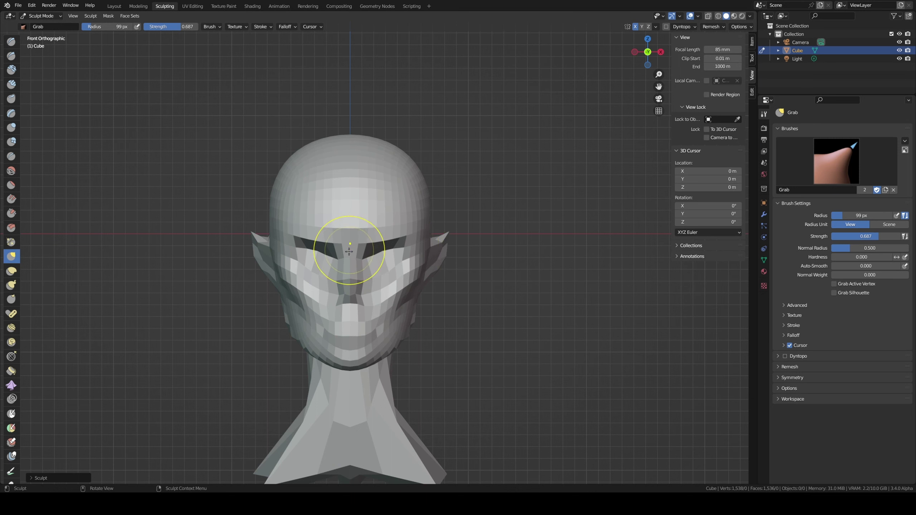
Step: Reshape between the eyes, then lift the ear in right side view with a 67 px Grab brush
left_click_drag(353, 259, 404, 222)
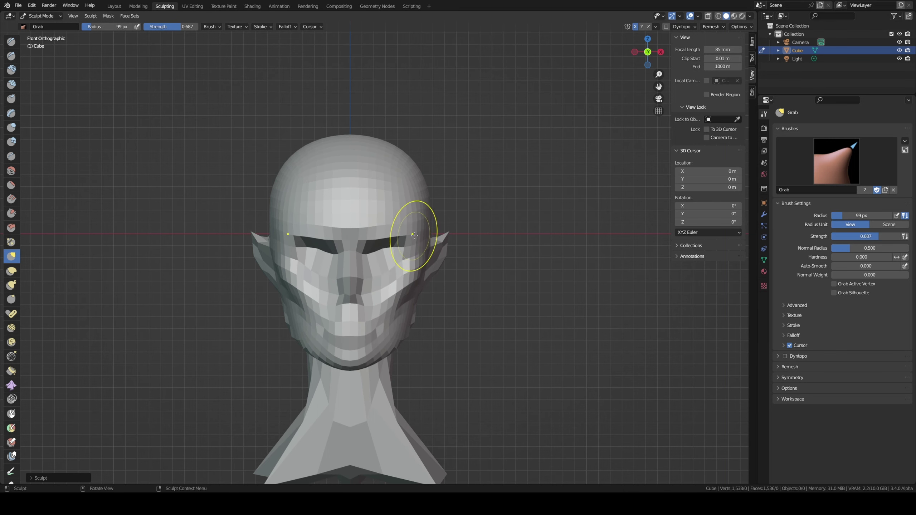
key("KP_3")
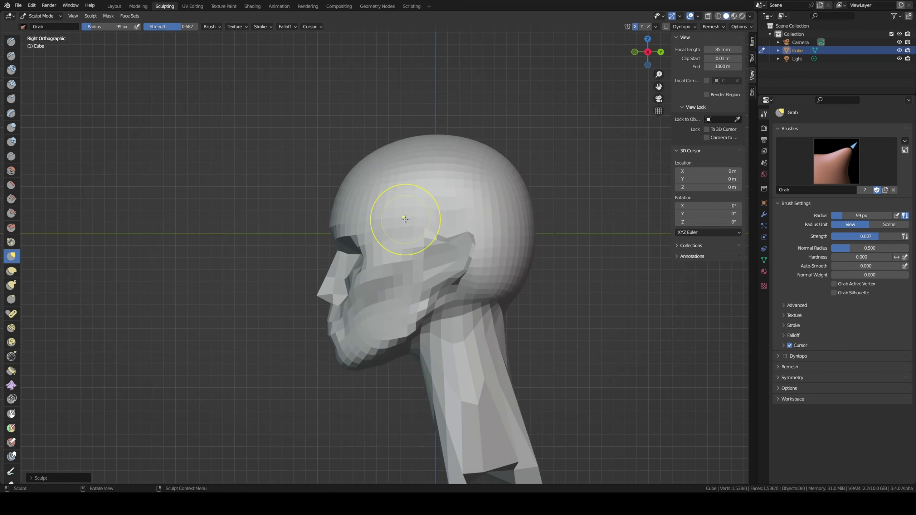
key("f")
left_click(444, 249)
left_click_drag(457, 241, 460, 231)
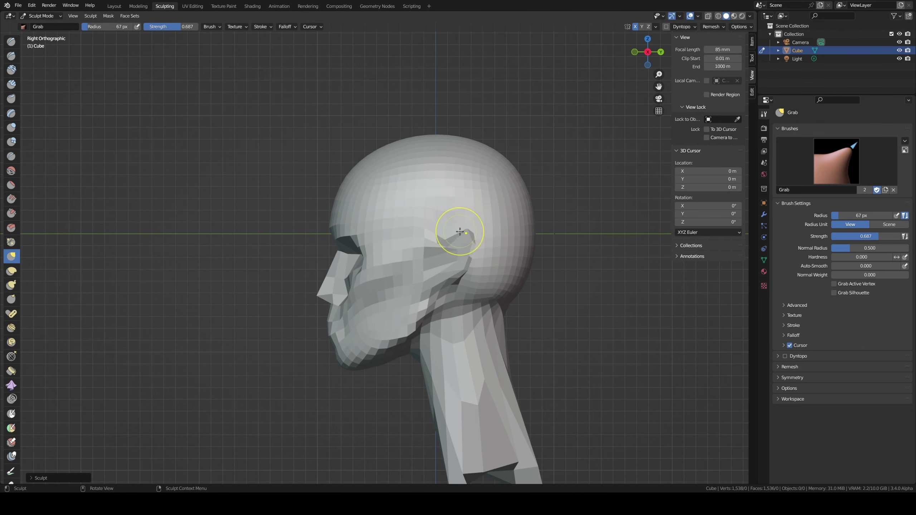
Step: Orbit around the head while resizing the Grab brush to 53 then 94 px
middle_click_drag(472, 226, 475, 247)
key("f")
left_click(475, 247)
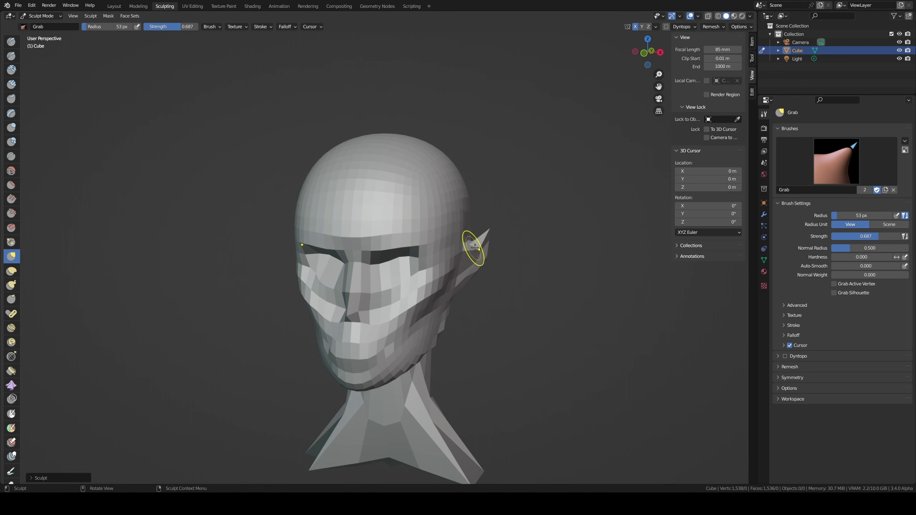
middle_click_drag(470, 246, 468, 251)
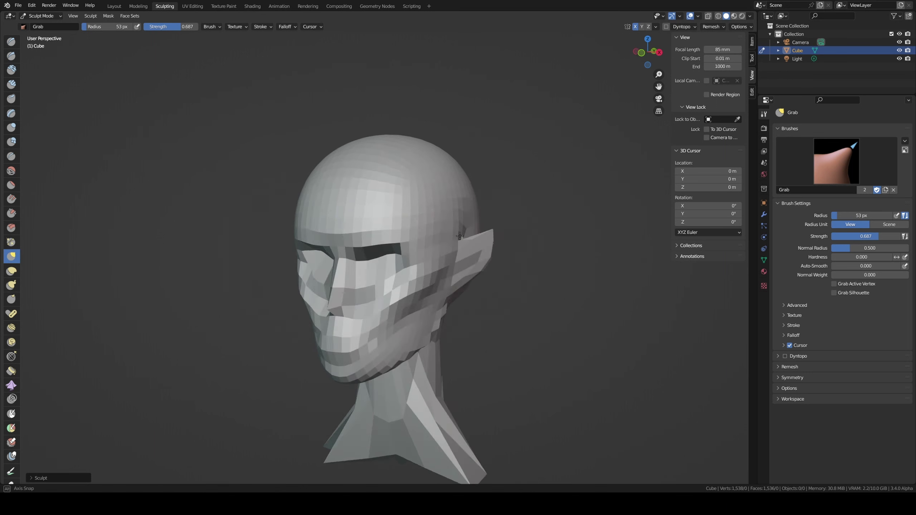
key("f")
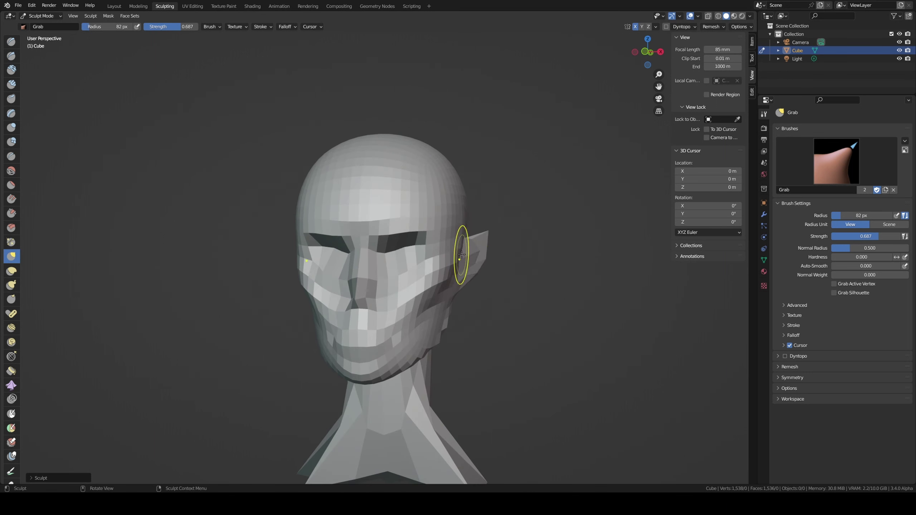
mouse_move(460, 246)
middle_mouse_down()
mouse_move(519, 241)
mouse_move(476, 276)
mouse_move(487, 296)
middle_mouse_up()
key("f")
left_click(482, 257)
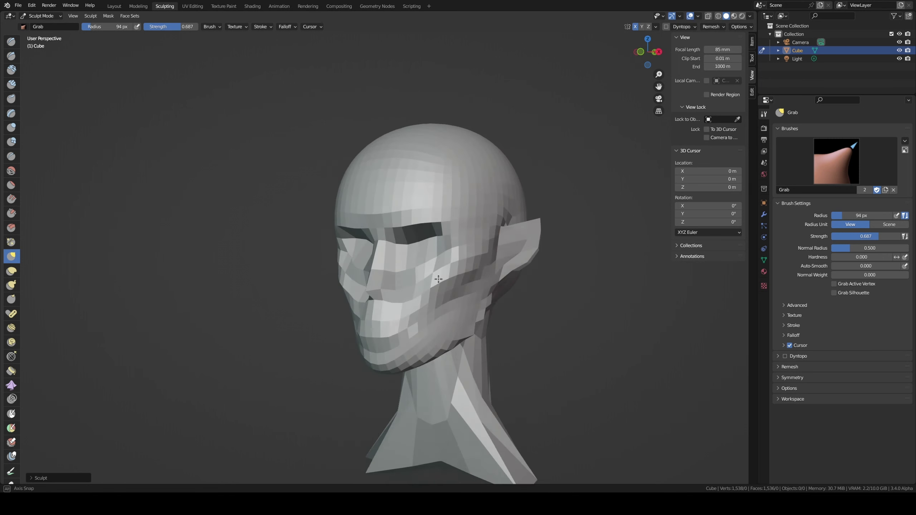
Step: Pull the right side of the jaw inward with a 106 px brush, ending in front view
key("f")
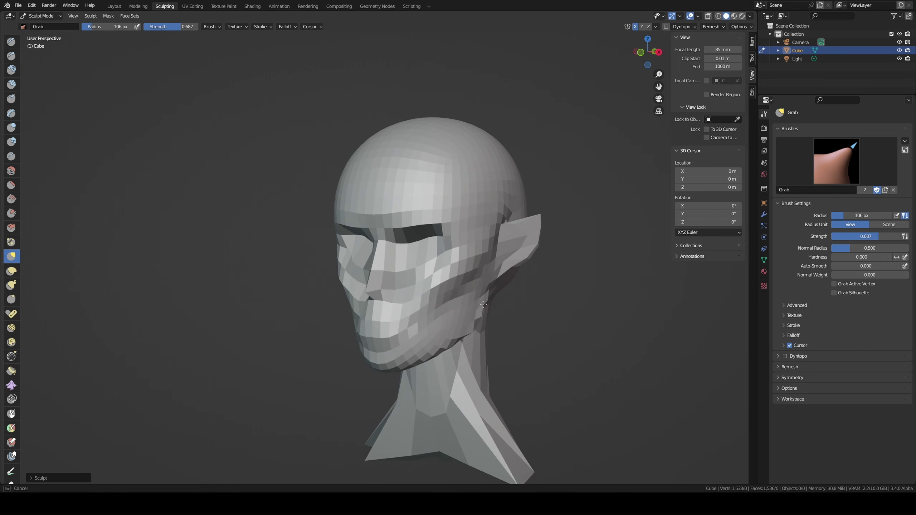
mouse_move(466, 338)
middle_mouse_down()
mouse_move(470, 304)
mouse_move(508, 286)
middle_mouse_up()
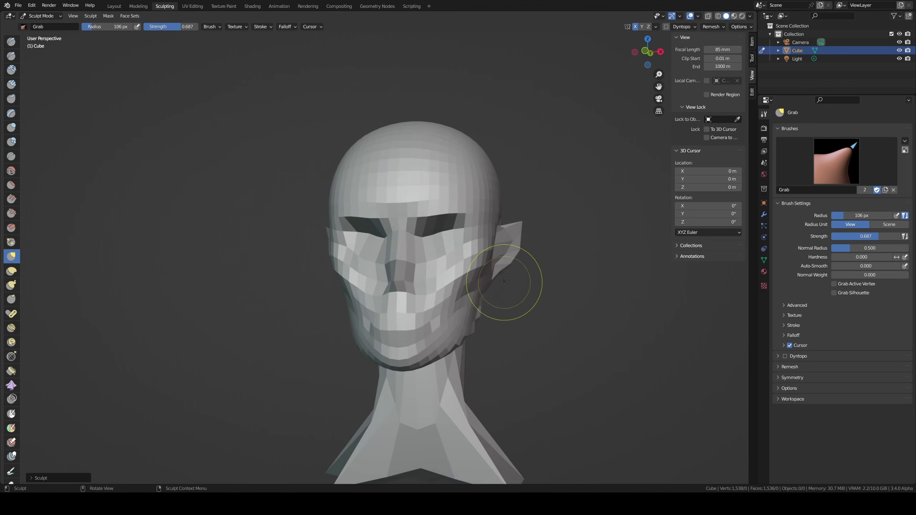
left_click_drag(476, 326, 439, 343)
mouse_move(439, 343)
middle_mouse_down()
mouse_move(433, 312)
mouse_move(417, 350)
mouse_move(438, 266)
mouse_move(421, 298)
mouse_move(459, 297)
middle_mouse_up()
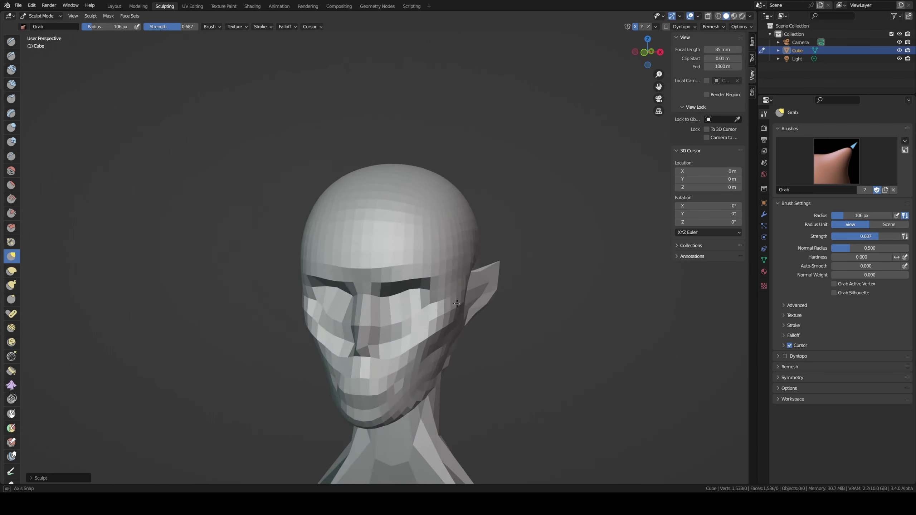
key("KP_1")
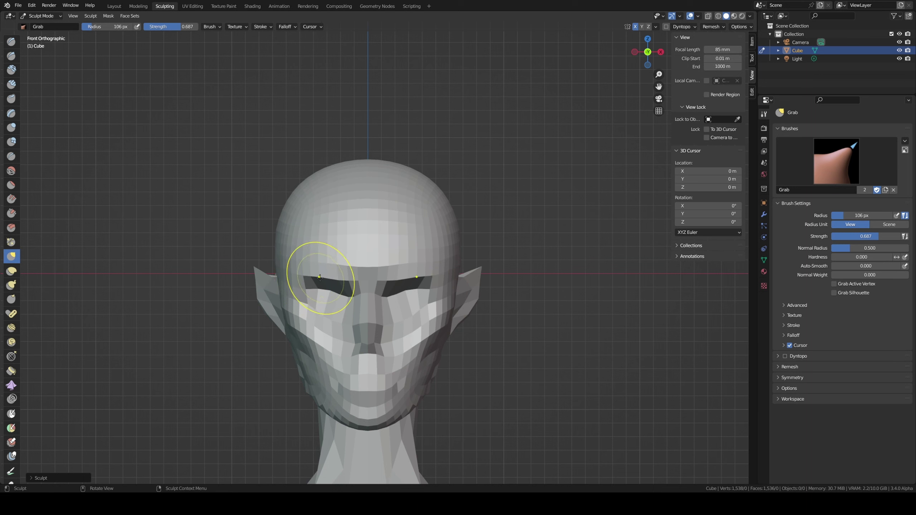
Step: Enlarge the Grab brush to 203 then 247 px and inspect the head in left profile
key("f")
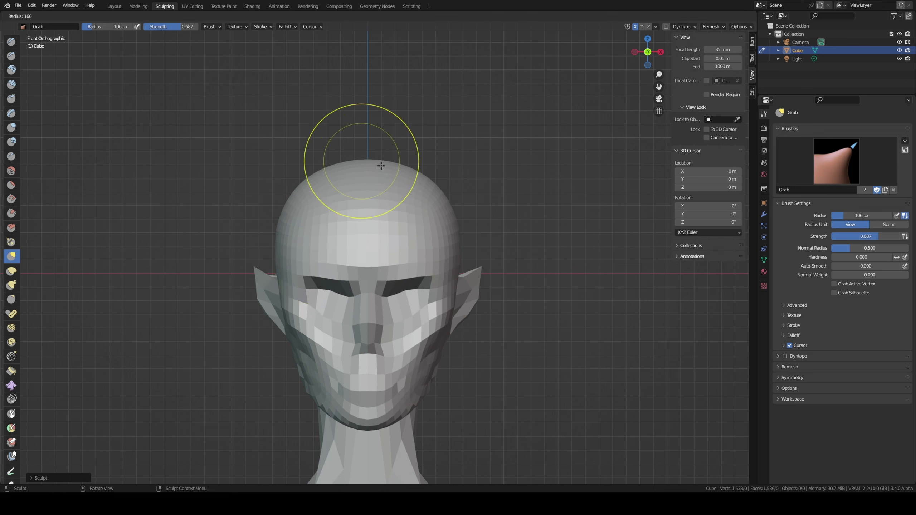
left_click(366, 164)
key("f")
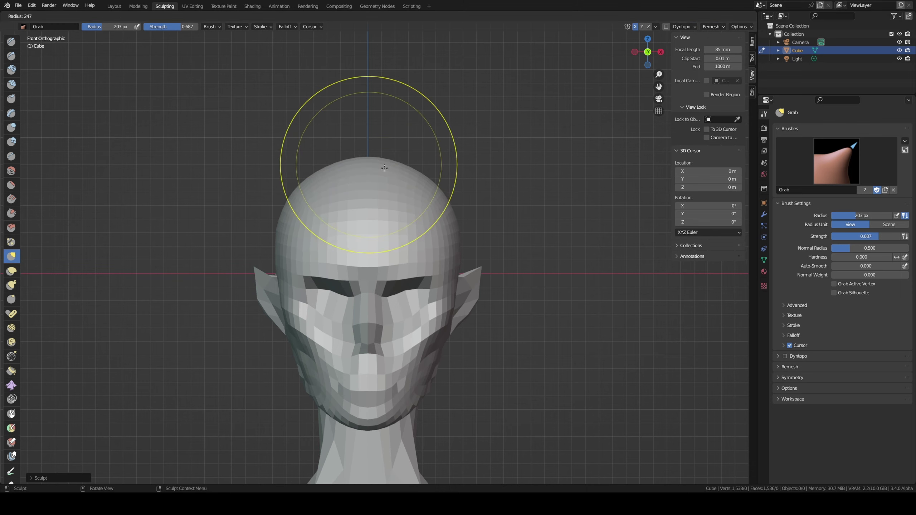
left_click(363, 174)
mouse_move(400, 183)
middle_mouse_down()
mouse_move(460, 174)
mouse_move(477, 154)
mouse_move(472, 145)
mouse_move(432, 266)
middle_mouse_up()
scroll(472, 145, "down", 3)
mouse_move(361, 287)
middle_mouse_down()
mouse_move(398, 287)
mouse_move(418, 313)
middle_mouse_up()
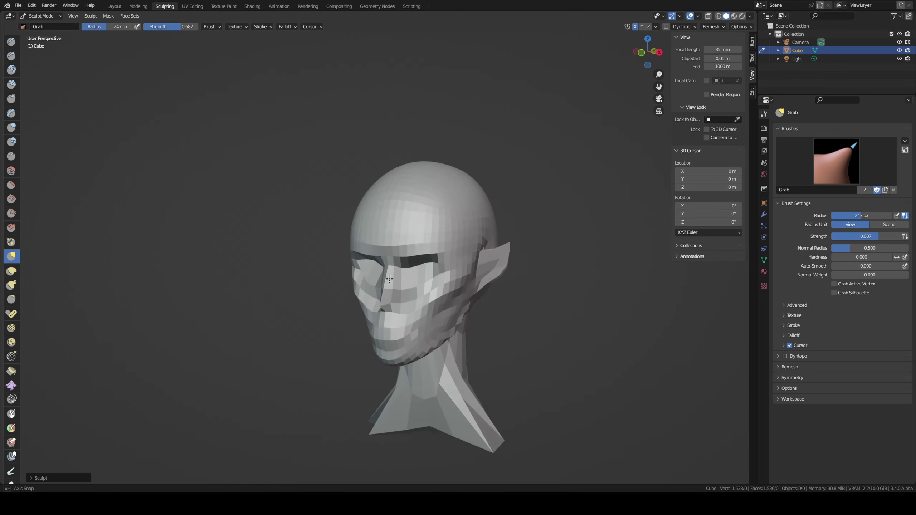
Step: Pull the nose into a sharper point, resizing the Grab brush to 120 then 69 px
key("f")
left_click(419, 313)
scroll(419, 312, "up", 2)
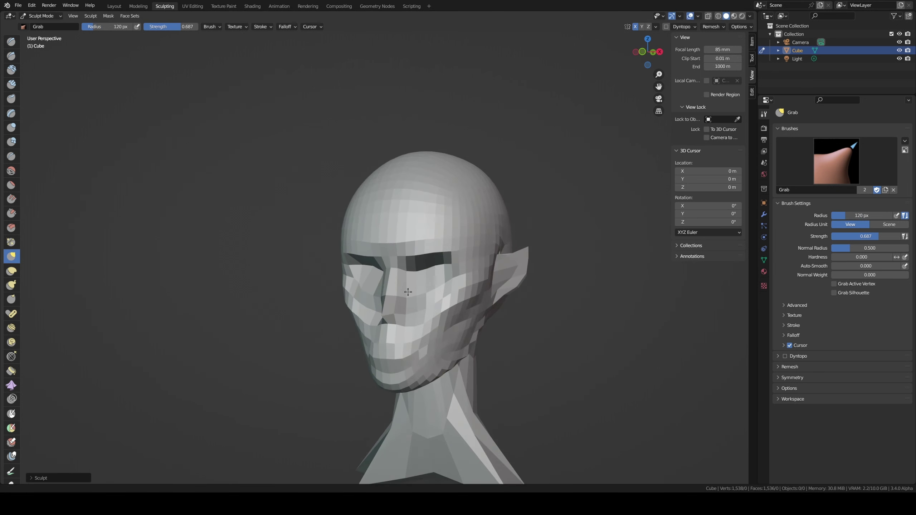
middle_click_drag(419, 313, 420, 316)
scroll(420, 317, "up", 2)
scroll(420, 316, "up", 1)
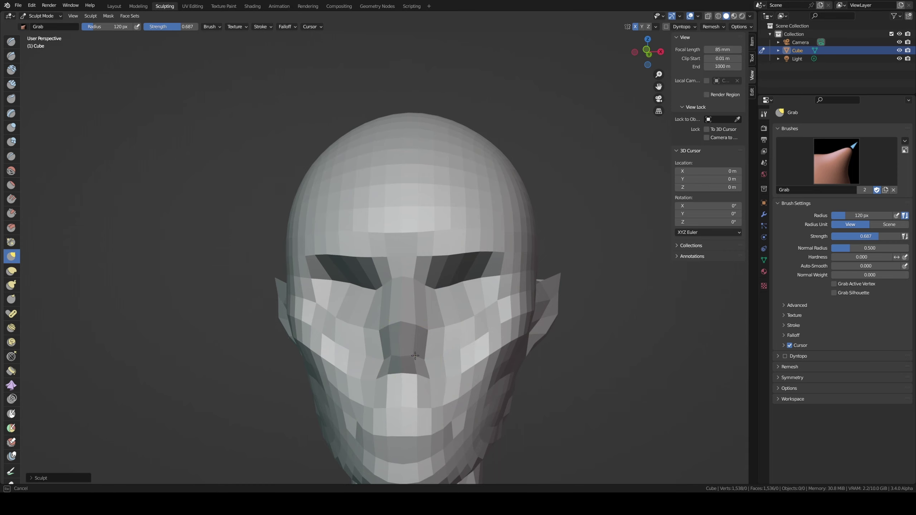
mouse_move(413, 356)
middle_mouse_down()
mouse_move(400, 381)
mouse_move(435, 344)
middle_mouse_up()
key("f")
left_click(426, 352)
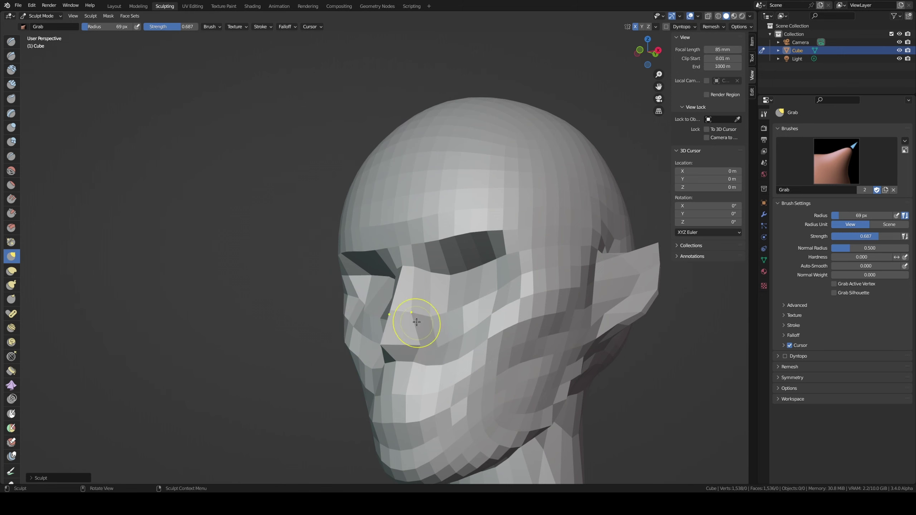
mouse_move(419, 303)
middle_mouse_down()
mouse_move(421, 336)
mouse_move(440, 341)
mouse_move(389, 286)
middle_mouse_up()
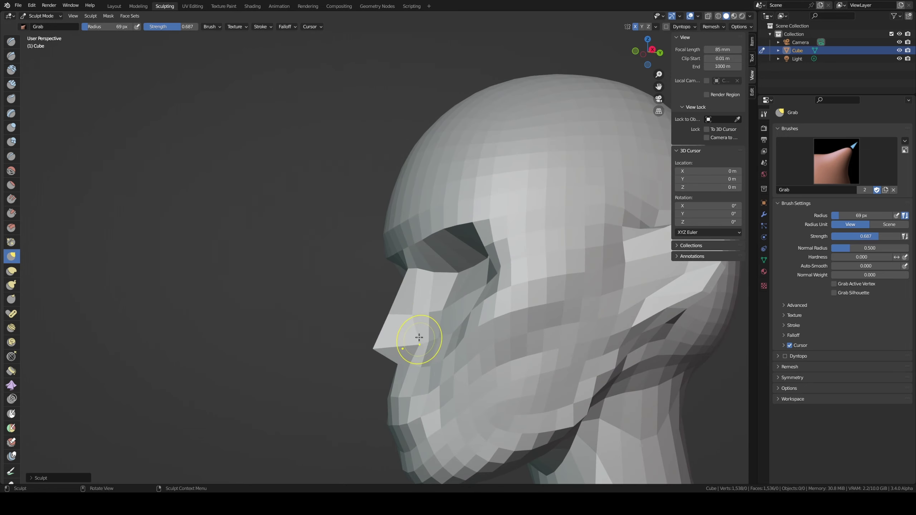
mouse_move(416, 312)
middle_mouse_down()
mouse_move(490, 297)
mouse_move(414, 310)
middle_mouse_up()
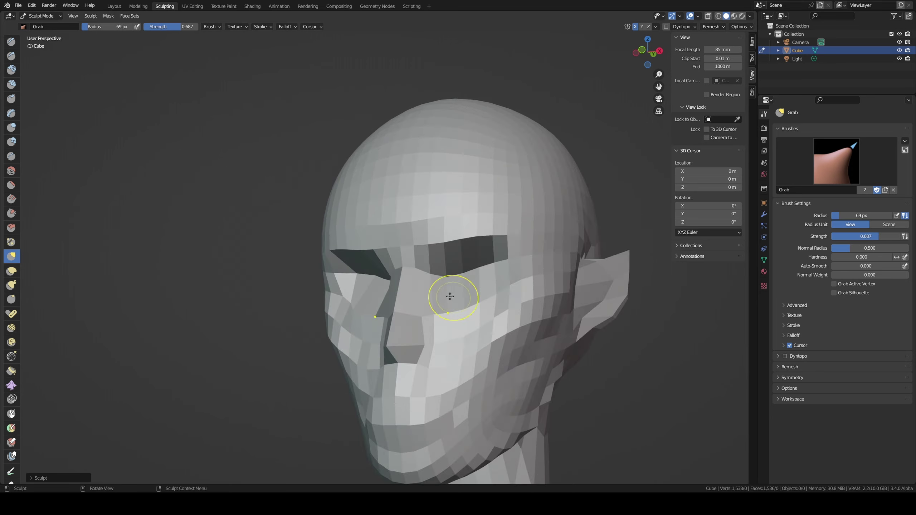
Step: Voxel-remesh the head at 0.0404 m into about 12,894 vertices, redoing it once
key("shift+r")
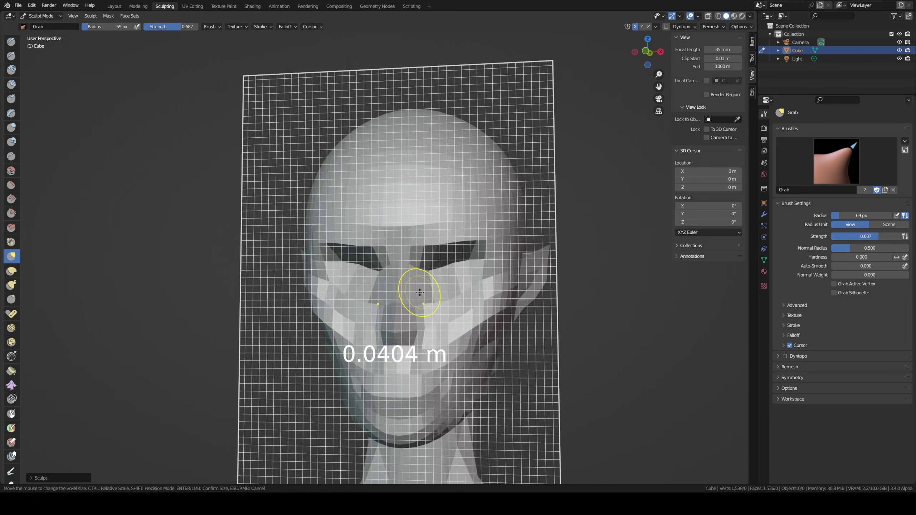
left_click(427, 289)
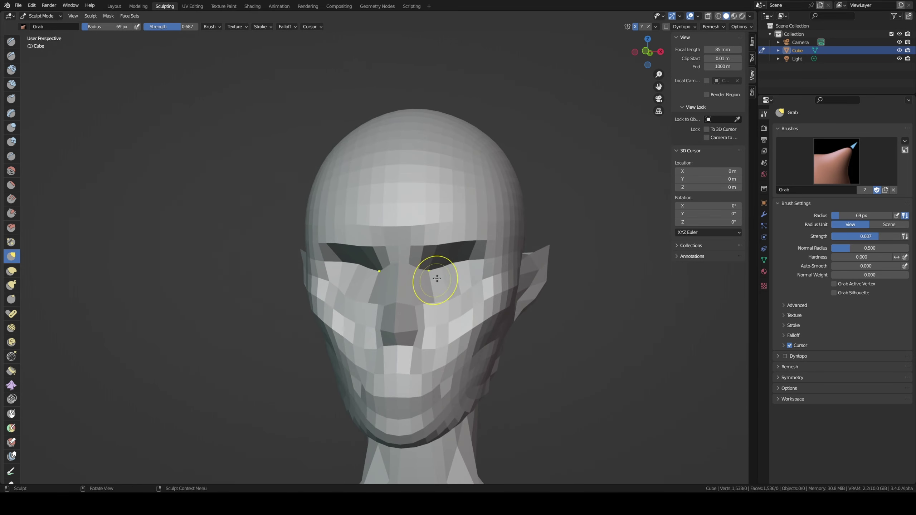
key("ctrl+r")
mouse_move(430, 281)
middle_mouse_down()
mouse_move(440, 287)
mouse_move(469, 253)
middle_mouse_up()
key("ctrl+z")
key("ctrl+r")
scroll(480, 227, "down", 2)
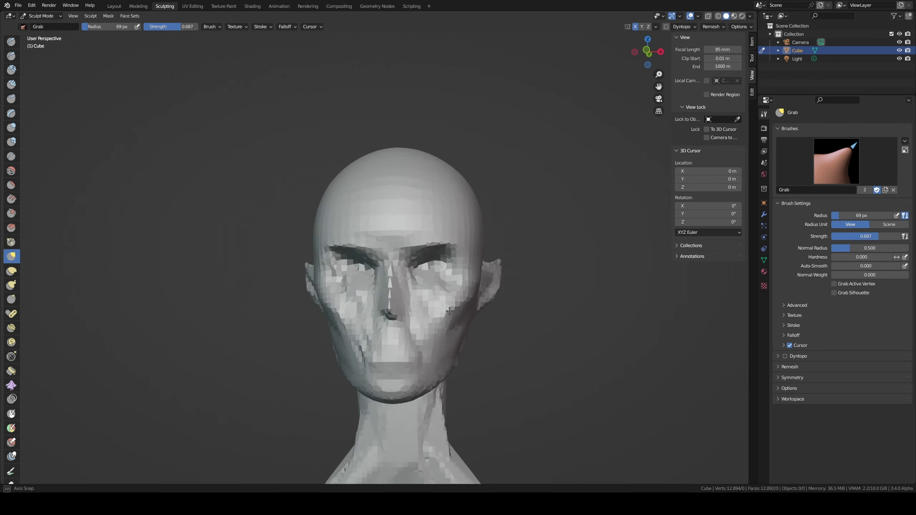
left_click(655, 27)
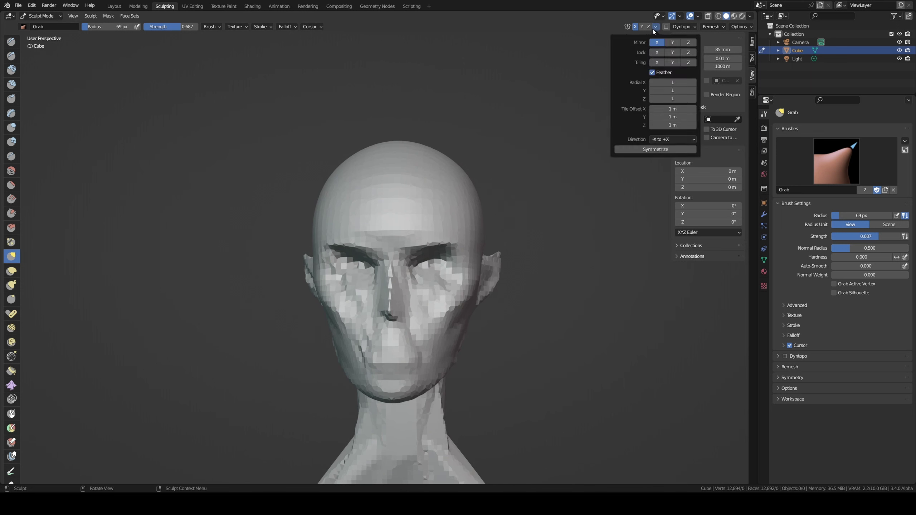
Step: Symmetrize the head across X and grab the forehead, cheek and jaw with a 150 px brush
left_click(647, 149)
left_click_drag(392, 219, 409, 215)
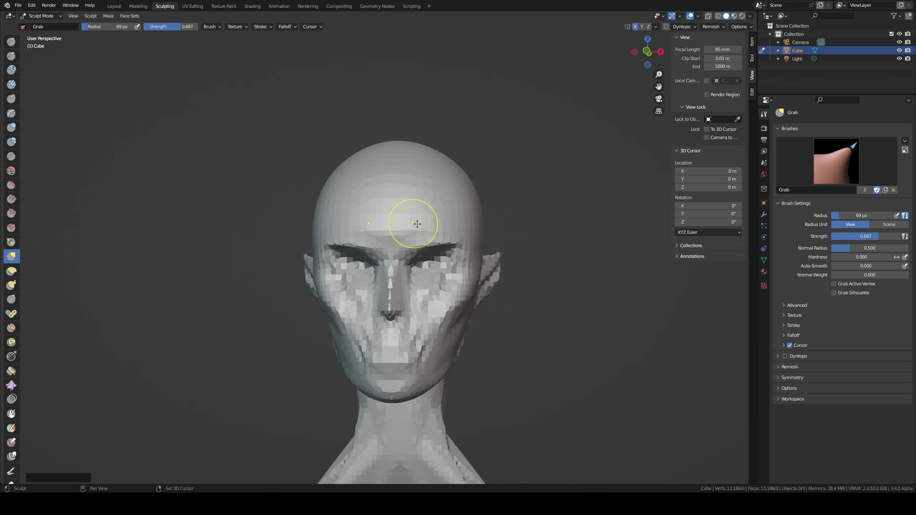
key("f")
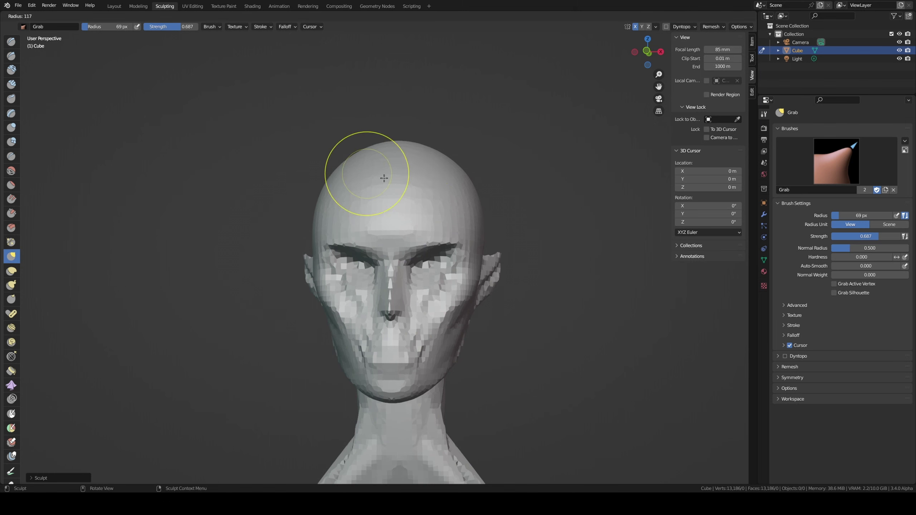
left_click(453, 248)
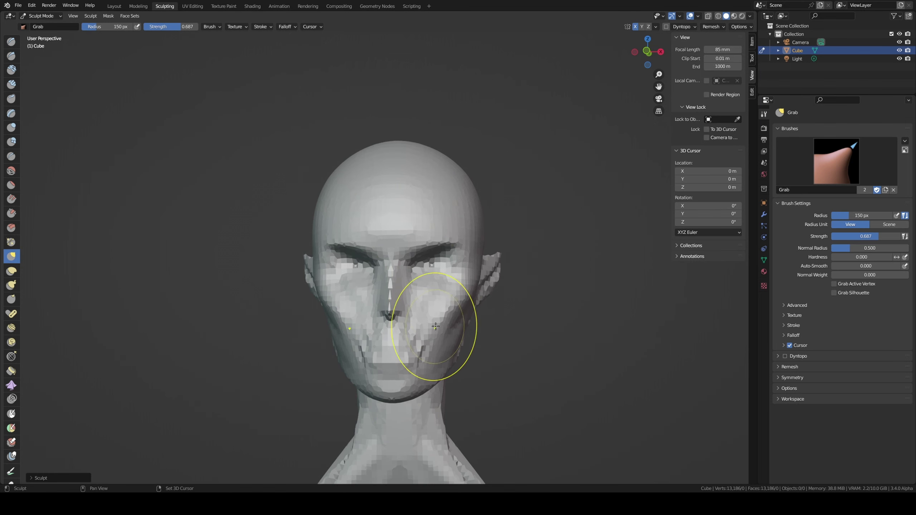
middle_click_drag(457, 298, 480, 266)
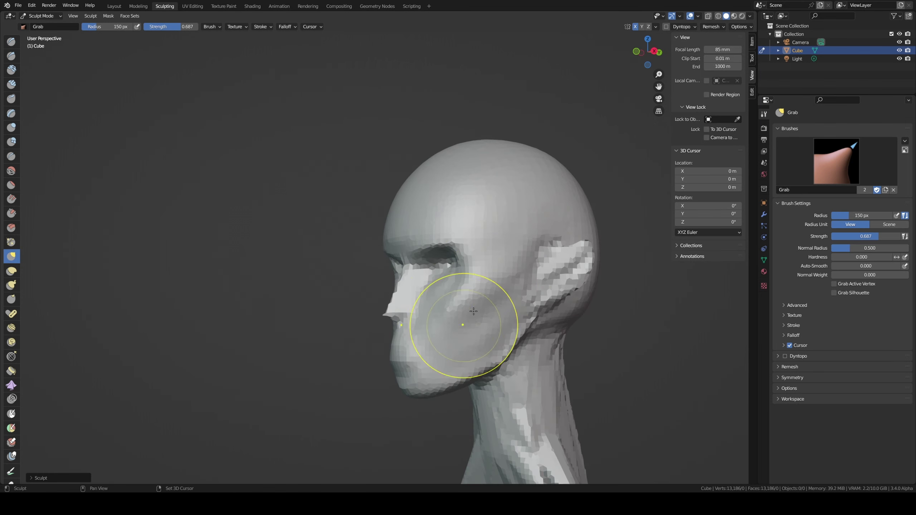
left_click_drag(450, 297, 481, 354)
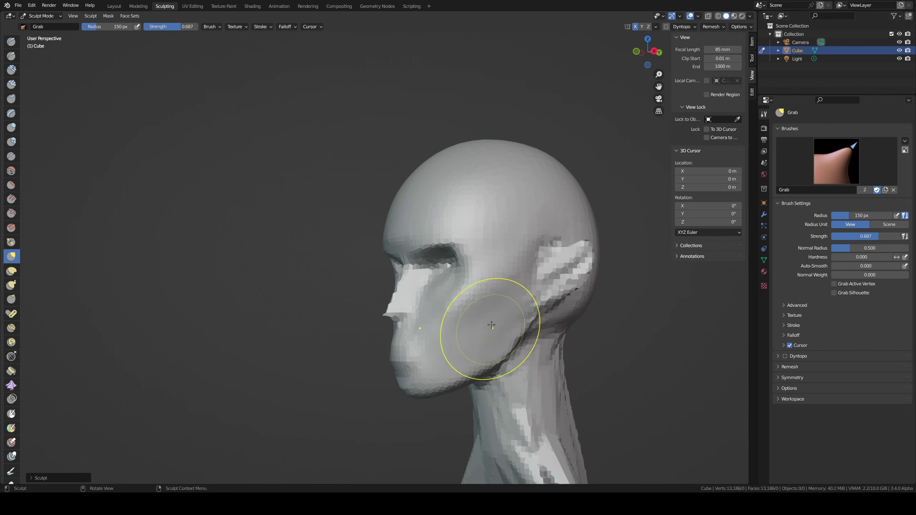
Step: Orbit around to the back and reshape the base of the neck
mouse_move(487, 327)
middle_mouse_down()
mouse_move(521, 249)
mouse_move(429, 378)
middle_mouse_up()
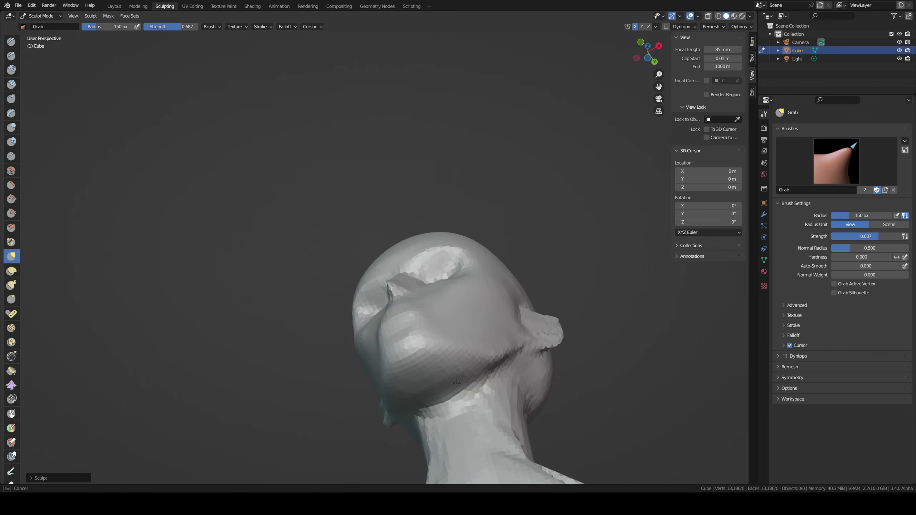
mouse_move(440, 338)
middle_mouse_down()
mouse_move(467, 345)
mouse_move(423, 385)
middle_mouse_up()
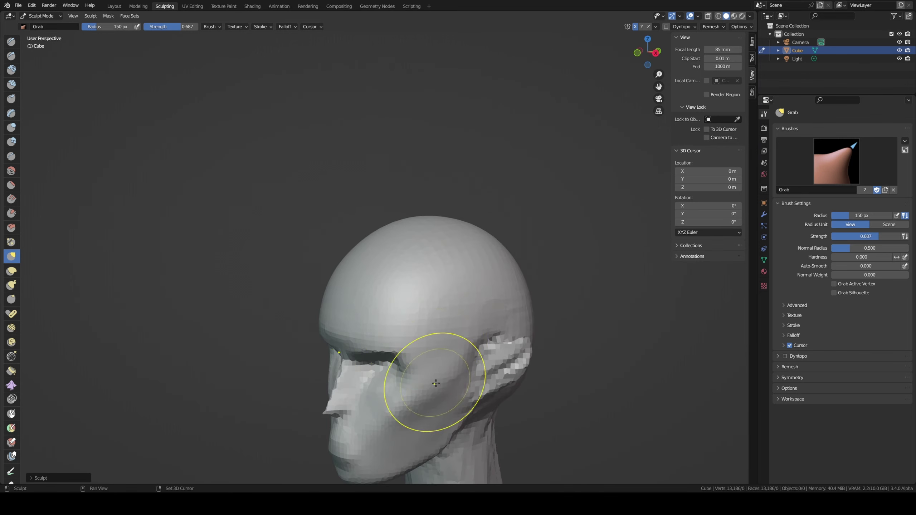
left_click_drag(423, 384, 454, 368)
middle_click_drag(454, 369, 612, 221)
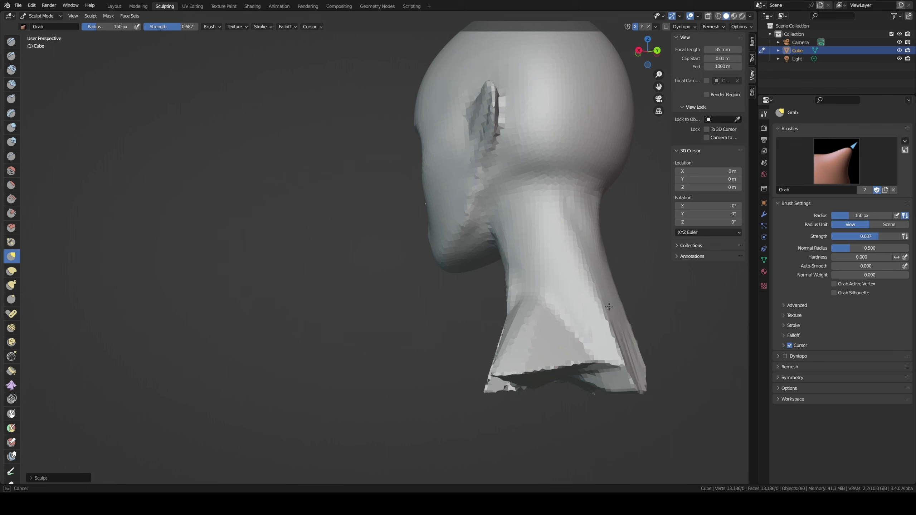
mouse_move(578, 375)
left_mouse_down()
mouse_move(614, 378)
mouse_move(542, 338)
left_mouse_up()
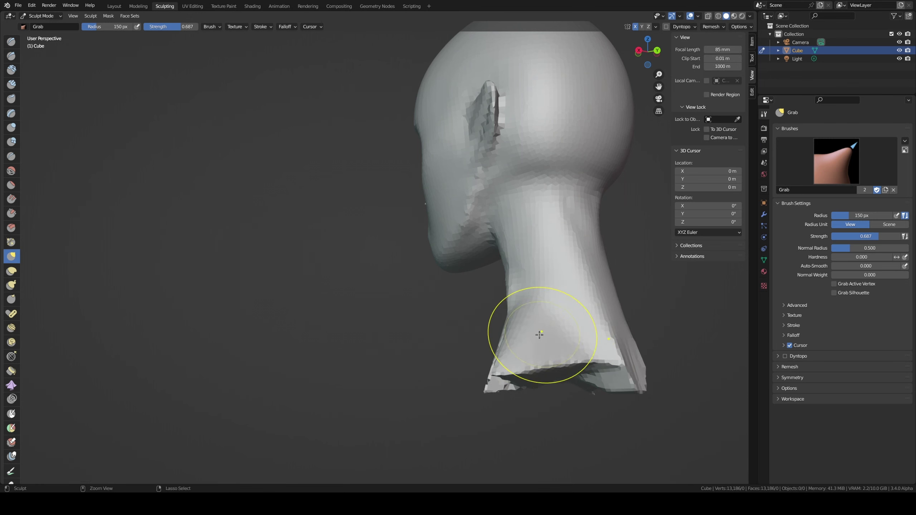
mouse_move(534, 346)
middle_mouse_down()
mouse_move(536, 319)
mouse_move(435, 301)
middle_mouse_up()
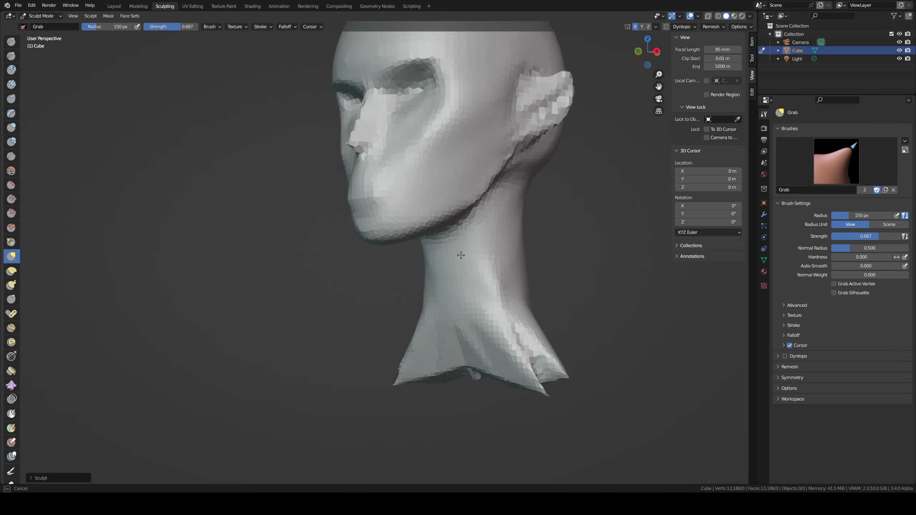
mouse_move(470, 246)
middle_mouse_down()
mouse_move(398, 304)
mouse_move(388, 328)
middle_mouse_up()
Step: Switch to the Scrape brush at a 73 px radius
key("shift+t")
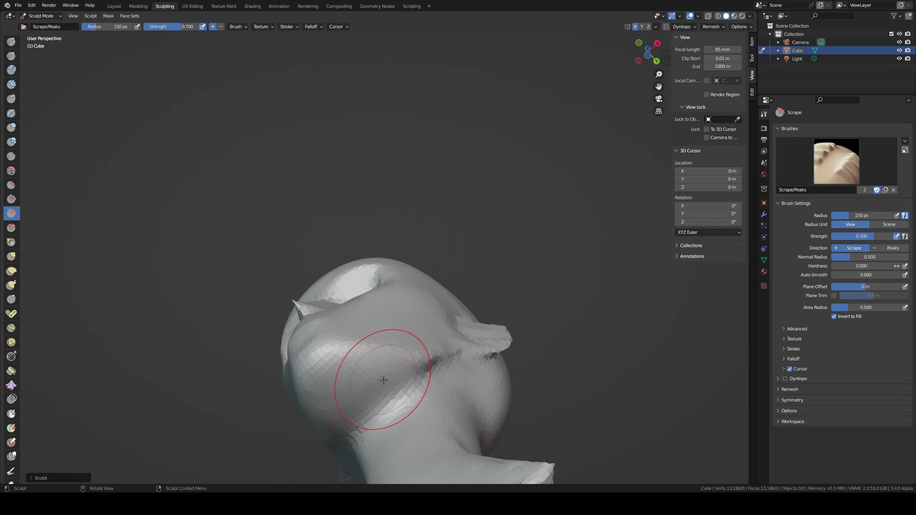
key("f")
left_click(341, 372)
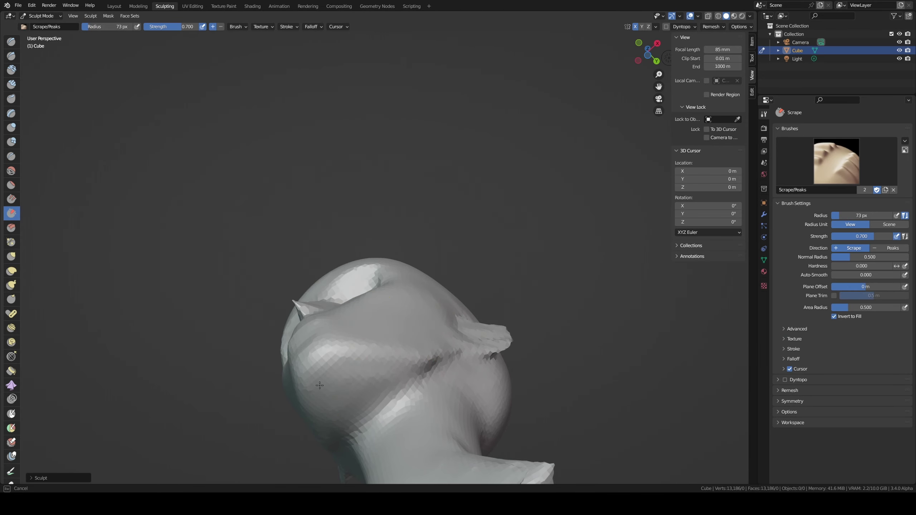
mouse_move(326, 385)
middle_mouse_down()
mouse_move(346, 342)
mouse_move(337, 328)
mouse_move(368, 317)
mouse_move(350, 323)
middle_mouse_up()
Step: Carve deeper cheek and eye hollows with Draw Sharp and save as head1.blend
key("shift+x")
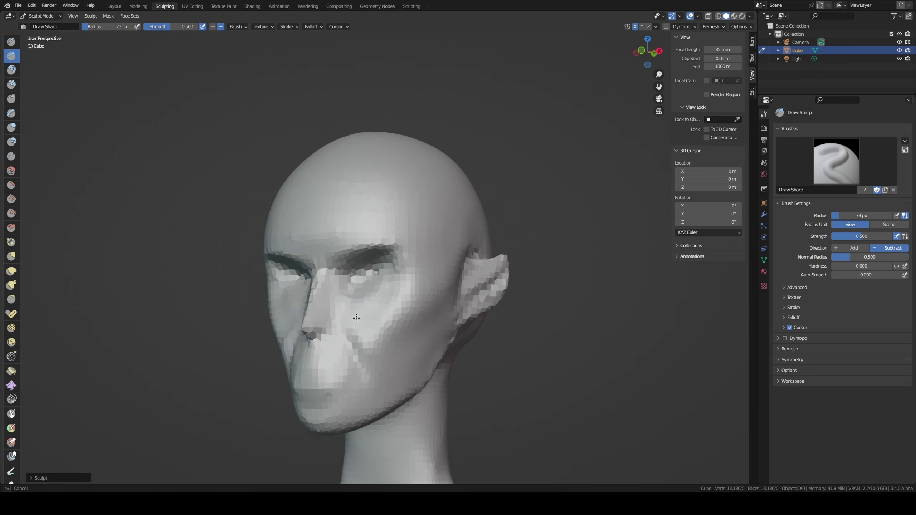
middle_click_drag(390, 359, 377, 319)
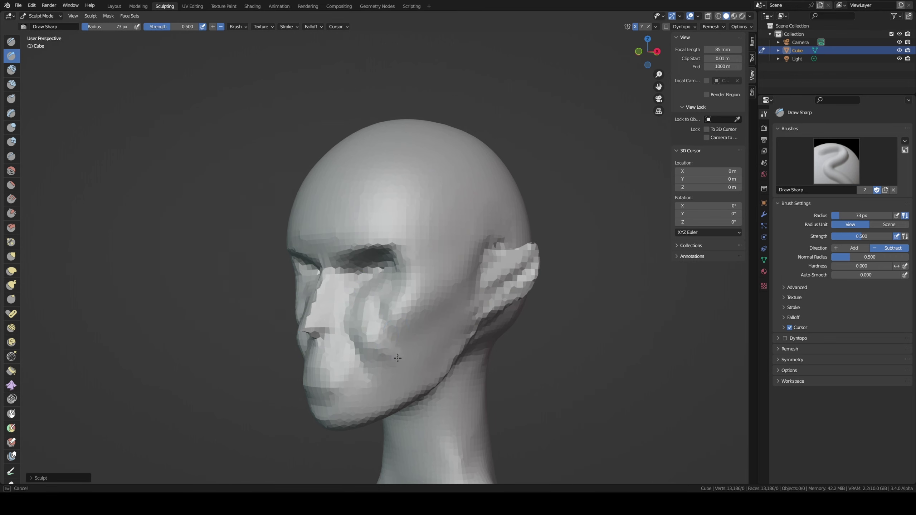
middle_click_drag(398, 358, 125, 389)
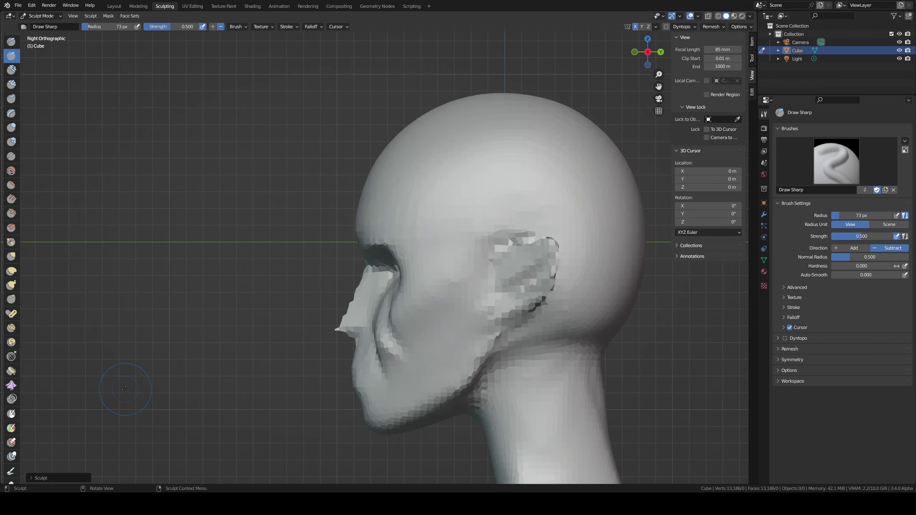
middle_click_drag(373, 295, 398, 296)
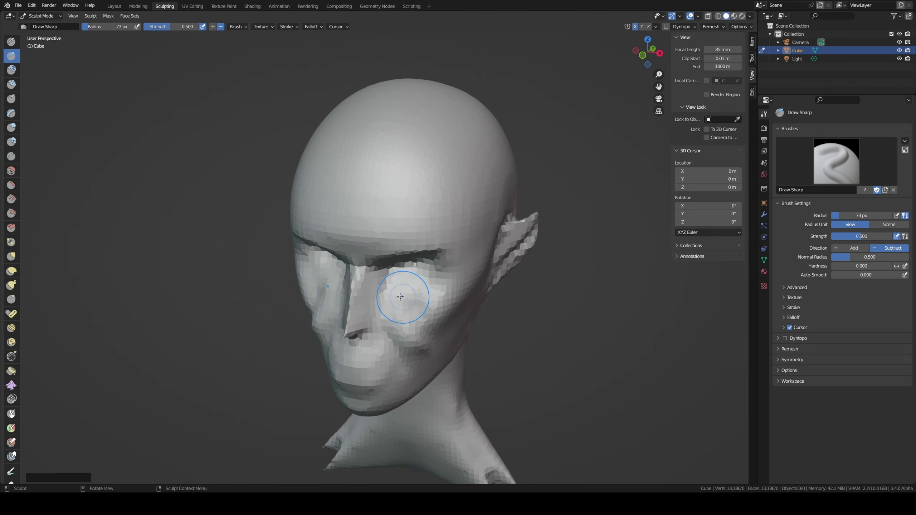
mouse_move(405, 279)
middle_mouse_down()
mouse_move(399, 287)
mouse_move(415, 257)
mouse_move(365, 324)
middle_mouse_up()
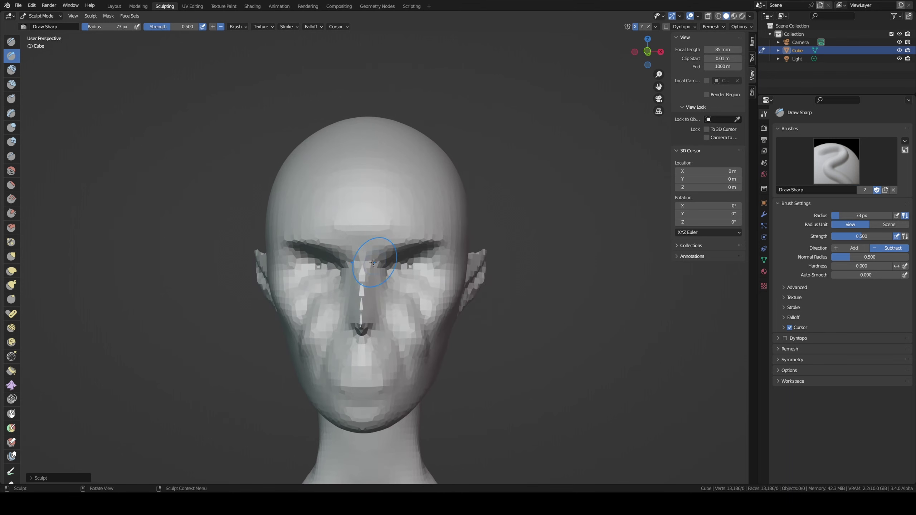
key("ctrl+s")
scroll(365, 324, "up", 2)
Step: Inflate the nose tip with the Inflate brush at 55 px
key("c")
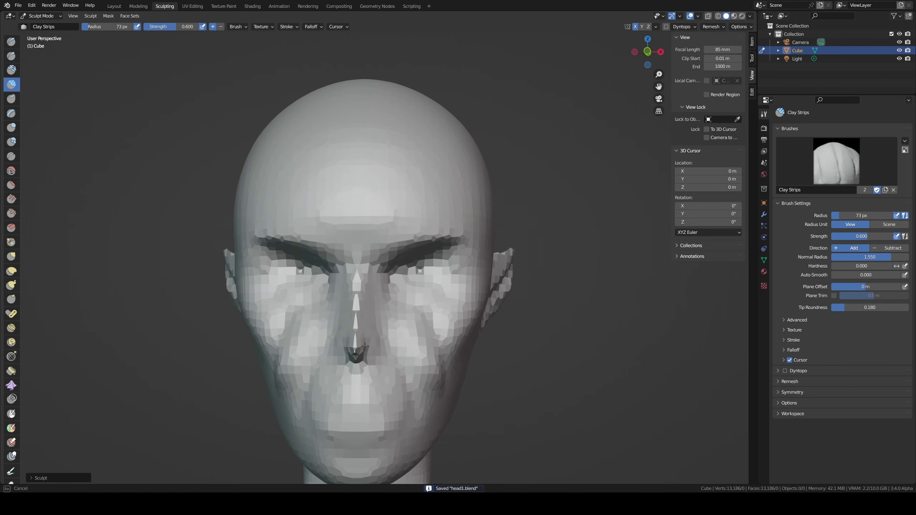
middle_click_drag(365, 346, 346, 323)
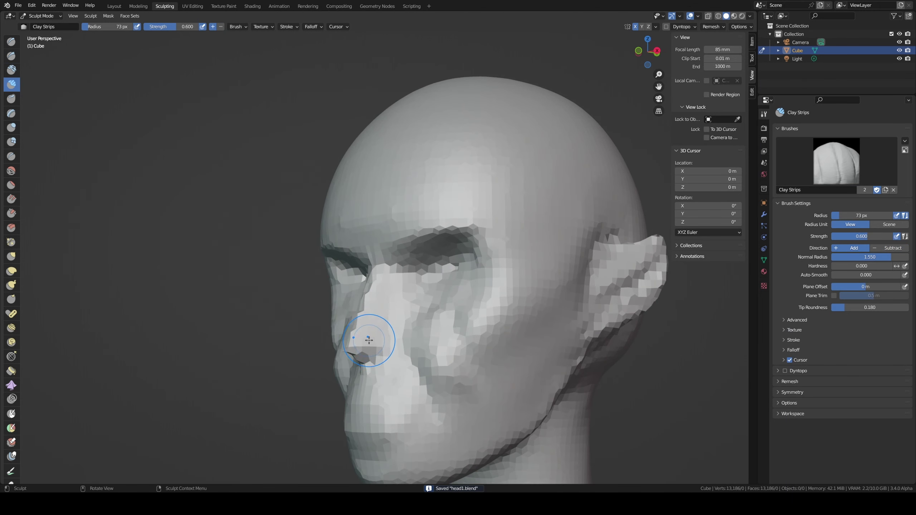
key("i")
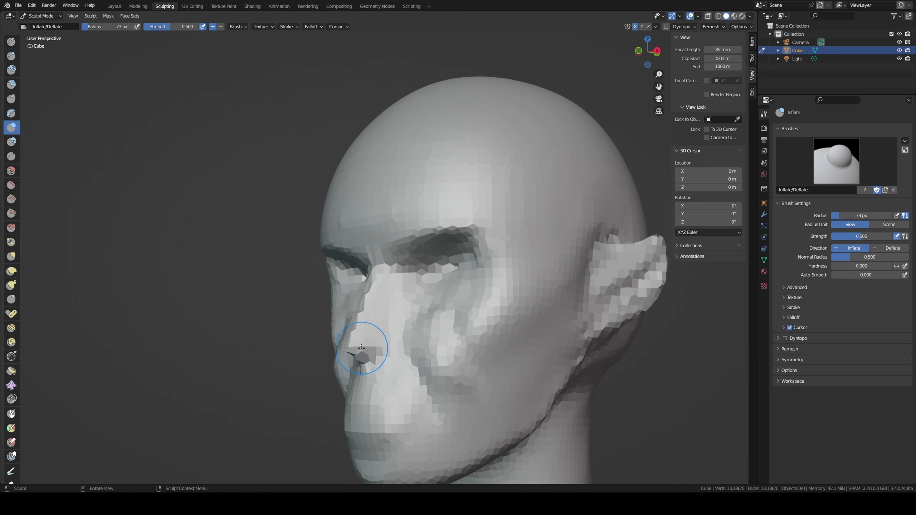
key("f")
left_click(356, 350)
left_click_drag(380, 347, 368, 323)
mouse_move(368, 324)
middle_mouse_down()
mouse_move(390, 345)
mouse_move(366, 351)
middle_mouse_up()
Step: Pull the nose longer and sharper with Grab, then enter Edit Mode
key("g")
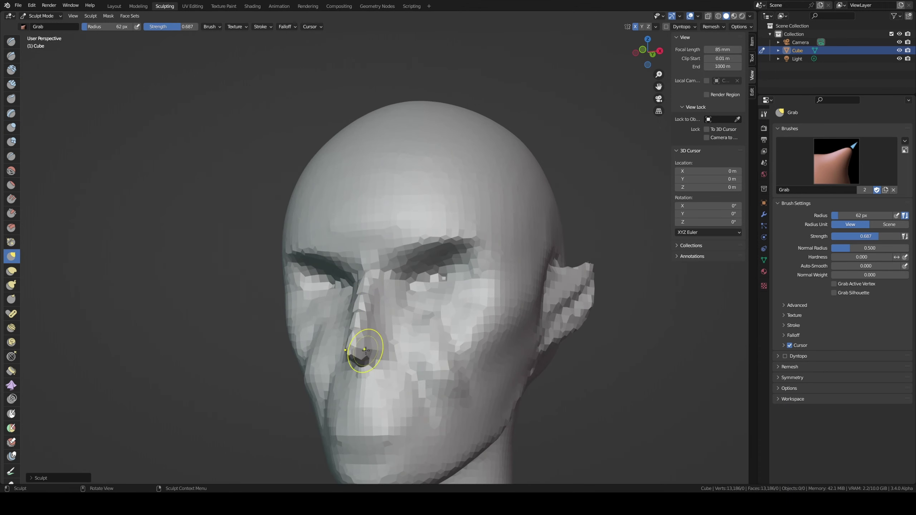
middle_click_drag(370, 300, 349, 334)
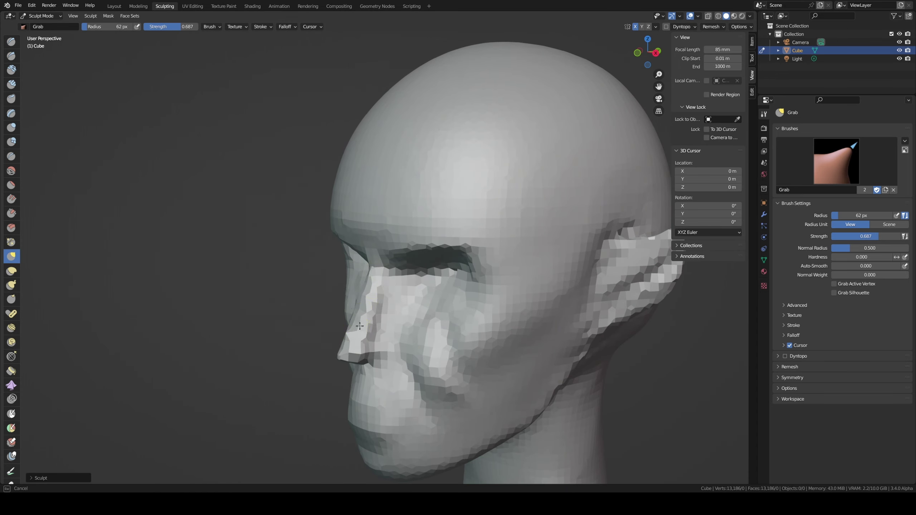
left_click_drag(368, 297, 364, 287)
mouse_move(364, 287)
middle_mouse_down()
mouse_move(407, 245)
mouse_move(375, 335)
mouse_move(391, 354)
middle_mouse_up()
scroll(391, 354, "up", 4)
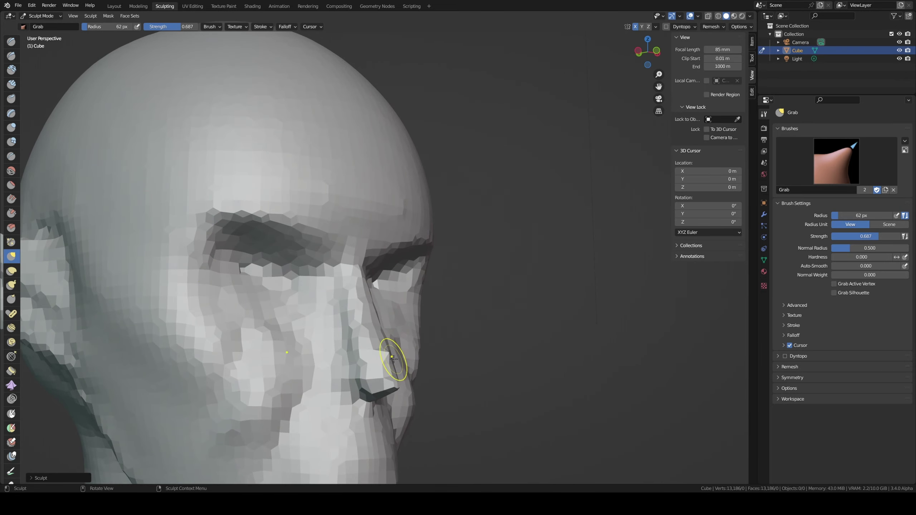
key("Tab")
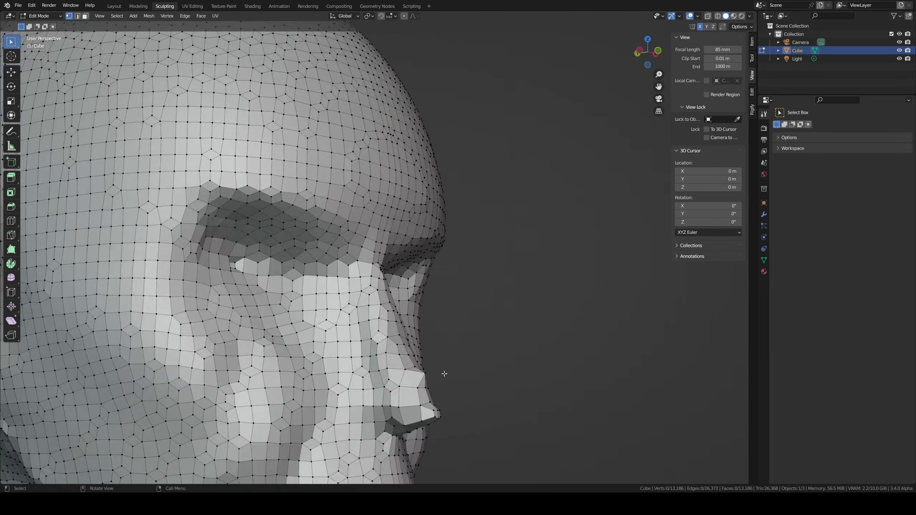
Step: Move the stray nose-tip vertex, merge it away to 13,185 vertices, and return to Sculpt Mode
middle_click_drag(427, 374, 557, 383)
key("g")
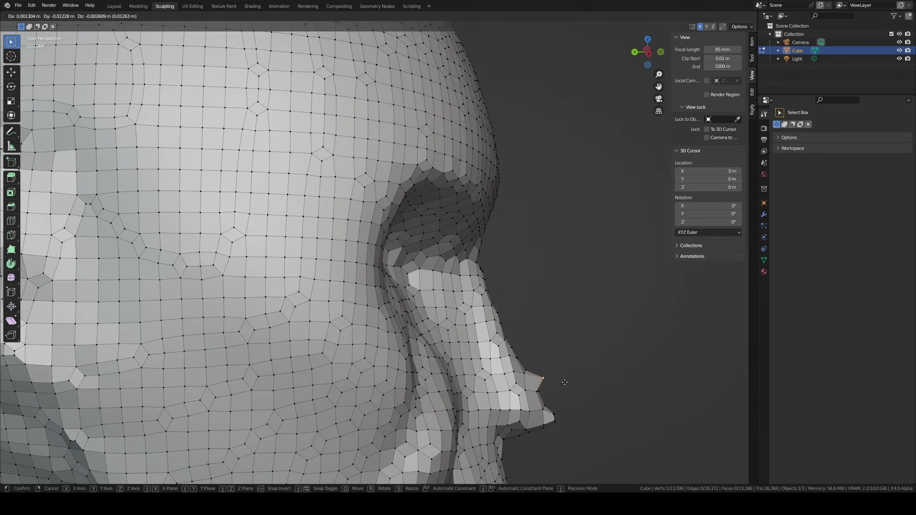
left_click(555, 384)
scroll(556, 418, "down", 5)
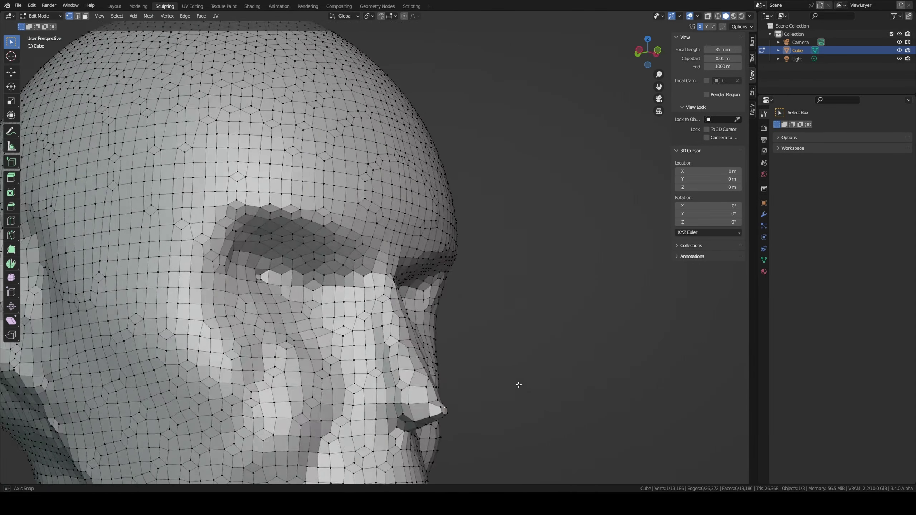
mouse_move(518, 382)
middle_mouse_down()
mouse_move(439, 292)
mouse_move(409, 358)
mouse_move(491, 327)
middle_mouse_up()
scroll(439, 292, "up", 2)
scroll(439, 291, "up", 2)
key("ctrl+Tab")
key("g")
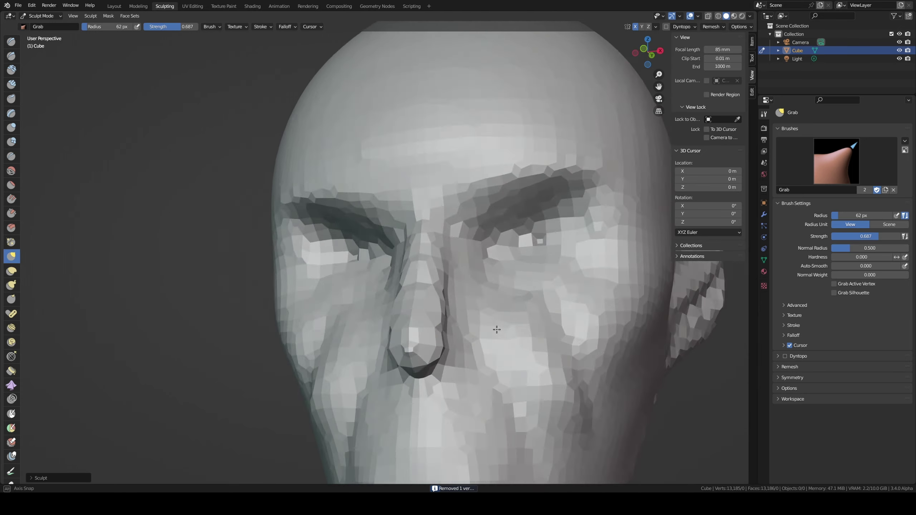
Step: Pull the flesh beside the nostril into shape with the Grab brush, then enlarge it to 101 px
scroll(478, 327, "up", 2)
left_click_drag(457, 359, 444, 346)
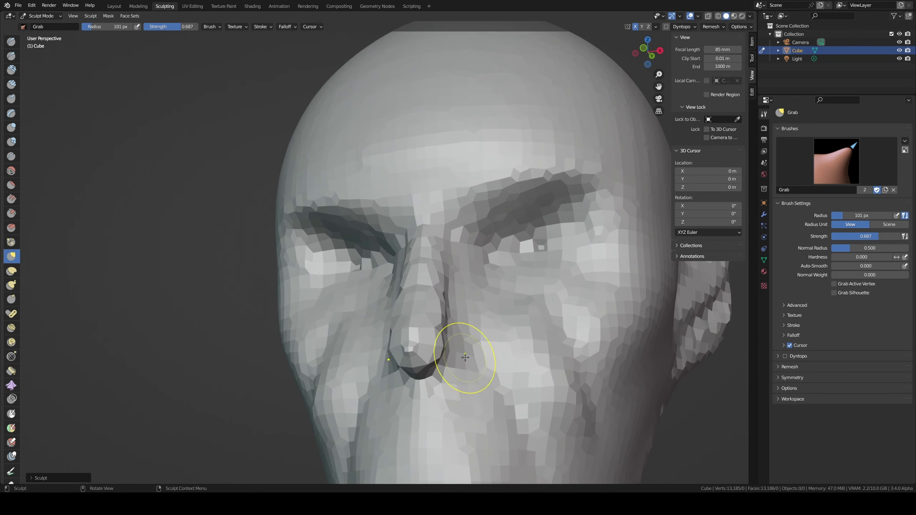
key("f")
left_click(452, 343)
Step: In Right Orthographic view, pull the nose tip outward into a point with a 157 px Grab brush
mouse_move(452, 343)
middle_mouse_down()
mouse_move(433, 347)
mouse_move(394, 388)
middle_mouse_up()
key("KP_3")
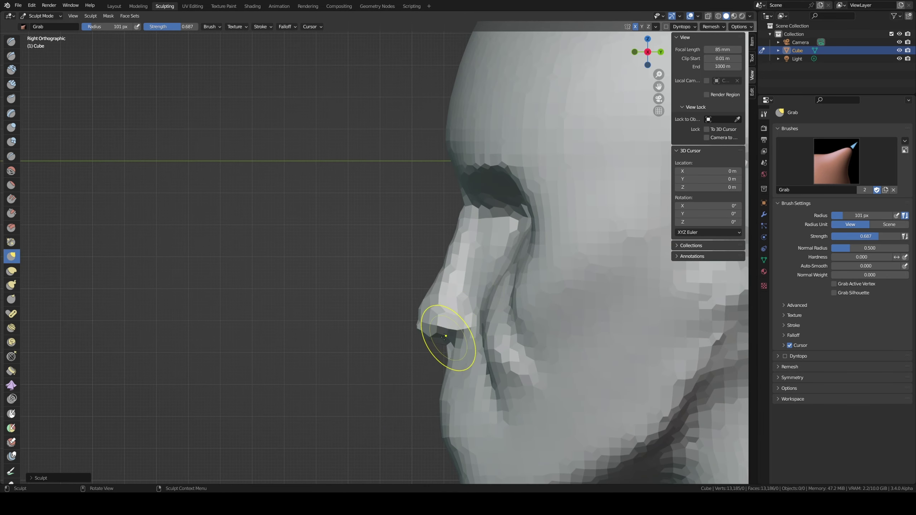
key("f")
left_click(424, 325)
left_click_drag(424, 325, 434, 296)
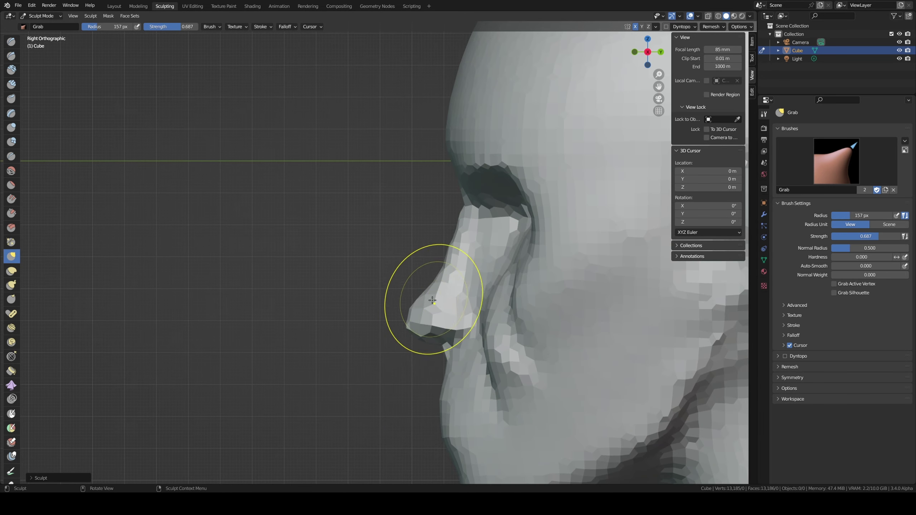
Step: Shrink the Grab brush to 107 px, return to a front perspective view and pick Clay Strips
scroll(423, 337, "down", 1)
scroll(423, 337, "down", 1)
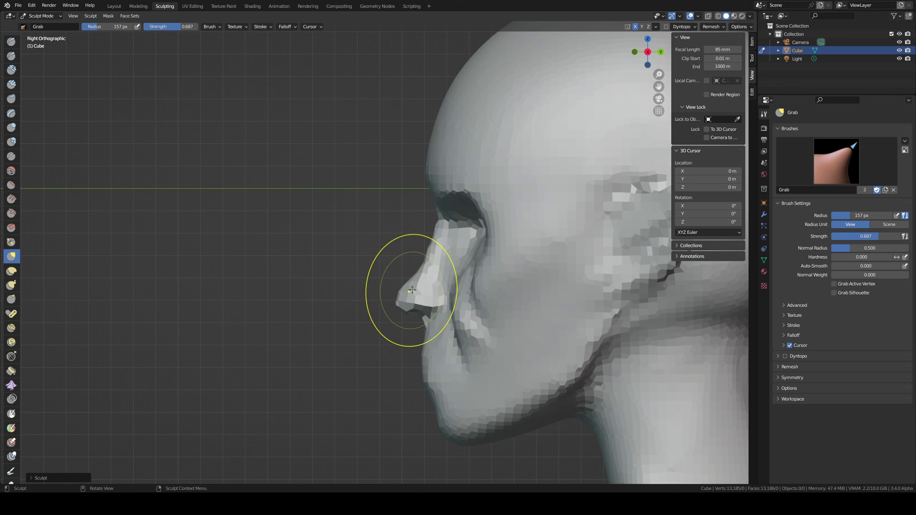
key("f")
left_click(415, 262)
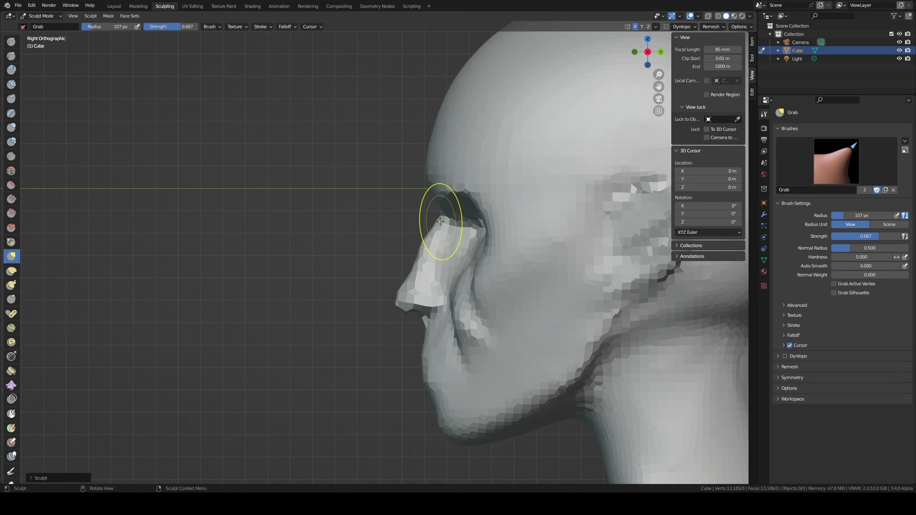
mouse_move(439, 233)
middle_mouse_down()
mouse_move(513, 233)
mouse_move(397, 238)
mouse_move(480, 246)
middle_mouse_up()
key("shift+c")
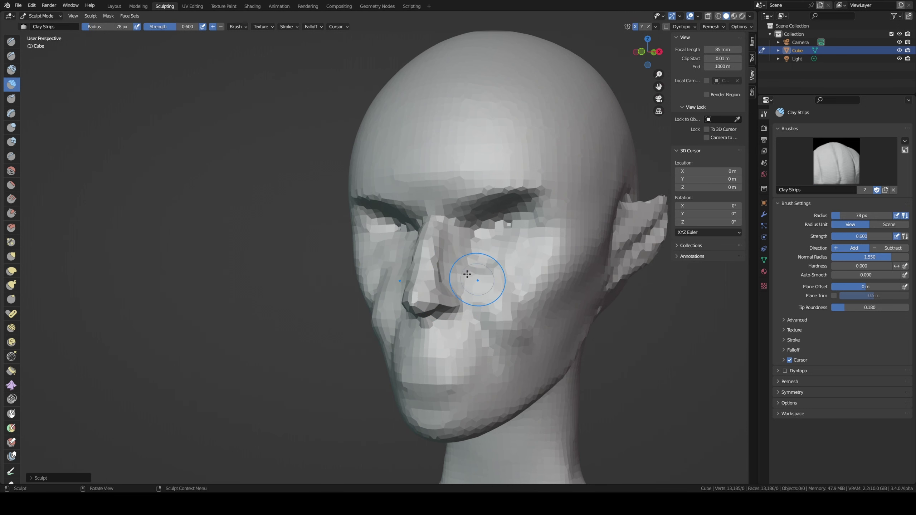
Step: Carve sharp creases beside the nose and down the cheek with the Draw Sharp brush
middle_click_drag(511, 297, 465, 272)
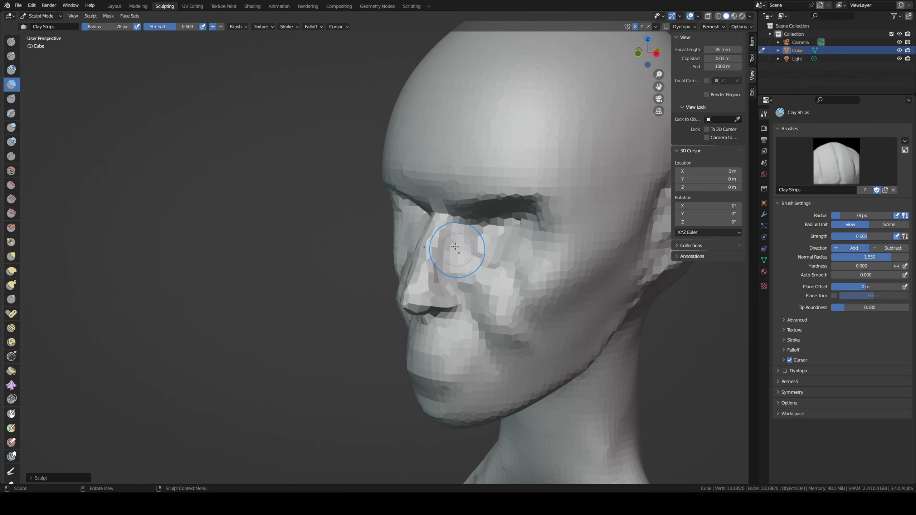
mouse_move(469, 260)
middle_mouse_down()
mouse_move(501, 272)
mouse_move(469, 270)
mouse_move(534, 286)
mouse_move(529, 274)
middle_mouse_up()
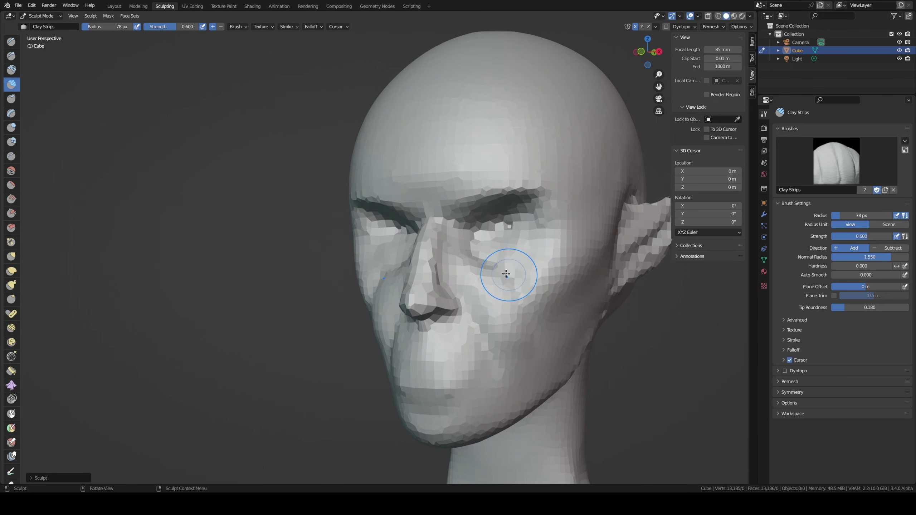
key("shift+space")
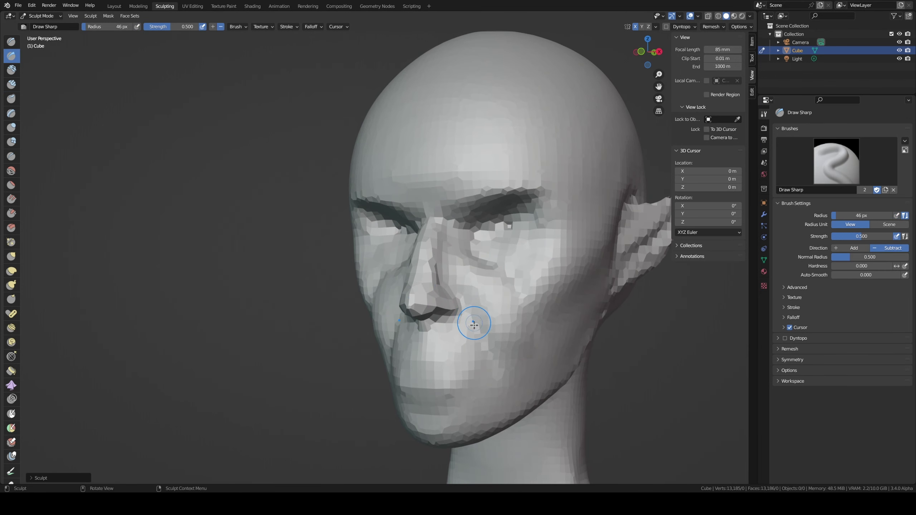
middle_click_drag(491, 275, 476, 247)
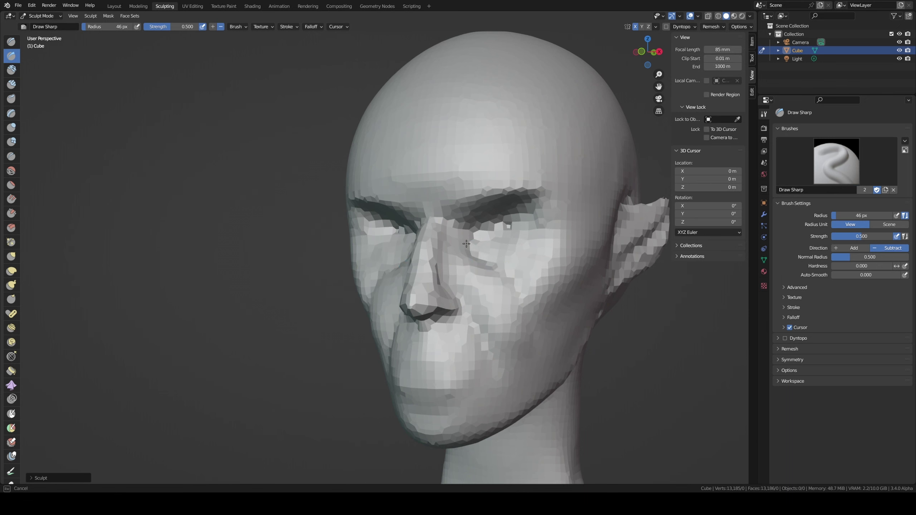
middle_click_drag(451, 223, 457, 236)
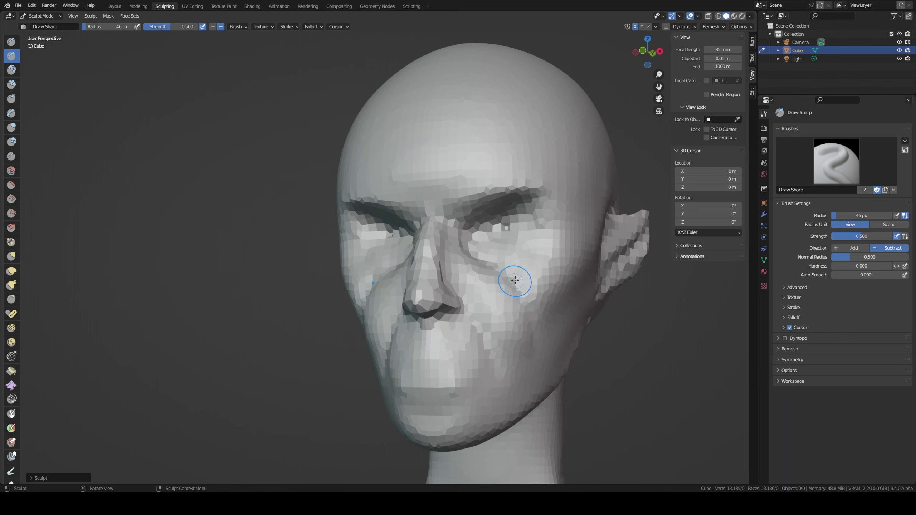
Step: Review the cheek creases from the left and set the brush radius to 71 px
middle_click_drag(524, 281, 492, 293)
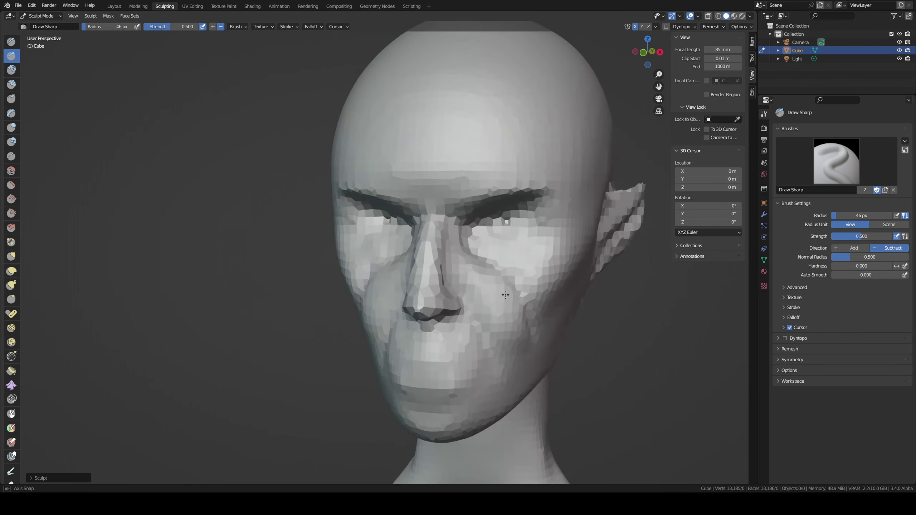
middle_click_drag(516, 265, 501, 255)
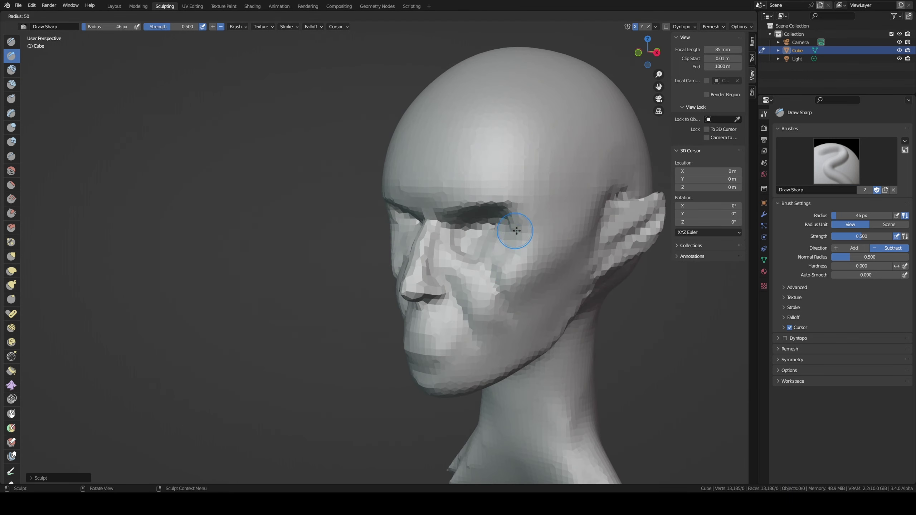
key("f")
left_click(574, 208)
middle_click_drag(576, 207, 548, 206)
key("f")
key("Escape")
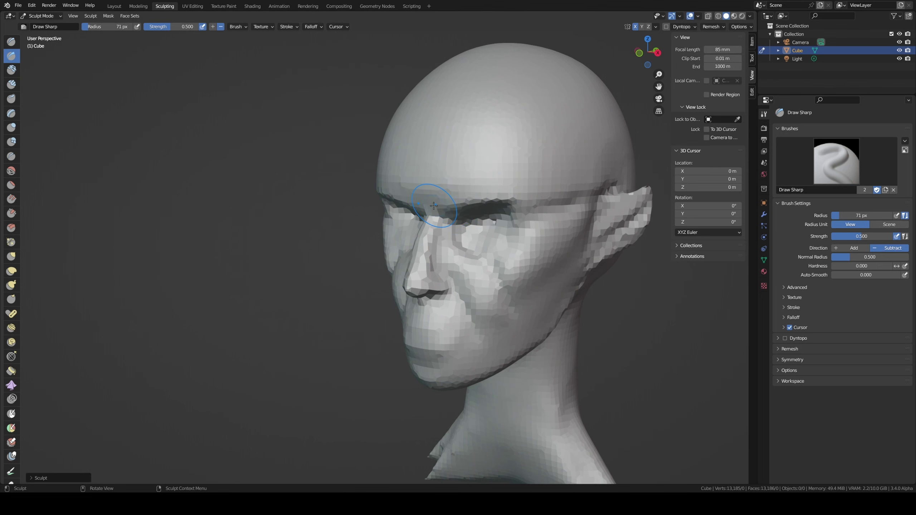
Step: Build up both the left and right brow ridges with the Clay Strips brush
key("c")
left_click_drag(442, 200, 471, 188)
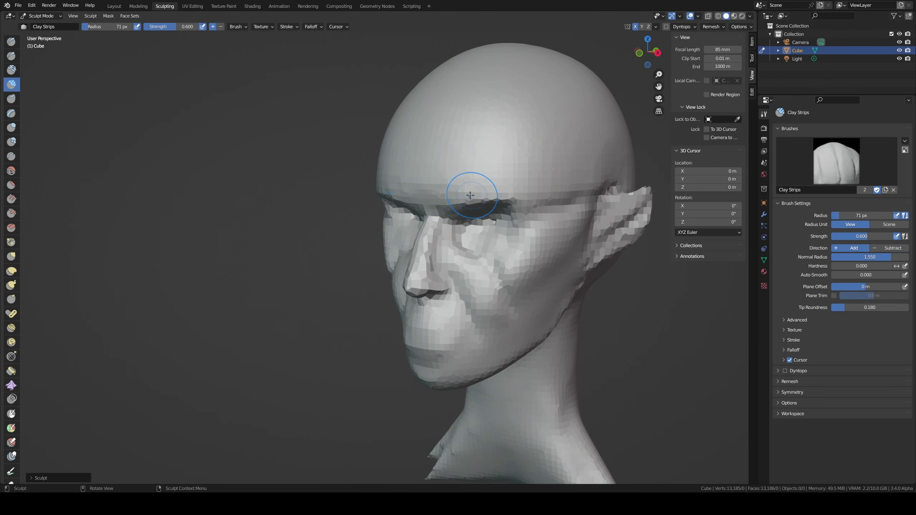
middle_click_drag(471, 188, 427, 223)
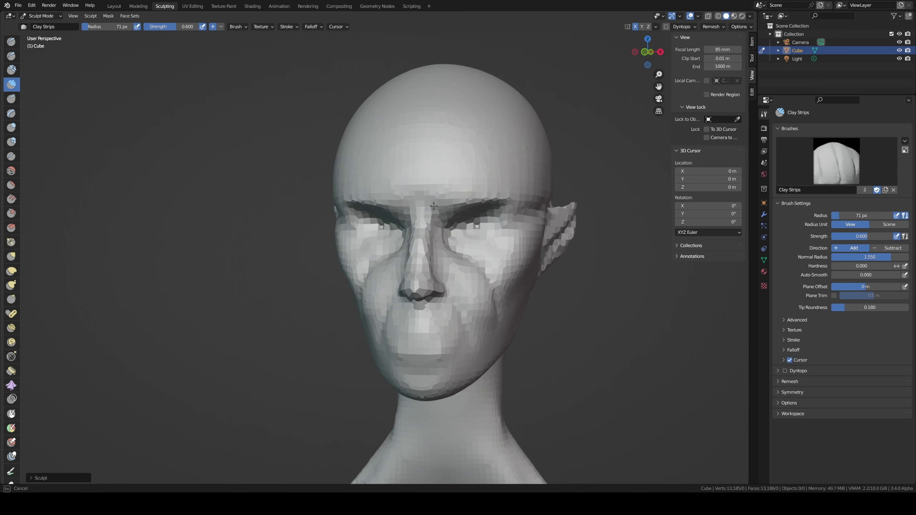
left_click_drag(465, 199, 485, 195)
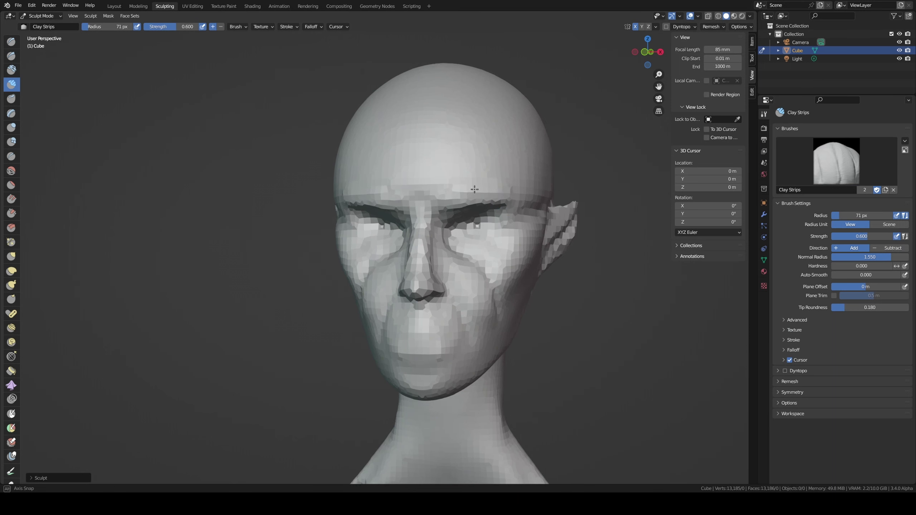
middle_click_drag(503, 199, 457, 191)
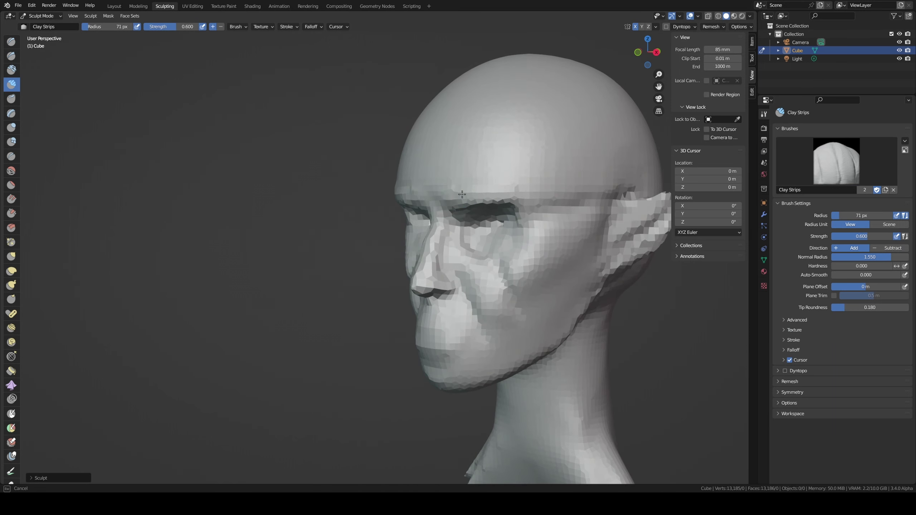
mouse_move(458, 192)
left_mouse_down()
mouse_move(448, 195)
mouse_move(509, 193)
left_mouse_up()
Step: Add clay around the eye, along the brow ridge and across the forehead
middle_click_drag(517, 196, 476, 197)
mouse_move(531, 207)
left_mouse_down()
mouse_move(543, 217)
mouse_move(536, 200)
left_mouse_up()
mouse_move(536, 200)
middle_mouse_down()
mouse_move(593, 218)
mouse_move(533, 210)
middle_mouse_up()
left_click_drag(511, 187, 445, 180)
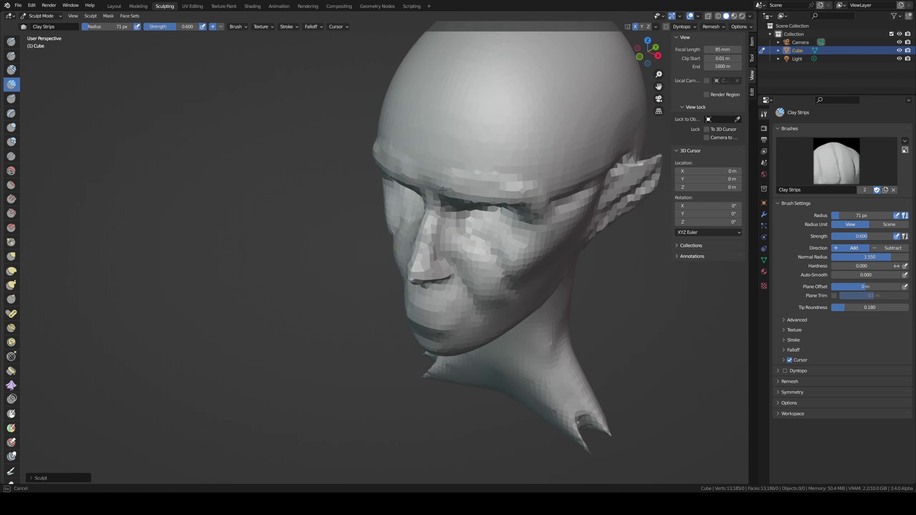
mouse_move(495, 173)
middle_mouse_down()
mouse_move(474, 160)
mouse_move(432, 177)
mouse_move(446, 264)
mouse_move(451, 259)
middle_mouse_up()
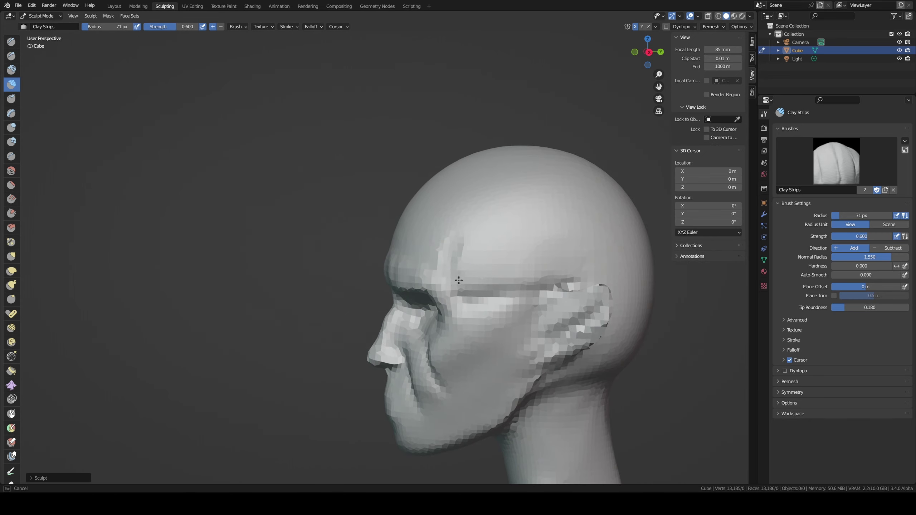
left_click_drag(453, 254, 506, 201)
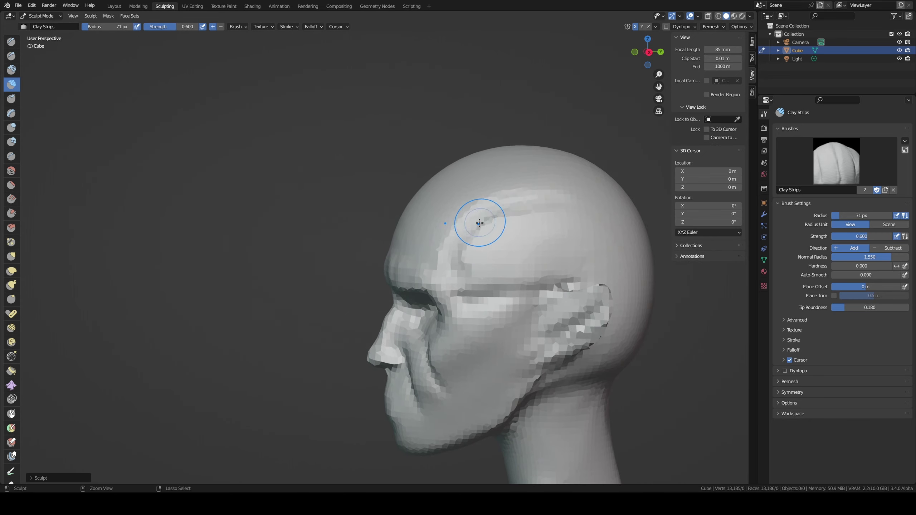
mouse_move(476, 215)
middle_mouse_down()
mouse_move(452, 248)
mouse_move(433, 241)
middle_mouse_up()
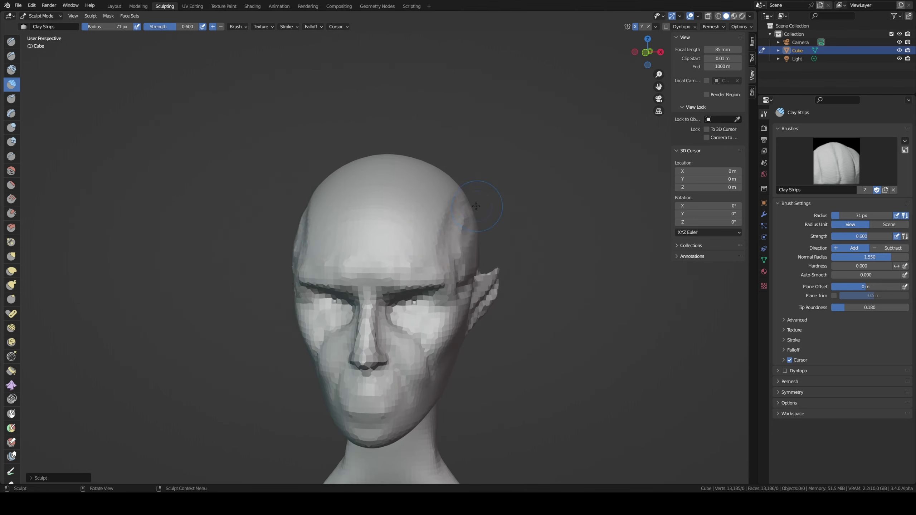
Step: Build up the temple, brow and side of the skull, then check in front orthographic view
middle_click_drag(480, 205, 452, 235)
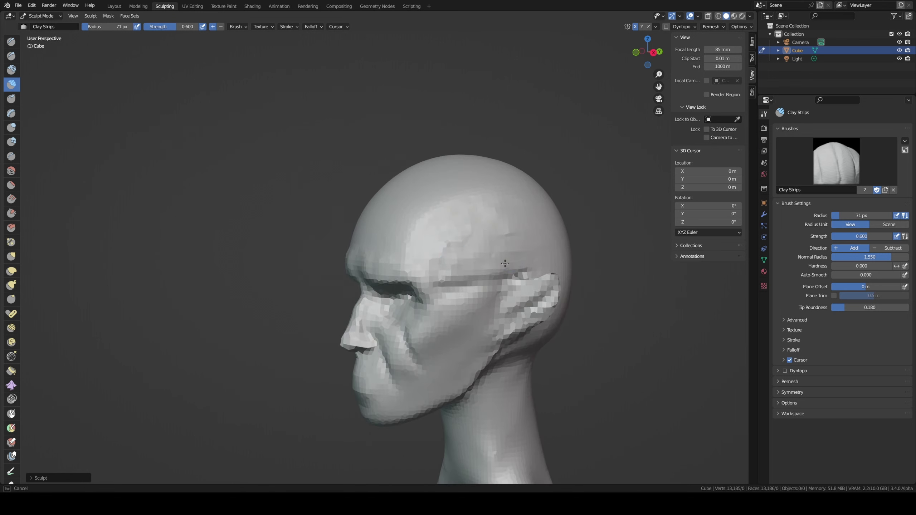
mouse_move(505, 264)
left_mouse_down()
mouse_move(523, 239)
mouse_move(433, 261)
mouse_move(474, 240)
mouse_move(423, 266)
left_mouse_up()
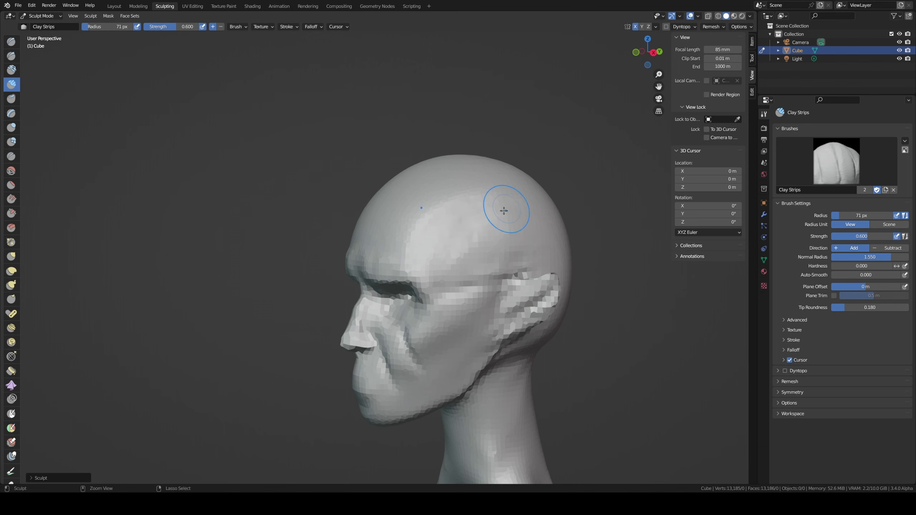
mouse_move(504, 211)
left_mouse_down()
mouse_move(501, 240)
mouse_move(512, 211)
left_mouse_up()
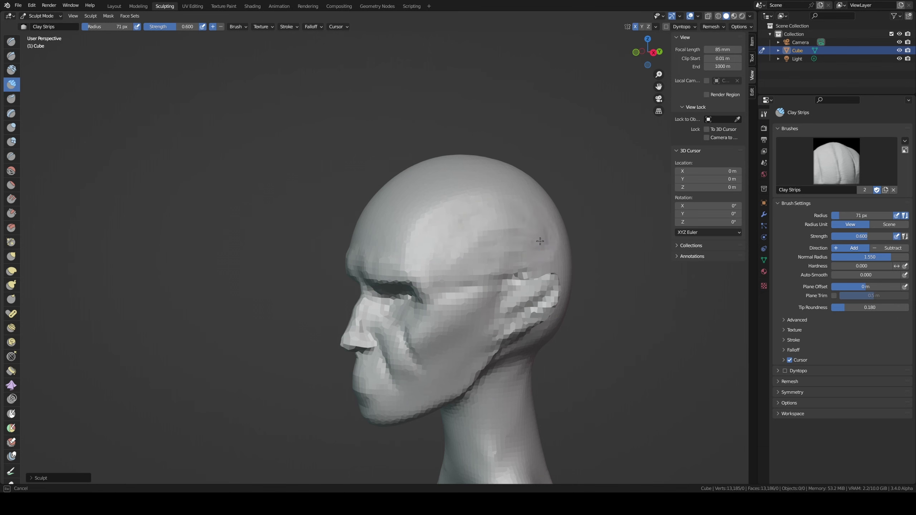
mouse_move(540, 241)
left_mouse_down()
mouse_move(538, 264)
mouse_move(505, 238)
mouse_move(456, 240)
left_mouse_up()
left_click_drag(510, 250, 507, 240)
mouse_move(508, 240)
middle_mouse_down()
mouse_move(557, 231)
mouse_move(501, 229)
middle_mouse_up()
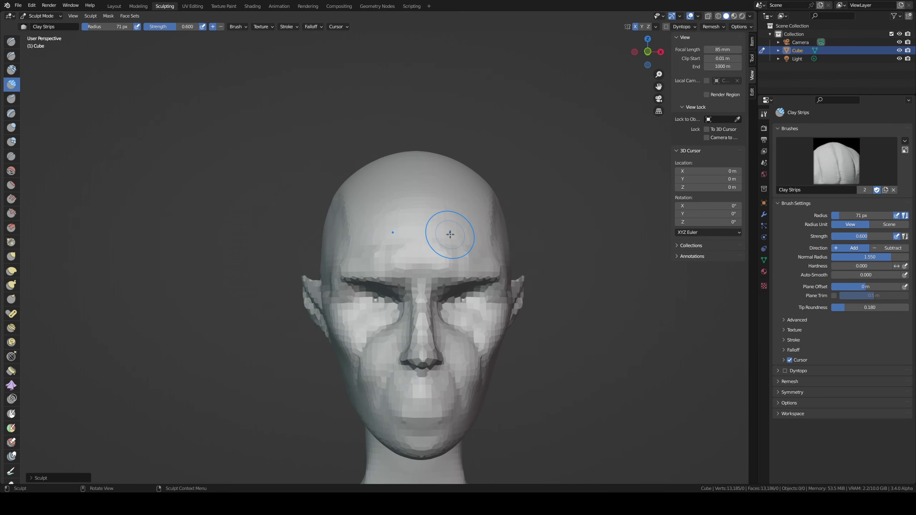
key("KP_1")
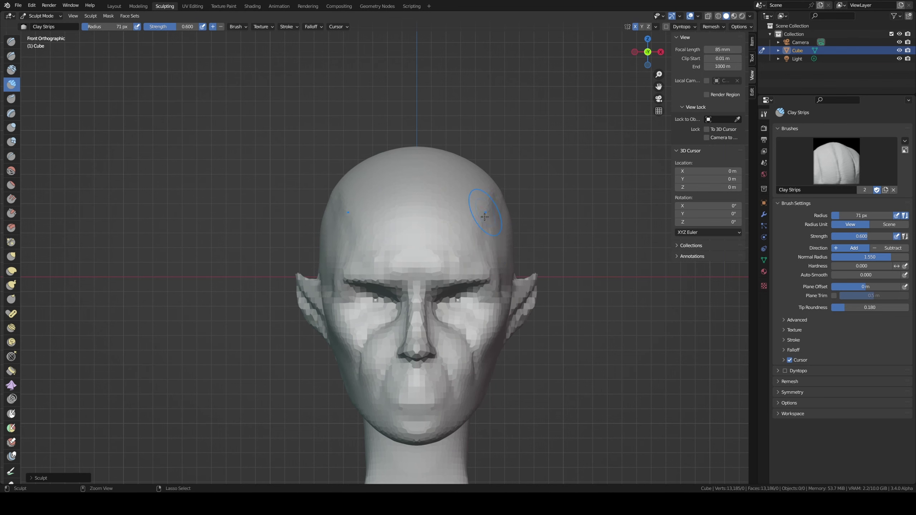
Step: Add more clay at the temple and brow with an 85 px brush, then pick Scrape/Peaks
mouse_move(474, 208)
middle_mouse_down()
mouse_move(462, 209)
mouse_move(491, 220)
middle_mouse_up()
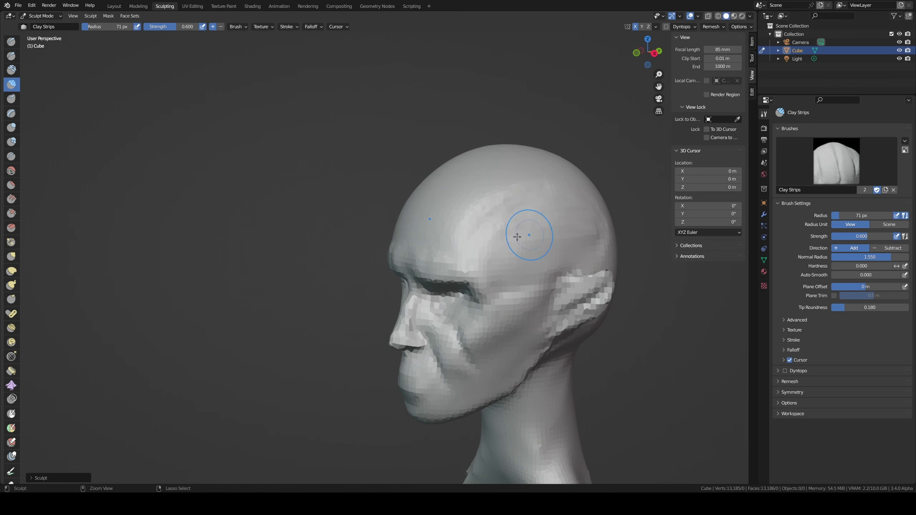
middle_click_drag(508, 268, 587, 210)
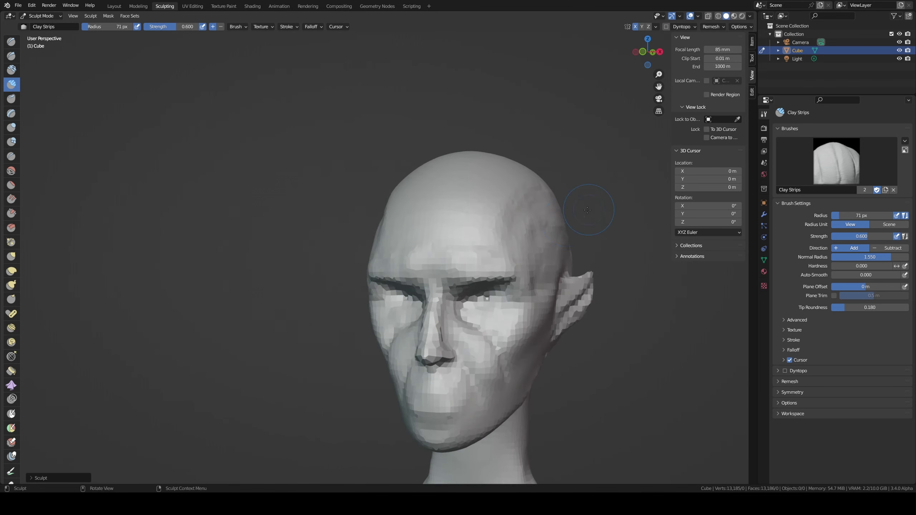
middle_click_drag(517, 234, 519, 253)
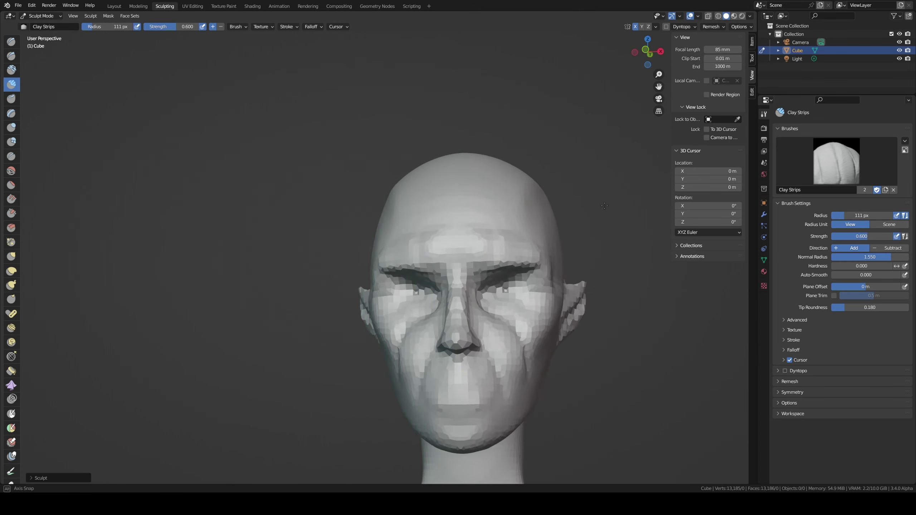
middle_click_drag(595, 233, 593, 206)
key("f")
left_click(537, 239)
left_click_drag(536, 239, 530, 231)
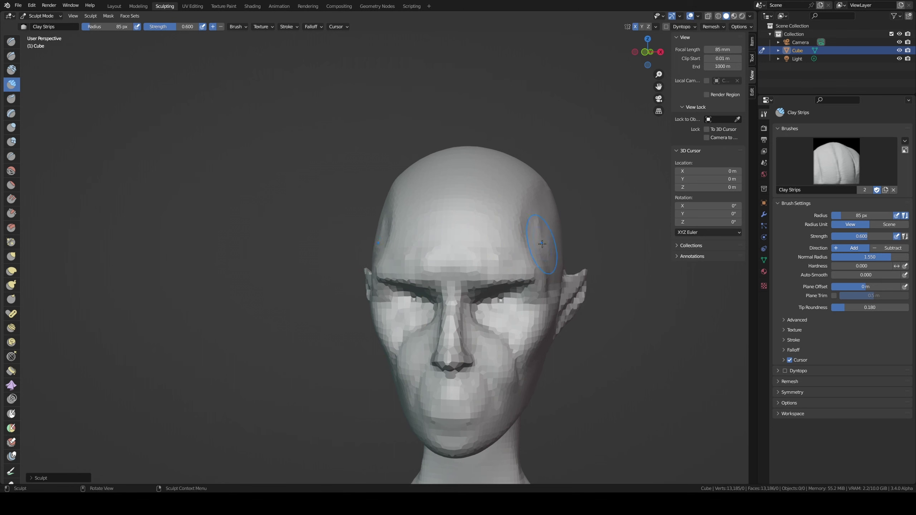
middle_click_drag(552, 254, 529, 227)
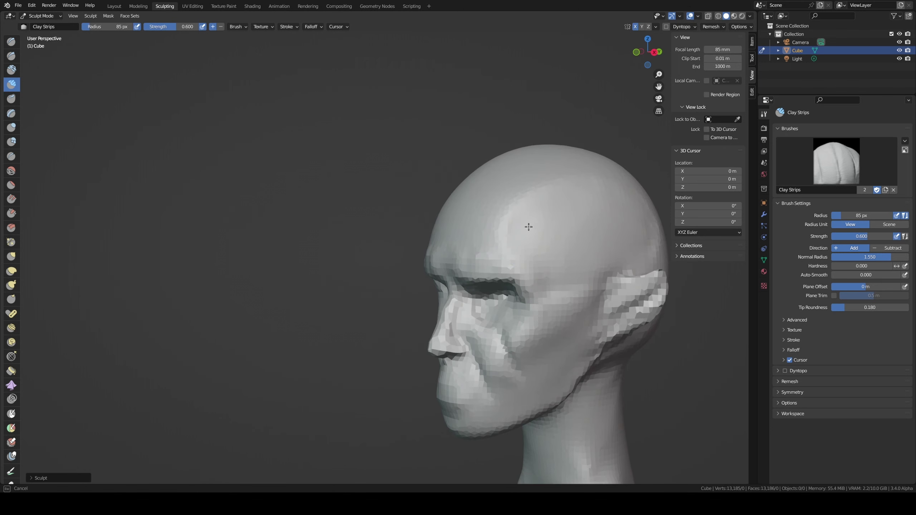
key("shift+t")
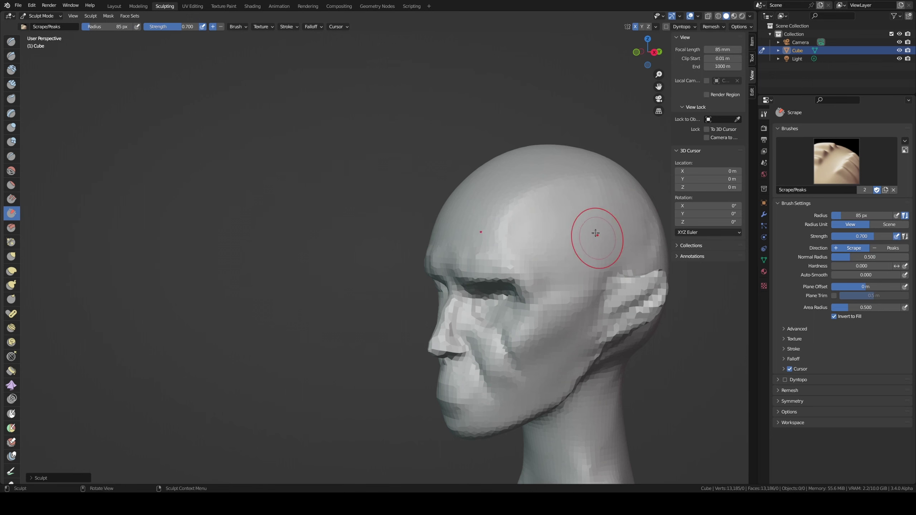
Step: Enlarge the brush to 107 px and scrape the forehead smoother
middle_click_drag(593, 235, 610, 231)
middle_click_drag(414, 235, 452, 235)
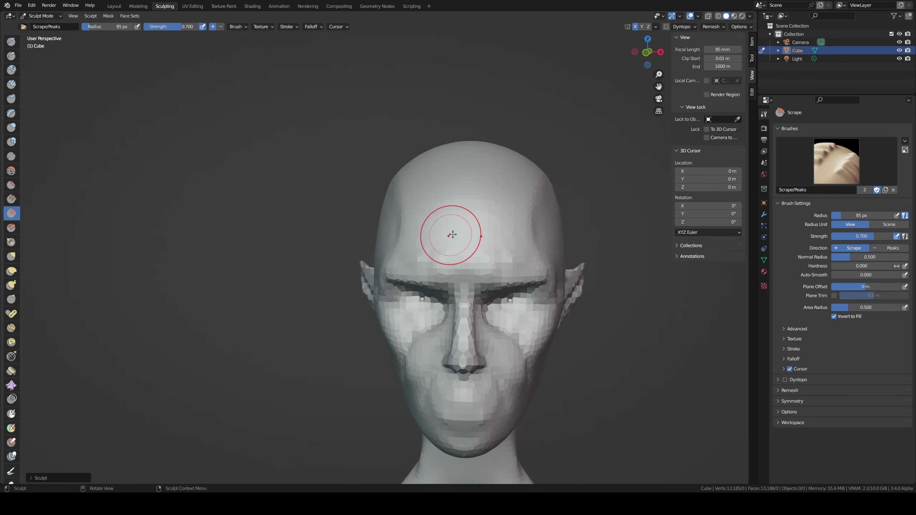
key("f")
left_click(476, 231)
left_click_drag(478, 216, 436, 224)
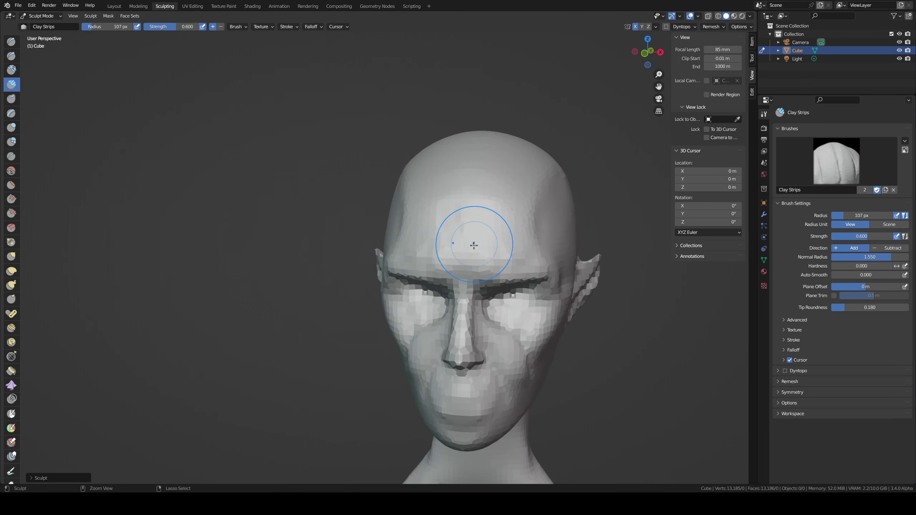
Step: Flatten the middle and upper left of the forehead with Scrape/Peaks
key("i")
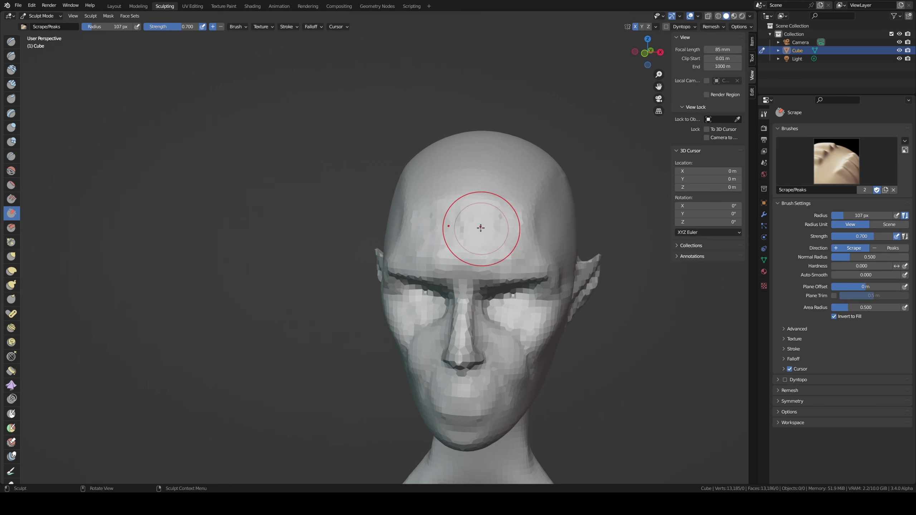
mouse_move(481, 227)
left_mouse_down()
mouse_move(489, 218)
mouse_move(498, 240)
left_mouse_up()
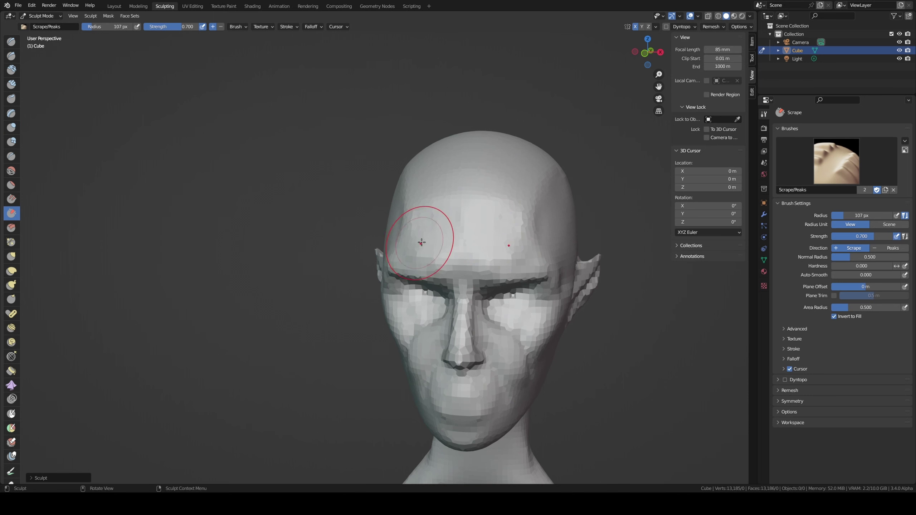
left_click_drag(444, 190, 449, 188)
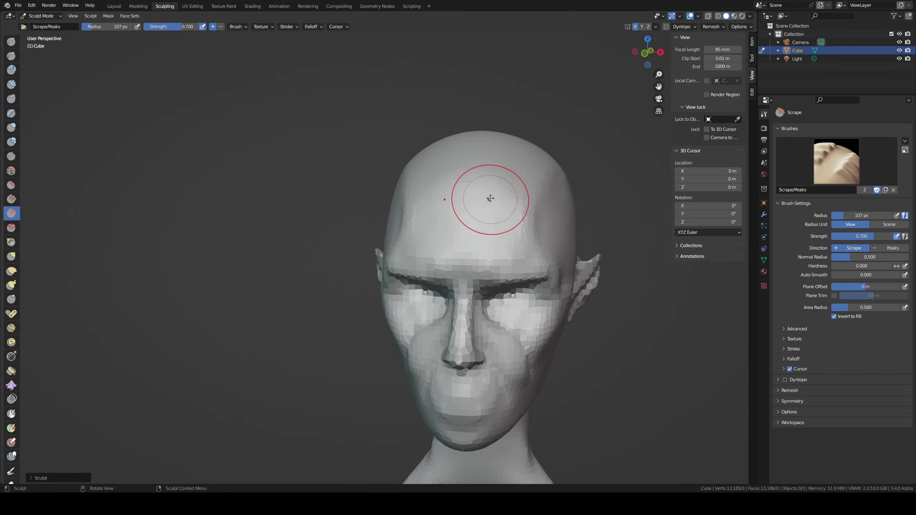
mouse_move(486, 195)
middle_mouse_down()
mouse_move(523, 198)
mouse_move(470, 204)
mouse_move(487, 235)
middle_mouse_up()
Step: Try a 43 px Clay Strips stroke on the forehead and undo it
key("c")
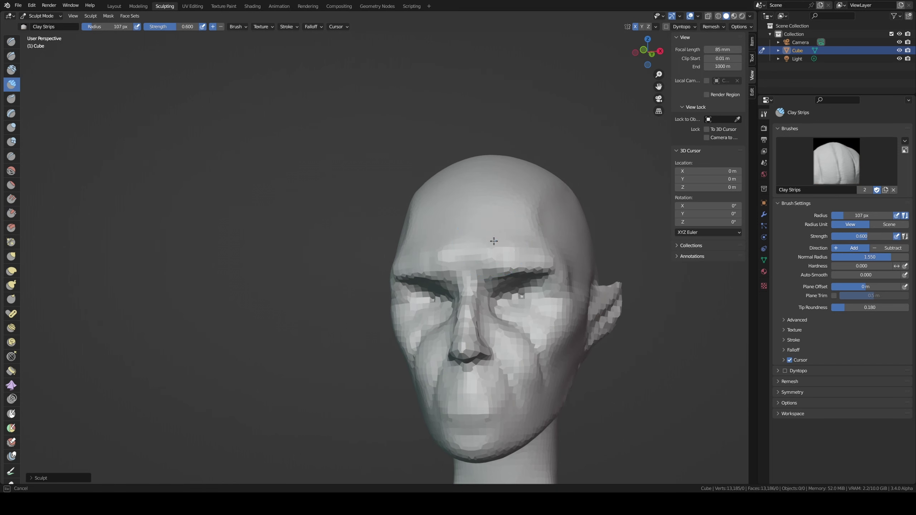
key("f")
left_click(478, 219)
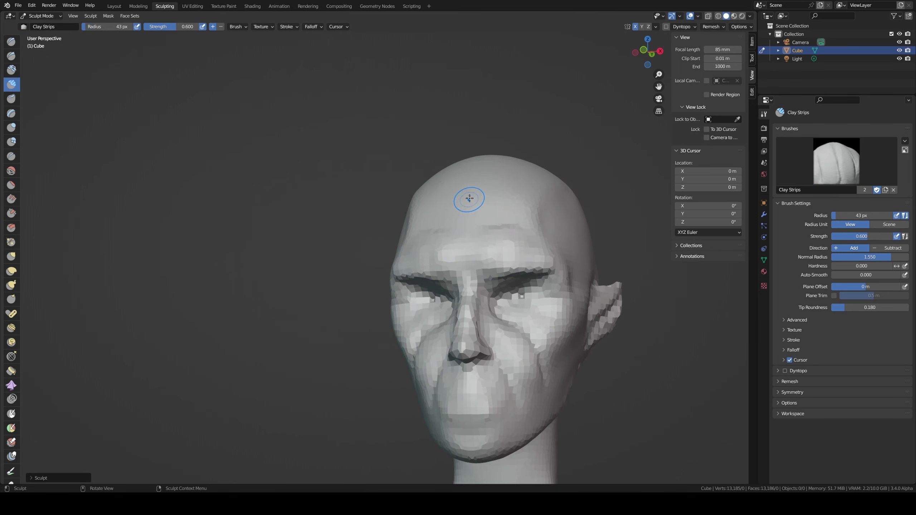
left_click_drag(468, 199, 483, 206)
key("ctrl+z")
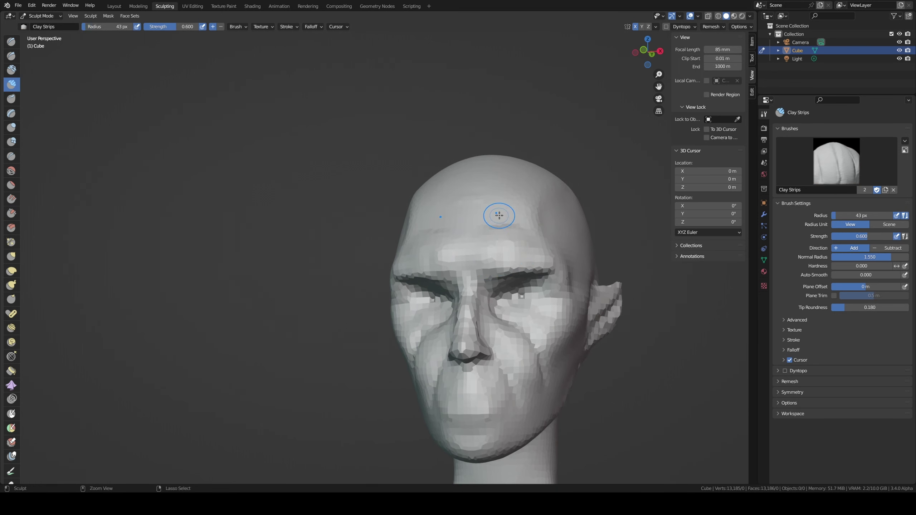
Step: Add a light 61 px Clay Strips pass across the forehead, then pick Draw Sharp
key("f")
left_click(485, 242)
middle_click_drag(484, 242, 464, 235)
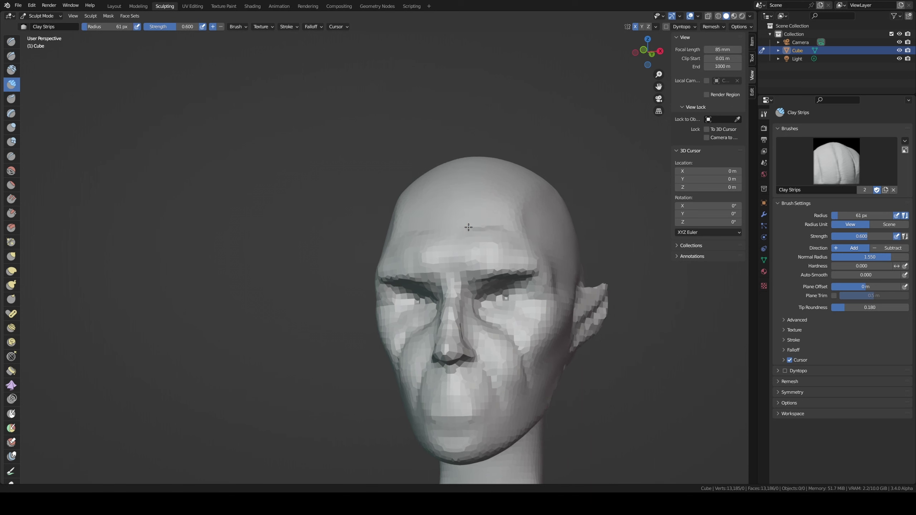
left_click_drag(463, 234, 475, 224)
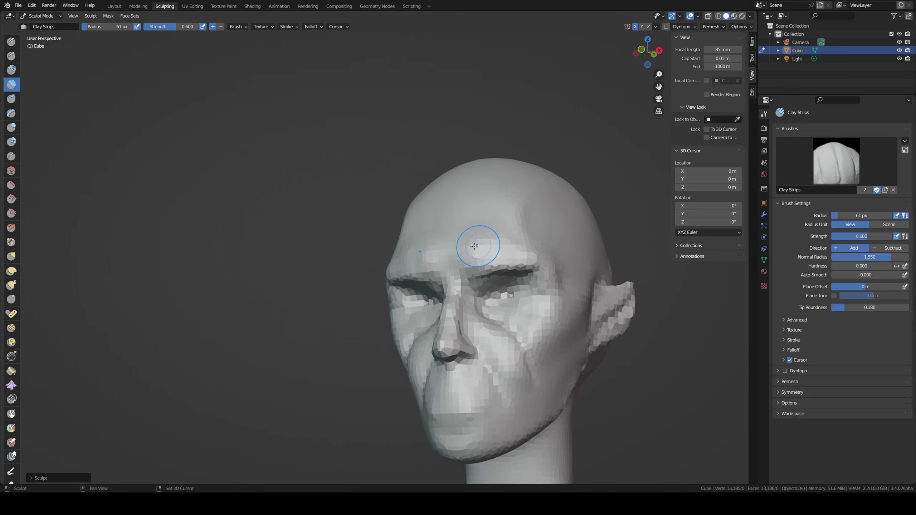
mouse_move(459, 256)
middle_mouse_down()
mouse_move(430, 243)
mouse_move(471, 218)
middle_mouse_up()
key("x")
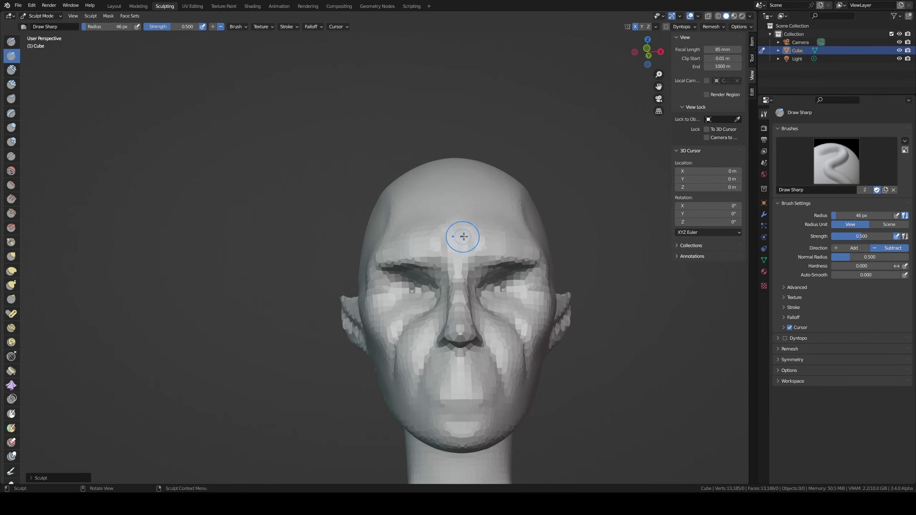
Step: Pull the brow above the eye forward with the Grab brush, then return to Draw Sharp
mouse_move(463, 236)
middle_mouse_down()
mouse_move(458, 247)
mouse_move(440, 191)
middle_mouse_up()
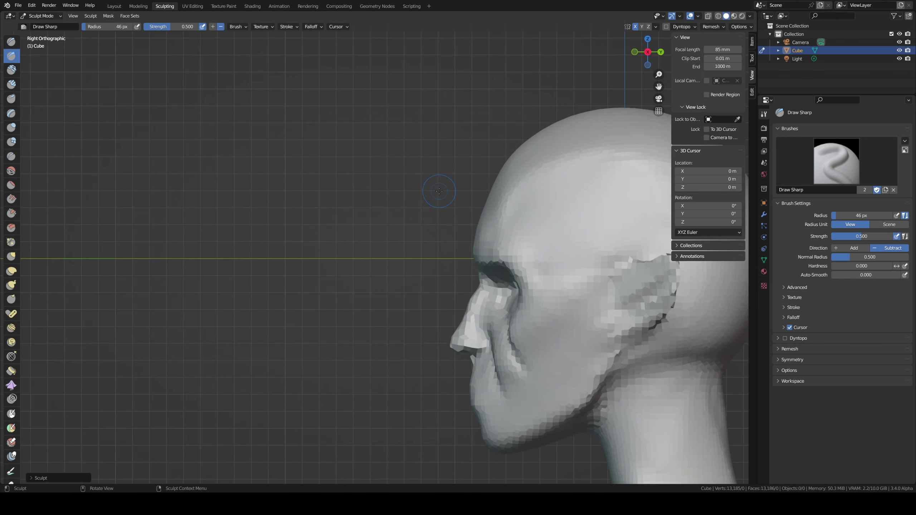
key("g")
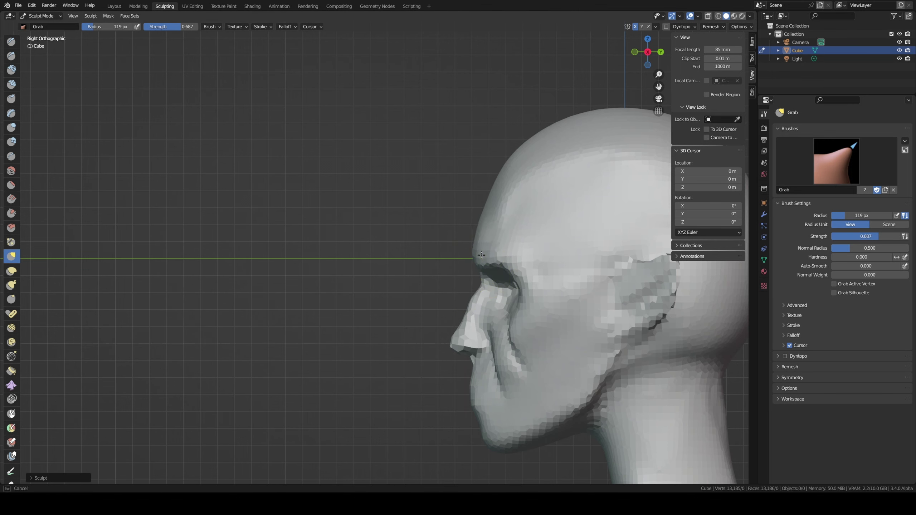
mouse_move(485, 267)
middle_mouse_down()
mouse_move(603, 237)
mouse_move(459, 245)
mouse_move(433, 266)
middle_mouse_up()
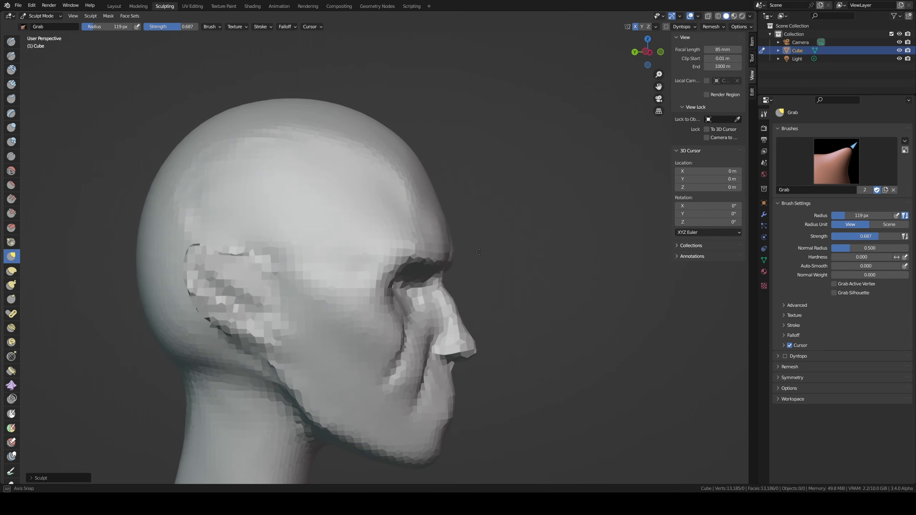
left_click_drag(444, 270, 425, 260)
mouse_move(426, 260)
middle_mouse_down()
mouse_move(441, 299)
mouse_move(459, 275)
middle_mouse_up()
key("shift+d")
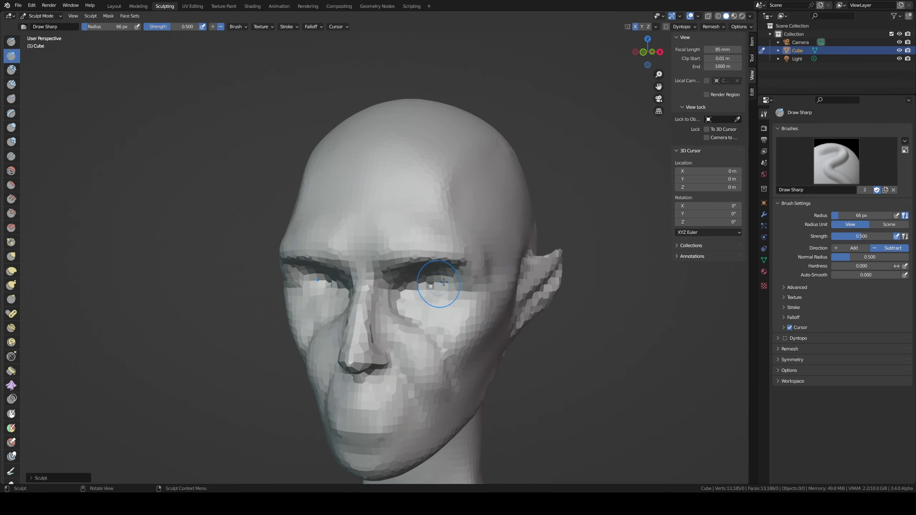
Step: Carve a sharp crease below the brow with a 52 px Draw Sharp brush
key("f")
left_click(462, 277)
mouse_move(453, 272)
left_mouse_down()
mouse_move(466, 291)
mouse_move(456, 305)
left_mouse_up()
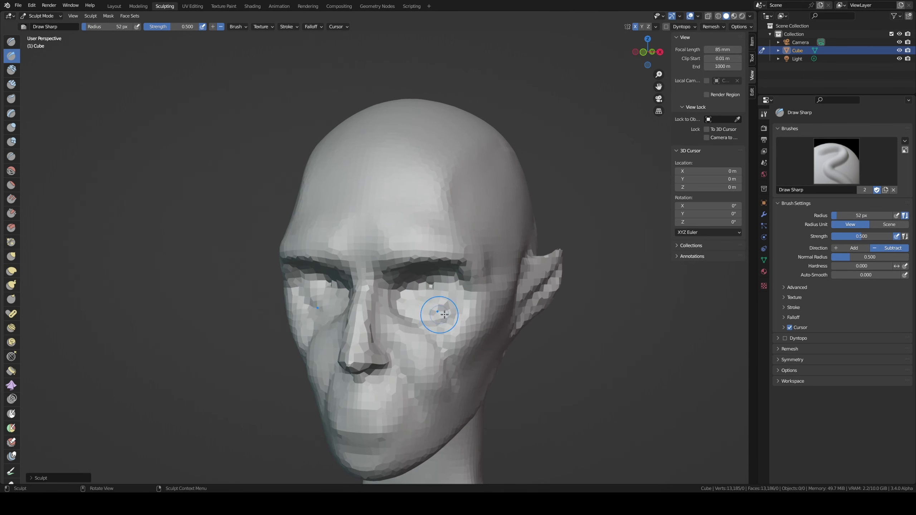
middle_click_drag(445, 315, 428, 290)
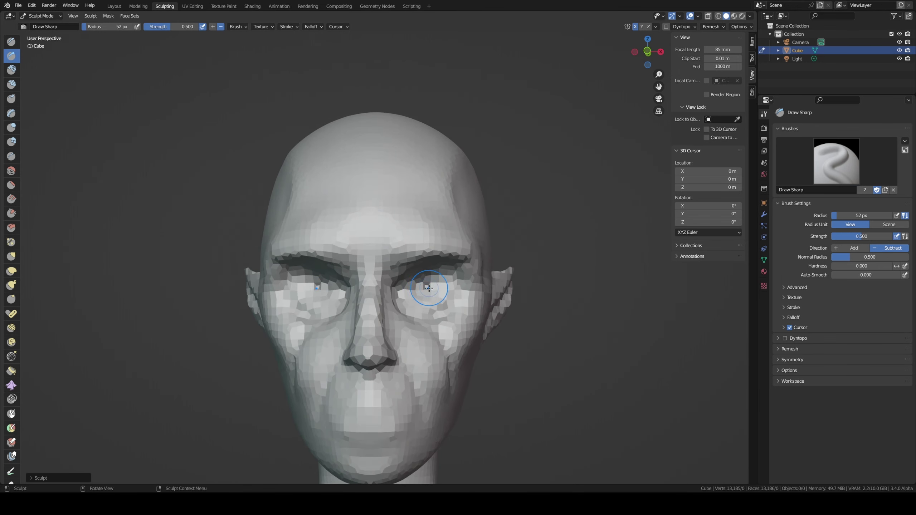
Step: Build up the eye sockets and upper eyelids on both sides with Clay Strips
key("shift+c")
left_click_drag(419, 291, 447, 285)
middle_click_drag(447, 286, 430, 283)
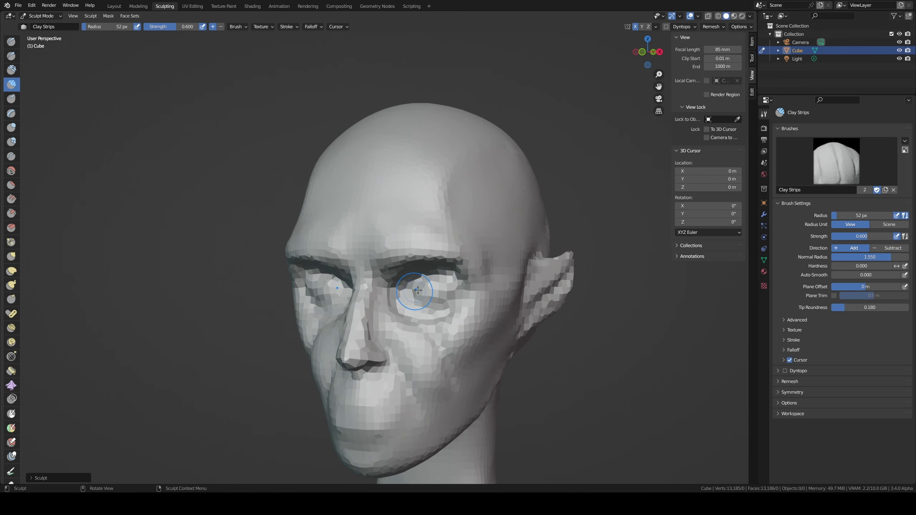
left_click_drag(418, 290, 417, 303)
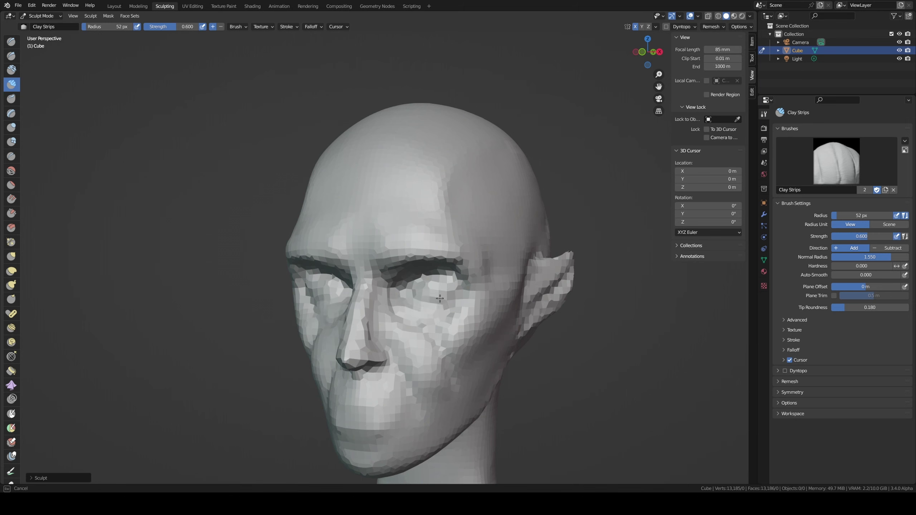
left_click_drag(454, 282, 411, 294)
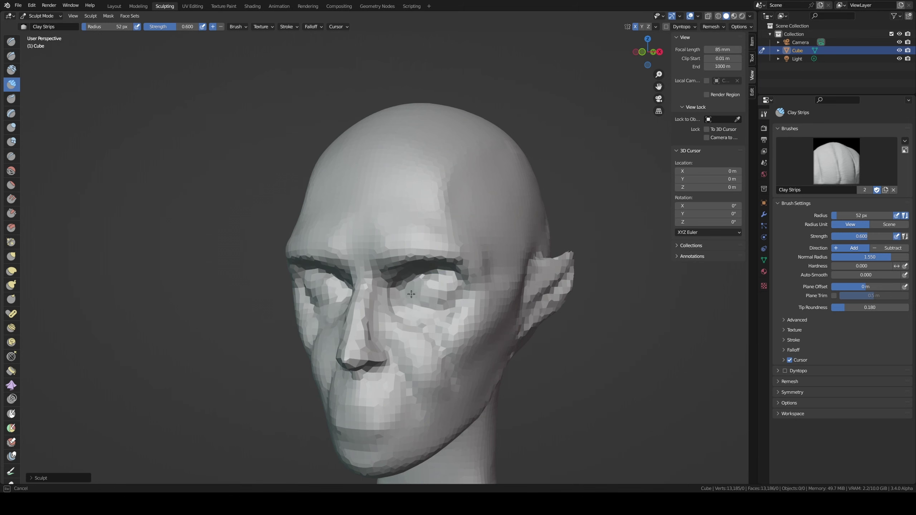
middle_click_drag(435, 298, 434, 278)
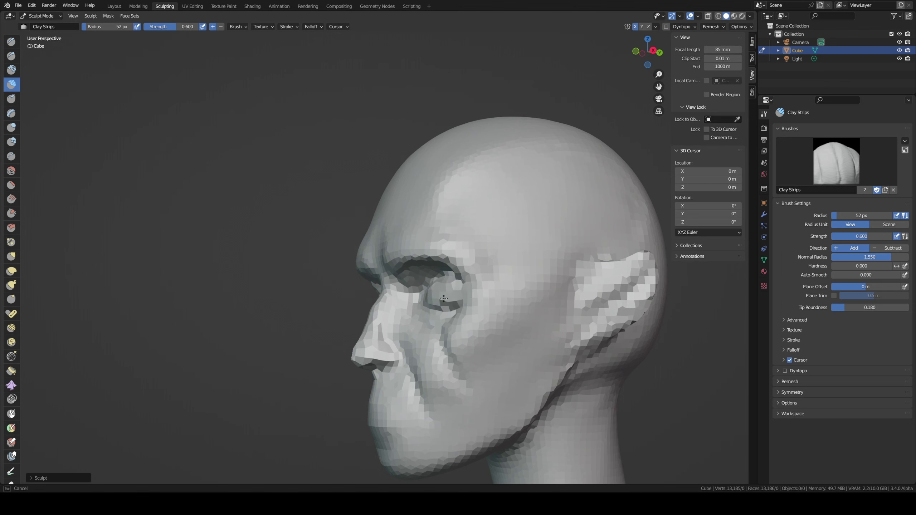
middle_click_drag(421, 293, 413, 286)
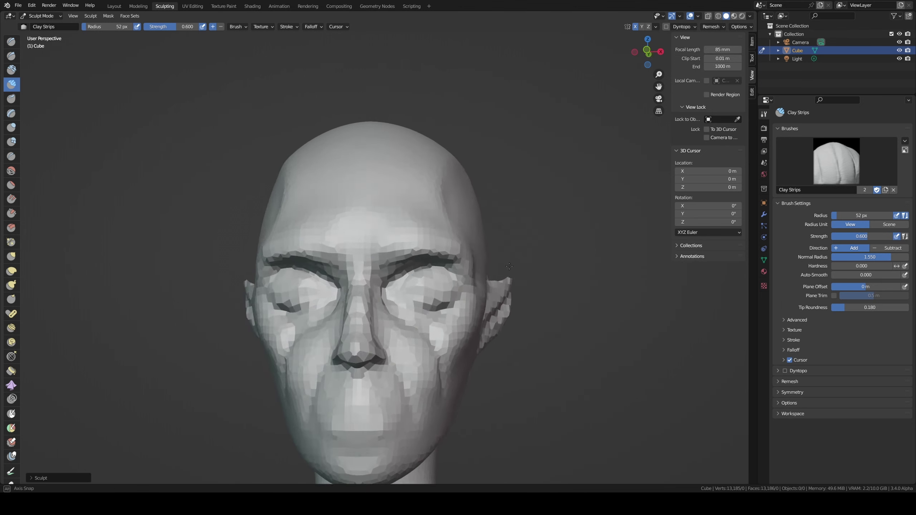
left_click_drag(453, 283, 405, 297)
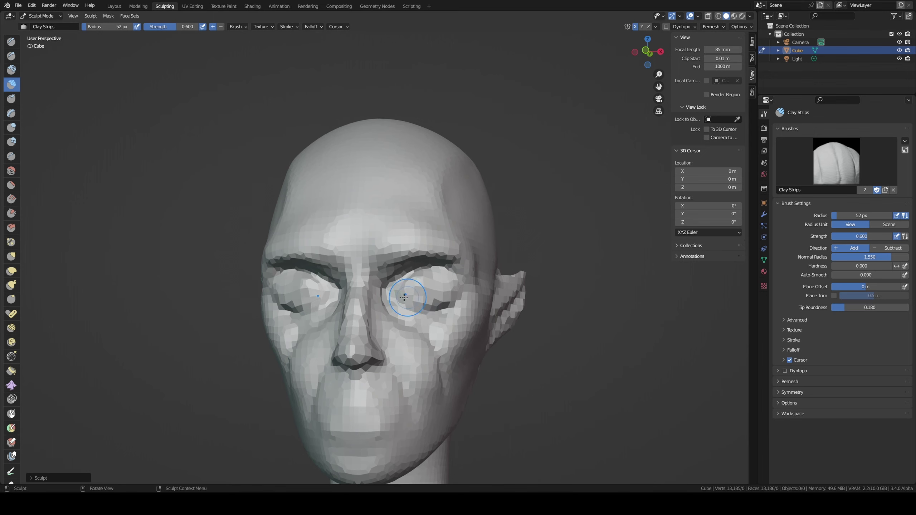
Step: Carve deeper into the right eye socket with a 41 px Draw Sharp brush
middle_click_drag(432, 298, 440, 301)
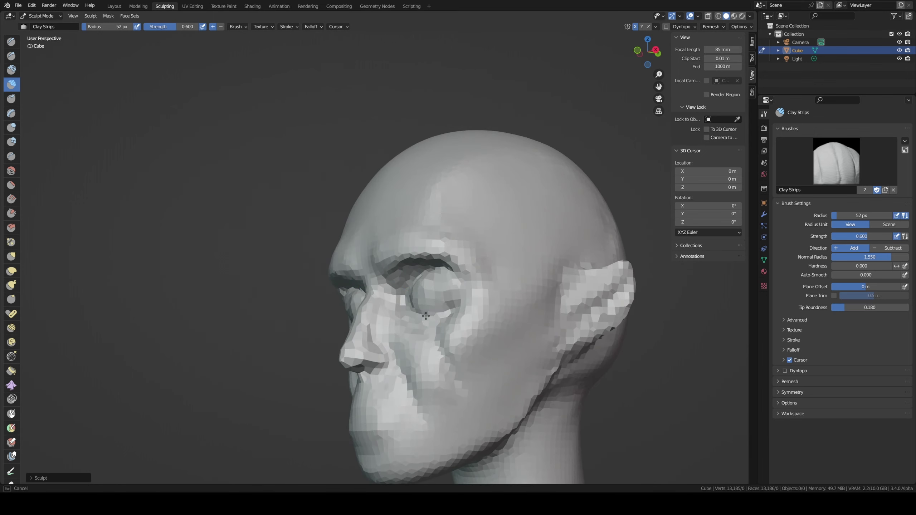
middle_click_drag(420, 286, 437, 285)
key("shift+d")
key("f")
left_click(436, 285)
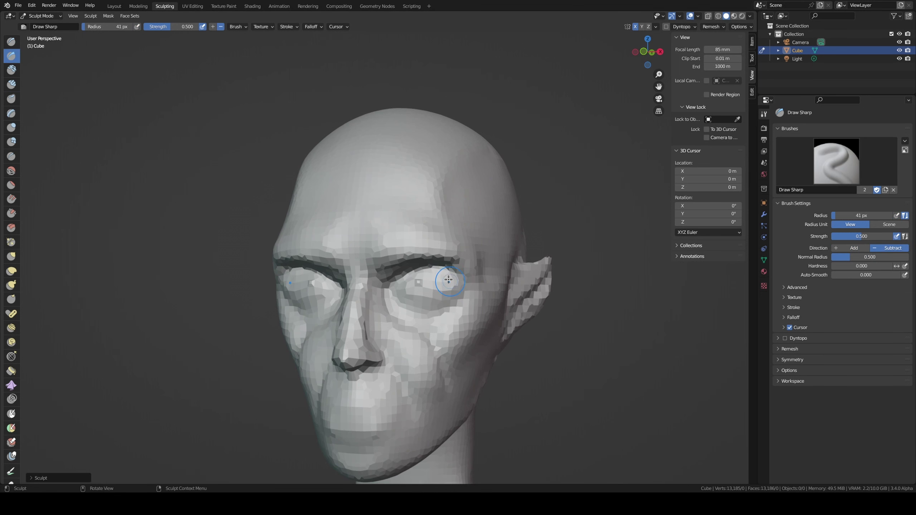
left_click_drag(439, 284, 454, 282)
key("KP_1")
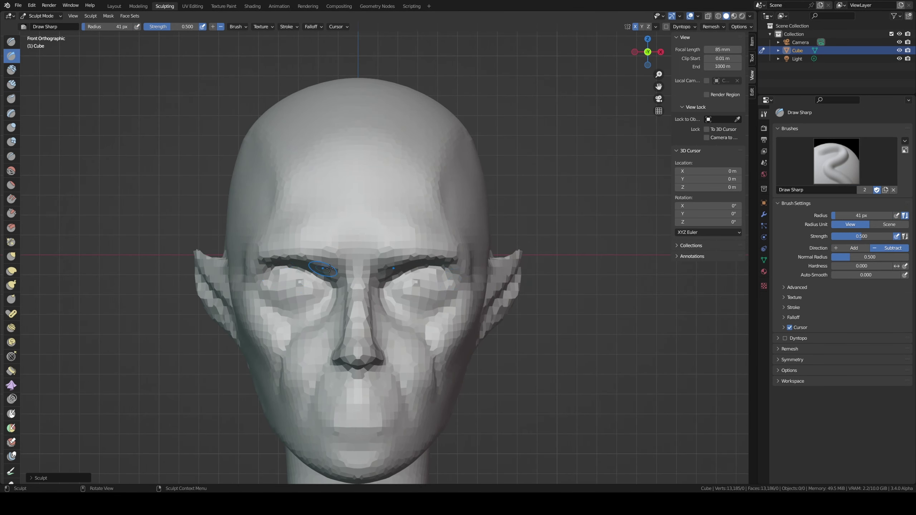
Step: Reshape the cheek beside the nose with a Grab brush shrunk to 60 px
key("g")
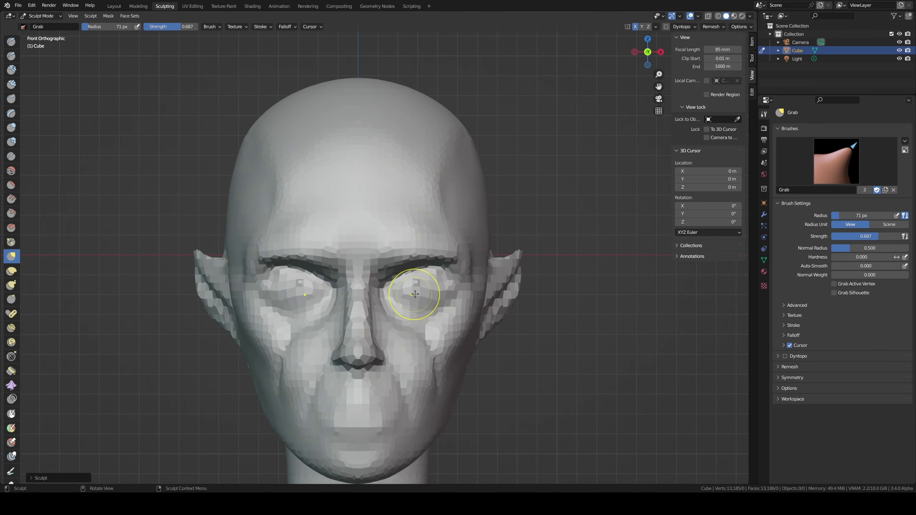
key("f")
left_click(422, 293)
mouse_move(460, 283)
middle_mouse_down()
mouse_move(430, 266)
mouse_move(440, 265)
middle_mouse_up()
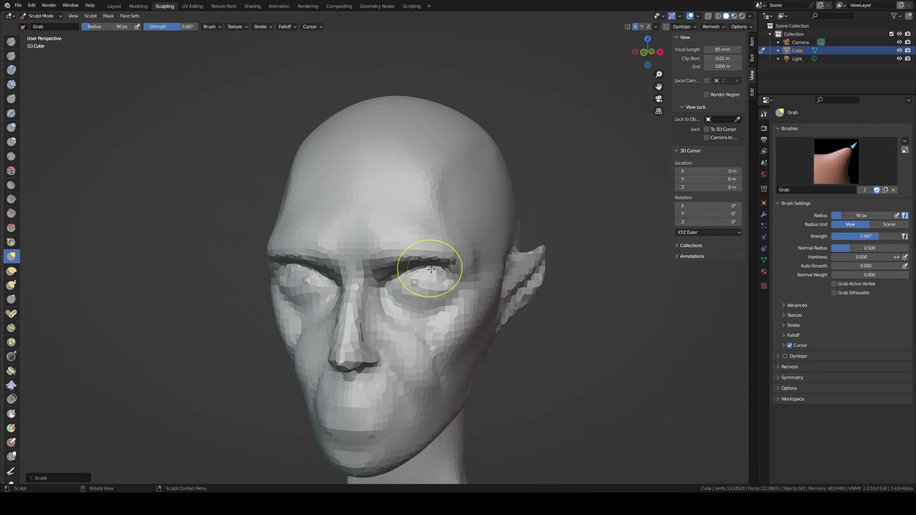
key("f")
left_click(397, 289)
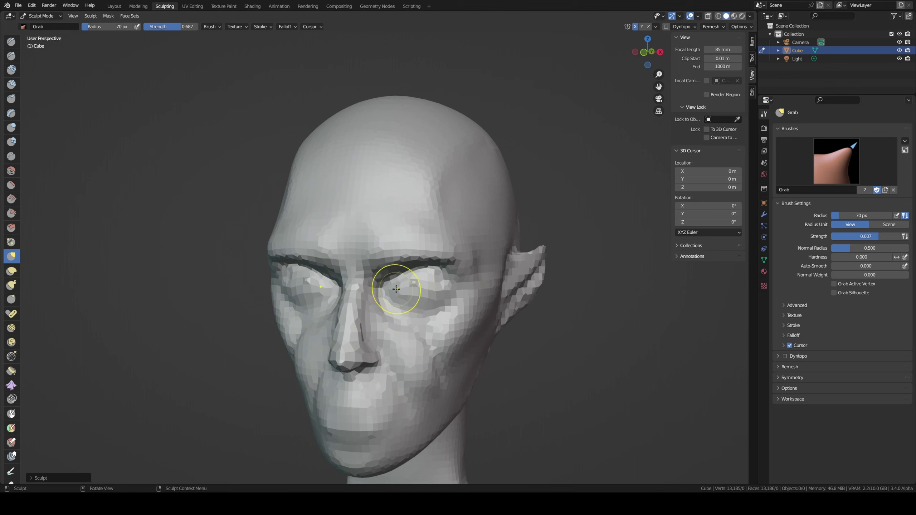
key("f")
left_click(390, 290)
middle_click_drag(390, 290, 395, 318)
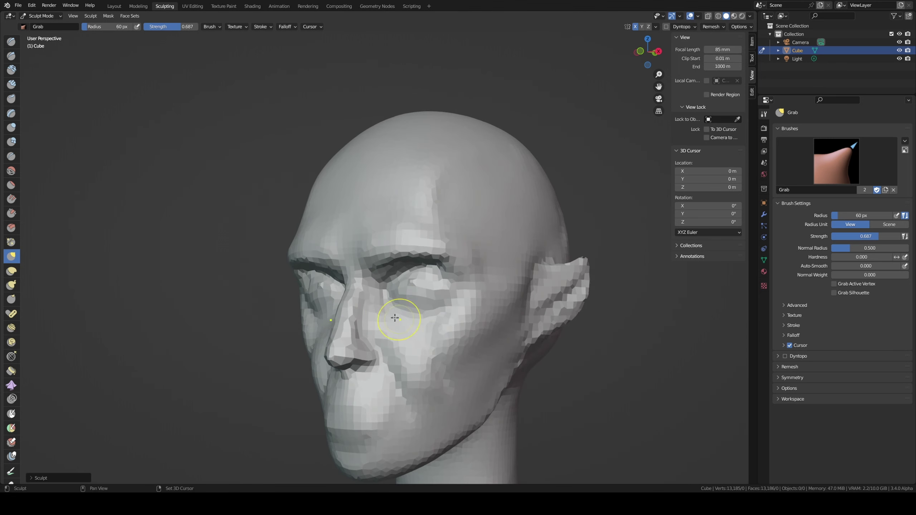
left_click_drag(445, 317, 445, 367)
left_click_drag(425, 402, 418, 328)
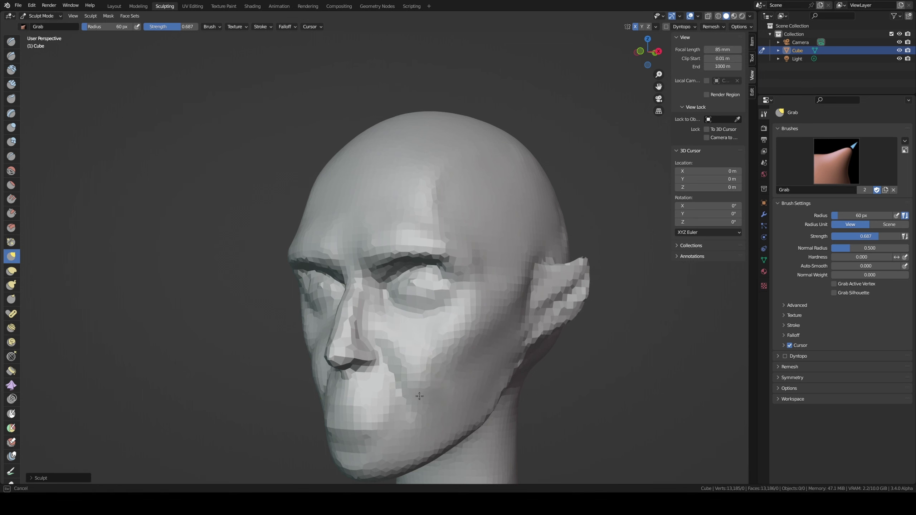
mouse_move(389, 324)
middle_mouse_down()
mouse_move(447, 329)
mouse_move(417, 322)
middle_mouse_up()
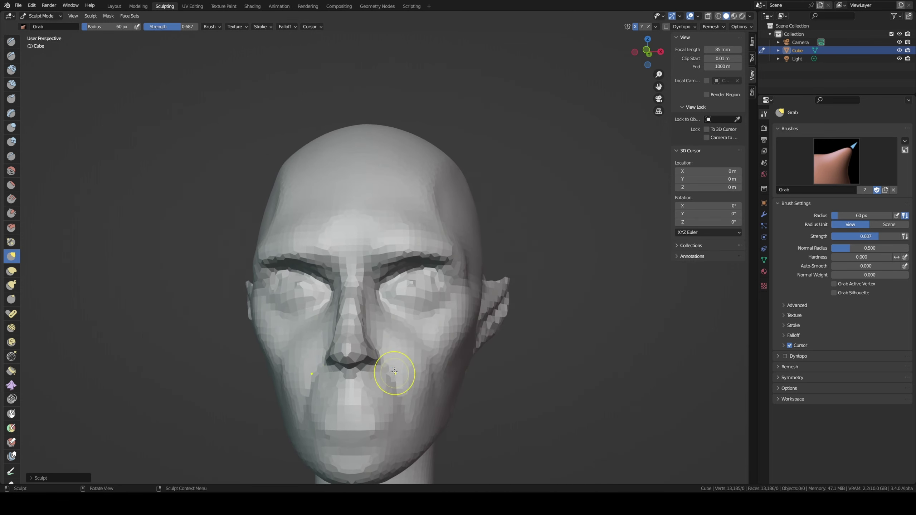
Step: Carve a wider mouth line in front view with a 27 px Draw Sharp brush
key("x")
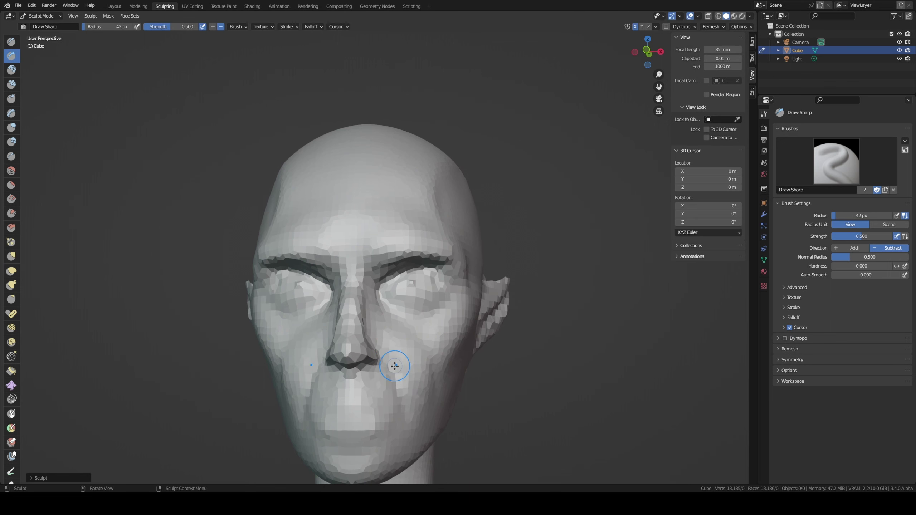
key("f")
mouse_move(379, 357)
middle_mouse_down()
mouse_move(318, 361)
mouse_move(419, 306)
middle_mouse_up()
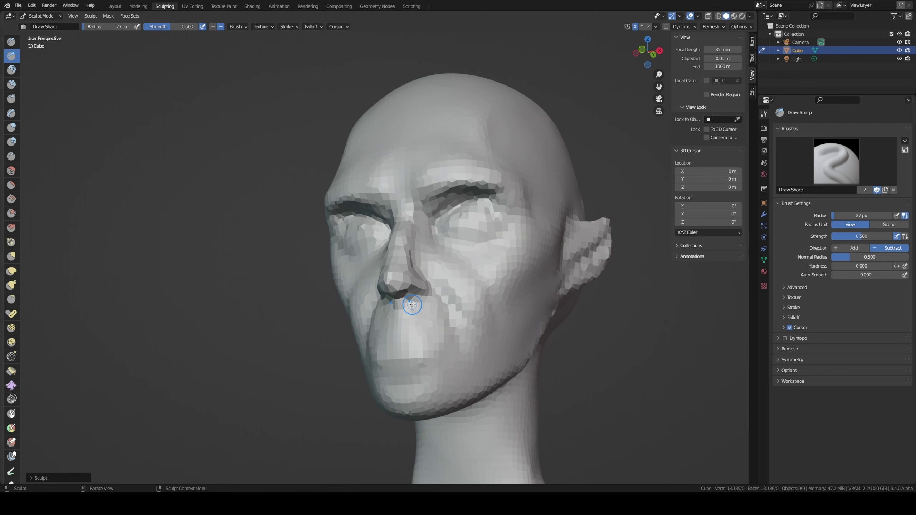
key("KP_1")
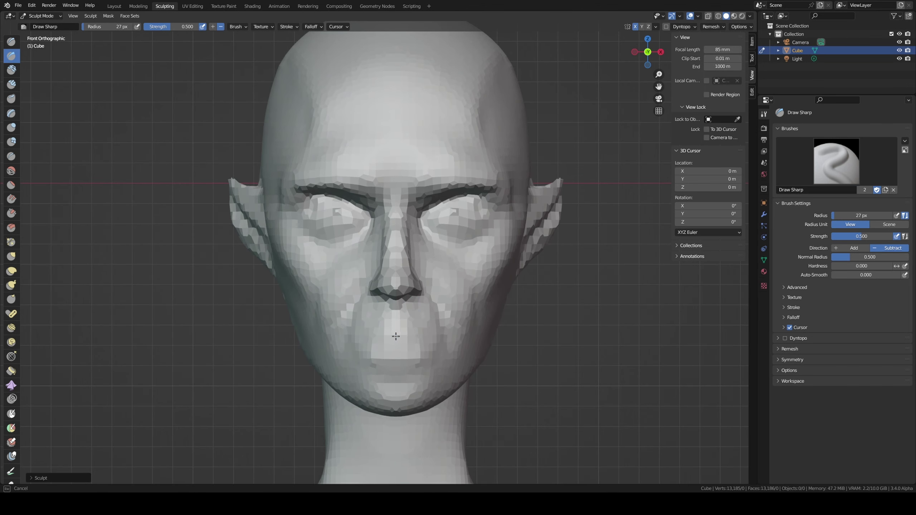
mouse_move(377, 337)
left_mouse_down()
mouse_move(427, 337)
mouse_move(374, 335)
mouse_move(394, 334)
left_mouse_up()
Step: Carve and deepen the crease under the lower lip at 48 px, then pick the Grab brush
middle_click_drag(360, 337, 410, 351, "alt")
key("f")
left_click(390, 352)
key("f")
left_click(411, 351)
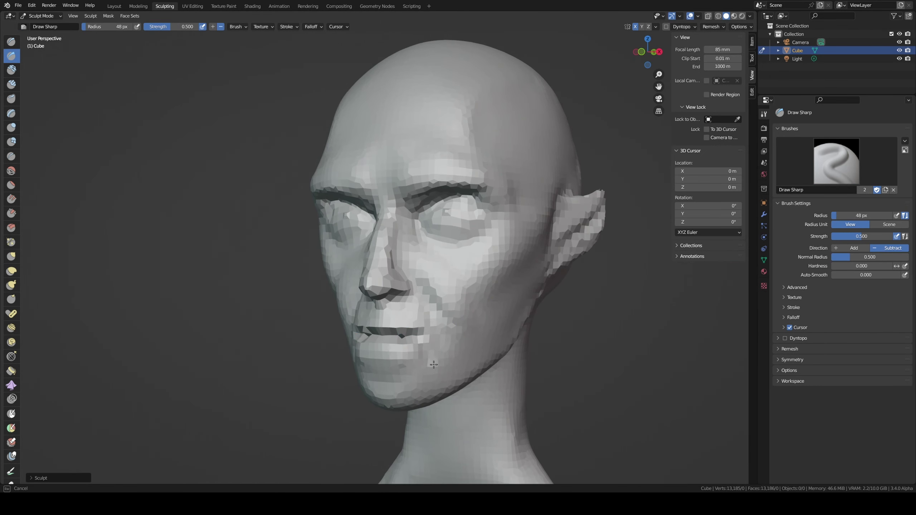
left_click_drag(414, 361, 385, 372)
middle_click_drag(386, 372, 404, 361)
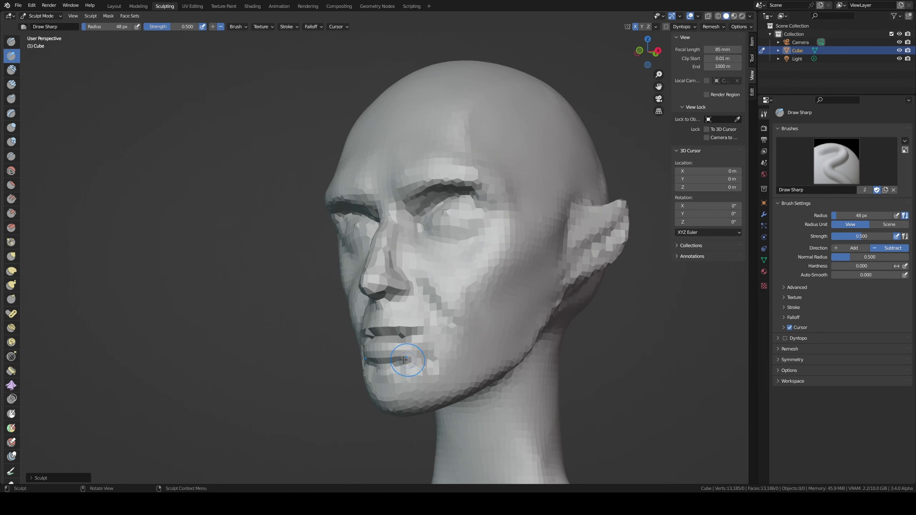
left_click_drag(392, 361, 425, 349)
mouse_move(424, 348)
middle_mouse_down()
mouse_move(372, 383)
mouse_move(418, 362)
mouse_move(385, 309)
middle_mouse_up()
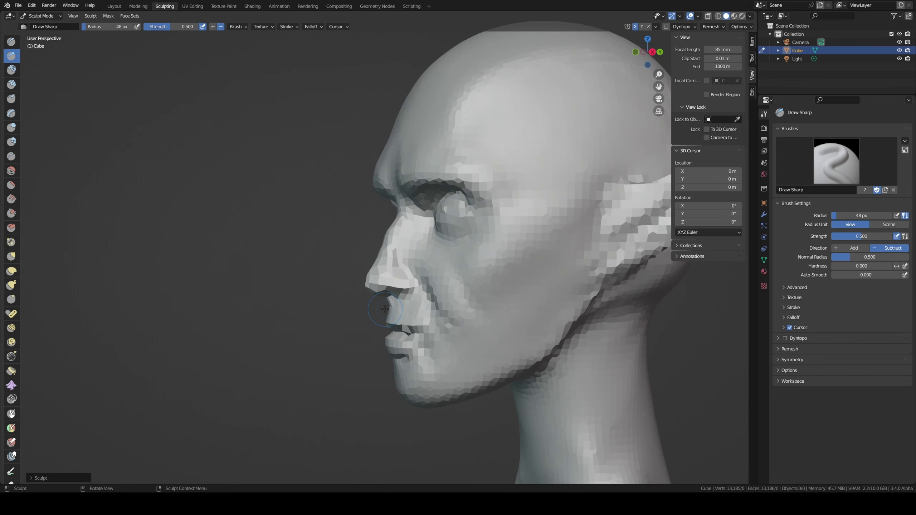
key("g")
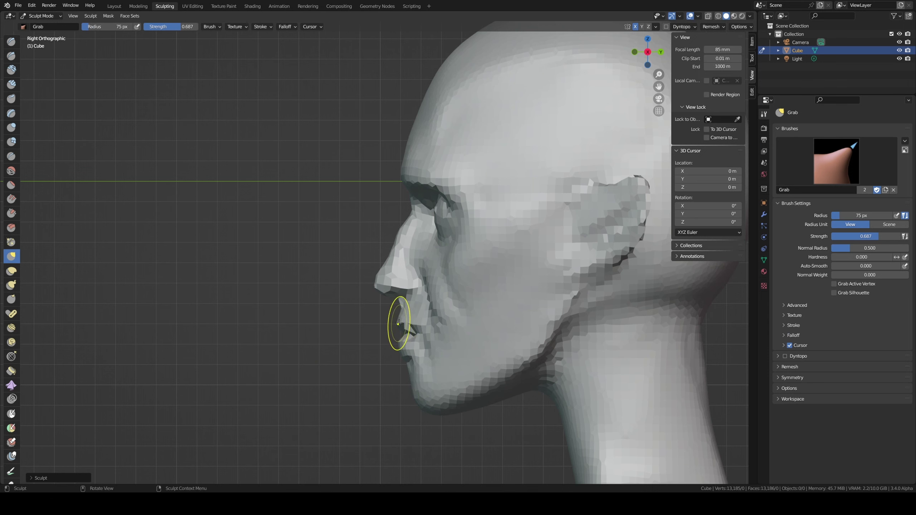
Step: Grab the lips forward in profile and reshape the area around the nose, ending at 76 px
left_click_drag(401, 325, 399, 317)
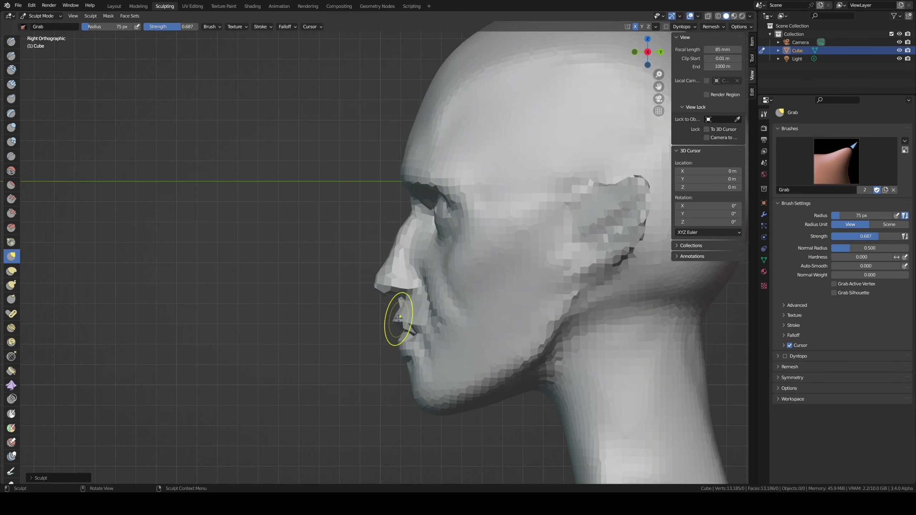
key("KP_1")
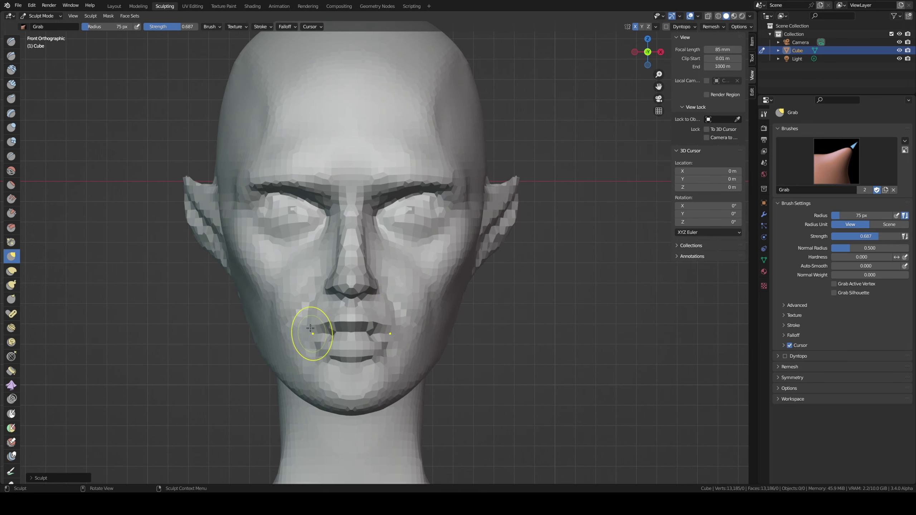
key("f")
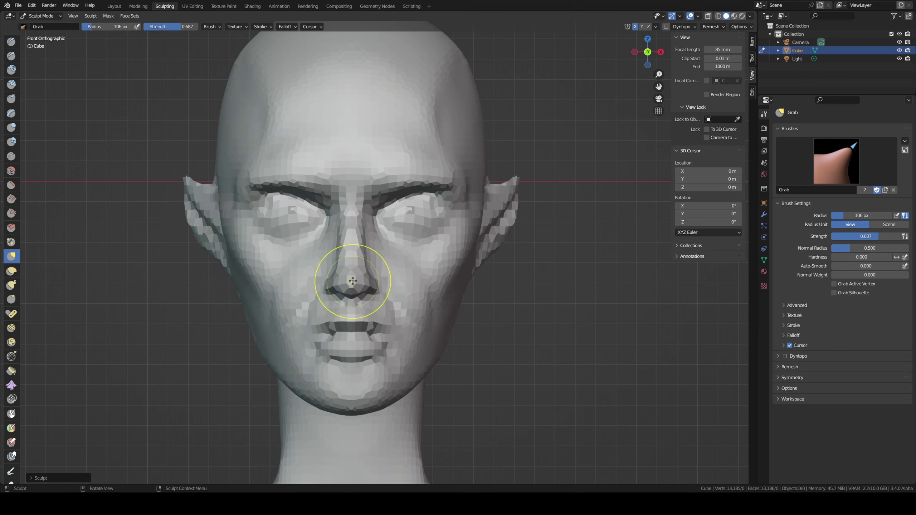
left_click(364, 280)
mouse_move(365, 280)
left_mouse_down()
mouse_move(358, 294)
mouse_move(370, 301)
left_mouse_up()
key("f")
left_click(359, 298)
Step: Pull the mouth region down and lift the nose slightly with Grab at 92–136 px
key("f")
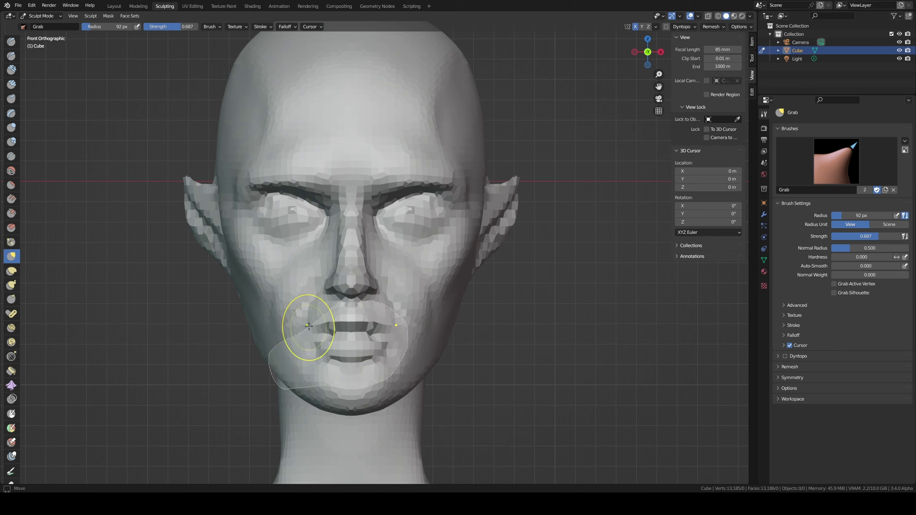
mouse_move(407, 337)
left_mouse_down()
mouse_move(354, 294)
mouse_move(357, 266)
left_mouse_up()
key("f")
left_click(358, 287)
left_click_drag(375, 284, 376, 278)
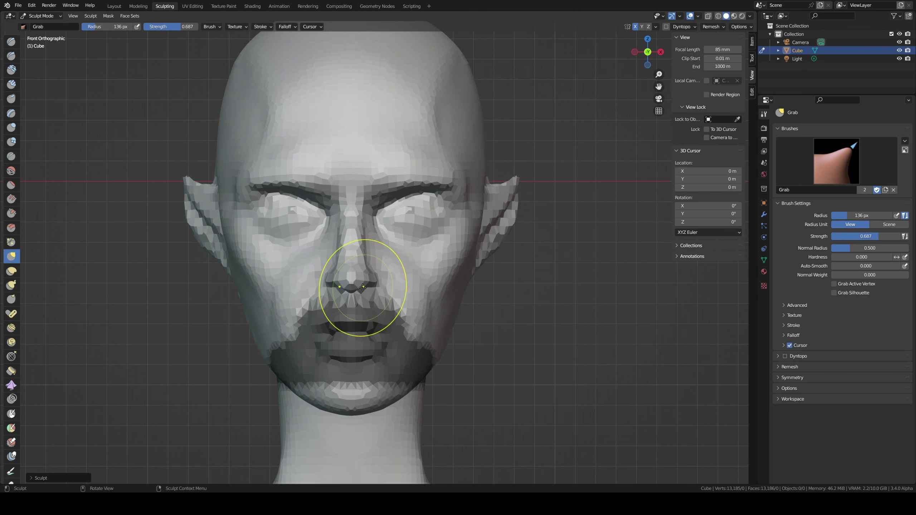
key("f")
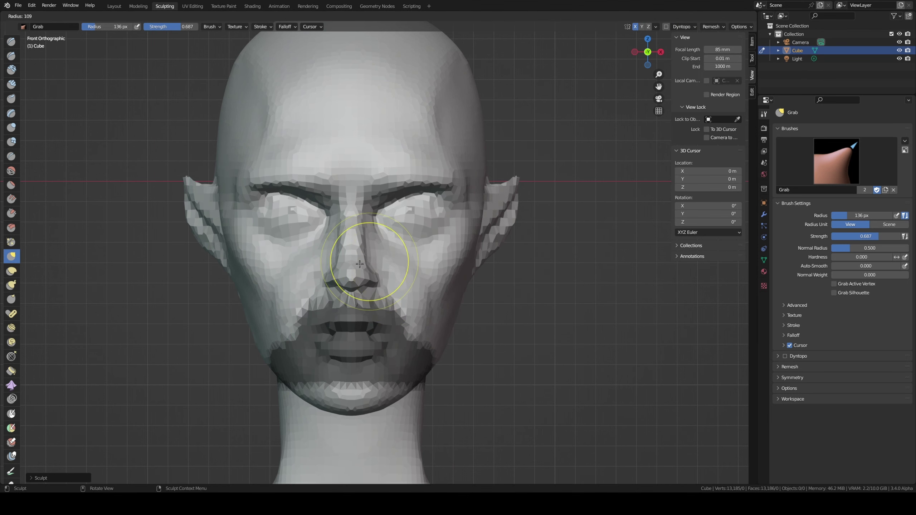
left_click(367, 261)
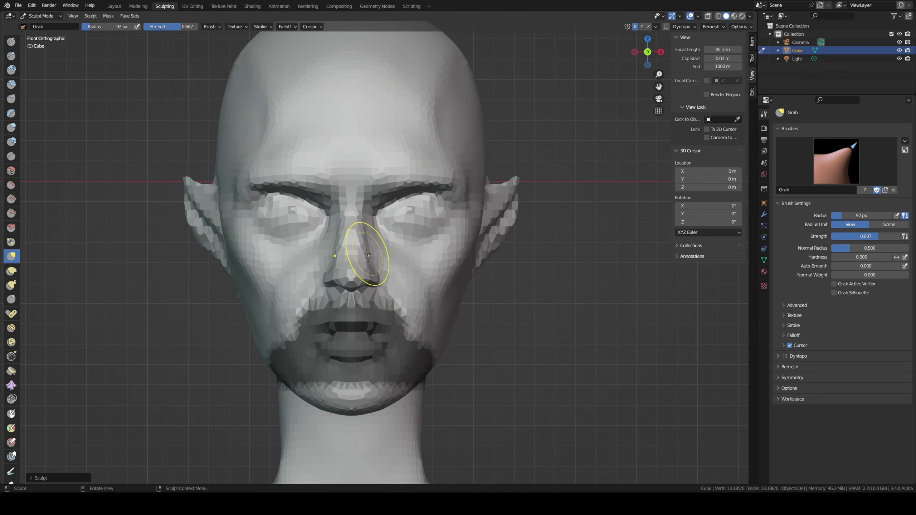
Step: Set the brush to 45 px and inspect the face from side, front and below
key("KP_3")
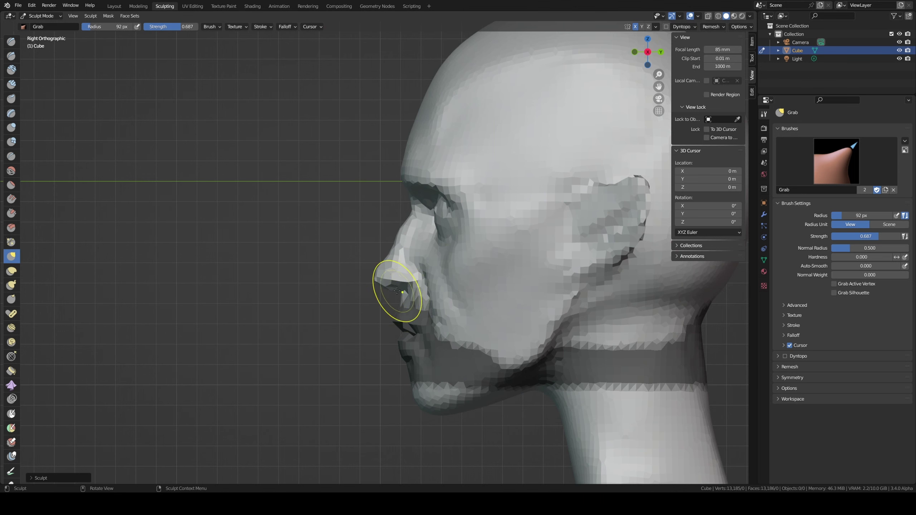
middle_click_drag(392, 290, 418, 306)
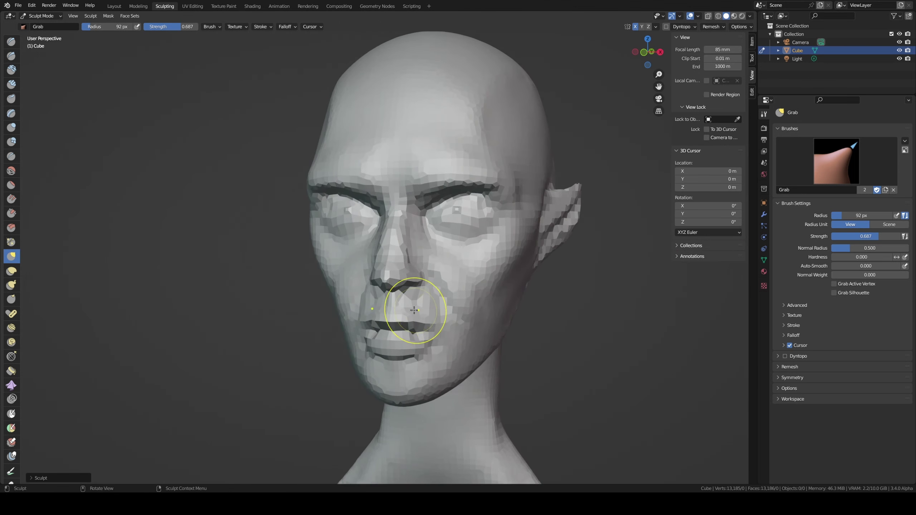
key("f")
left_click(399, 303)
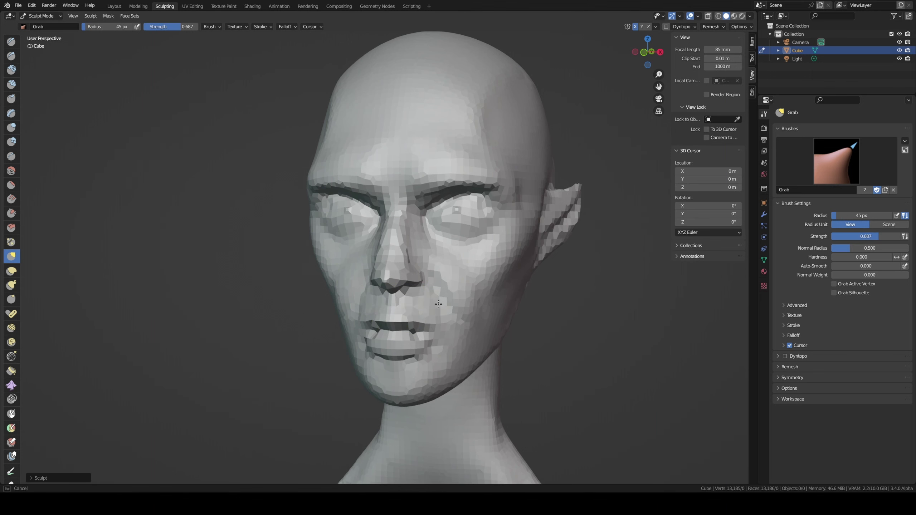
mouse_move(435, 293)
middle_mouse_down()
mouse_move(399, 323)
mouse_move(406, 359)
middle_mouse_up()
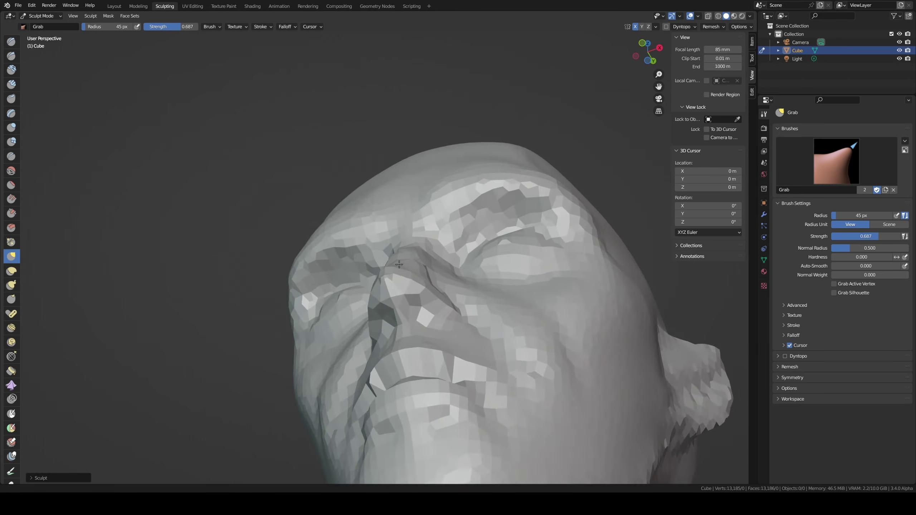
scroll(406, 359, "up", 3)
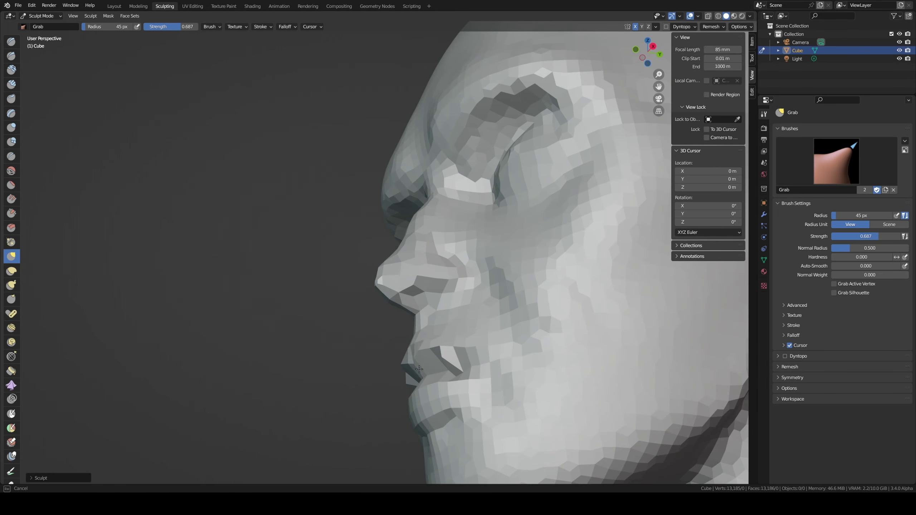
middle_click_drag(420, 369, 414, 346)
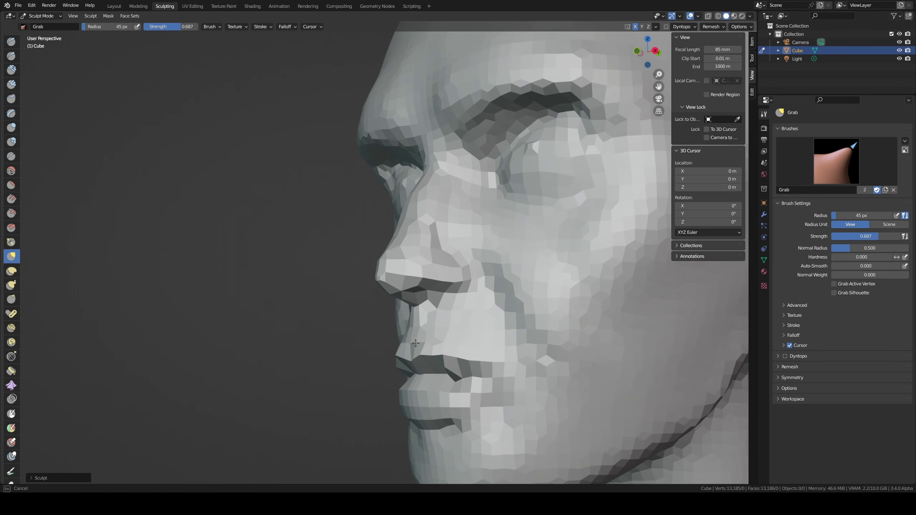
middle_click_drag(420, 320, 420, 331)
Step: Grab the area around the mouth, then enlarge the Grab brush to 153 px
key("shift+space")
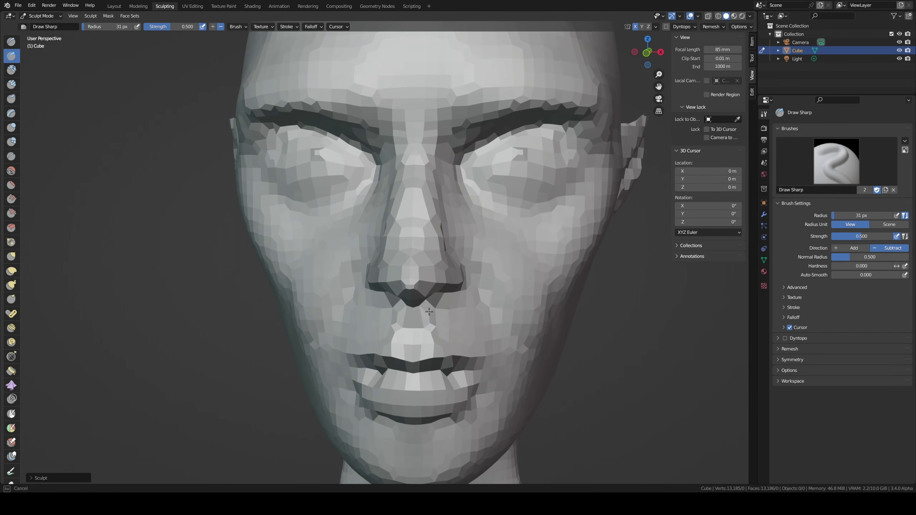
middle_click_drag(429, 312, 426, 351)
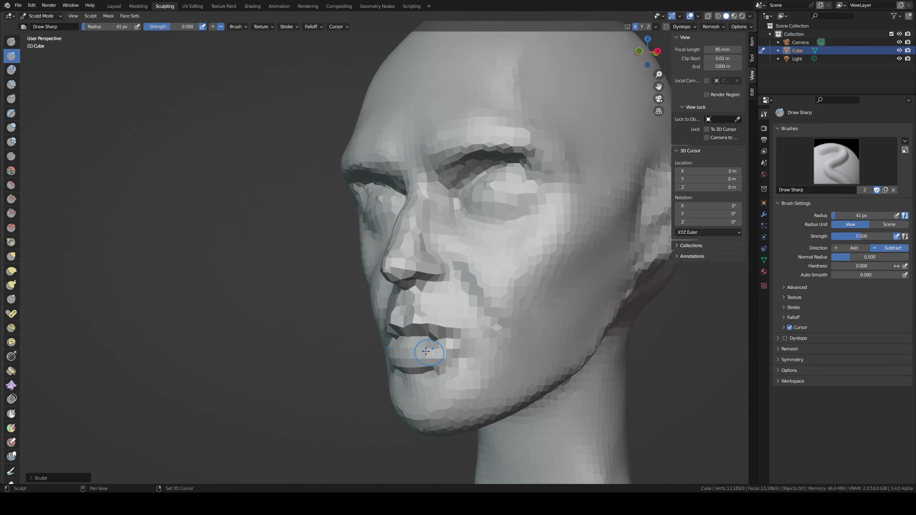
key("g")
left_click_drag(415, 341, 415, 343)
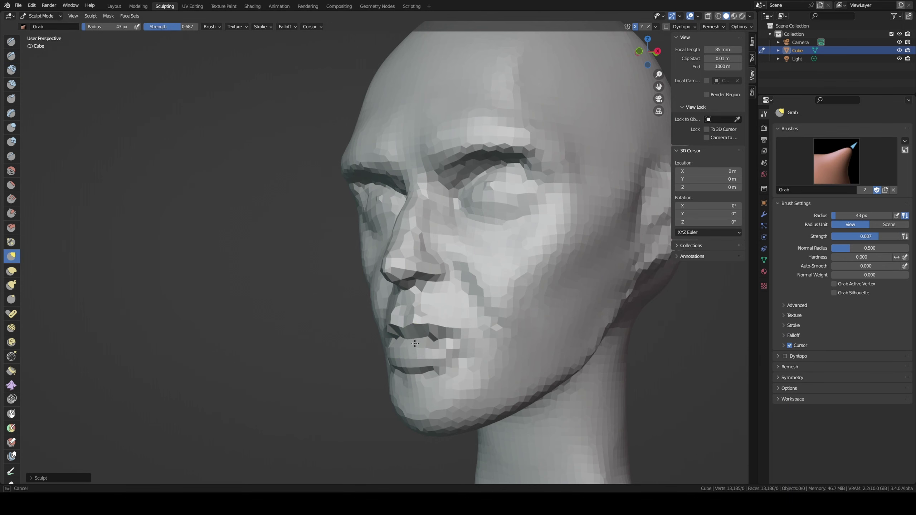
mouse_move(443, 329)
middle_mouse_down()
mouse_move(427, 337)
mouse_move(449, 326)
mouse_move(433, 328)
mouse_move(453, 334)
mouse_move(457, 318)
mouse_move(497, 352)
mouse_move(454, 348)
mouse_move(466, 278)
middle_mouse_up()
key("f")
key("f")
left_click(436, 330)
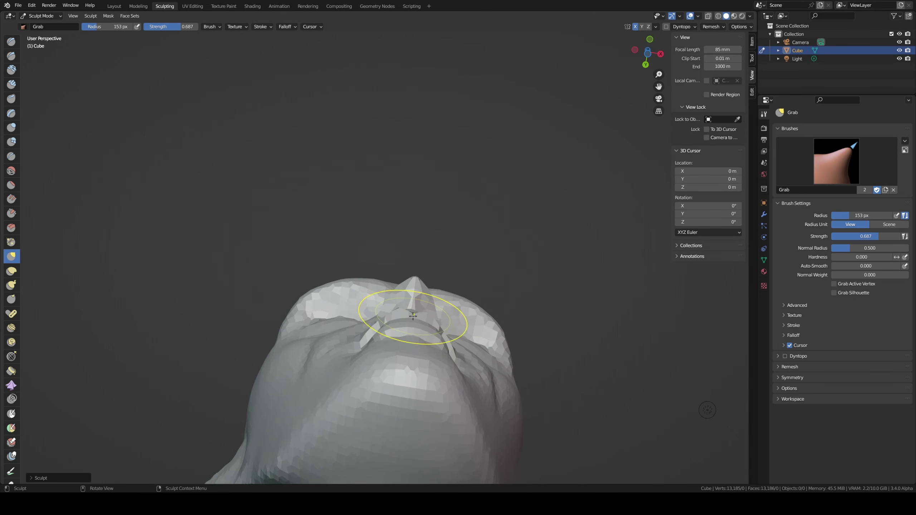
Step: Grab the lips outward in side profile and reduce the brush to 85 px
middle_click_drag(413, 316, 427, 337)
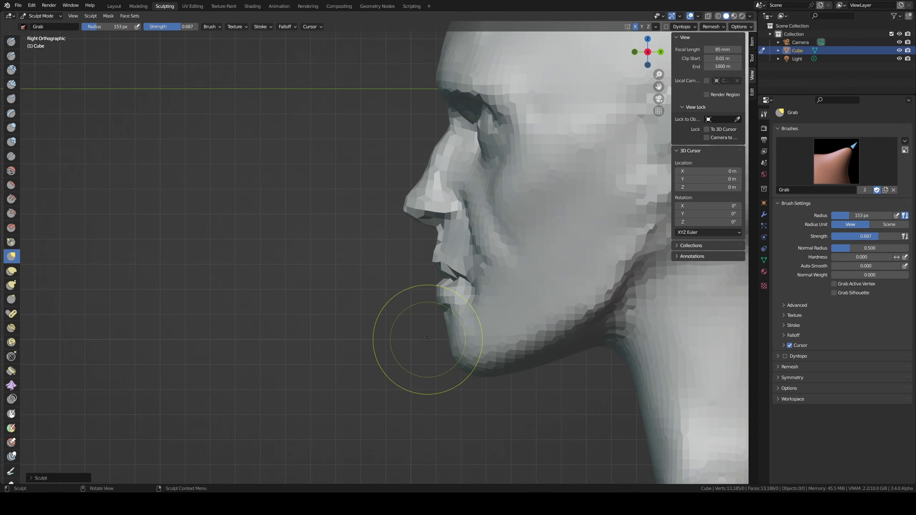
left_click_drag(427, 337, 409, 297)
key("f")
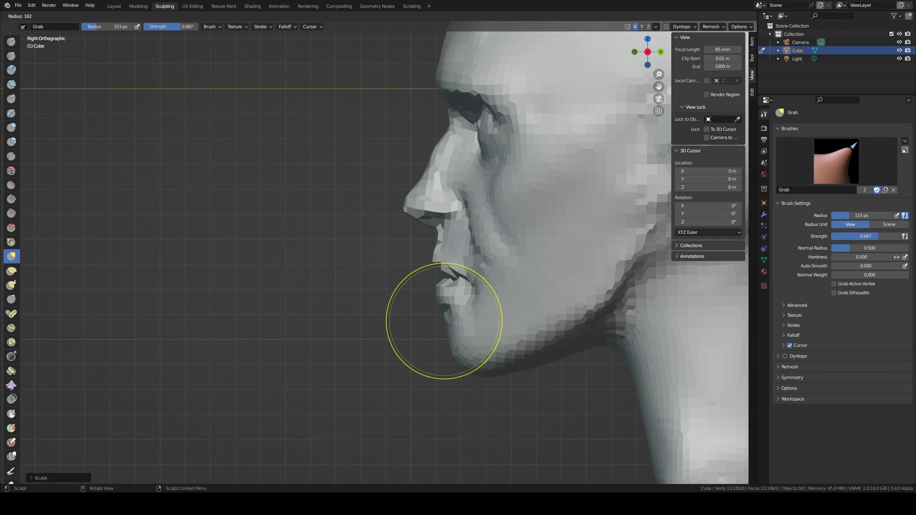
left_click(443, 315)
mouse_move(443, 315)
middle_mouse_down()
mouse_move(467, 327)
mouse_move(481, 321)
mouse_move(438, 329)
middle_mouse_up()
Step: Carve a crease under the lower lip with Draw Sharp at 52 px
key("shift+x")
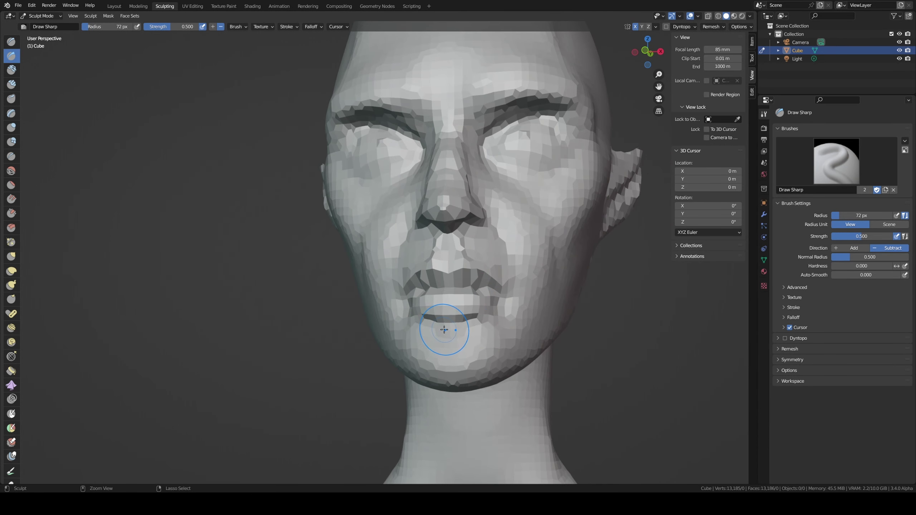
key("f")
left_click(440, 328)
left_click_drag(440, 328, 417, 341)
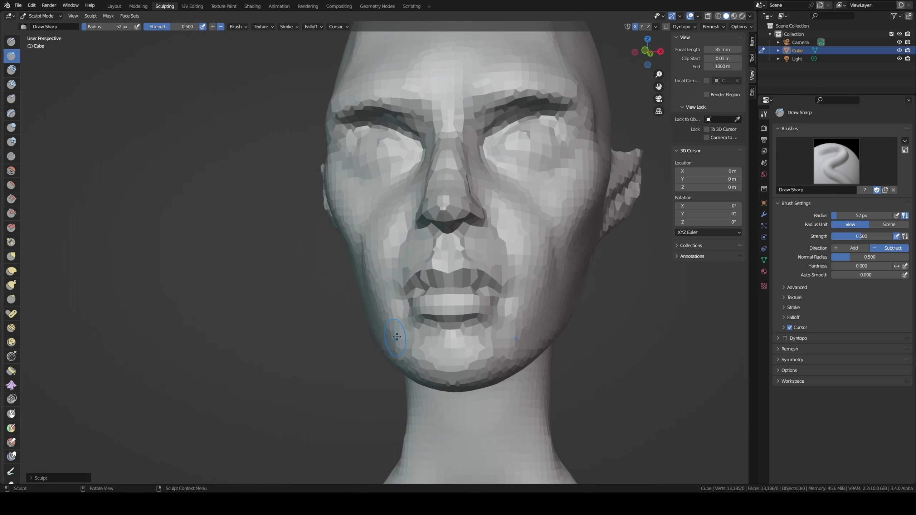
Step: Check the face from the front and save the sculpt to head1.blend
mouse_move(397, 337)
middle_mouse_down()
mouse_move(415, 324)
mouse_move(457, 321)
middle_mouse_up()
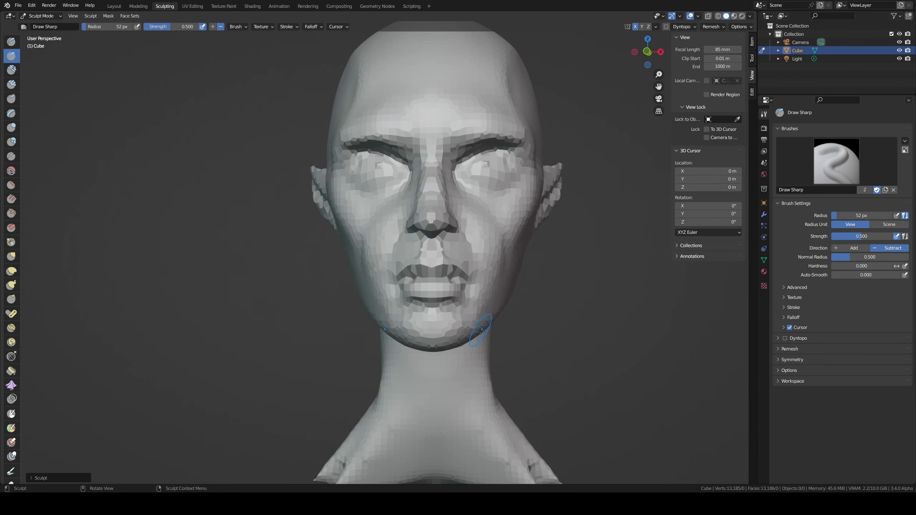
key("KP_1")
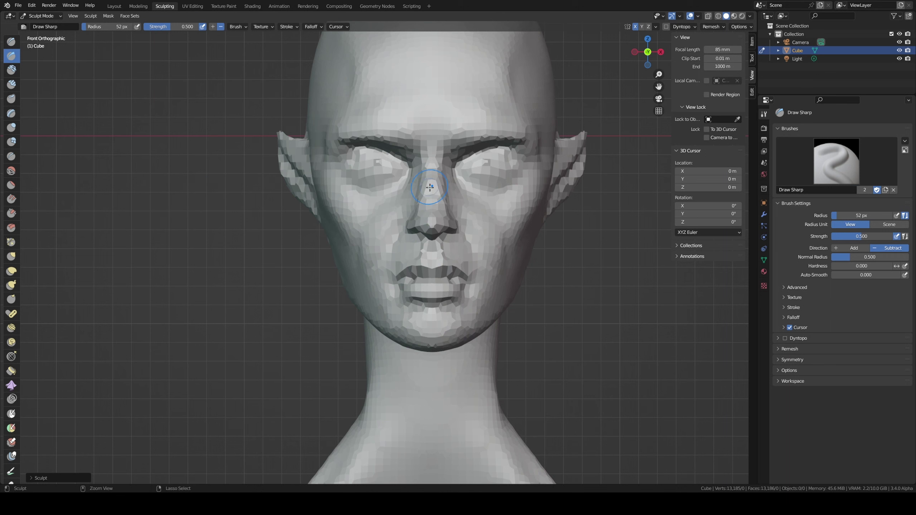
key("ctrl+s")
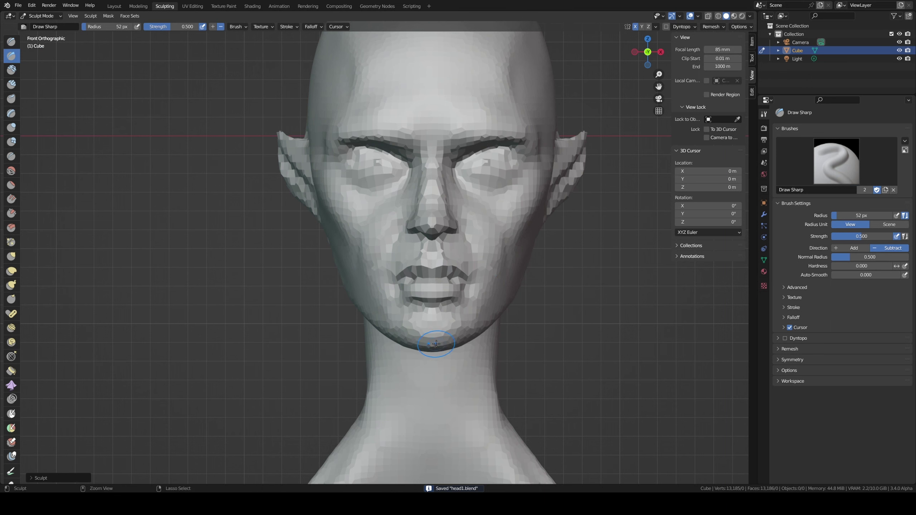
Step: Carve sharp creases outlining the chin and along the jawline
mouse_move(436, 344)
left_mouse_down()
mouse_move(457, 340)
mouse_move(454, 325)
left_mouse_up()
middle_click_drag(462, 317, 470, 331)
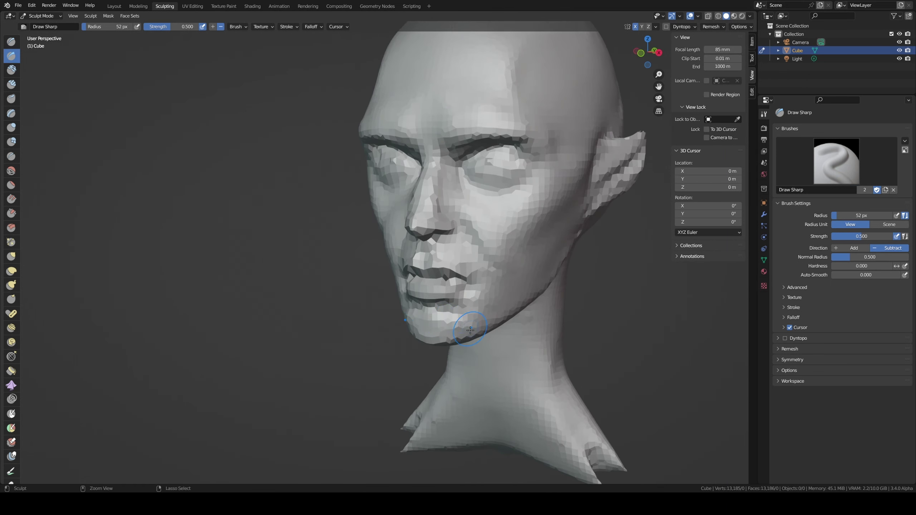
left_click_drag(471, 330, 526, 297)
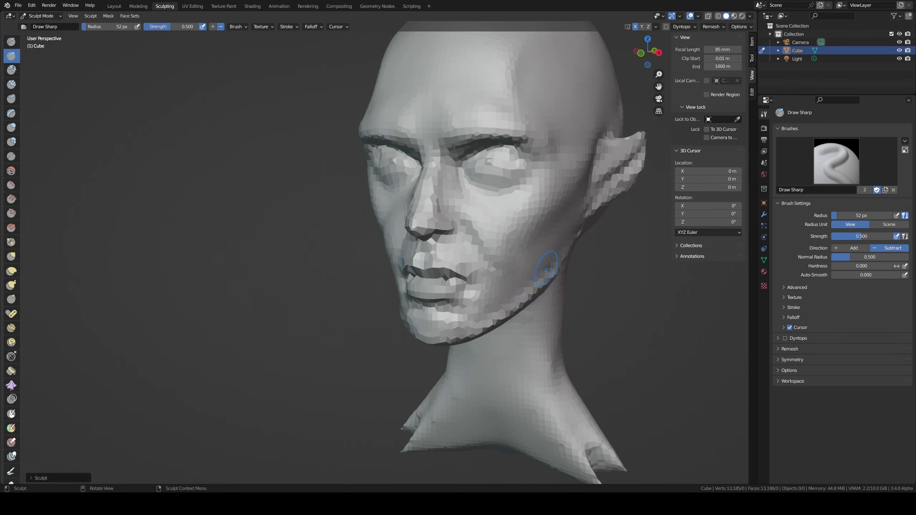
key("KP_1")
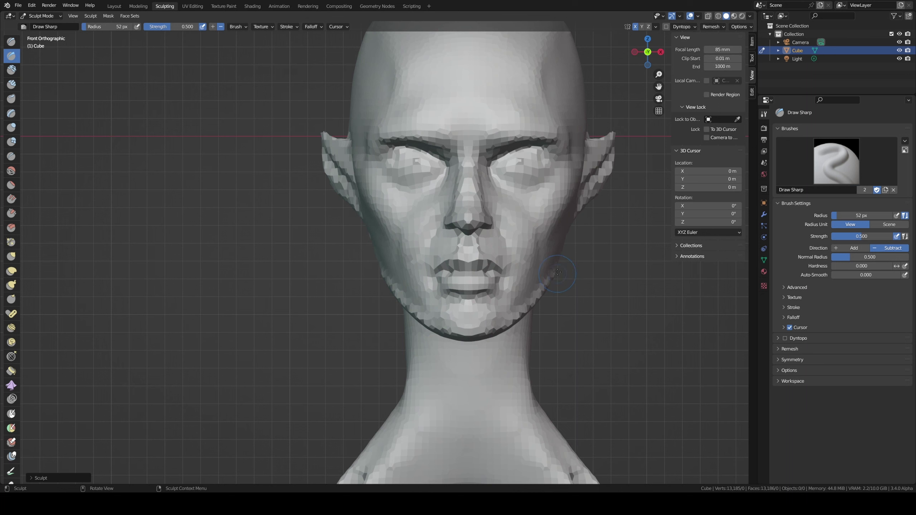
Step: With Grab at 150 px, shape the jaw side, mouth and chin, pulling the chin forward
key("g")
key("f")
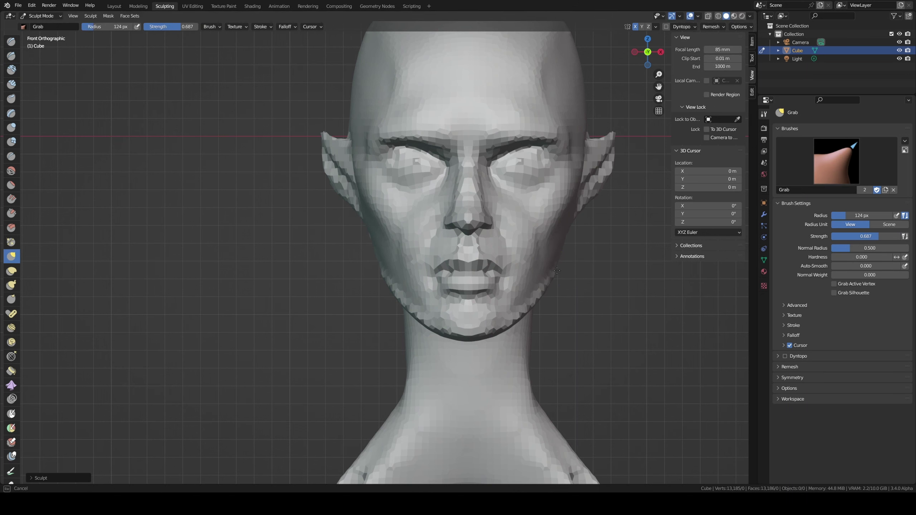
left_click(540, 281)
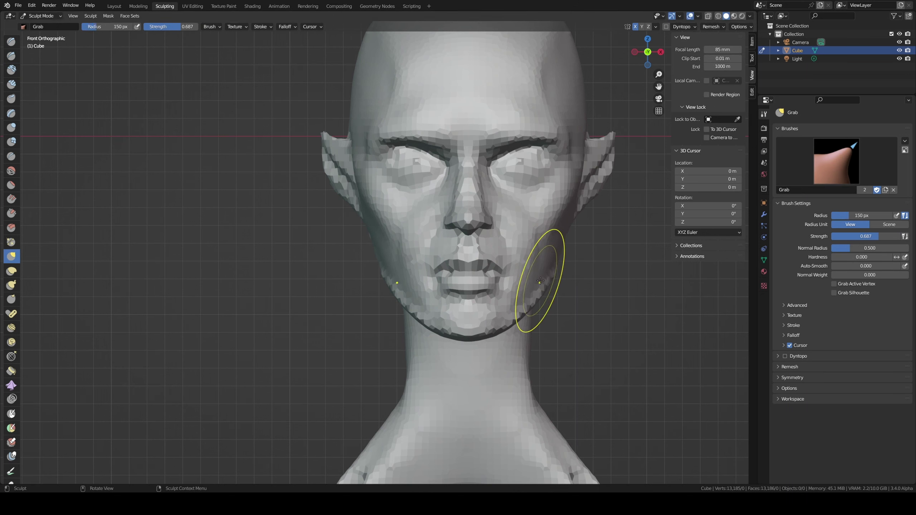
left_click_drag(540, 281, 557, 271)
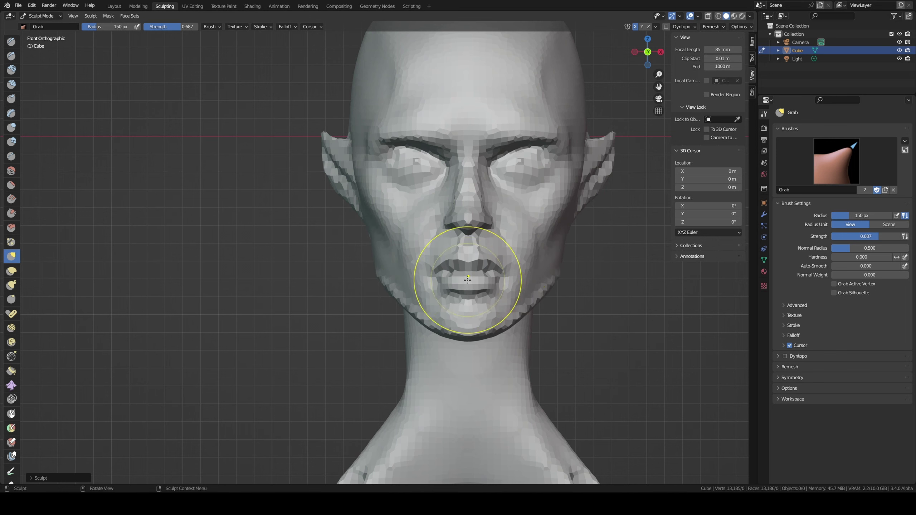
mouse_move(468, 281)
left_mouse_down()
mouse_move(467, 307)
mouse_move(511, 307)
left_mouse_up()
middle_click_drag(511, 307, 501, 303)
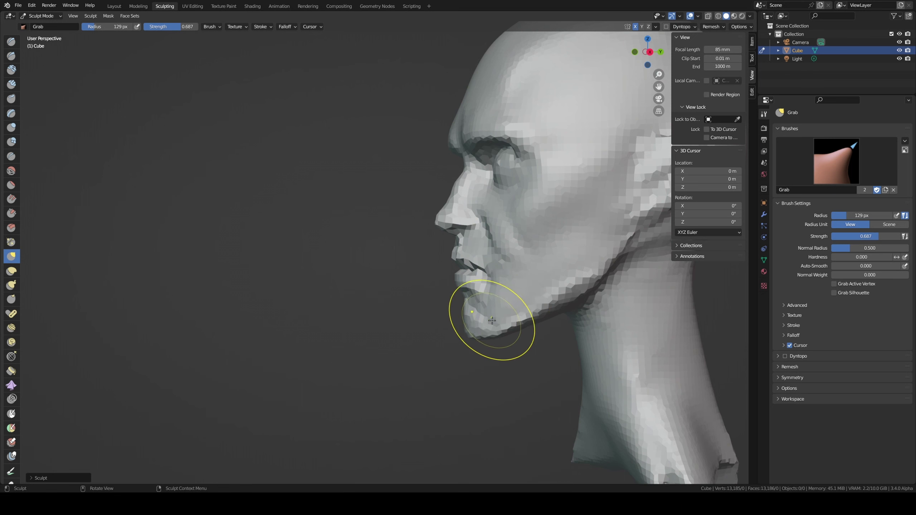
mouse_move(485, 337)
left_mouse_down()
mouse_move(469, 332)
mouse_move(470, 305)
left_mouse_up()
Step: Resize the Grab brush through 104, 145, 117 and 99 px while orbiting the head
key("f")
left_click(450, 324)
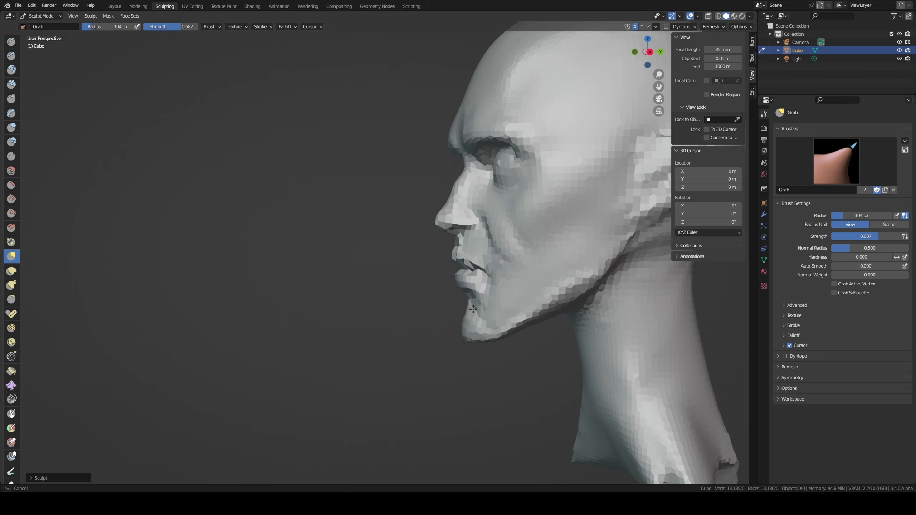
middle_click_drag(500, 301, 501, 316)
key("f")
left_click(514, 311)
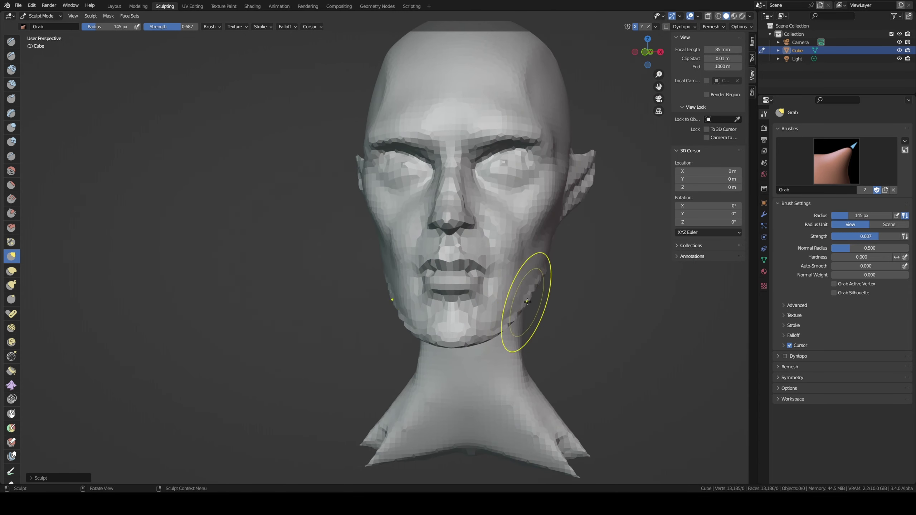
key("f")
left_click(504, 302)
mouse_move(504, 302)
middle_mouse_down()
mouse_move(481, 303)
mouse_move(552, 276)
mouse_move(513, 295)
mouse_move(521, 292)
middle_mouse_up()
key("f")
left_click(494, 300)
Step: In right side view at 147 px, pull the jaw angle up and back and refine its crease
middle_click_drag(498, 257, 525, 260)
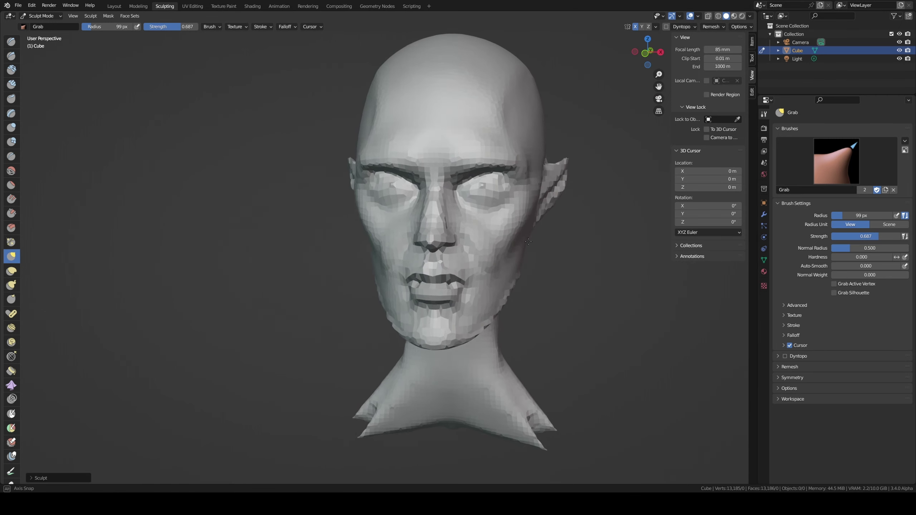
key("f")
left_click(536, 273)
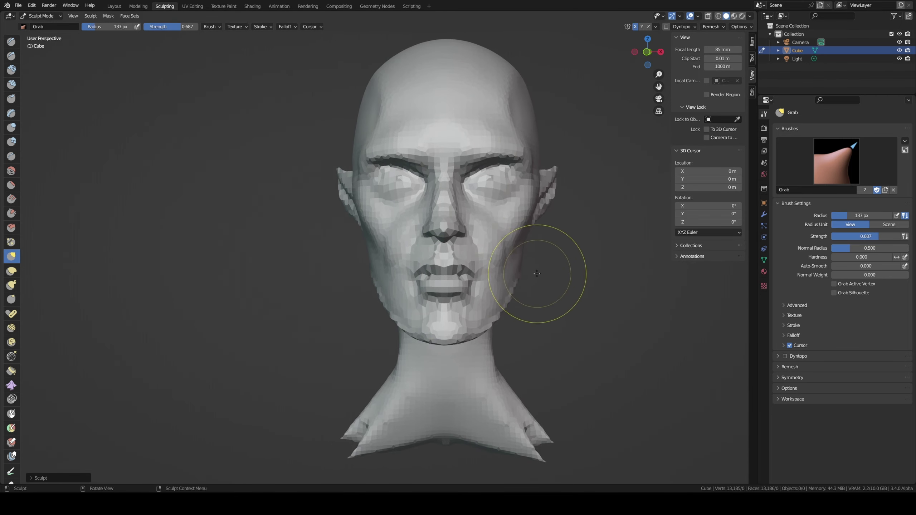
middle_click_drag(524, 277, 446, 278)
key("KP_3")
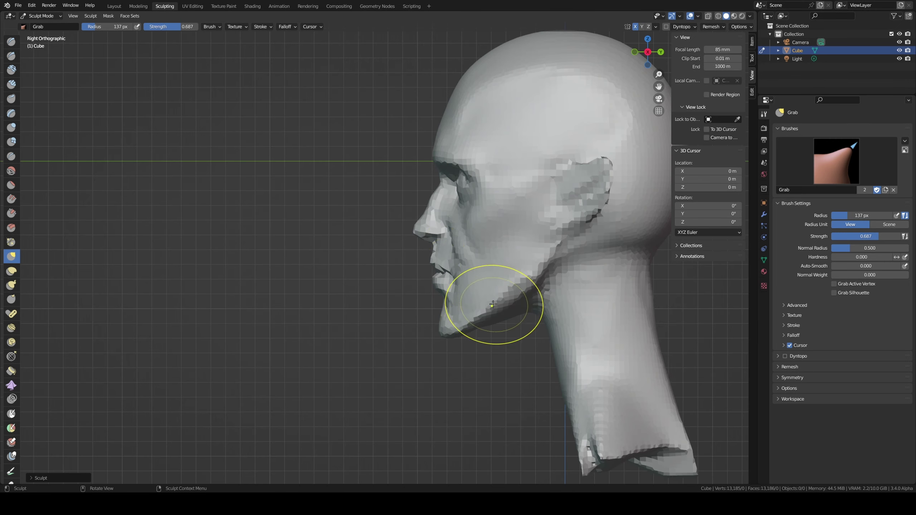
key("f")
left_click(539, 284)
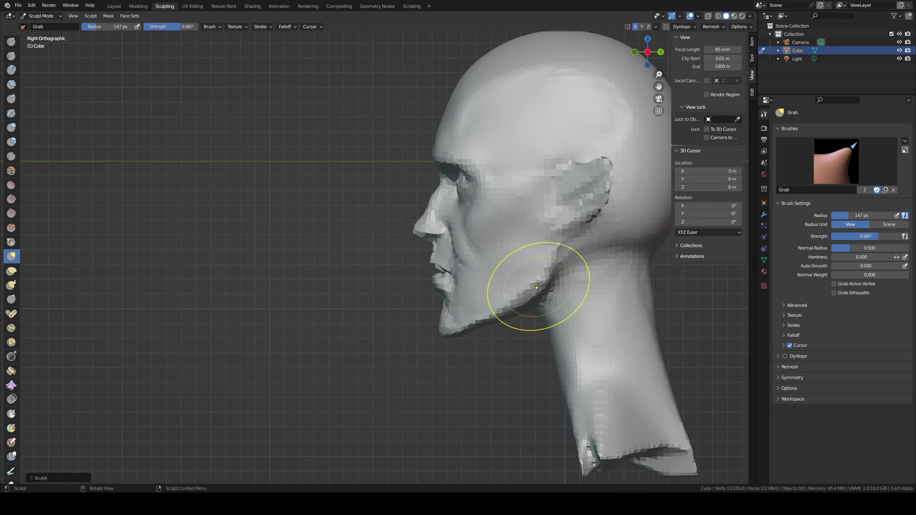
left_click_drag(535, 287, 550, 263)
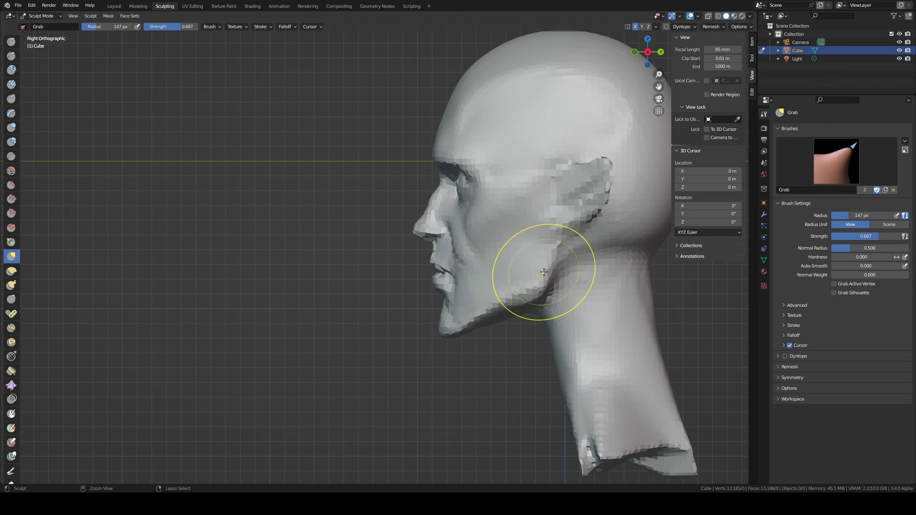
mouse_move(536, 282)
left_mouse_down()
mouse_move(543, 287)
mouse_move(519, 291)
left_mouse_up()
Step: Shrink the brush to 75 px and pull the chin and jaw into shape
mouse_move(542, 287)
middle_mouse_down()
mouse_move(554, 277)
mouse_move(491, 287)
middle_mouse_up()
key("bracketleft")
key("bracketleft")
key("bracketleft")
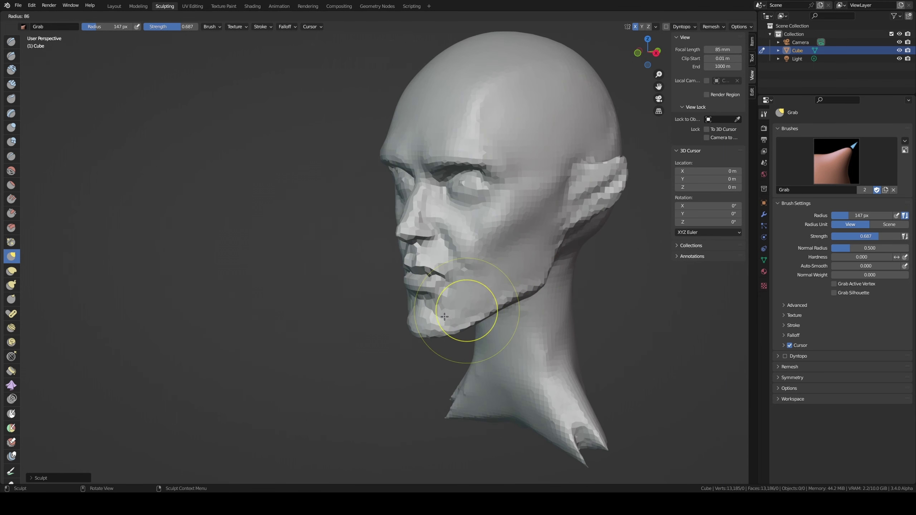
key("bracketleft")
key("bracketleft")
left_click_drag(445, 321, 483, 308)
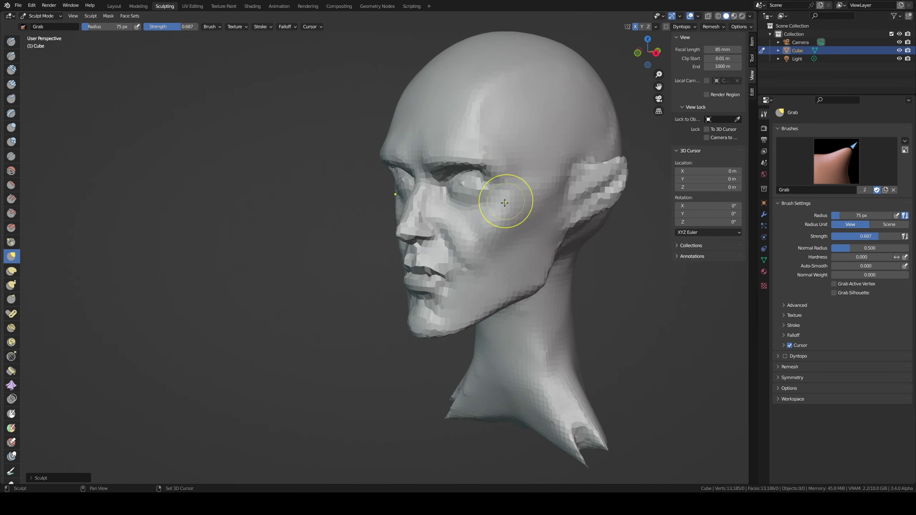
middle_click_drag(505, 203, 507, 201)
Step: Carve along the side of the eye socket with Draw Sharp at 50 px
key("shift+space")
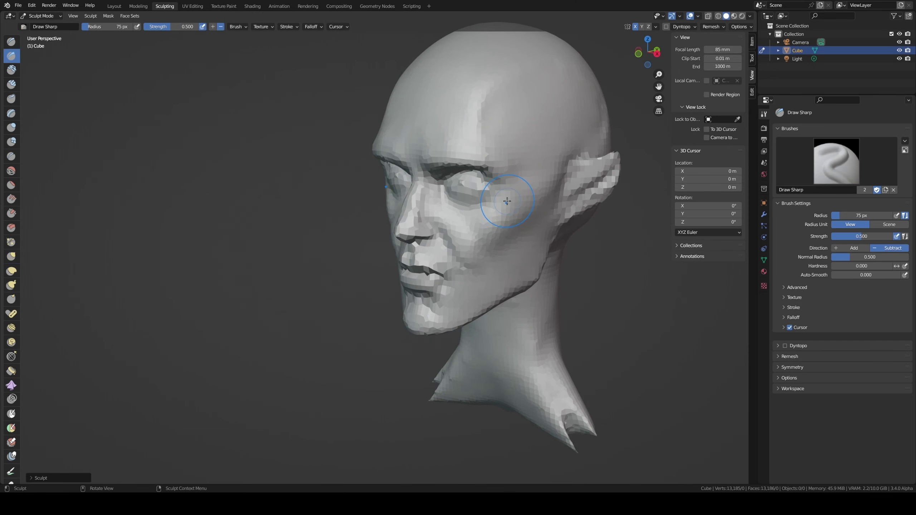
key("bracketleft")
key("bracketleft")
key("bracketleft")
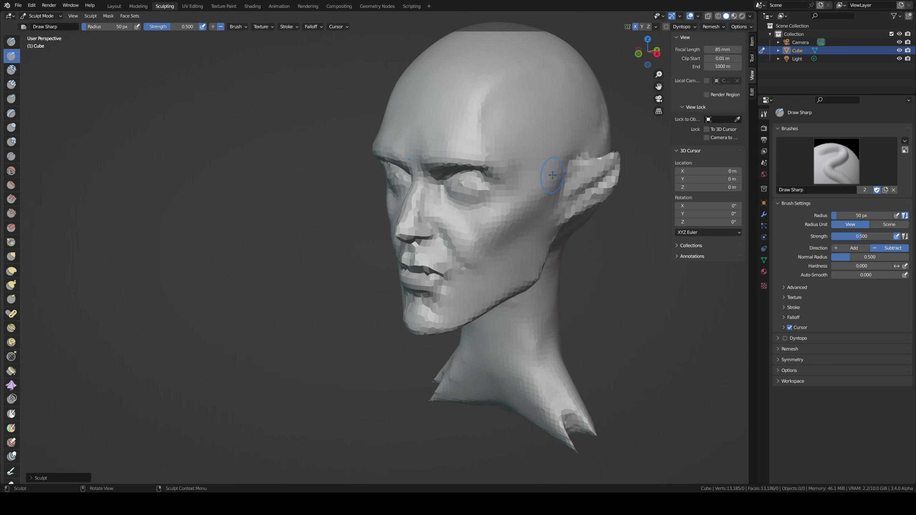
left_click_drag(556, 185, 532, 202)
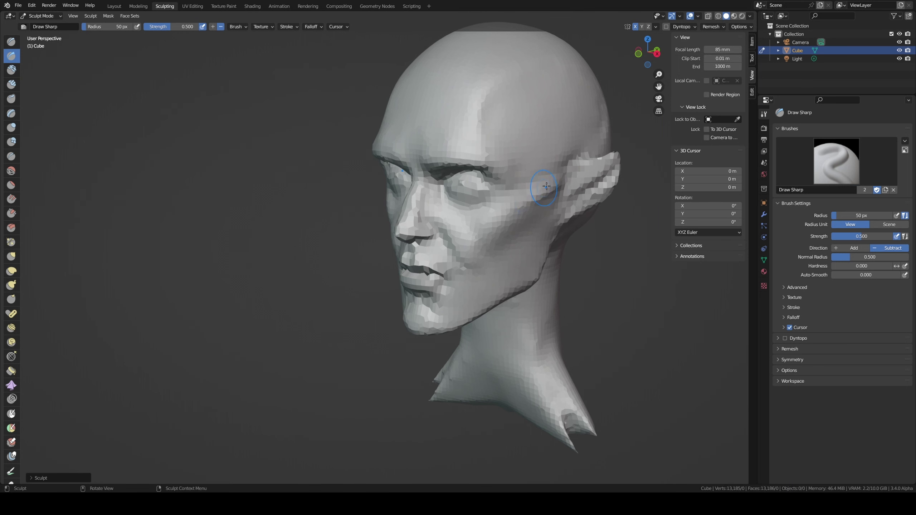
Step: In right side view, Grab the ear region upward into a new shape
key("KP_3")
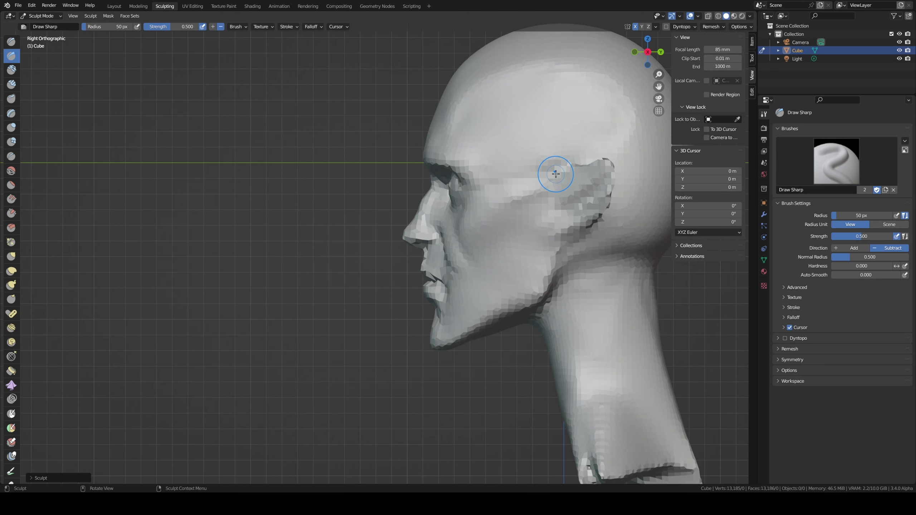
key("g")
mouse_move(557, 207)
left_mouse_down()
mouse_move(573, 213)
mouse_move(579, 230)
mouse_move(569, 230)
left_mouse_up()
mouse_move(568, 229)
middle_mouse_down()
mouse_move(526, 235)
mouse_move(477, 291)
mouse_move(515, 293)
mouse_move(620, 265)
middle_mouse_up()
Step: Carve a sharp crease along the jaw below the ear with Draw Sharp at 56 px
key("f")
left_click(504, 293)
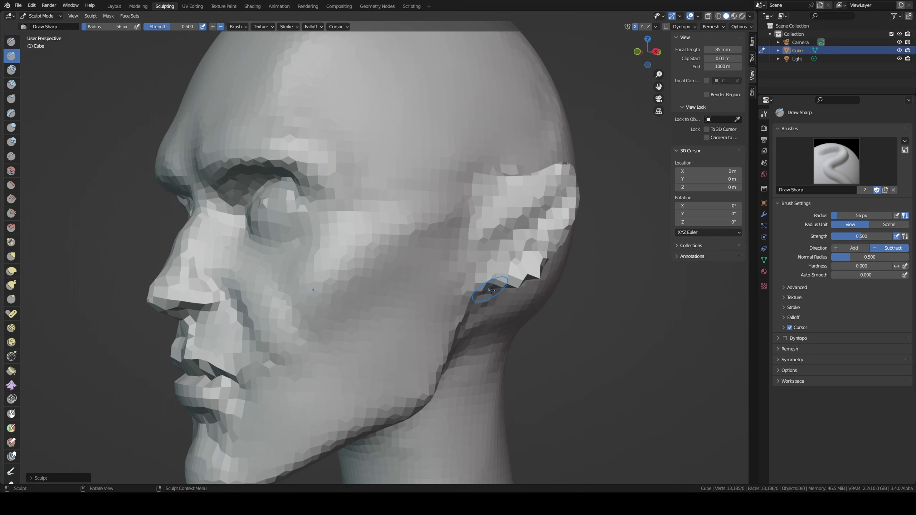
left_click_drag(492, 290, 473, 274)
scroll(405, 219, "down", 3)
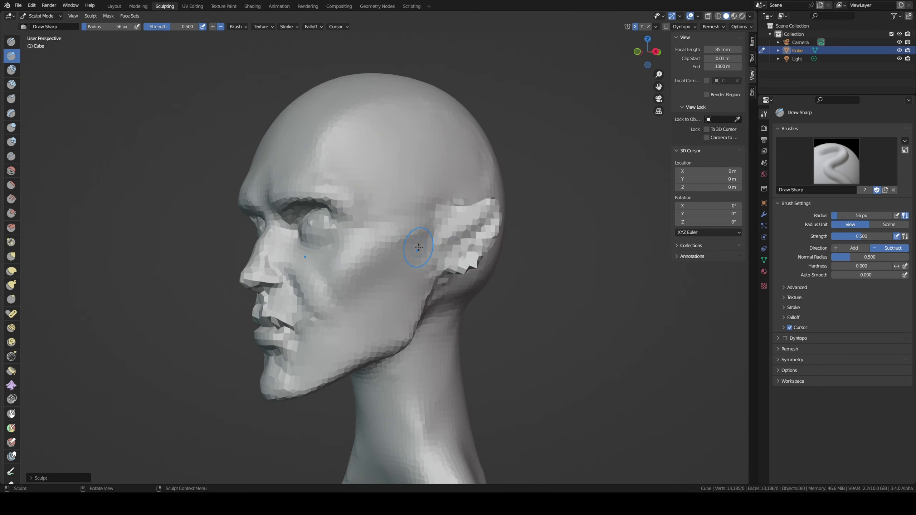
key("KP_3")
Step: With Grab at about 99 px, pull the ear mesh up into a pointed tip
key("g")
key("f")
left_click_drag(394, 267, 395, 277)
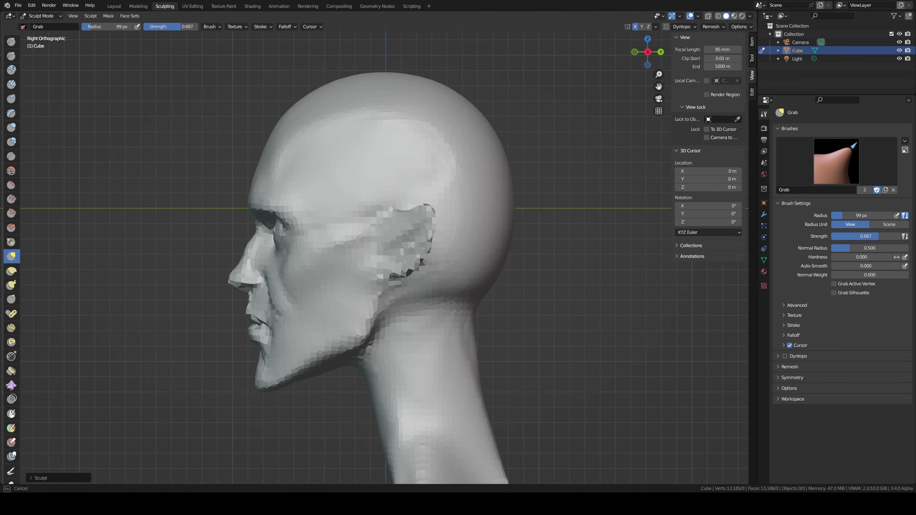
left_click_drag(393, 235, 389, 261)
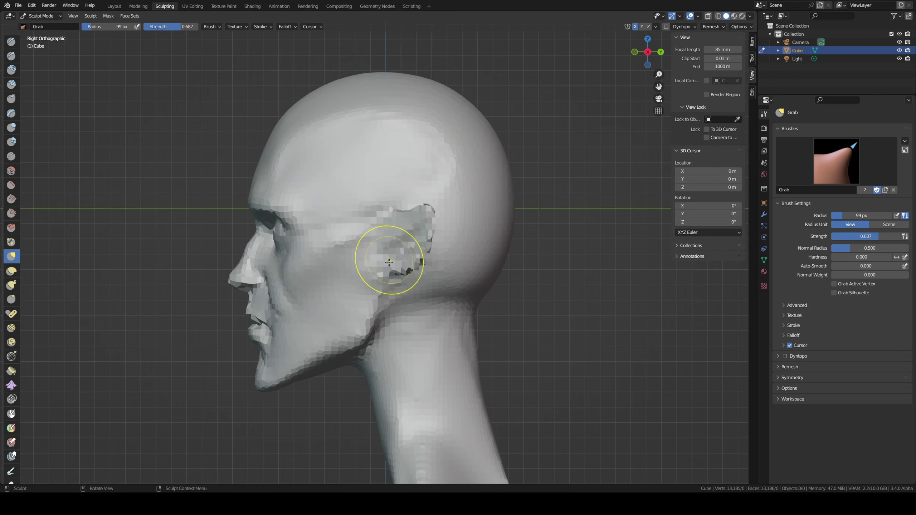
middle_click_drag(388, 261, 399, 252)
mouse_move(398, 252)
left_mouse_down()
mouse_move(396, 282)
mouse_move(453, 229)
left_mouse_up()
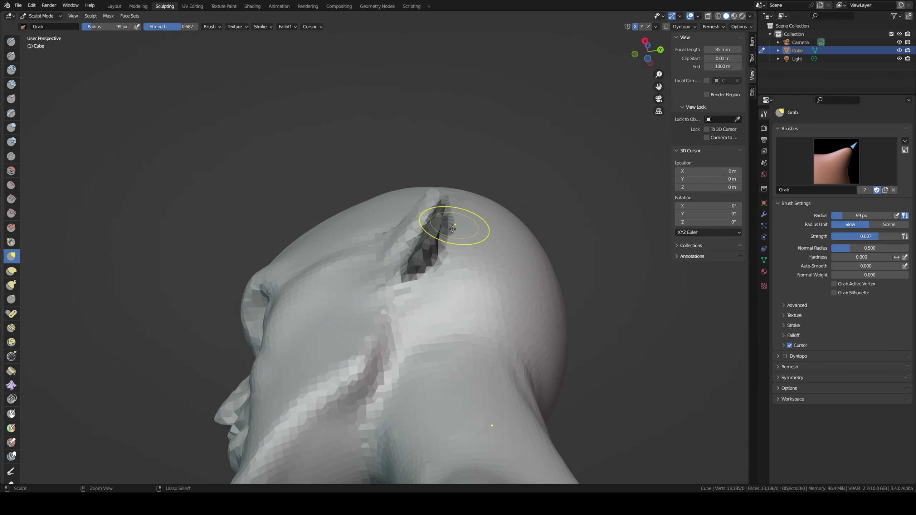
left_click_drag(419, 283, 438, 184)
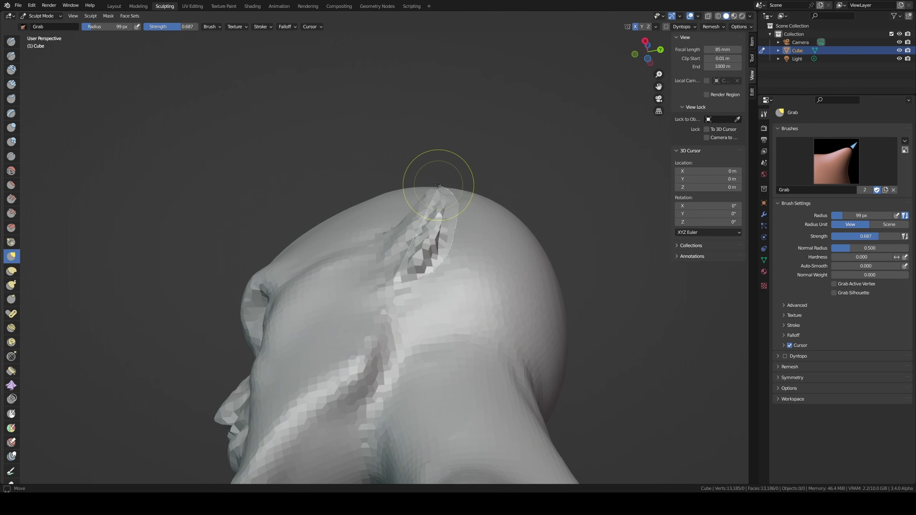
left_click_drag(385, 276, 402, 253)
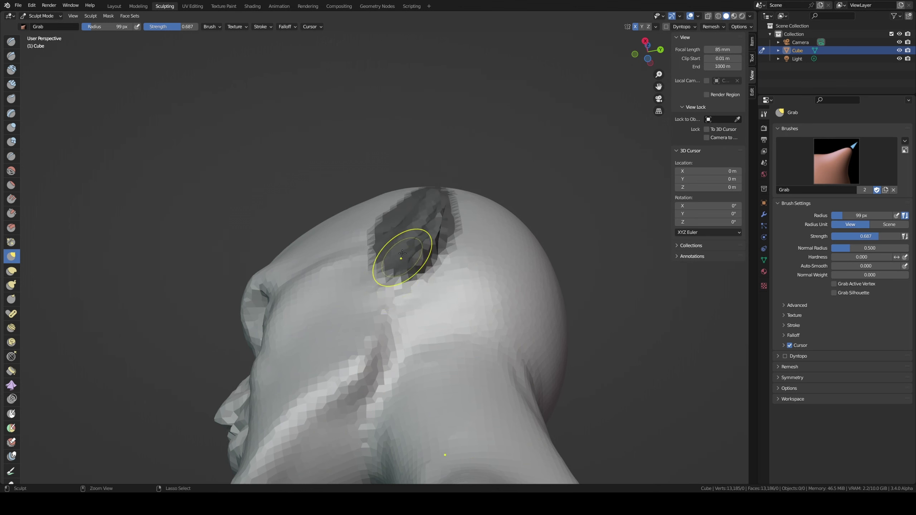
mouse_move(402, 254)
middle_mouse_down()
mouse_move(411, 212)
mouse_move(416, 223)
middle_mouse_up()
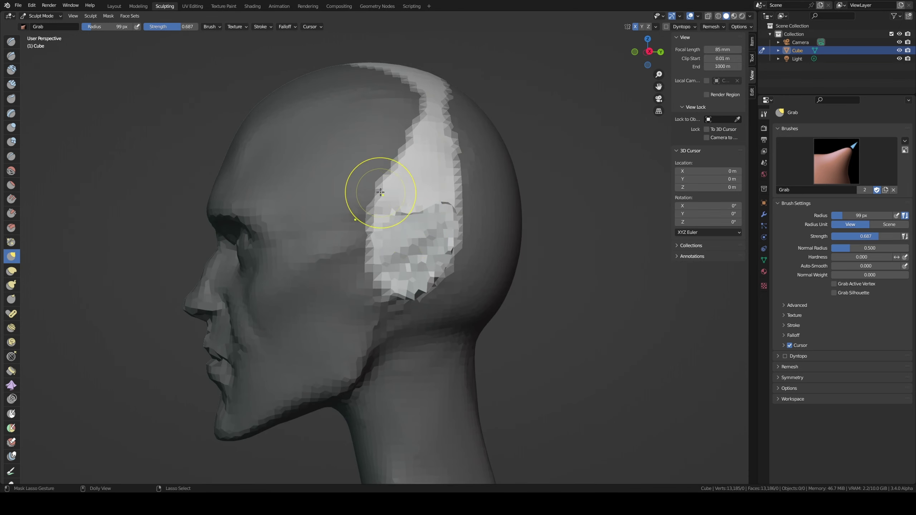
Step: Lasso-mask the head so only the ear is editable, then Grab it into a point at 140 and 84 px
mouse_move(466, 181)
left_mouse_down("ctrl+shift")
mouse_move(383, 192)
mouse_move(366, 170)
mouse_move(343, 205)
left_mouse_up("ctrl+shift")
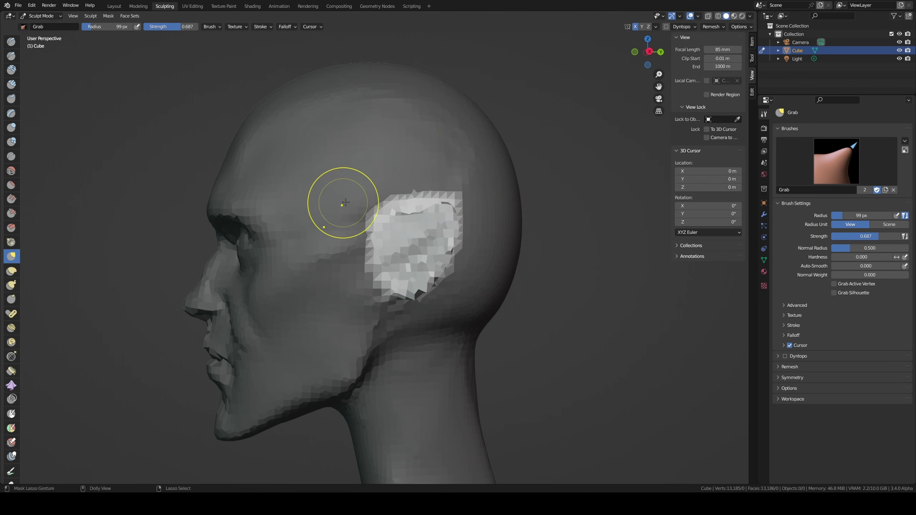
middle_click_drag(343, 204, 403, 226)
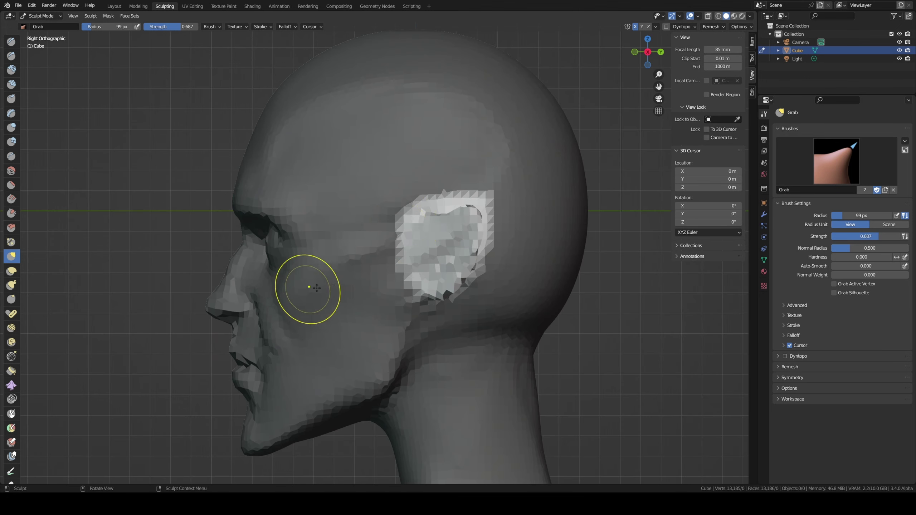
key("f")
mouse_move(424, 287)
left_mouse_down()
mouse_move(434, 308)
mouse_move(474, 293)
left_mouse_up()
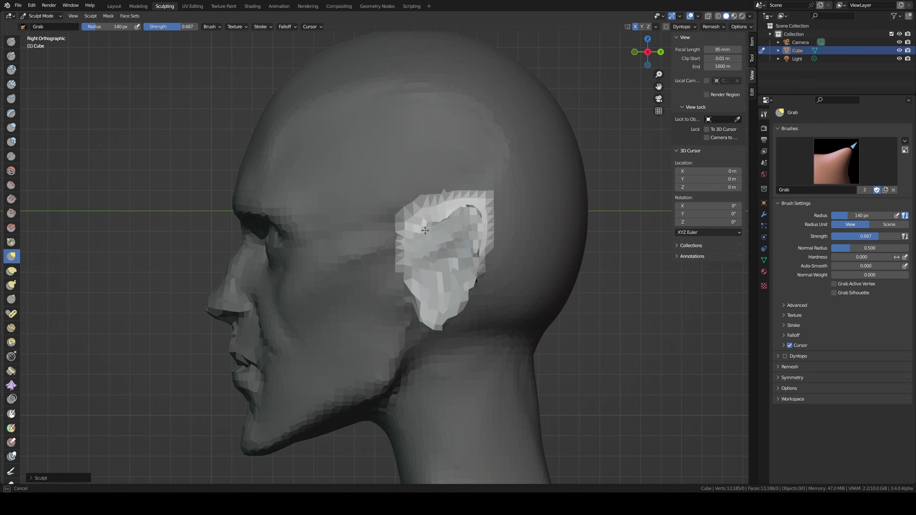
key("f")
left_click(434, 239)
mouse_move(434, 238)
left_mouse_down()
mouse_move(448, 220)
mouse_move(460, 228)
left_mouse_up()
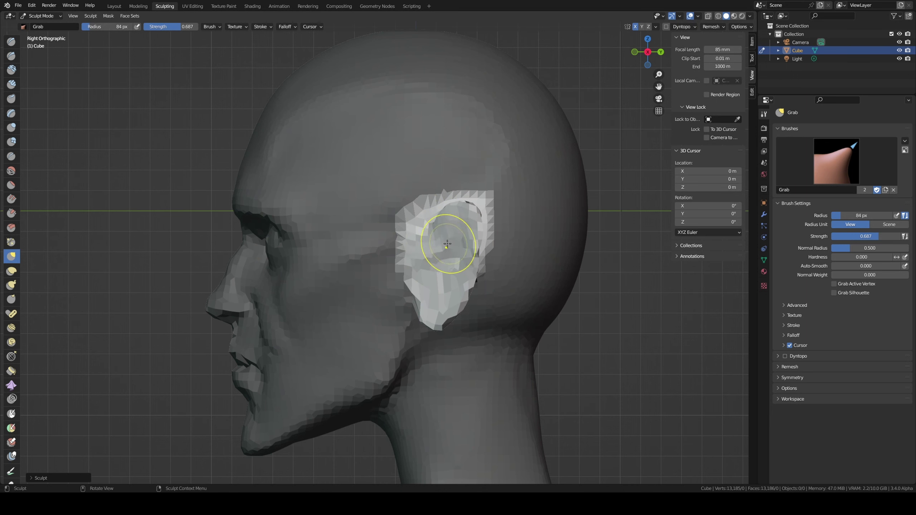
Step: Tuck the earlobe inward at 127 px and puff it out with Inflate/Deflate
middle_click_drag(436, 260, 458, 240)
key("f")
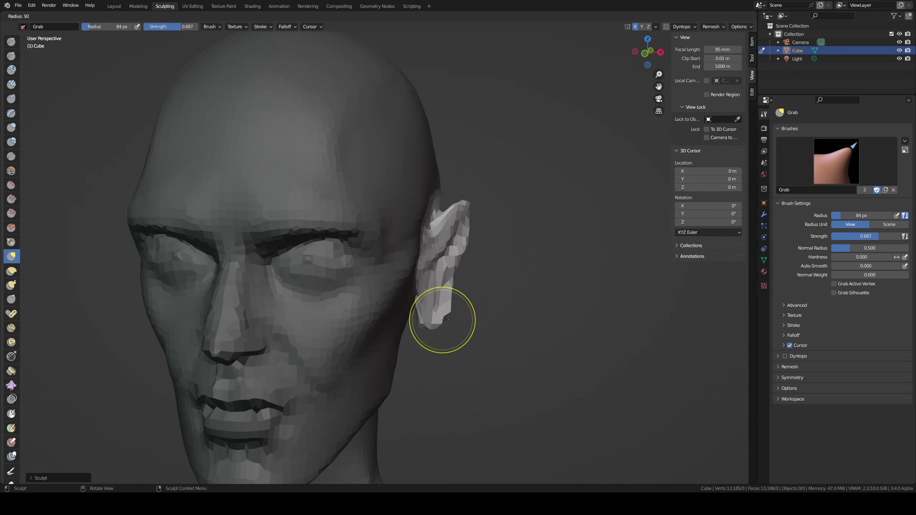
left_click_drag(446, 322, 416, 302)
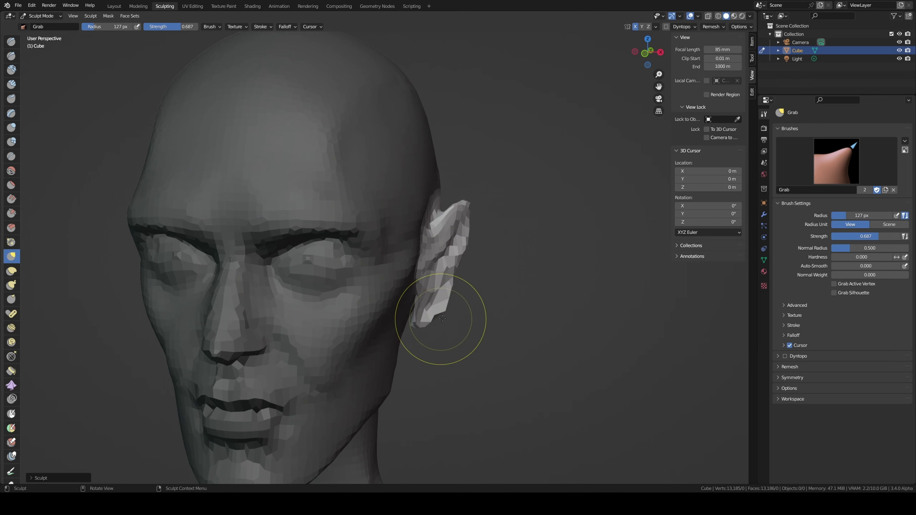
middle_click_drag(443, 291, 434, 296)
key("i")
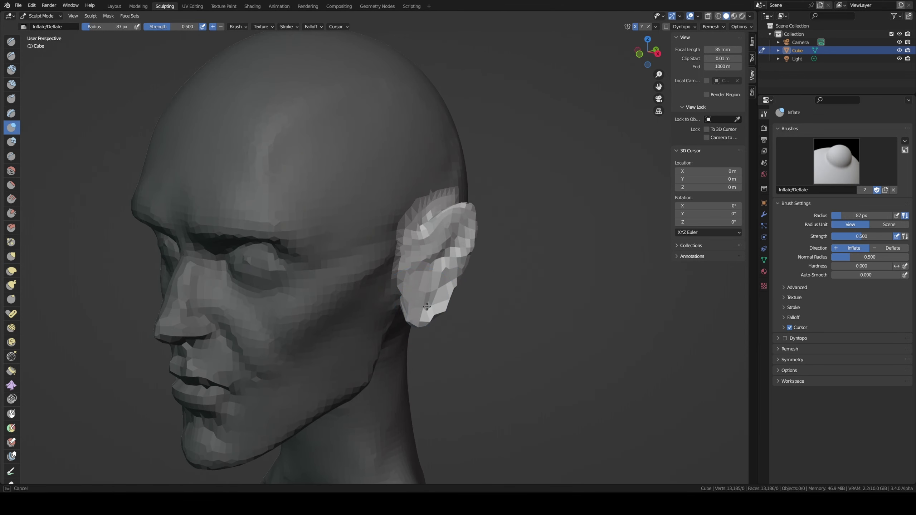
left_click_drag(415, 311, 447, 271)
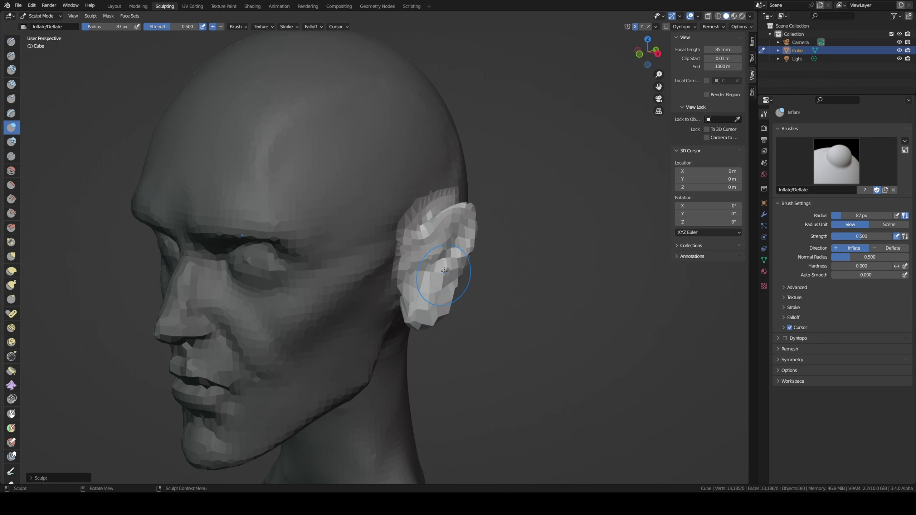
mouse_move(446, 270)
middle_mouse_down()
mouse_move(439, 283)
mouse_move(402, 204)
mouse_move(357, 244)
middle_mouse_up()
left_click(11, 56)
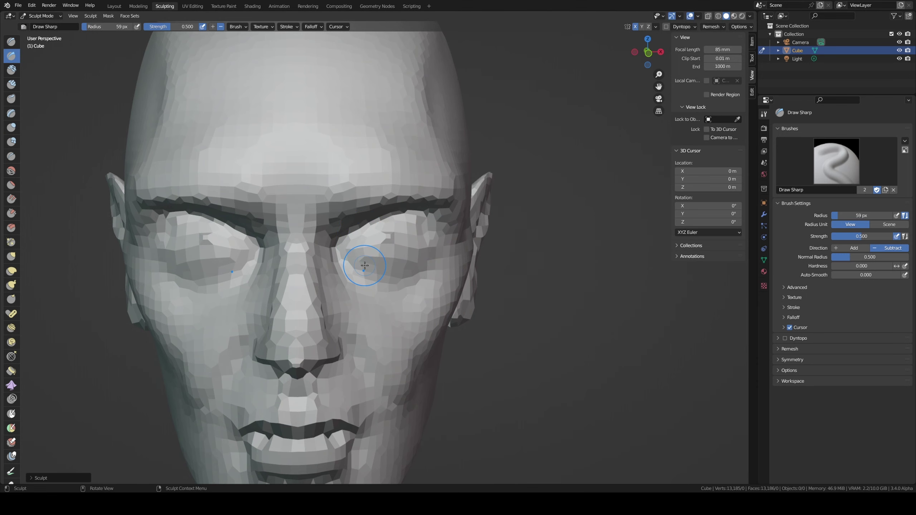
Step: In front view, carve both eye sockets deeper with mirrored strokes and Grab the surrounding area
key("KP_1")
mouse_move(366, 257)
left_mouse_down()
mouse_move(355, 256)
mouse_move(397, 249)
left_mouse_up()
mouse_move(397, 249)
middle_mouse_down()
mouse_move(307, 240)
mouse_move(440, 240)
middle_mouse_up()
key("g")
mouse_move(440, 240)
left_mouse_down()
mouse_move(431, 245)
mouse_move(409, 231)
mouse_move(410, 219)
left_mouse_up()
middle_click_drag(440, 219, 430, 236)
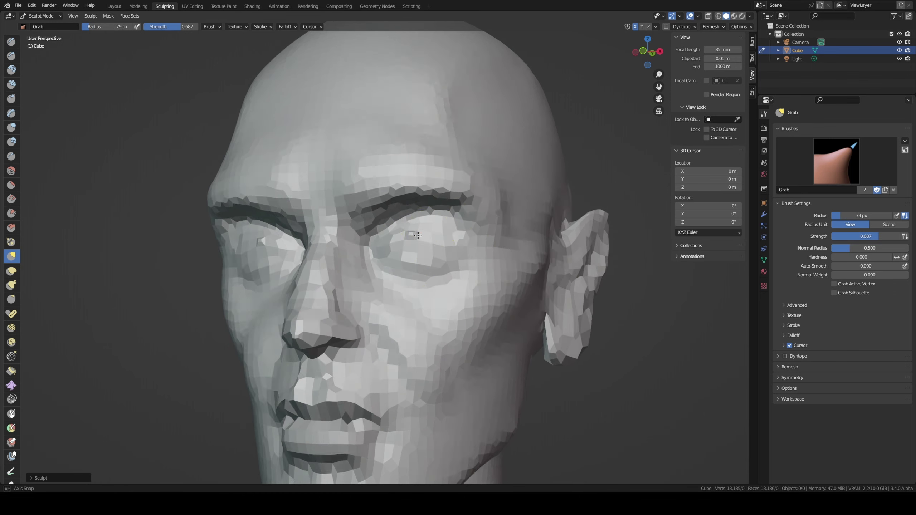
Step: Carve and deepen a sharp crease at the eye corner with Draw Sharp, then set 57 px
key("shift+x")
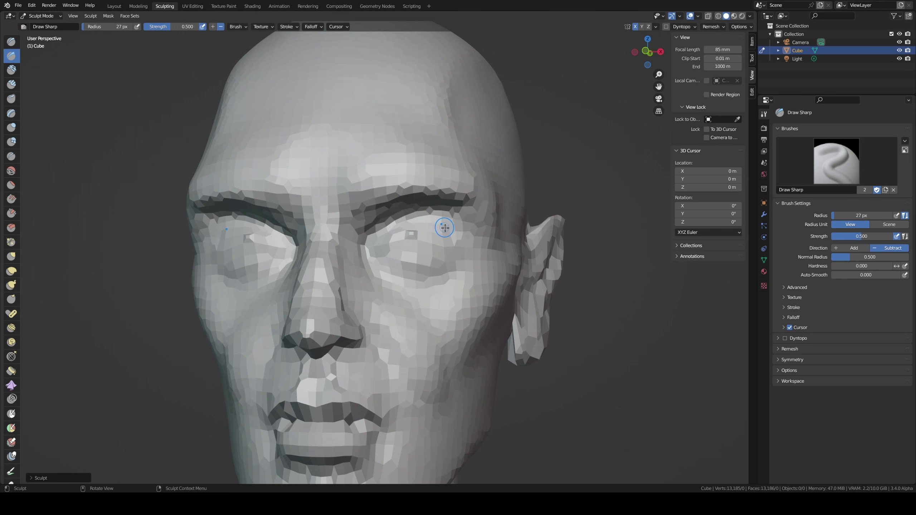
left_click_drag(454, 223, 469, 235)
middle_click_drag(463, 230, 466, 237)
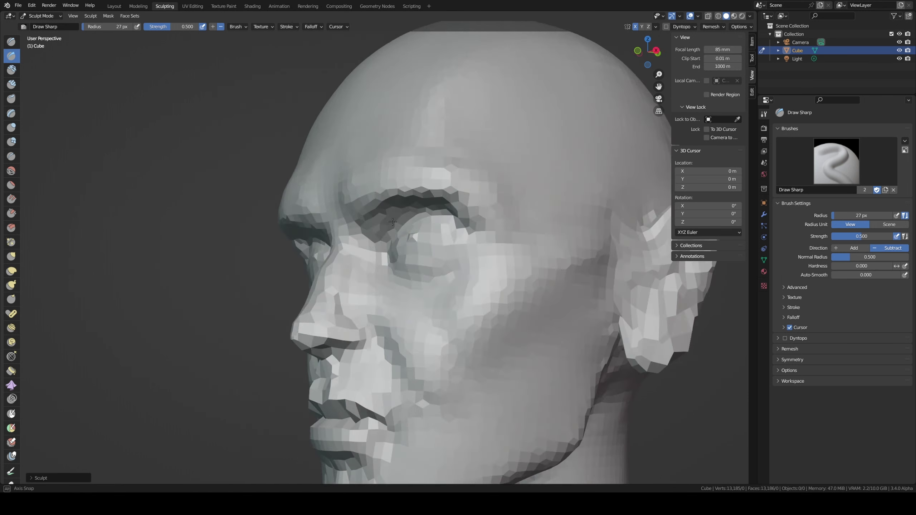
mouse_move(455, 225)
left_mouse_down()
mouse_move(470, 242)
mouse_move(449, 249)
left_mouse_up()
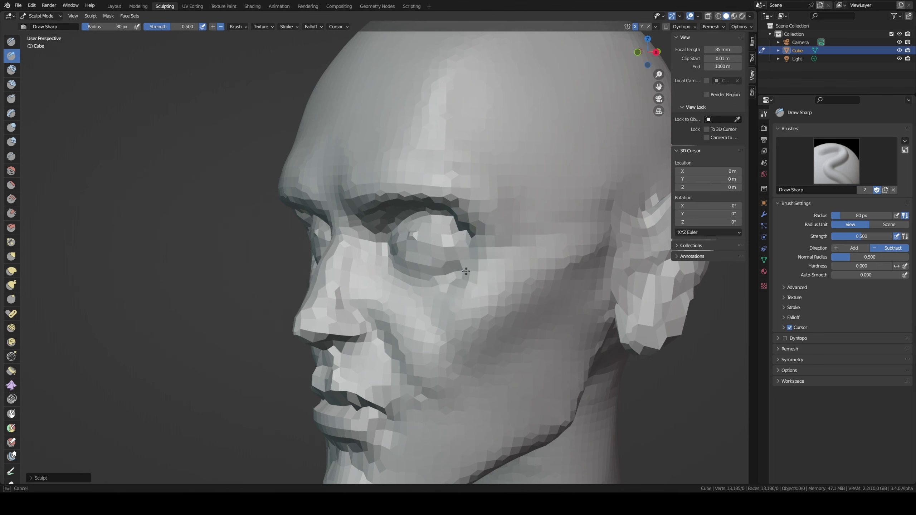
mouse_move(448, 249)
middle_mouse_down()
mouse_move(443, 269)
mouse_move(409, 248)
middle_mouse_up()
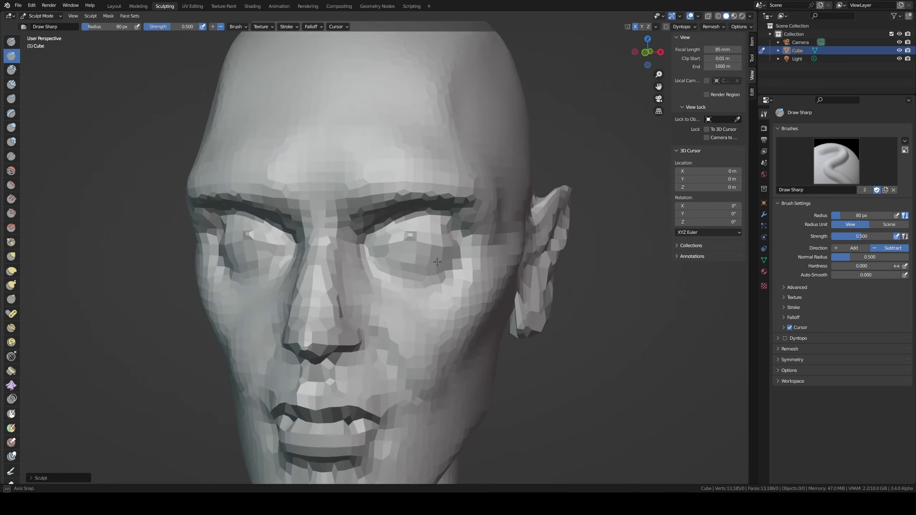
key("f")
left_click(404, 249)
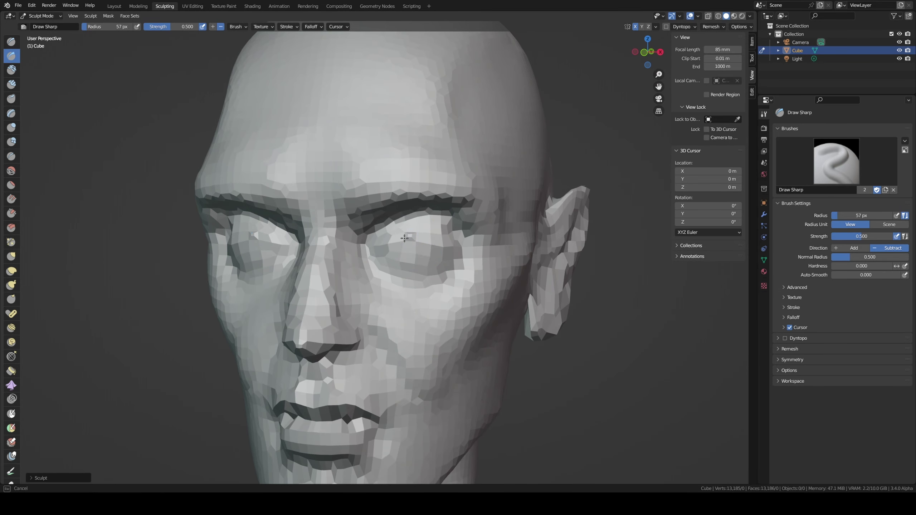
Step: Inspect the left side of the head, then set Grab to 72 px in front view
mouse_move(404, 249)
middle_mouse_down()
mouse_move(359, 234)
mouse_move(365, 261)
middle_mouse_up()
scroll(359, 234, "down", 5)
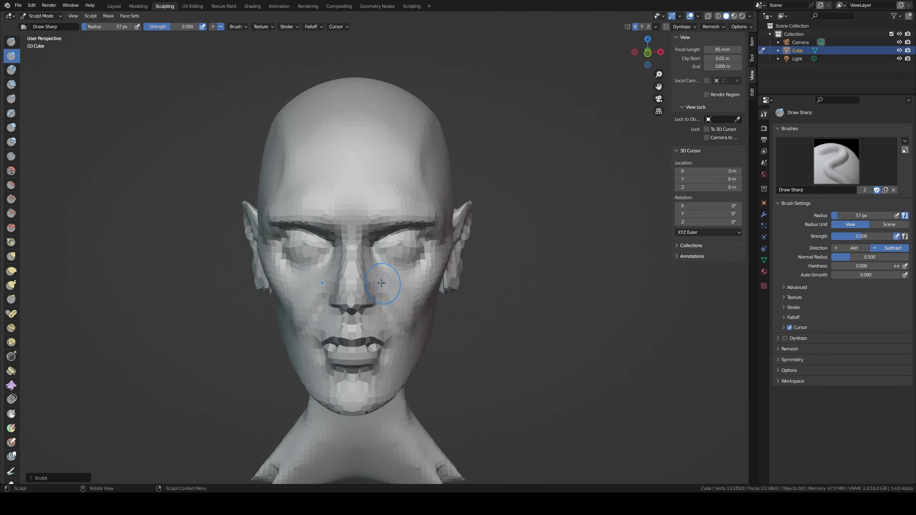
scroll(365, 261, "up", 1)
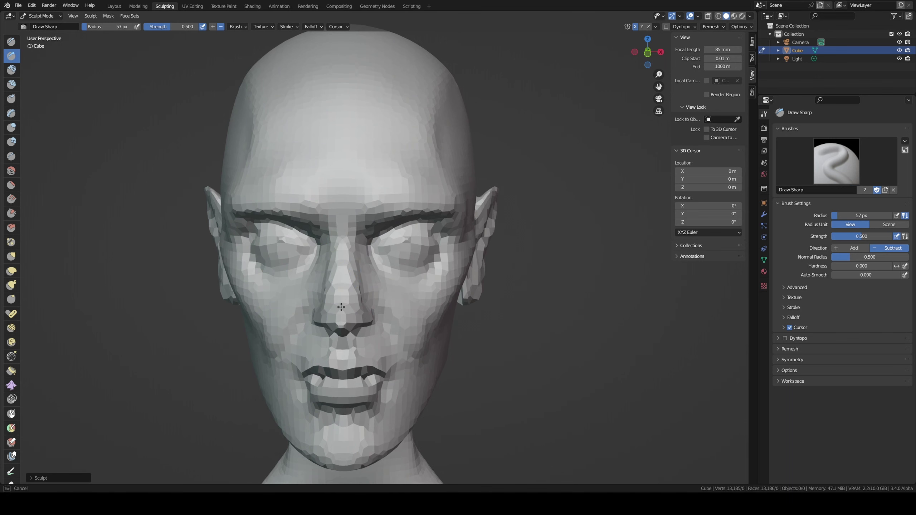
middle_click_drag(341, 307, 368, 318)
key("g")
key("f")
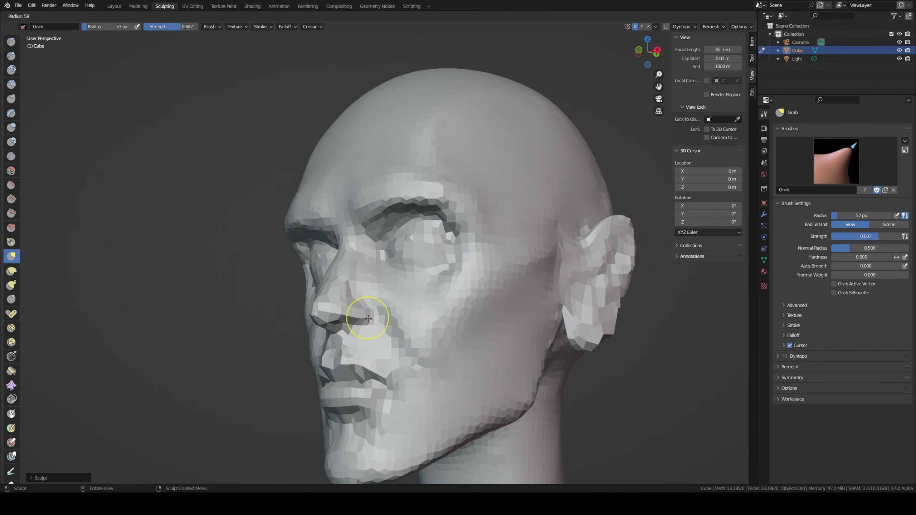
left_click(369, 318)
key("KP_1")
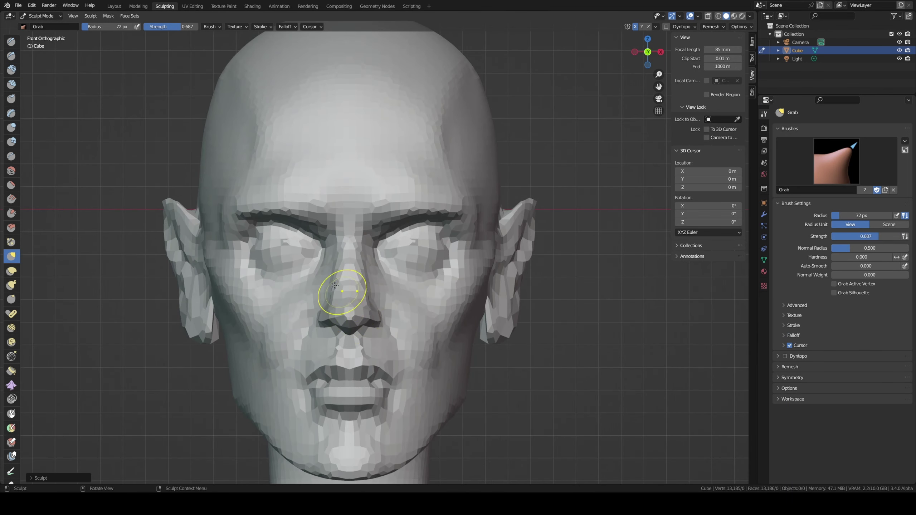
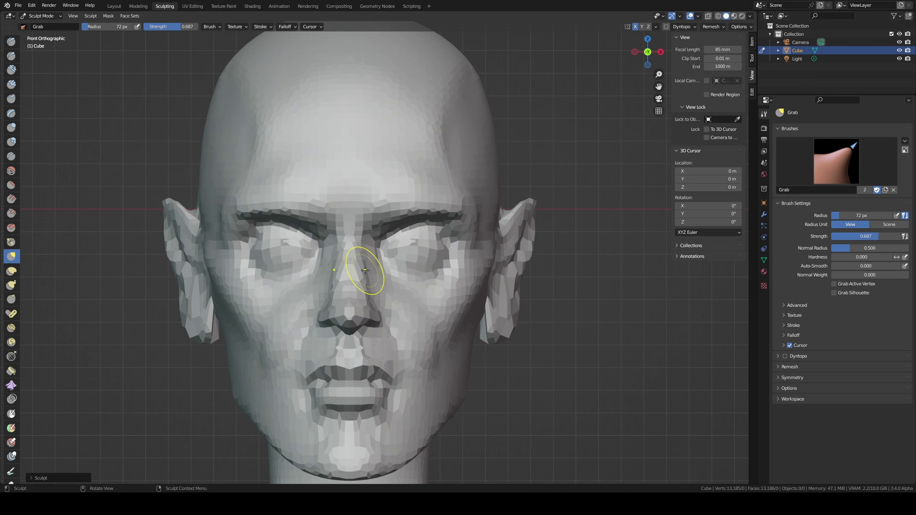
Step: Pull the side of the nose into shape with an 85 px Grab brush
key("f")
left_click(373, 287)
left_click_drag(373, 287, 375, 277)
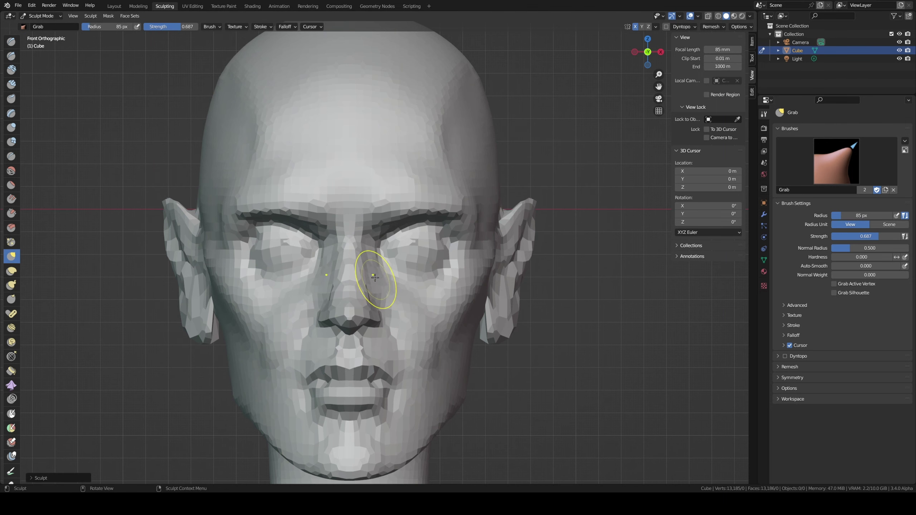
middle_click_drag(372, 260, 374, 288)
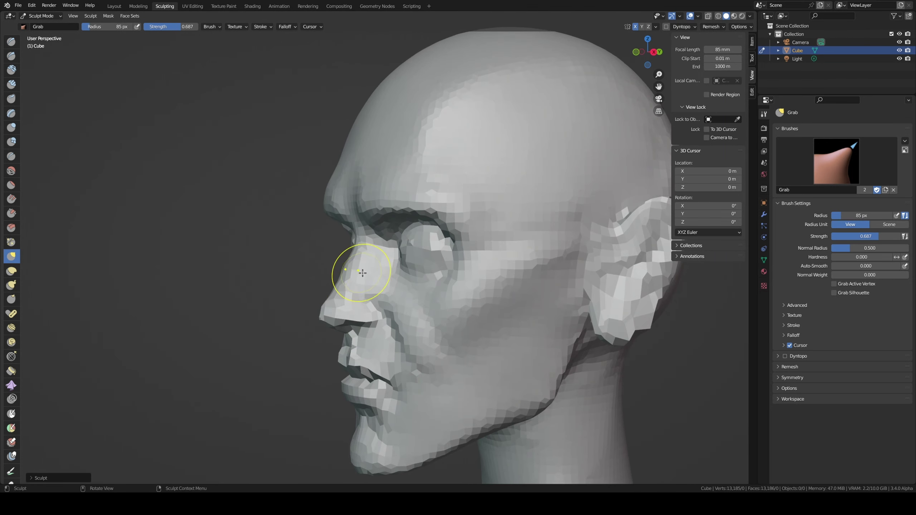
Step: Switch to the Scrape brush at 67 px and orbit around the head
key("shift+t")
key("f")
left_click(368, 290)
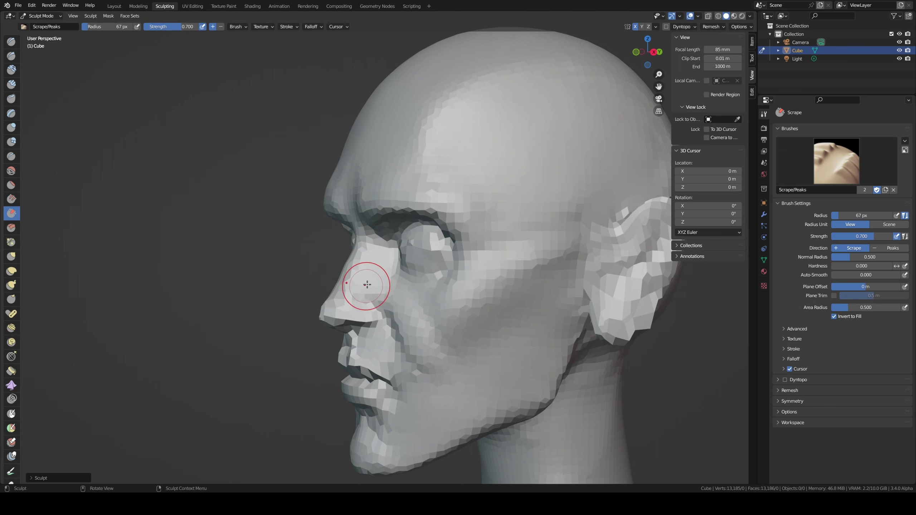
mouse_move(364, 287)
middle_mouse_down()
mouse_move(403, 252)
mouse_move(416, 269)
middle_mouse_up()
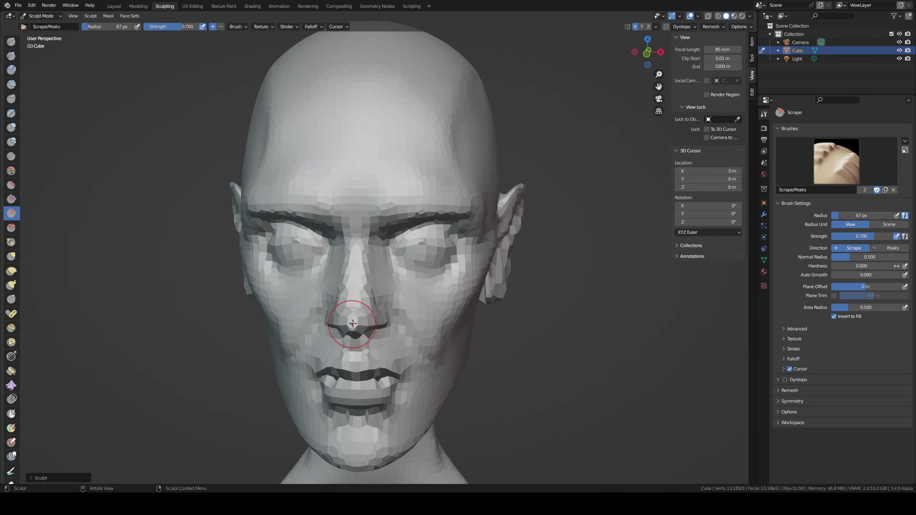
mouse_move(350, 311)
middle_mouse_down()
mouse_move(314, 254)
mouse_move(363, 270)
middle_mouse_up()
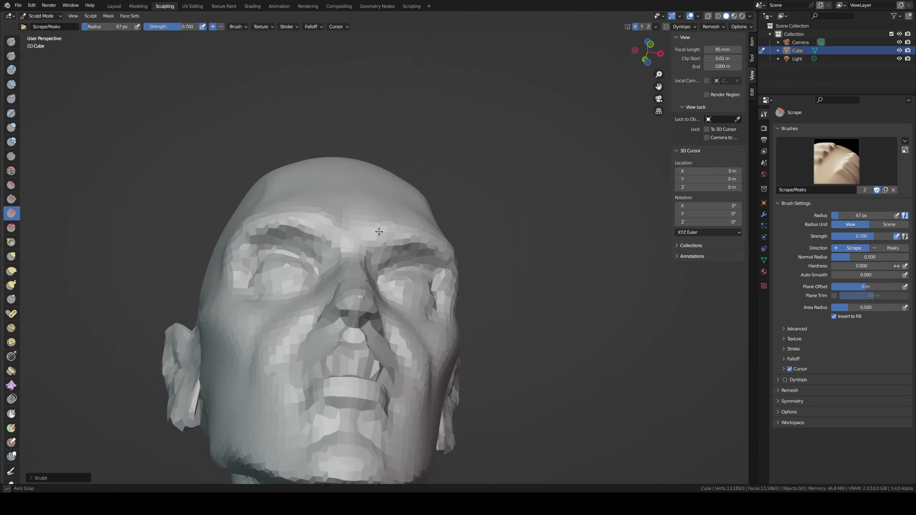
Step: Briefly inspect the nose in Edit Mode, then return to Sculpt Mode
key("Tab")
scroll(362, 270, "up", 5)
mouse_move(363, 270)
middle_mouse_down()
mouse_move(288, 267)
mouse_move(350, 309)
mouse_move(368, 287)
middle_mouse_up()
key("Tab")
scroll(289, 267, "down", 5)
scroll(350, 309, "down", 3)
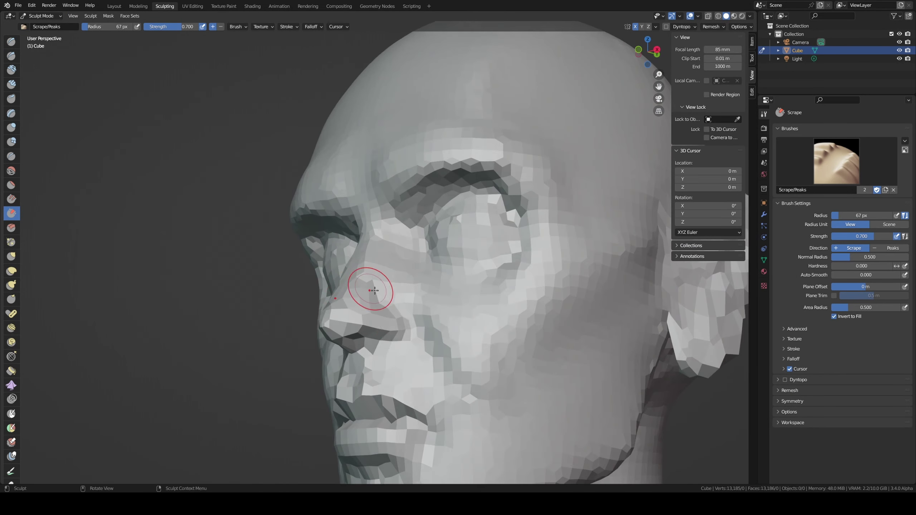
Step: Reshape the nose with a 96 px Grab brush and check it from the front
key("g")
key("f")
left_click(399, 346)
left_click_drag(399, 346, 404, 341)
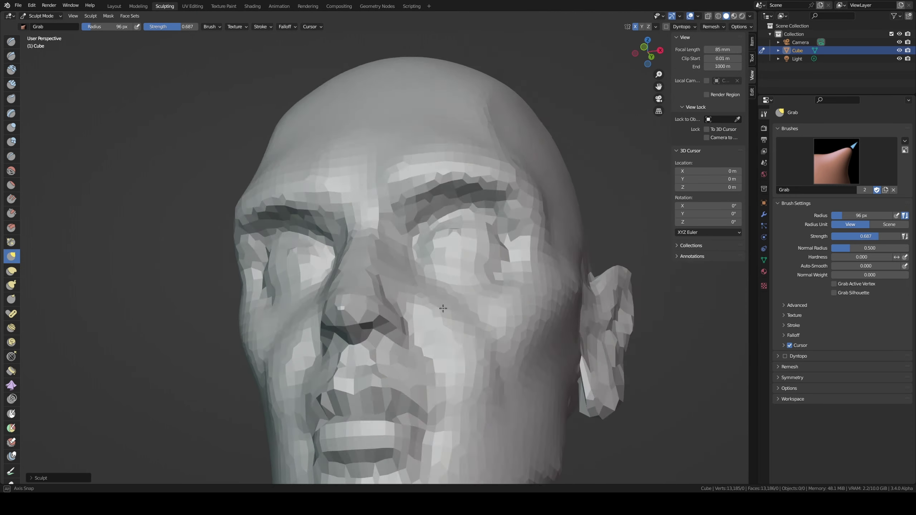
mouse_move(404, 341)
middle_mouse_down()
mouse_move(413, 329)
mouse_move(404, 325)
middle_mouse_up()
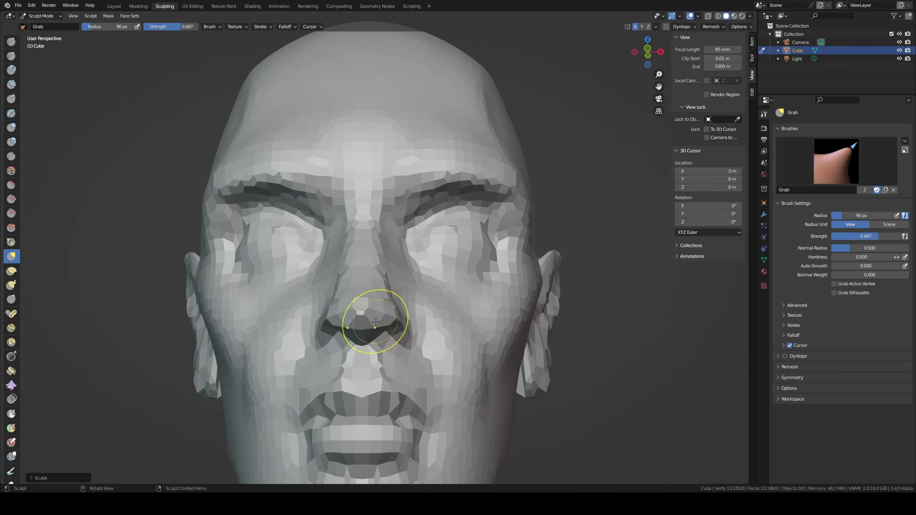
mouse_move(369, 336)
middle_mouse_down()
mouse_move(404, 367)
mouse_move(365, 337)
mouse_move(402, 324)
mouse_move(347, 346)
mouse_move(371, 322)
mouse_move(345, 348)
mouse_move(421, 347)
mouse_move(344, 371)
middle_mouse_up()
Step: Shrink the brush to 78 px and zoom in and out on the face
key("f")
left_click(361, 337)
scroll(402, 324, "up", 3)
scroll(328, 365, "down", 5)
scroll(370, 321, "down", 2)
scroll(345, 348, "up", 2)
scroll(401, 327, "down", 3)
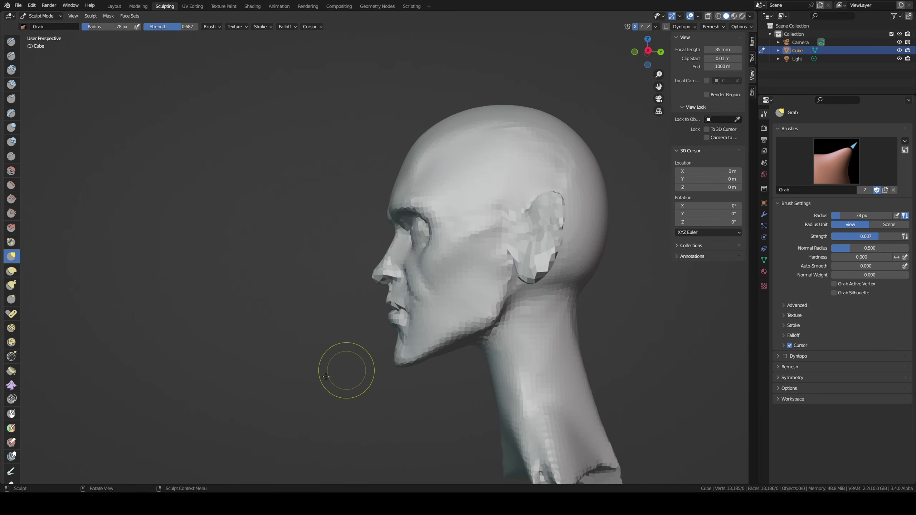
Step: Pull the chin from the right side view, enlarging the Grab brush to 98 px
key("KP_3")
left_click_drag(424, 335, 409, 368)
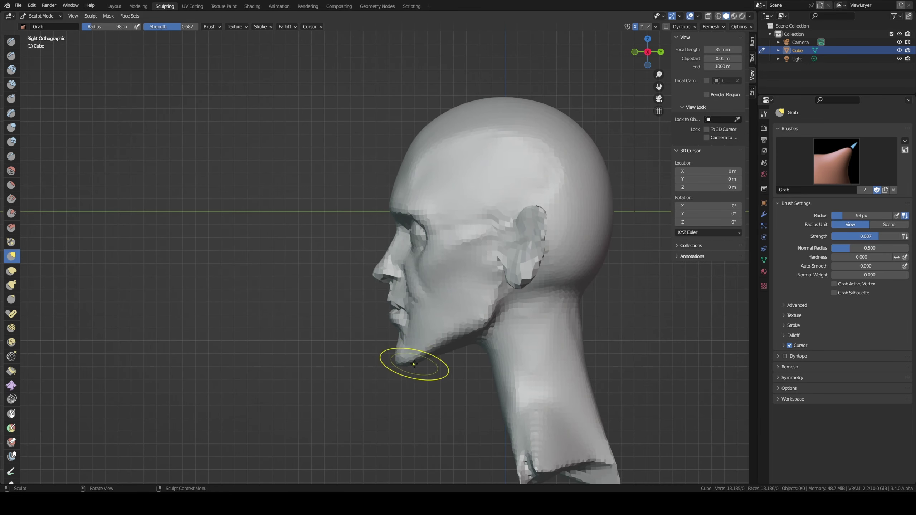
key("f")
left_click(411, 348)
scroll(411, 348, "up", 2)
scroll(403, 306, "up", 2)
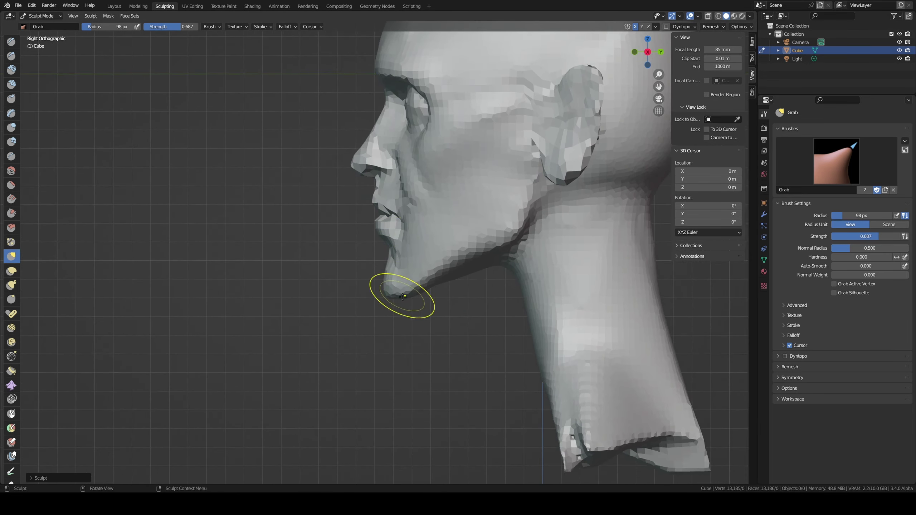
middle_click_drag(394, 296, 425, 317)
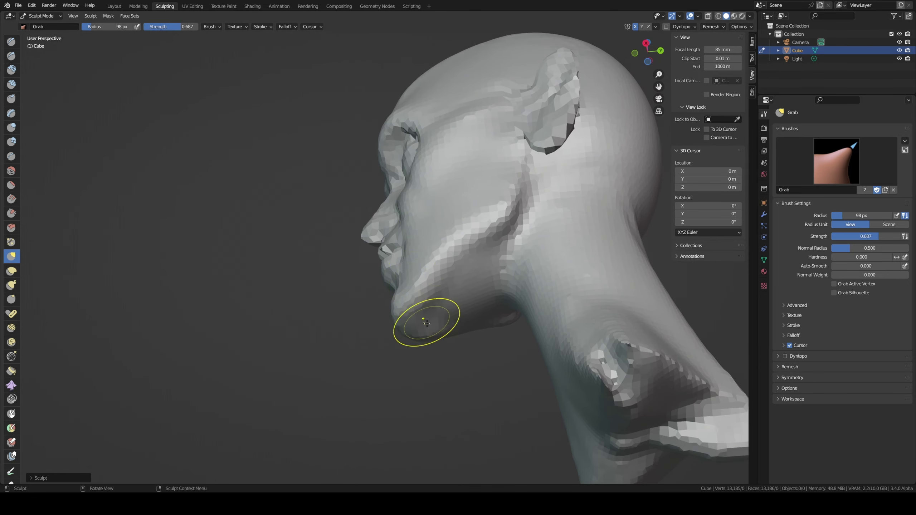
Step: Enlarge the brush to 124 px, then set up the Inflate brush at 93 px
key("f")
left_click(422, 320)
key("shift+t")
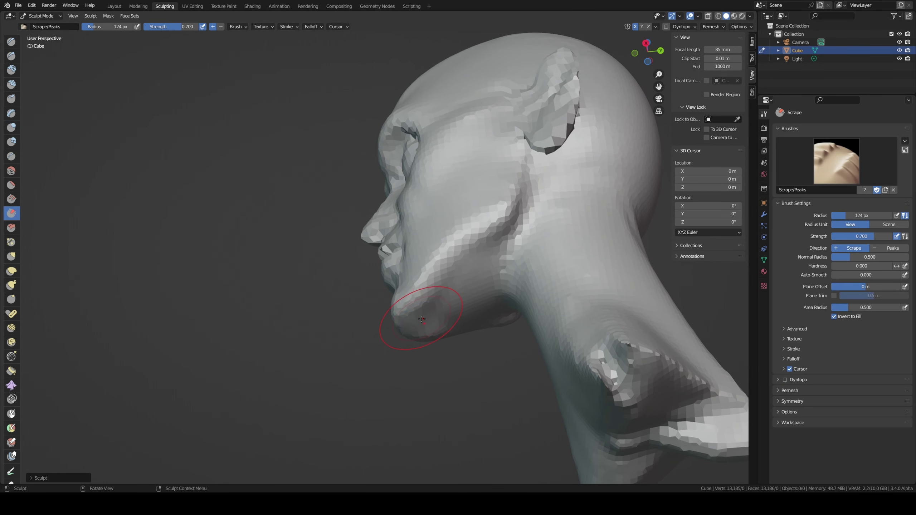
key("i")
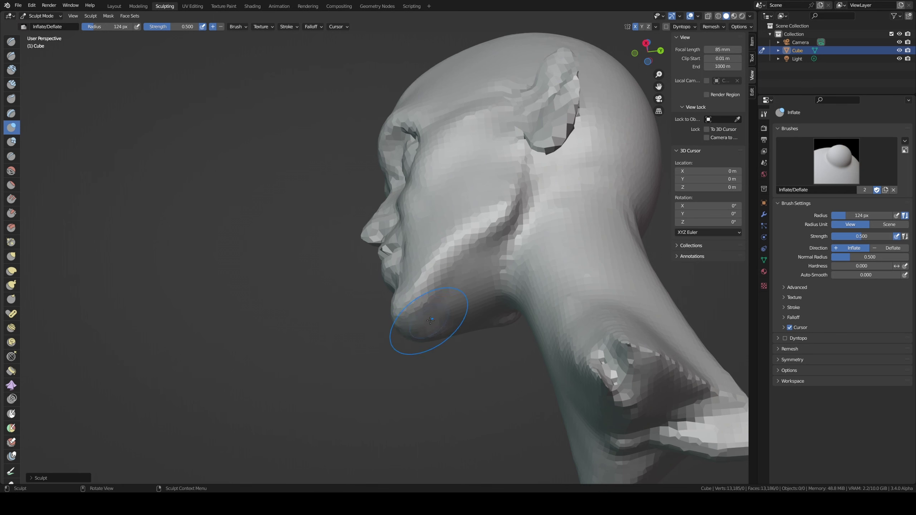
key("f")
left_click(411, 322)
middle_click_drag(420, 333, 419, 307)
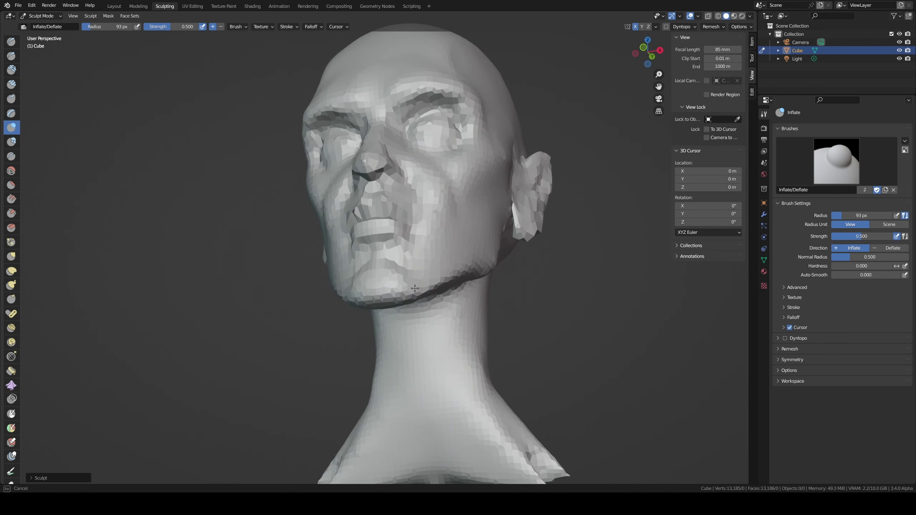
middle_click_drag(419, 303, 420, 276)
Step: Carve a crease along the jawline with a 71 px Draw Sharp brush
key("g")
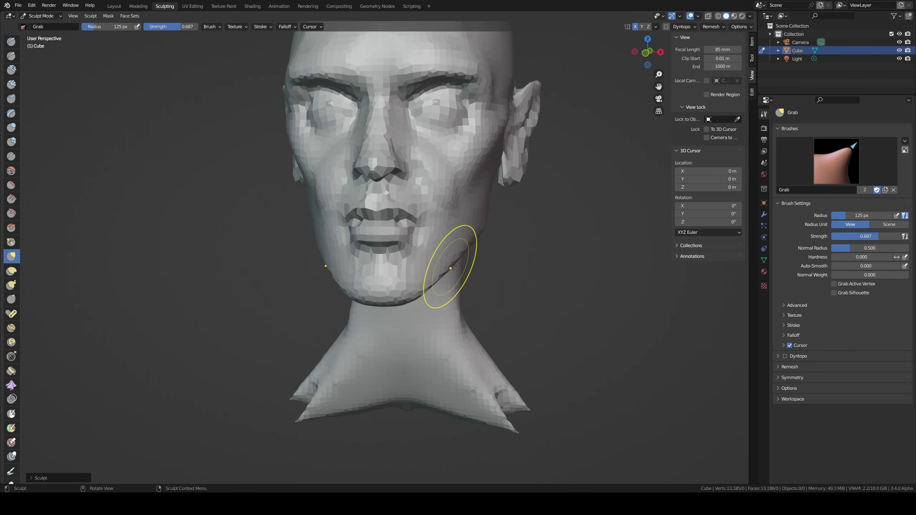
middle_click_drag(460, 270, 409, 282)
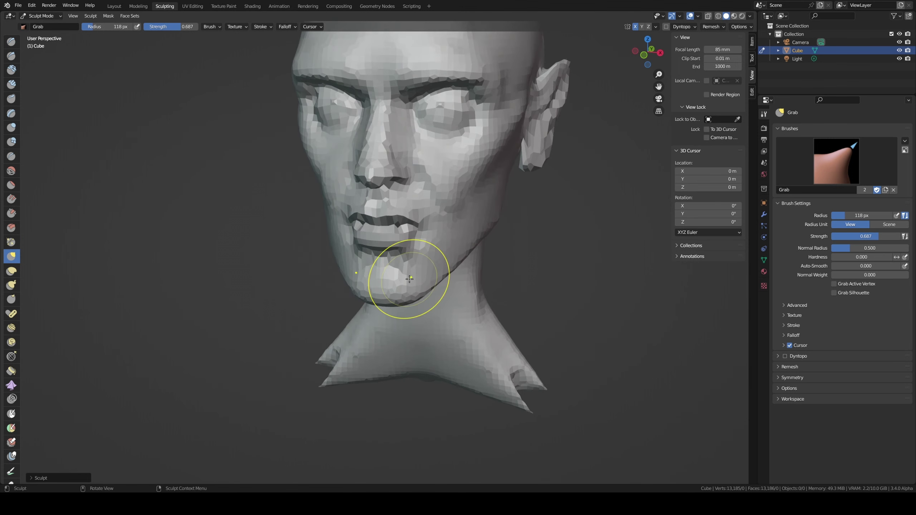
key("shift+space")
key("f")
left_click(395, 271)
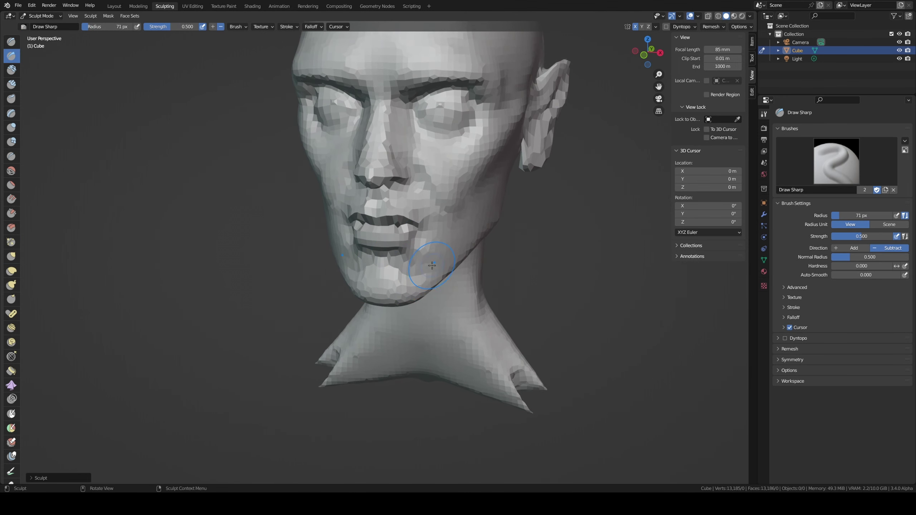
left_click_drag(420, 277, 428, 264, "ctrl")
middle_click_drag(424, 262, 404, 258)
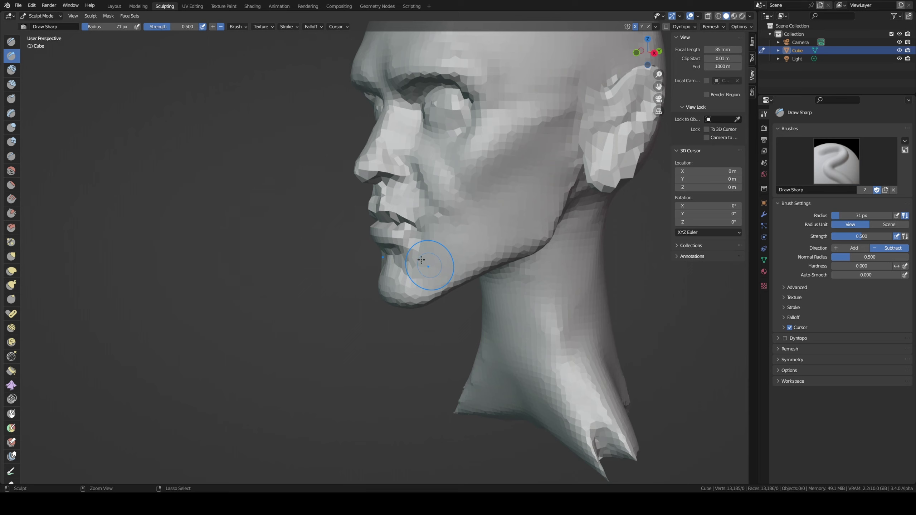
mouse_move(451, 289)
middle_mouse_down()
mouse_move(392, 299)
mouse_move(431, 310)
mouse_move(429, 303)
middle_mouse_up()
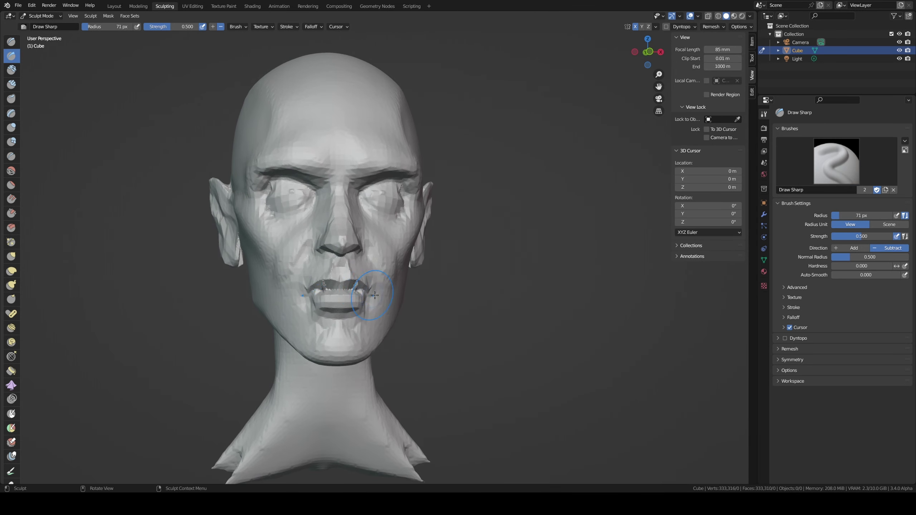
Step: Check the symmetry options and carve detail around the eye and cheek
left_click(655, 27)
middle_click_drag(267, 224, 295, 224)
scroll(467, 209, "up", 3)
middle_click_drag(467, 208, 491, 169)
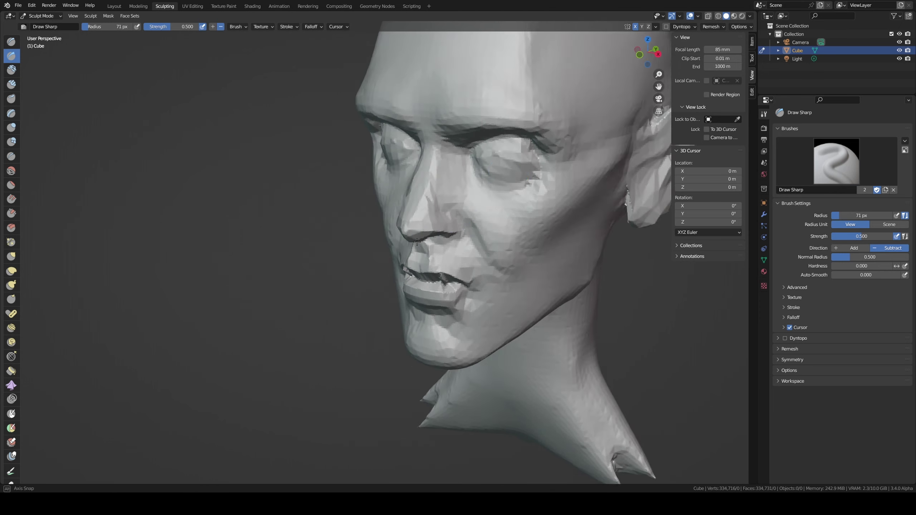
mouse_move(469, 180)
left_mouse_down()
mouse_move(505, 159)
mouse_move(490, 165)
mouse_move(532, 184)
mouse_move(497, 214)
left_mouse_up()
middle_click_drag(497, 214, 490, 247)
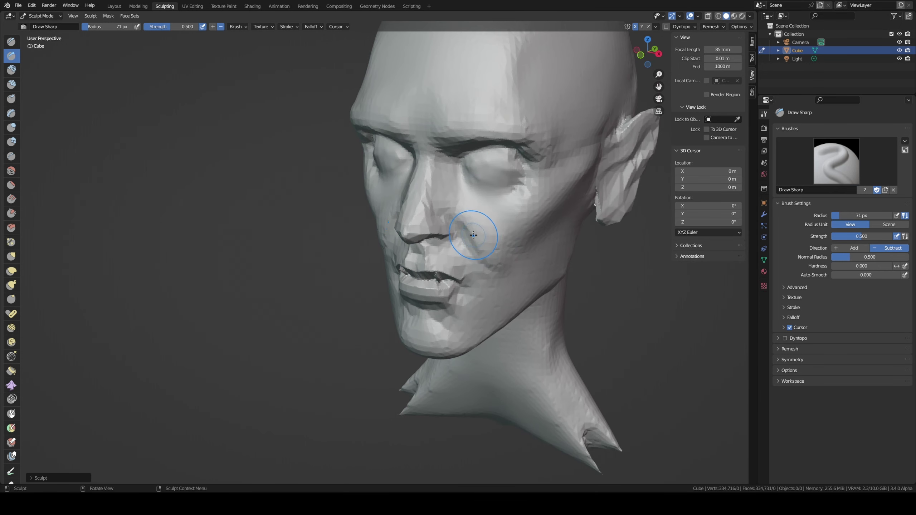
Step: Enlarge the brush to 104 px and save the sculpt as head1.blend
key("f")
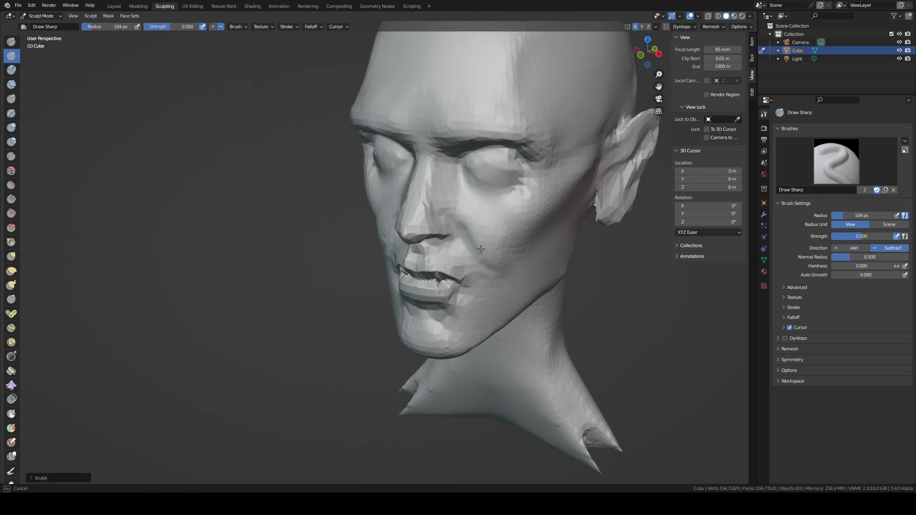
left_click(477, 335)
key("ctrl+s")
middle_click_drag(465, 234, 464, 245)
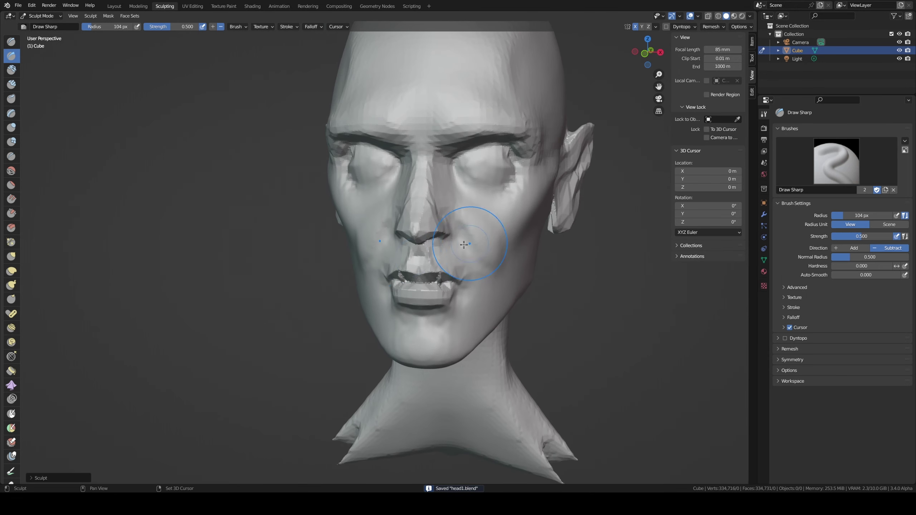
Step: Smooth the upper-lip crease and sculpt beside the nose at 58 px, then set radius to 143 px
key("f")
left_click(411, 260)
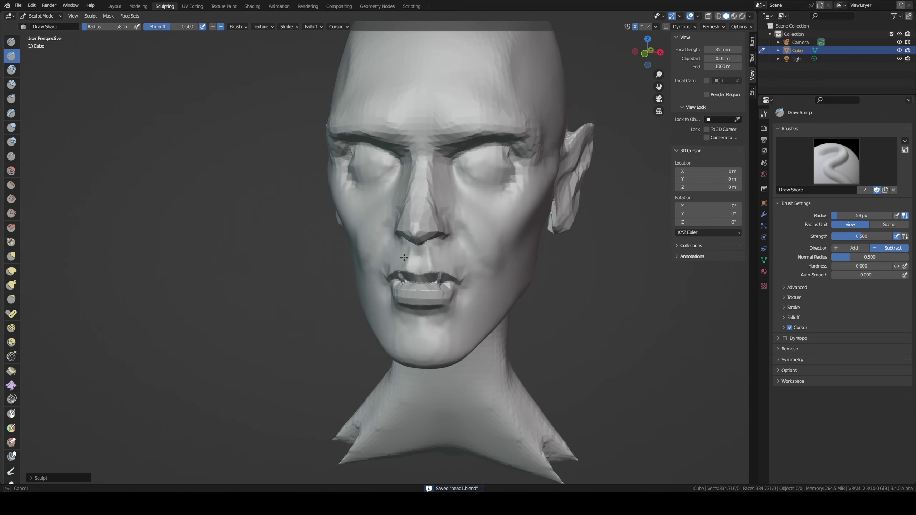
left_click_drag(396, 277, 399, 279)
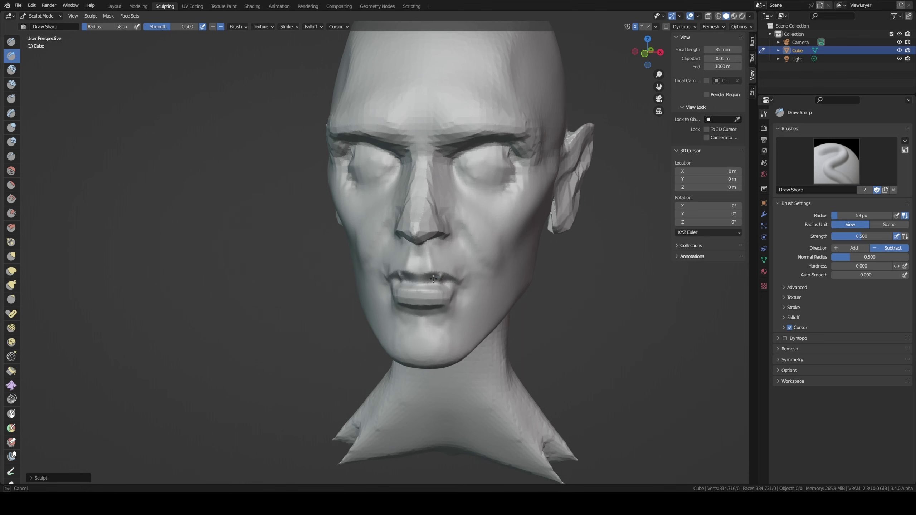
middle_click_drag(433, 278, 419, 151)
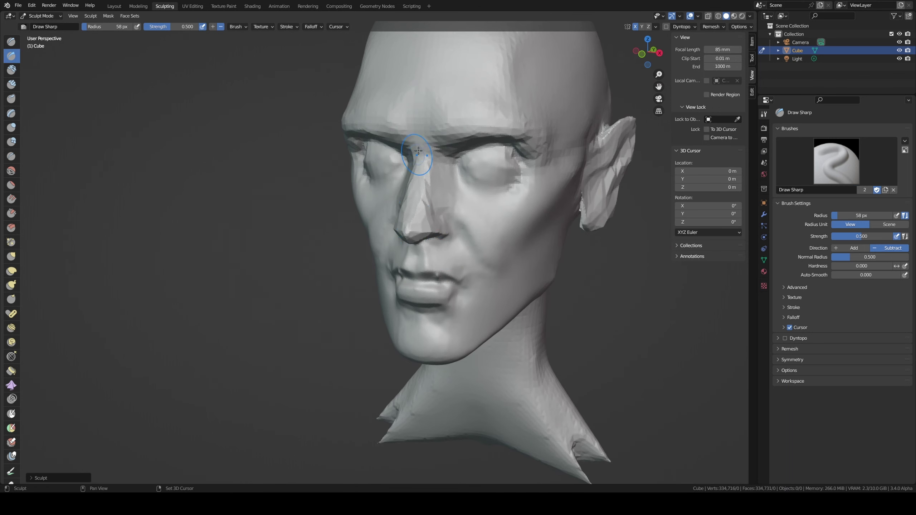
left_click_drag(419, 151, 434, 214)
left_click_drag(432, 181, 416, 218)
mouse_move(448, 209)
middle_mouse_down()
mouse_move(417, 174)
mouse_move(452, 240)
middle_mouse_up()
left_click_drag(451, 238, 452, 240)
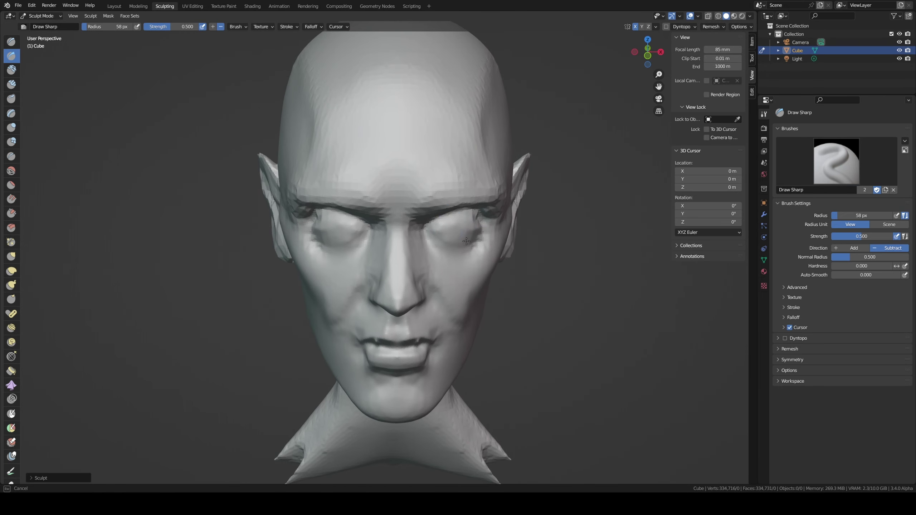
key("f")
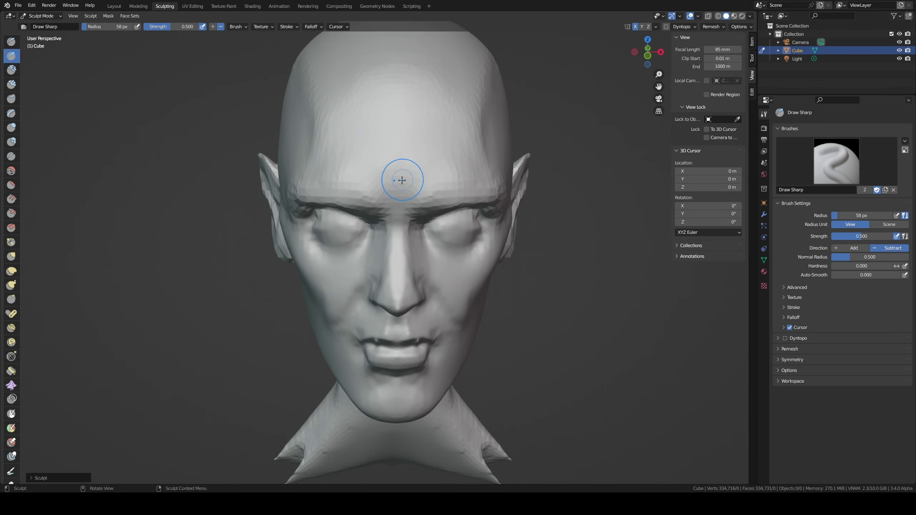
left_click(285, 192)
Step: Enlarge the brush to 153 px and sculpt a small stroke on the neck
middle_click_drag(286, 210, 315, 230)
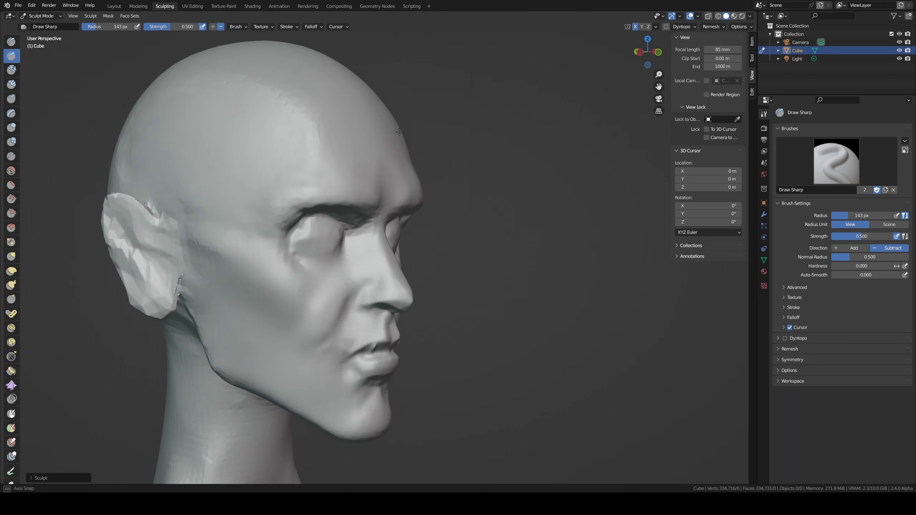
key("f")
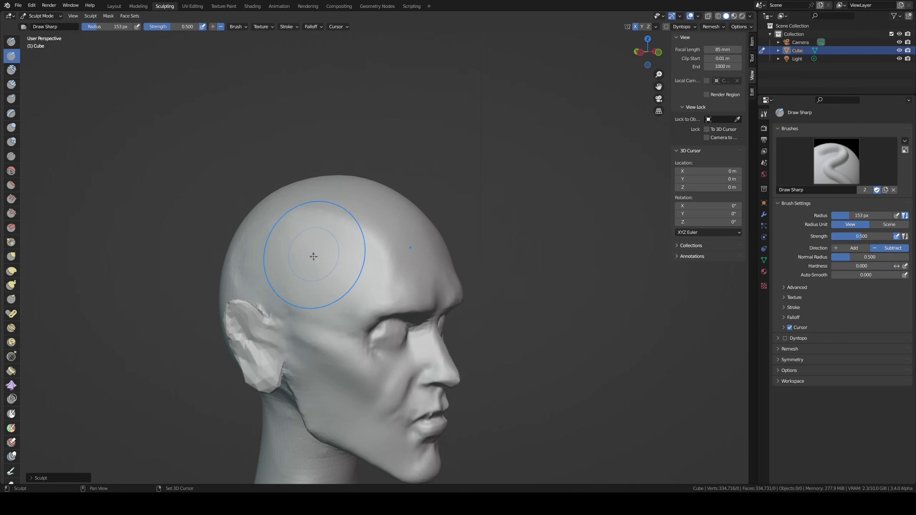
middle_click_drag(297, 252, 272, 251)
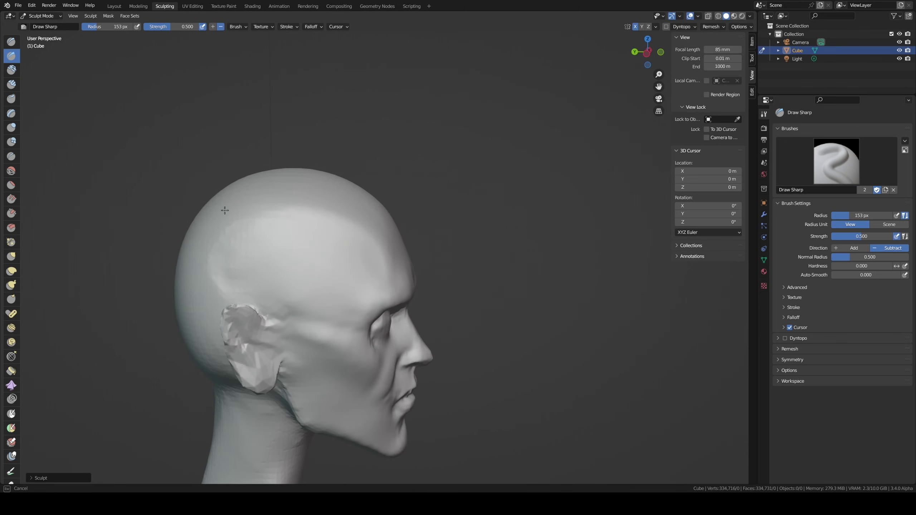
middle_click_drag(225, 210, 250, 191)
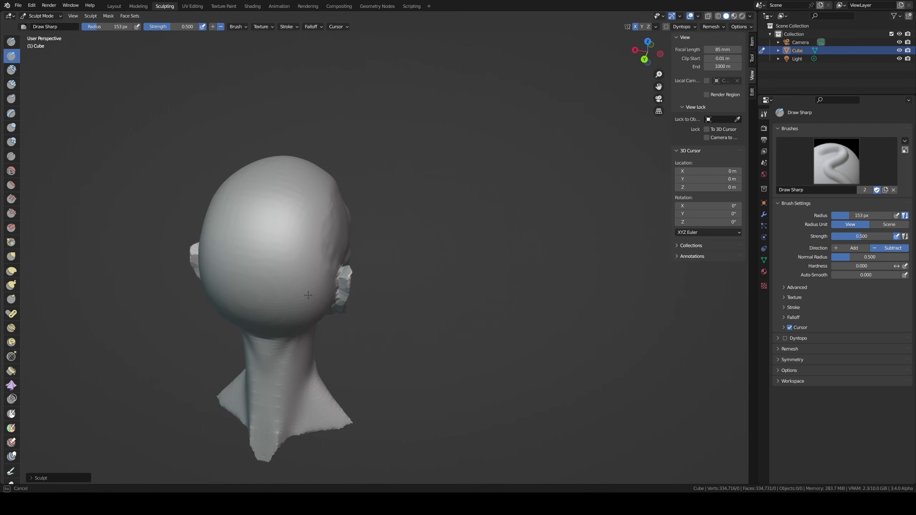
left_click_drag(256, 377, 257, 374)
Step: Shrink the brush to 78 px and carve a thin crease beside the nose bridge
middle_click_drag(321, 228, 300, 247)
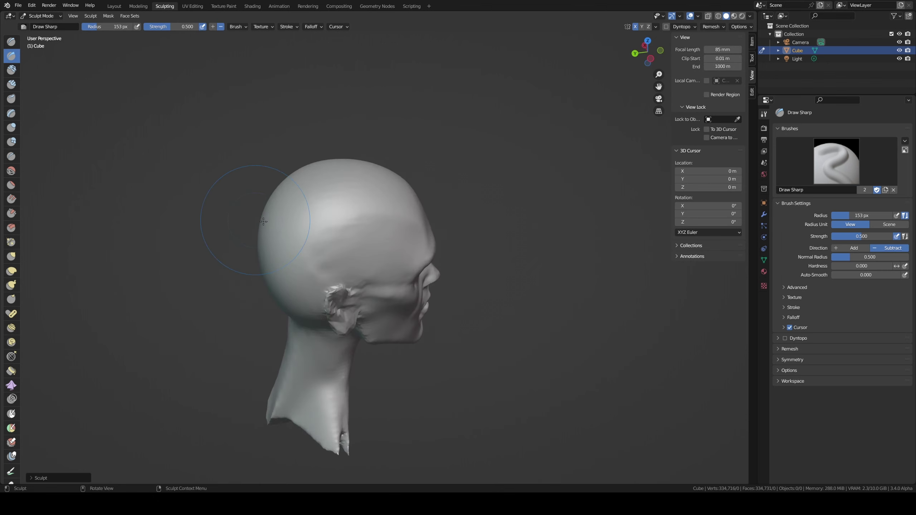
key("f")
left_click(301, 238)
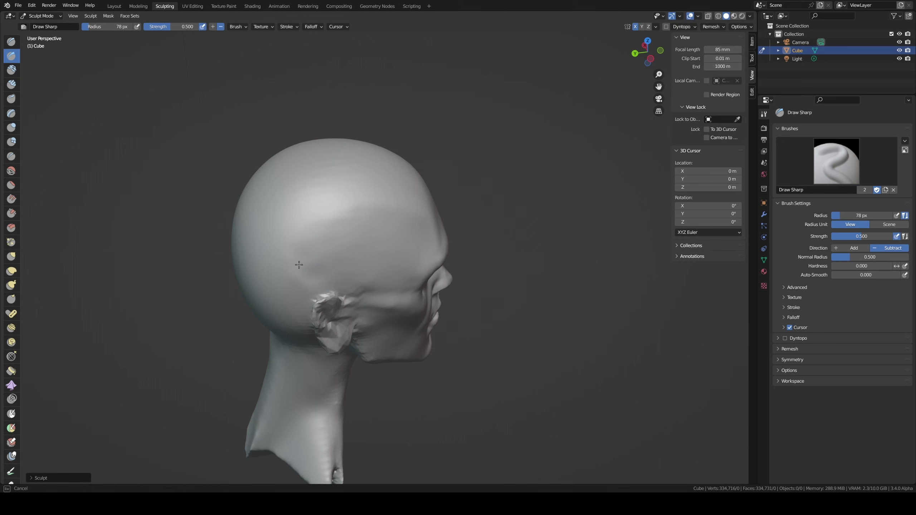
scroll(339, 270, "up", 2)
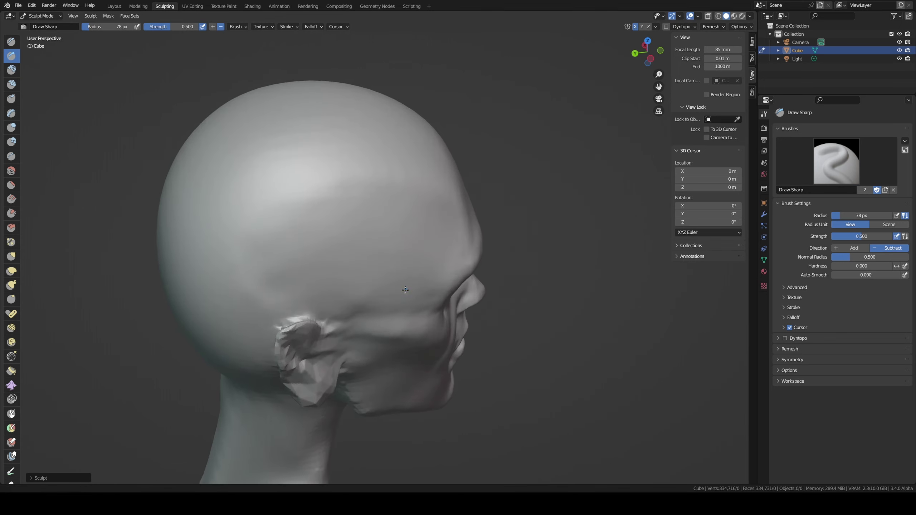
scroll(318, 255, "up", 1)
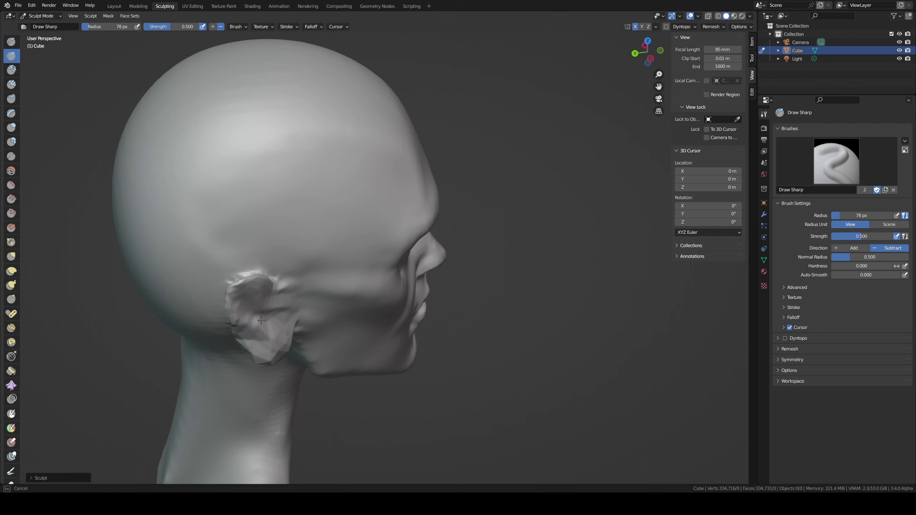
mouse_move(274, 345)
middle_mouse_down()
mouse_move(333, 266)
mouse_move(297, 266)
mouse_move(306, 291)
mouse_move(419, 292)
middle_mouse_up()
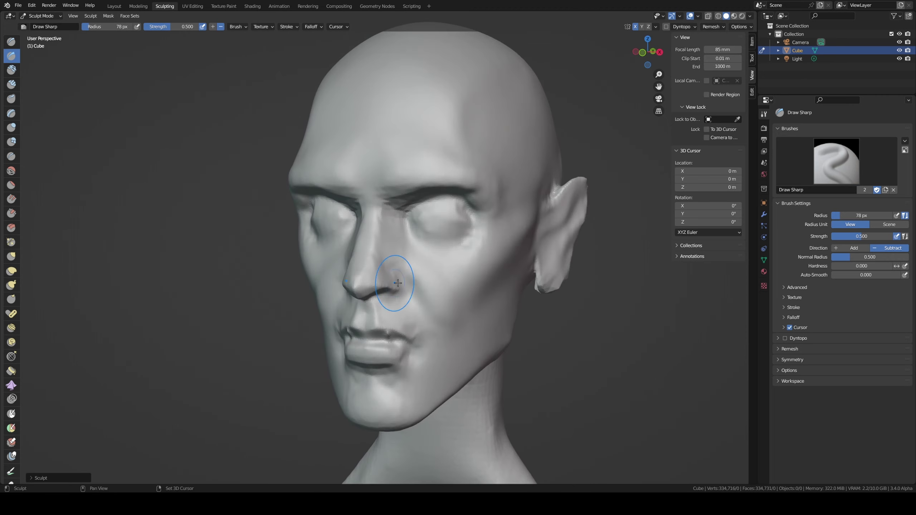
left_click_drag(373, 233, 371, 203)
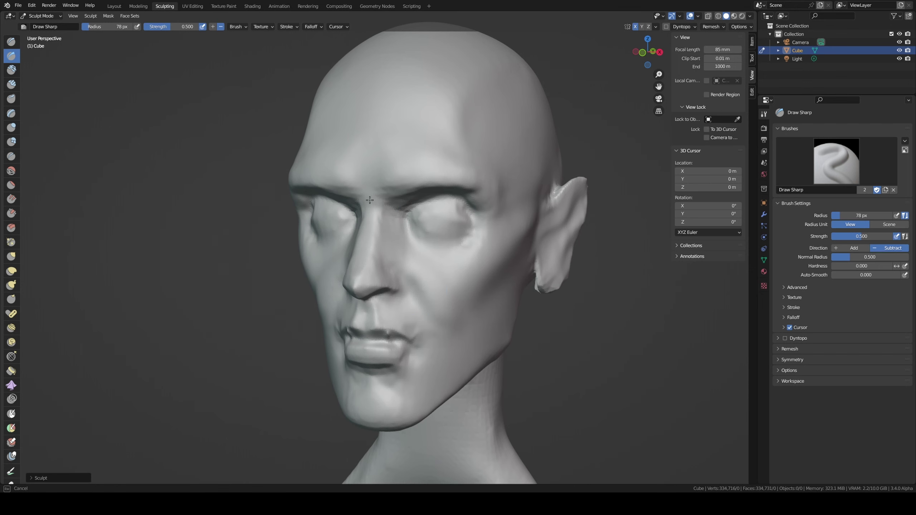
Step: Sculpt strokes near the temple, across the face and along the jawline
mouse_move(450, 127)
middle_mouse_down()
mouse_move(425, 159)
mouse_move(465, 197)
middle_mouse_up()
left_click_drag(465, 196, 501, 217)
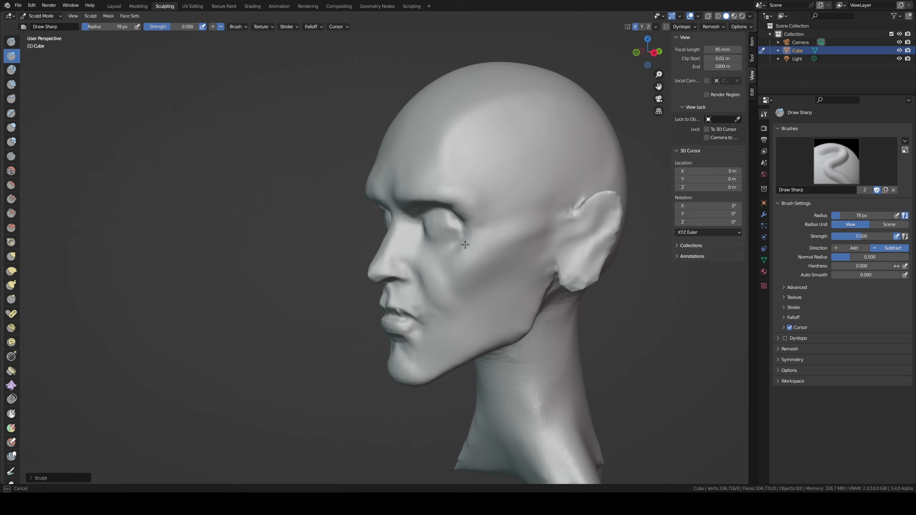
left_click_drag(466, 245, 425, 288)
mouse_move(424, 359)
left_mouse_down()
mouse_move(446, 333)
mouse_move(476, 349)
left_mouse_up()
mouse_move(519, 333)
middle_mouse_down()
mouse_move(487, 287)
mouse_move(493, 263)
middle_mouse_up()
Step: Build up the chin with the Clay Strips brush from a front view
key("g")
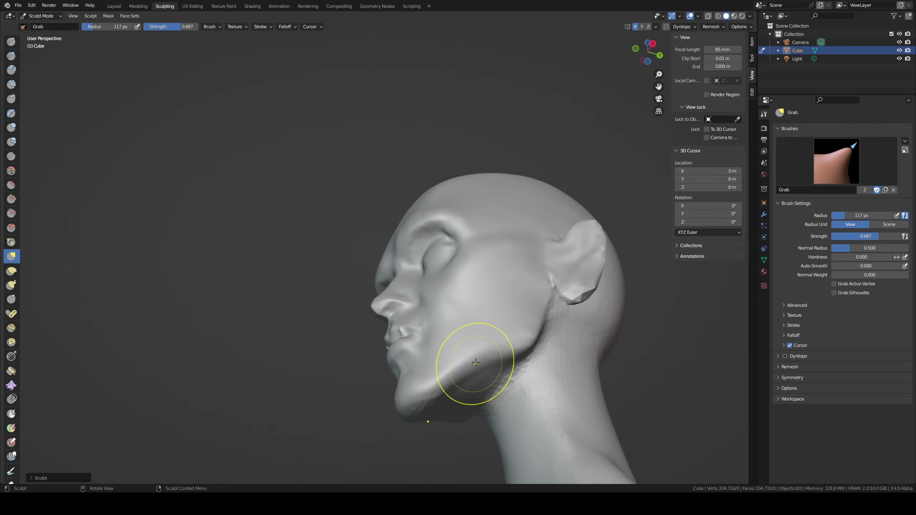
mouse_move(475, 363)
middle_mouse_down()
mouse_move(501, 379)
mouse_move(446, 383)
middle_mouse_up()
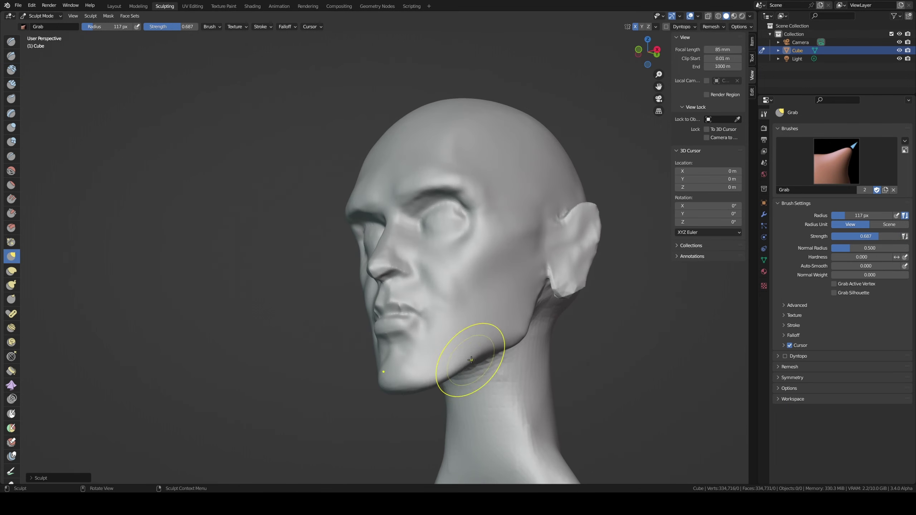
mouse_move(501, 347)
middle_mouse_down()
mouse_move(516, 344)
mouse_move(472, 363)
middle_mouse_up()
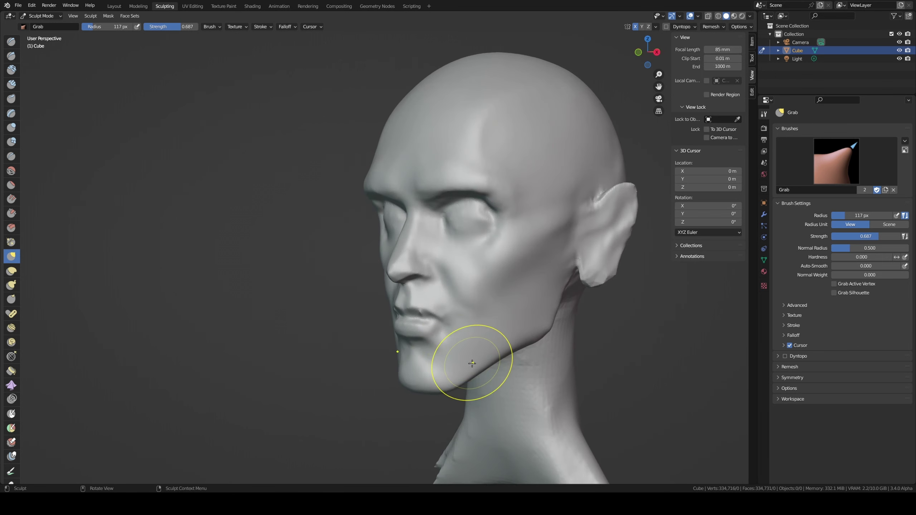
key("c")
left_click_drag(446, 375, 444, 381)
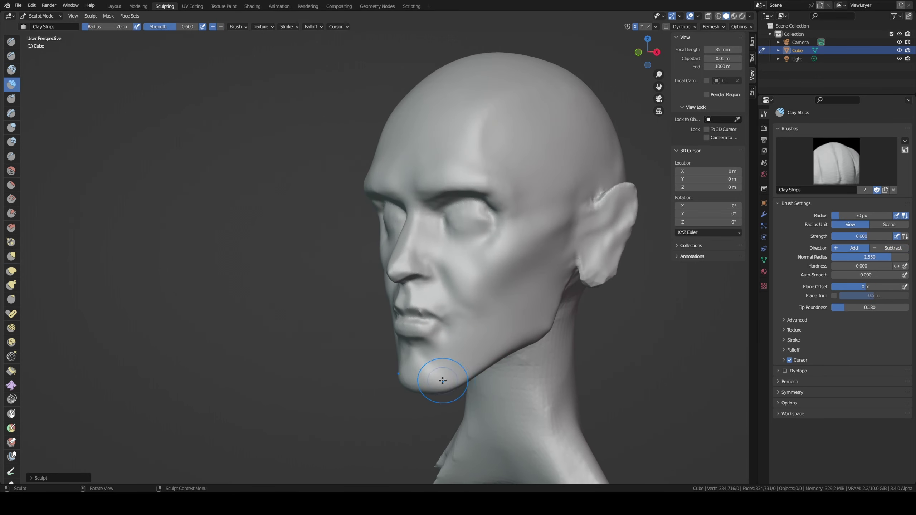
middle_click_drag(477, 372, 471, 378)
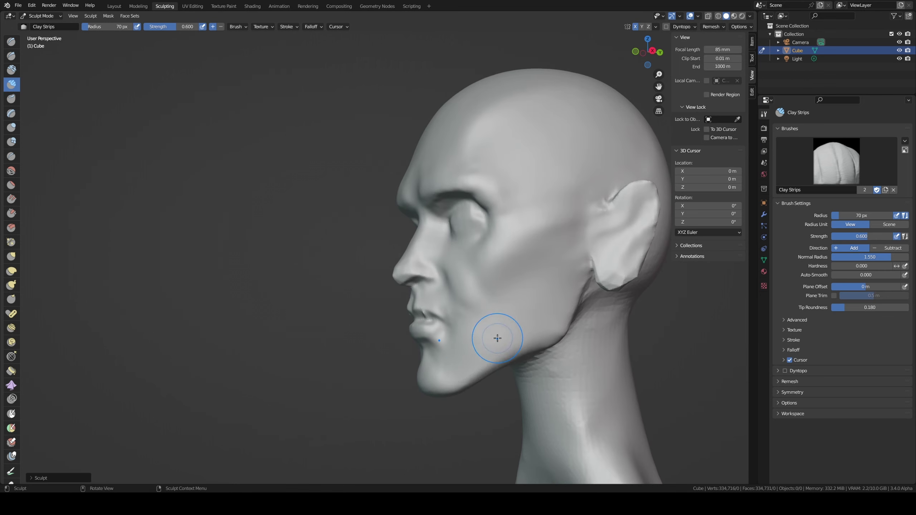
Step: Carve a crease along the jawline with the Crease brush at 48 px
key("shift+c")
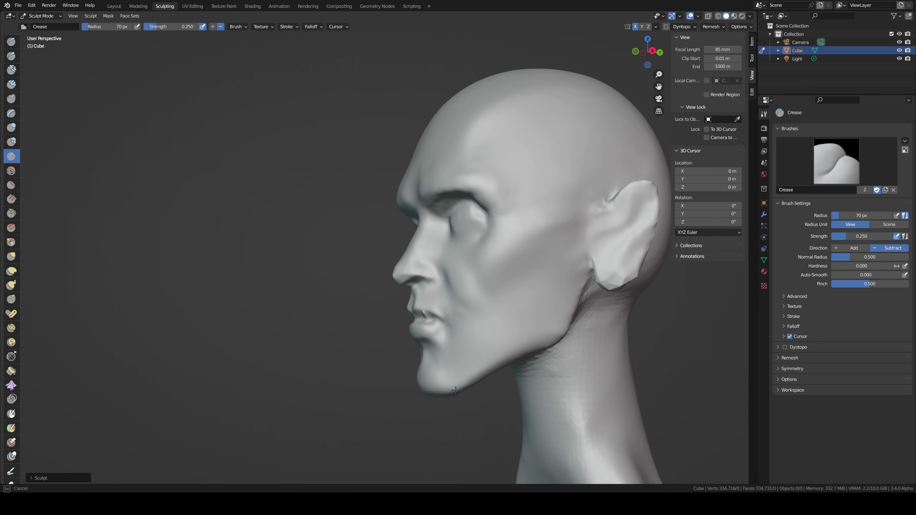
key("f")
left_click(537, 344)
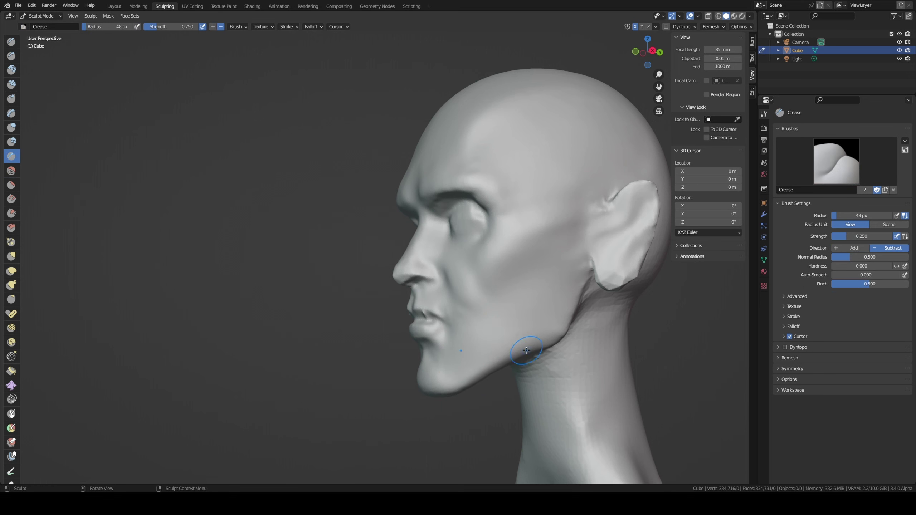
left_click_drag(485, 374, 466, 382)
Step: Deepen the under-jaw crease at 37 px radius and 0.336 strength, then return to Grab
key("f")
left_click(457, 386)
key("shift+f")
left_click(458, 388)
left_click_drag(532, 351, 548, 341)
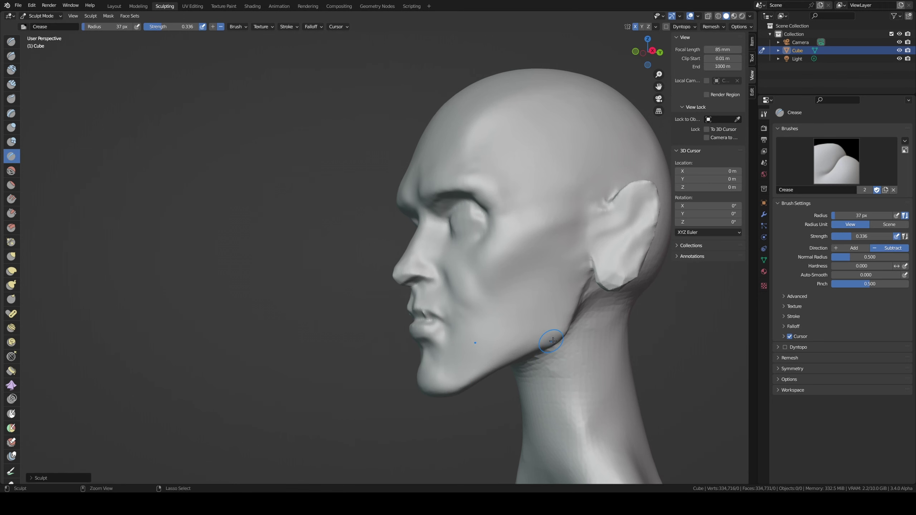
mouse_move(550, 338)
middle_mouse_down()
mouse_move(565, 339)
mouse_move(542, 305)
middle_mouse_up()
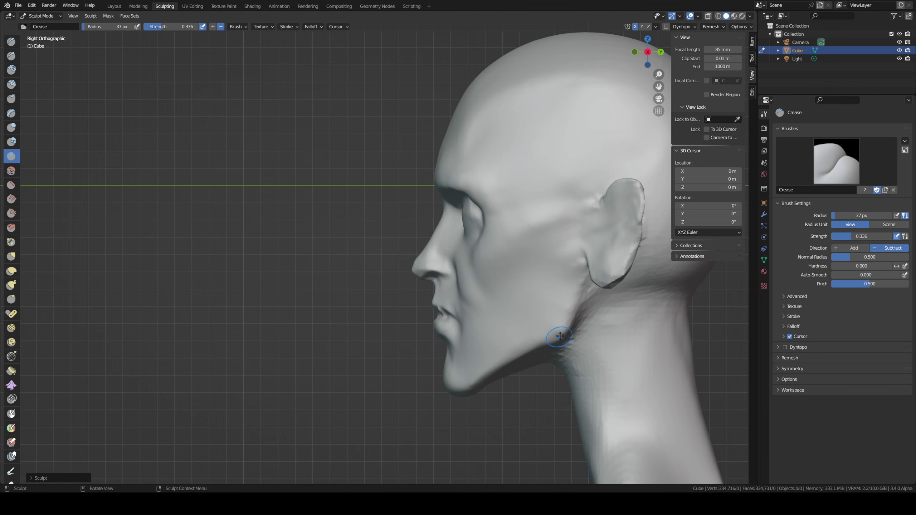
key("g")
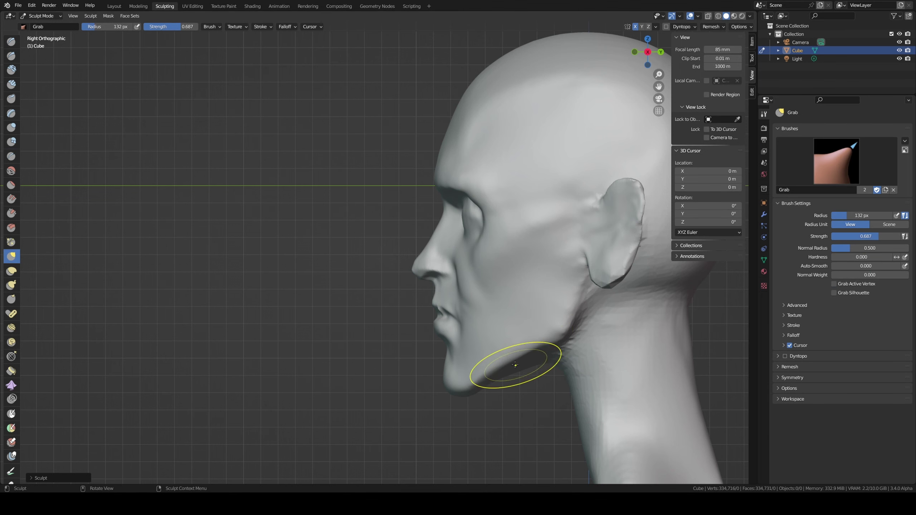
Step: In front orthographic view, pull the jaw and cheek outward with an enlarged Grab brush
middle_click_drag(508, 348, 636, 334)
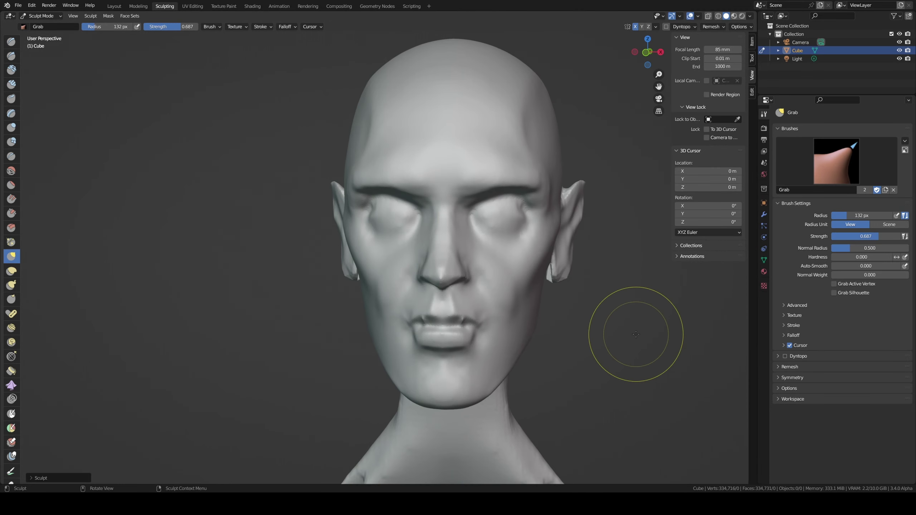
key("KP_1")
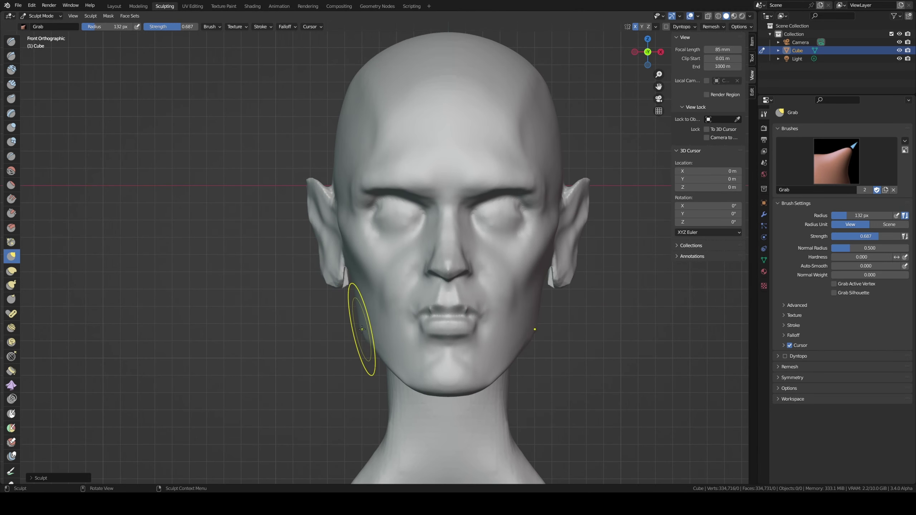
key("f")
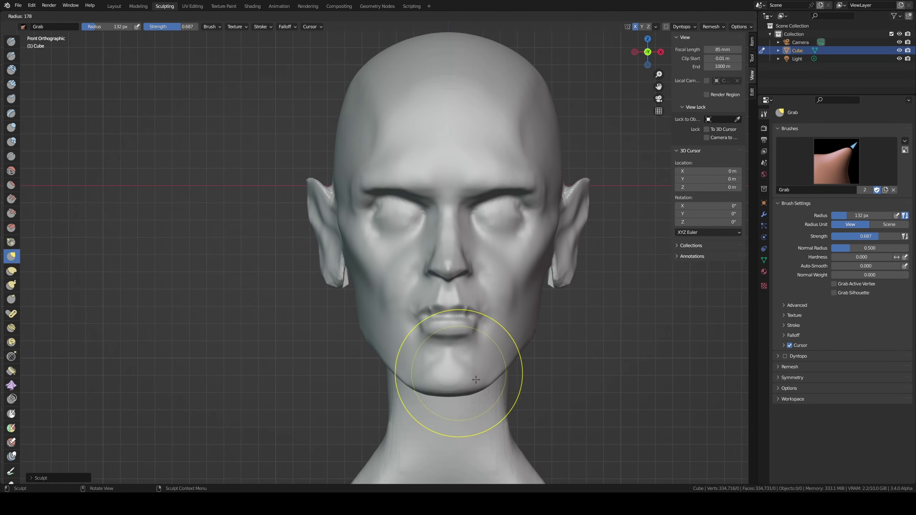
left_click(476, 382)
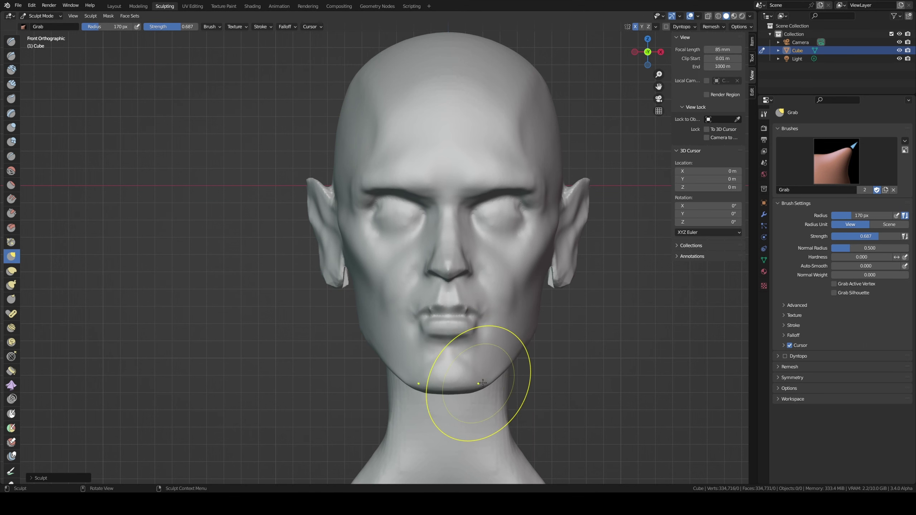
left_click_drag(503, 373, 527, 348)
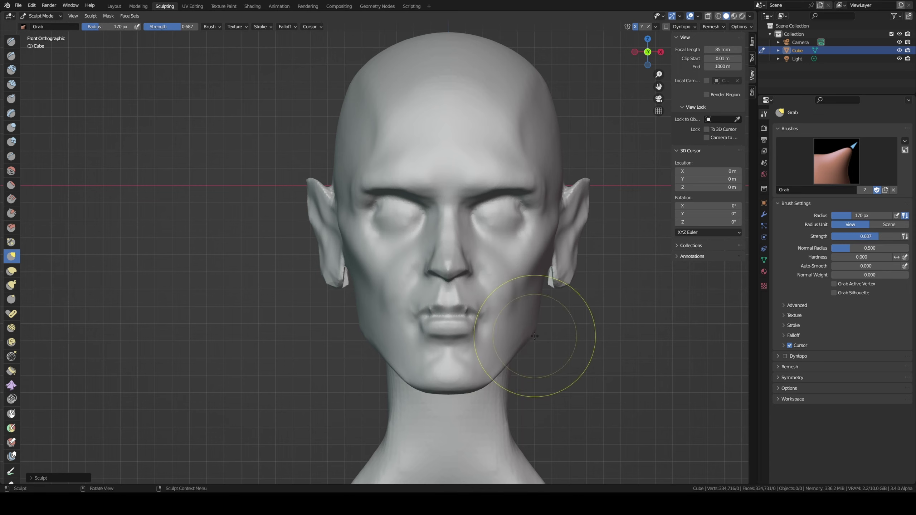
Step: Pull the neck skin down under the jaw with a 113 px Grab brush
mouse_move(526, 317)
middle_mouse_down()
mouse_move(433, 297)
mouse_move(440, 267)
middle_mouse_up()
middle_click_drag(522, 328, 537, 359)
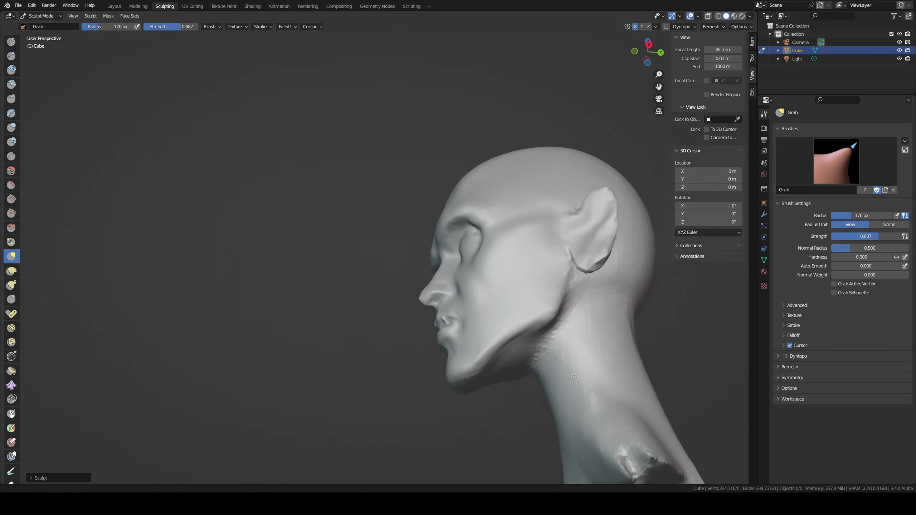
key("f")
left_click(524, 361)
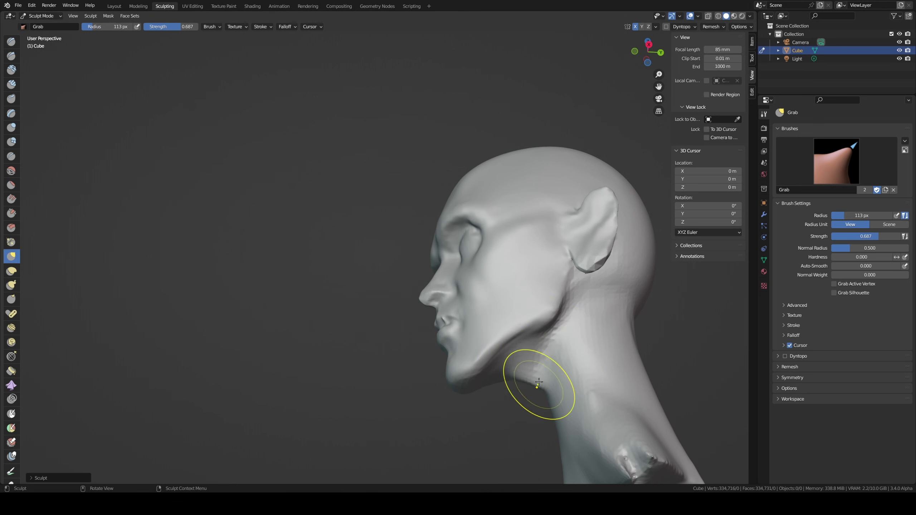
left_click_drag(528, 379, 552, 348)
middle_click_drag(553, 348, 604, 317)
middle_click_drag(553, 346, 552, 348)
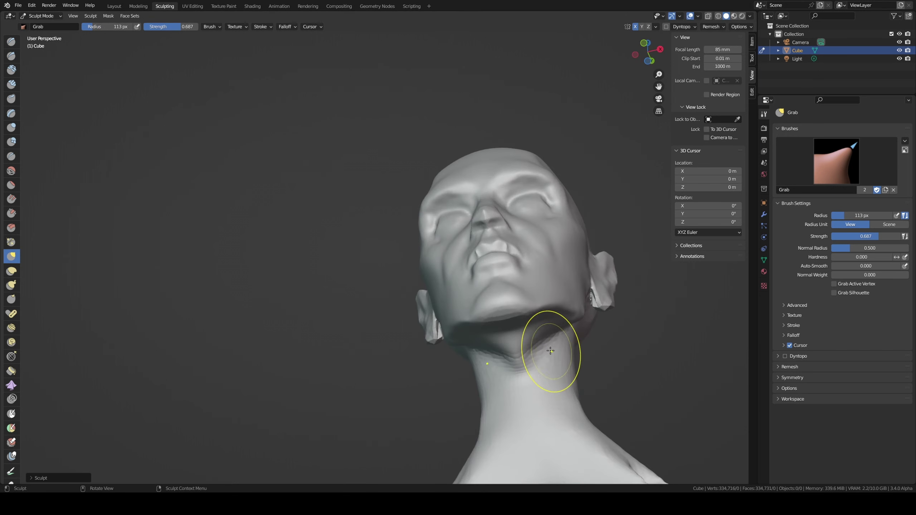
Step: Pull the under-jaw neck into a point at 94 px, then undo the V-shaped fold
key("f")
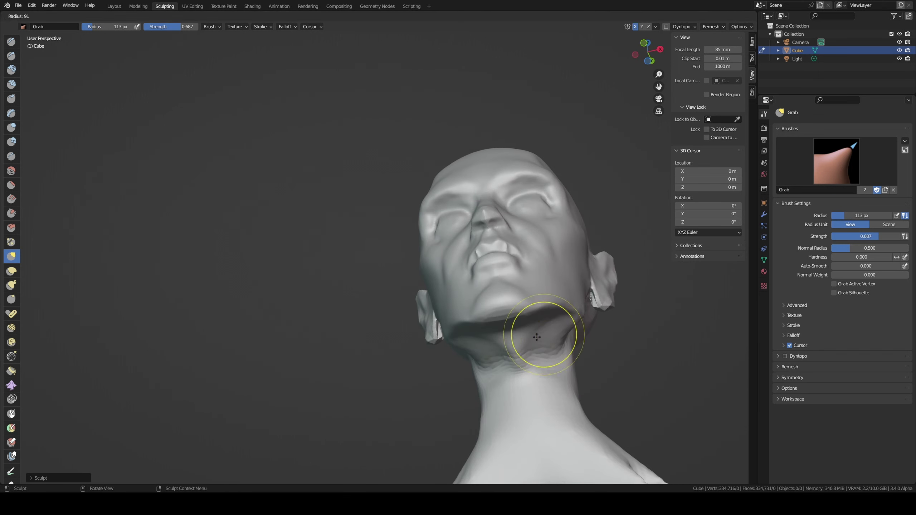
left_click(545, 341)
mouse_move(520, 382)
middle_mouse_down()
mouse_move(528, 364)
mouse_move(494, 367)
mouse_move(499, 353)
middle_mouse_up()
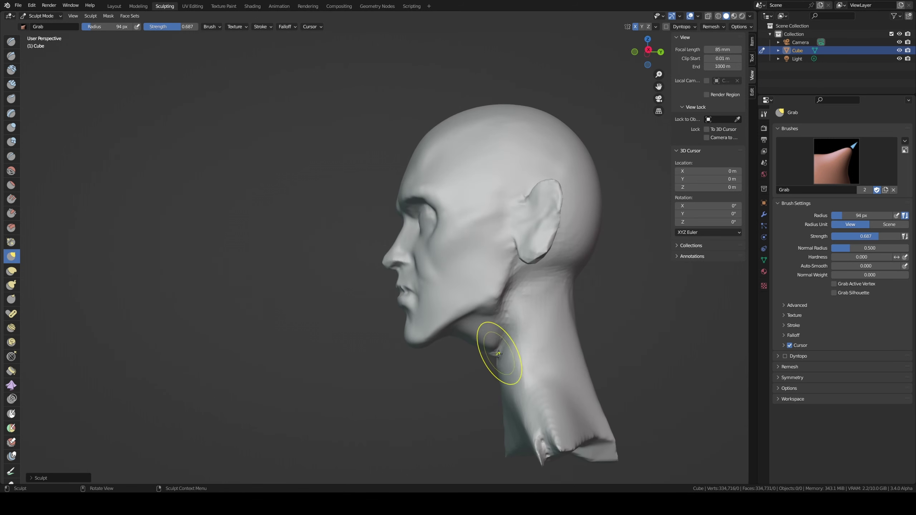
left_click_drag(499, 370, 499, 364)
middle_click_drag(502, 372, 589, 348)
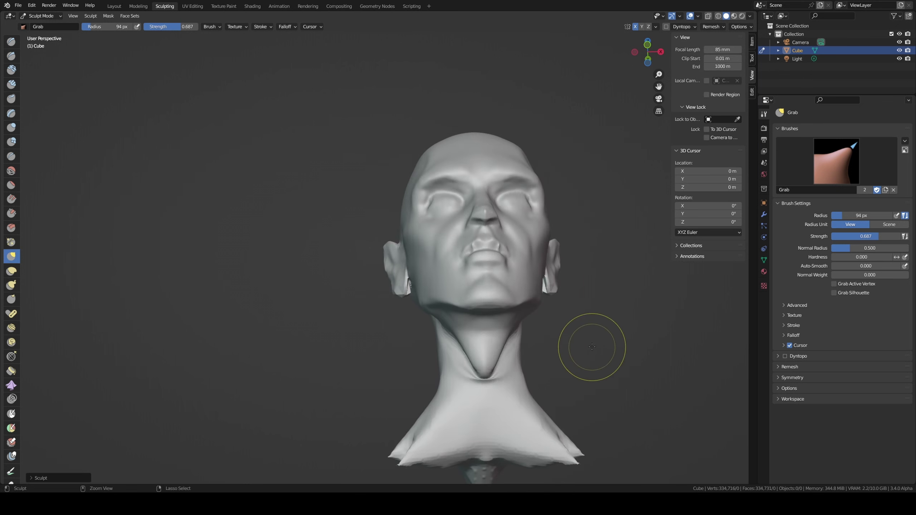
key("ctrl+z")
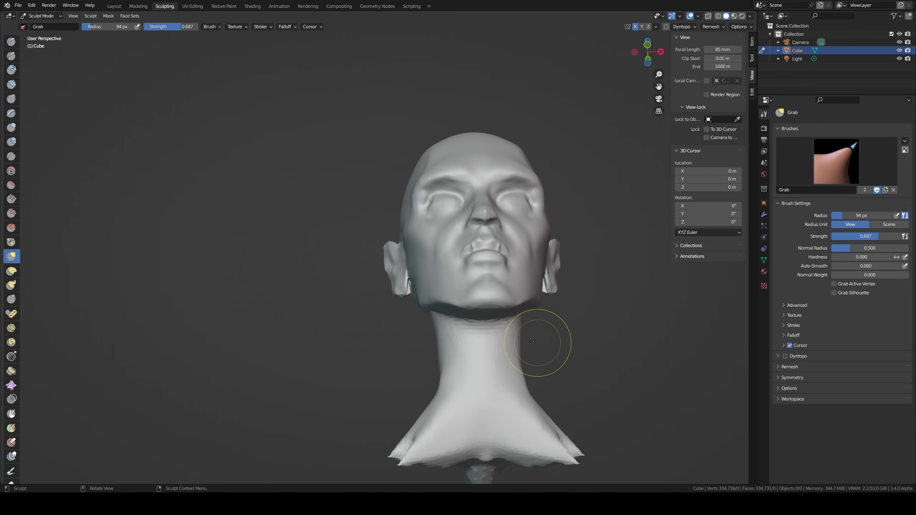
Step: Inflate the throat and area under the jaw with the Inflate brush
key("i")
left_click_drag(502, 329, 491, 364)
middle_click_drag(491, 365, 497, 368)
left_click_drag(498, 368, 505, 326)
Step: Shrink the brush radius to 75 px and snap to Right Orthographic view
middle_click_drag(504, 327, 459, 317)
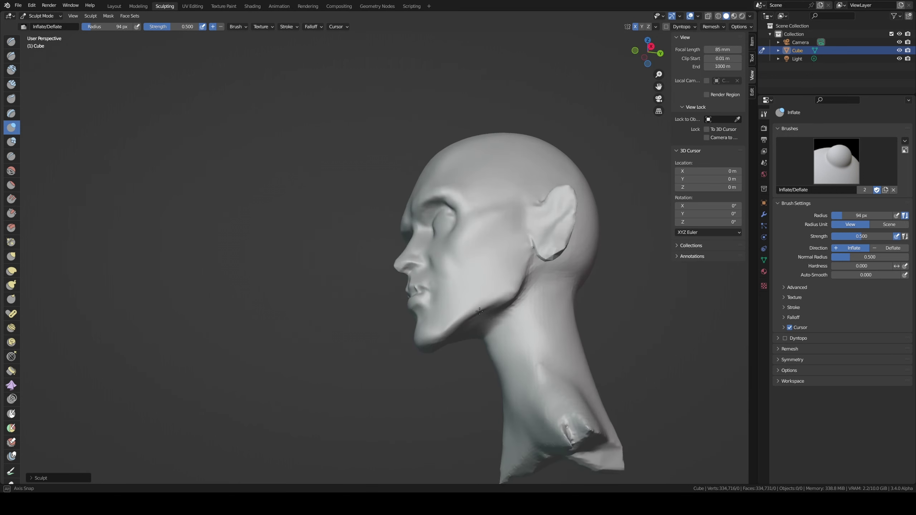
key("f")
left_click(455, 325)
key("KP_3")
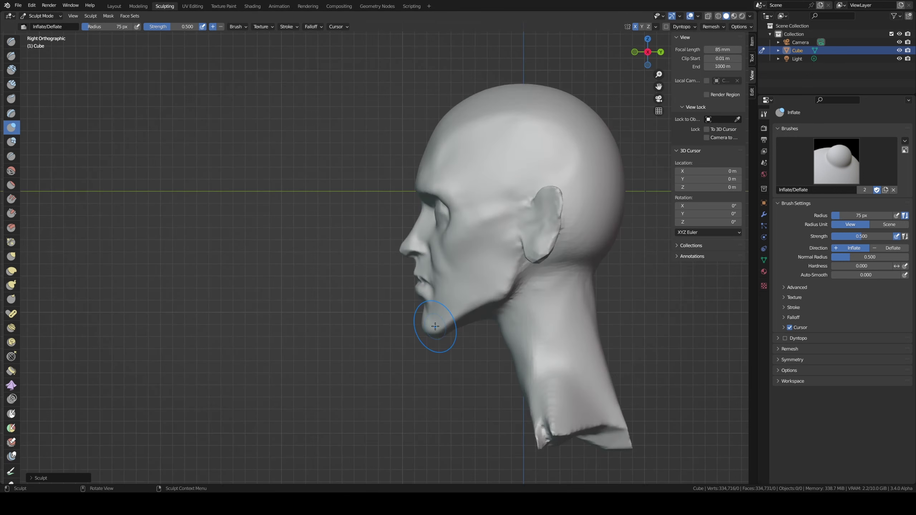
scroll(375, 400, "up", 3)
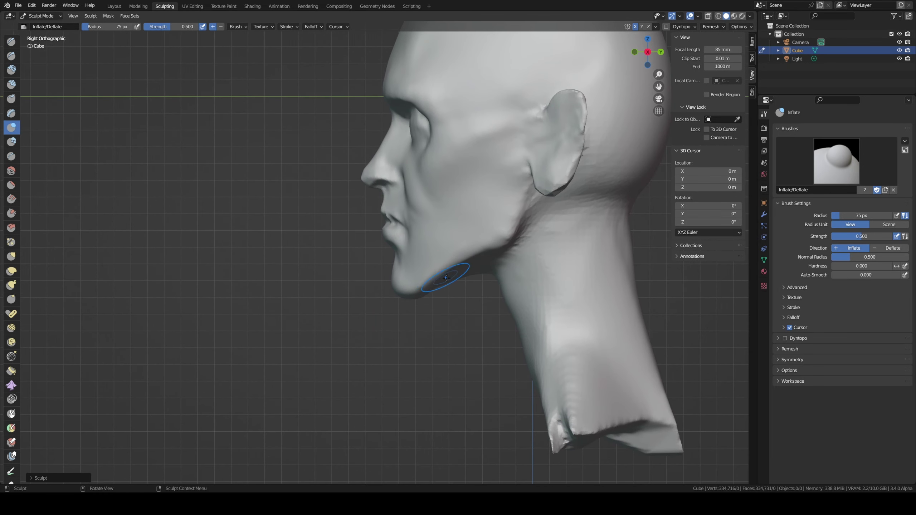
Step: With the Grab brush at 106 px, pull the jaw underside into a firmer jawline edge
key("g")
key("f")
left_click(447, 279)
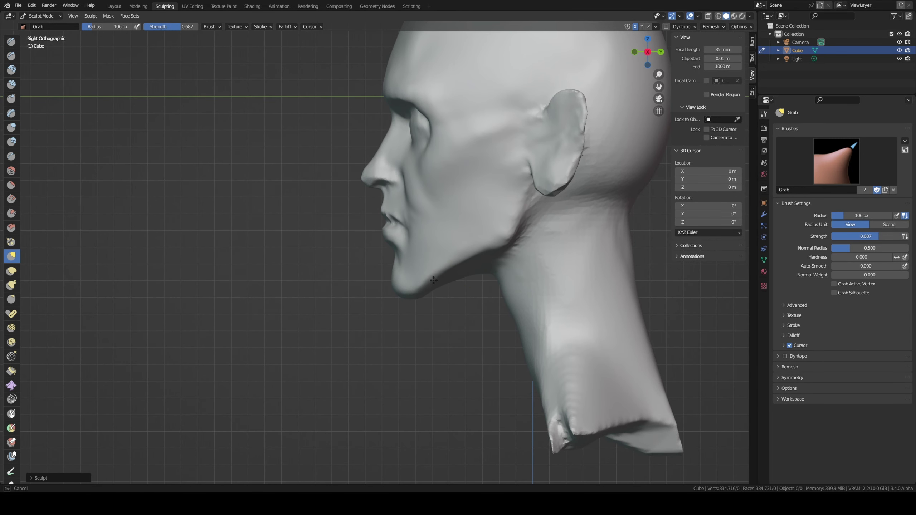
mouse_move(440, 281)
left_mouse_down()
mouse_move(487, 253)
mouse_move(460, 277)
left_mouse_up()
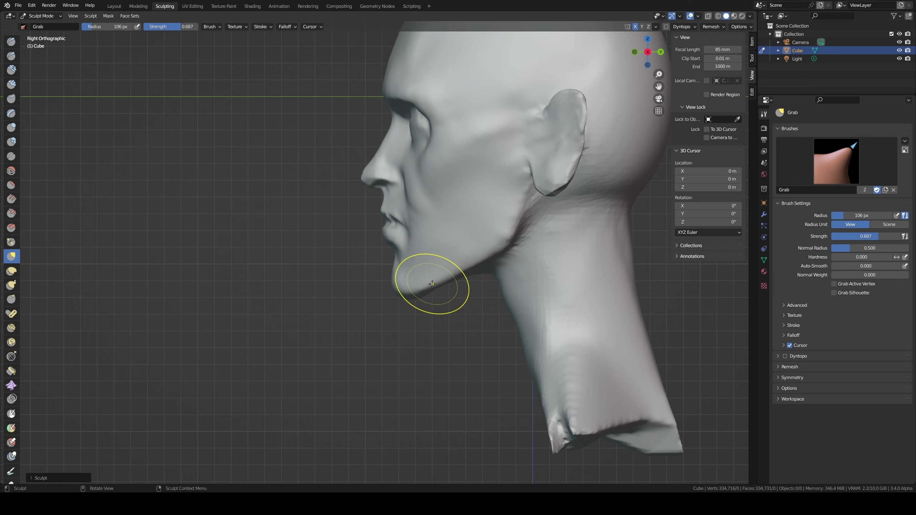
middle_click_drag(432, 285, 518, 285)
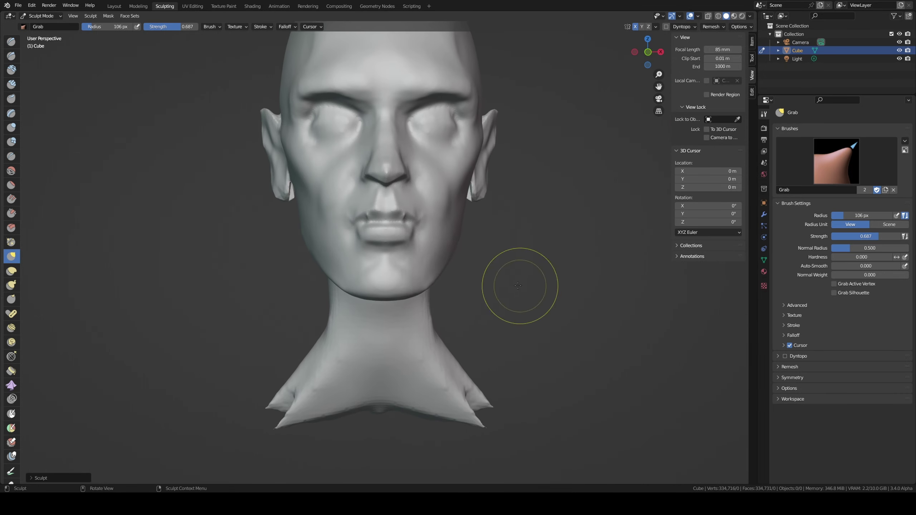
middle_click_drag(414, 243, 428, 255)
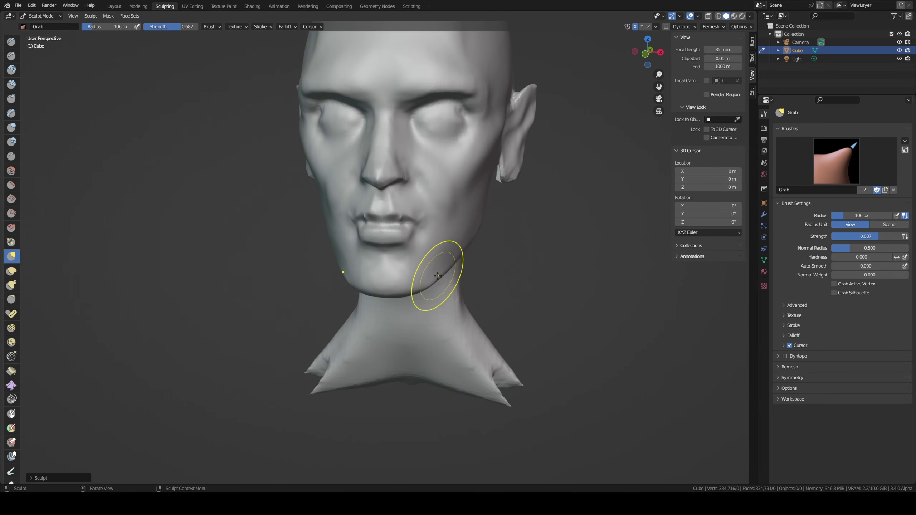
left_click_drag(437, 280, 446, 269)
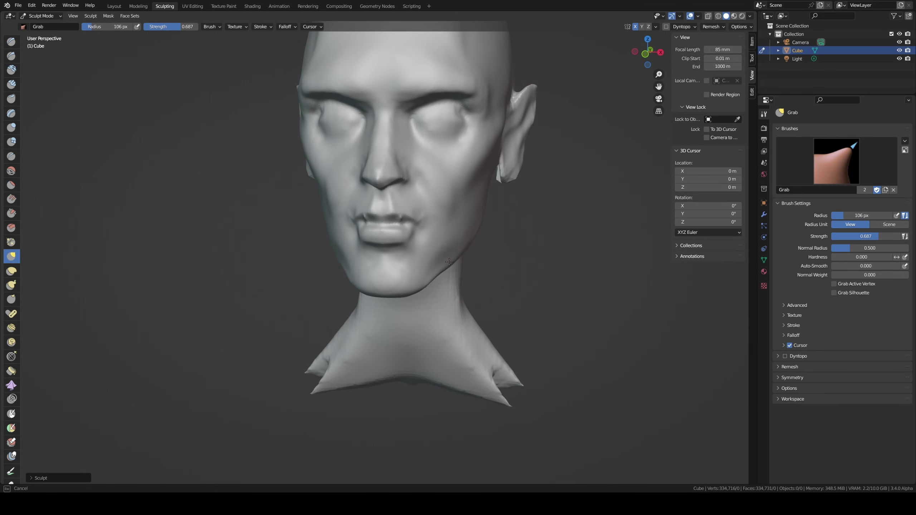
middle_click_drag(449, 262, 458, 258)
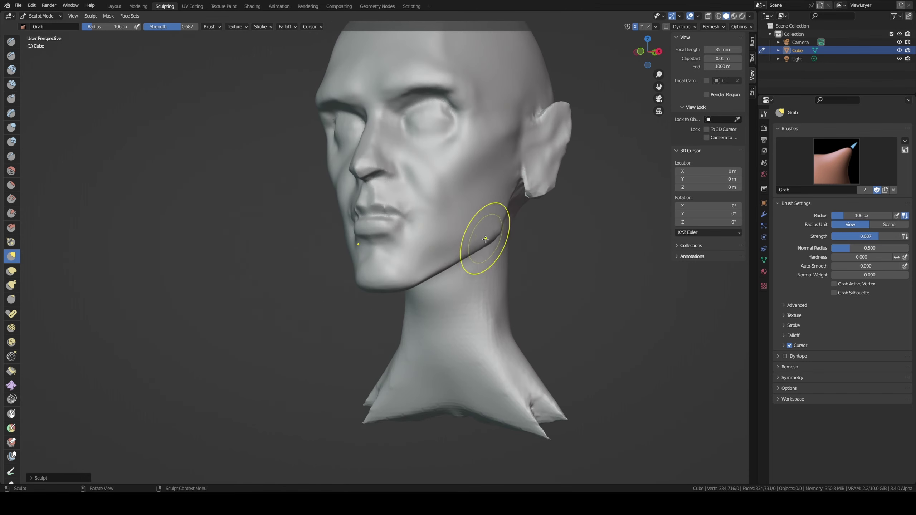
mouse_move(484, 243)
middle_mouse_down()
mouse_move(518, 248)
mouse_move(472, 252)
middle_mouse_up()
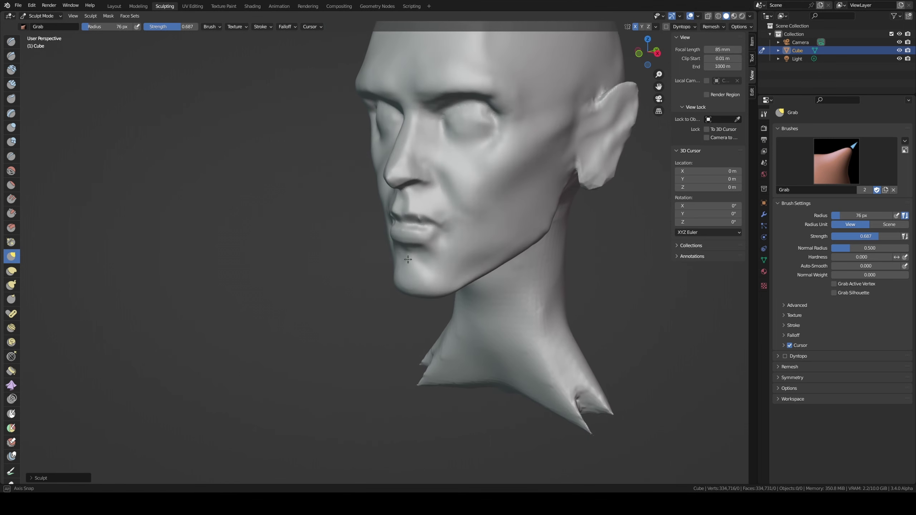
key("c")
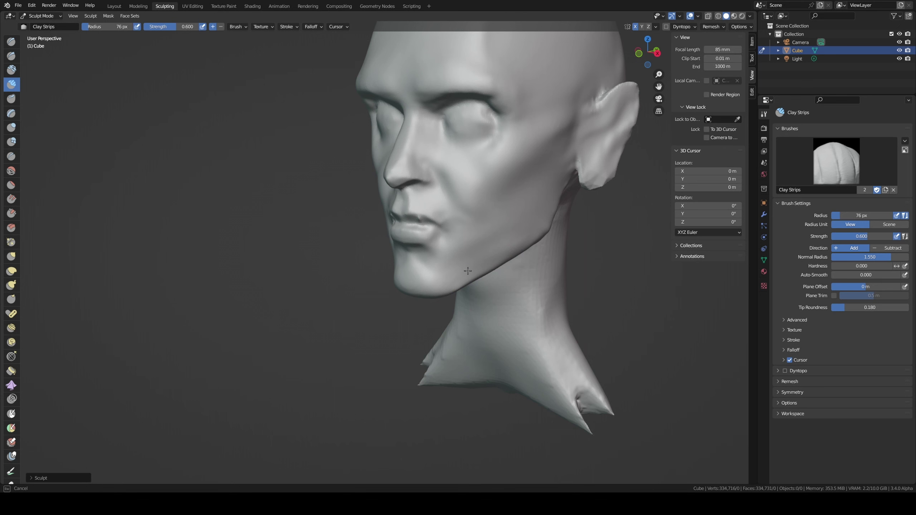
Step: Switch to the Scrape brush at 61 px and scrape along the jawline from the side
key("shift+t")
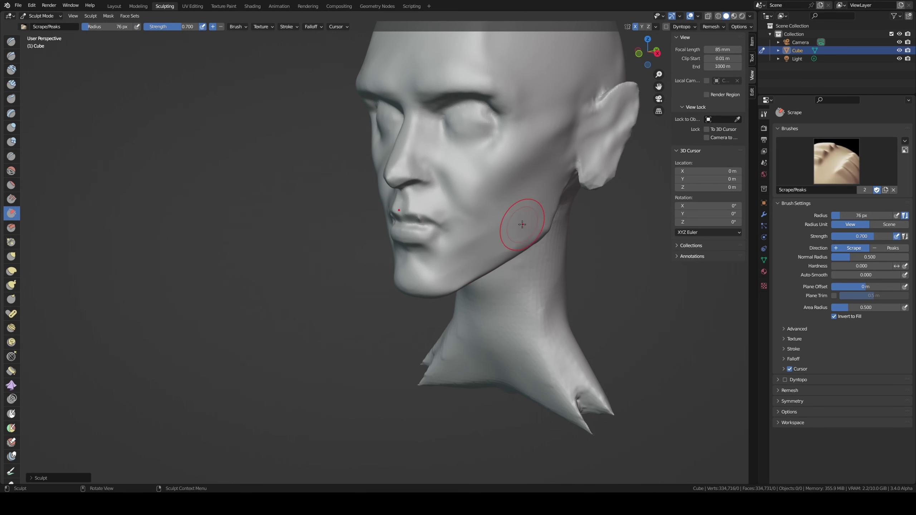
middle_click_drag(522, 215, 450, 266)
key("f")
left_click(508, 245)
left_click_drag(508, 245, 533, 241)
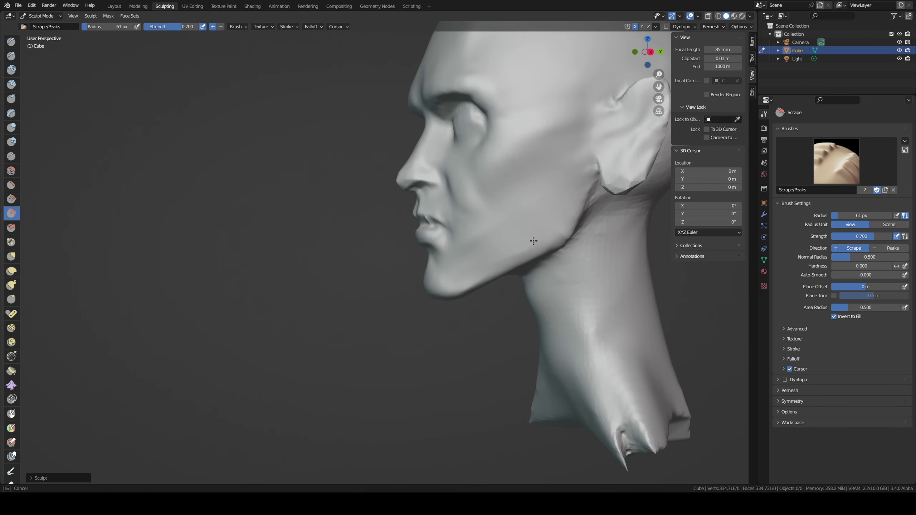
Step: Enlarge the Scrape brush to 73 px and flatten the cheek and jaw planes
left_click(507, 257)
mouse_move(556, 191)
left_mouse_down()
mouse_move(554, 224)
mouse_move(510, 257)
left_mouse_up()
mouse_move(454, 267)
left_mouse_down()
mouse_move(481, 231)
mouse_move(499, 226)
left_mouse_up()
mouse_move(541, 187)
left_mouse_down()
mouse_move(569, 164)
mouse_move(504, 185)
left_mouse_up()
middle_click_drag(504, 185, 448, 254)
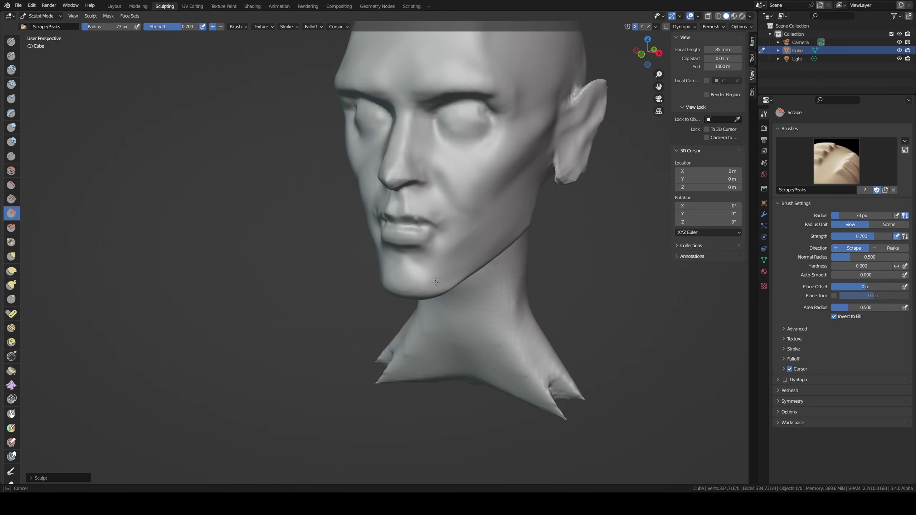
middle_click_drag(476, 205, 388, 199)
Step: Carve a Draw Sharp crease at 33 px near the mouth corner, discarding the one beside the nose
key("shift+x")
key("f")
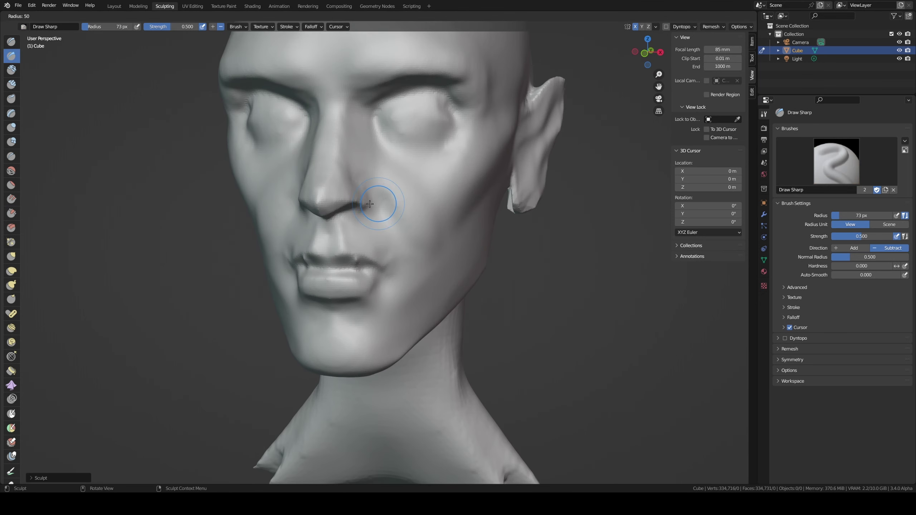
left_click(368, 195)
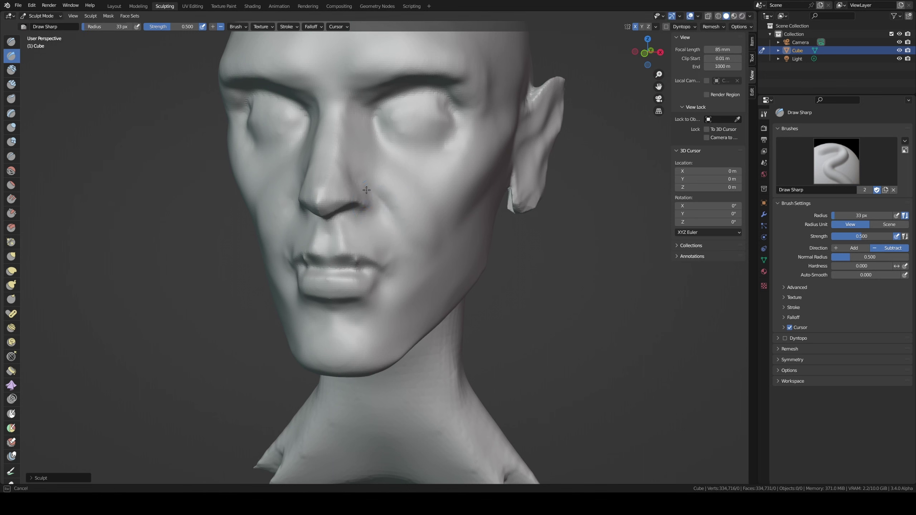
left_click_drag(368, 190, 365, 206)
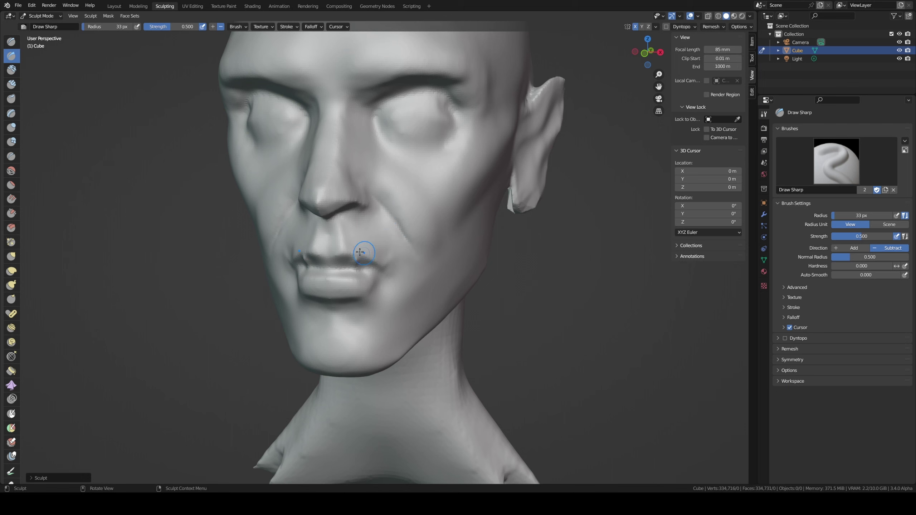
key("ctrl+z")
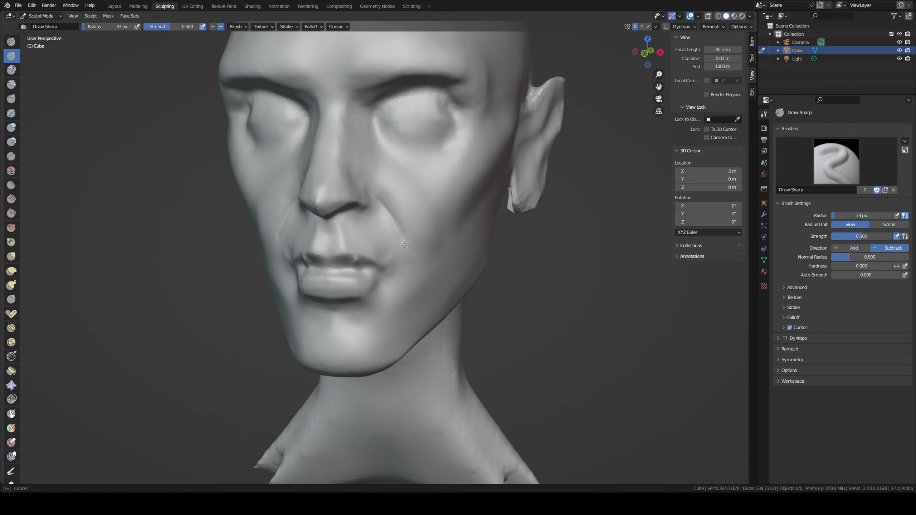
left_click_drag(404, 246, 405, 246)
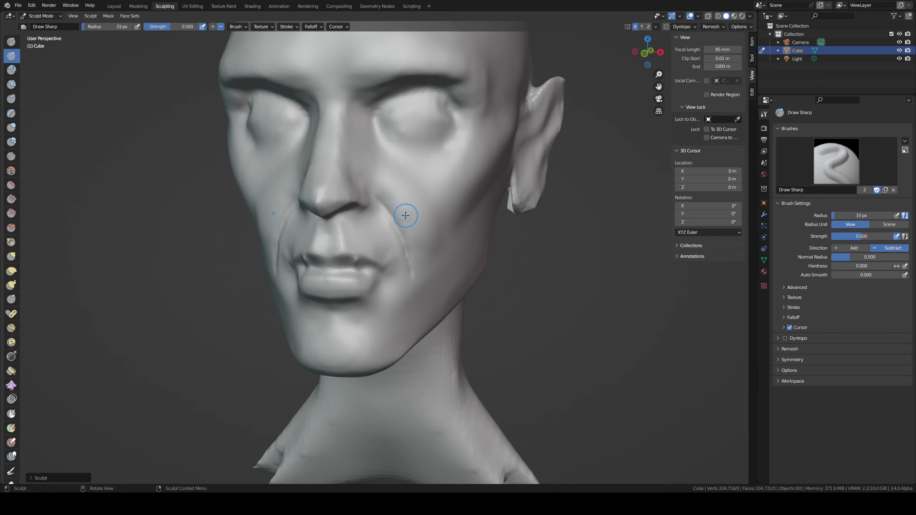
Step: Build up Clay Strips along the cheek, extending the stroke upward
mouse_move(405, 216)
middle_mouse_down()
mouse_move(368, 171)
mouse_move(374, 178)
middle_mouse_up()
key("c")
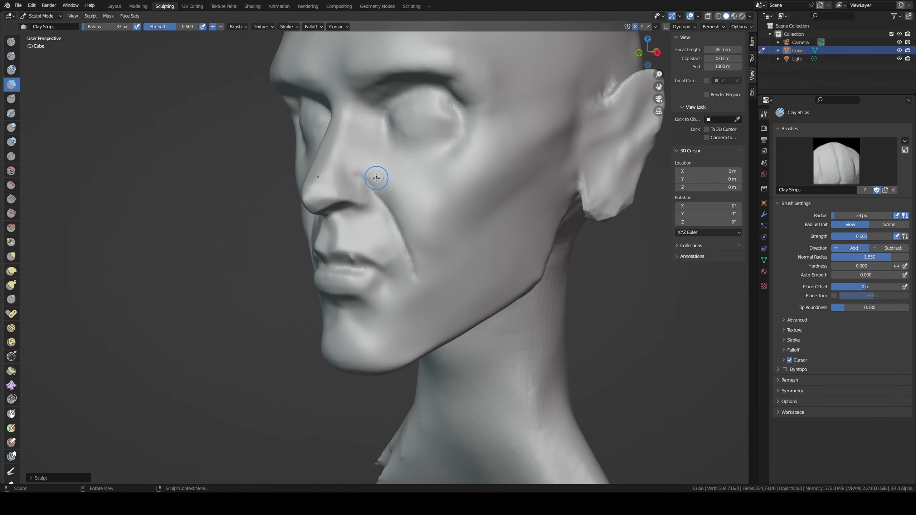
left_click_drag(374, 184, 381, 186)
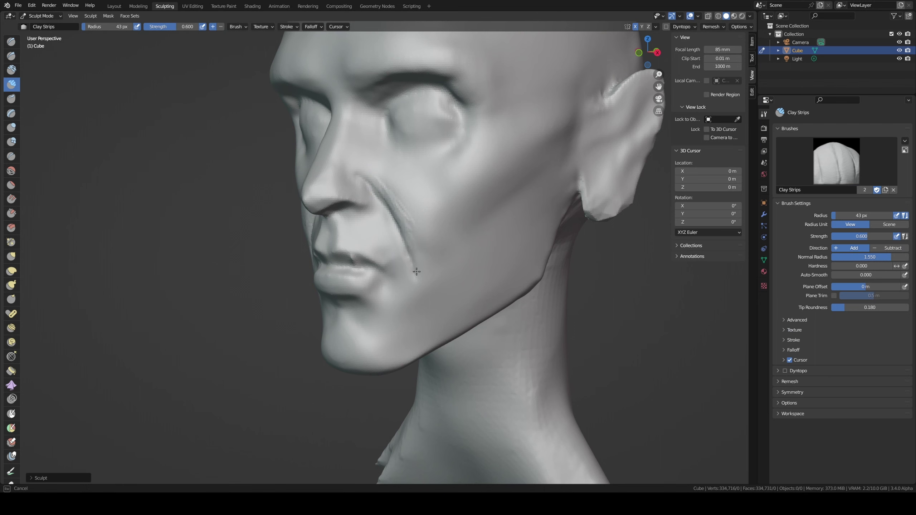
left_click_drag(416, 271, 409, 221)
mouse_move(409, 221)
middle_mouse_down()
mouse_move(419, 219)
mouse_move(419, 205)
mouse_move(440, 210)
mouse_move(405, 201)
mouse_move(419, 188)
middle_mouse_up()
Step: Carve Draw Sharp grooves up the cheek fold and under the eye
key("shift+x")
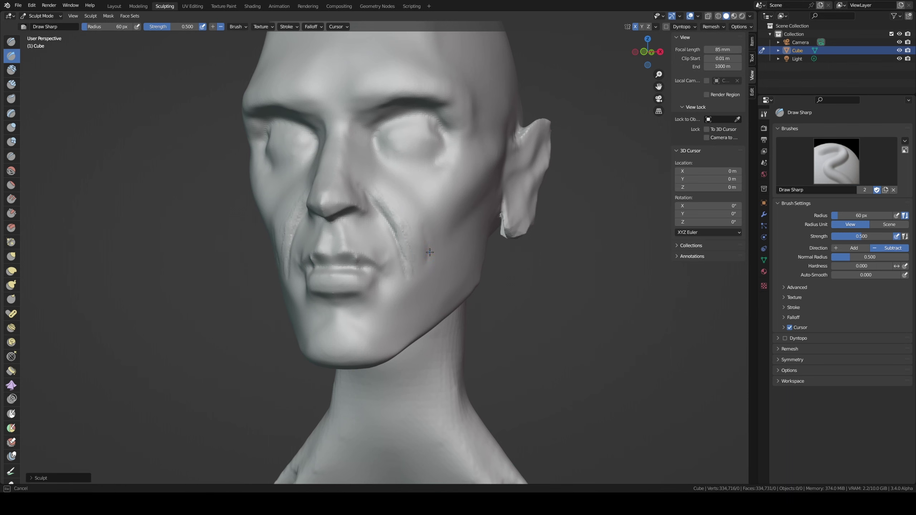
left_click_drag(429, 252, 419, 207)
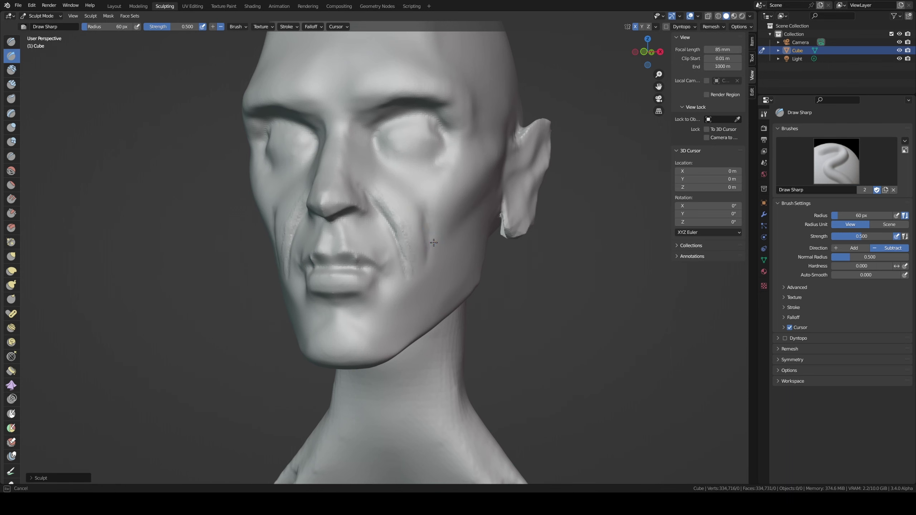
key("ctrl+z")
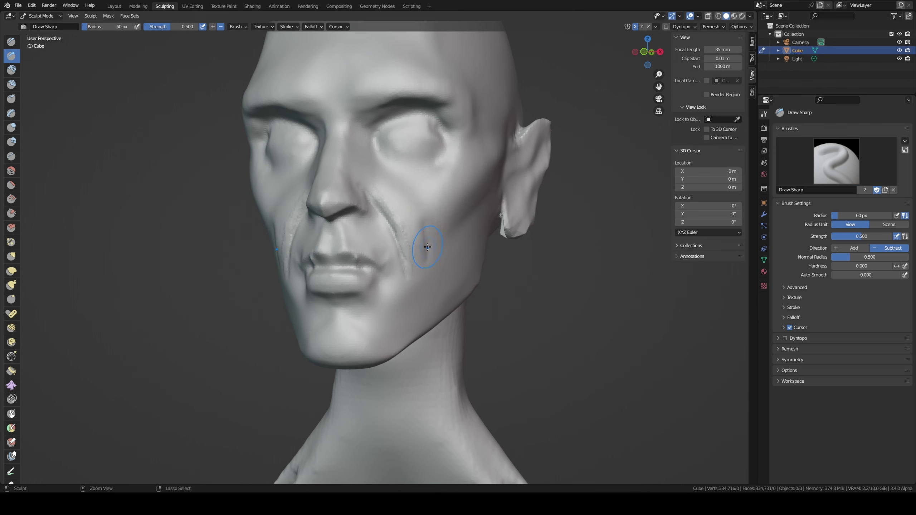
left_click_drag(427, 255, 423, 203)
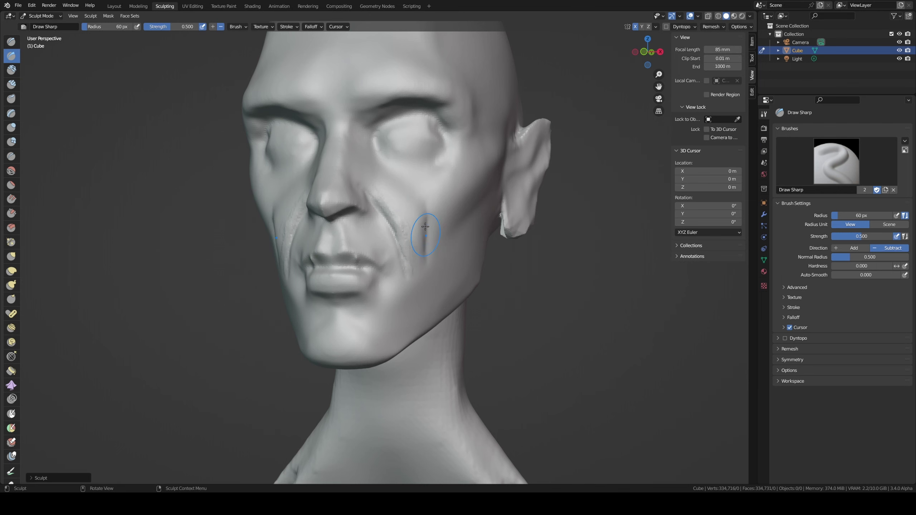
middle_click_drag(408, 170, 423, 190)
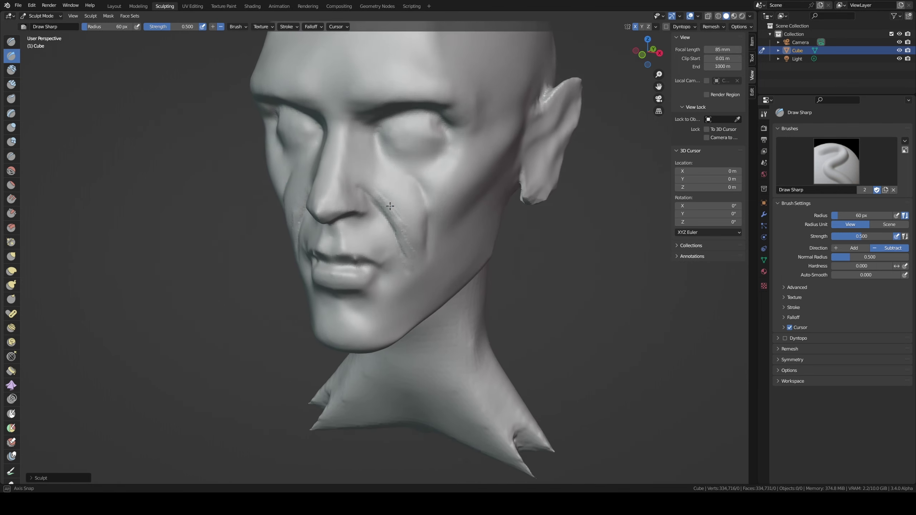
left_click_drag(423, 190, 379, 156)
middle_click_drag(394, 166, 407, 176)
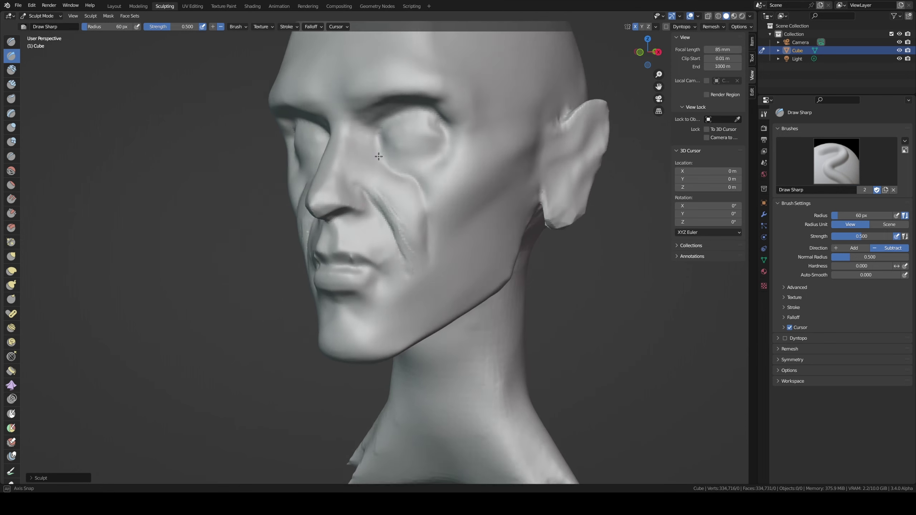
middle_click_drag(442, 209, 448, 187)
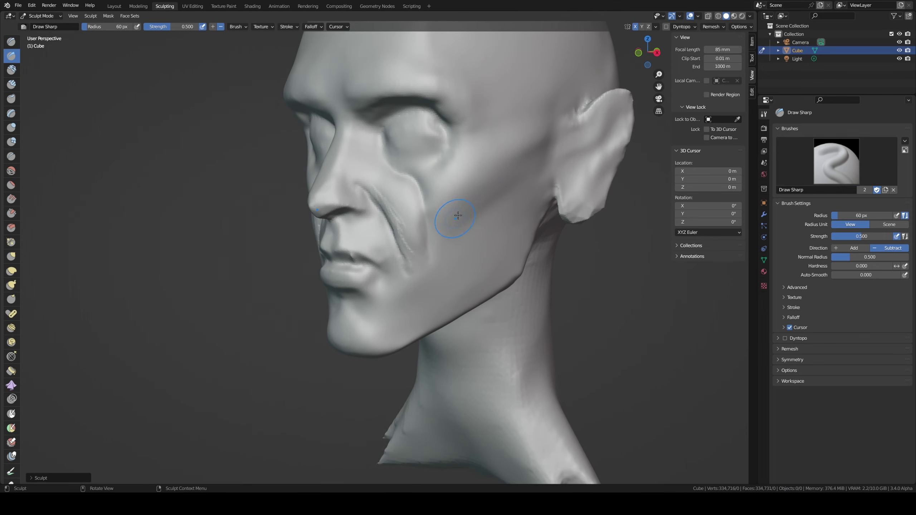
mouse_move(448, 233)
middle_mouse_down()
mouse_move(410, 206)
mouse_move(425, 205)
middle_mouse_up()
Step: Snap to the right side view and set the Grab brush radius to 110 px
key("KP_3")
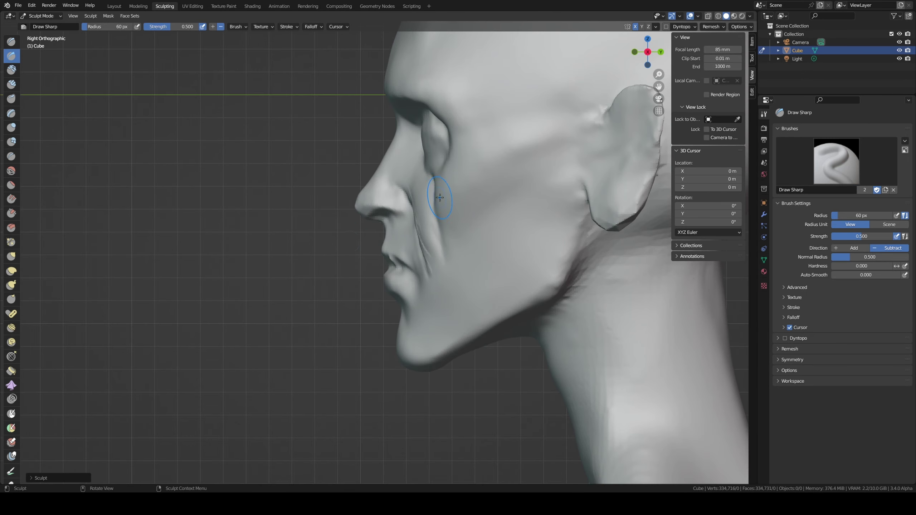
key("g")
key("f")
left_click(439, 198)
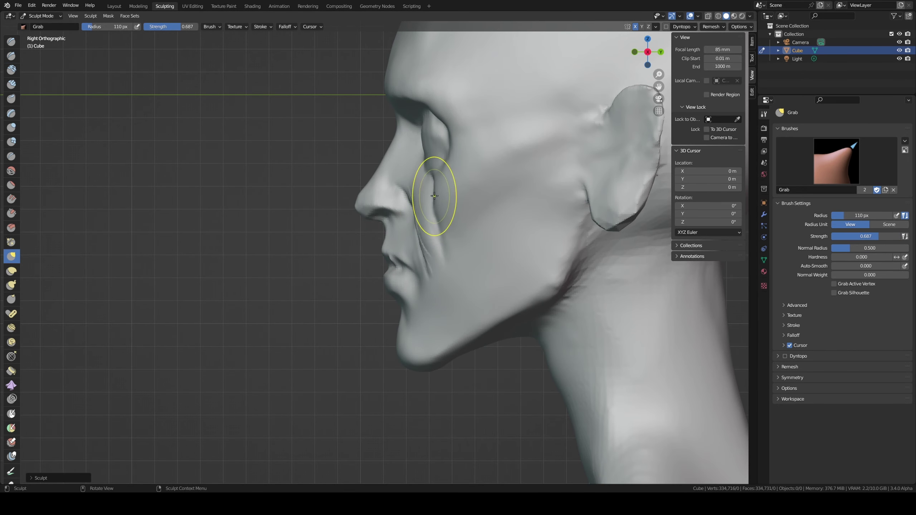
Step: Resize the Grab brush to 158 px, then 135 px, and finally 73 px while orbiting the head
middle_click_drag(452, 186, 472, 196)
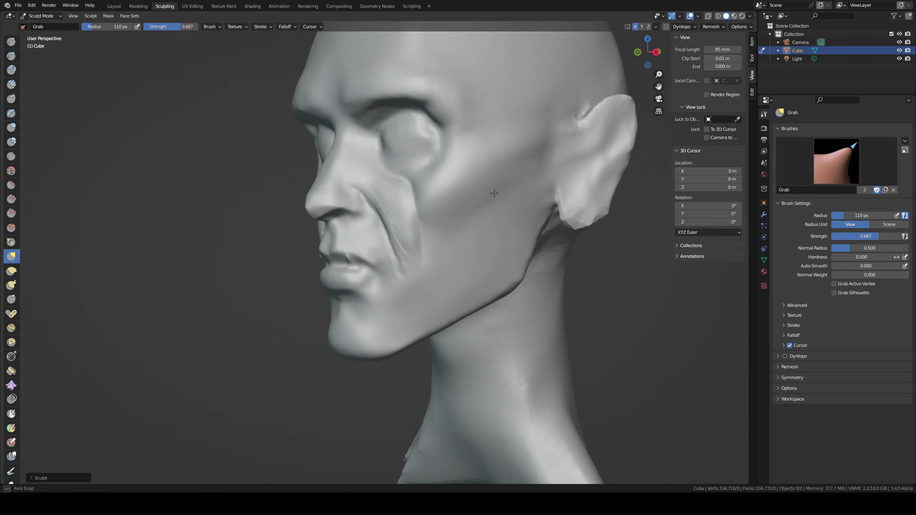
key("f")
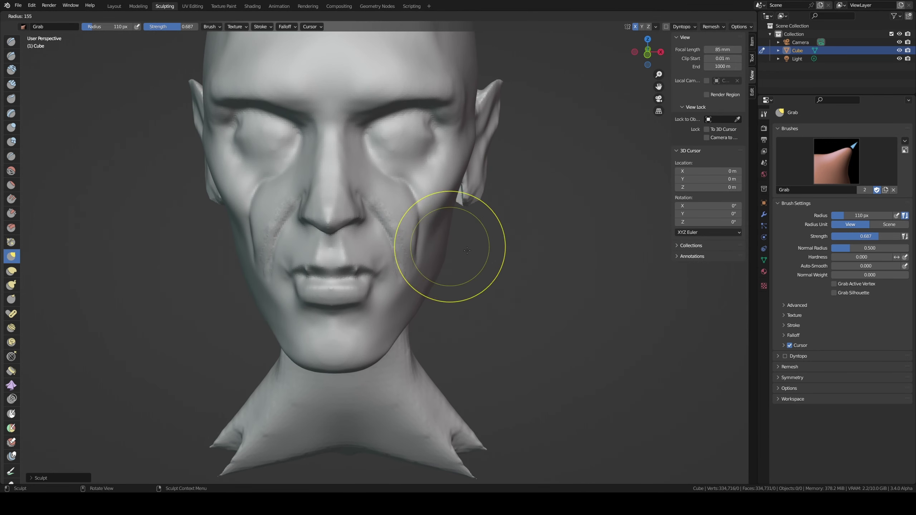
left_click(466, 200)
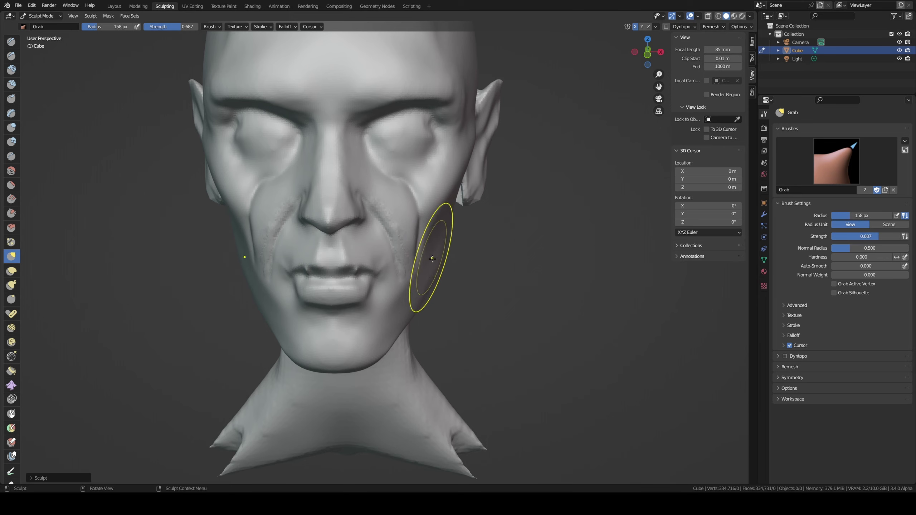
mouse_move(434, 252)
middle_mouse_down()
mouse_move(464, 242)
mouse_move(452, 226)
mouse_move(390, 249)
middle_mouse_up()
key("f")
left_click(444, 232)
key("f")
left_click(353, 252)
scroll(354, 251, "up", 2)
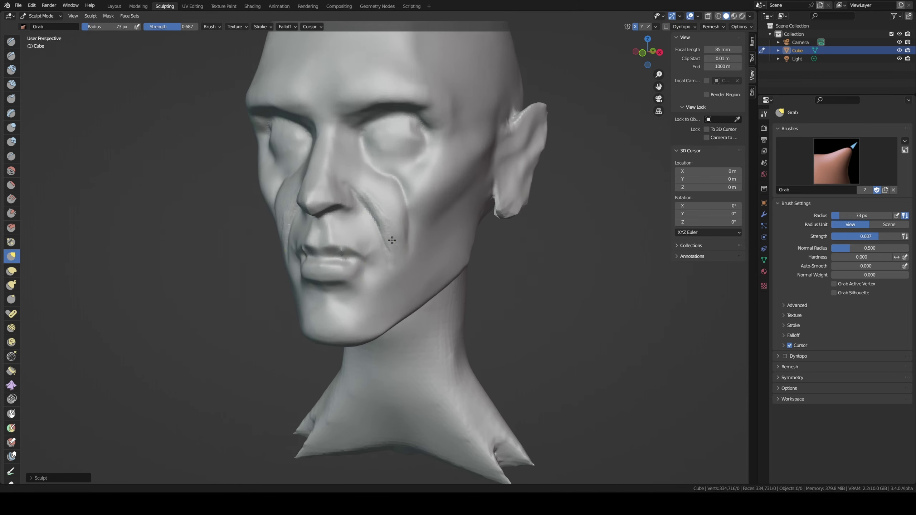
scroll(399, 256, "up", 3)
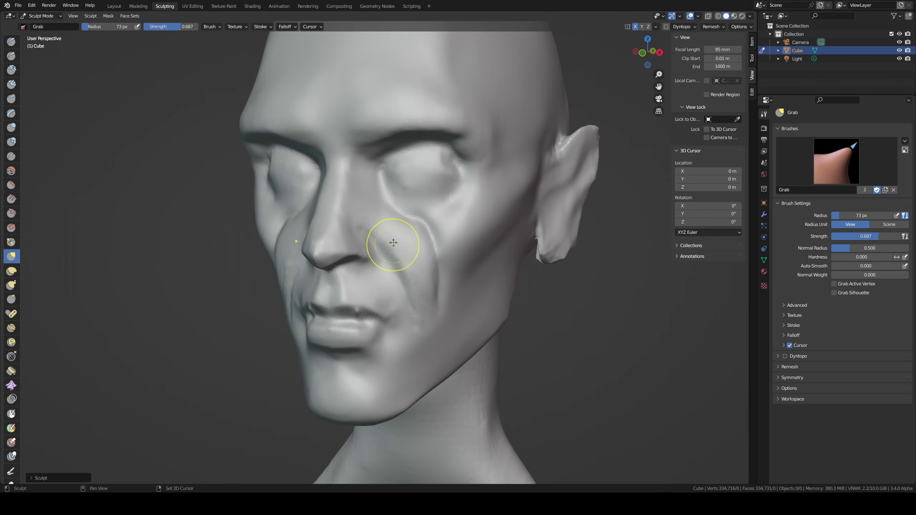
mouse_move(409, 262)
middle_mouse_down()
mouse_move(386, 248)
mouse_move(405, 262)
middle_mouse_up()
Step: With the Crease brush at 60 px, deepen the fold beside the nose and extend the under-eye crease
key("shift+c")
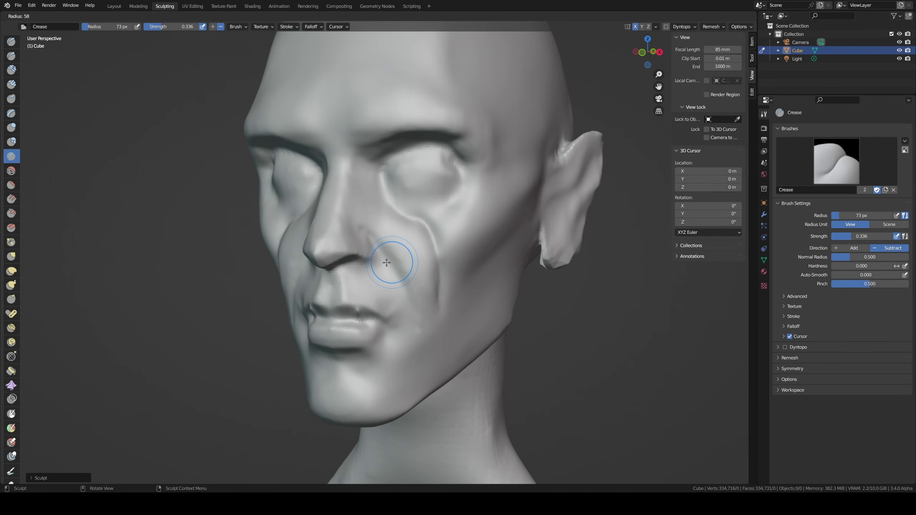
key("f")
left_click(394, 256)
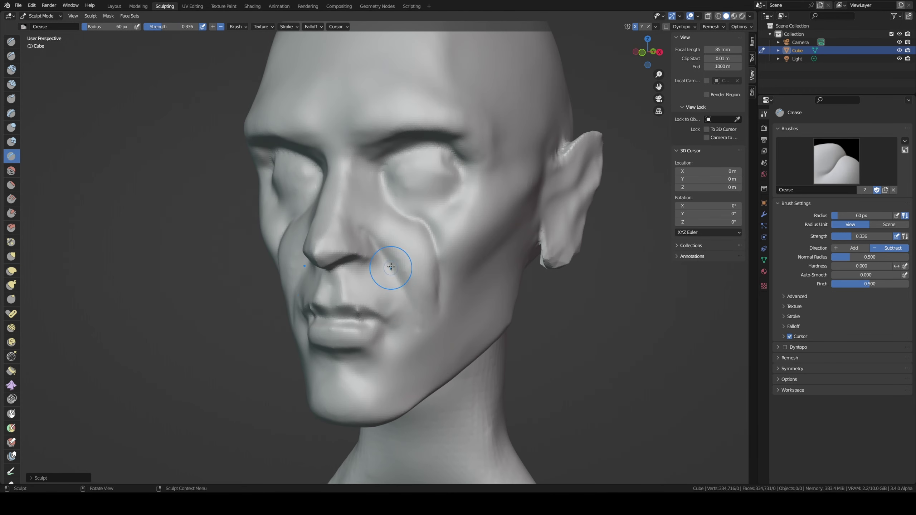
left_click_drag(391, 269, 407, 303)
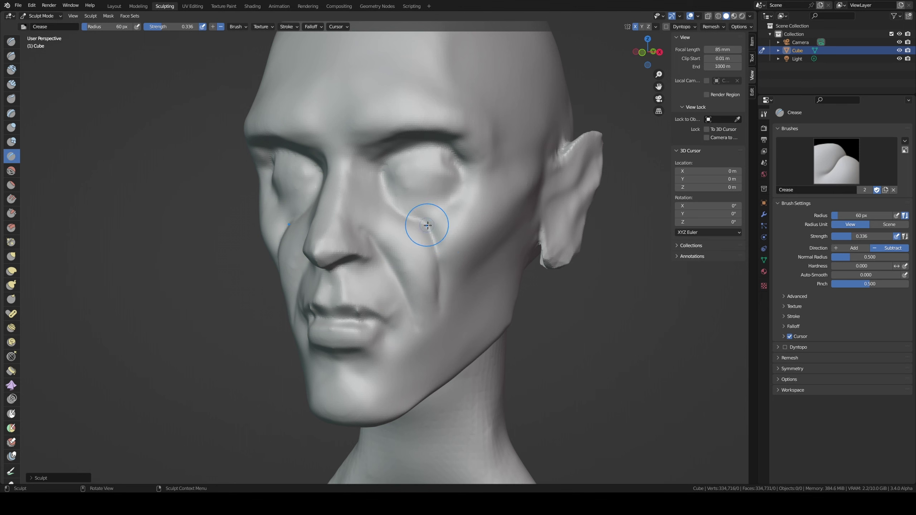
mouse_move(427, 225)
left_mouse_down()
mouse_move(440, 300)
mouse_move(430, 242)
mouse_move(408, 213)
left_mouse_up()
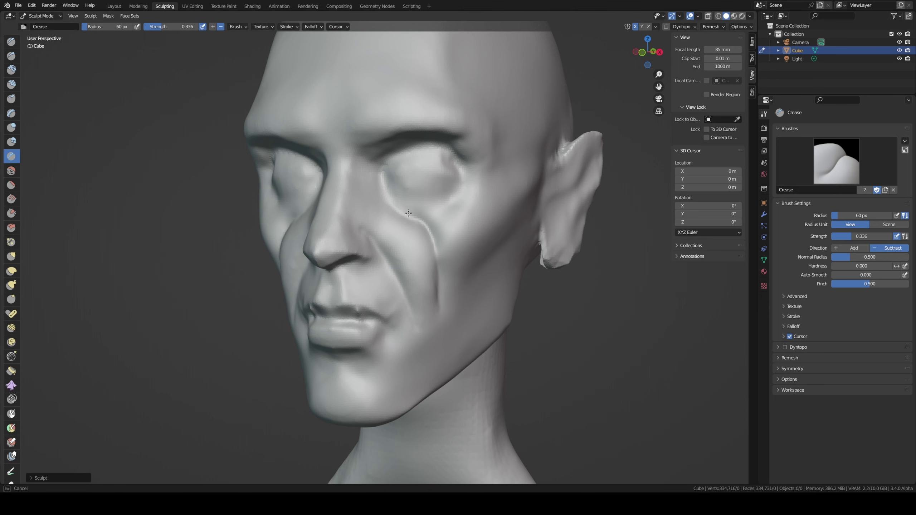
Step: Build up clay at both inner brows, then cut a Draw Sharp groove near the eye
middle_click_drag(388, 184, 409, 166)
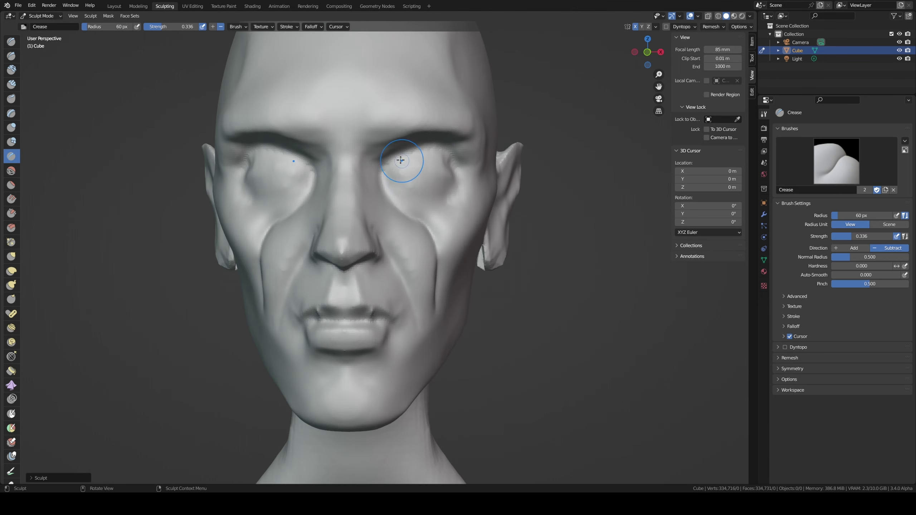
key("c")
left_click_drag(382, 160, 413, 140, "shift")
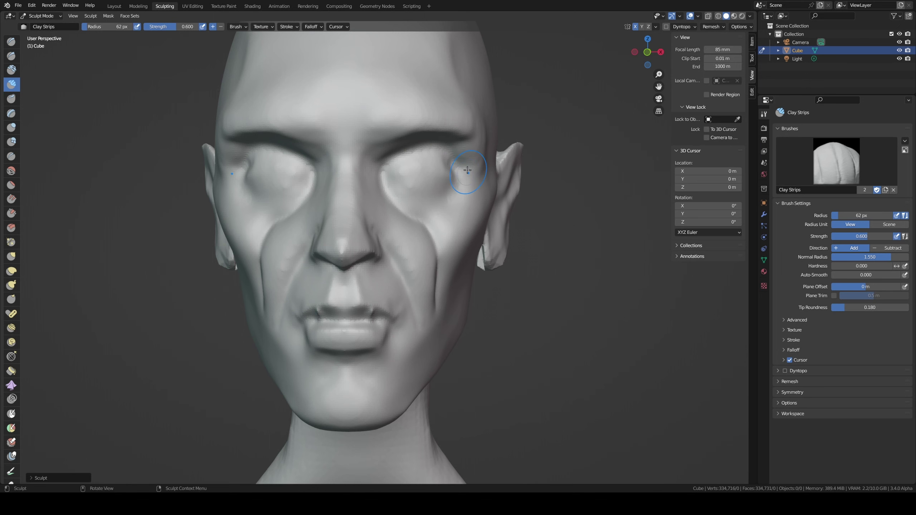
middle_click_drag(455, 226, 430, 207)
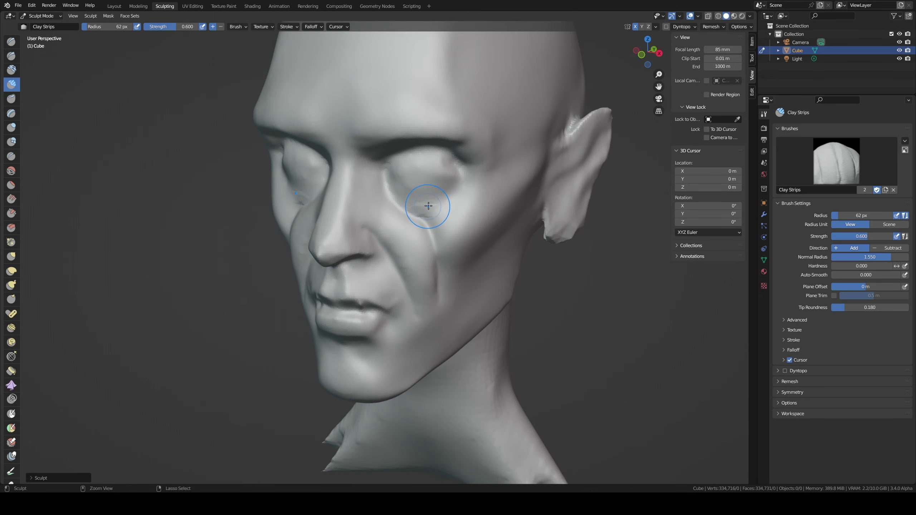
key("shift+space")
mouse_move(418, 202)
left_mouse_down()
mouse_move(397, 199)
mouse_move(424, 197)
left_mouse_up()
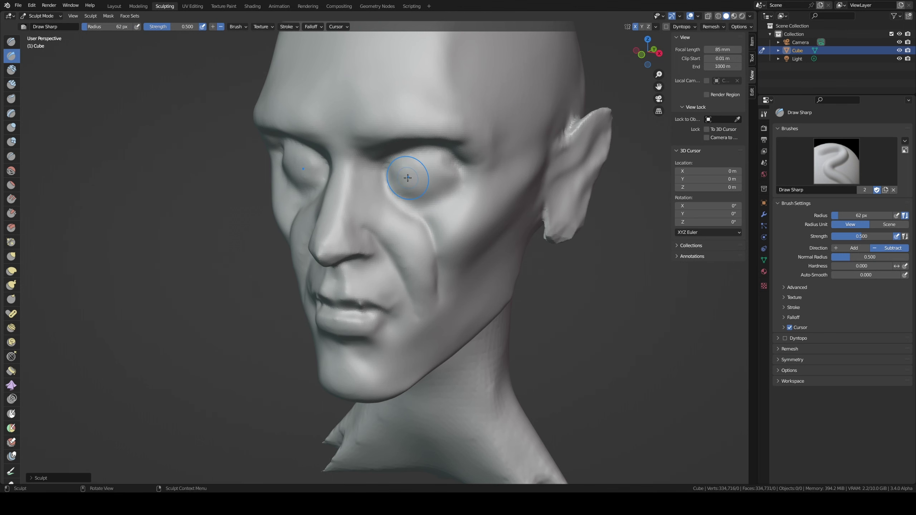
Step: In Front Orthographic view, mark the inner and outer corners of both eyes with Draw Sharp at 30 px
key("KP_1")
key("f")
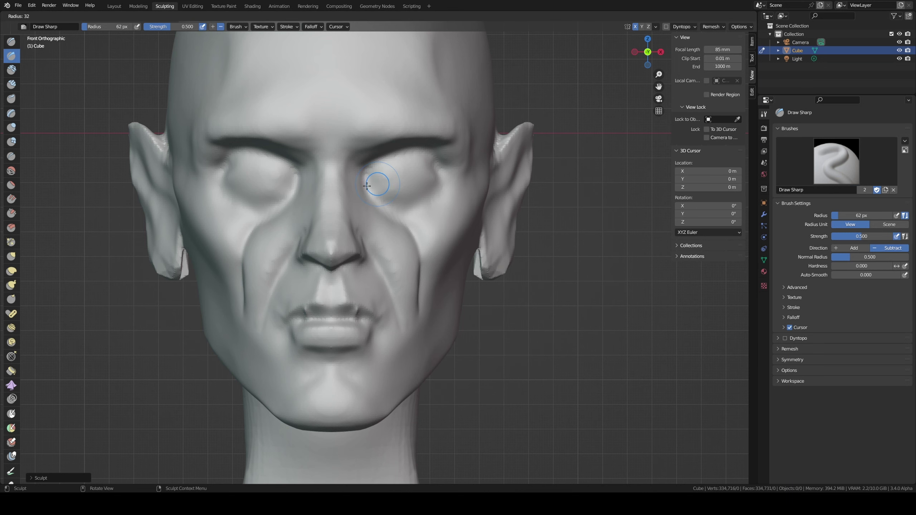
left_click(382, 191)
scroll(393, 199, "up", 3)
left_click_drag(383, 191, 385, 191)
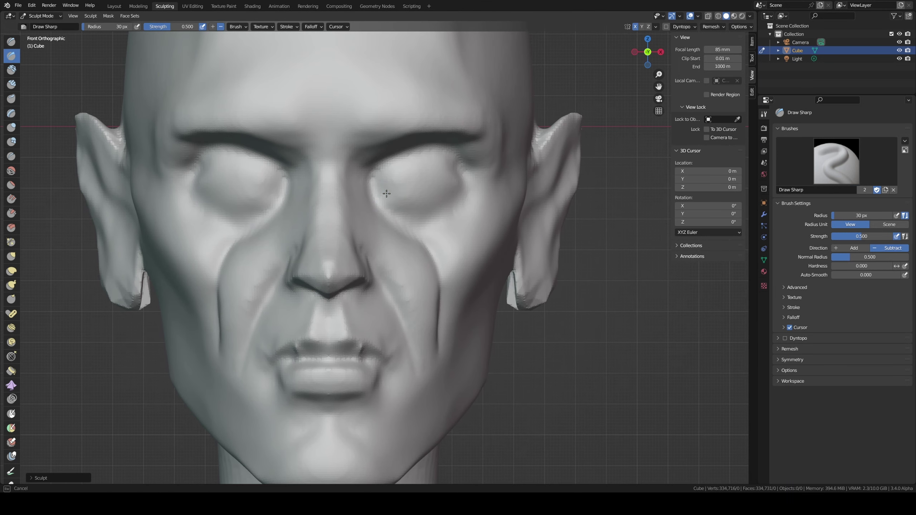
left_click_drag(456, 187, 455, 182)
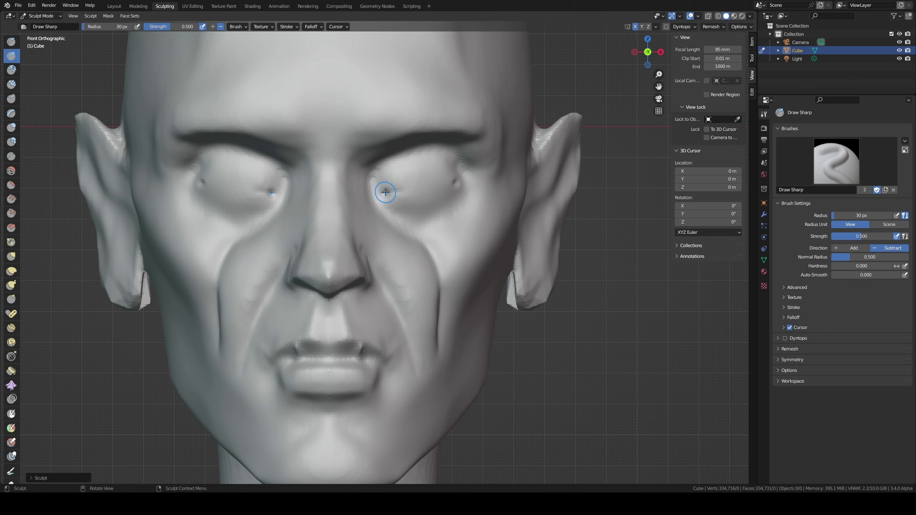
Step: Carve upper-eyelid creases from inner to outer corner, then add Clay Strips along the upper lids
left_click_drag(388, 190, 418, 175, "ctrl")
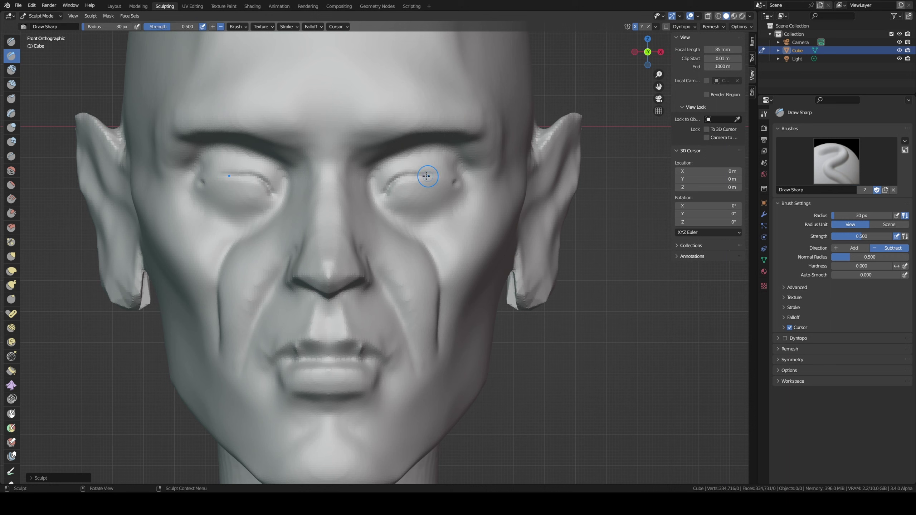
left_click_drag(422, 173, 463, 185)
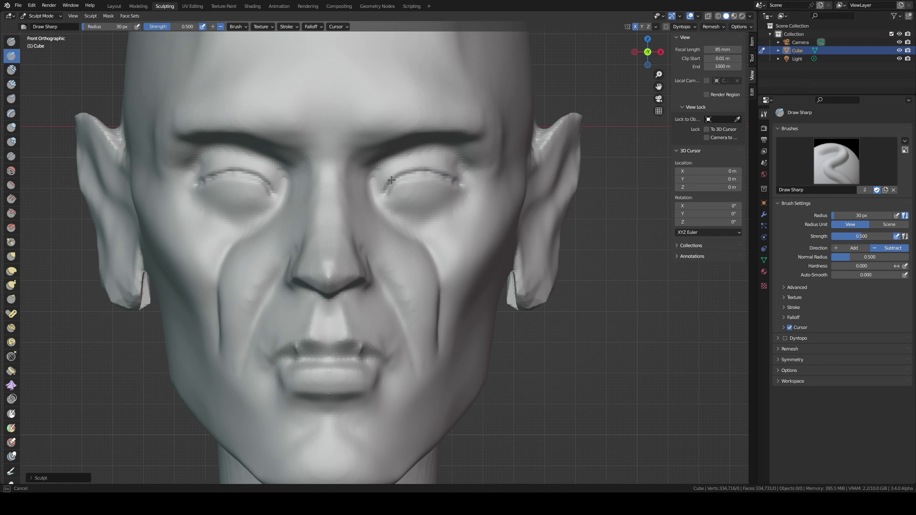
mouse_move(392, 180)
left_mouse_down()
mouse_move(419, 171)
mouse_move(459, 180)
mouse_move(412, 175)
left_mouse_up()
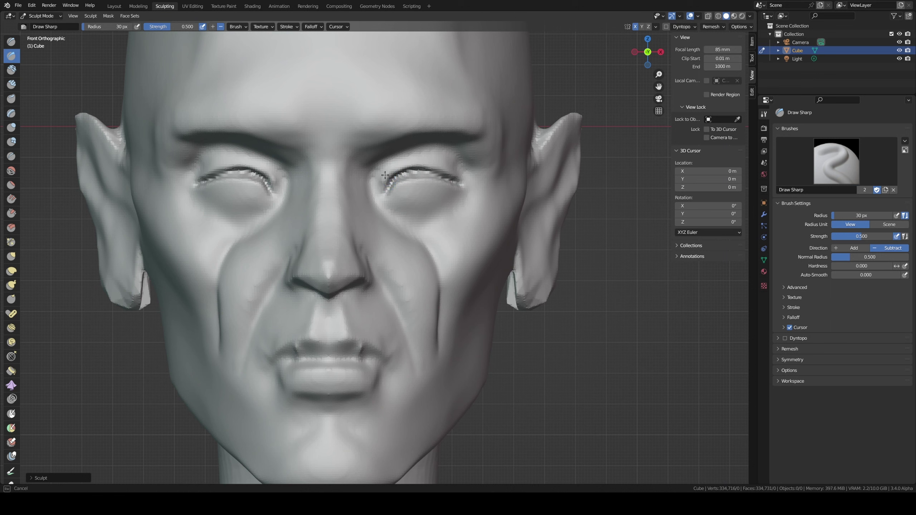
mouse_move(385, 175)
left_mouse_down()
mouse_move(461, 171)
mouse_move(428, 164)
left_mouse_up()
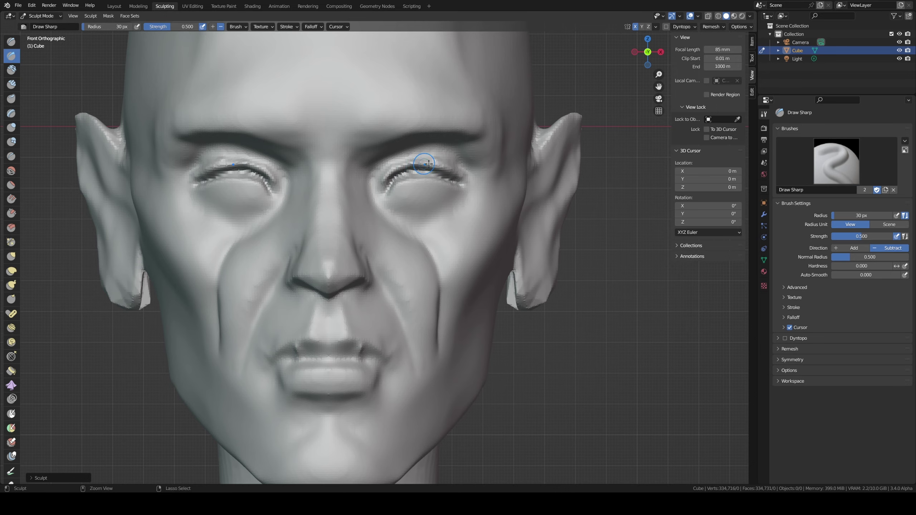
mouse_move(398, 173)
middle_mouse_down()
mouse_move(411, 161)
mouse_move(391, 159)
middle_mouse_up()
key("c")
left_click_drag(392, 159, 466, 159)
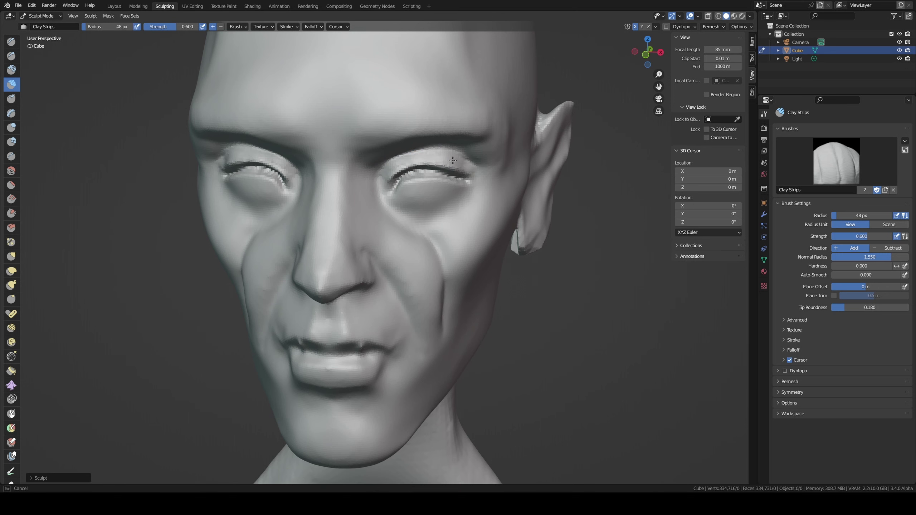
Step: Add more clay along both upper eyelids
middle_click_drag(453, 161, 453, 165)
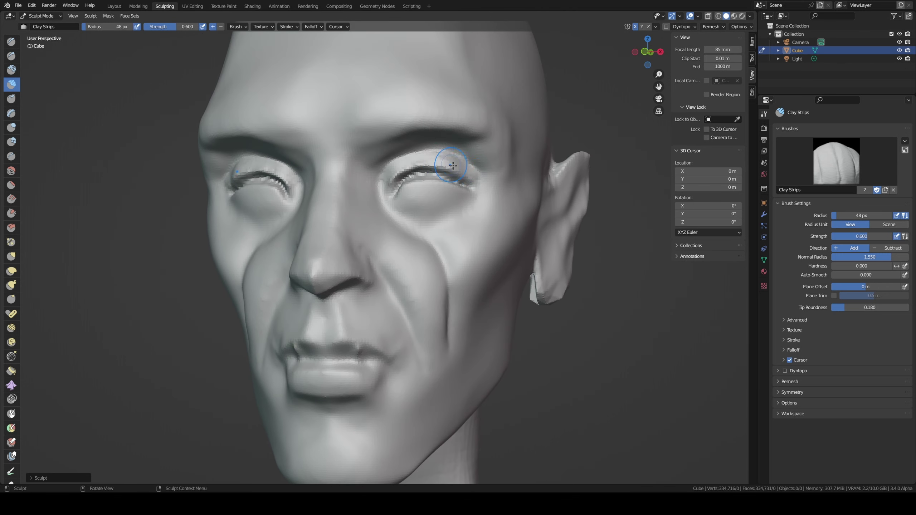
left_click_drag(453, 166, 466, 164)
mouse_move(396, 166)
left_mouse_down()
mouse_move(422, 157)
mouse_move(461, 168)
left_mouse_up()
middle_click_drag(462, 169, 416, 199)
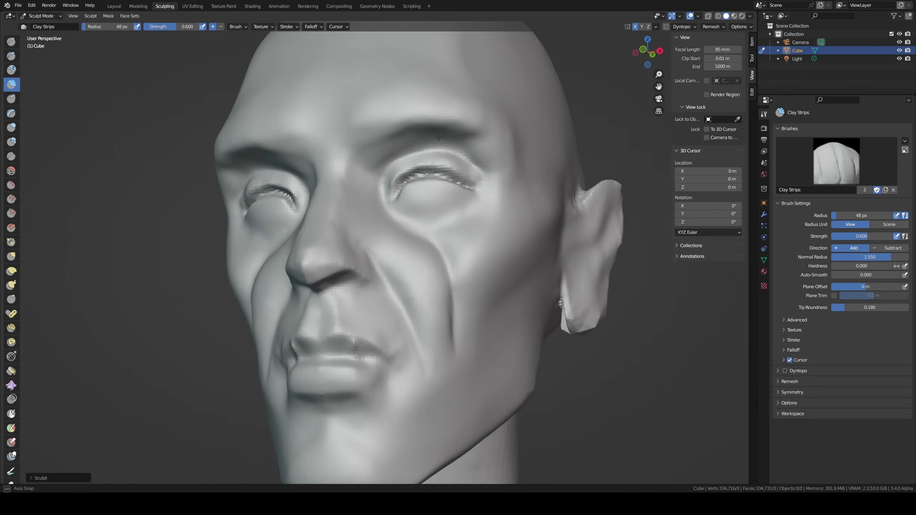
Step: In front view, carve Draw Sharp creases along the upper eyelid edges and inner corners
key("KP_1")
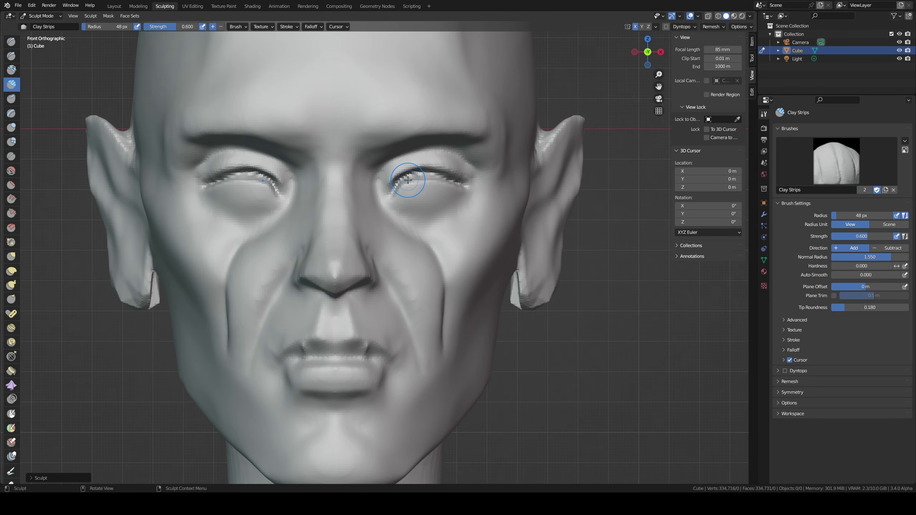
key("shift+d")
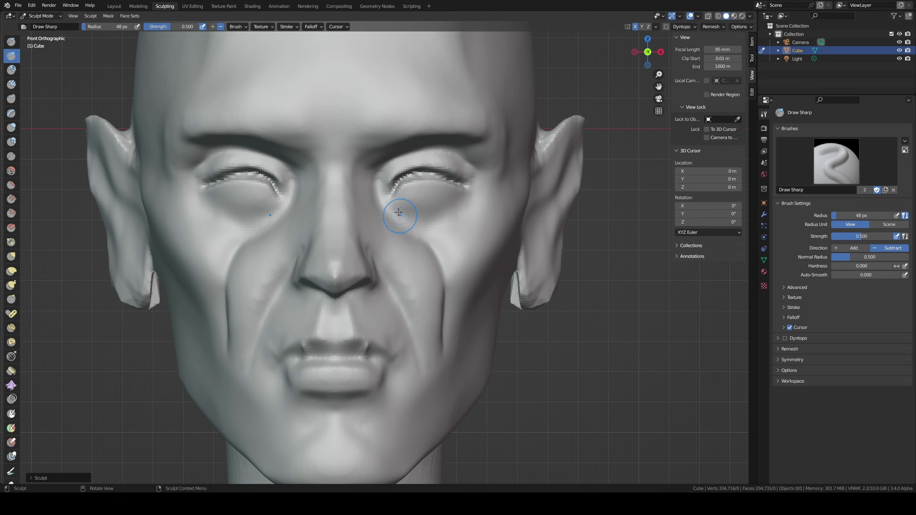
mouse_move(405, 198)
left_mouse_down()
mouse_move(440, 205)
mouse_move(457, 196)
left_mouse_up()
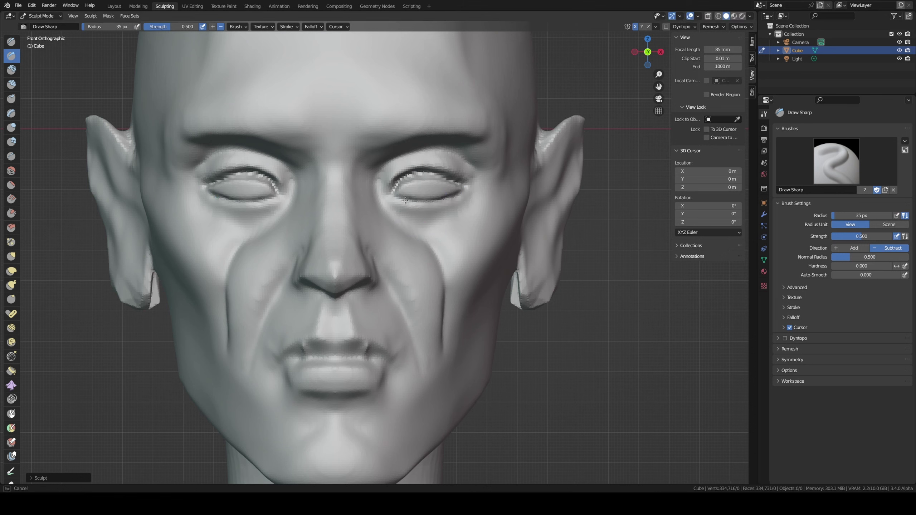
mouse_move(393, 193)
left_mouse_down()
mouse_move(466, 190)
mouse_move(407, 202)
left_mouse_up()
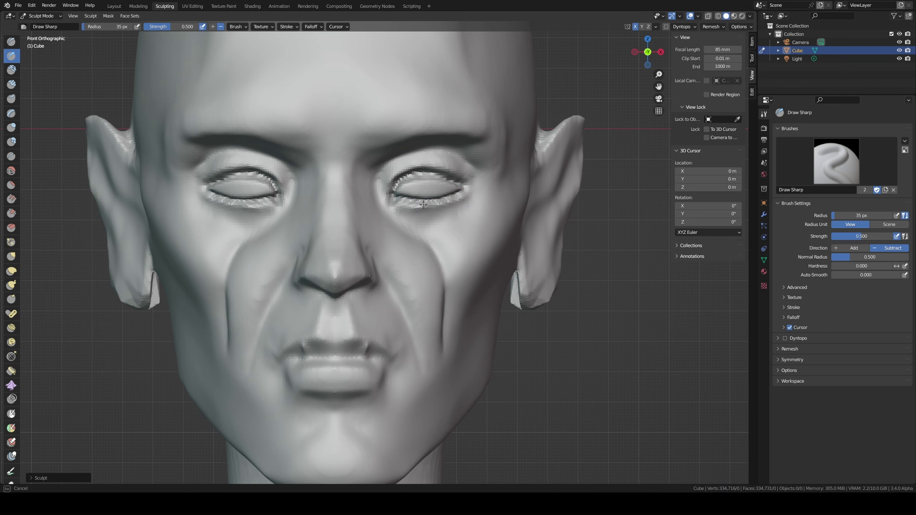
mouse_move(423, 204)
middle_mouse_down()
mouse_move(450, 198)
mouse_move(421, 195)
mouse_move(415, 205)
middle_mouse_up()
Step: Set the brush radius to 44 px and compare the under-eye stroke undone and redone
key("f")
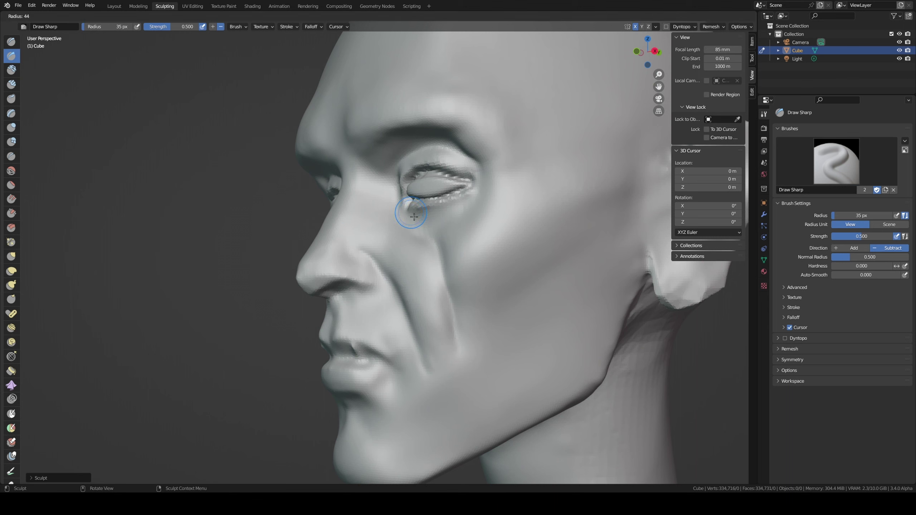
left_click(414, 217)
key("ctrl+z")
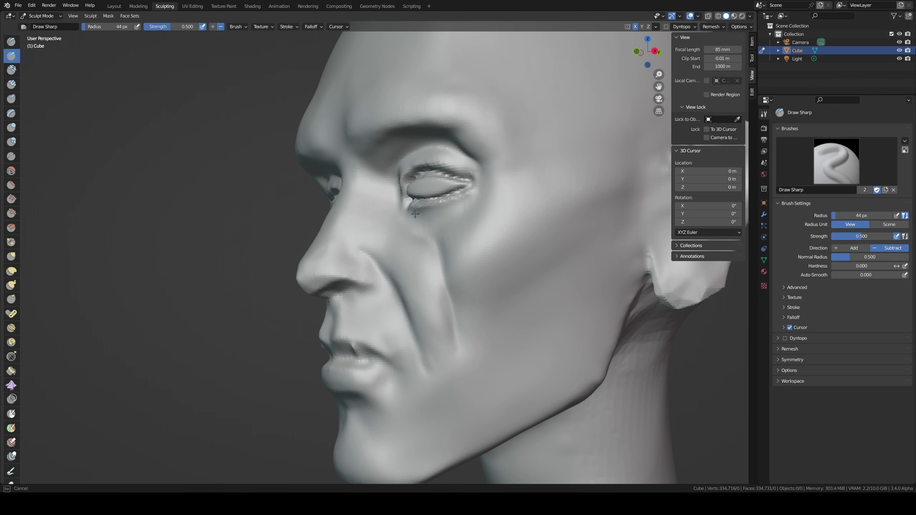
key("ctrl+shift+z")
key("ctrl+z")
key("ctrl+shift+z")
key("ctrl+z")
key("ctrl+shift+z")
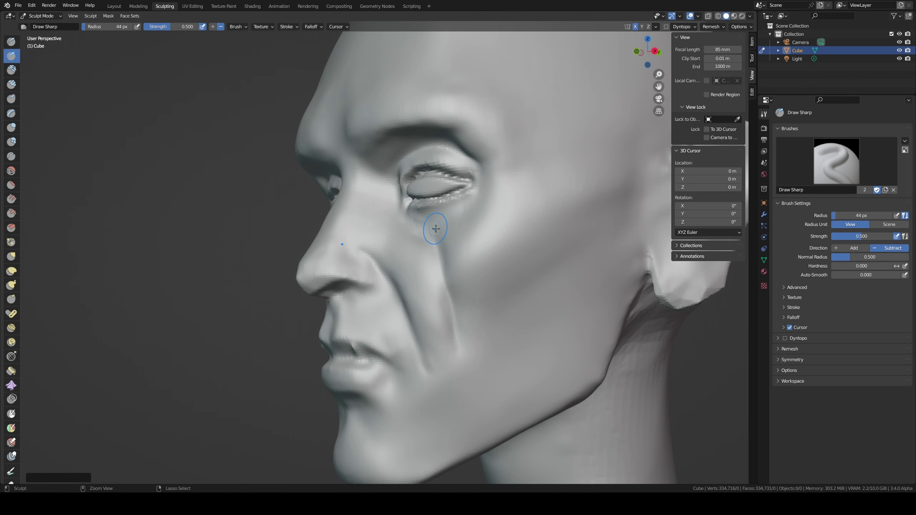
Step: Shrink the brush to 32 px and sharpen the crease along the lower eyelid
middle_click_drag(439, 236, 411, 214)
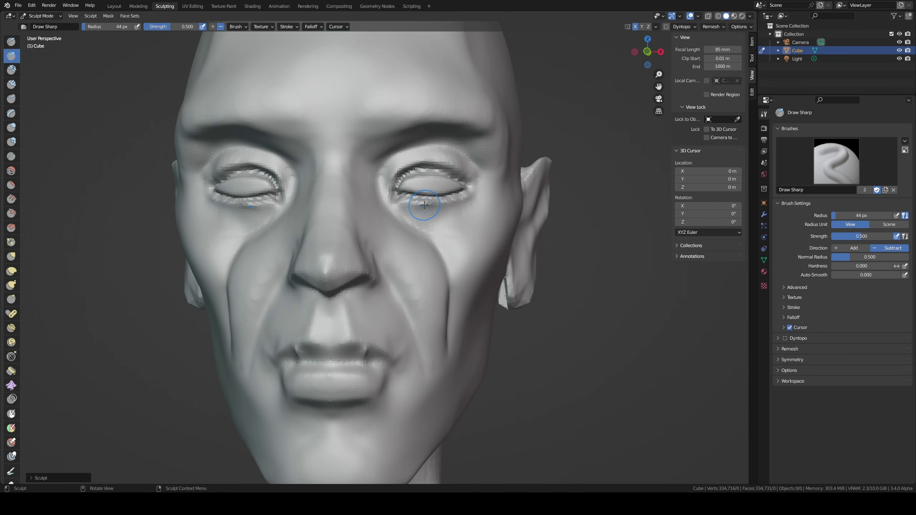
key("f")
left_click(402, 204)
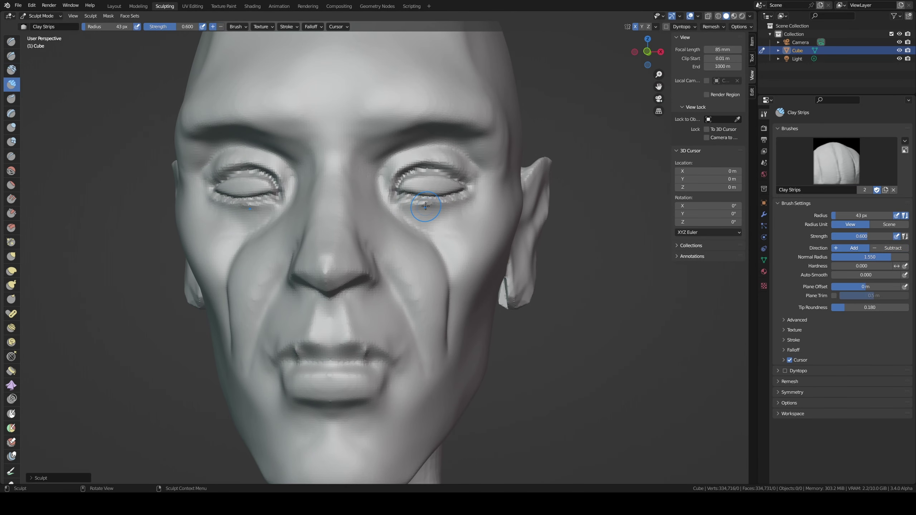
key("f")
left_click(401, 203)
left_click_drag(436, 201, 447, 200)
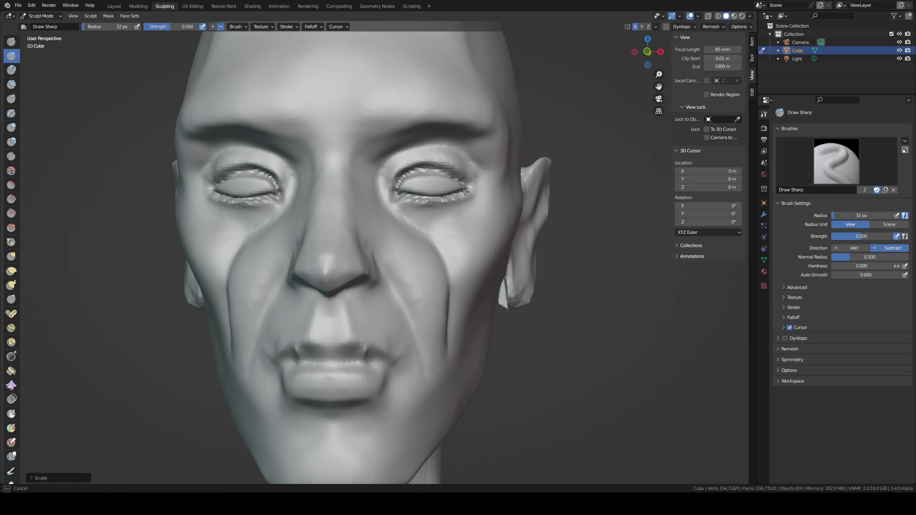
middle_click_drag(454, 195, 409, 205)
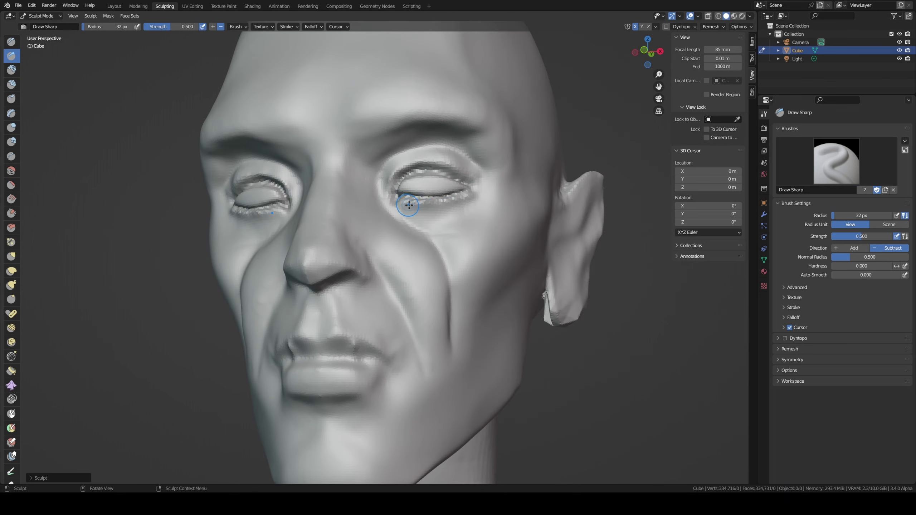
Step: Add a Clay Strips stroke beside the eye, raising strength to 0.650 and radius to 58 px
key("c")
left_click_drag(419, 206, 425, 210)
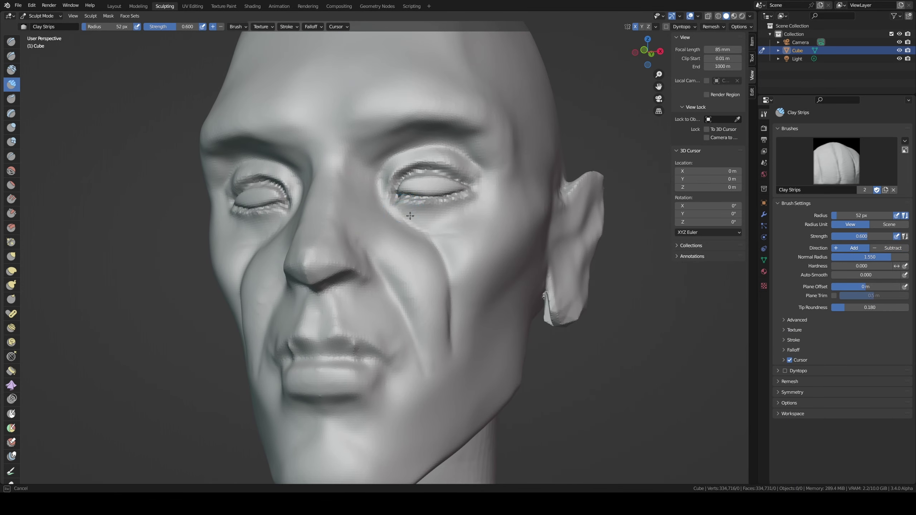
mouse_move(446, 212)
middle_mouse_down()
mouse_move(454, 222)
mouse_move(428, 218)
mouse_move(442, 239)
middle_mouse_up()
middle_click_drag(401, 211, 395, 217)
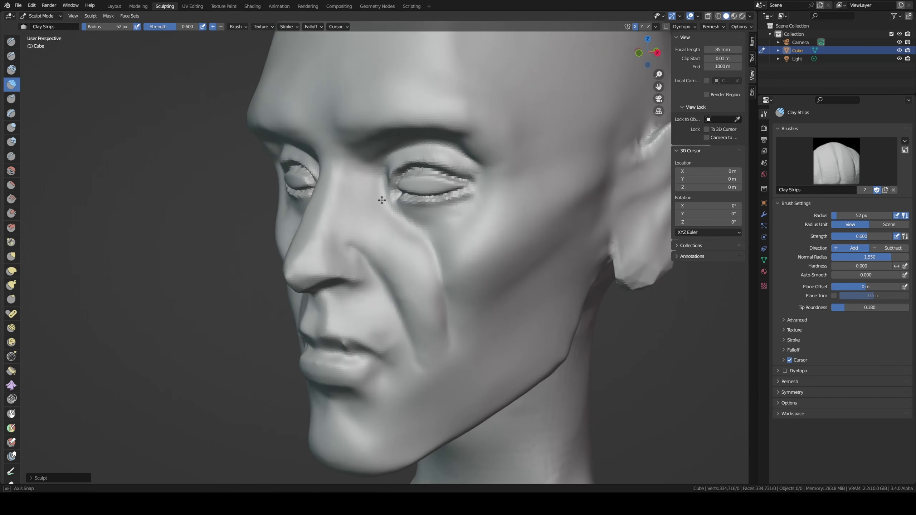
key("shift+f")
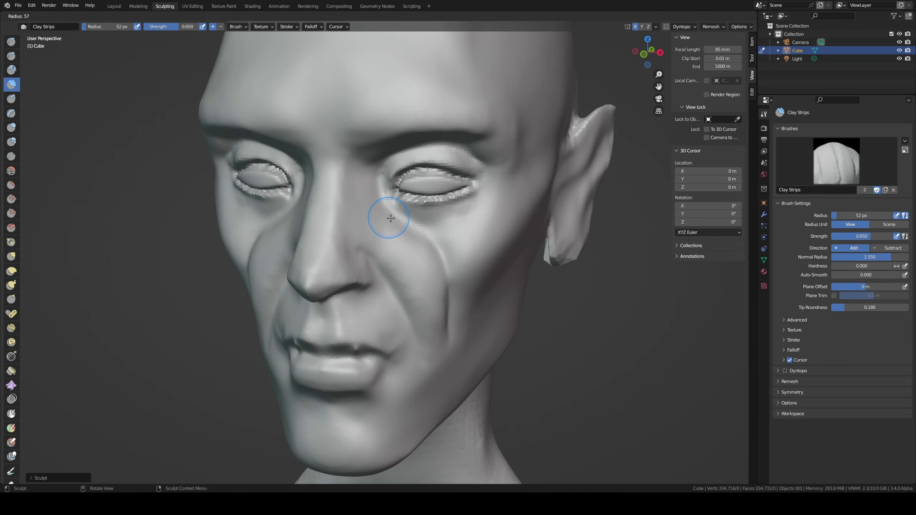
key("f")
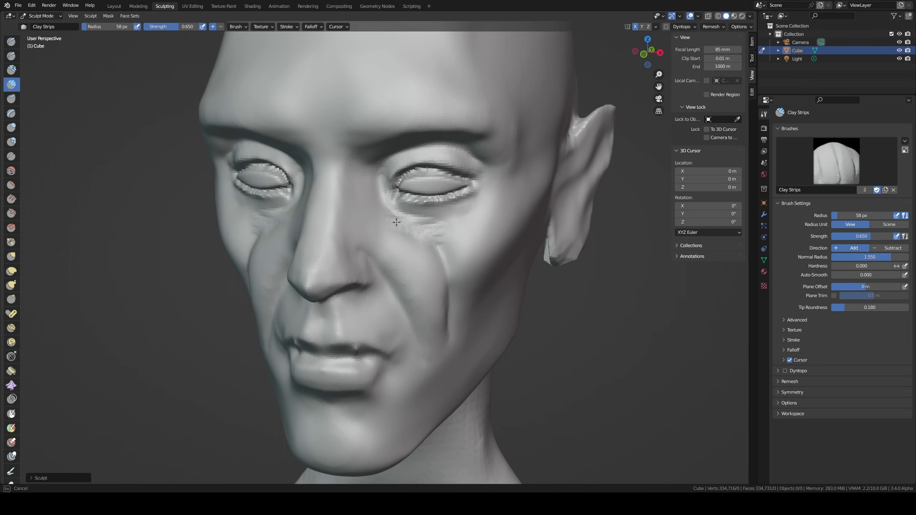
middle_click_drag(397, 214, 385, 204)
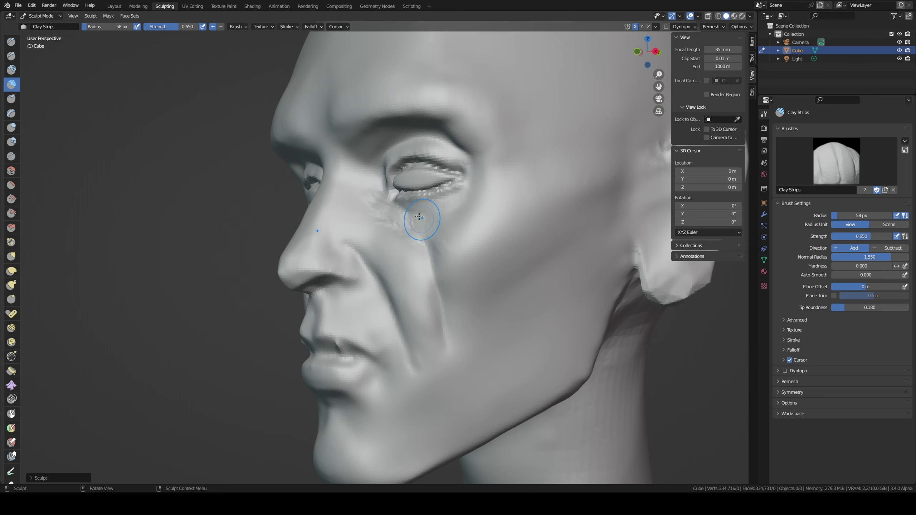
middle_click_drag(434, 218, 462, 210)
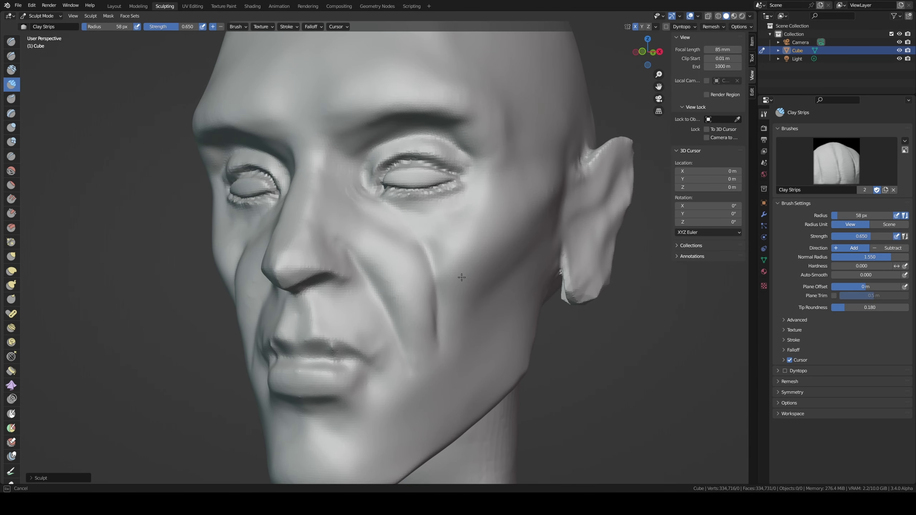
middle_click_drag(429, 204, 347, 161)
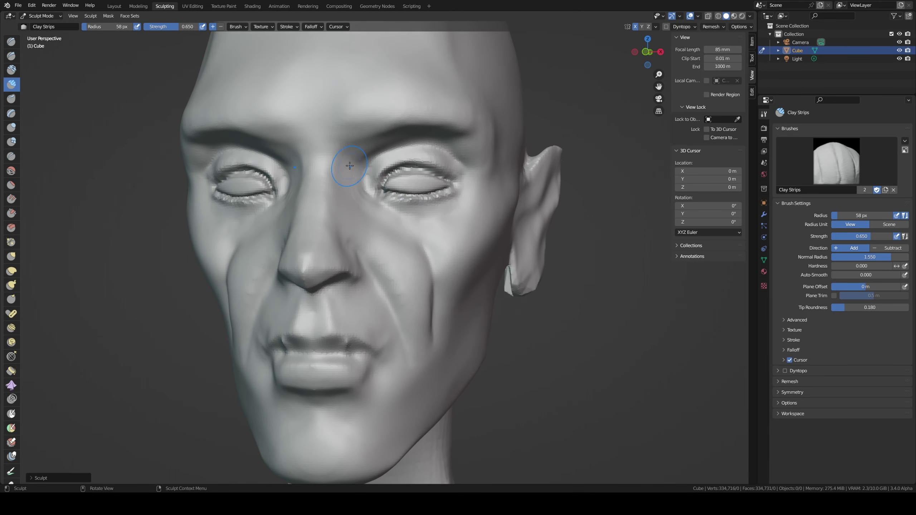
Step: Deepen the upper eyelid creases on both eyes with Draw Sharp
key("shift+space")
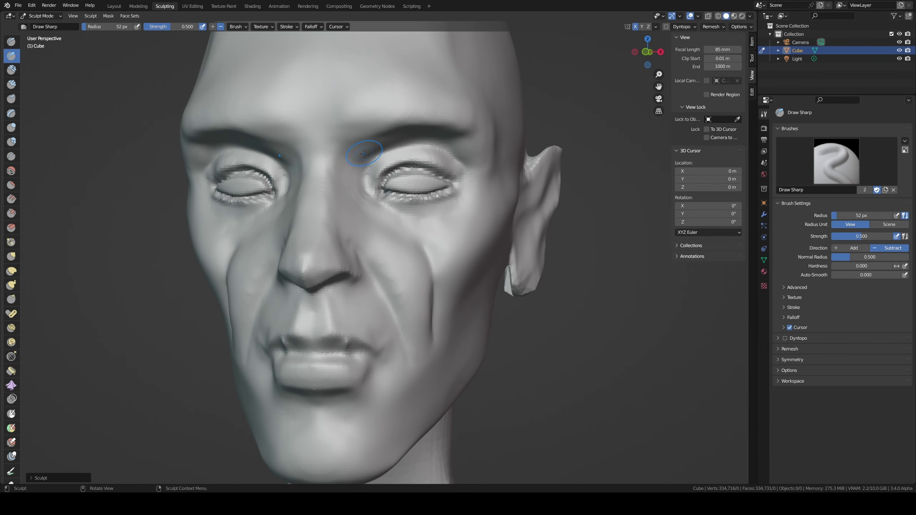
left_click_drag(285, 170, 256, 155)
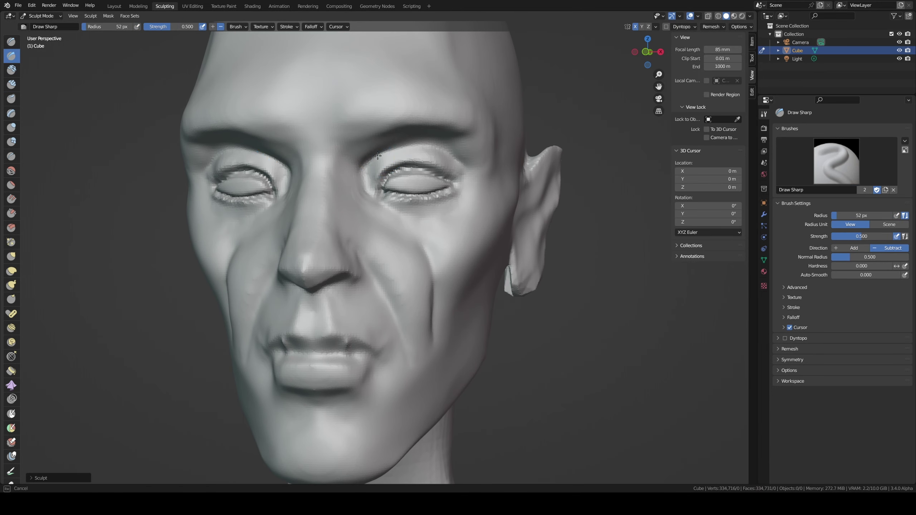
left_click_drag(431, 148, 462, 159)
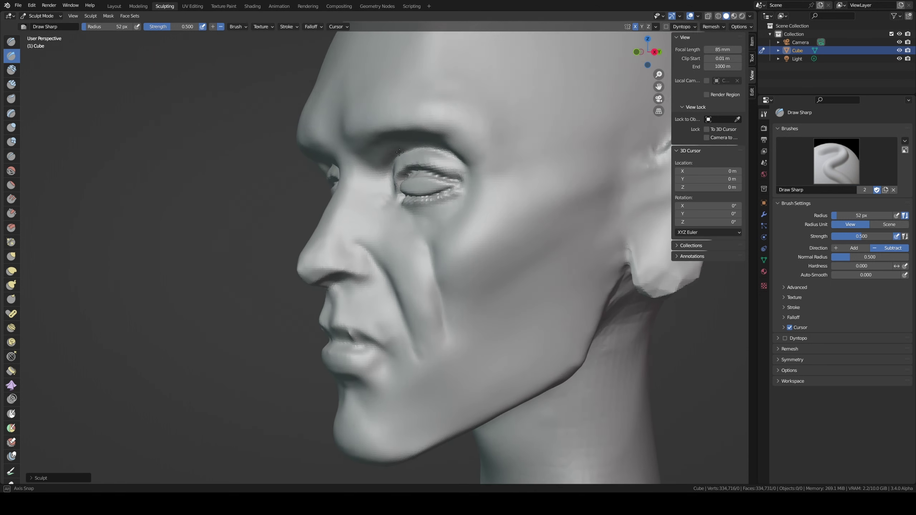
middle_click_drag(461, 163, 391, 149)
Step: Build up both brow ridges above the eyes with Clay Strips
key("c")
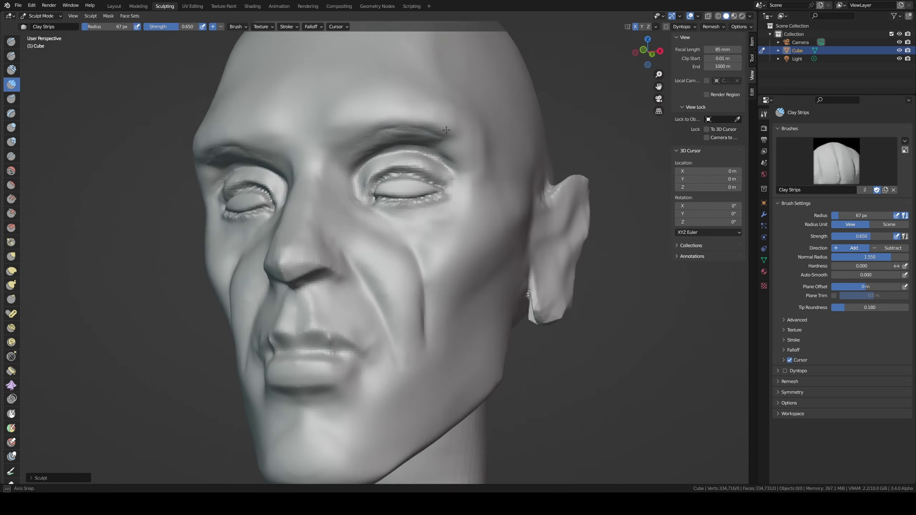
mouse_move(391, 145)
left_mouse_down()
mouse_move(431, 142)
mouse_move(415, 141)
left_mouse_up()
middle_click_drag(415, 141, 403, 143)
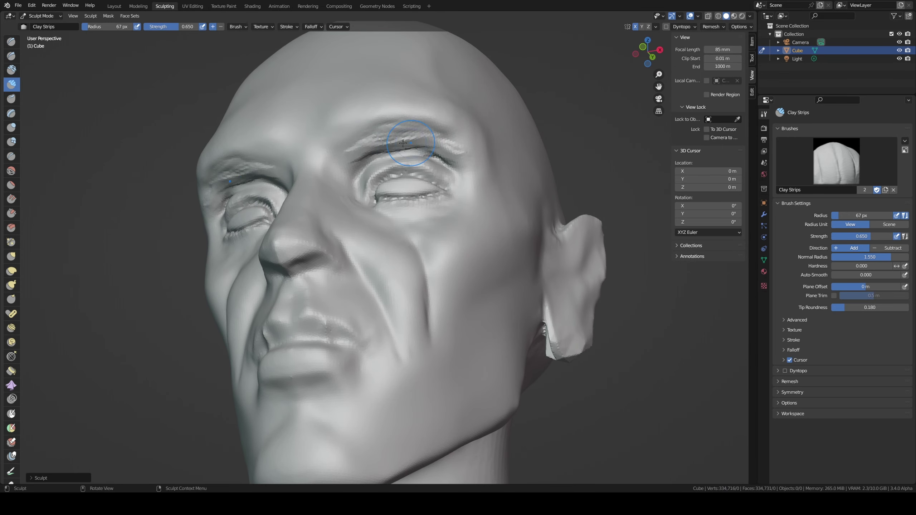
left_click_drag(344, 152, 440, 132)
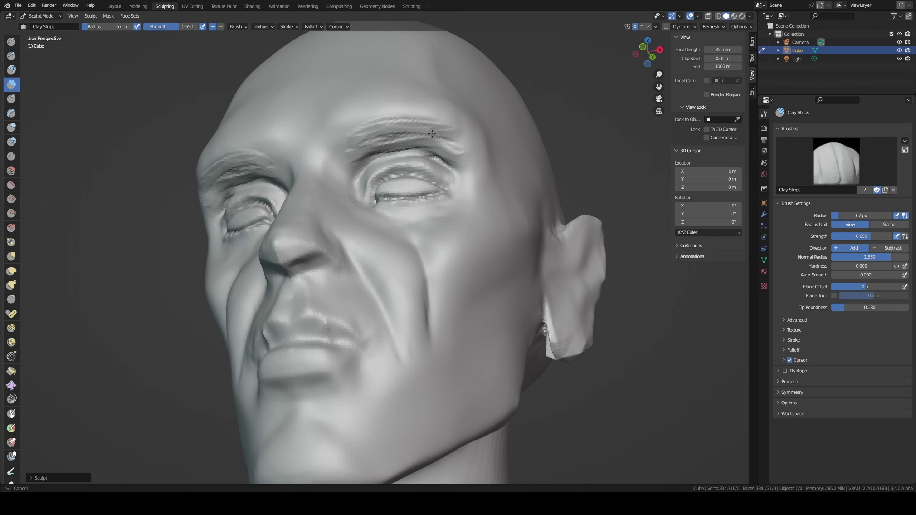
mouse_move(441, 132)
middle_mouse_down()
mouse_move(362, 146)
mouse_move(420, 85)
middle_mouse_up()
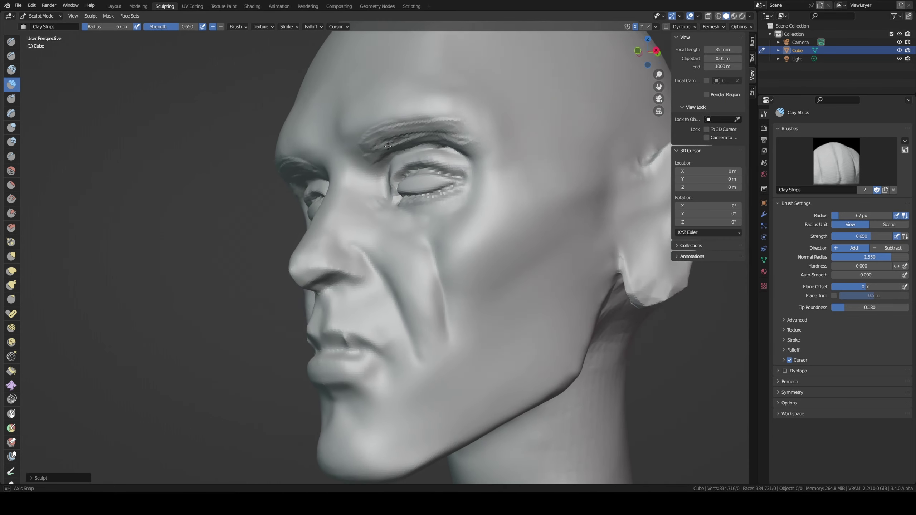
Step: Set the Grab brush to 176 px and orbit to inspect the face from below
key("g")
key("f")
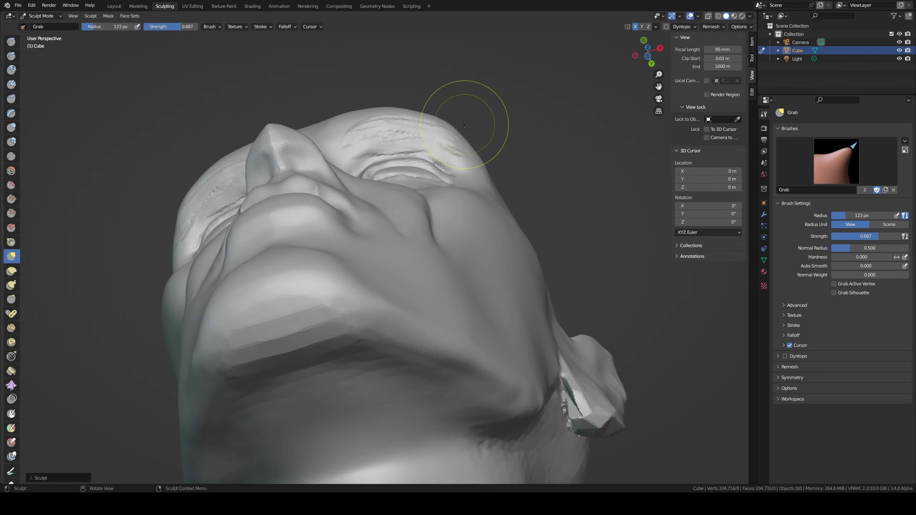
left_click(458, 127)
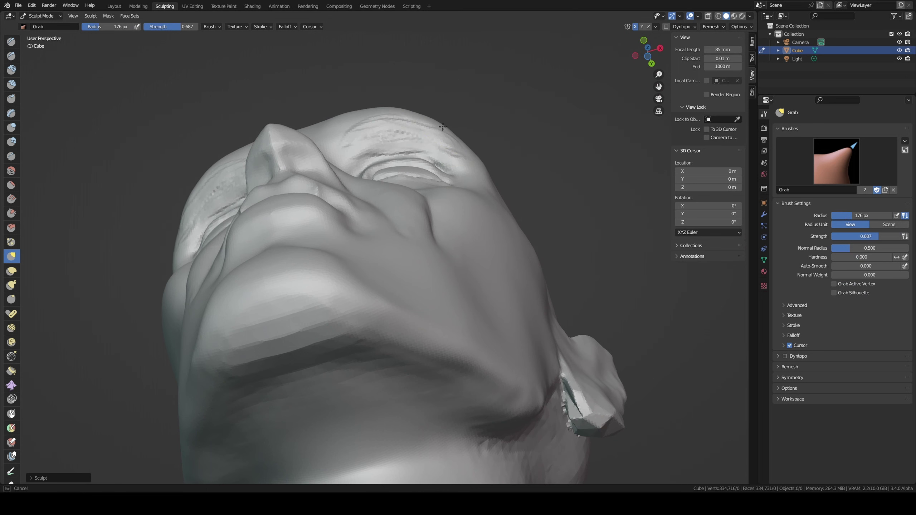
mouse_move(441, 92)
middle_mouse_down()
mouse_move(375, 189)
mouse_move(364, 148)
middle_mouse_up()
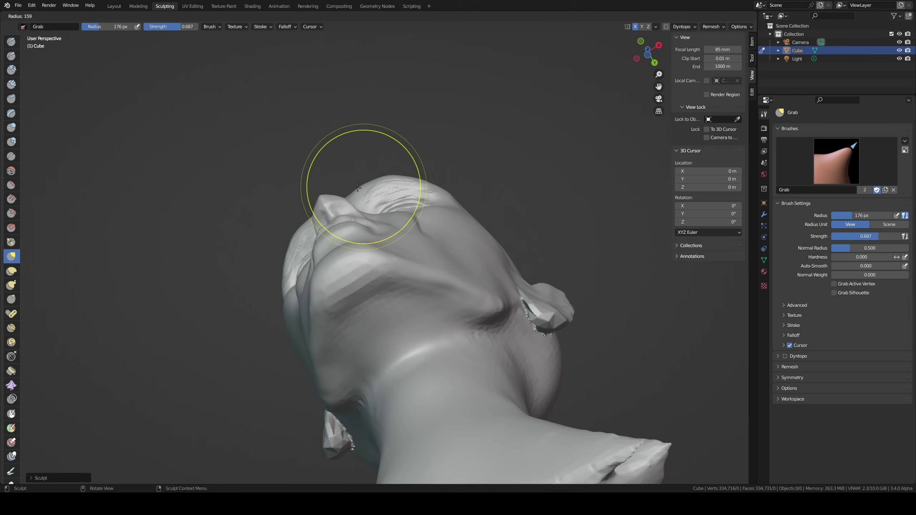
mouse_move(348, 184)
middle_mouse_down()
mouse_move(343, 270)
mouse_move(378, 337)
mouse_move(343, 253)
middle_mouse_up()
key("ctrl+KP_7")
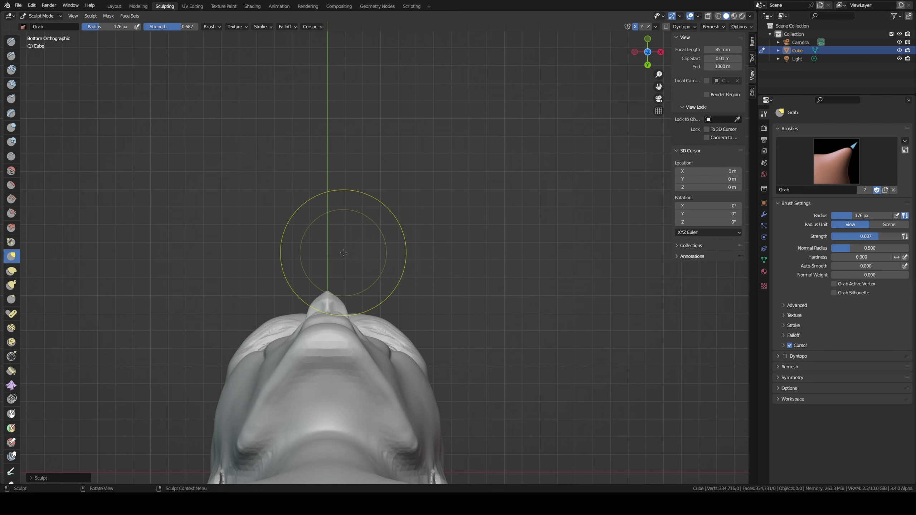
mouse_move(388, 352)
middle_mouse_down()
mouse_move(401, 392)
mouse_move(324, 343)
middle_mouse_up()
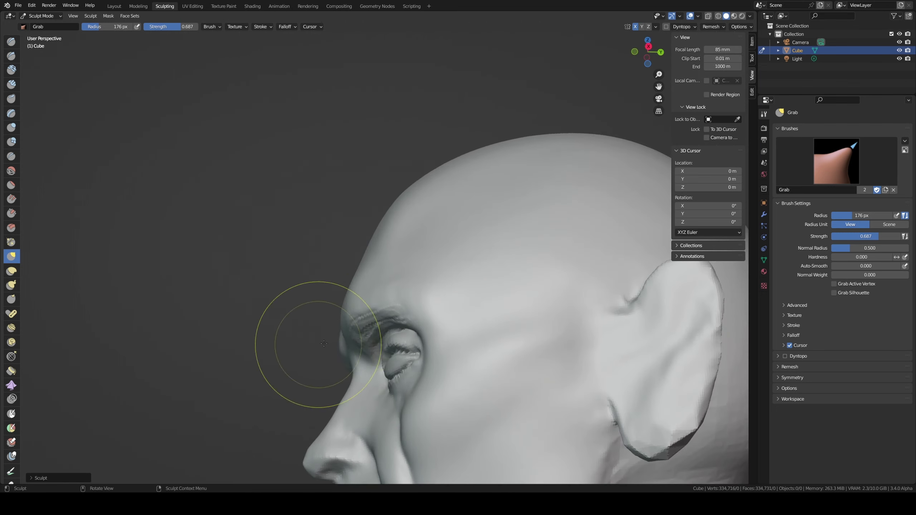
Step: Resize the Grab brush from 220 to 129 px, then switch to Clay Strips
key("f")
left_click(414, 304)
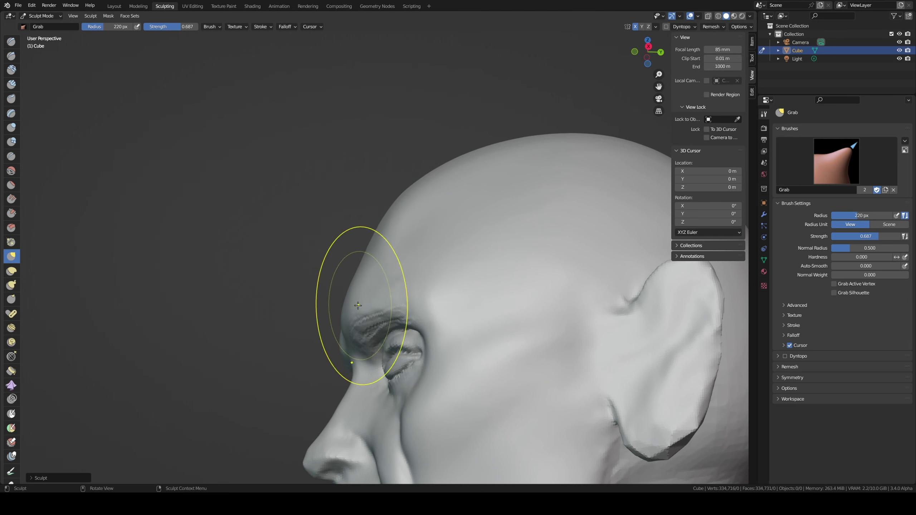
mouse_move(346, 305)
middle_mouse_down()
mouse_move(457, 309)
mouse_move(440, 327)
mouse_move(426, 292)
middle_mouse_up()
key("f")
left_click(440, 303)
key("f")
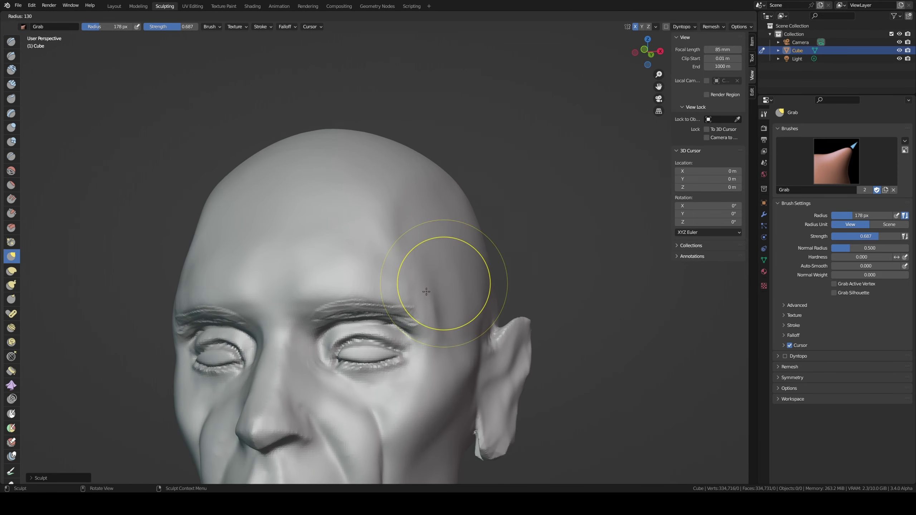
left_click(425, 289)
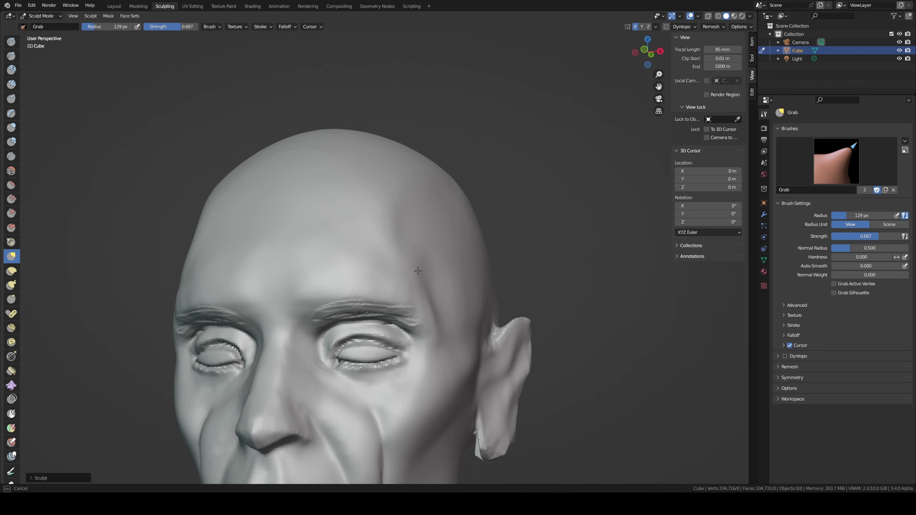
mouse_move(418, 271)
middle_mouse_down()
mouse_move(475, 337)
mouse_move(420, 346)
middle_mouse_up()
key("c")
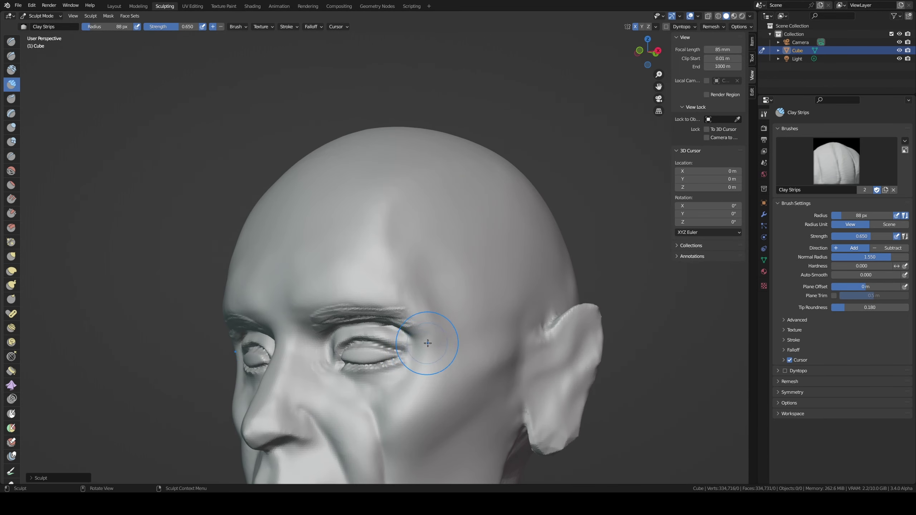
Step: With a 27 px Draw Sharp brush, carve vertical grooves between the brows to the nose bridge
key("shift+x")
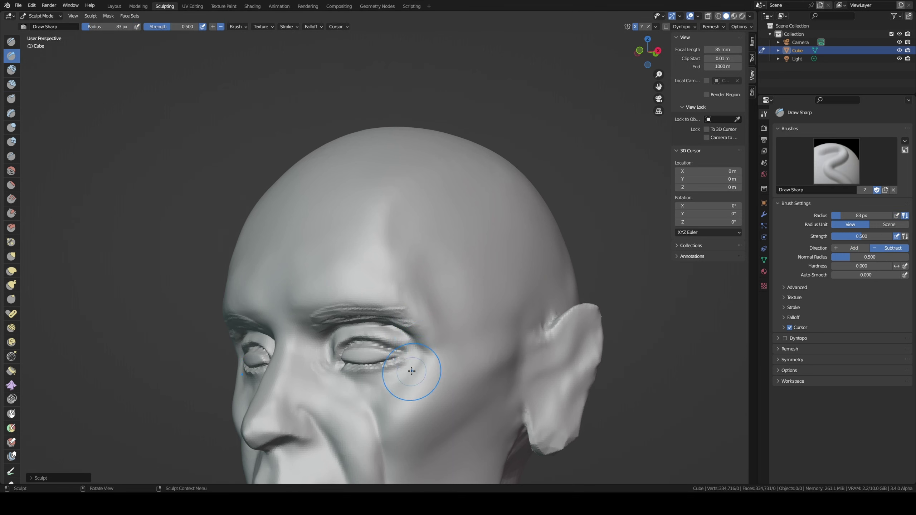
middle_click_drag(417, 358, 356, 313)
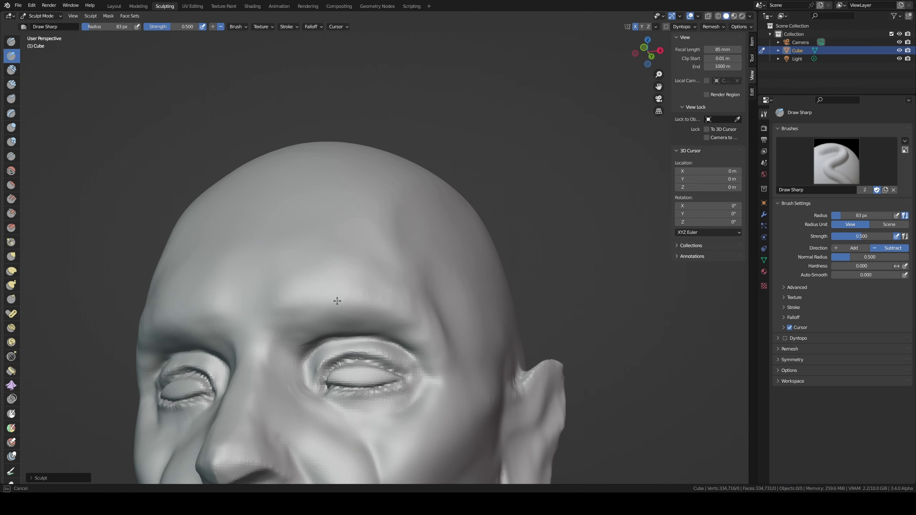
middle_click_drag(343, 299, 255, 328)
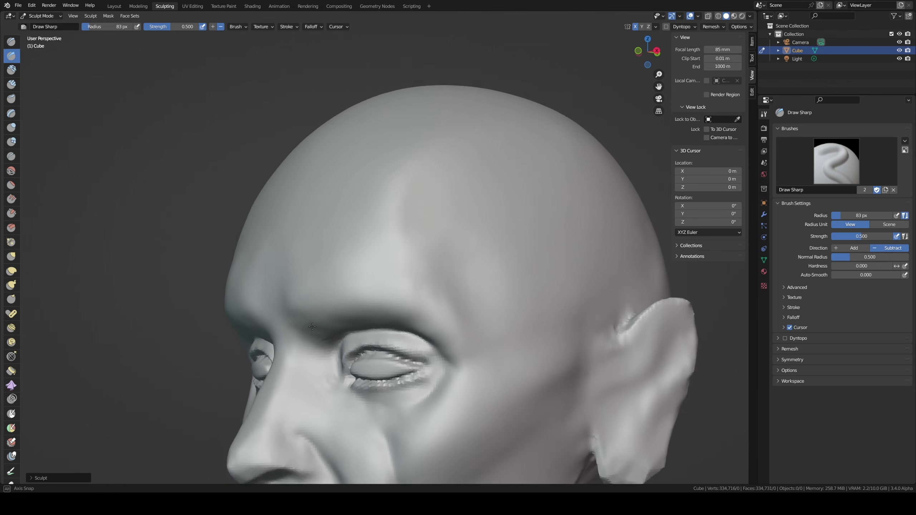
key("f")
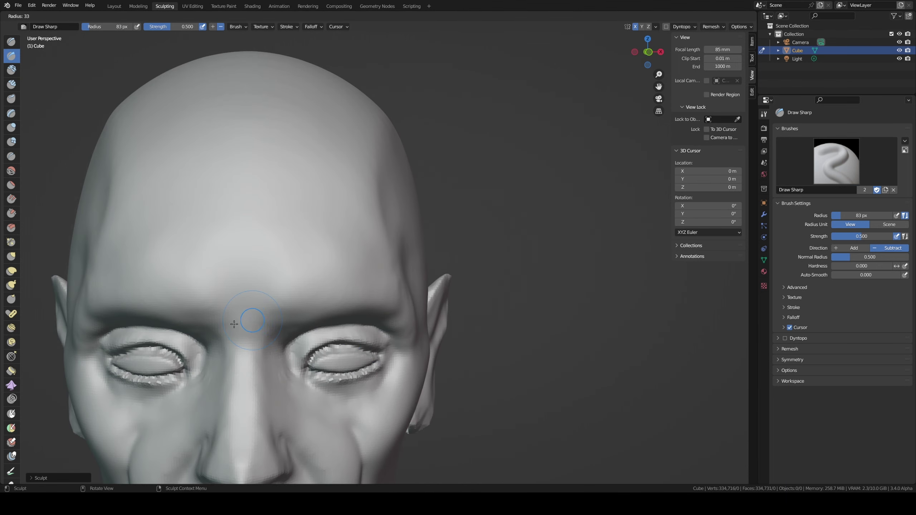
left_click(236, 323)
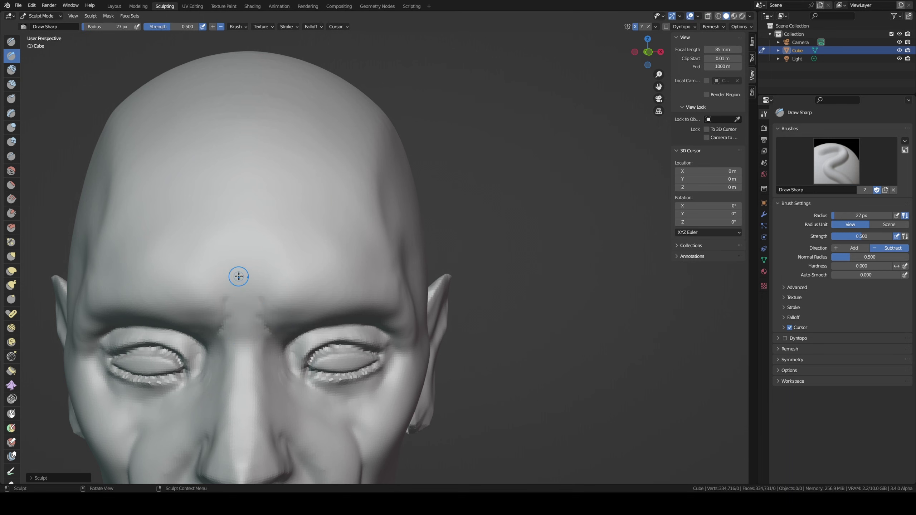
left_click_drag(259, 309, 263, 289)
middle_click_drag(263, 289, 287, 308)
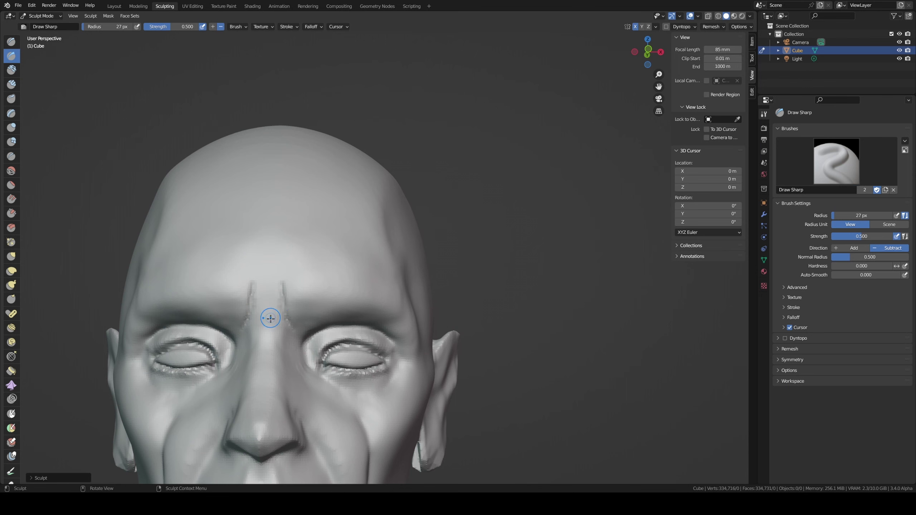
mouse_move(245, 343)
left_mouse_down()
mouse_move(278, 329)
mouse_move(262, 304)
left_mouse_up()
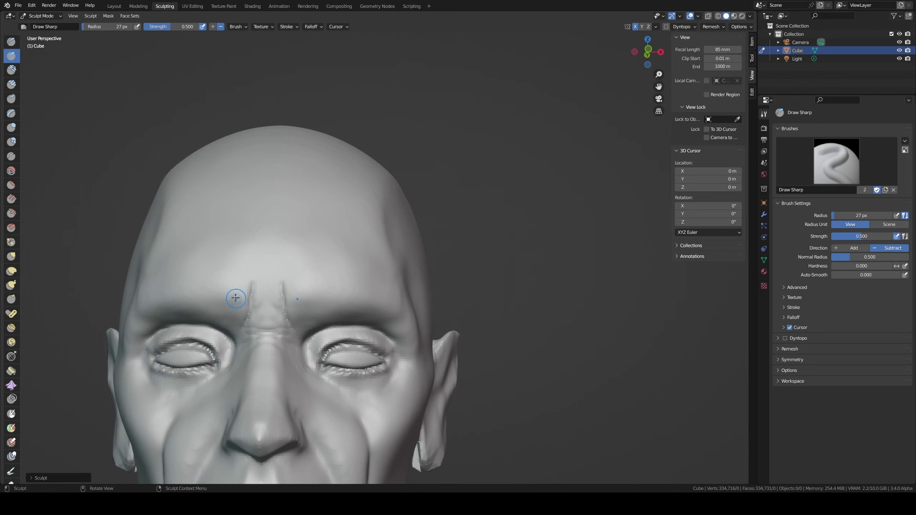
left_click_drag(242, 329, 243, 285)
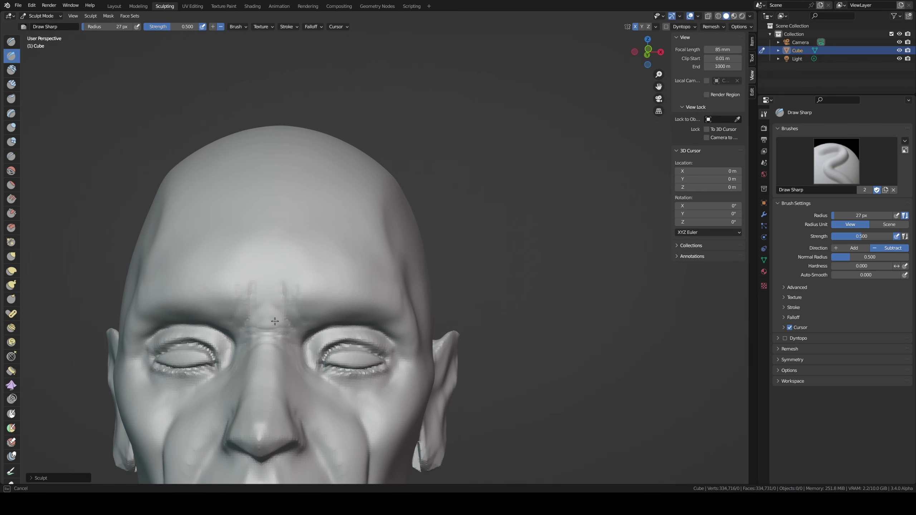
left_click_drag(274, 321, 278, 291)
Step: Carve further ridges between the brows at 28 px, then switch to the Crease brush
mouse_move(279, 290)
middle_mouse_down()
mouse_move(270, 290)
mouse_move(277, 301)
middle_mouse_up()
key("f")
left_click(270, 291)
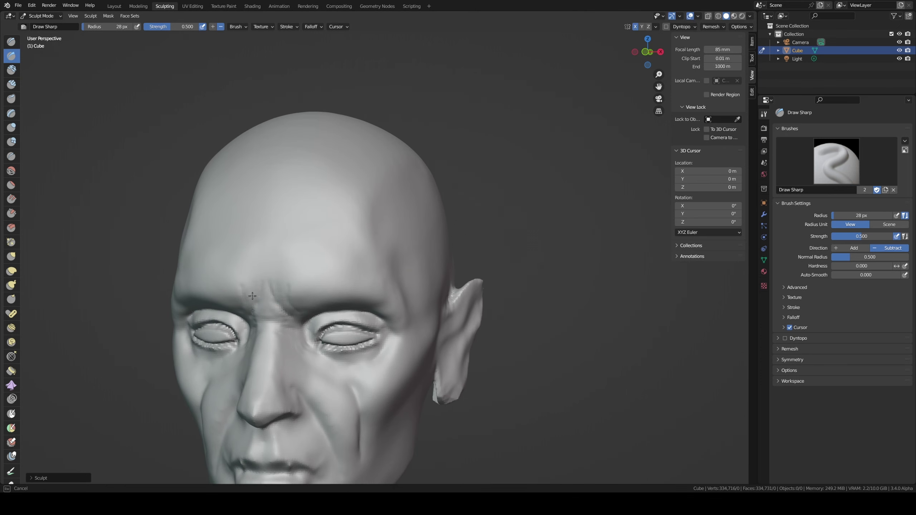
left_click_drag(282, 320, 276, 287)
middle_click_drag(276, 287, 274, 286)
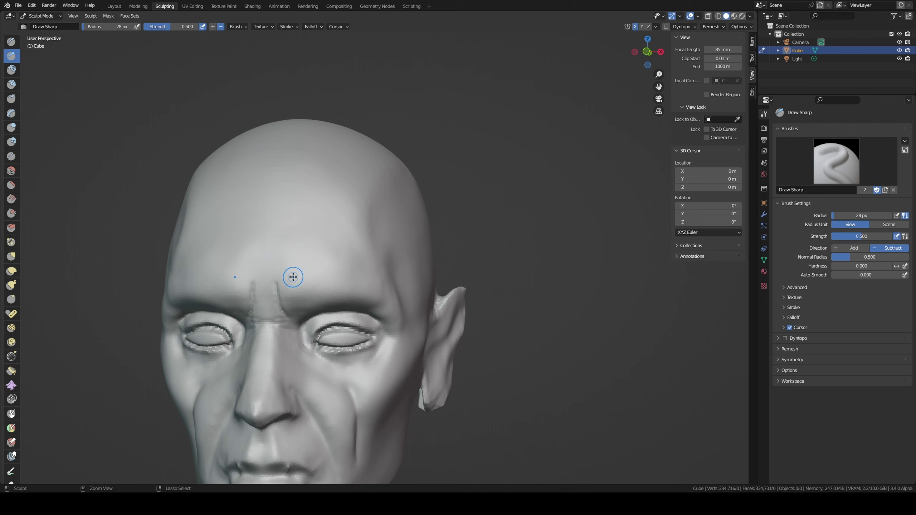
key("shift+c")
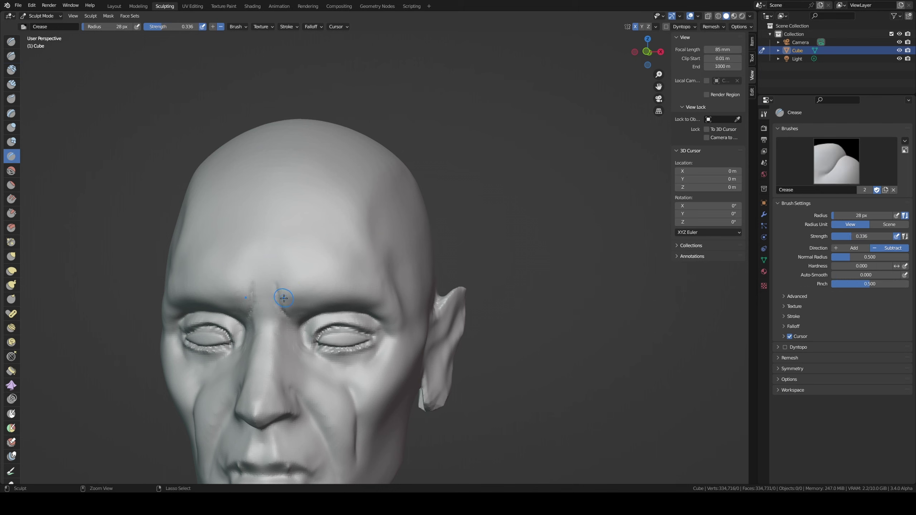
Step: Sharpen the frown lines with Crease at 21 px and strength 0.544, then 26 px
left_click_drag(283, 316, 275, 293)
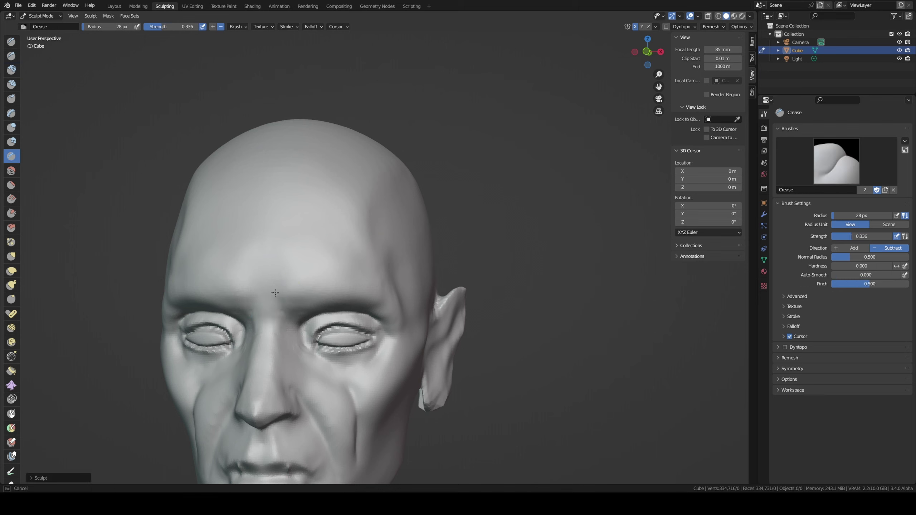
key("f")
left_click(275, 295)
key("shift+f")
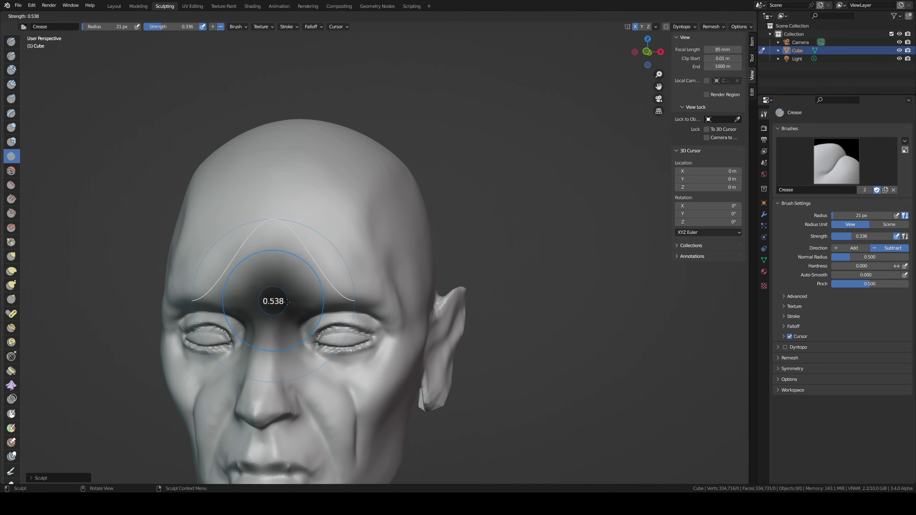
left_click(284, 315)
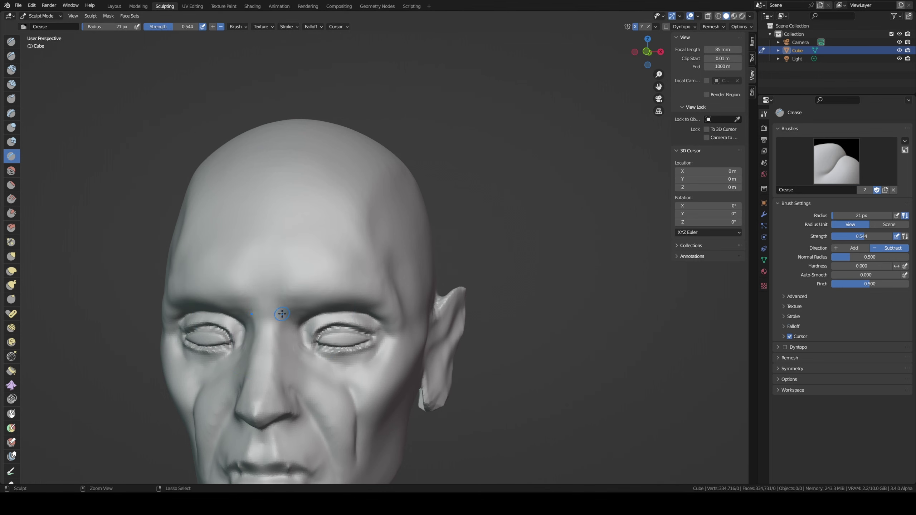
key("bracketright")
key("bracketright")
left_click_drag(305, 309, 289, 314)
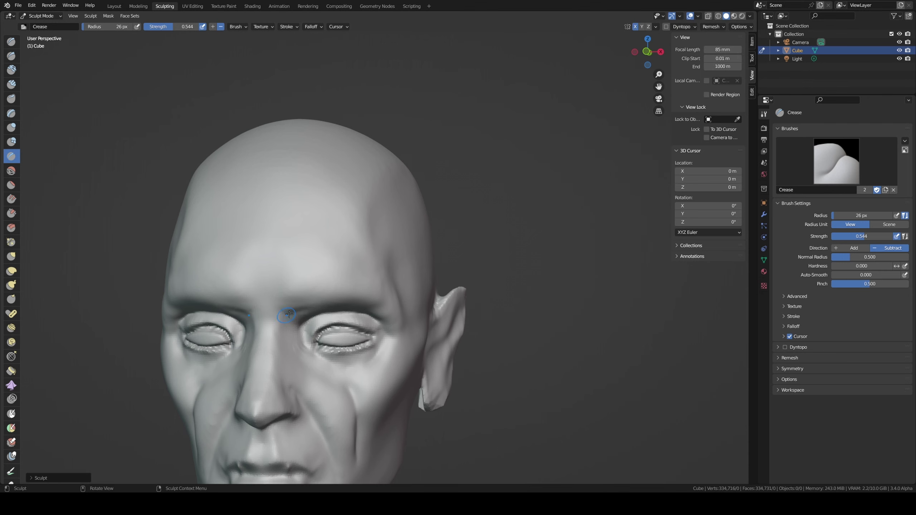
Step: Build up a clay ridge along the brow with Clay Strips, then switch to Grab
middle_click_drag(297, 272, 292, 285)
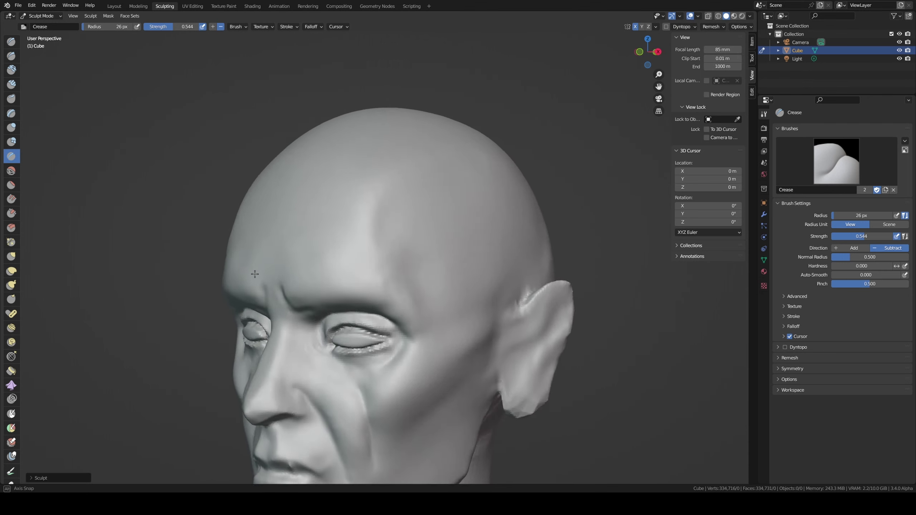
key("c")
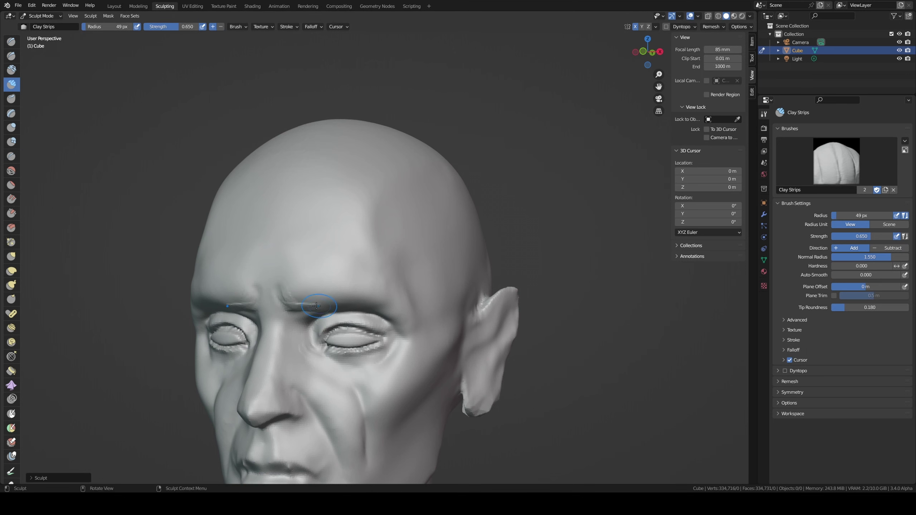
mouse_move(310, 309)
left_mouse_down()
mouse_move(293, 292)
mouse_move(313, 309)
mouse_move(309, 301)
left_mouse_up()
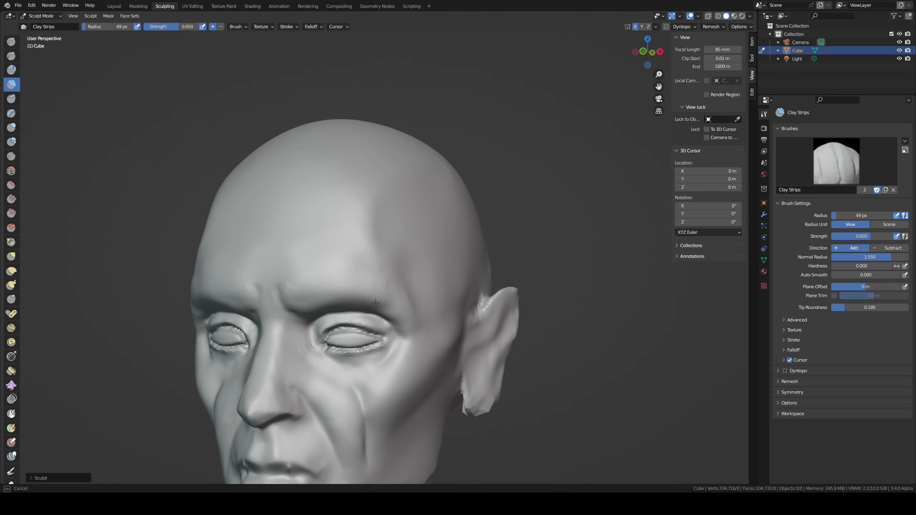
middle_click_drag(376, 304, 412, 293)
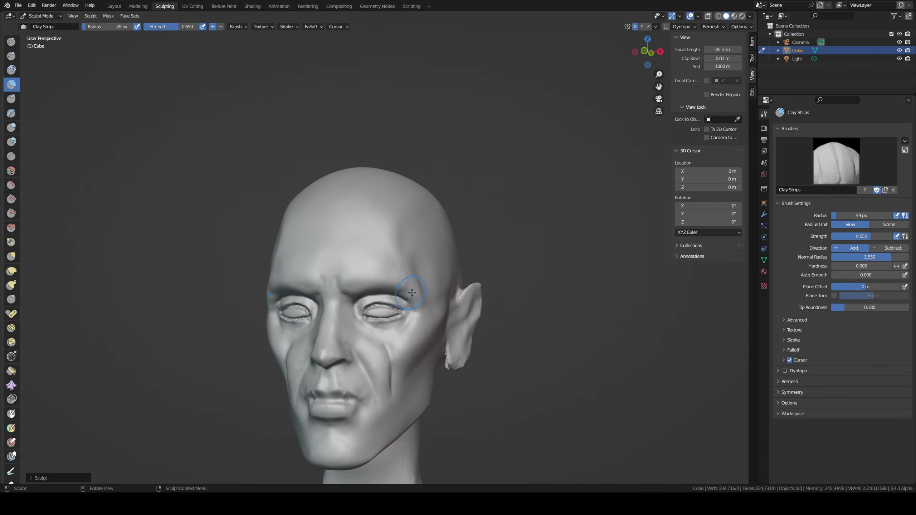
key("g")
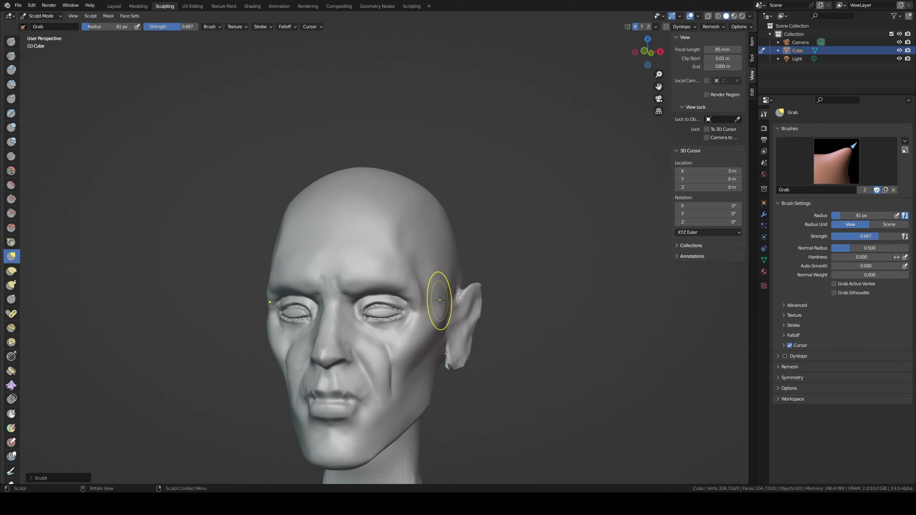
Step: From the front, reshape the right ear with Grab at 105, 123, then 141 px
key("f")
left_click(432, 333)
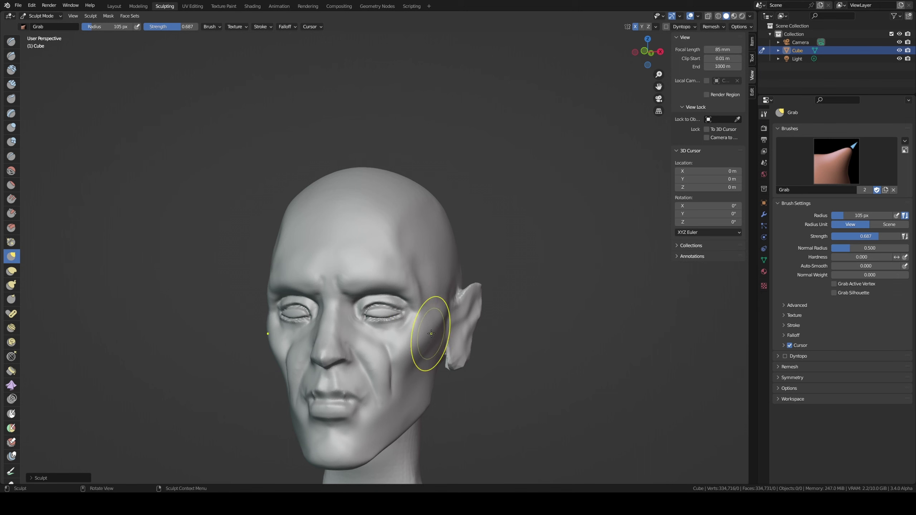
key("f")
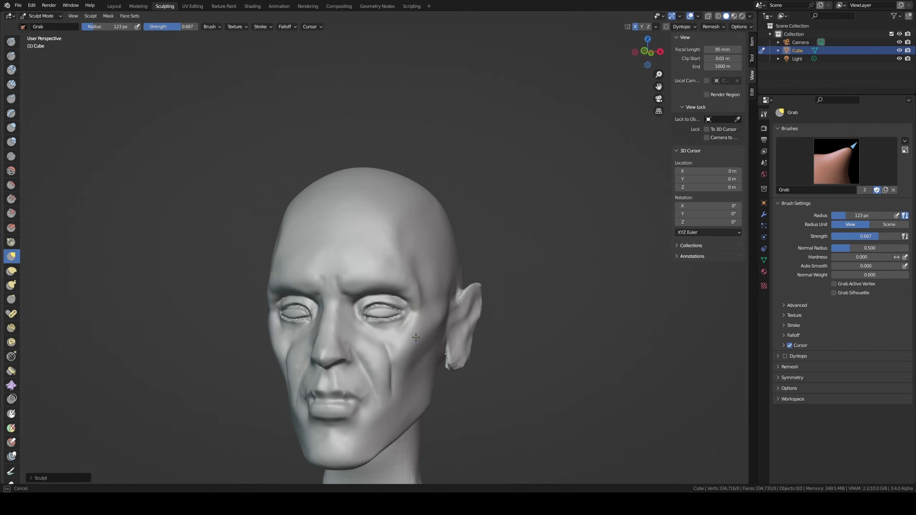
left_click(416, 337)
middle_click_drag(419, 347, 430, 315)
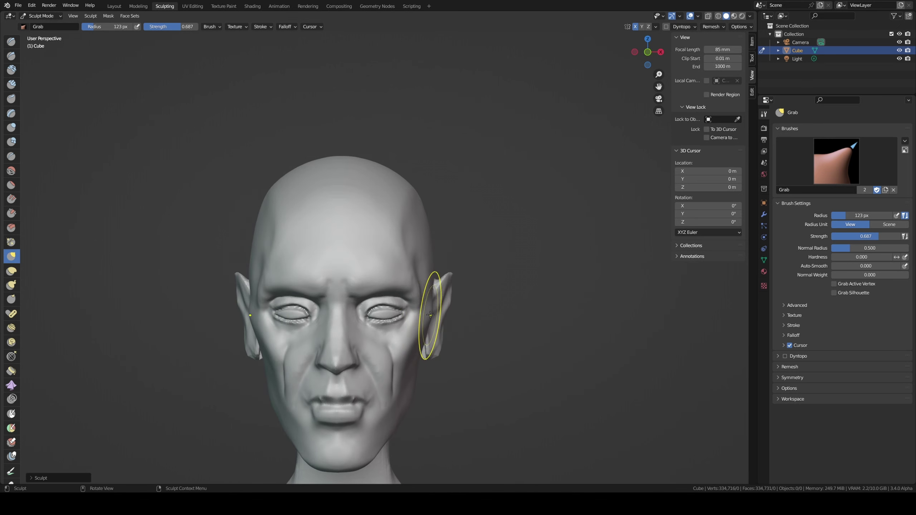
left_click(429, 314)
left_click_drag(428, 315, 428, 320)
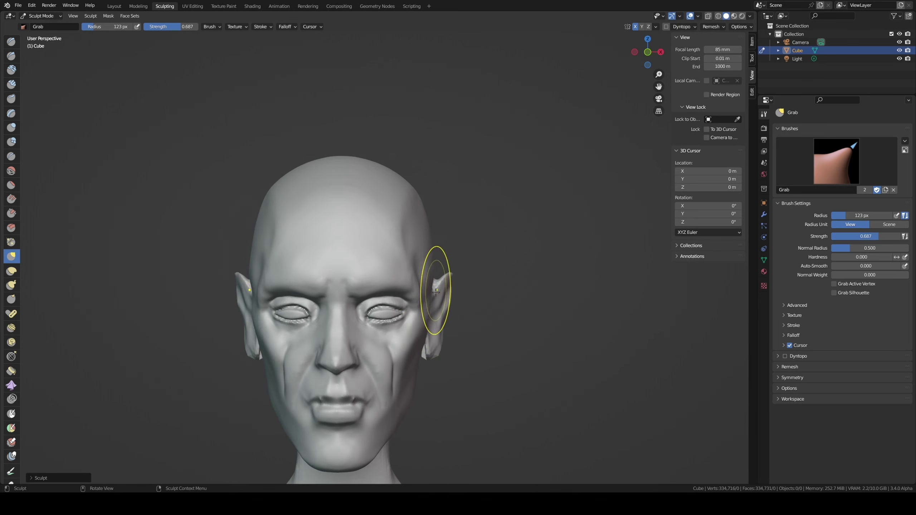
key("f")
left_click(441, 301)
left_click_drag(441, 301, 440, 348)
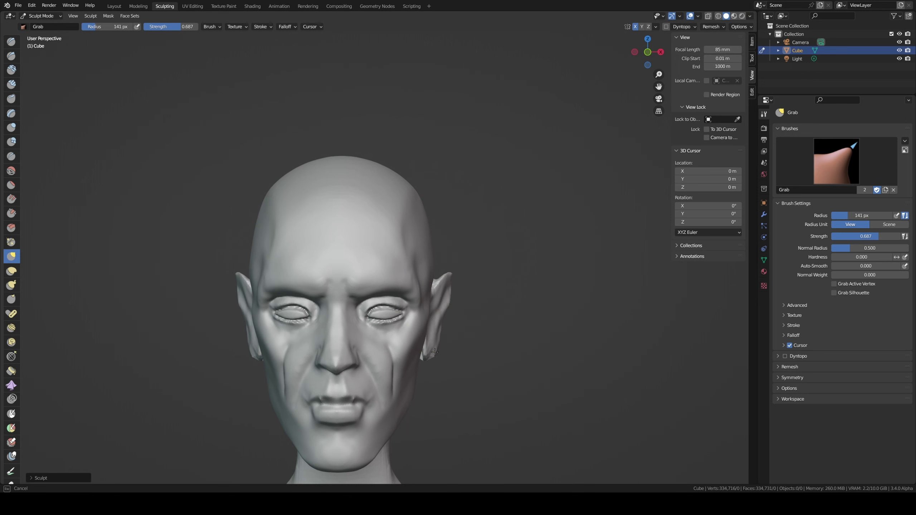
middle_click_drag(431, 280, 348, 303)
Step: In right side view, pull the earlobe at 87 px and the upper ear back at 67 px
key("KP_3")
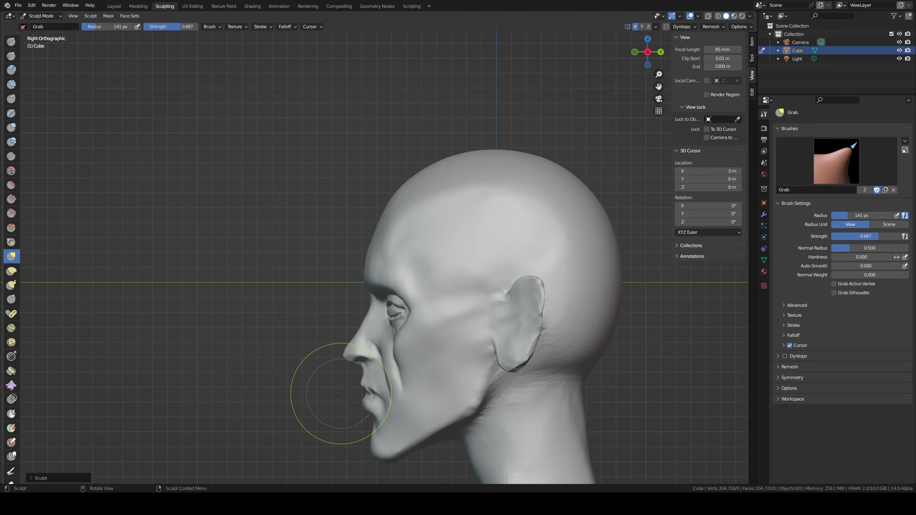
key("f")
left_click(374, 358)
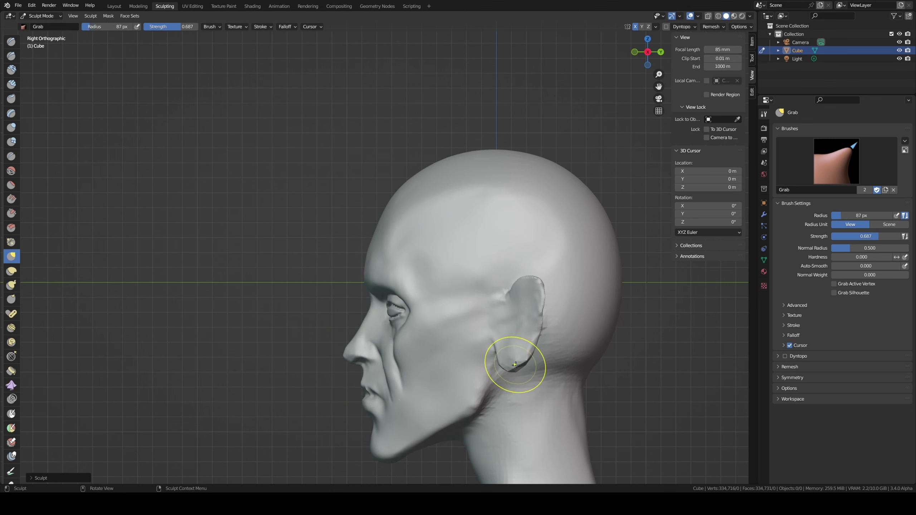
left_click_drag(511, 364, 509, 367)
key("f")
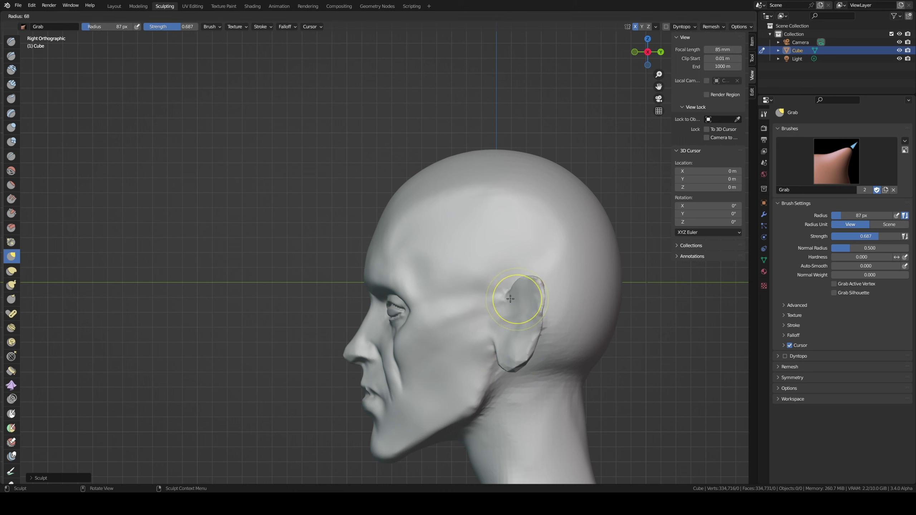
left_click(517, 289)
mouse_move(517, 290)
left_mouse_down()
mouse_move(547, 291)
mouse_move(538, 340)
left_mouse_up()
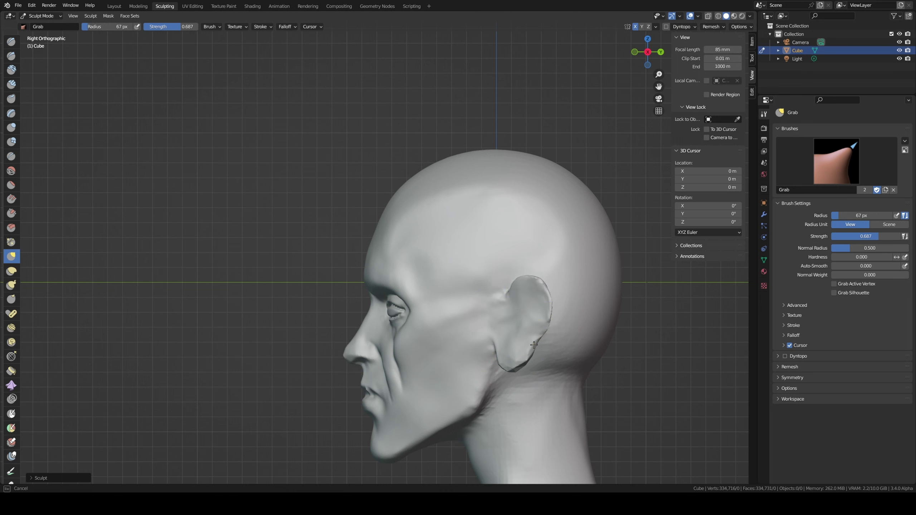
middle_click_drag(491, 328, 572, 326)
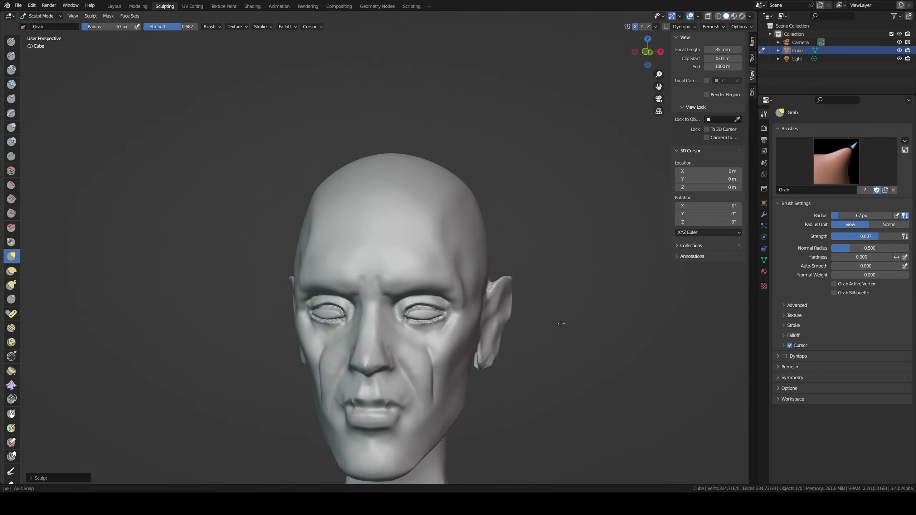
middle_click_drag(484, 285, 451, 260)
Step: Build up a Clay Strips ridge on the forehead above the right brow toward the temple
key("c")
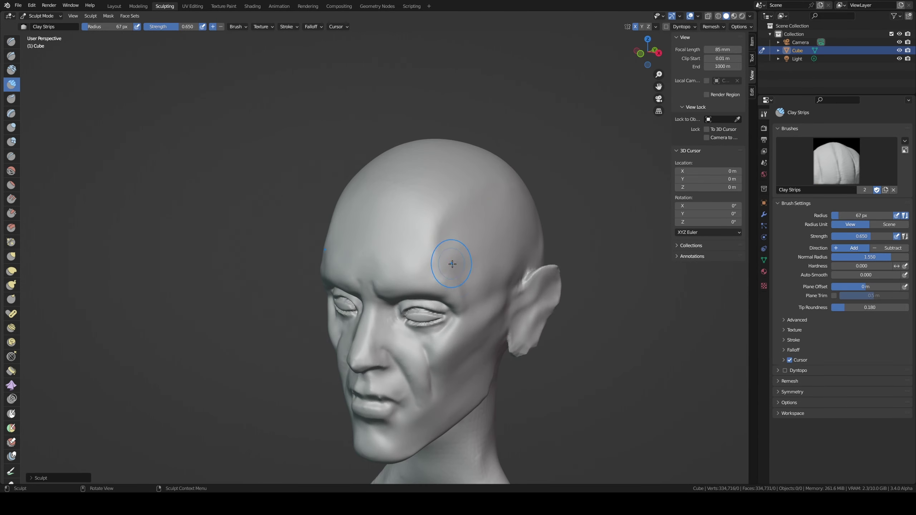
mouse_move(450, 259)
left_mouse_down()
mouse_move(461, 276)
mouse_move(455, 232)
left_mouse_up()
middle_click_drag(460, 228, 445, 225)
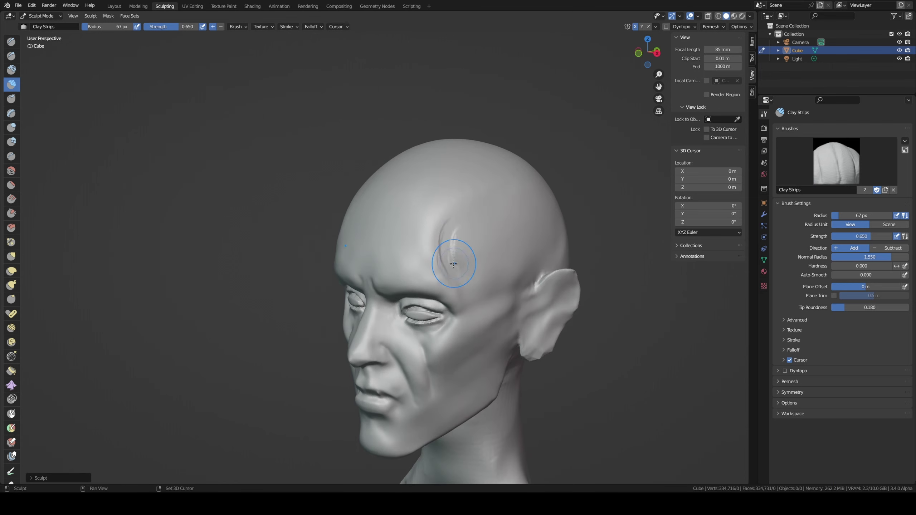
mouse_move(451, 267)
middle_mouse_down()
mouse_move(438, 271)
mouse_move(456, 301)
middle_mouse_up()
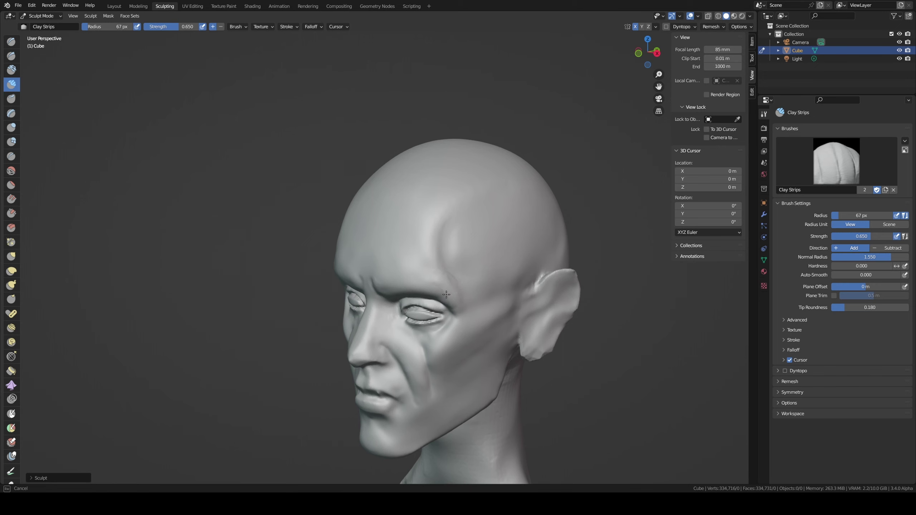
Step: Orbit between front and profile views, then zoom in on the Front Orthographic view
mouse_move(454, 237)
middle_mouse_down()
mouse_move(474, 236)
mouse_move(483, 211)
mouse_move(441, 239)
middle_mouse_up()
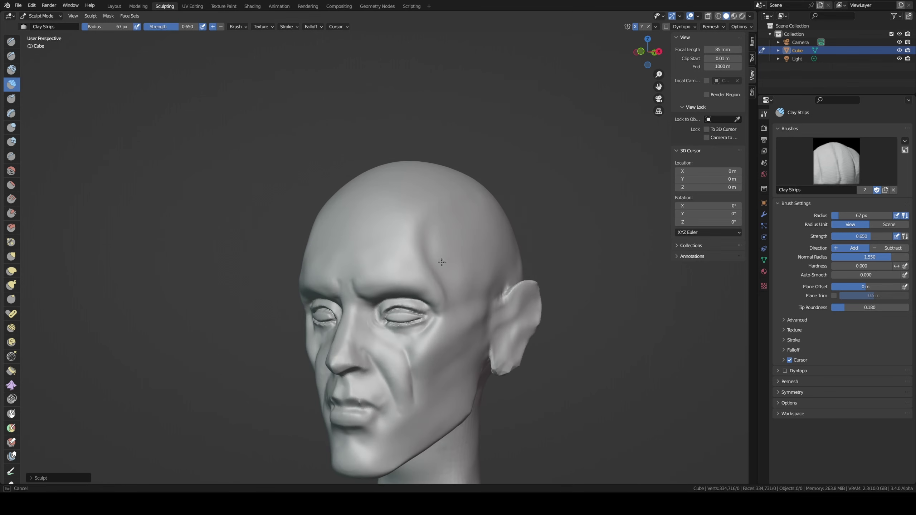
middle_click_drag(452, 277, 407, 275)
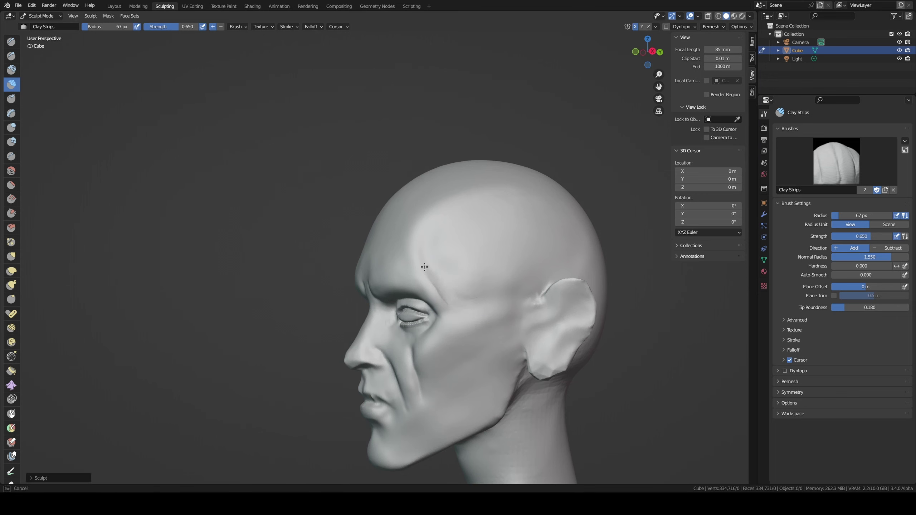
mouse_move(475, 260)
middle_mouse_down()
mouse_move(518, 257)
mouse_move(457, 269)
middle_mouse_up()
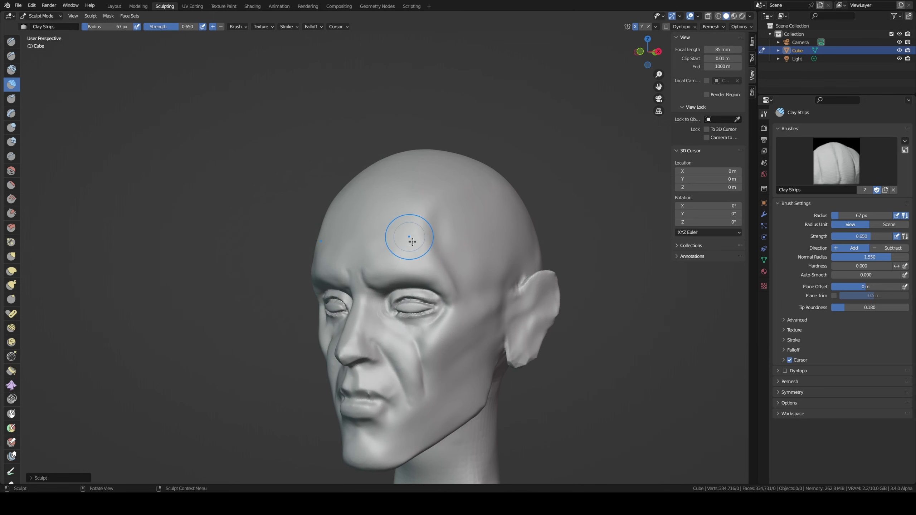
scroll(410, 362, "up", 2)
scroll(422, 351, "up", 2)
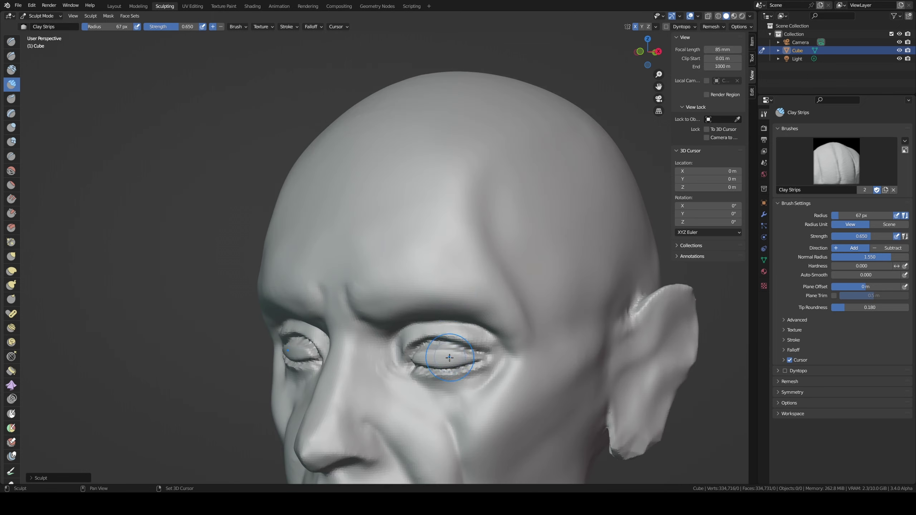
scroll(433, 325, "up", 2)
key("KP_1")
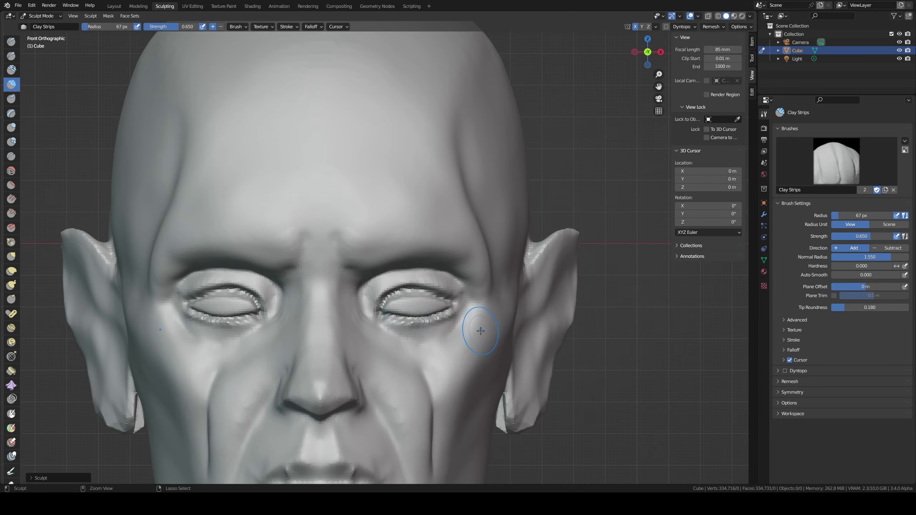
scroll(430, 289, "up", 3)
scroll(431, 289, "up", 1)
Step: Grab the eye's inner and outer corners at 82 px, then pull the eyelid over the eyeball at 143 px
key("g")
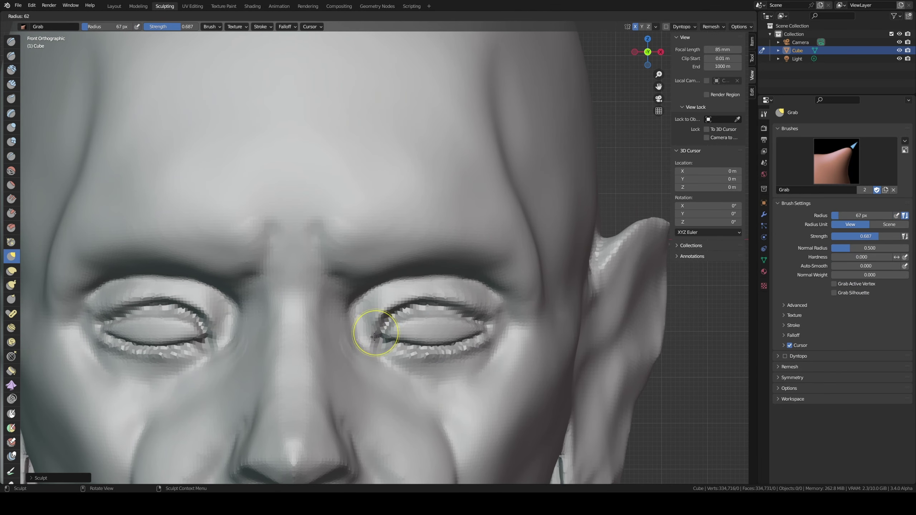
left_click(374, 336)
left_click_drag(372, 325, 387, 336)
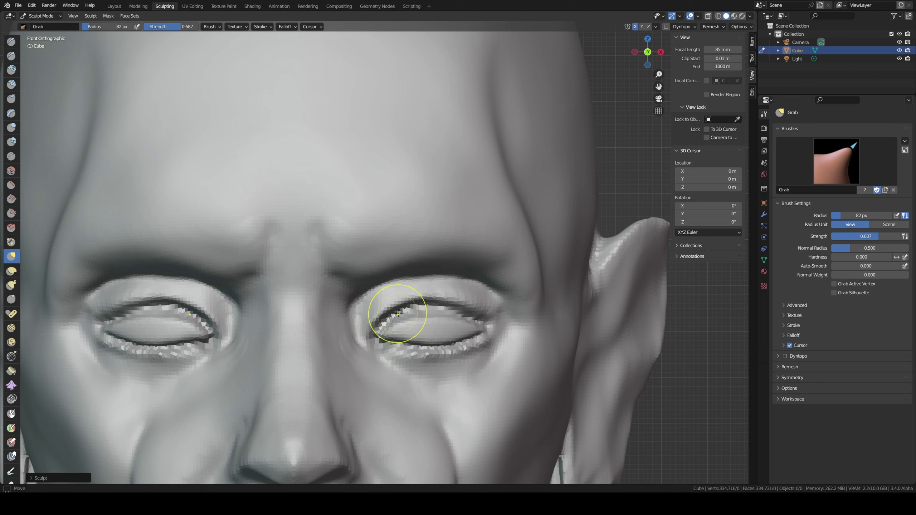
left_click_drag(455, 313, 466, 341)
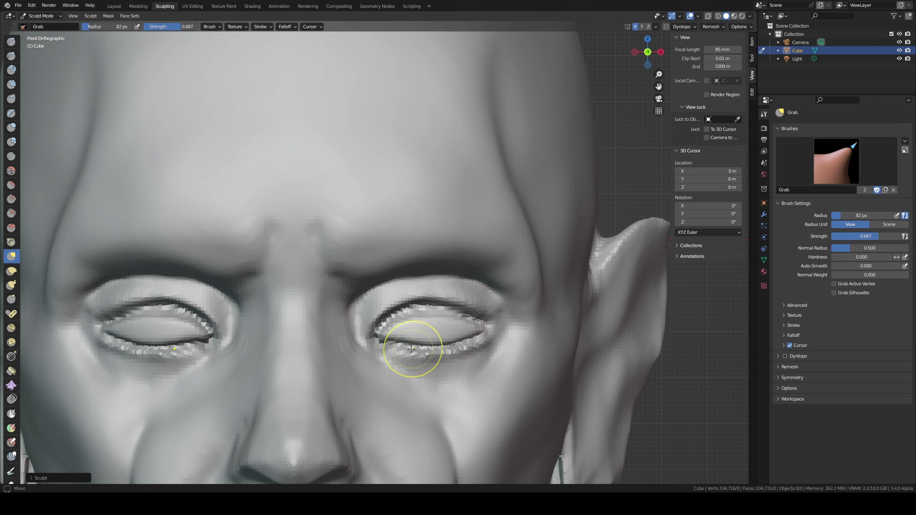
mouse_move(379, 336)
middle_mouse_down()
mouse_move(368, 309)
mouse_move(386, 330)
mouse_move(430, 325)
middle_mouse_up()
key("f")
left_click(399, 337)
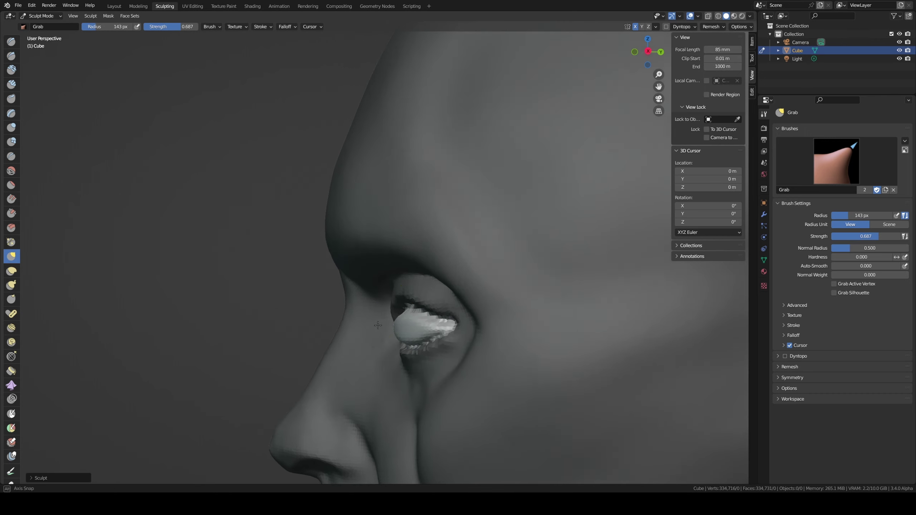
left_click_drag(430, 326, 419, 327)
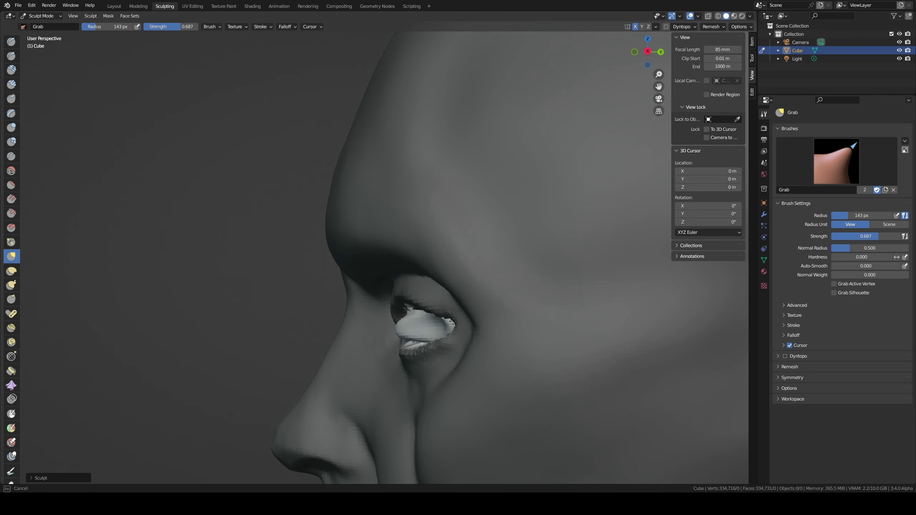
mouse_move(419, 330)
middle_mouse_down()
mouse_move(440, 330)
mouse_move(389, 301)
mouse_move(429, 311)
middle_mouse_up()
scroll(419, 327, "up", 3)
scroll(389, 300, "down", 3)
scroll(321, 317, "up", 5)
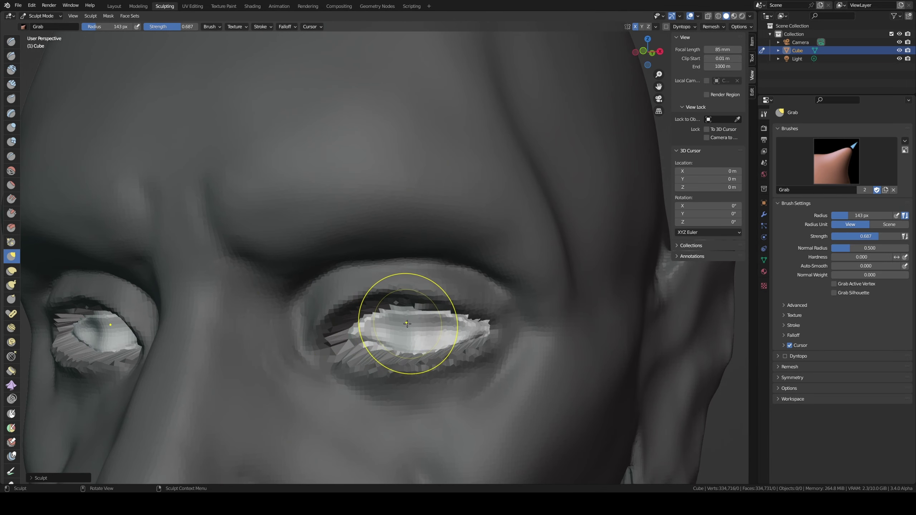
Step: After briefly trying Inflate, use Grab to wrap the eyelid over the eyeball and reshape the corner
key("i")
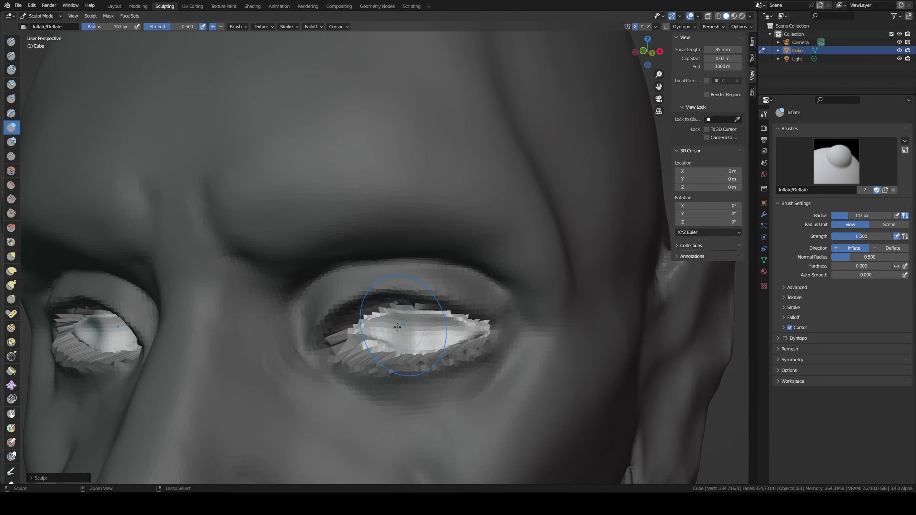
scroll(421, 329, "down", 3)
middle_click_drag(421, 328, 483, 297)
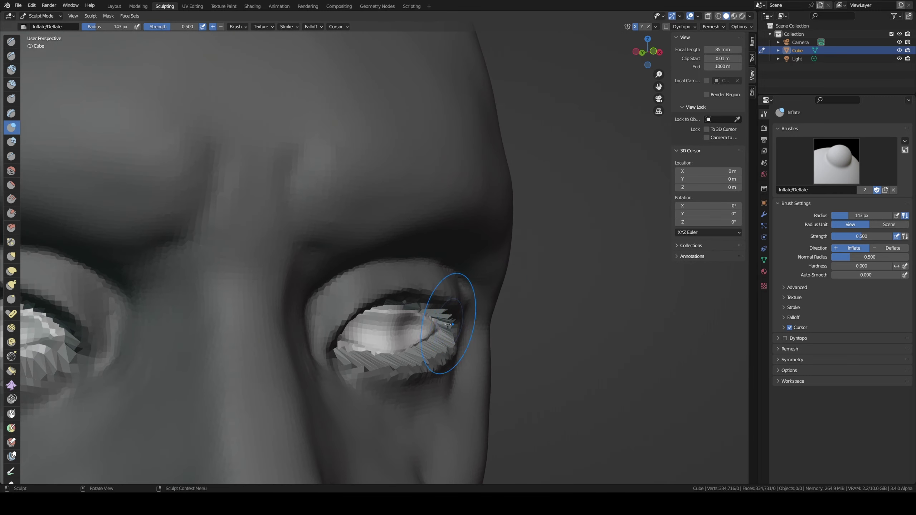
scroll(429, 328, "up", 4)
key("g")
left_click_drag(440, 317, 405, 338)
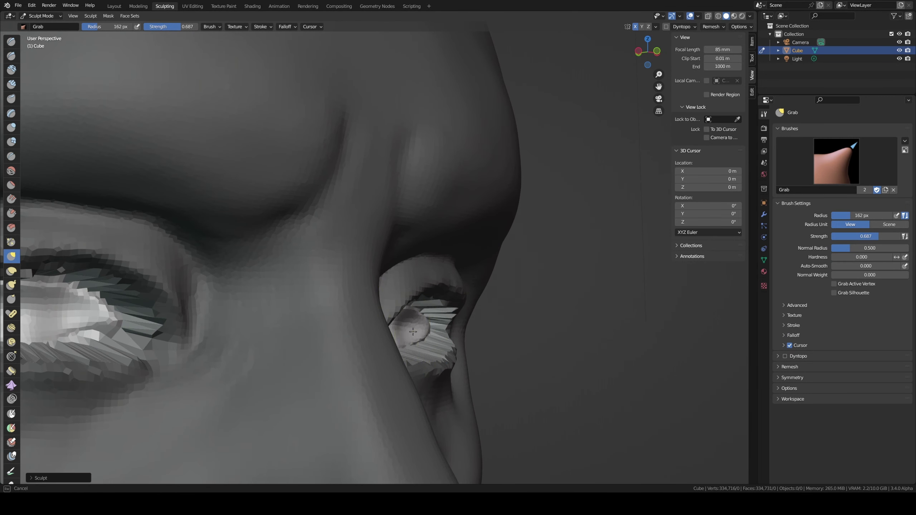
mouse_move(405, 337)
middle_mouse_down()
mouse_move(334, 325)
mouse_move(364, 337)
middle_mouse_up()
left_click_drag(365, 338, 375, 343)
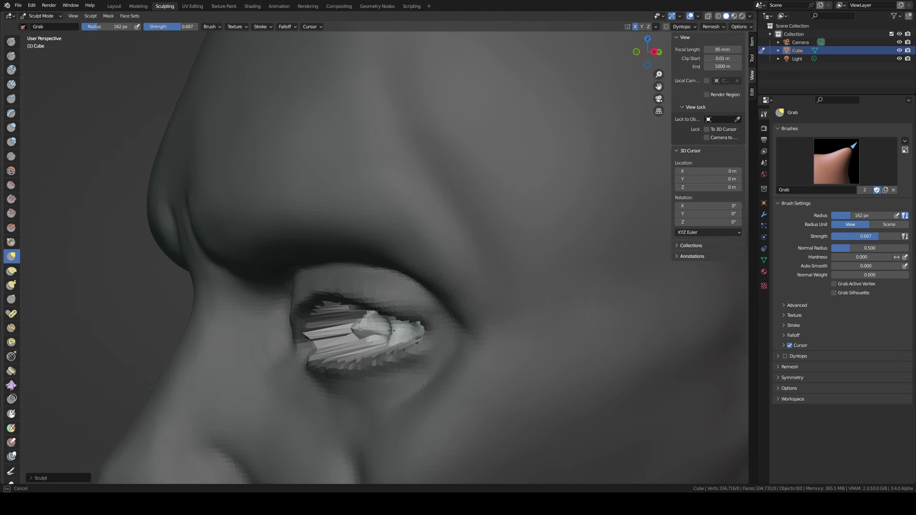
middle_click_drag(375, 343, 482, 329)
left_click_drag(482, 329, 394, 311)
mouse_move(394, 310)
middle_mouse_down()
mouse_move(378, 348)
mouse_move(414, 327)
middle_mouse_up()
scroll(409, 328, "down", 5)
key("ctrl+i")
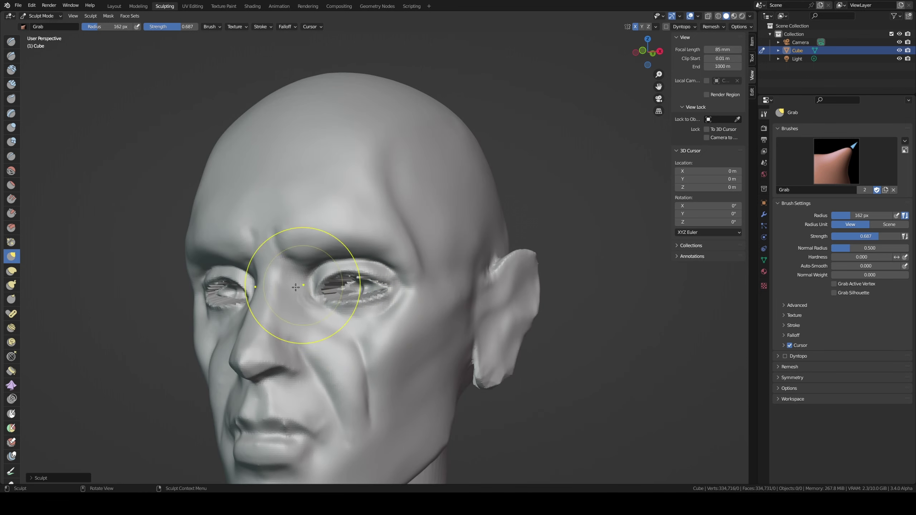
Step: Save the sculpt to head1.blend and switch to the Layout workspace
key("ctrl+s")
mouse_move(204, 113)
middle_mouse_down()
mouse_move(313, 174)
mouse_move(317, 211)
mouse_move(371, 185)
middle_mouse_up()
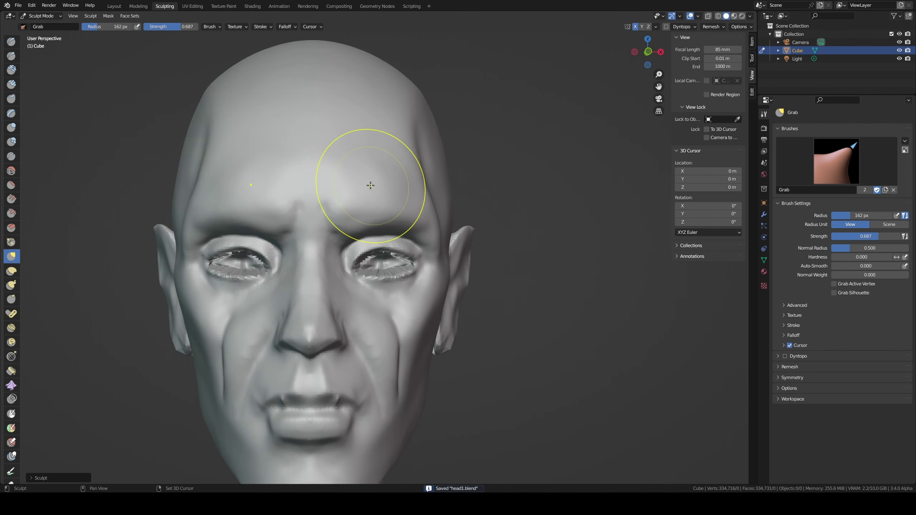
left_click(115, 8)
Step: View the head from the front and set the viewport focal length to 85 mm
key("KP_1")
scroll(416, 235, "up", 5)
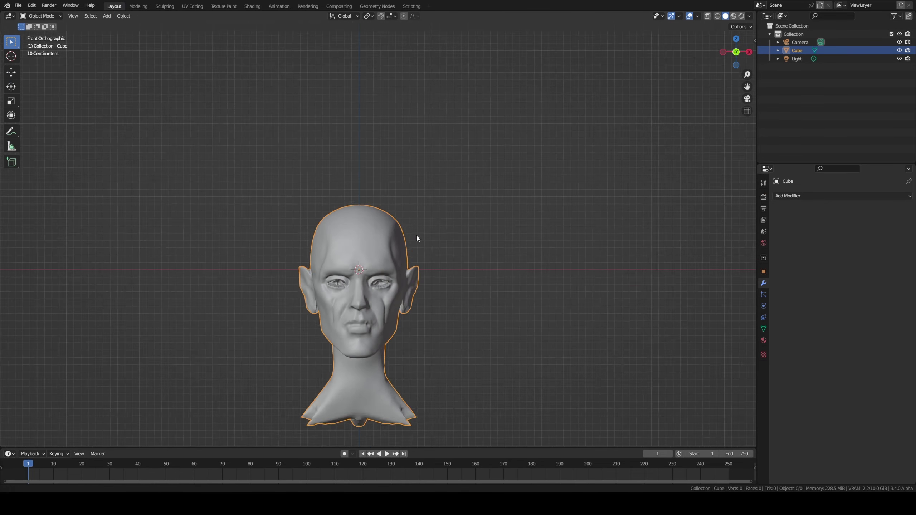
scroll(435, 199, "up", 1)
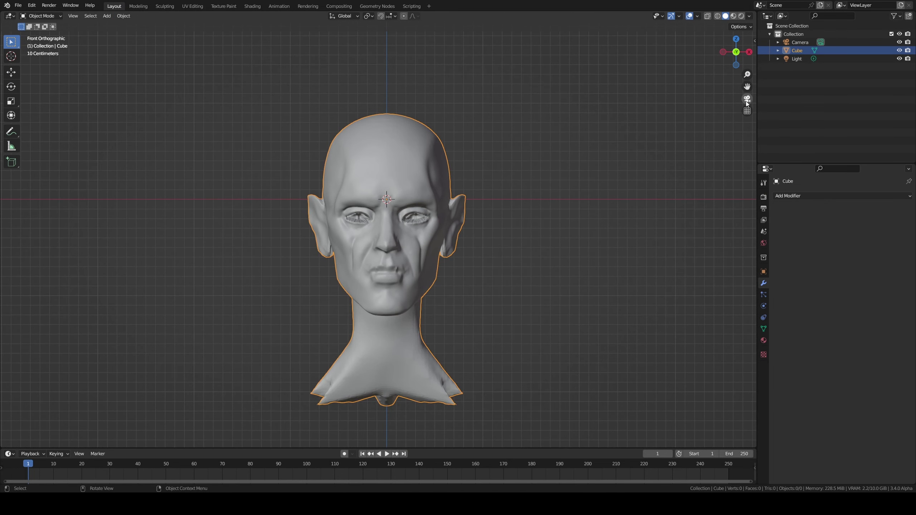
key("n")
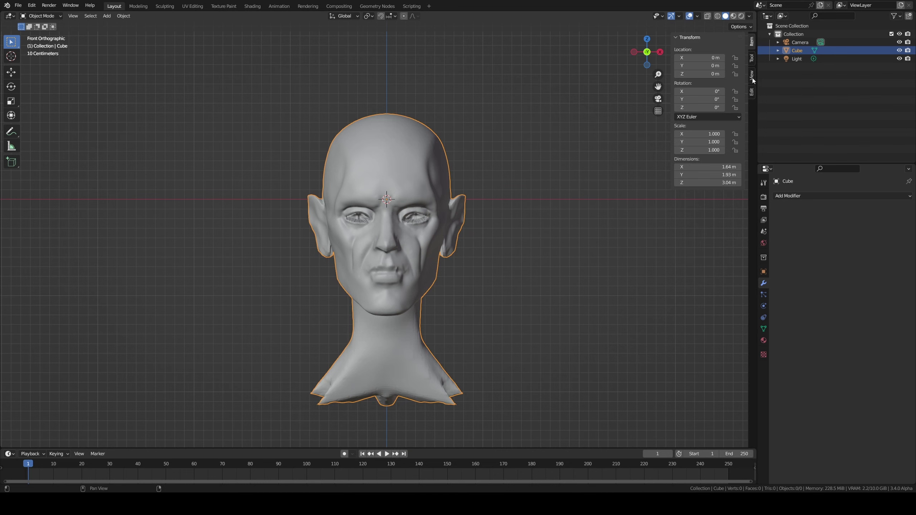
left_click(753, 80)
left_click(726, 50)
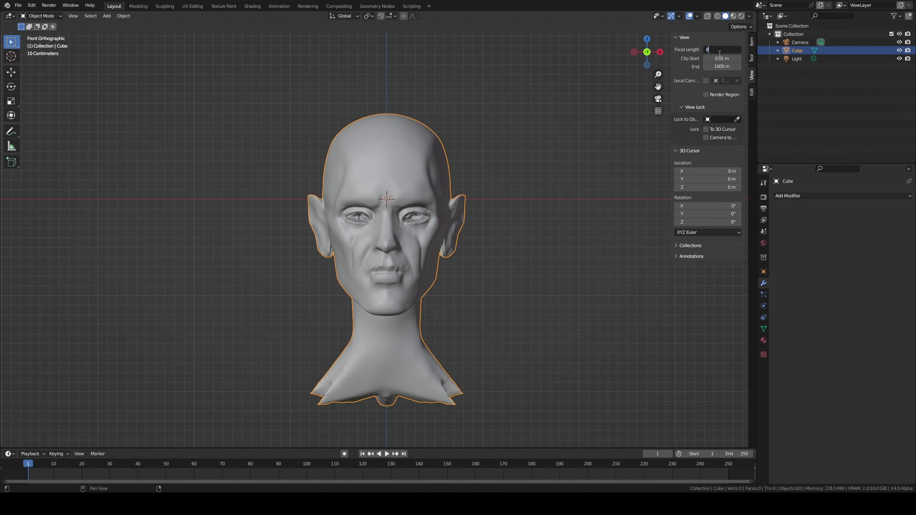
type("5")
key("Return")
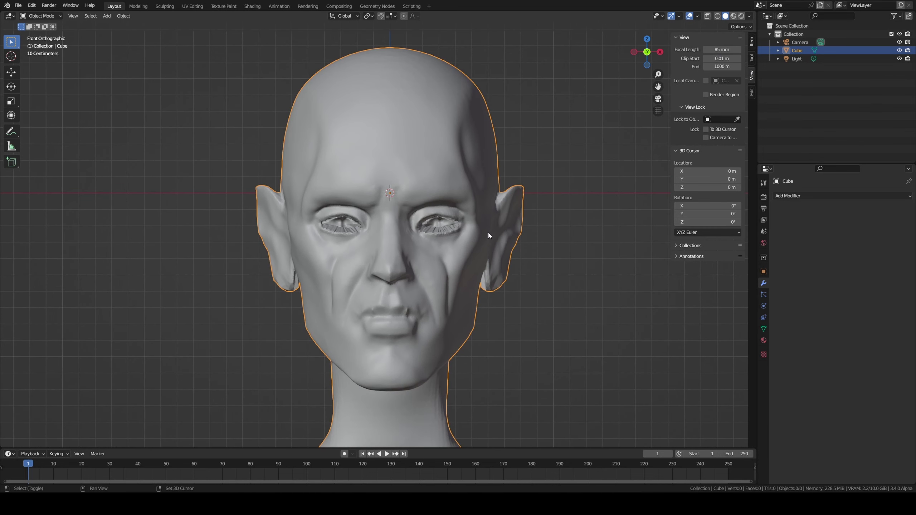
Step: Add a UV sphere, rotate it 90° on X, scale it down, and move it onto the right eye
key("shift+a")
left_click(533, 257)
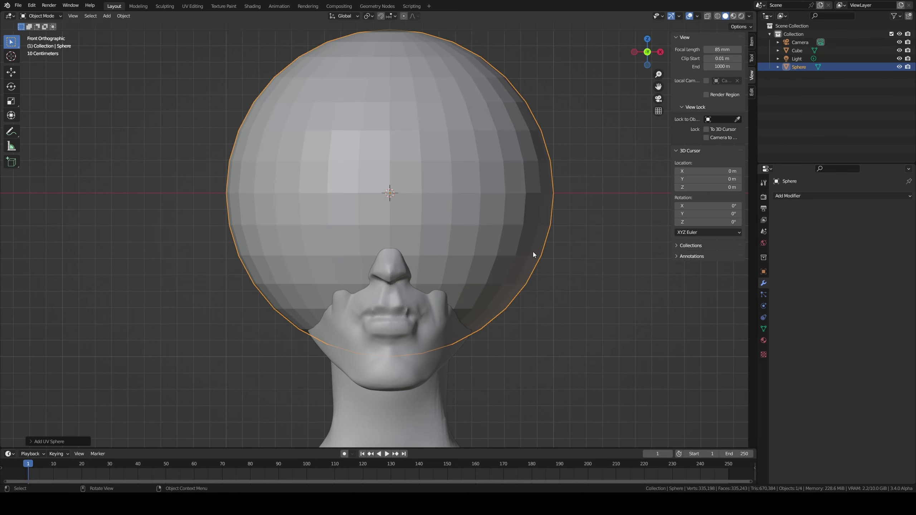
key("r")
type("x")
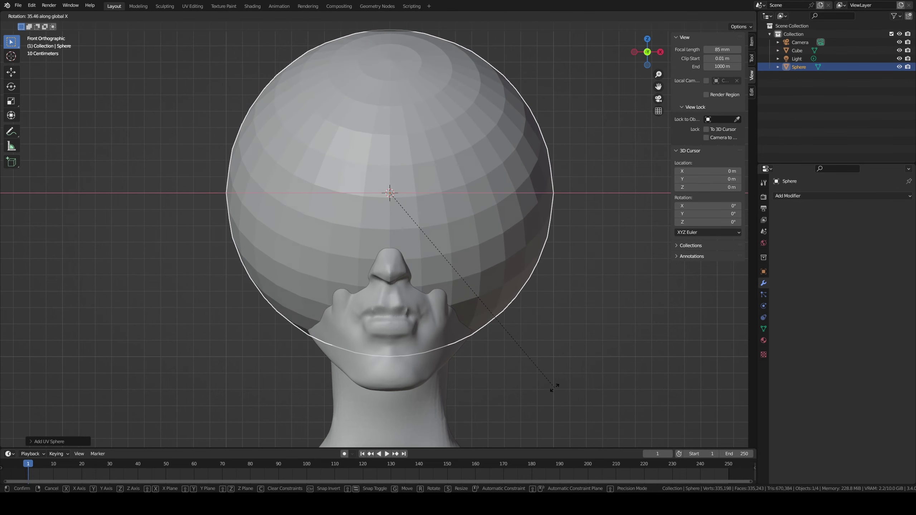
type("90")
key("Return")
key("s")
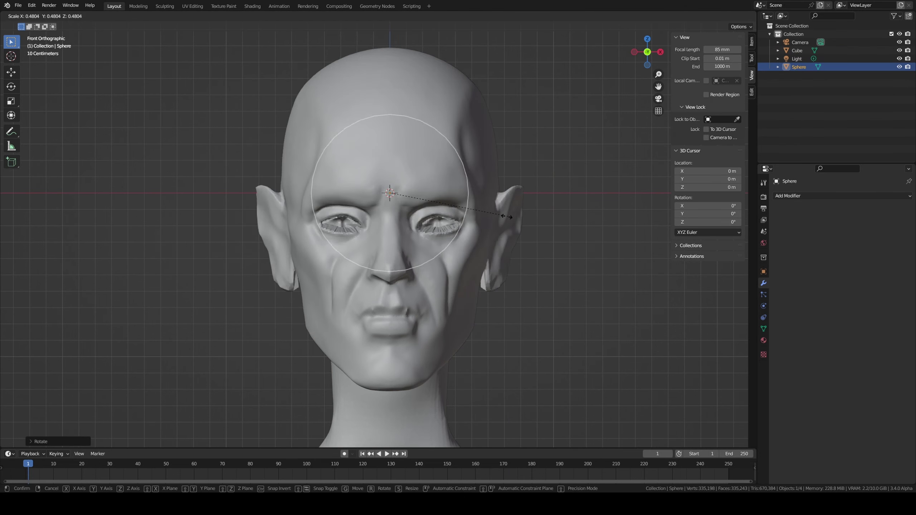
left_click(424, 200)
key("g")
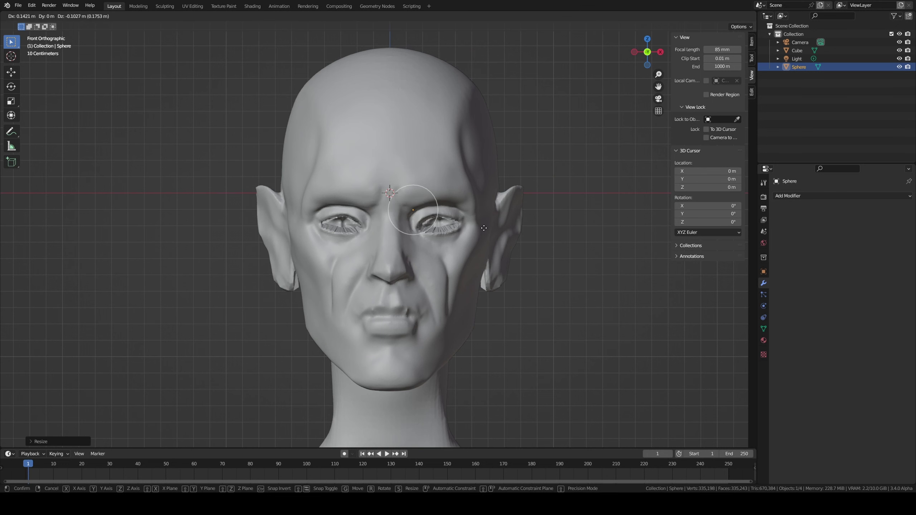
left_click(473, 231)
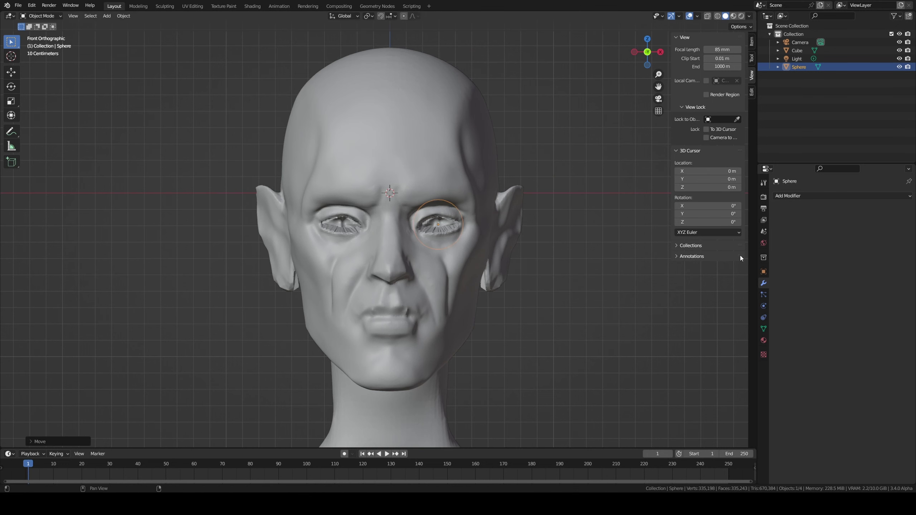
left_click(800, 198)
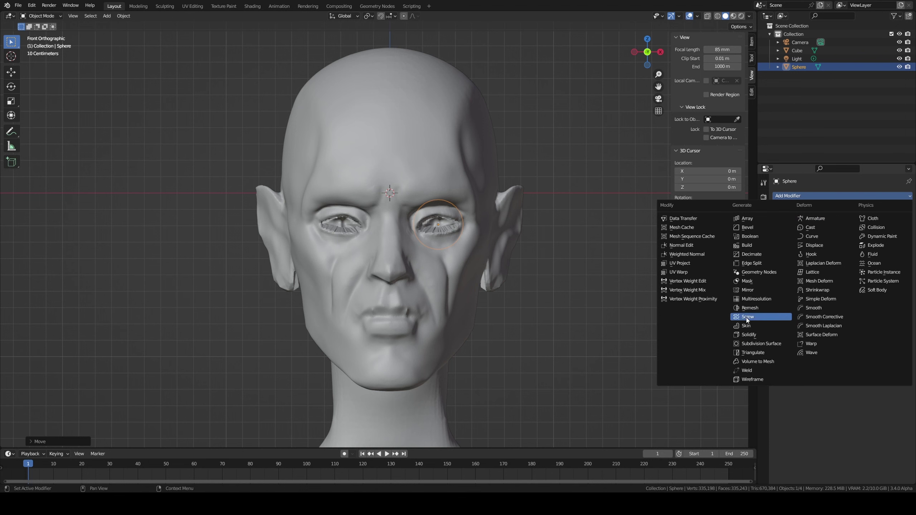
Step: Give the eyeball sphere a Mirror modifier with Cube as the mirror object
left_click(752, 290)
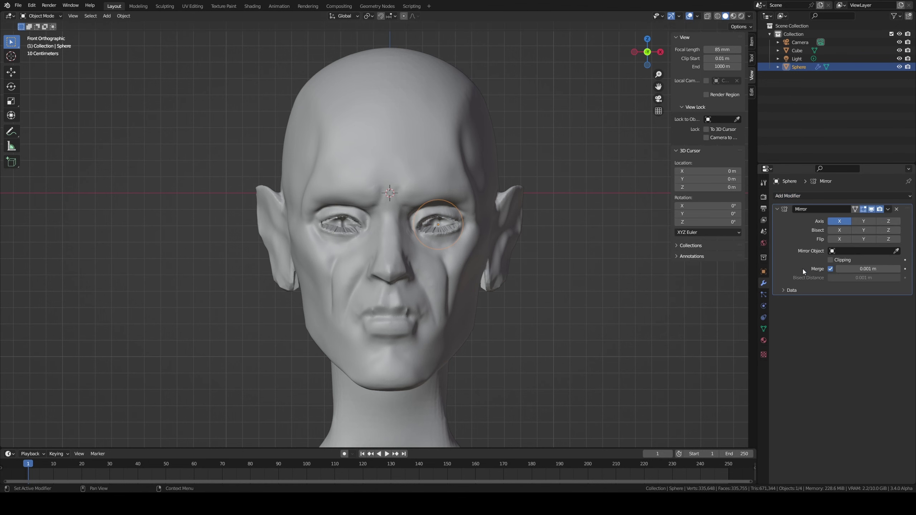
left_click(897, 251)
left_click(377, 160)
middle_click_drag(377, 160, 305, 160)
key("KP_3")
Step: Move the eyeball into the eye socket and scale both eyeballs smaller
left_click_drag(478, 228, 390, 242)
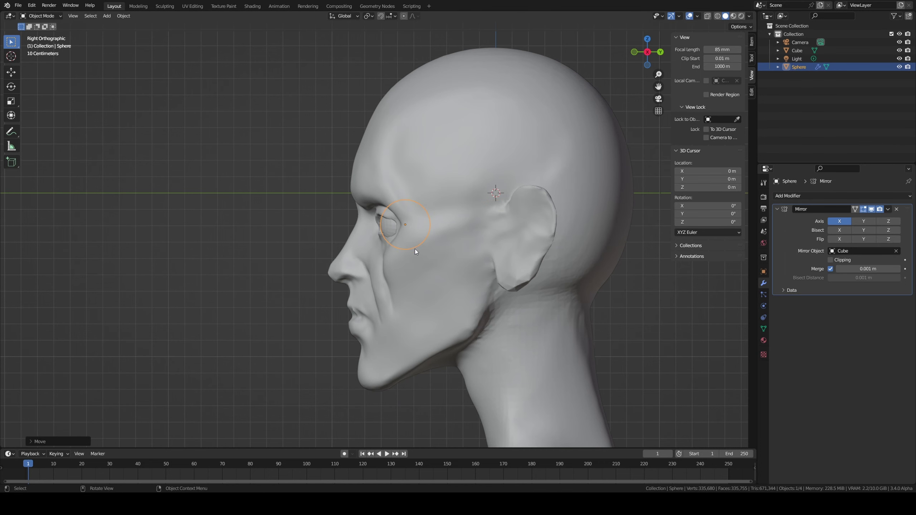
key("KP_1")
key("s")
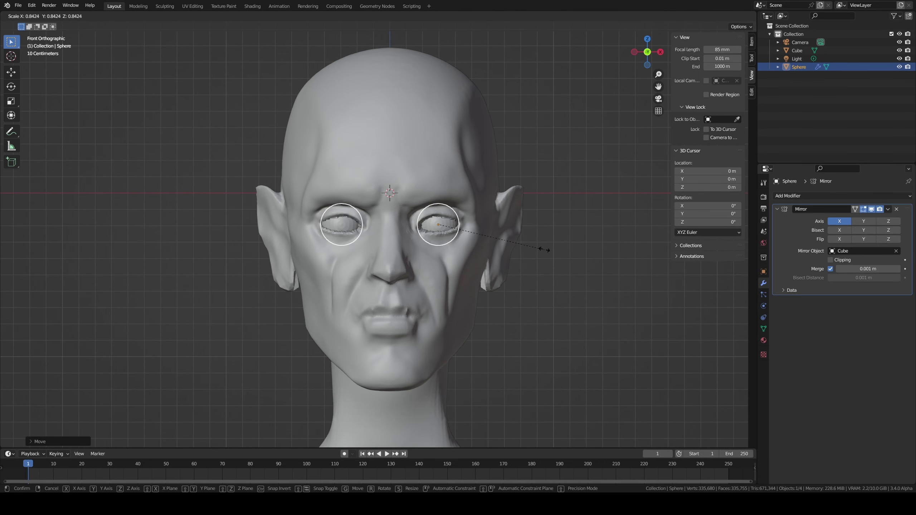
left_click(523, 245)
Step: Set the eyeballs' depth in the socket by moving them along Y in side view
key("KP_3")
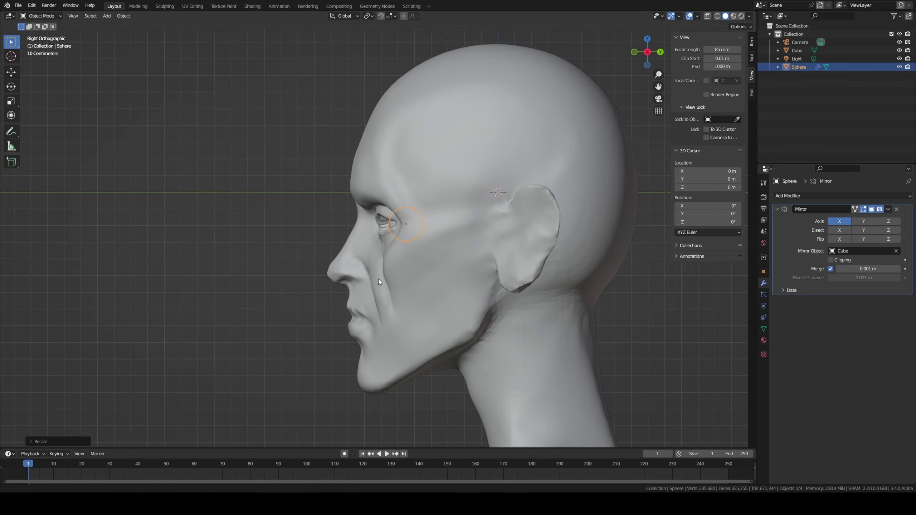
scroll(400, 249, "up", 4)
key("g")
key("y")
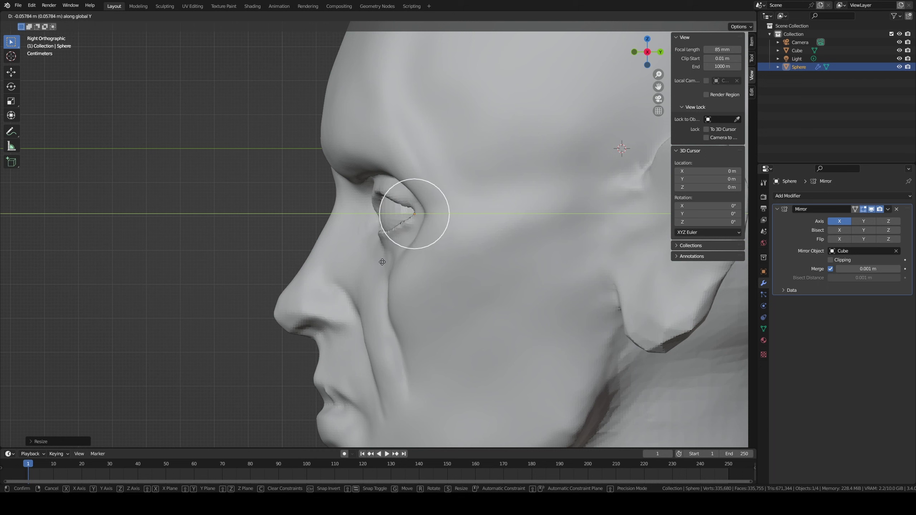
left_click(382, 262)
Step: Apply smooth shading to the eyeballs
mouse_move(380, 264)
middle_mouse_down()
mouse_move(434, 245)
mouse_move(615, 235)
middle_mouse_up()
left_click(615, 235)
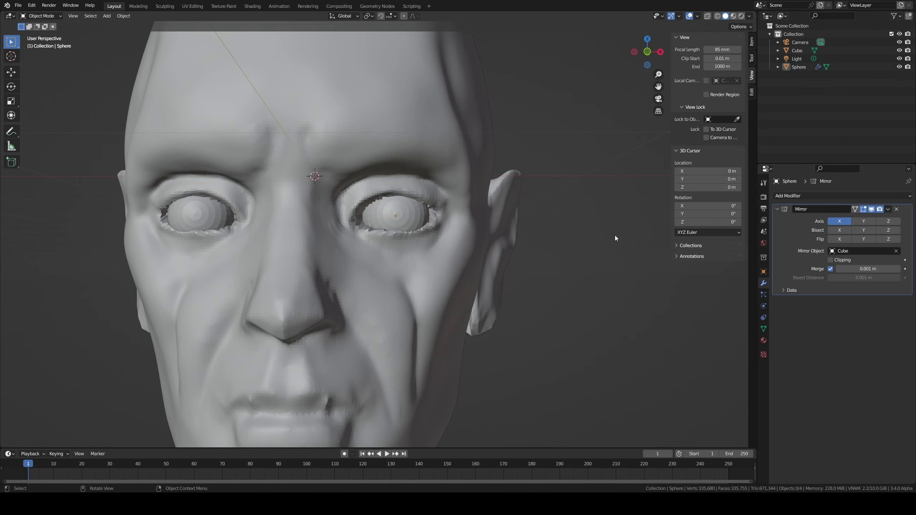
middle_click_drag(463, 249, 453, 265)
middle_click_drag(442, 269, 390, 185)
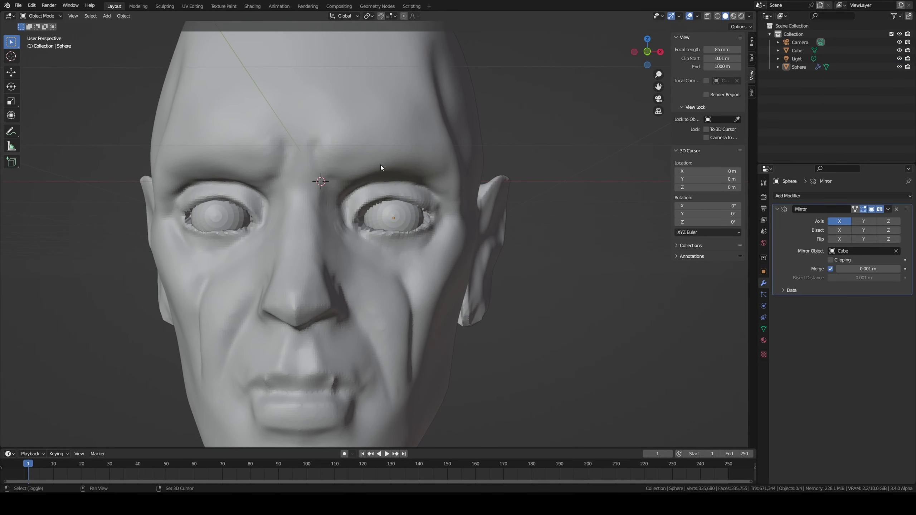
left_click(418, 229)
right_click(418, 228)
left_click(409, 235)
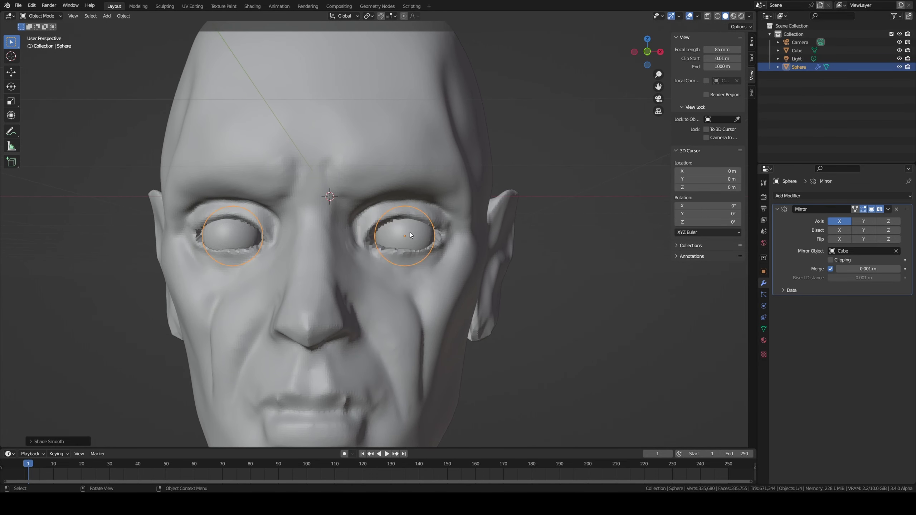
Step: Deselect the eyeballs and select the head mesh
middle_click_drag(410, 232, 438, 208)
left_click(621, 158)
left_click(292, 67)
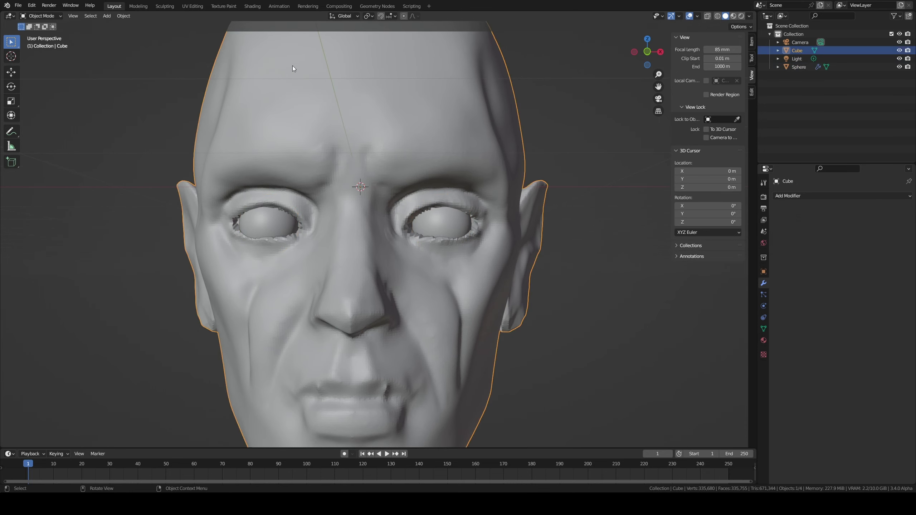
Step: In Sculpting, shrink the Grab brush and pull the inner eye-corner skin over the eyeball
left_click(172, 7)
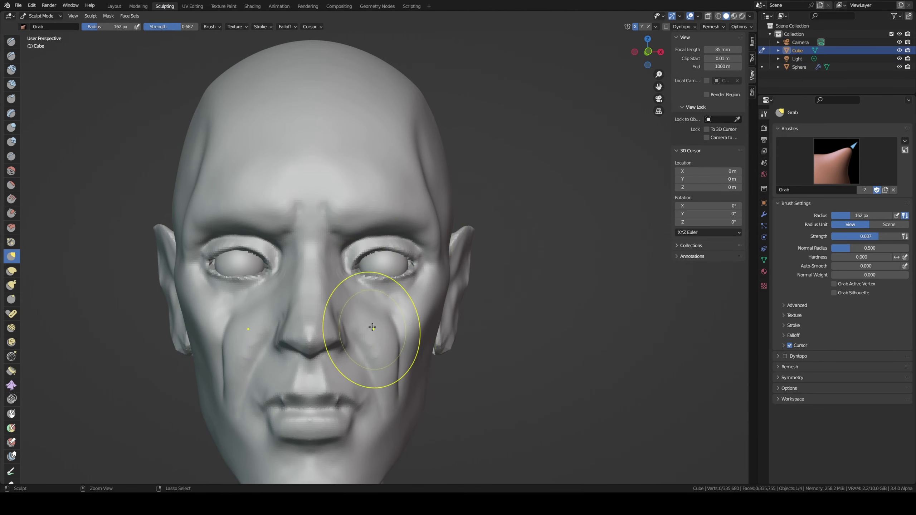
scroll(378, 313, "up", 2)
scroll(379, 288, "up", 2)
scroll(368, 276, "up", 1)
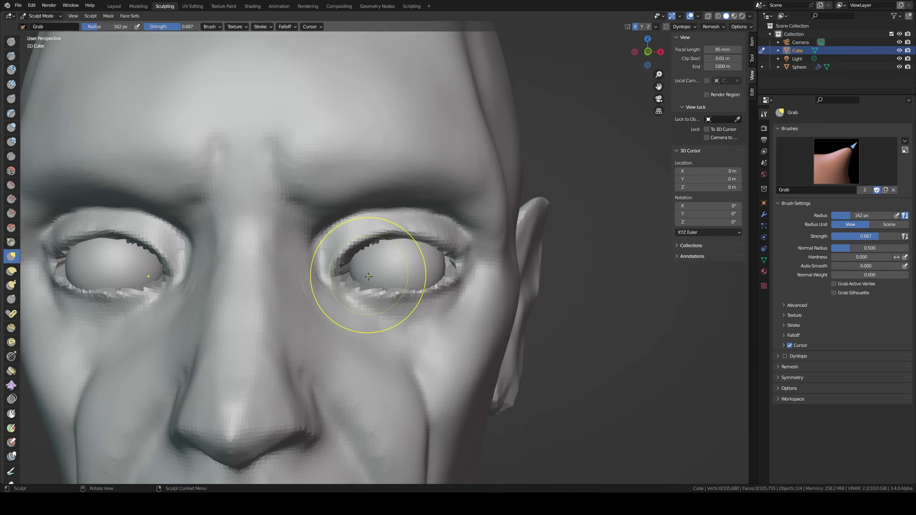
scroll(353, 276, "up", 2)
key("f")
left_click(339, 276)
mouse_move(327, 276)
left_mouse_down()
mouse_move(344, 275)
mouse_move(374, 244)
left_mouse_up()
Step: Tune the Grab brush radius between 69 and 112 px while viewing the eye and nose
mouse_move(374, 243)
middle_mouse_down()
mouse_move(497, 234)
mouse_move(409, 246)
middle_mouse_up()
key("f")
left_click(368, 244)
key("f")
left_click(409, 245)
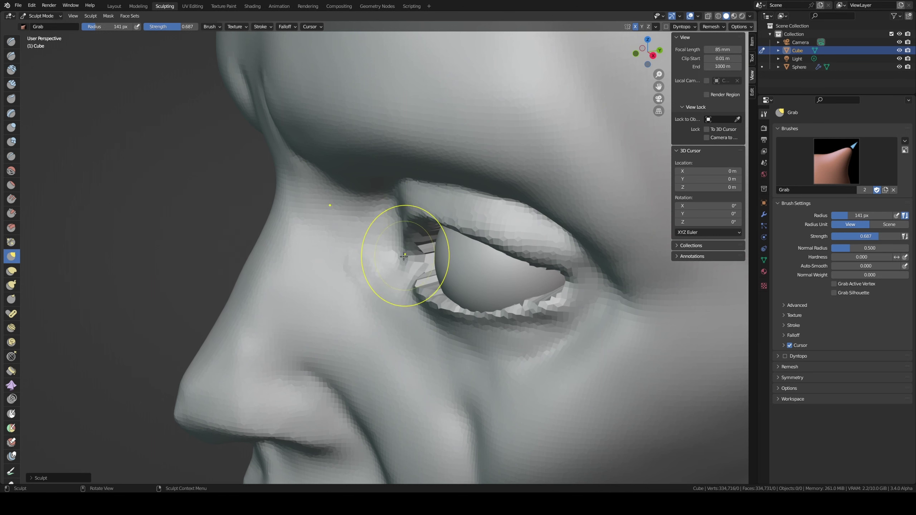
key("f")
left_click(397, 243)
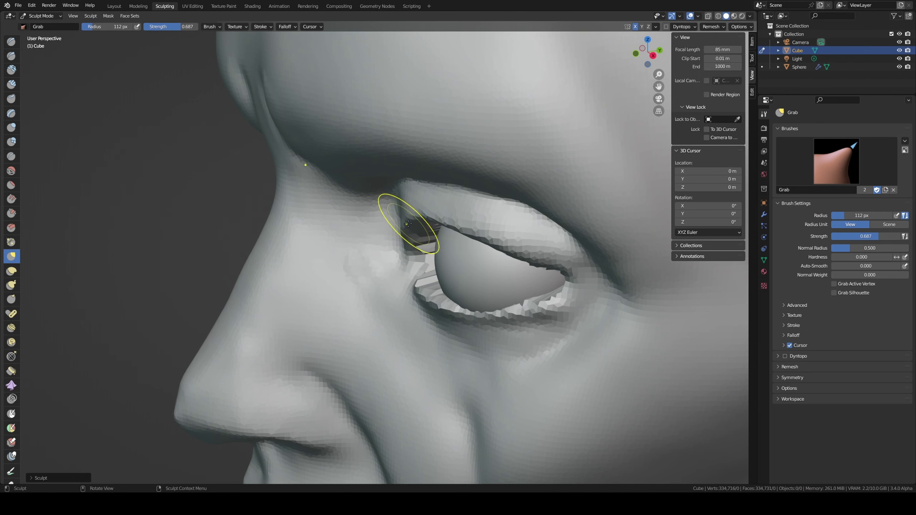
mouse_move(422, 222)
middle_mouse_down()
mouse_move(402, 214)
mouse_move(281, 253)
middle_mouse_up()
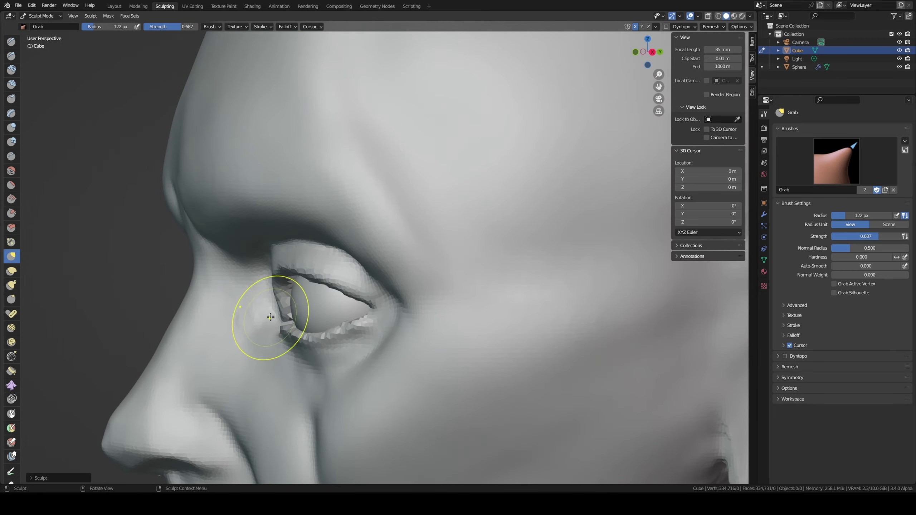
Step: Tweak the inner-corner eyelid, then view the face from the right side
left_click_drag(282, 297, 296, 287)
scroll(296, 287, "up", 3)
mouse_move(297, 287)
middle_mouse_down()
mouse_move(331, 288)
mouse_move(225, 296)
middle_mouse_up()
scroll(331, 288, "down", 3)
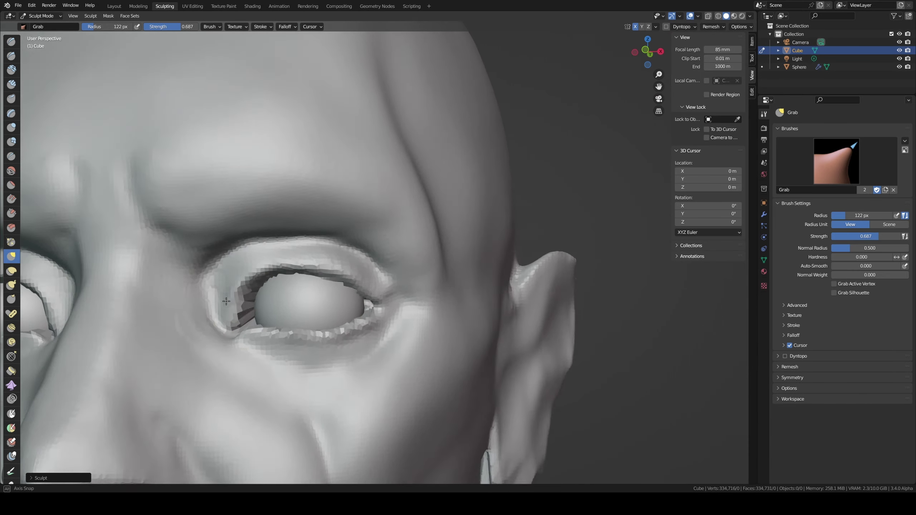
scroll(199, 303, "up", 3)
key("KP_3")
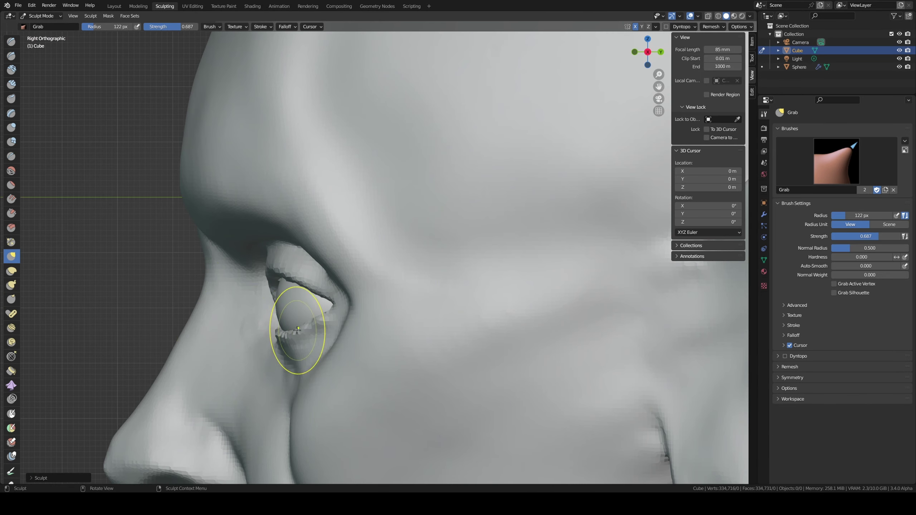
middle_click_drag(279, 318, 486, 266)
scroll(487, 265, "down", 3)
Step: Pull the lower and upper eyelids around the eyeball with a 114 px Grab brush
left_click_drag(485, 262, 492, 258)
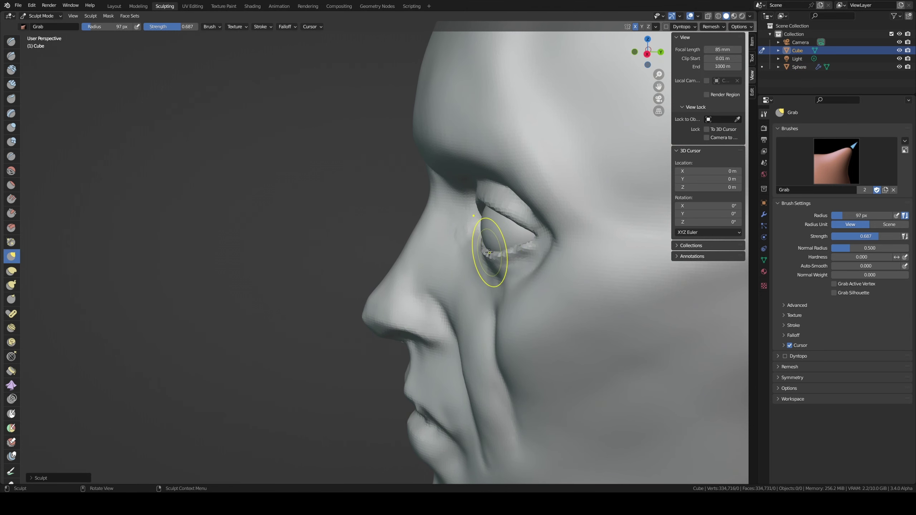
key("f")
left_click_drag(482, 210, 490, 205)
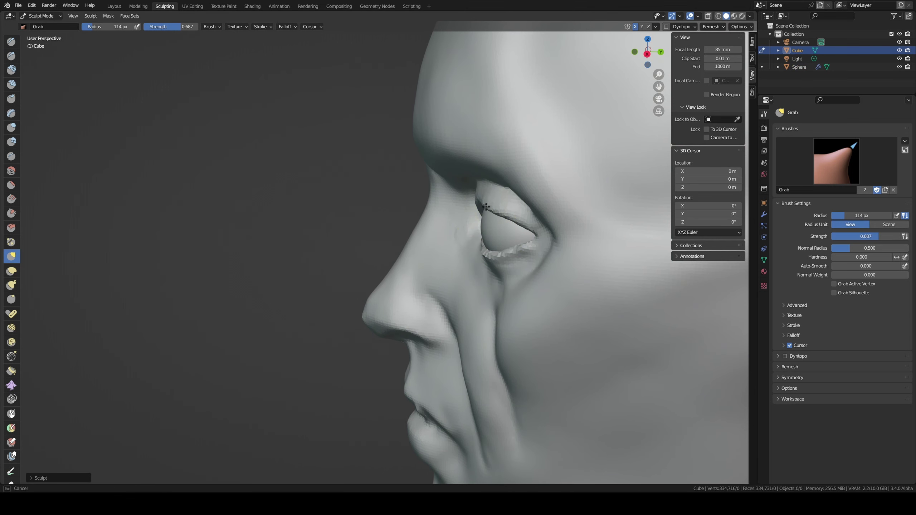
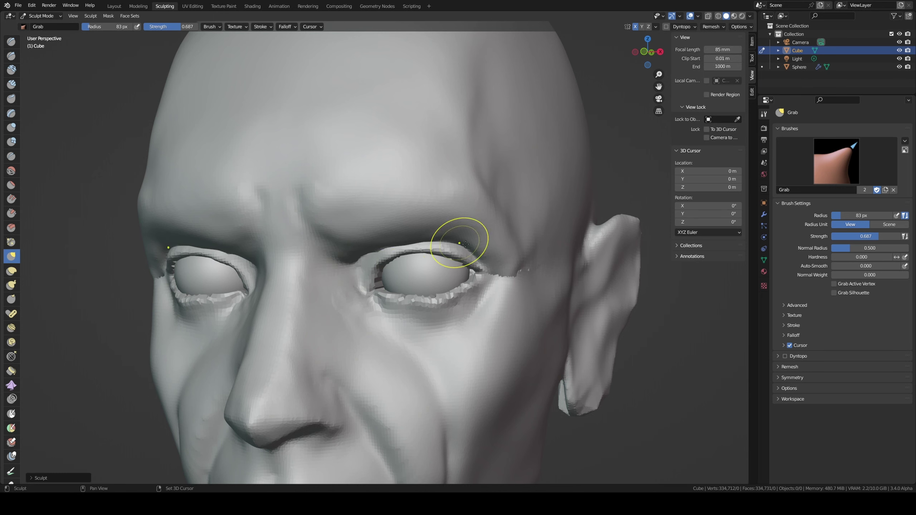
Step: Pull the outer eyelid corner into shape, refining it with a 47 px Grab brush
left_click_drag(466, 244, 509, 281)
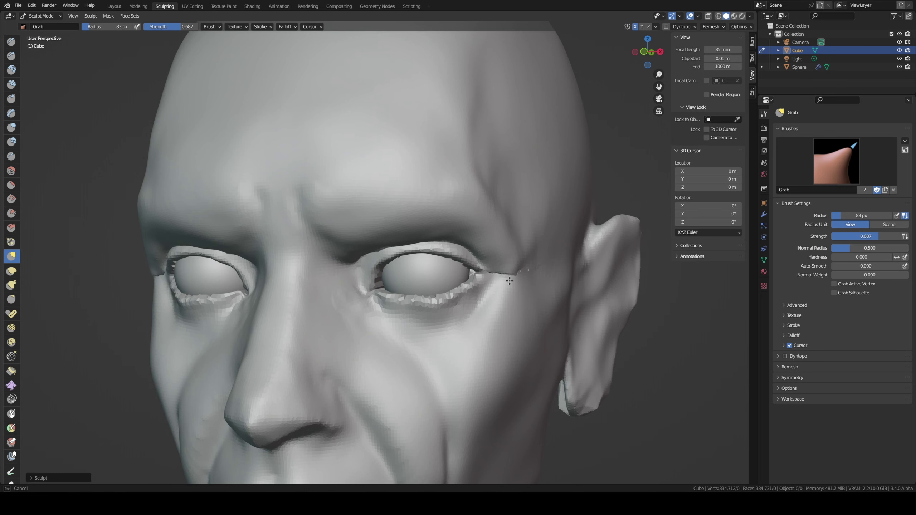
key("f")
left_click(487, 260)
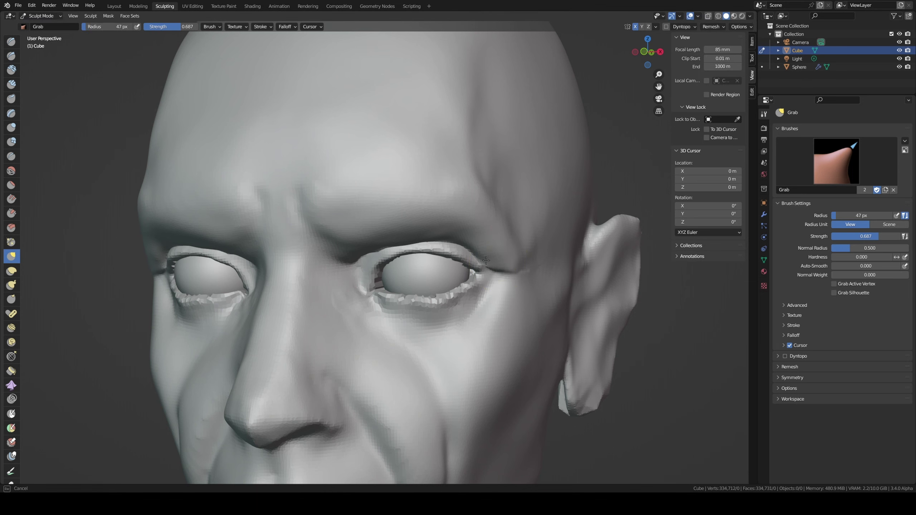
left_click_drag(520, 277, 492, 267)
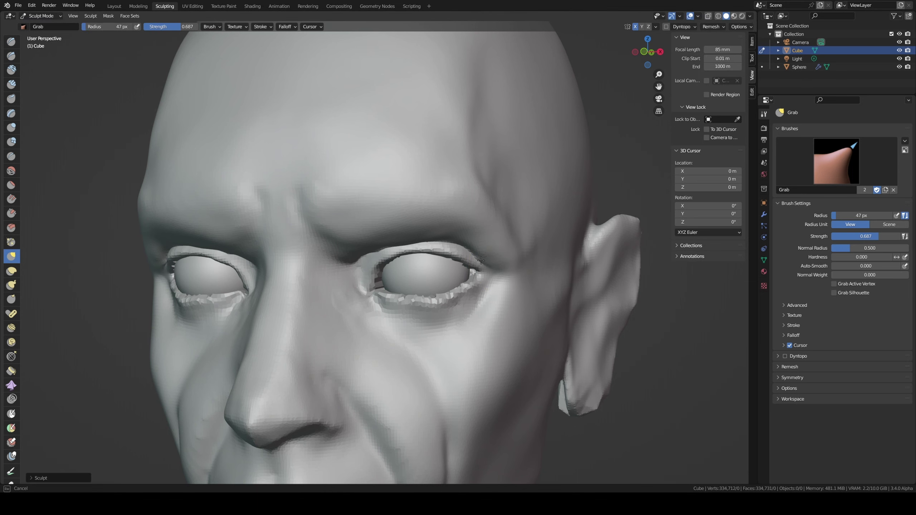
Step: Switch to Clay Strips and add a small strip on the temple
mouse_move(461, 246)
middle_mouse_down()
mouse_move(459, 319)
mouse_move(409, 368)
mouse_move(417, 315)
middle_mouse_up()
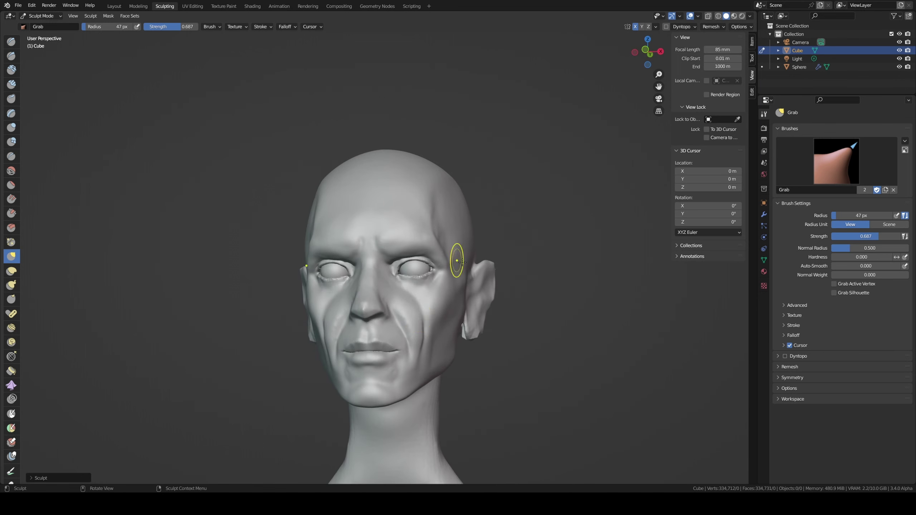
scroll(462, 260, "up", 2)
middle_click_drag(462, 260, 495, 242)
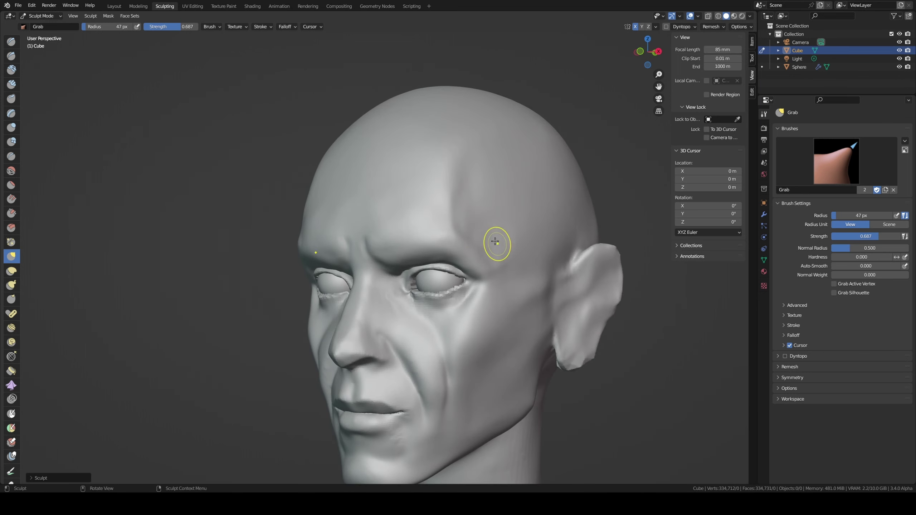
key("c")
left_click_drag(502, 238, 501, 239)
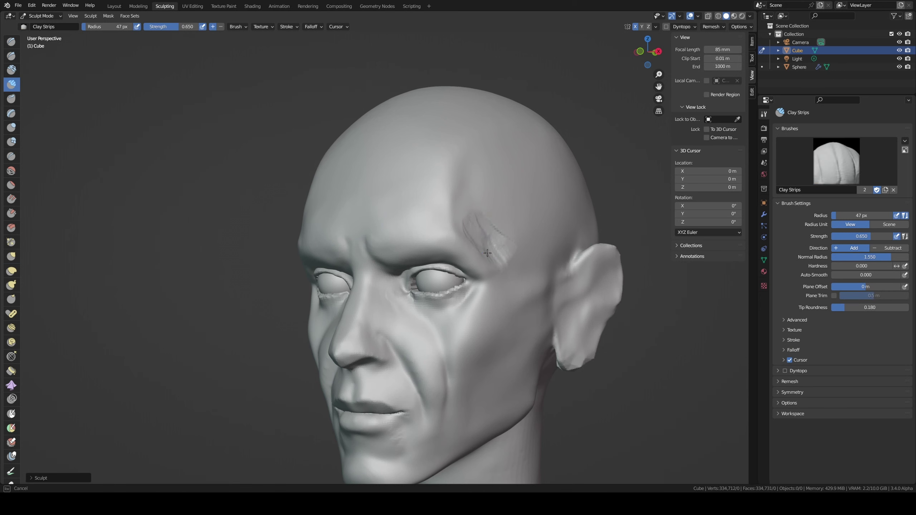
Step: Enlarge Clay Strips to 59 px, build strips across the cheek toward the ear, and smooth the ridges
middle_click_drag(473, 234, 470, 210)
key("f")
left_click_drag(481, 225, 488, 252)
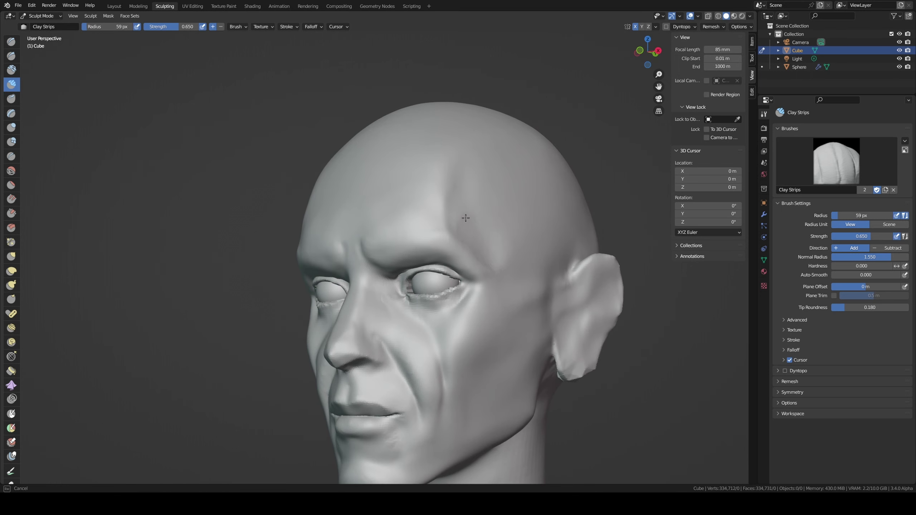
left_click_drag(506, 261, 505, 252)
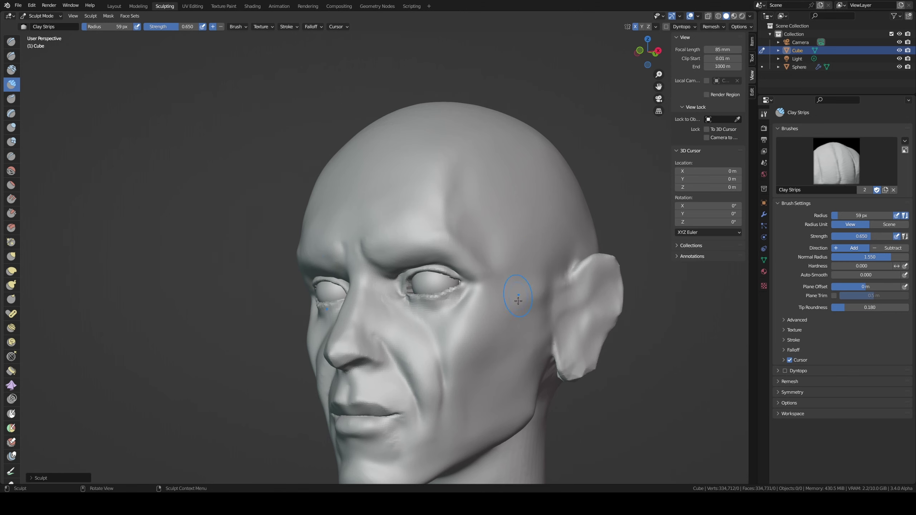
middle_click_drag(519, 296, 517, 304)
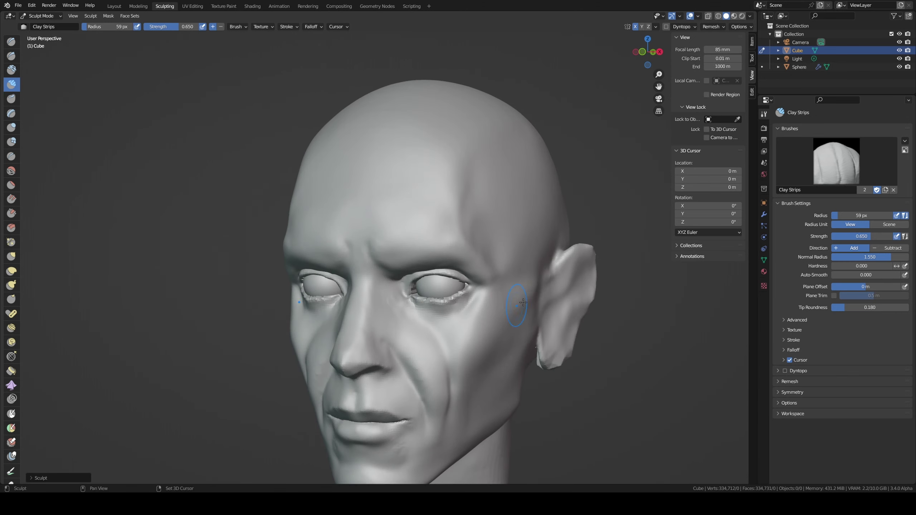
middle_click_drag(488, 357, 493, 302)
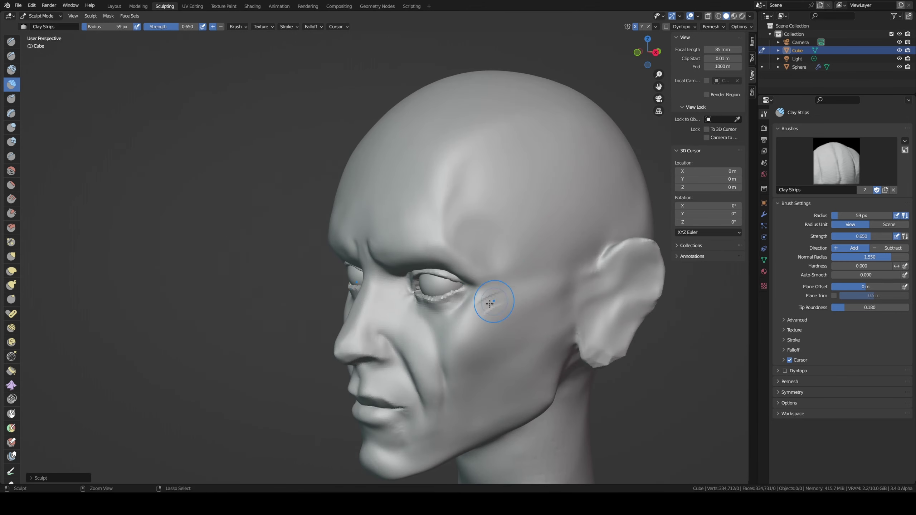
mouse_move(493, 302)
left_mouse_down()
mouse_move(478, 317)
mouse_move(562, 281)
left_mouse_up()
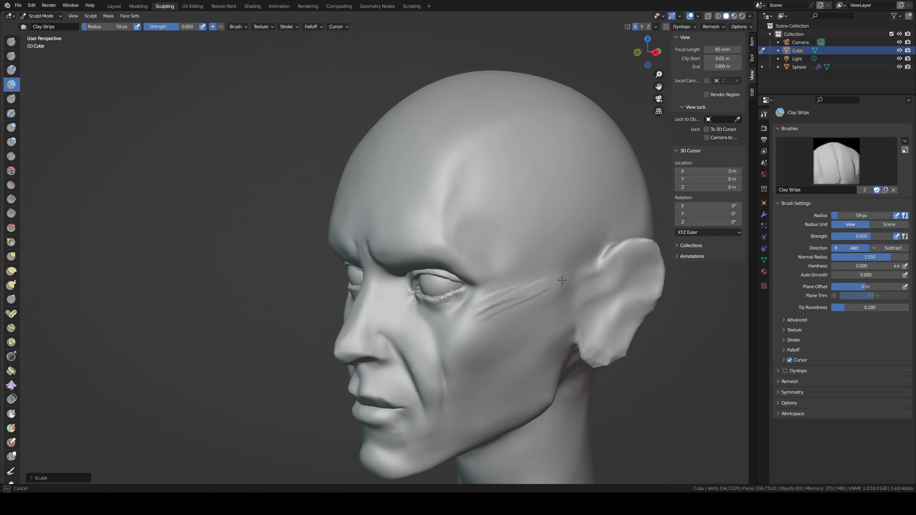
left_click_drag(502, 303, 490, 310, "shift")
Step: Add faint grooves on the temple beside the eye, checking front and profile views
mouse_move(491, 325)
middle_mouse_down()
mouse_move(546, 264)
mouse_move(523, 239)
middle_mouse_up()
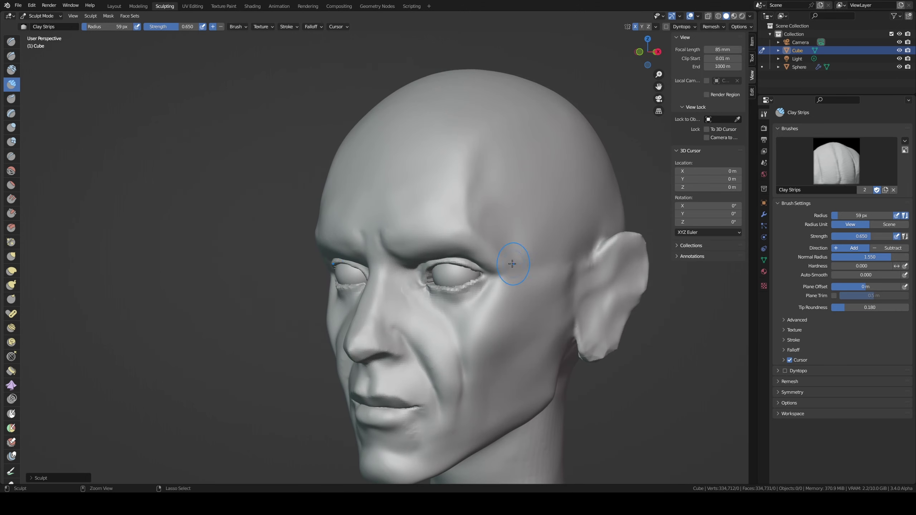
mouse_move(562, 247)
left_mouse_down("ctrl")
mouse_move(574, 226)
mouse_move(530, 245)
left_mouse_up("ctrl")
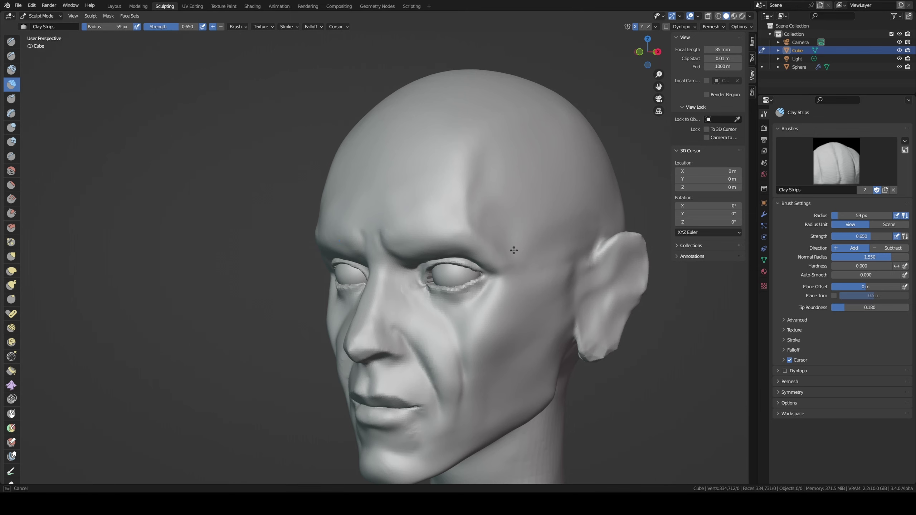
mouse_move(543, 249)
left_mouse_down("ctrl")
mouse_move(516, 244)
mouse_move(530, 247)
left_mouse_up("ctrl")
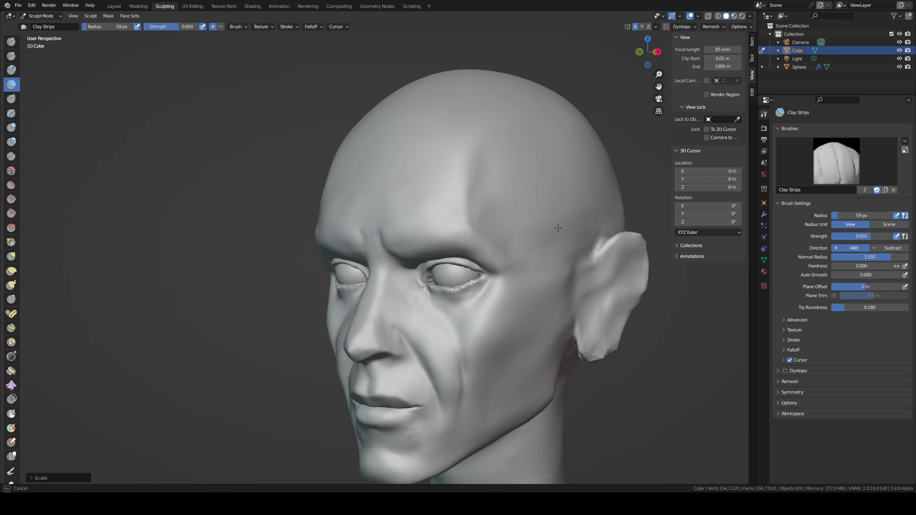
mouse_move(558, 228)
middle_mouse_down()
mouse_move(517, 273)
mouse_move(524, 267)
middle_mouse_up()
mouse_move(469, 276)
middle_mouse_down()
mouse_move(434, 282)
mouse_move(517, 281)
mouse_move(513, 288)
mouse_move(560, 320)
mouse_move(521, 304)
middle_mouse_up()
scroll(523, 289, "up", 3)
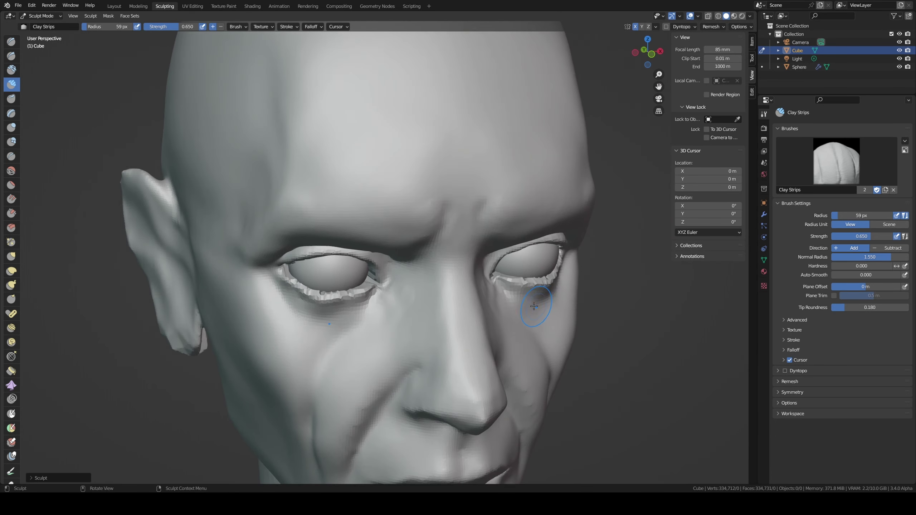
Step: Carve fine creases under the eye and at its outer corner with a 40 px Draw Sharp brush
key("f")
left_click(516, 305)
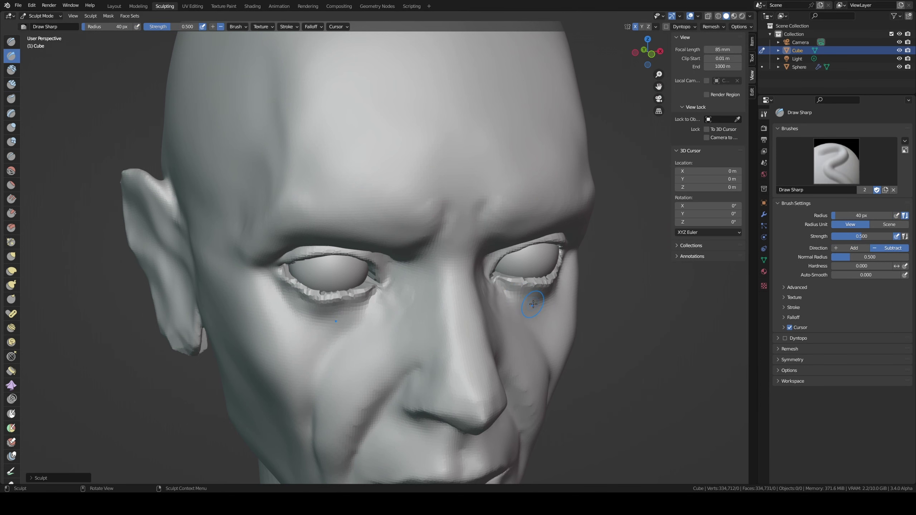
left_click_drag(533, 304, 529, 300)
middle_click_drag(507, 293, 516, 300)
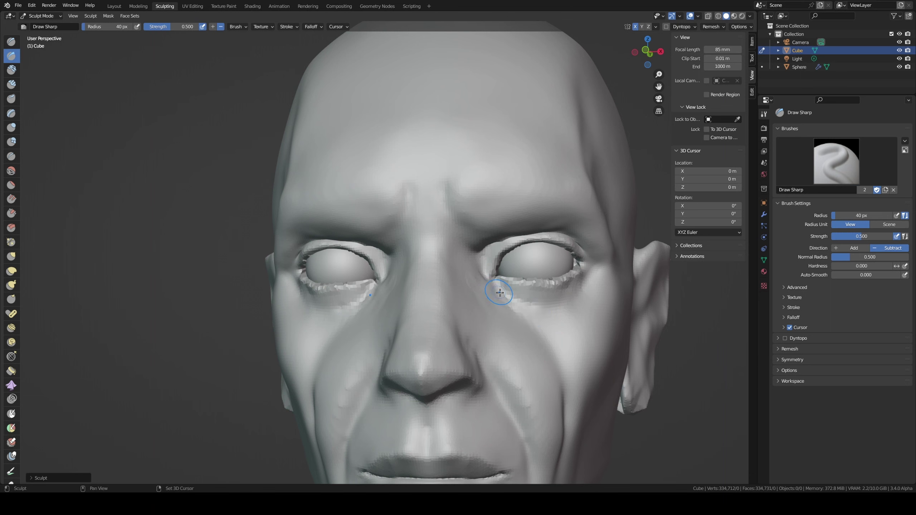
mouse_move(588, 305)
middle_mouse_down()
mouse_move(563, 304)
mouse_move(585, 287)
middle_mouse_up()
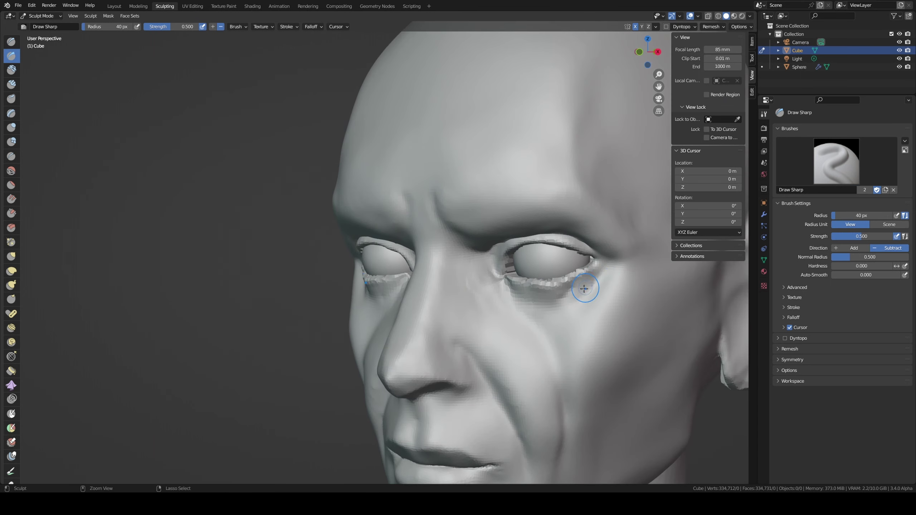
left_click_drag(599, 276, 595, 277, "ctrl")
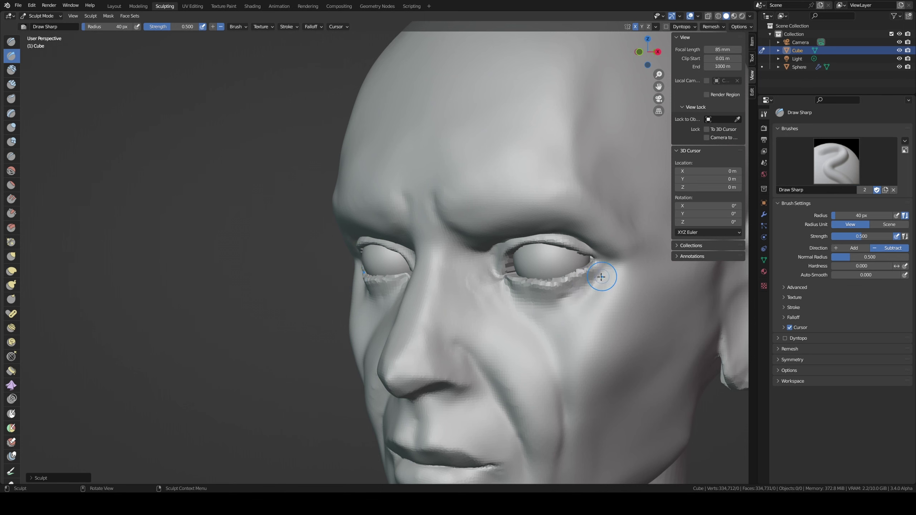
middle_click_drag(538, 311, 585, 296)
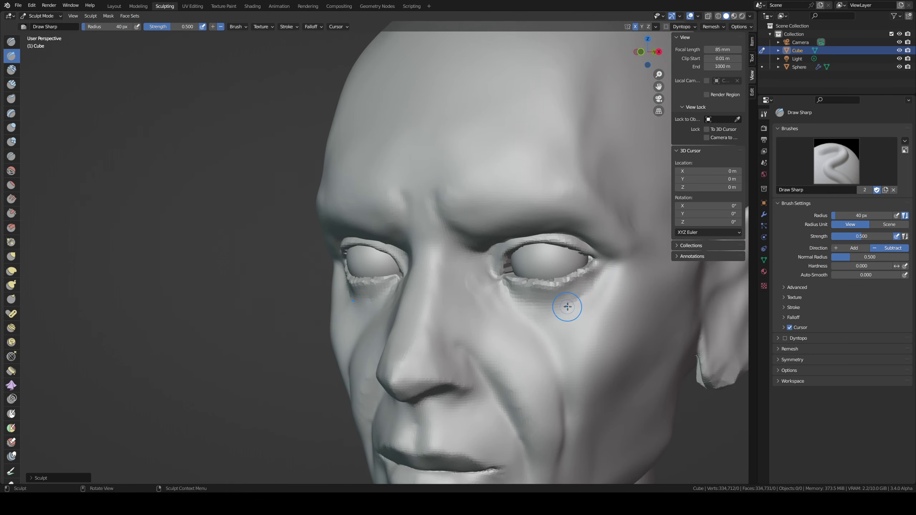
Step: Carve a sharp crease around the nose and along the nostril edge
mouse_move(558, 318)
middle_mouse_down()
mouse_move(472, 292)
mouse_move(414, 346)
middle_mouse_up()
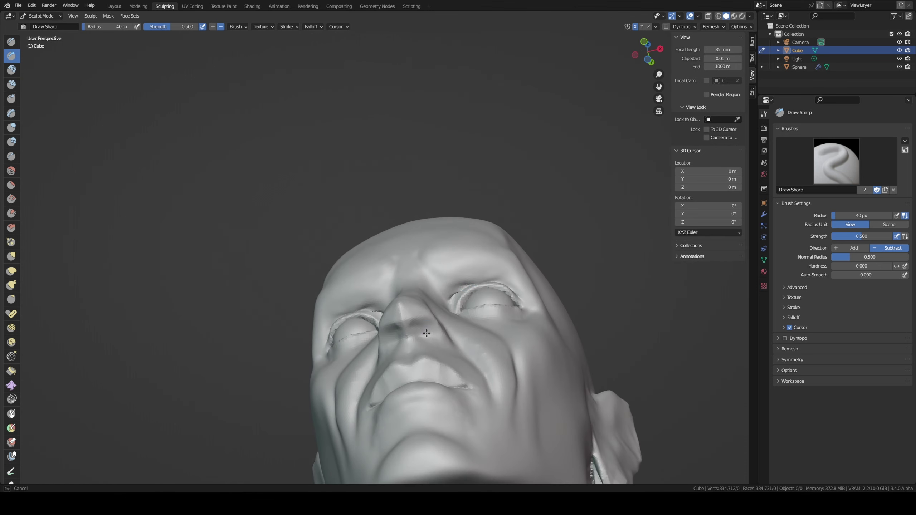
left_click_drag(426, 334, 422, 342)
mouse_move(422, 341)
middle_mouse_down()
mouse_move(410, 337)
mouse_move(436, 273)
middle_mouse_up()
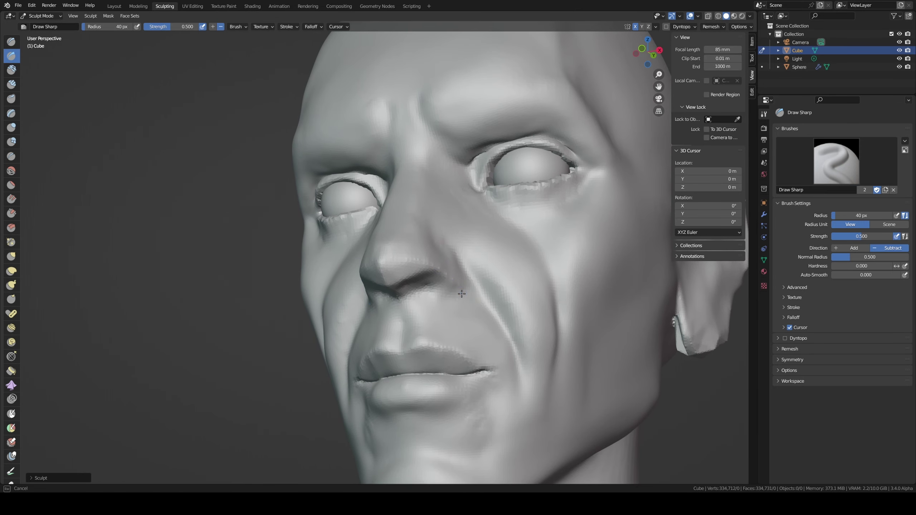
middle_click_drag(461, 299, 452, 299)
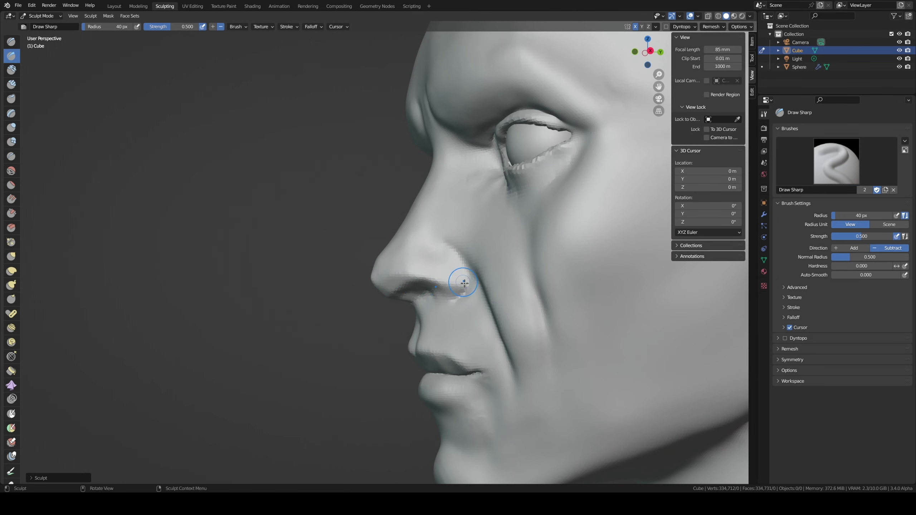
left_click_drag(455, 267, 444, 303)
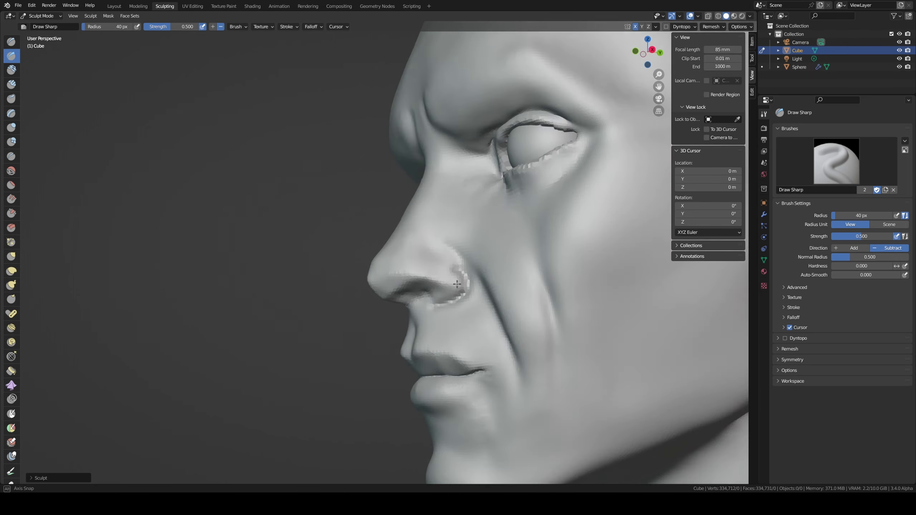
mouse_move(444, 303)
middle_mouse_down()
mouse_move(471, 289)
mouse_move(463, 273)
mouse_move(485, 260)
mouse_move(447, 286)
middle_mouse_up()
key("g")
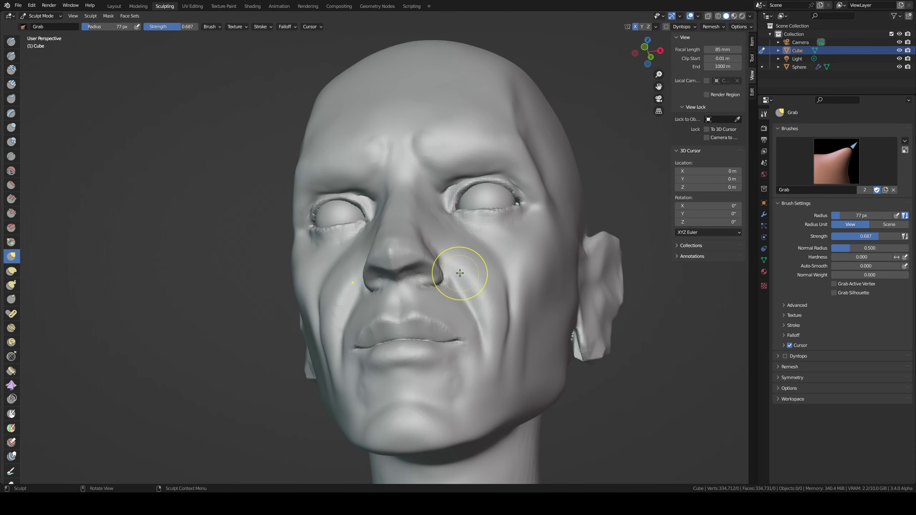
Step: Pull the flesh beside the nostril and build a raised Clay Strips ridge along the nostril rim at 36 px
key("KP_1")
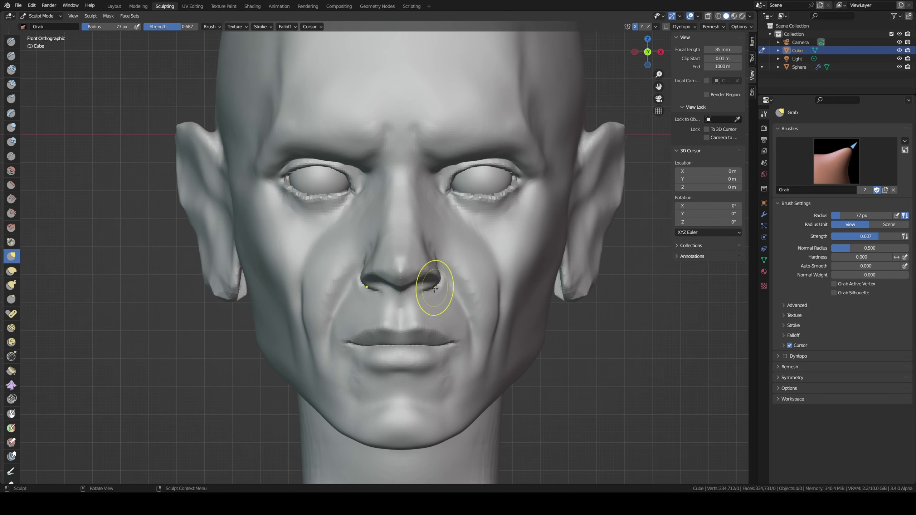
left_click_drag(435, 289, 437, 274)
mouse_move(436, 273)
middle_mouse_down()
mouse_move(386, 256)
mouse_move(426, 274)
middle_mouse_up()
left_click_drag(451, 285, 444, 313)
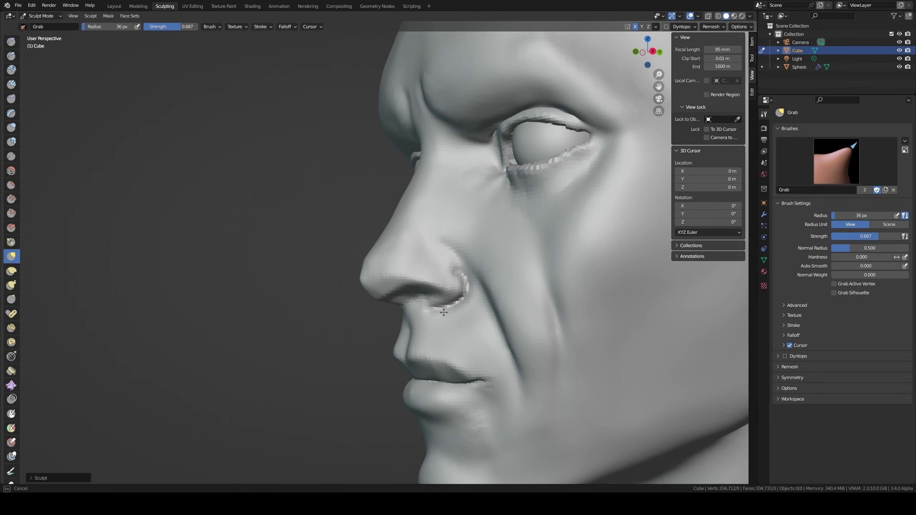
key("shift+c")
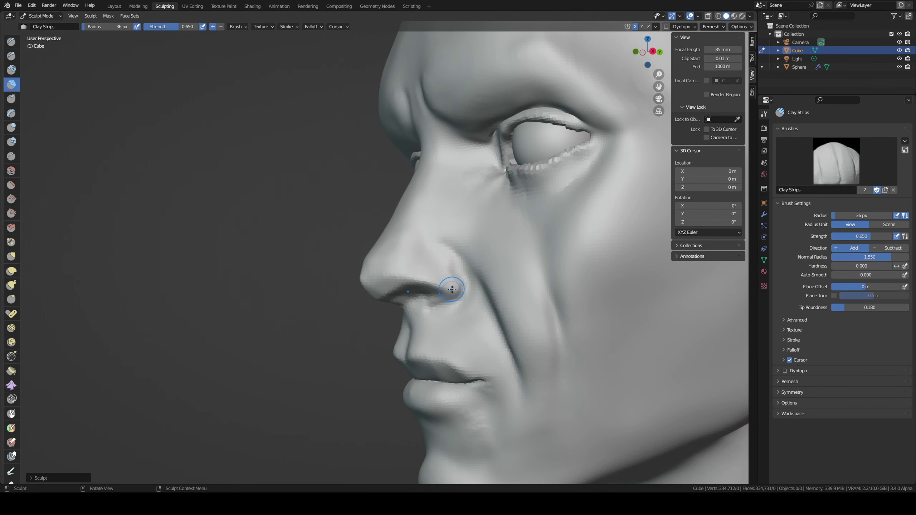
left_click_drag(442, 275, 380, 299)
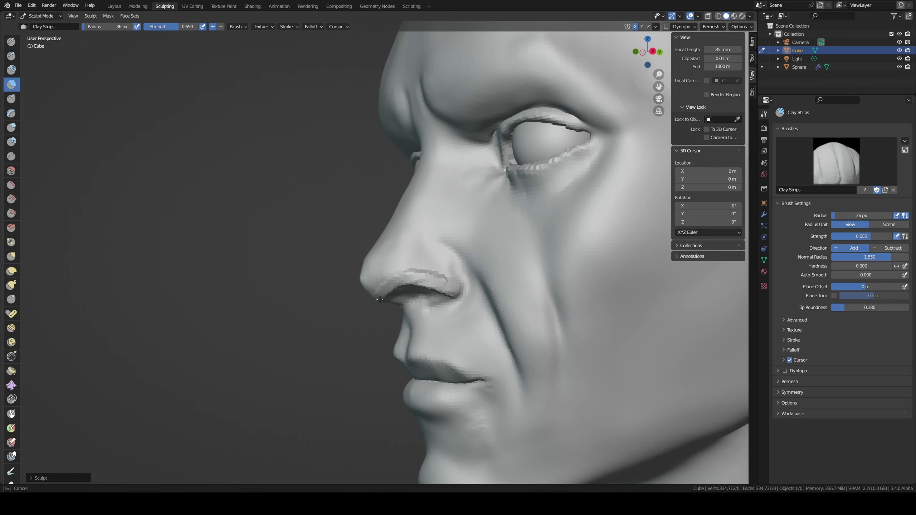
Step: Carve both nostrils deeper with the Draw Sharp brush at 38 px
middle_click_drag(388, 293, 416, 296)
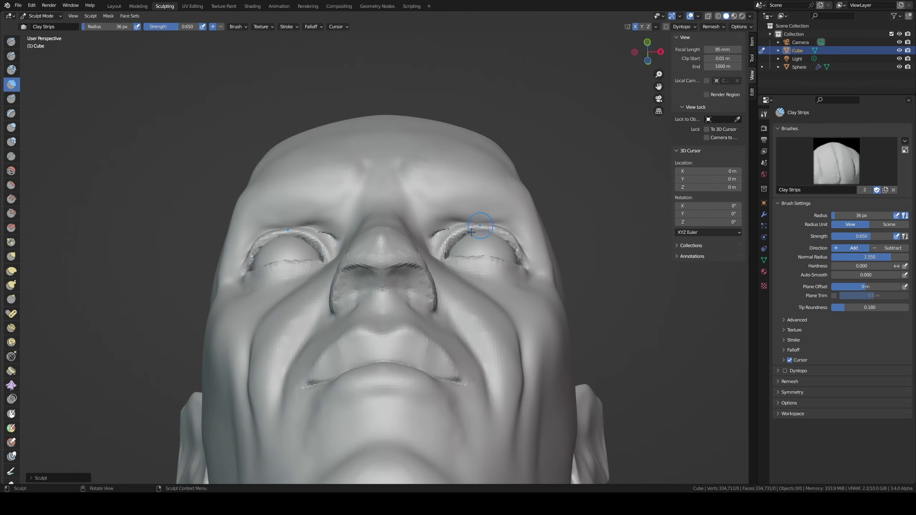
key("shift+x")
key("f")
left_click(424, 298)
left_click_drag(415, 293, 409, 277)
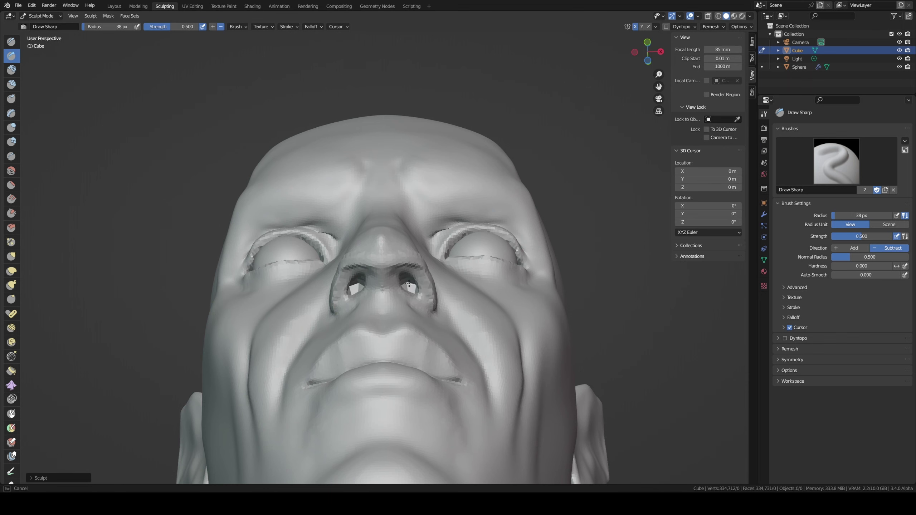
middle_click_drag(409, 285, 393, 302)
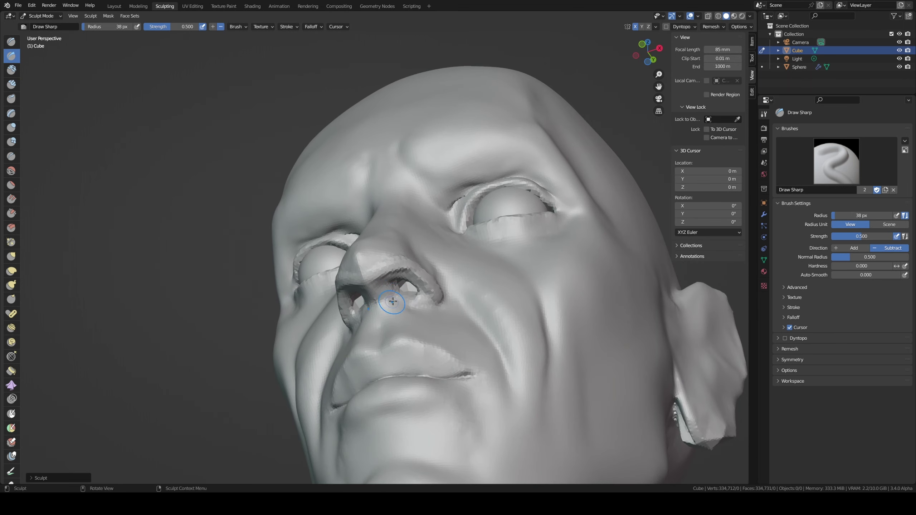
middle_click_drag(368, 305, 397, 307)
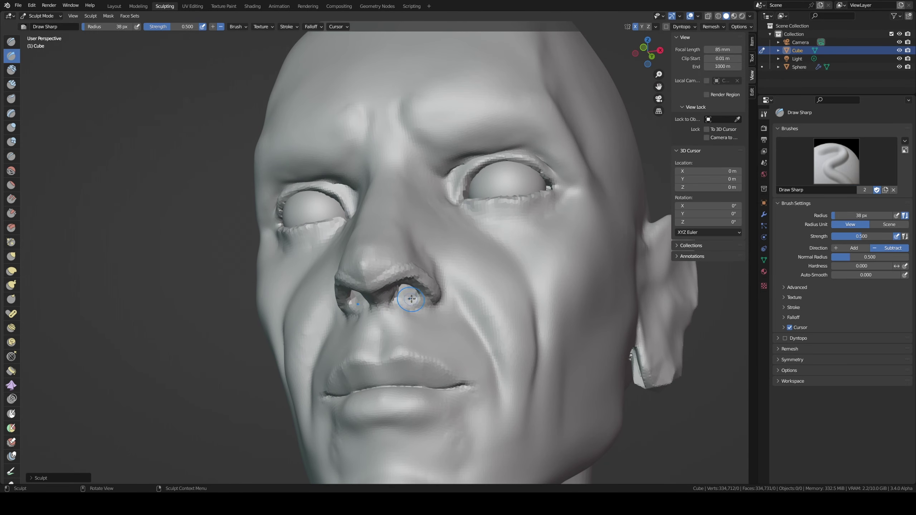
Step: Enlarge Draw Sharp to 41 px and inspect the nose and face from several angles
key("f")
left_click(409, 300)
middle_click_drag(409, 299, 409, 300)
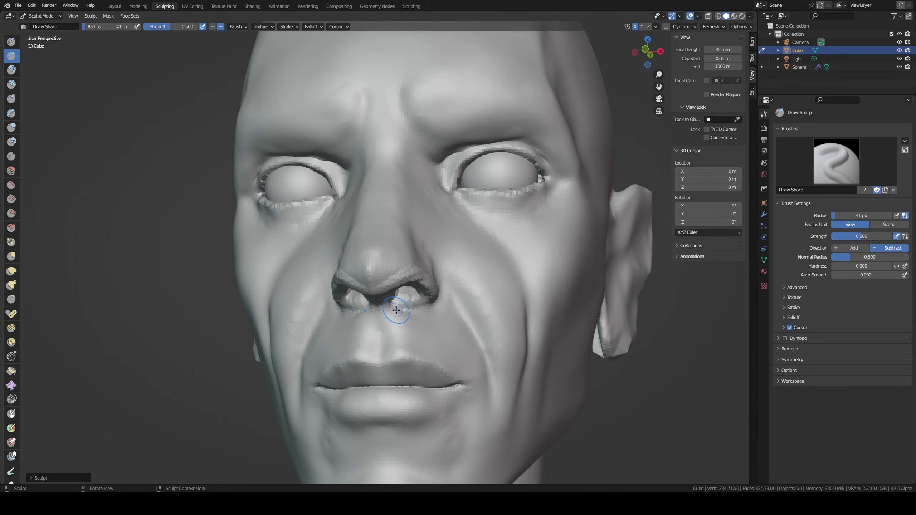
middle_click_drag(409, 310, 402, 311)
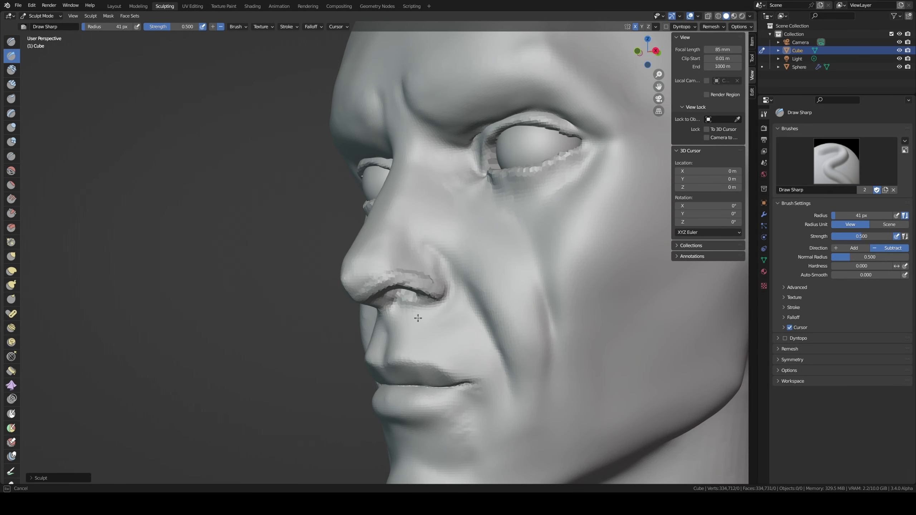
middle_click_drag(379, 328, 384, 319)
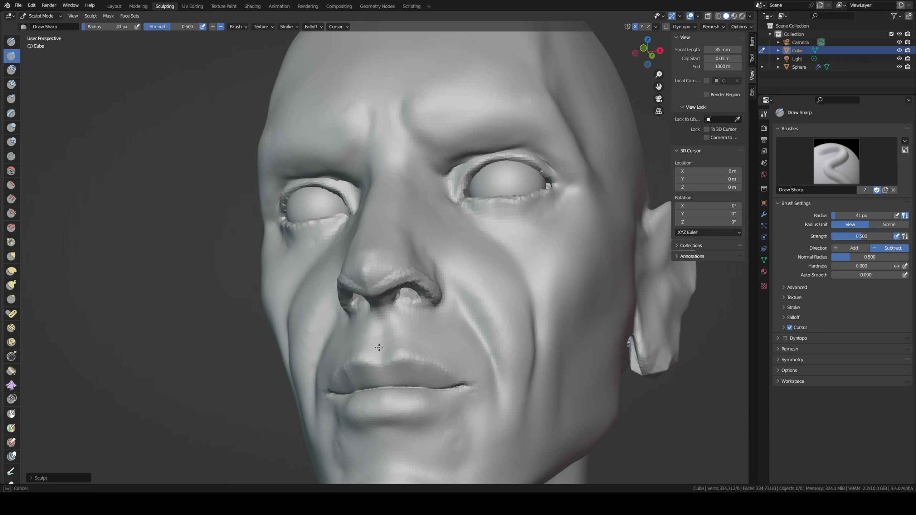
mouse_move(403, 303)
middle_mouse_down()
mouse_move(386, 367)
mouse_move(450, 378)
middle_mouse_up()
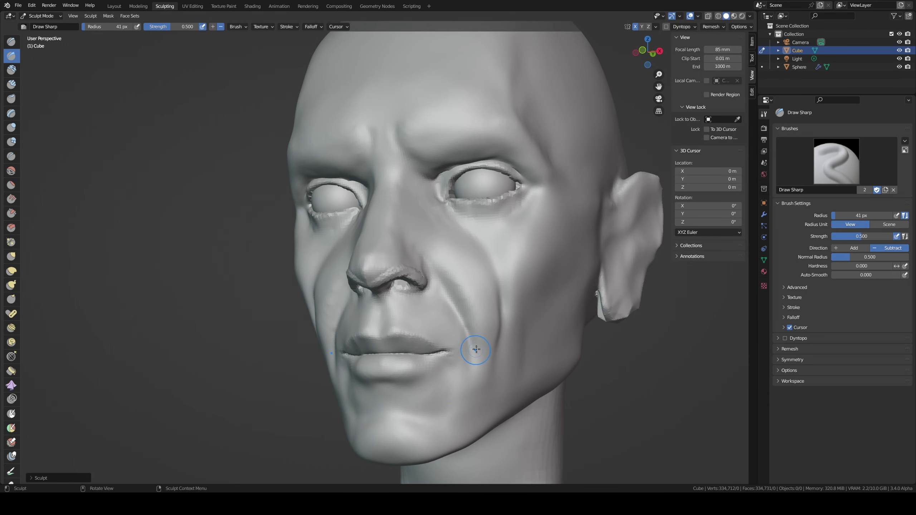
mouse_move(470, 348)
middle_mouse_down()
mouse_move(507, 279)
mouse_move(525, 361)
mouse_move(464, 294)
middle_mouse_up()
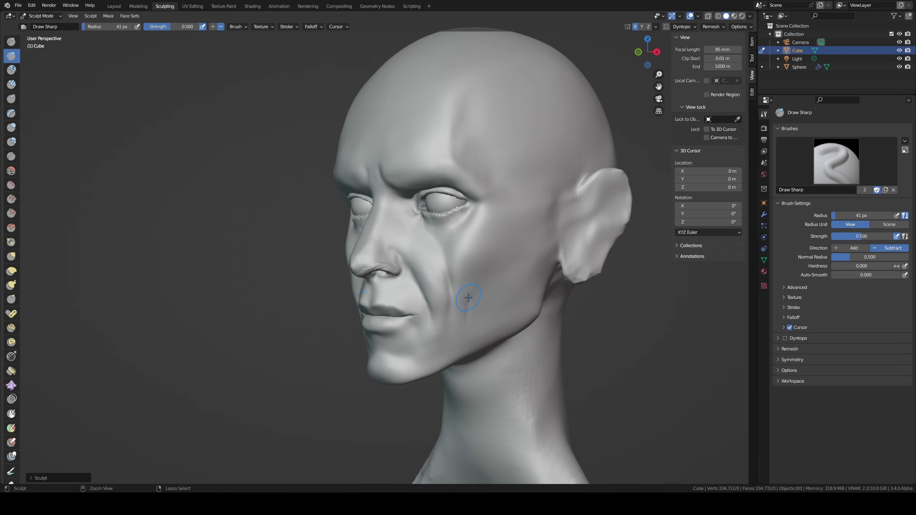
Step: Undo the last stroke, then nudge, build up and carve a deeper crease down the cheek beside the mouth
key("ctrl+z")
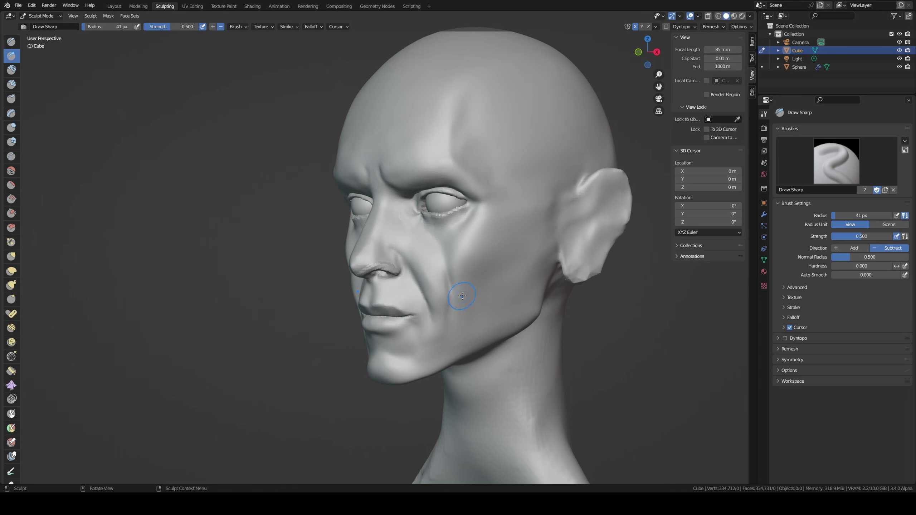
mouse_move(463, 295)
middle_mouse_down()
mouse_move(500, 289)
mouse_move(461, 311)
middle_mouse_up()
key("g")
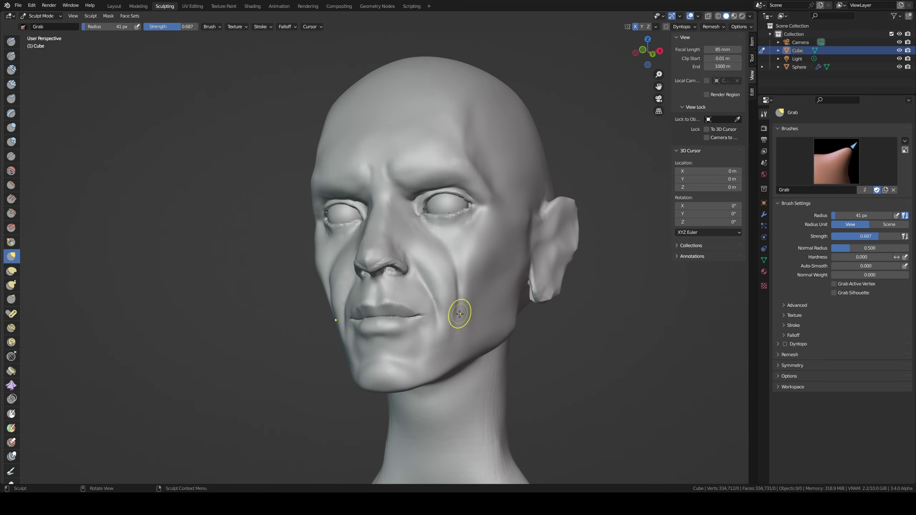
left_click_drag(454, 318, 456, 318)
middle_click_drag(456, 318, 460, 316)
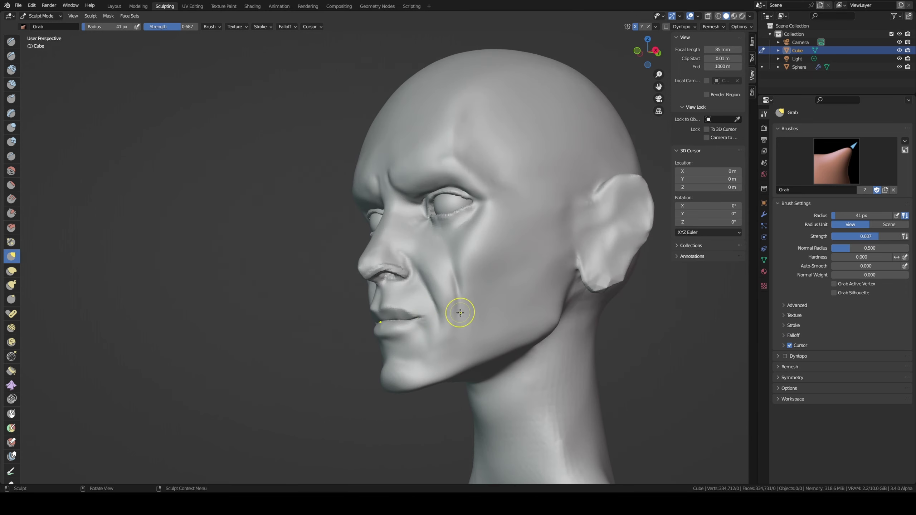
key("c")
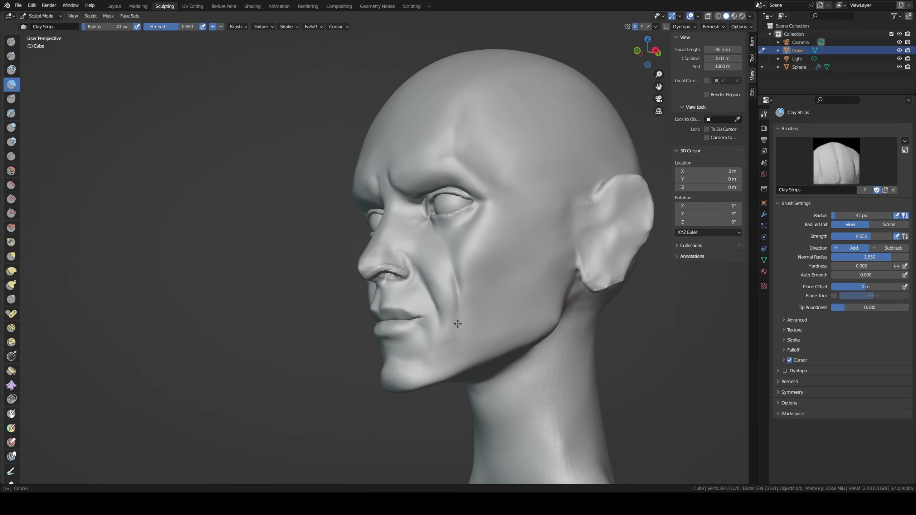
mouse_move(460, 340)
left_mouse_down()
mouse_move(454, 301)
mouse_move(456, 309)
mouse_move(466, 293)
mouse_move(467, 325)
left_mouse_up()
key("shift+x")
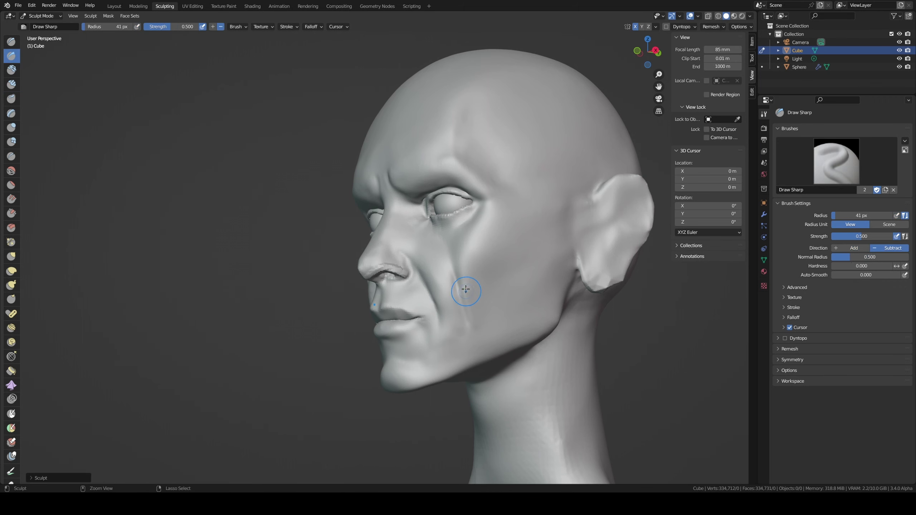
left_click_drag(466, 290, 475, 326)
middle_click_drag(467, 291, 525, 282)
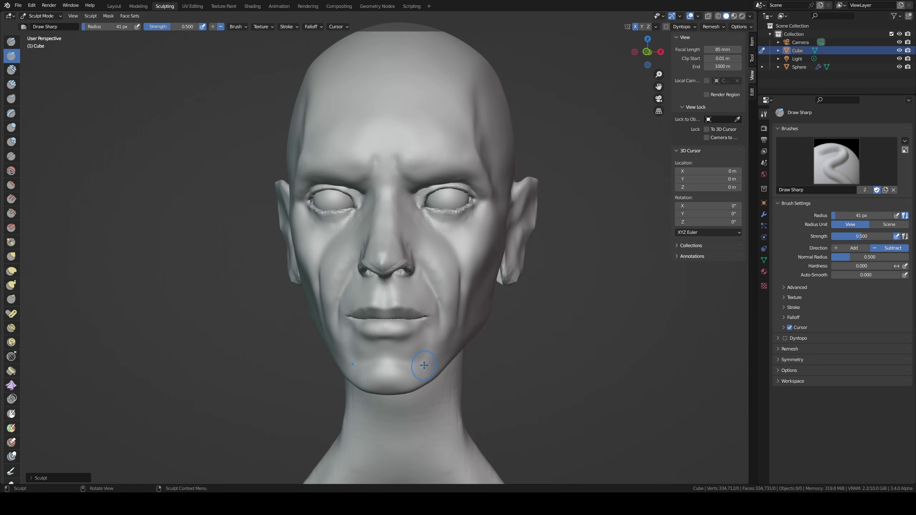
Step: Flatten the jaw edge under the chin with the Scrape brush at 67 px
key("g")
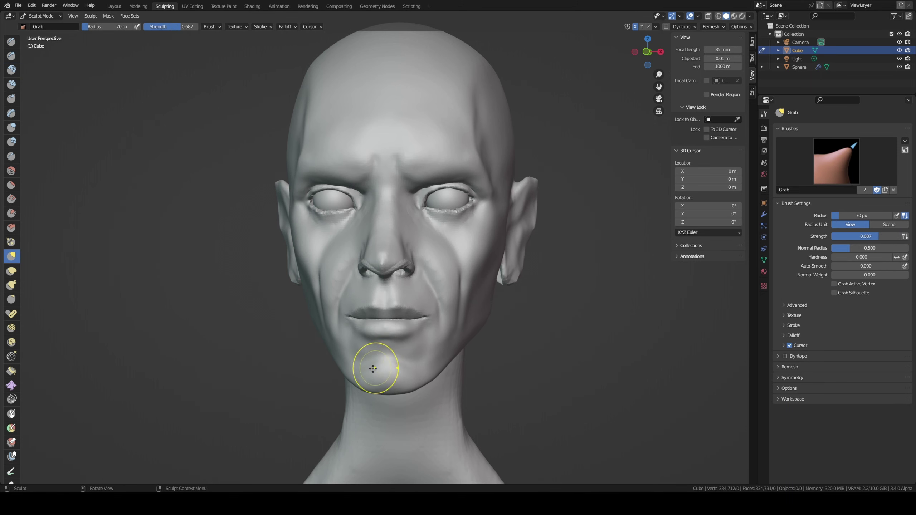
mouse_move(375, 368)
middle_mouse_down()
mouse_move(372, 345)
mouse_move(418, 374)
mouse_move(409, 323)
middle_mouse_up()
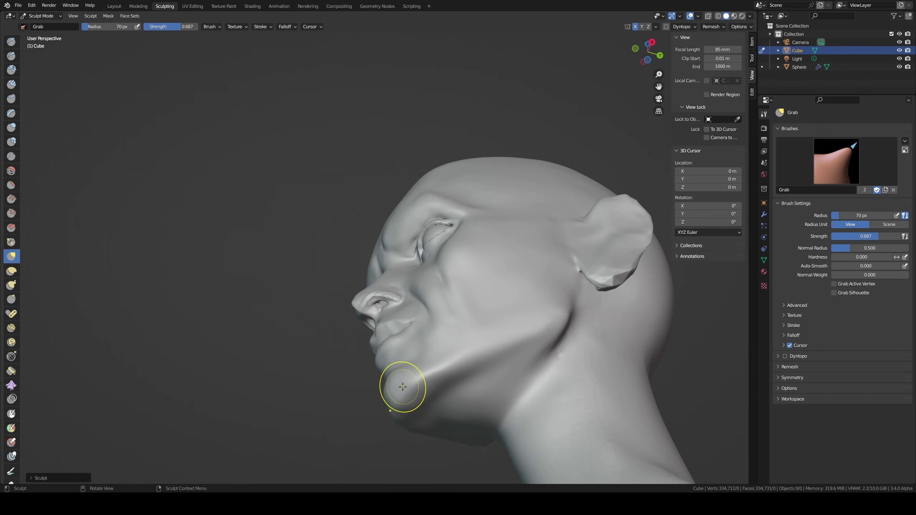
key("shift+t")
key("f")
left_click(396, 410)
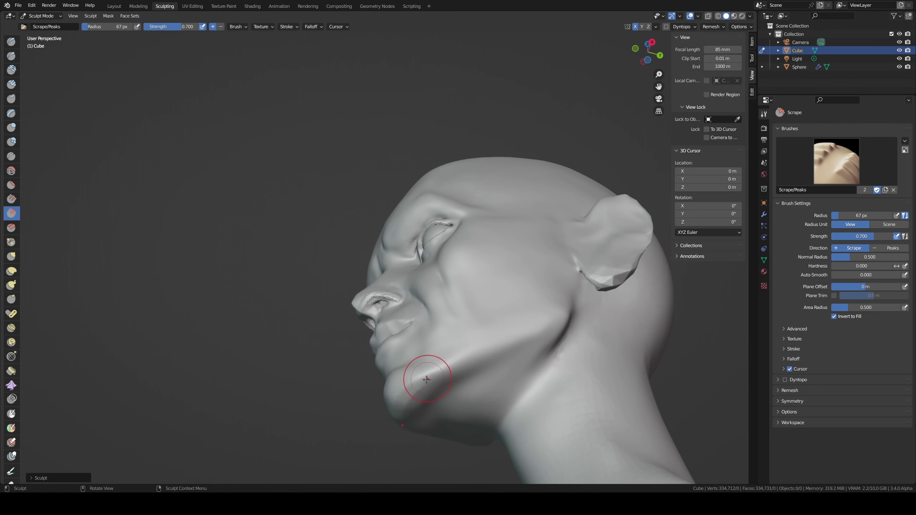
middle_click_drag(436, 364, 383, 374)
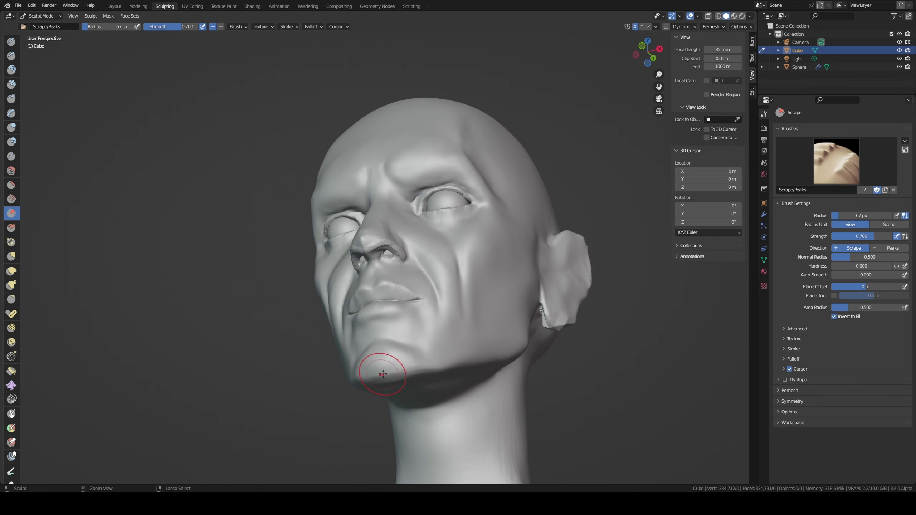
left_click_drag(374, 379, 395, 373)
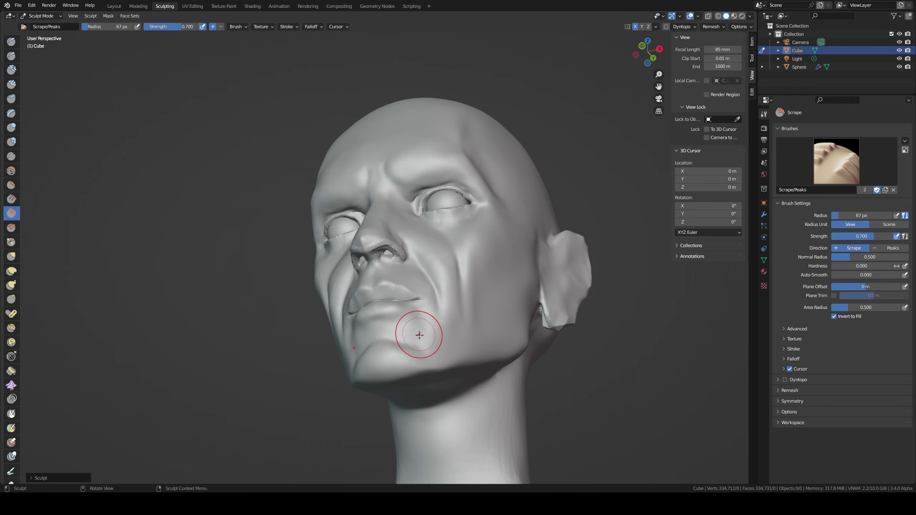
Step: Pull the jaw into a firmer shape with the Grab brush
middle_click_drag(418, 327, 438, 362)
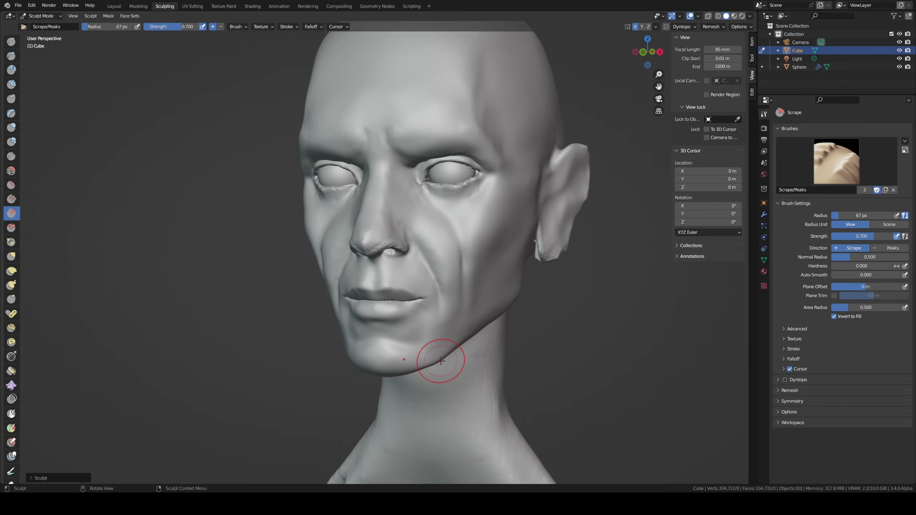
key("g")
left_click_drag(443, 361, 467, 343)
middle_click_drag(466, 344, 415, 310)
Step: Reshape the mouth corner with a 68 px Grab brush, then shrink it to 41 px
key("f")
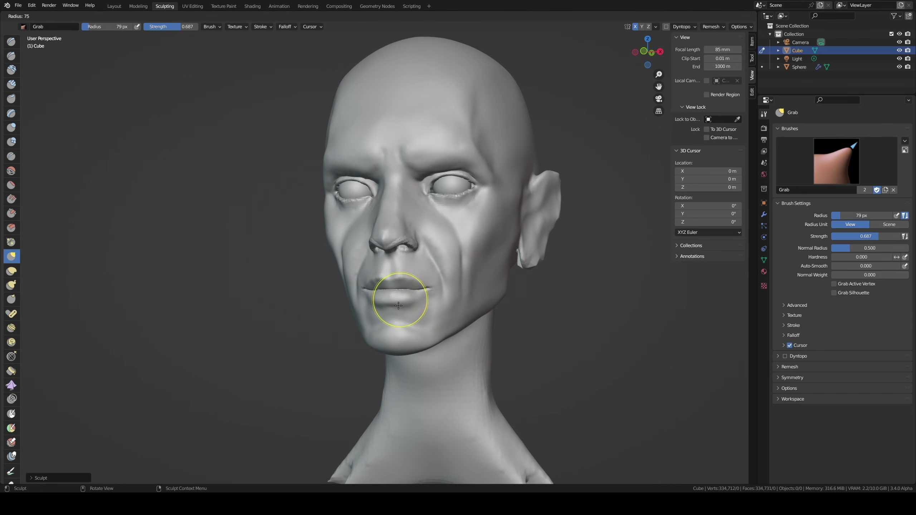
left_click(402, 298)
left_click_drag(402, 298, 431, 288)
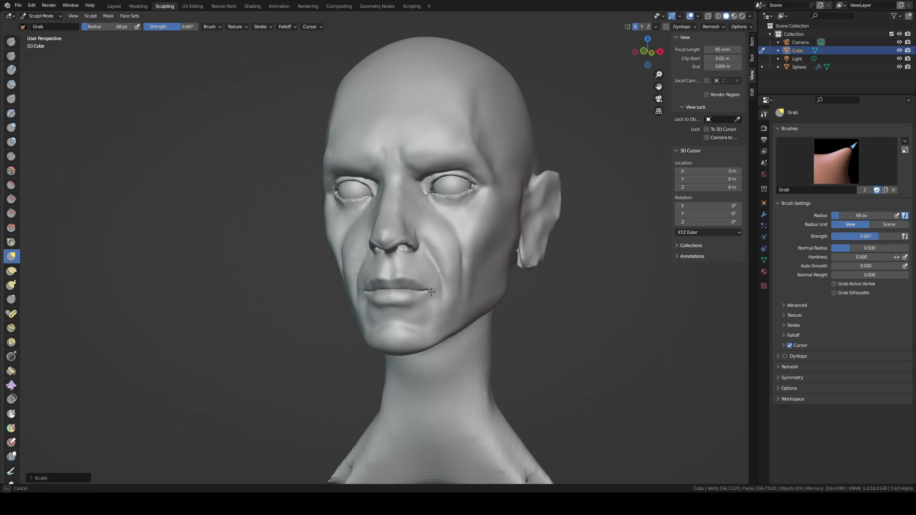
middle_click_drag(432, 291, 423, 291)
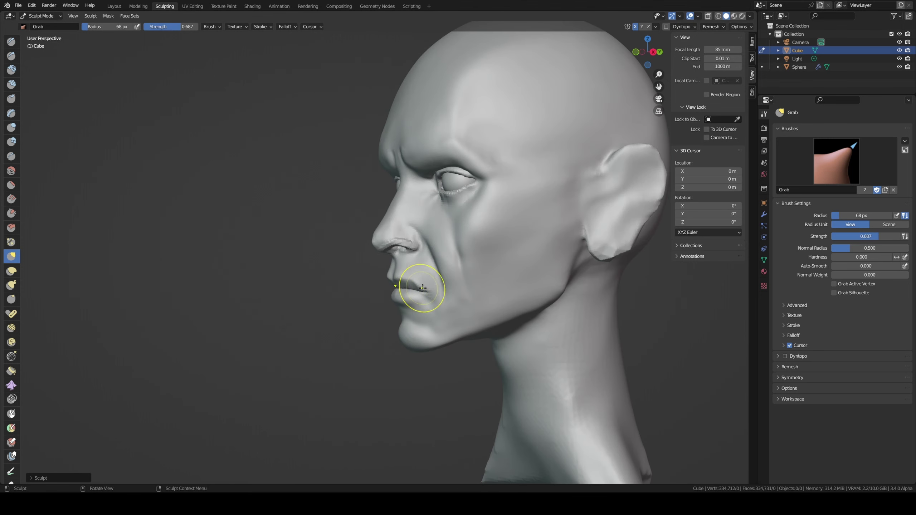
key("f")
left_click_drag(411, 289, 428, 291)
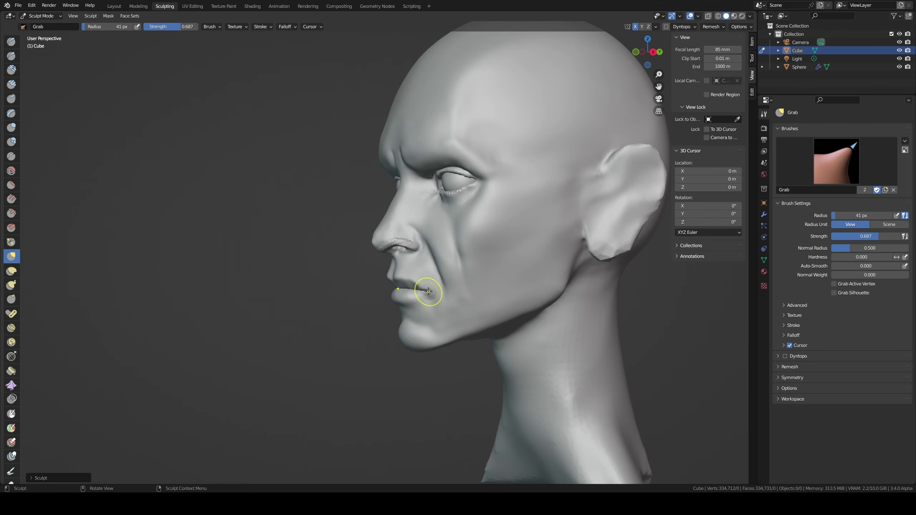
middle_click_drag(421, 293, 419, 292)
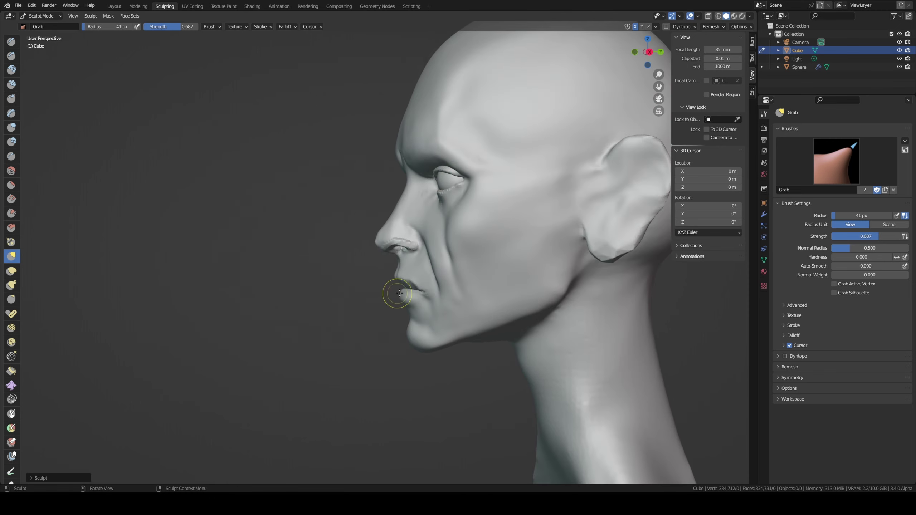
Step: Pull the lips into shape at 68 px and draw the lip corner down and back
key("f")
left_click(421, 292)
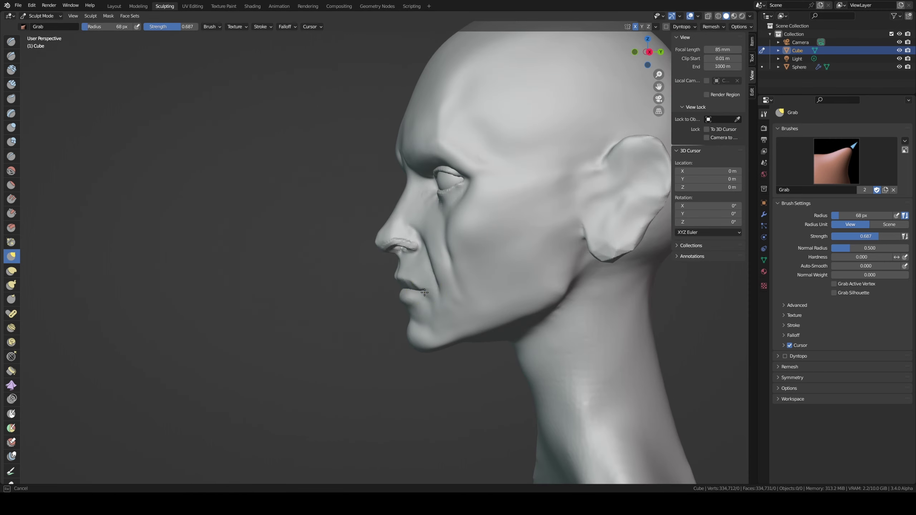
left_click_drag(415, 291, 420, 291)
key("f")
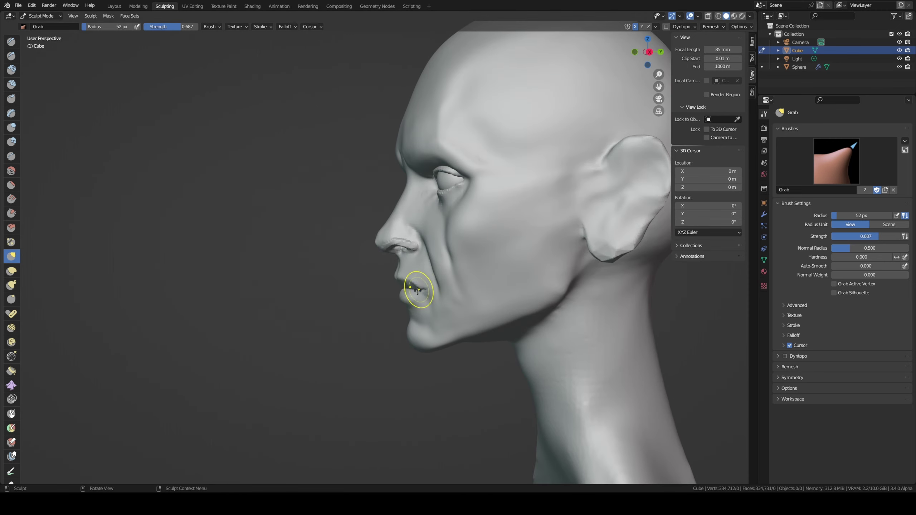
scroll(445, 311, "up", 3)
scroll(445, 312, "up", 3)
middle_click_drag(445, 311, 417, 230, "shift")
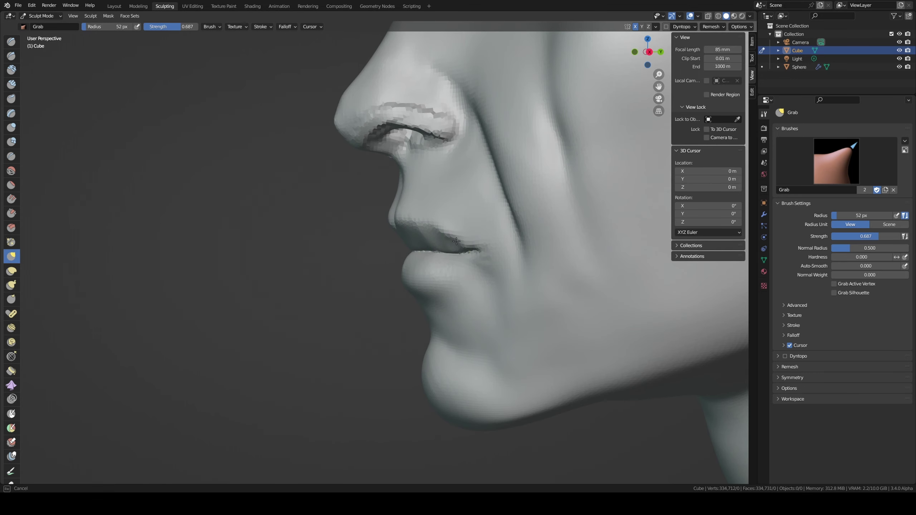
left_click_drag(457, 241, 462, 246)
Step: Pull the lip area slightly outward with a 122 px brush, then reduce it to 107 px
key("f")
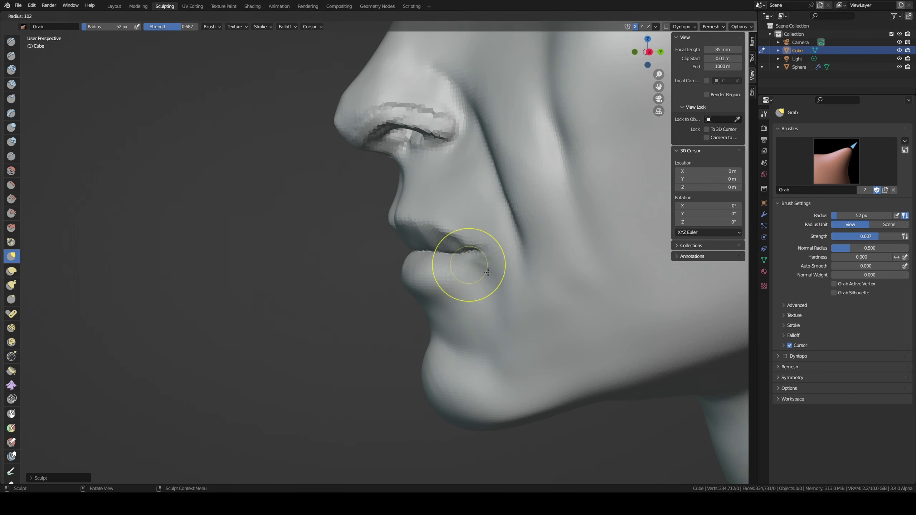
left_click(489, 263)
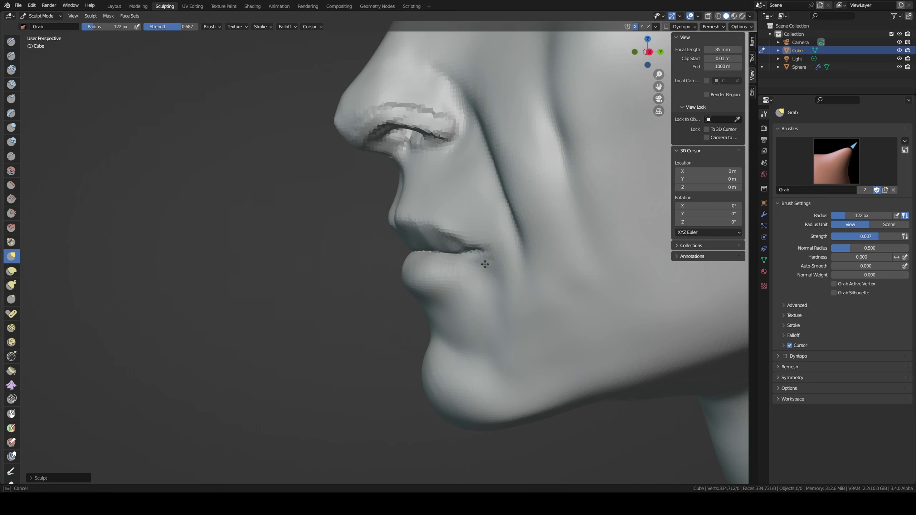
scroll(460, 297, "down", 3)
middle_click_drag(434, 286, 433, 271)
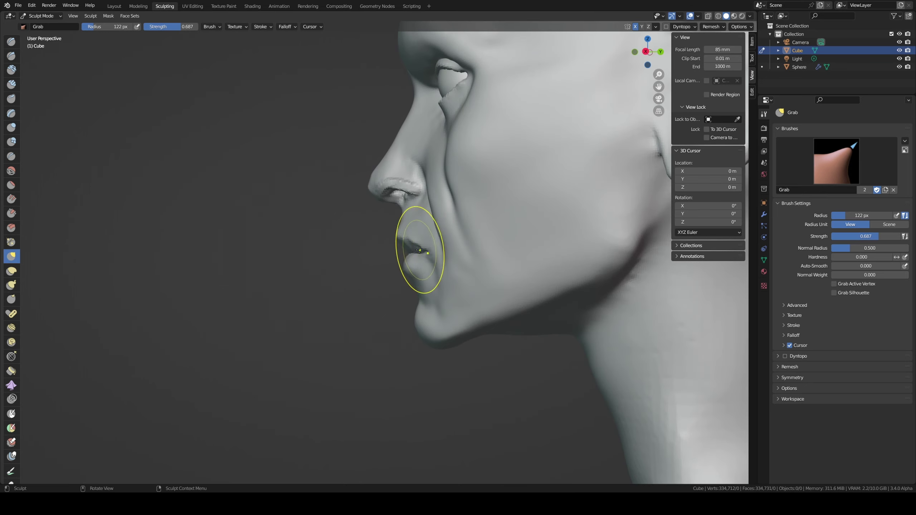
left_click_drag(419, 250, 426, 249)
mouse_move(431, 254)
middle_mouse_down()
mouse_move(401, 301)
mouse_move(415, 289)
middle_mouse_up()
key("f")
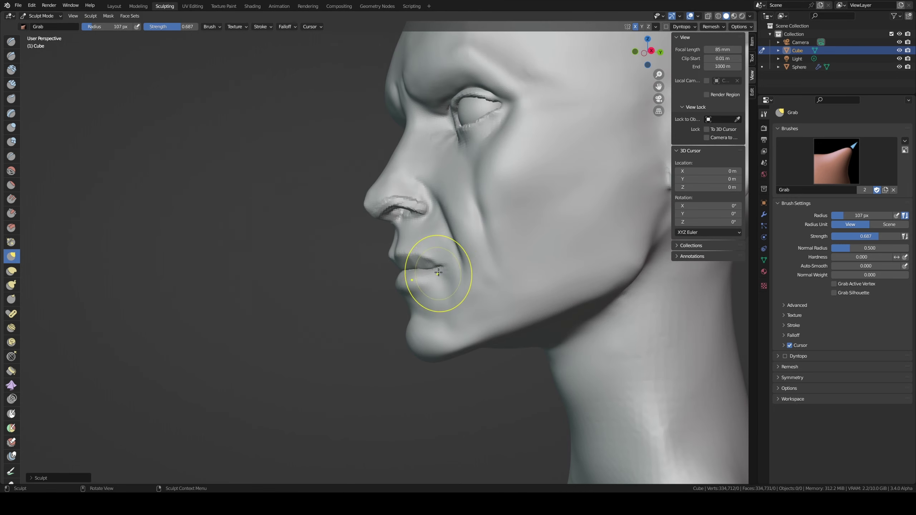
left_click(445, 267)
mouse_move(421, 256)
middle_mouse_down()
mouse_move(462, 308)
mouse_move(428, 299)
middle_mouse_up()
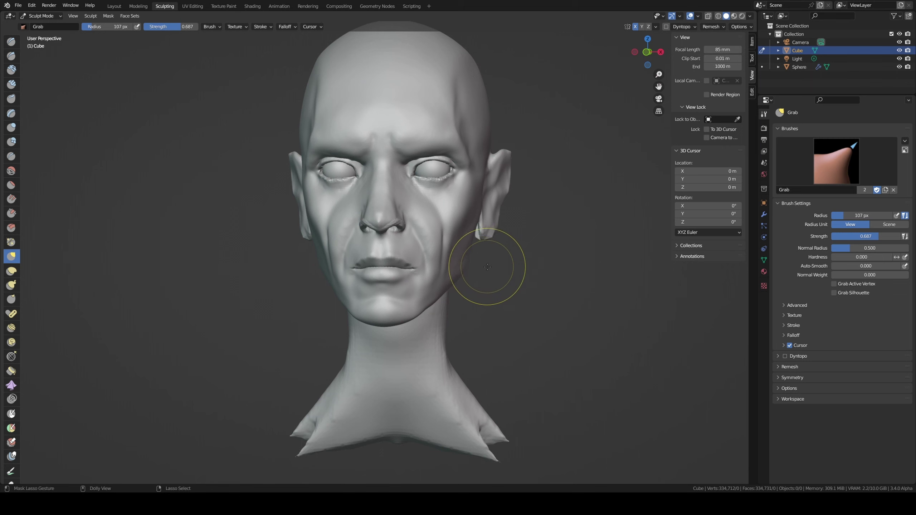
Step: Shape the lower lip with a 41 px brush and check it in right side view
key("f")
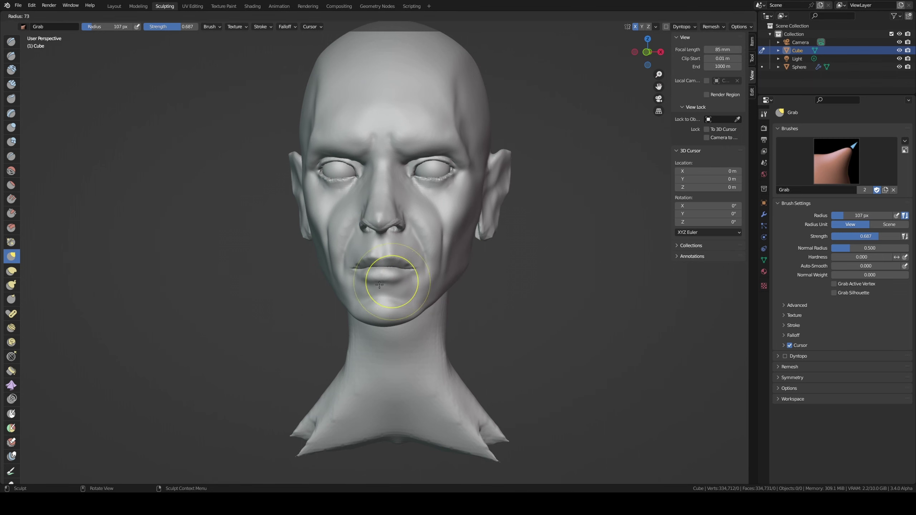
left_click_drag(380, 281, 400, 280)
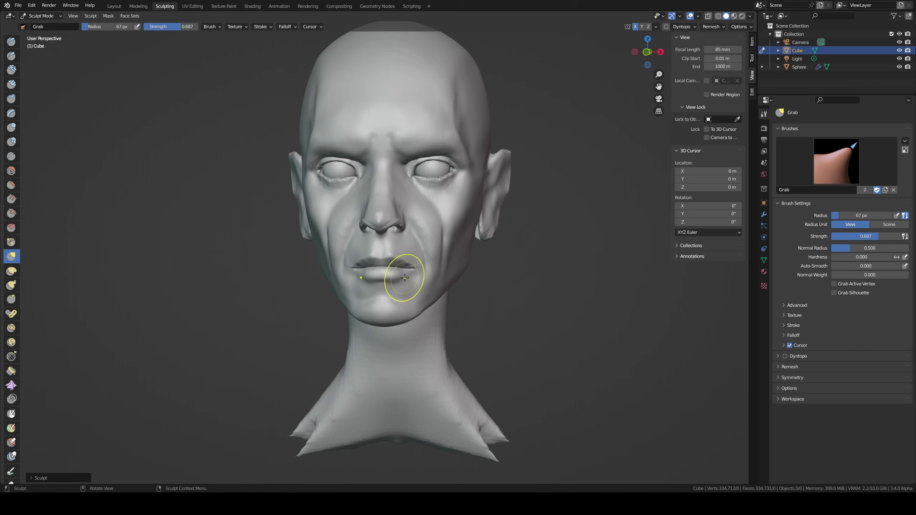
left_click(404, 255)
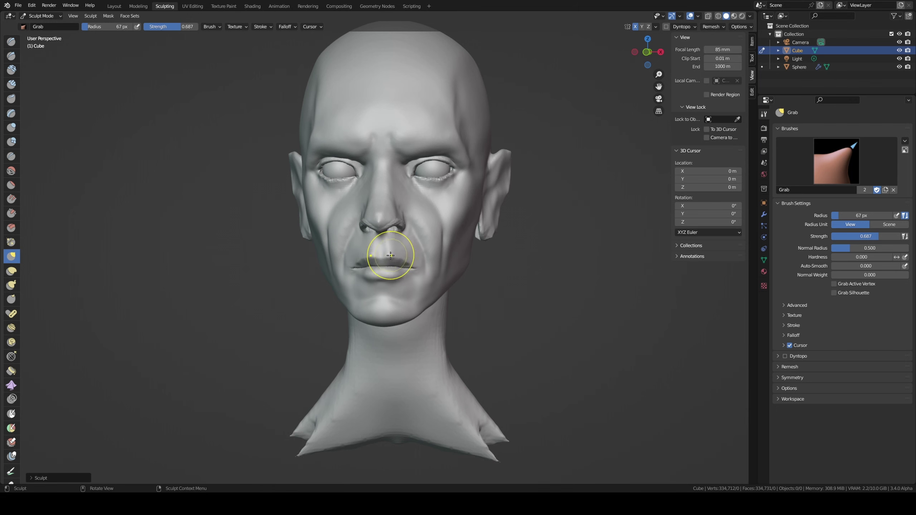
middle_click_drag(382, 260, 339, 247)
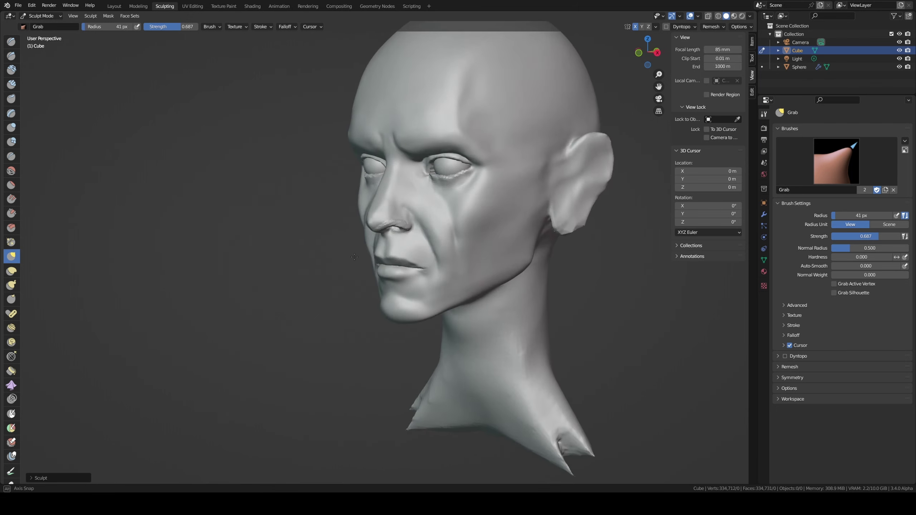
key("KP_3")
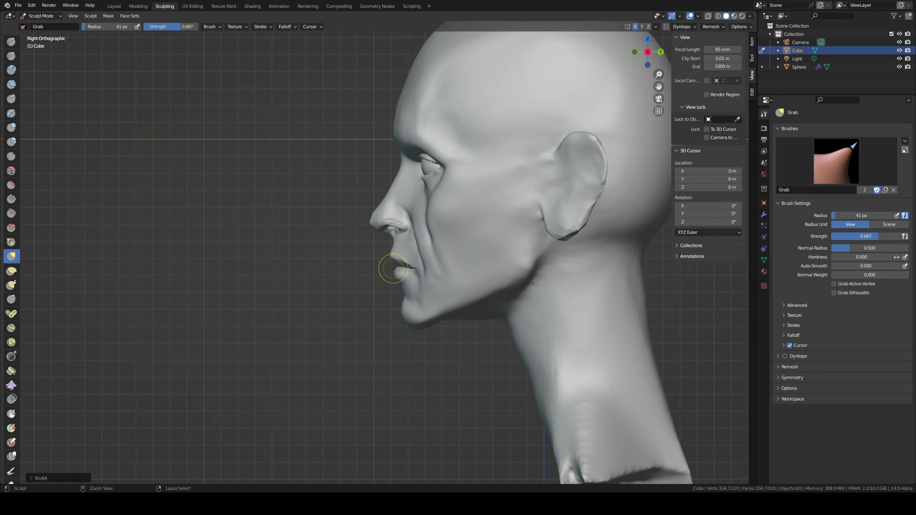
Step: Pull the nostril wings down and outward and shape the nostril edges
middle_click_drag(393, 268, 419, 206)
scroll(401, 214, "up", 6)
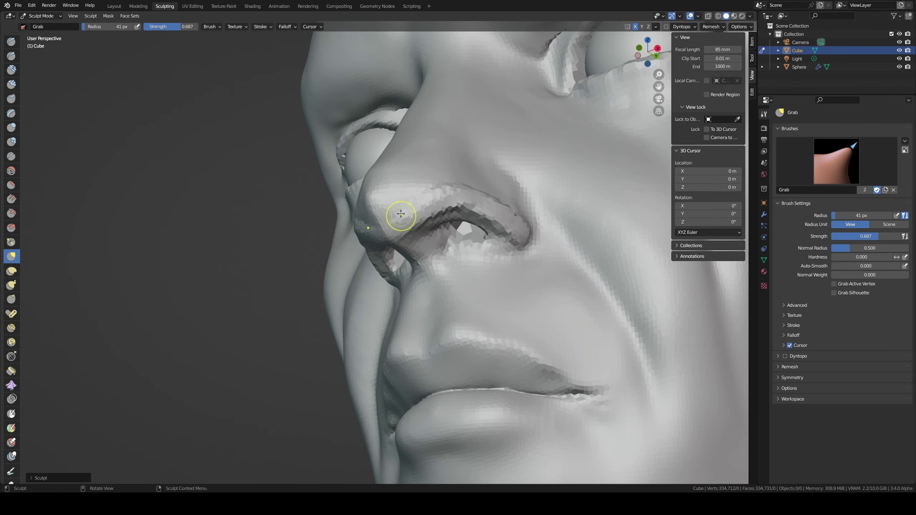
left_click_drag(382, 219, 409, 256)
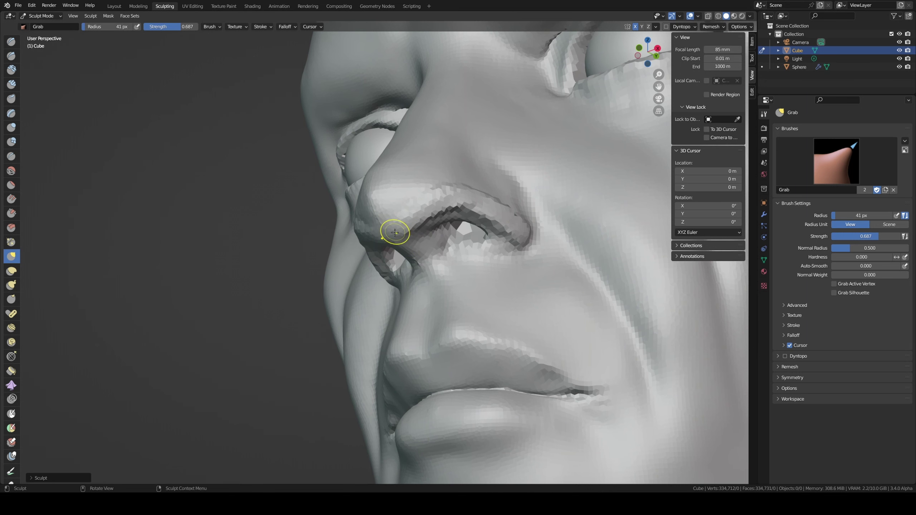
middle_click_drag(413, 206, 393, 239)
scroll(393, 238, "down", 4)
left_click_drag(392, 240, 419, 217)
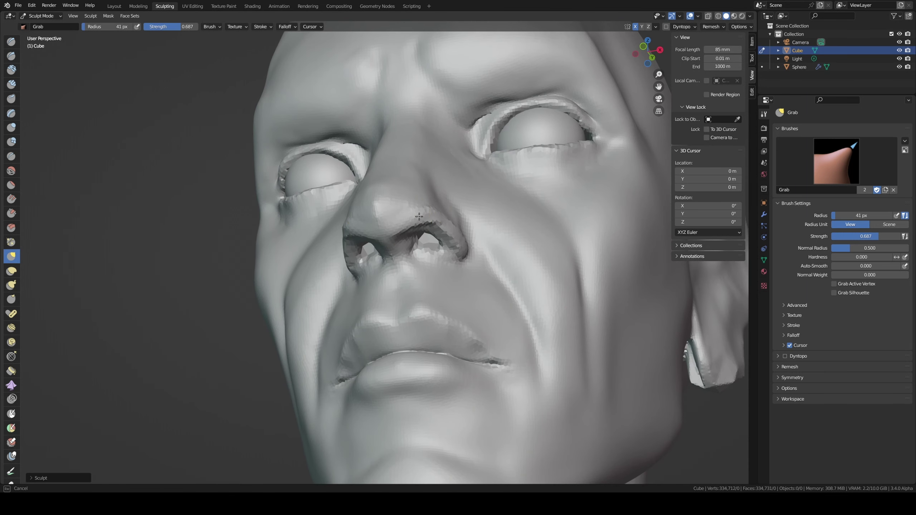
middle_click_drag(440, 205, 419, 206)
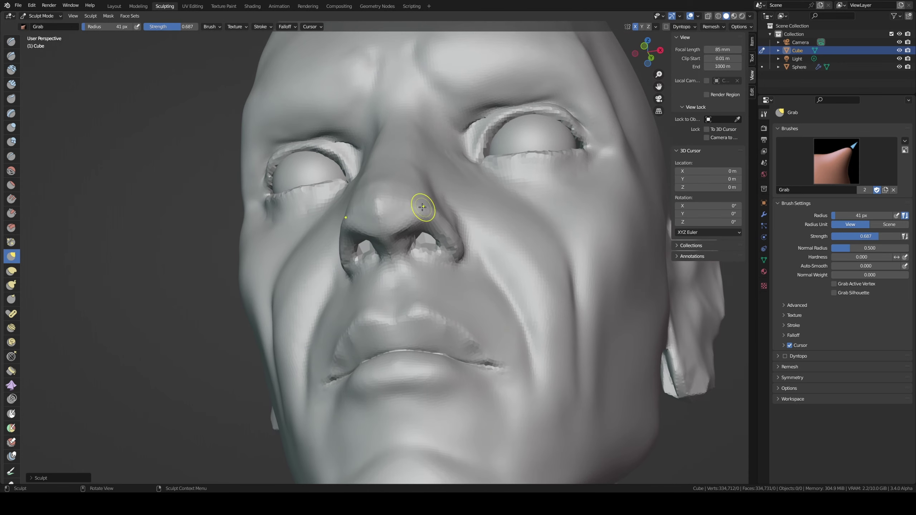
Step: Build up the nose bridge and nose tip with Clay Strips
key("shift+c")
left_click_drag(394, 222, 391, 226)
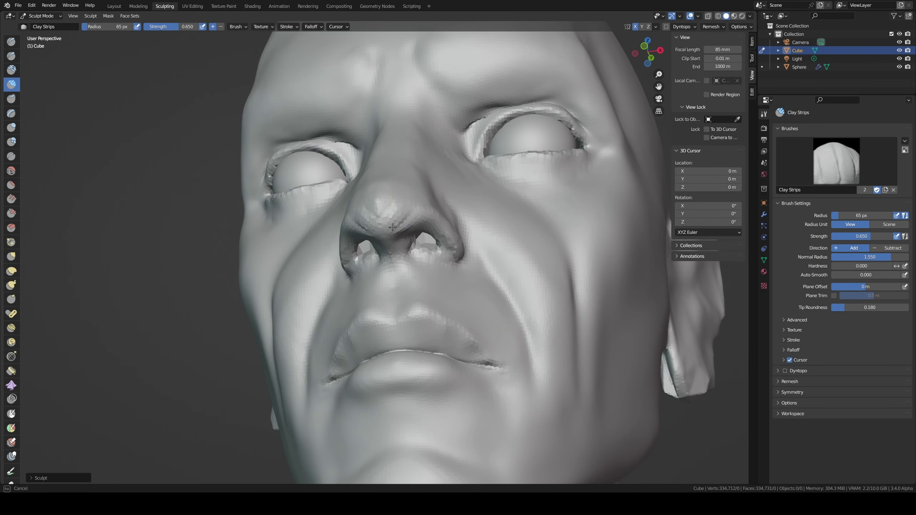
middle_click_drag(393, 226, 399, 197)
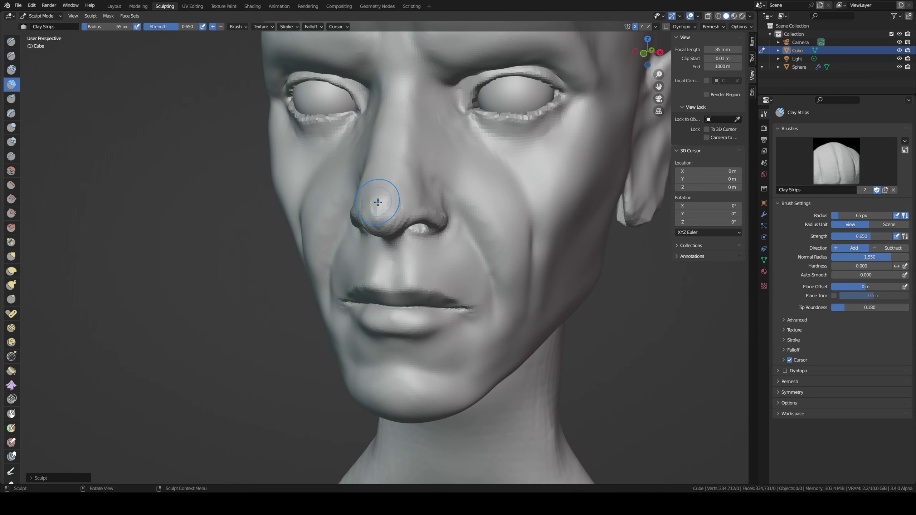
mouse_move(392, 184)
left_mouse_down()
mouse_move(409, 127)
mouse_move(411, 146)
left_mouse_up()
middle_click_drag(444, 151, 437, 202)
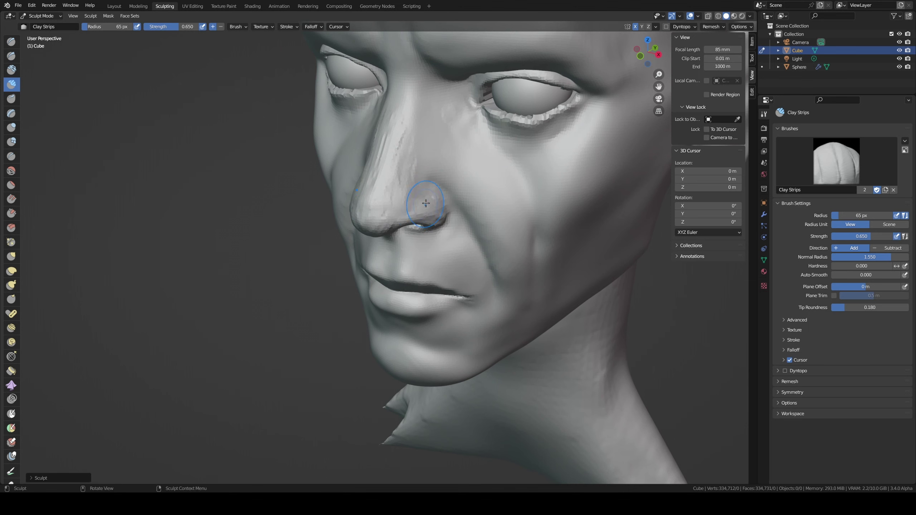
left_click_drag(435, 194, 438, 207)
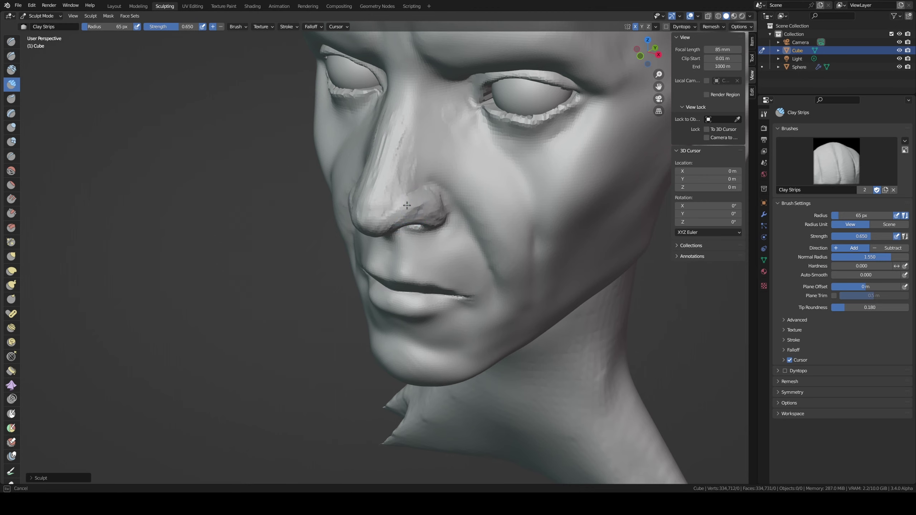
Step: Scrape the nose bridge smoother, then frame the whole head in front view
middle_click_drag(407, 206, 431, 196)
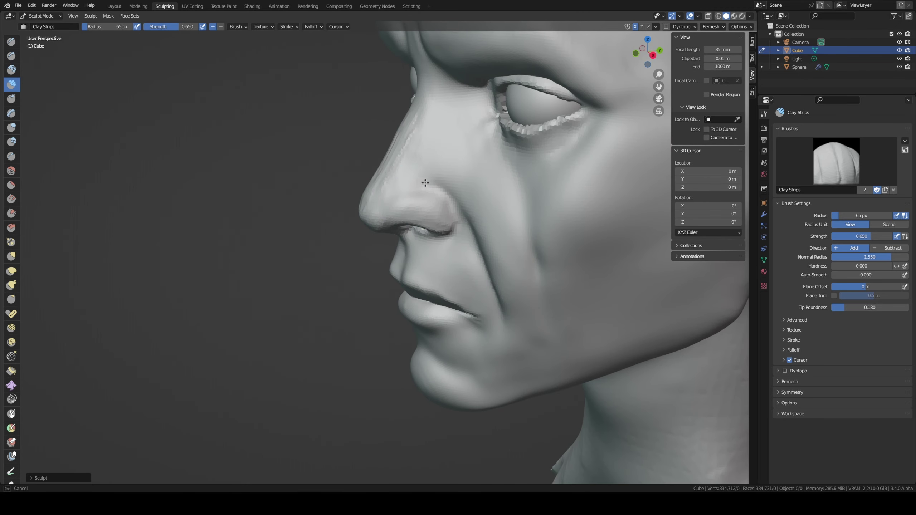
left_click_drag(425, 183, 436, 168)
middle_click_drag(436, 167, 404, 127)
left_click_drag(404, 127, 402, 128)
key("shift+space")
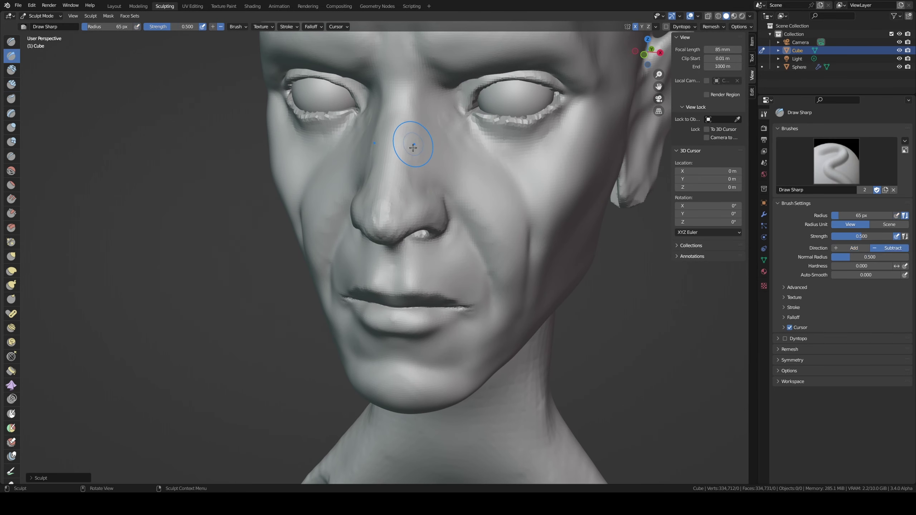
key("shift+space")
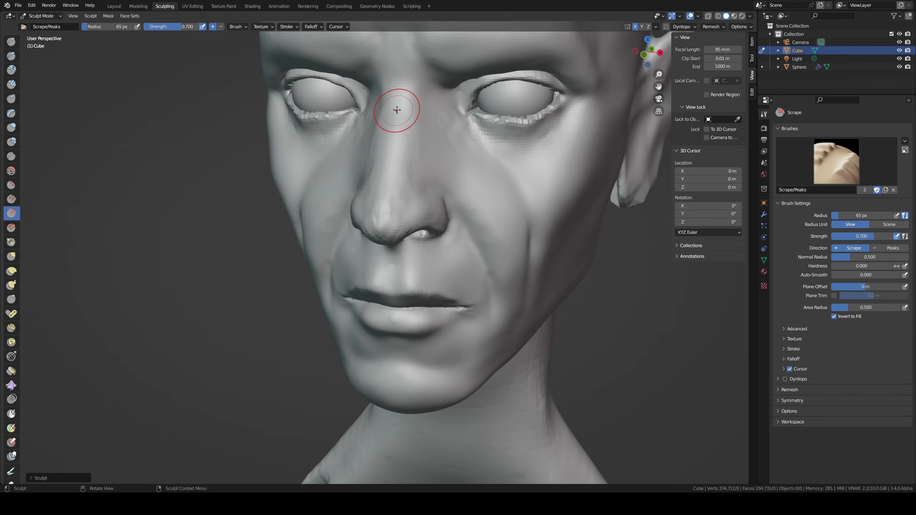
mouse_move(393, 126)
left_mouse_down()
mouse_move(392, 164)
mouse_move(408, 119)
left_mouse_up()
key("KP_1")
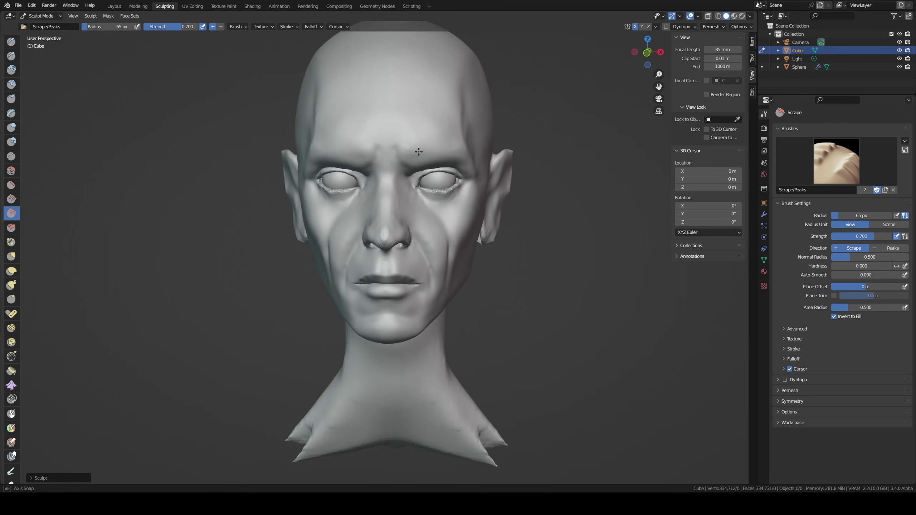
scroll(414, 187, "up", 2)
Step: Pull the nose bridge slightly down with Grab, then shrink the brush to 74 px
key("g")
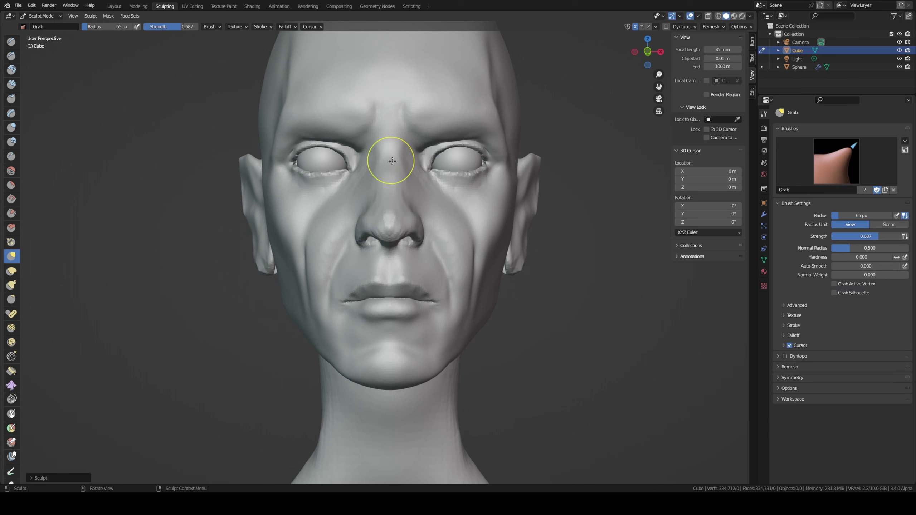
left_click_drag(401, 148, 406, 158)
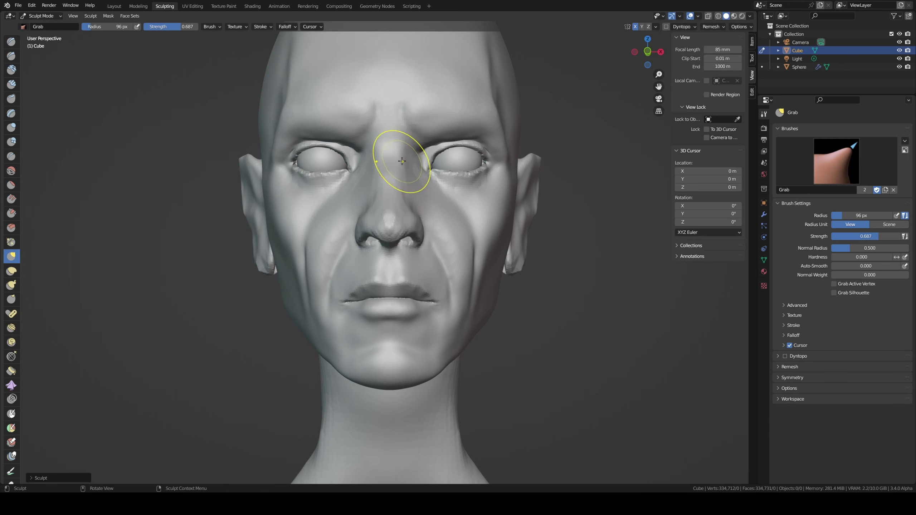
key("f")
left_click(405, 160)
key("f")
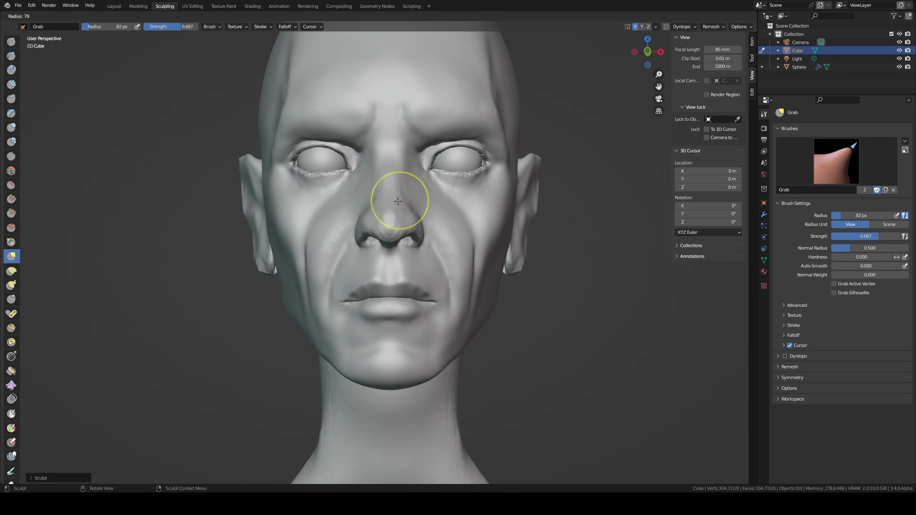
left_click(399, 202)
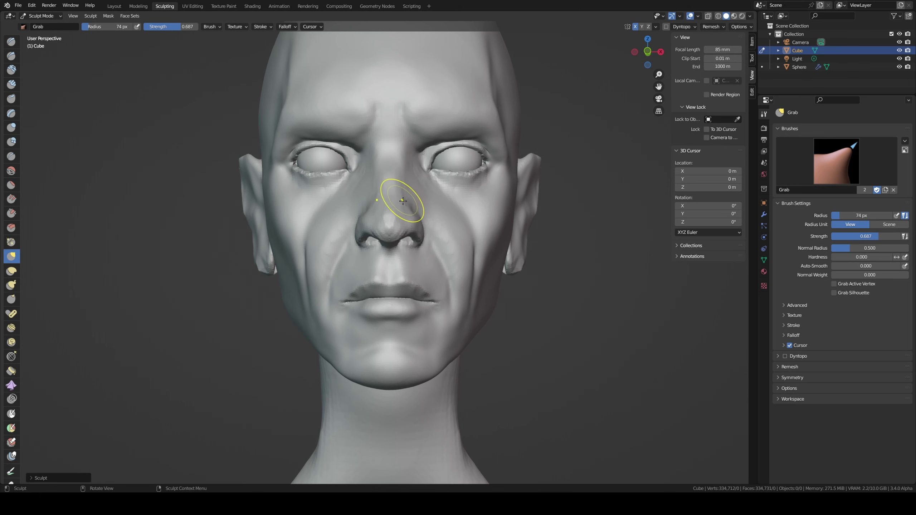
mouse_move(403, 201)
middle_mouse_down()
mouse_move(423, 194)
mouse_move(405, 174)
mouse_move(424, 205)
middle_mouse_up()
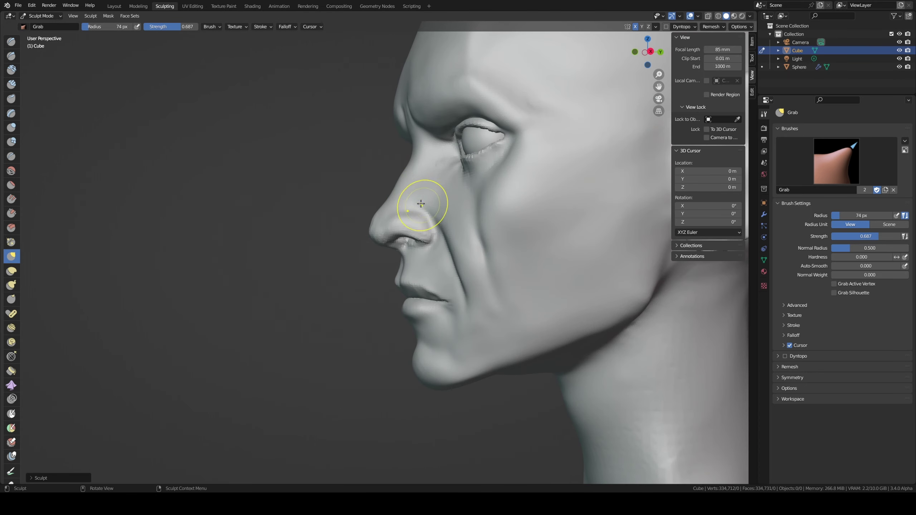
Step: Build raised Clay Strips ridges at the inner brows, using 32–45 px brush sizes
key("shift+t")
mouse_move(419, 165)
middle_mouse_down()
mouse_move(411, 197)
mouse_move(445, 170)
mouse_move(443, 131)
mouse_move(462, 128)
middle_mouse_up()
key("f")
left_click(445, 169)
key("c")
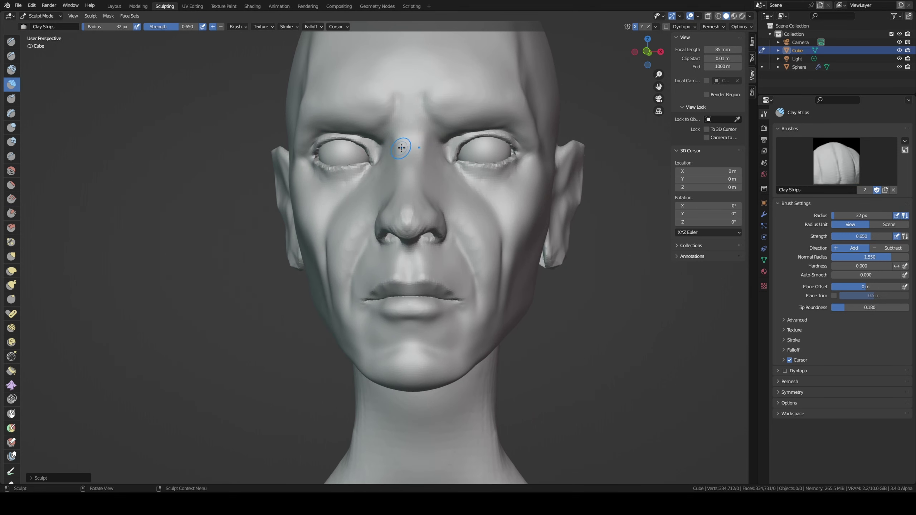
mouse_move(435, 132)
left_mouse_down()
mouse_move(420, 106)
mouse_move(446, 133)
mouse_move(419, 82)
mouse_move(419, 102)
left_mouse_up()
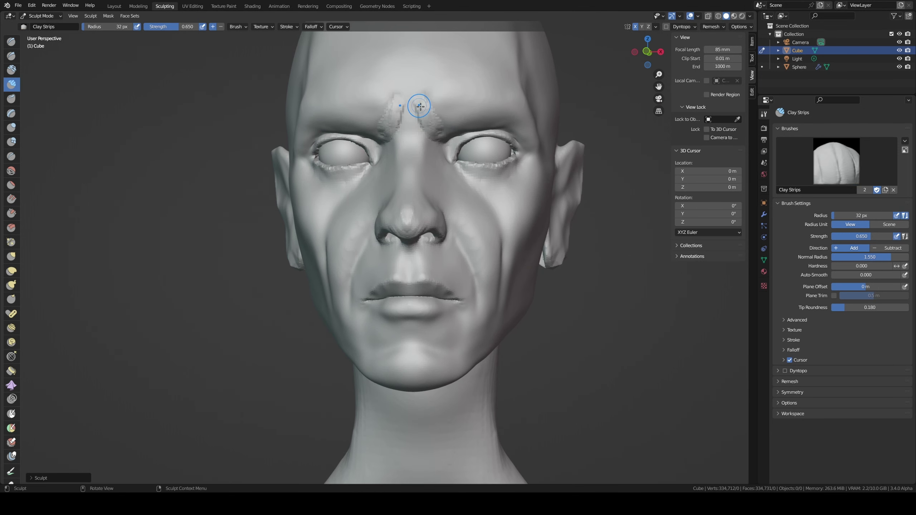
key("f")
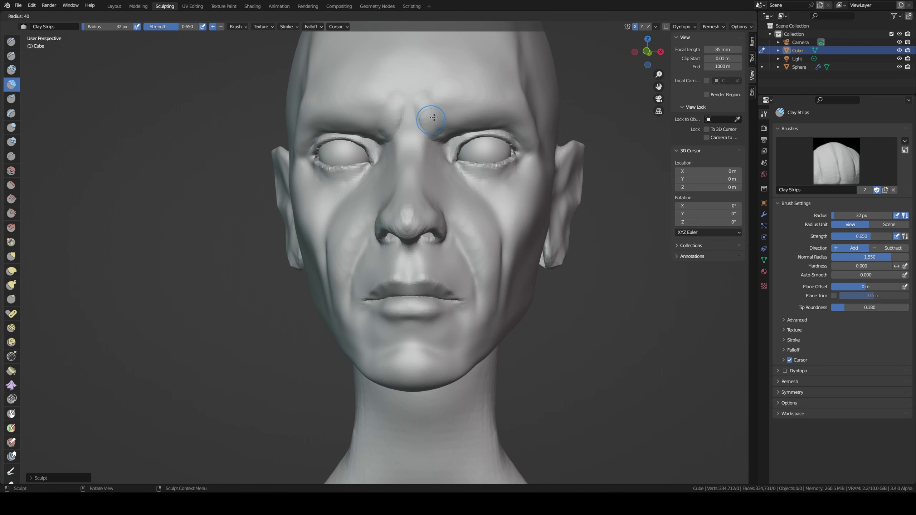
left_click(427, 105)
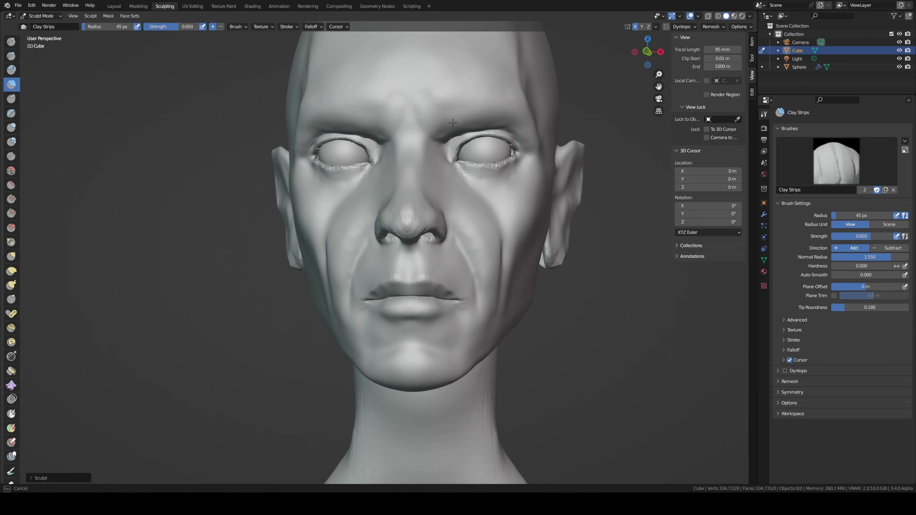
Step: Pull the brow above the left eye with a 66 px Grab brush
key("g")
key("f")
left_click(402, 143)
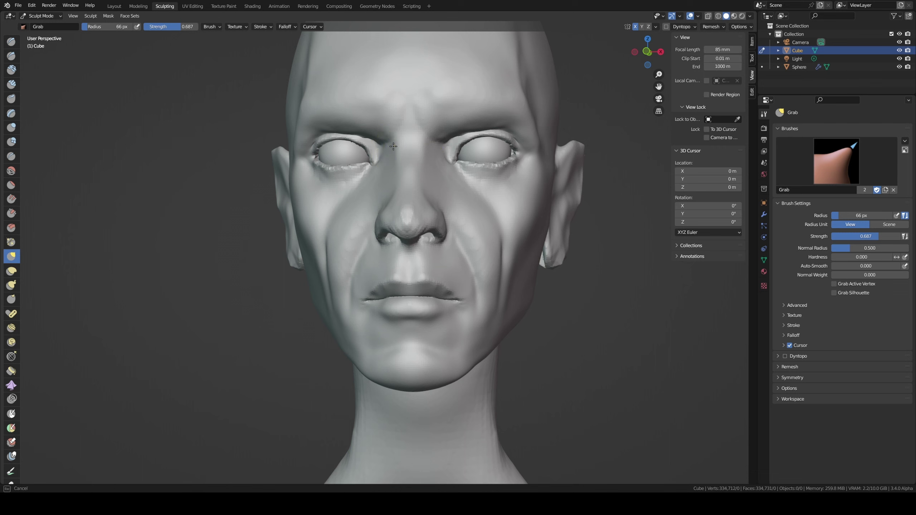
left_click_drag(394, 146, 396, 146)
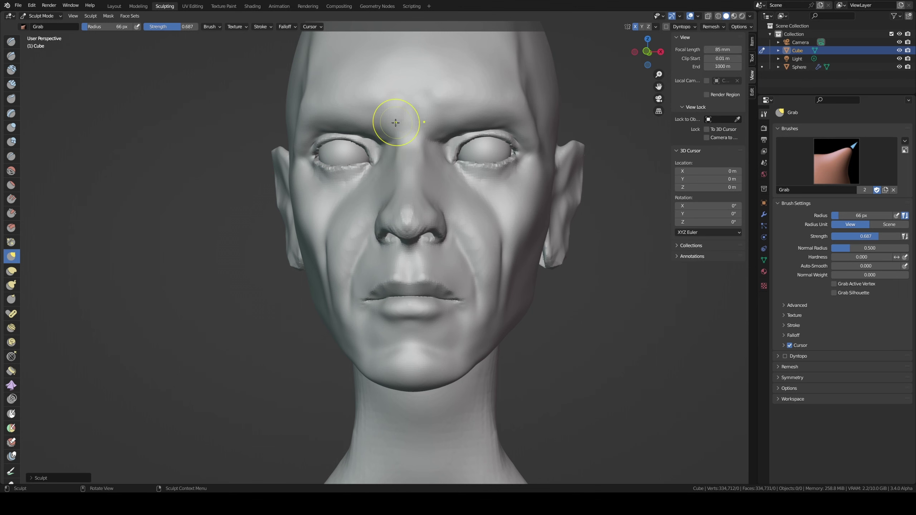
mouse_move(396, 123)
middle_mouse_down()
mouse_move(436, 149)
mouse_move(398, 148)
middle_mouse_up()
Step: Orbit around the face while resizing the Grab brush to 63, then 76 px
key("f")
left_click(398, 153)
key("f")
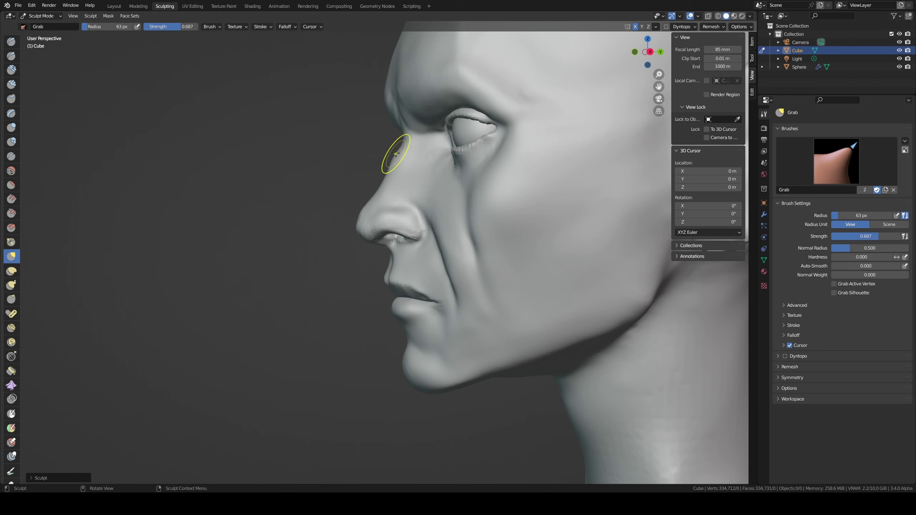
left_click(390, 173)
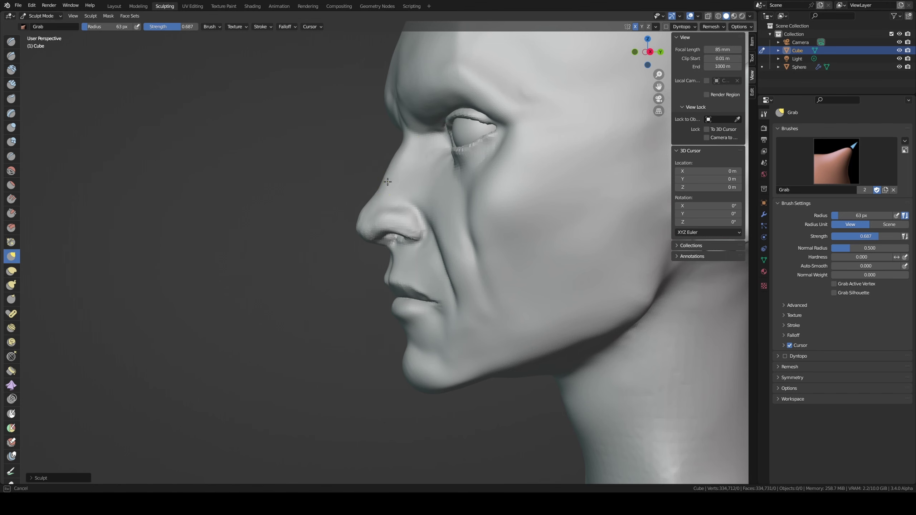
middle_click_drag(399, 147, 450, 236)
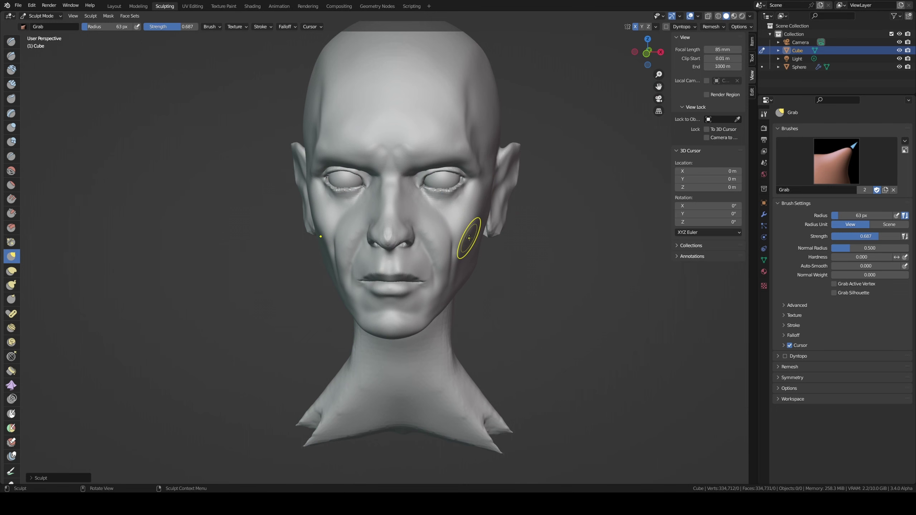
scroll(388, 168, "up", 2)
scroll(388, 168, "up", 2)
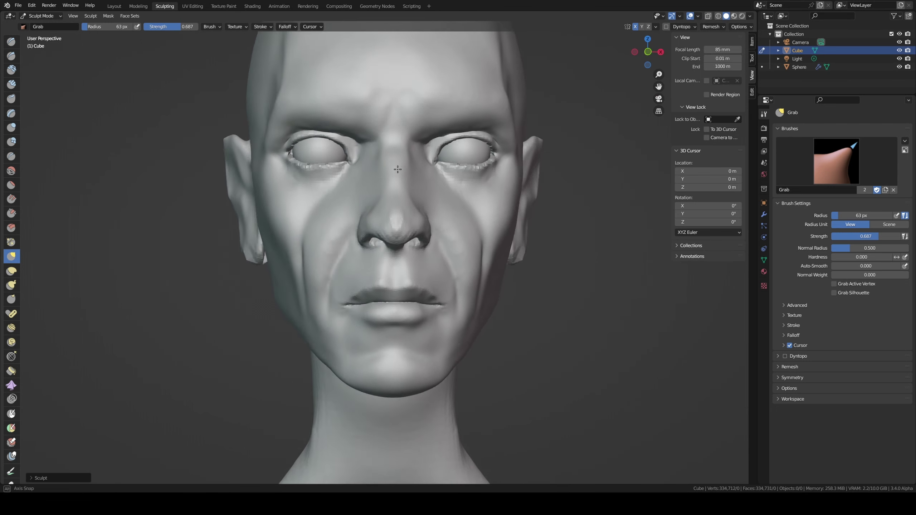
mouse_move(389, 168)
middle_mouse_down()
mouse_move(309, 178)
mouse_move(310, 199)
middle_mouse_up()
key("f")
left_click(302, 179)
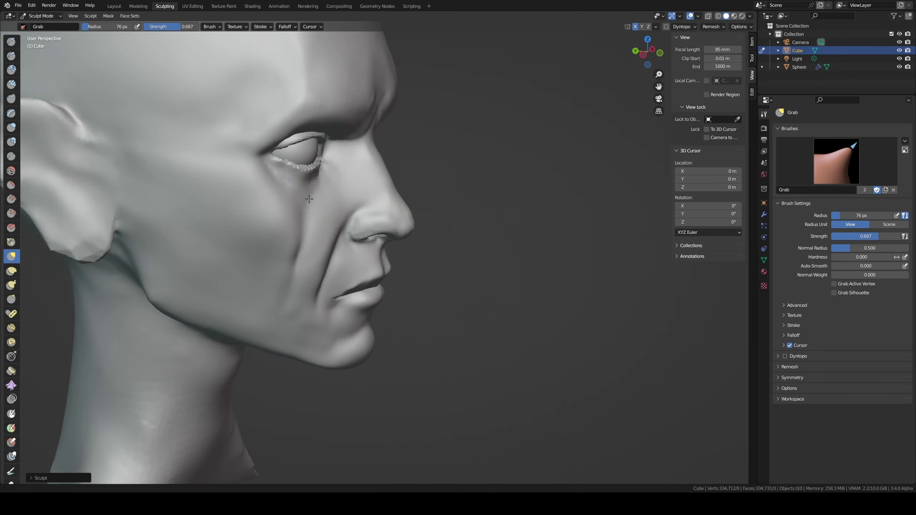
Step: Orbit in toward the eyes and settle the Grab brush radius at 116 px
scroll(256, 174, "up", 2)
middle_click_drag(256, 174, 339, 195)
key("f")
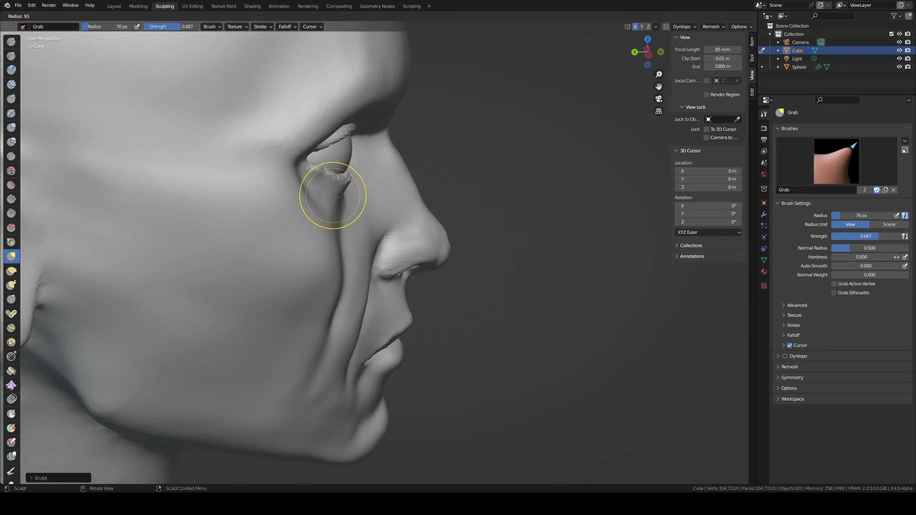
left_click(339, 195)
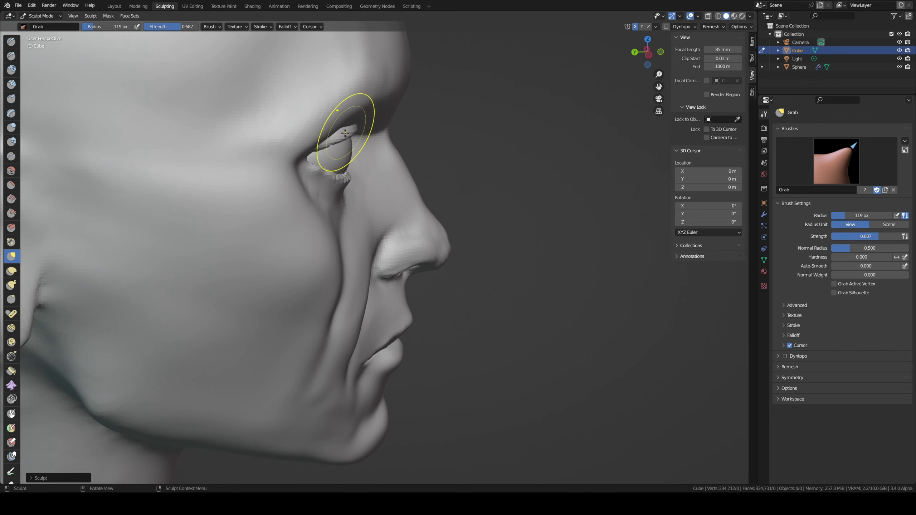
mouse_move(353, 129)
middle_mouse_down()
mouse_move(358, 113)
mouse_move(392, 122)
middle_mouse_up()
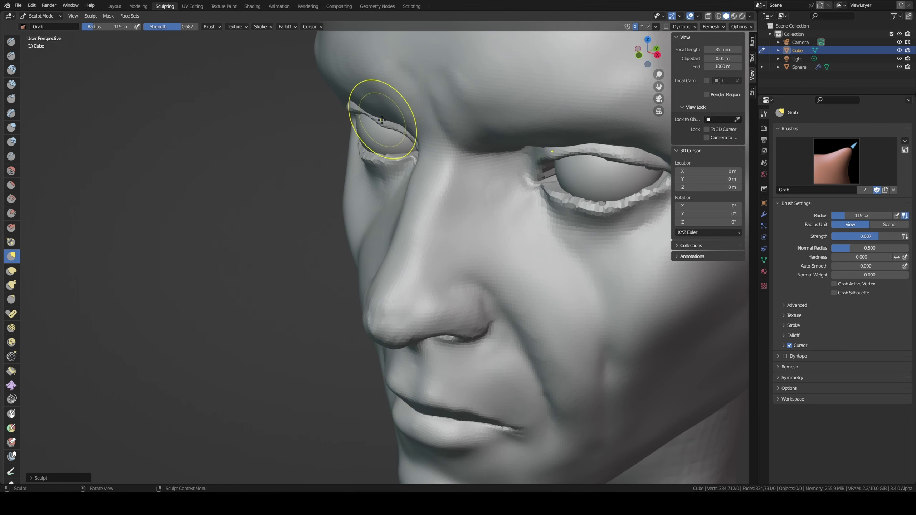
mouse_move(382, 121)
middle_mouse_down()
mouse_move(407, 102)
mouse_move(491, 102)
middle_mouse_up()
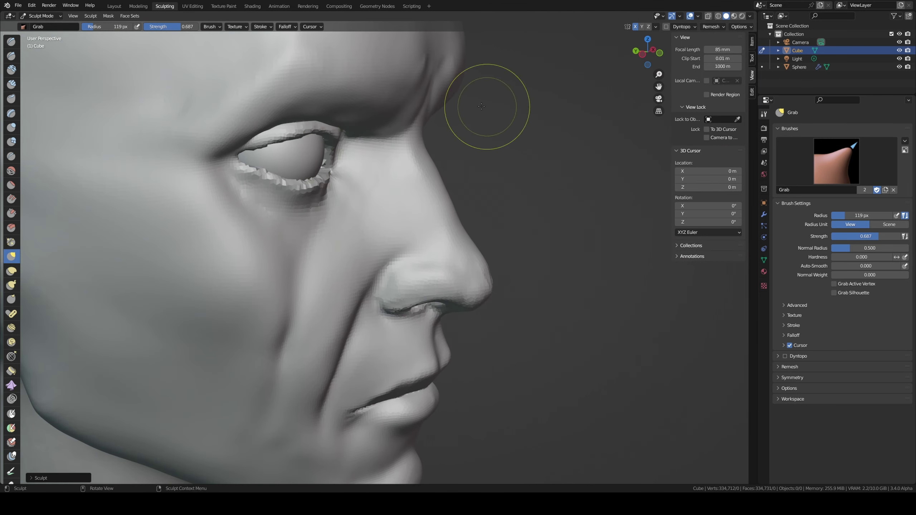
key("f")
left_click(329, 148)
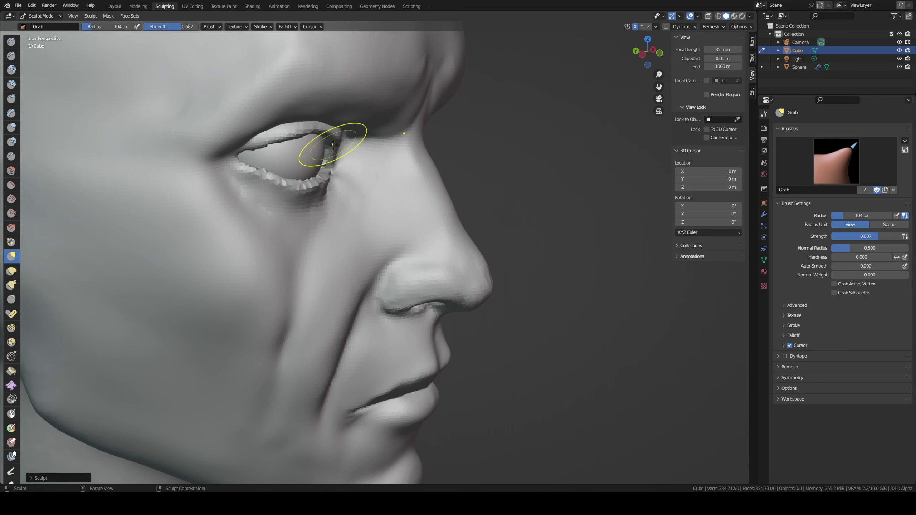
key("f")
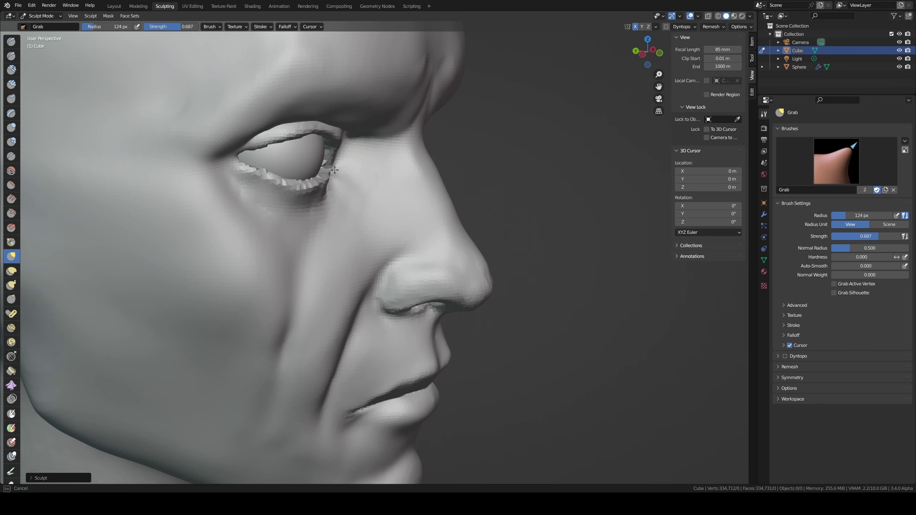
key("f")
left_click(335, 138)
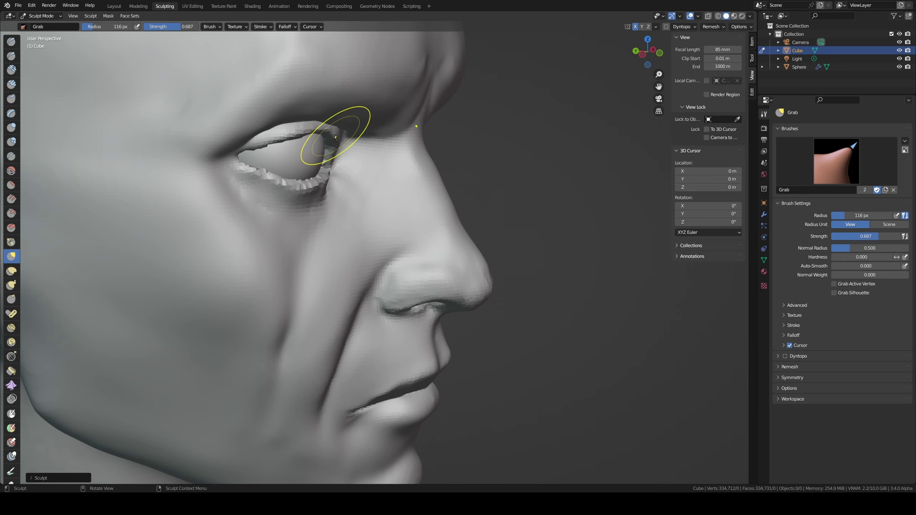
Step: Pull the brow ridge and lower forehead upward, checking from side and front
middle_click_drag(336, 137, 344, 168)
scroll(335, 166, "down", 5)
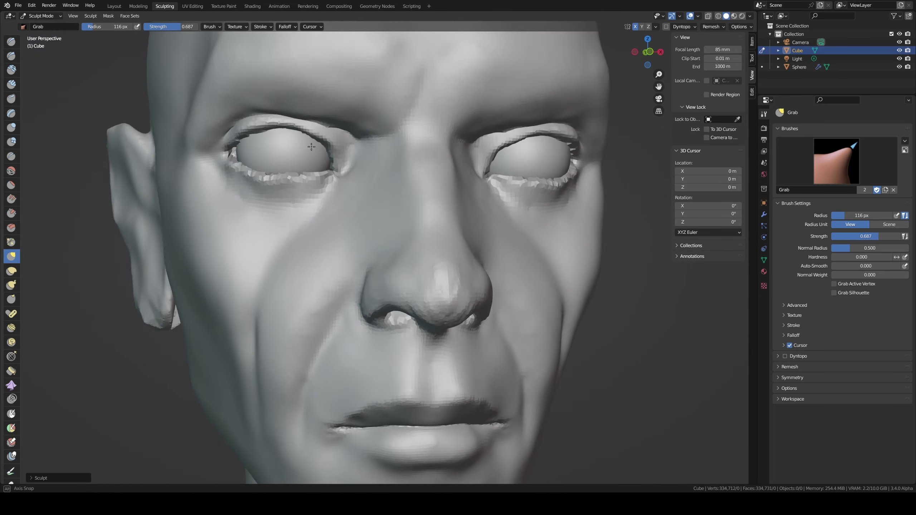
scroll(334, 164, "down", 3)
mouse_move(337, 211)
middle_mouse_down()
mouse_move(304, 204)
mouse_move(364, 213)
mouse_move(337, 205)
mouse_move(420, 158)
middle_mouse_up()
left_click_drag(419, 158, 430, 126)
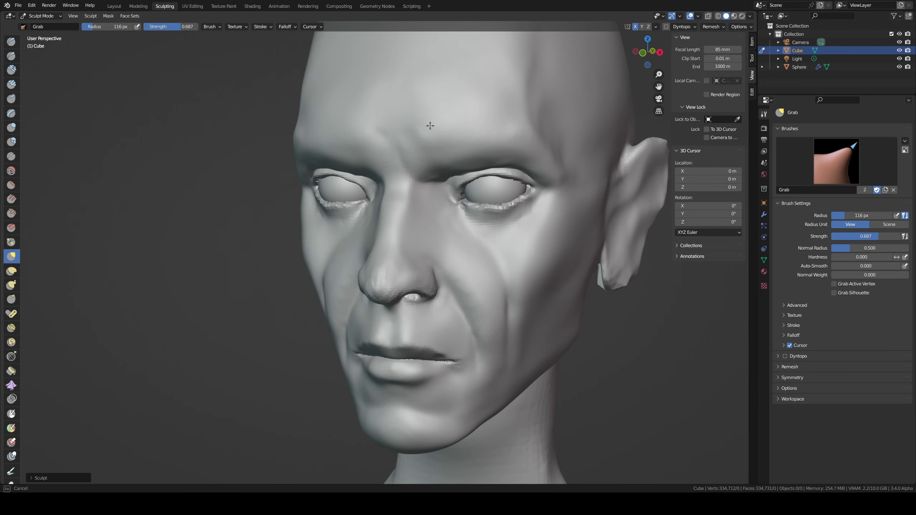
left_click_drag(504, 122, 481, 119)
mouse_move(481, 119)
middle_mouse_down()
mouse_move(379, 121)
mouse_move(490, 120)
middle_mouse_up()
left_click_drag(491, 139, 536, 154)
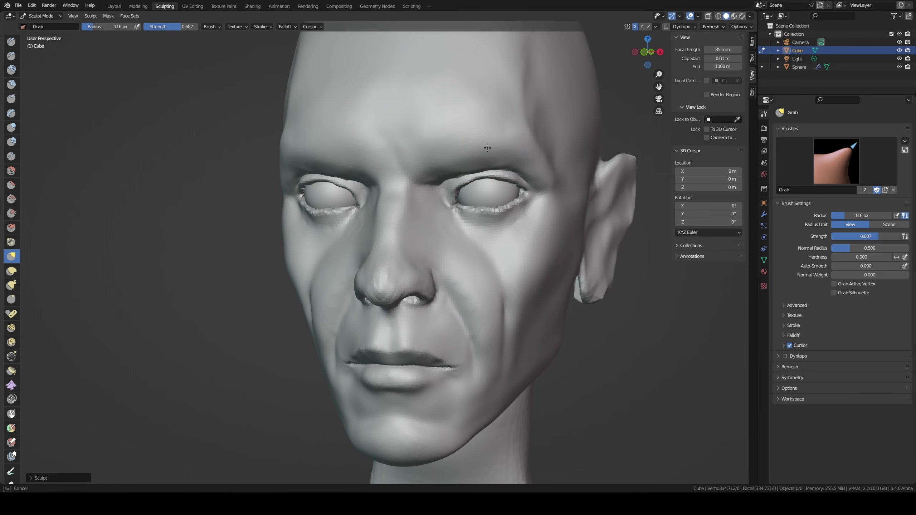
Step: Switch to Draw Sharp and size it to 59 px while orbiting around the nose
key("shift+space")
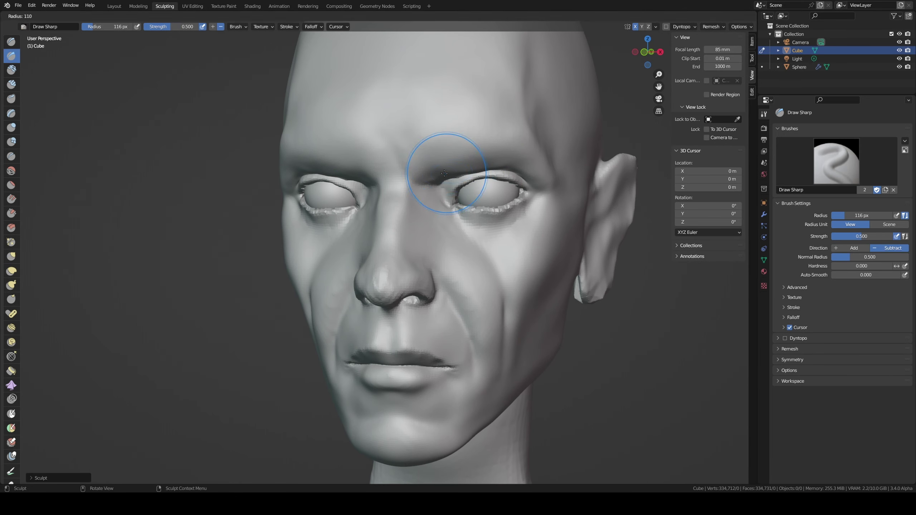
mouse_move(440, 153)
middle_mouse_down()
mouse_move(383, 163)
mouse_move(415, 166)
mouse_move(400, 180)
middle_mouse_up()
scroll(415, 166, "down", 5)
scroll(416, 199, "up", 5)
key("f")
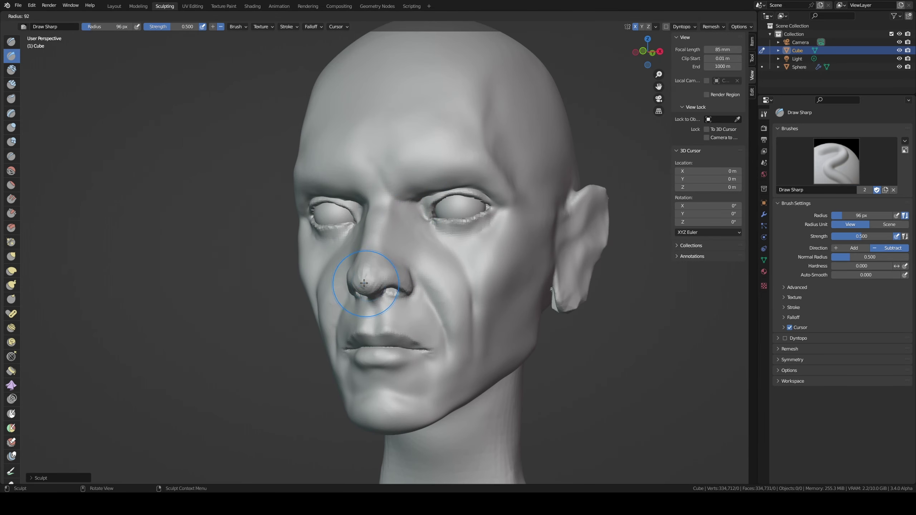
left_click(370, 291)
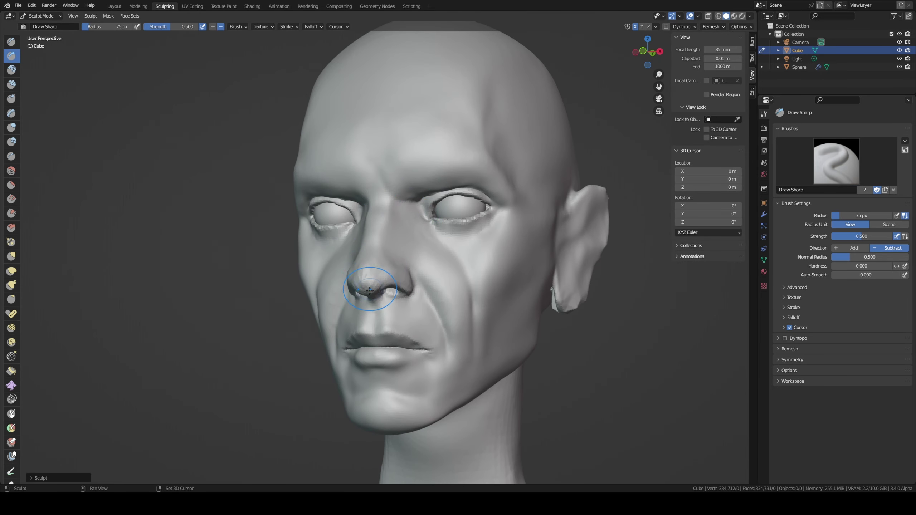
middle_click_drag(404, 272, 414, 272)
key("f")
left_click(414, 273)
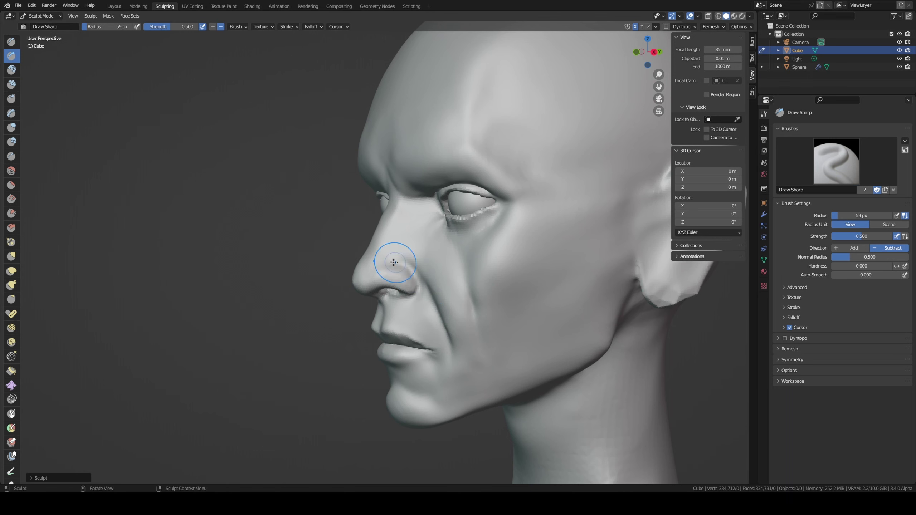
mouse_move(373, 289)
middle_mouse_down()
mouse_move(368, 259)
mouse_move(393, 292)
mouse_move(282, 270)
middle_mouse_up()
Step: Set the Grab brush to 68 px and snap to Right Orthographic view
key("g")
key("f")
left_click(367, 266)
key("KP_3")
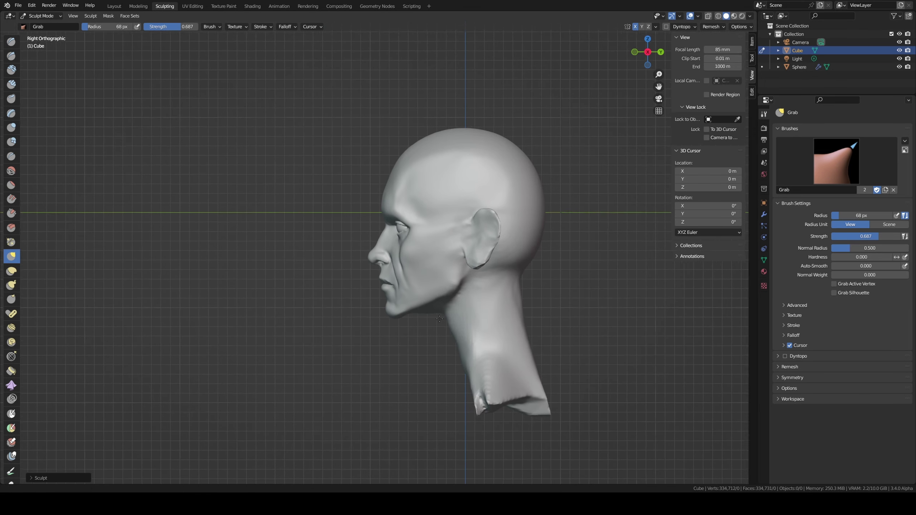
Step: Pull the neck, then carve a sharp crease along the ear's back rim with Draw Sharp
left_click_drag(496, 347, 485, 378)
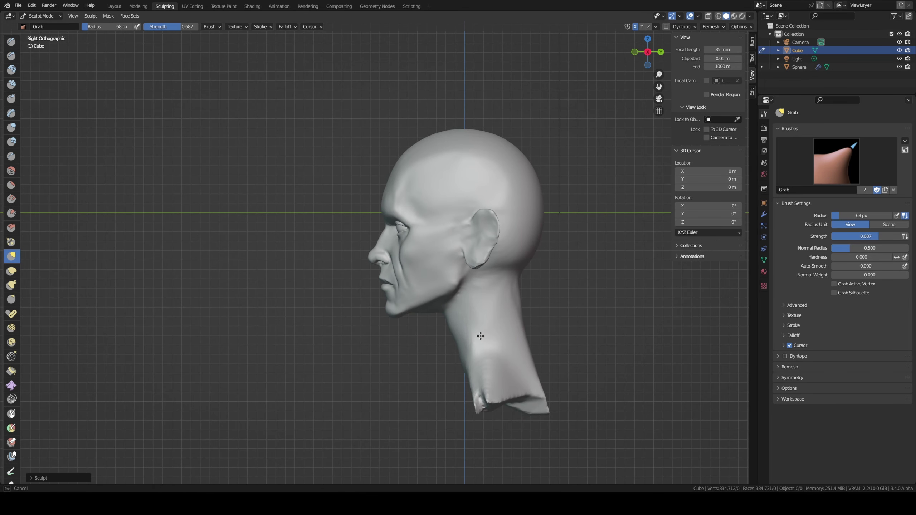
scroll(497, 262, "up", 2)
scroll(496, 209, "up", 1)
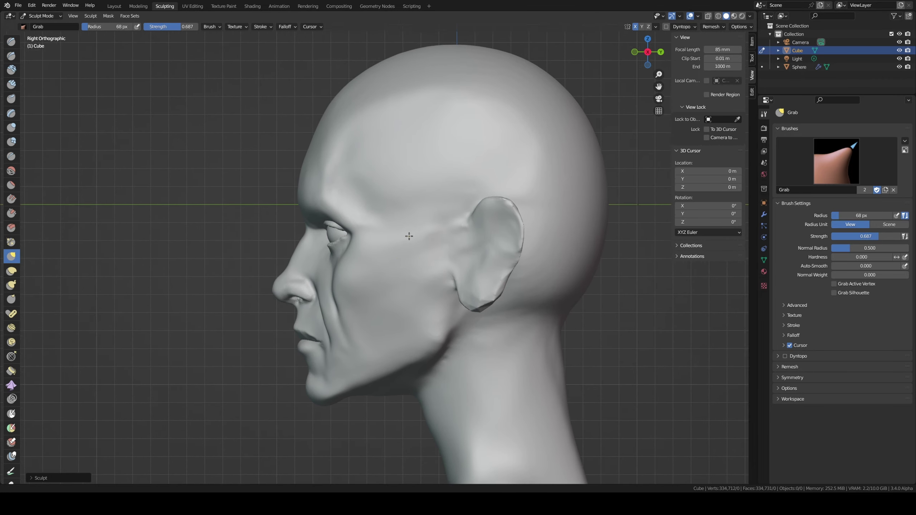
scroll(472, 239, "up", 1)
key("shift+space")
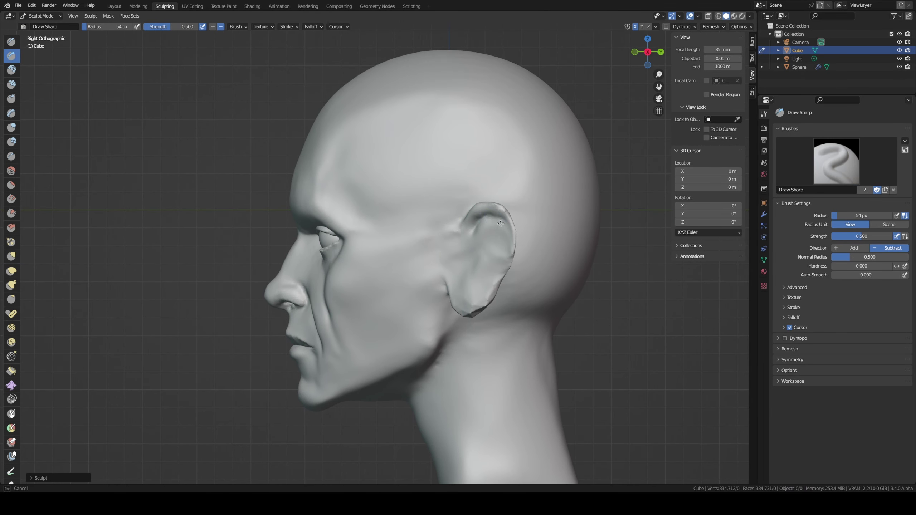
middle_click_drag(500, 221, 504, 237)
left_click_drag(504, 236, 476, 301)
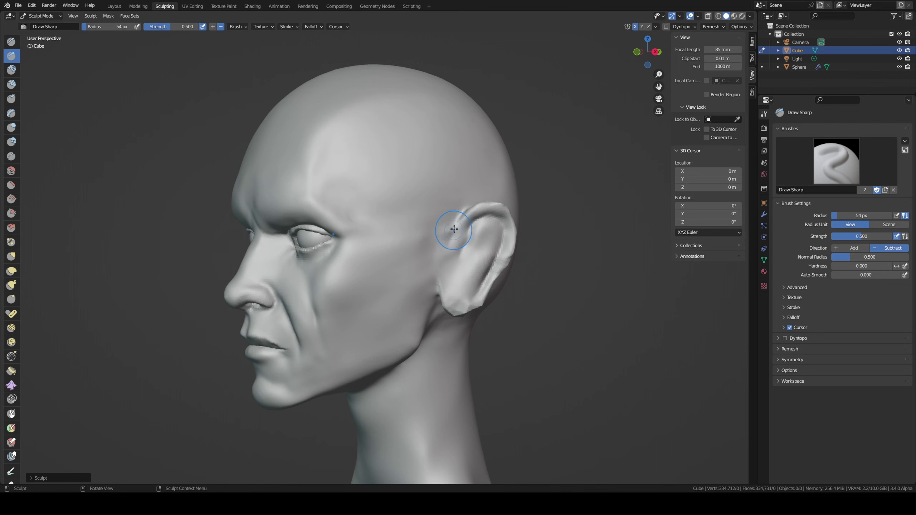
left_click_drag(454, 229, 455, 231)
Step: Carve crease detail into the ear and a sharp groove down the antihelix
left_click(449, 251)
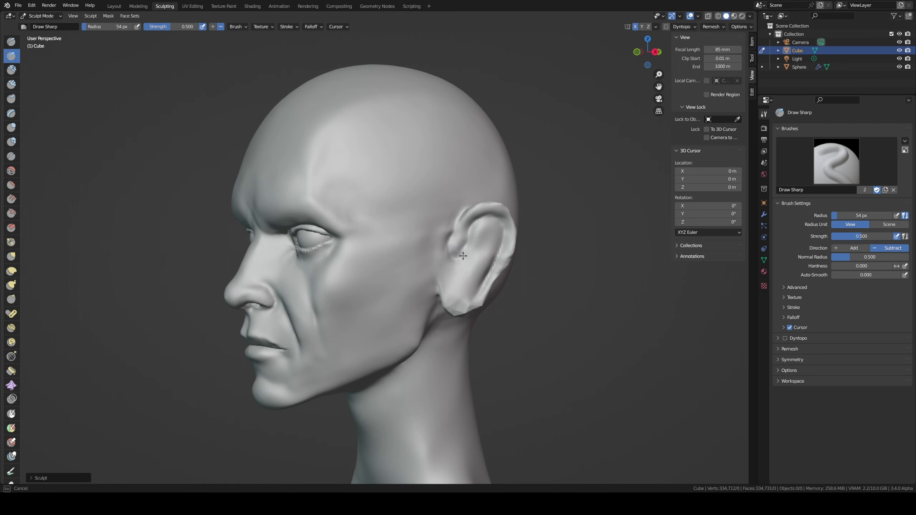
middle_click_drag(449, 251, 468, 267)
left_click_drag(468, 266, 464, 261)
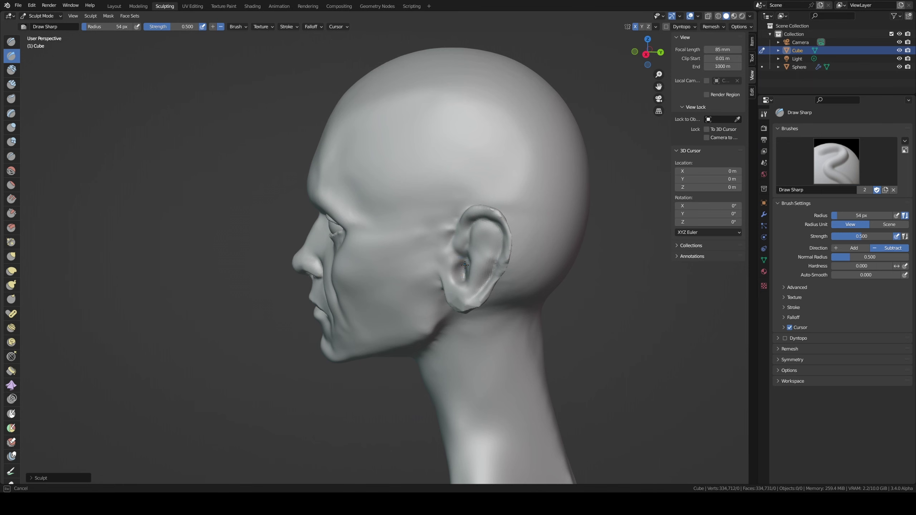
middle_click_drag(463, 274, 467, 241)
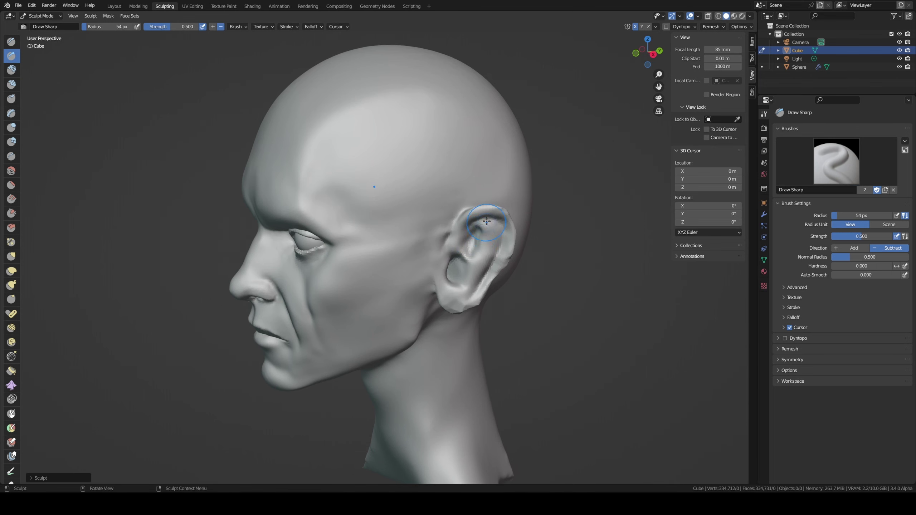
mouse_move(487, 222)
middle_mouse_down()
mouse_move(466, 225)
mouse_move(485, 231)
middle_mouse_up()
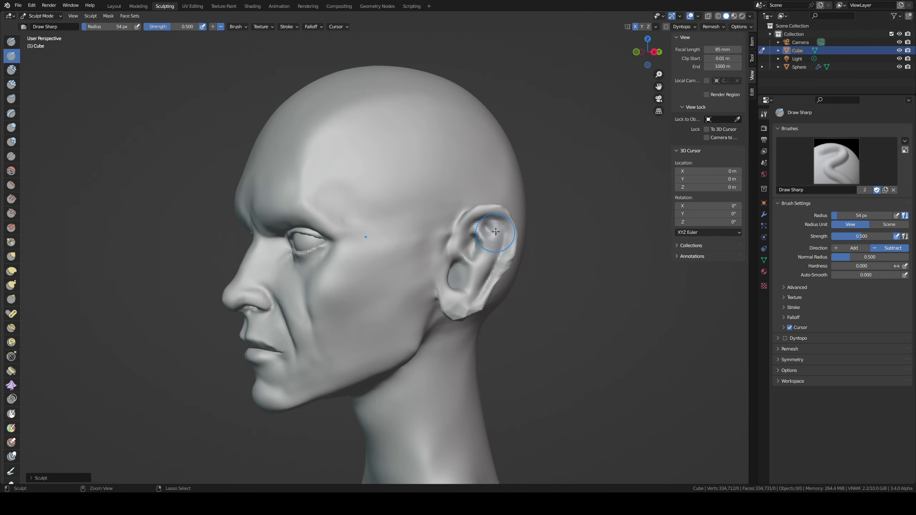
left_click_drag(496, 232, 483, 269)
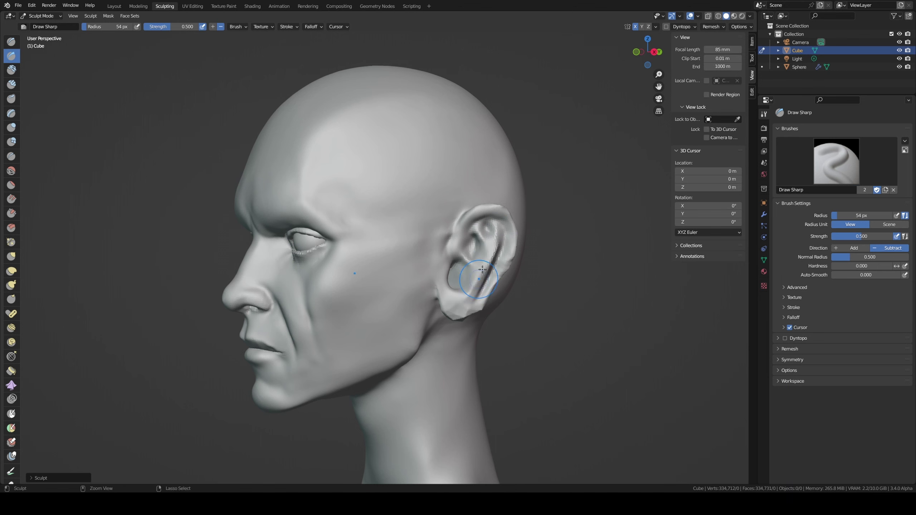
mouse_move(483, 269)
middle_mouse_down()
mouse_move(527, 267)
mouse_move(430, 265)
mouse_move(467, 293)
middle_mouse_up()
Step: Grab the earlobe and pull it down and back
key("g")
left_click_drag(458, 283, 458, 280)
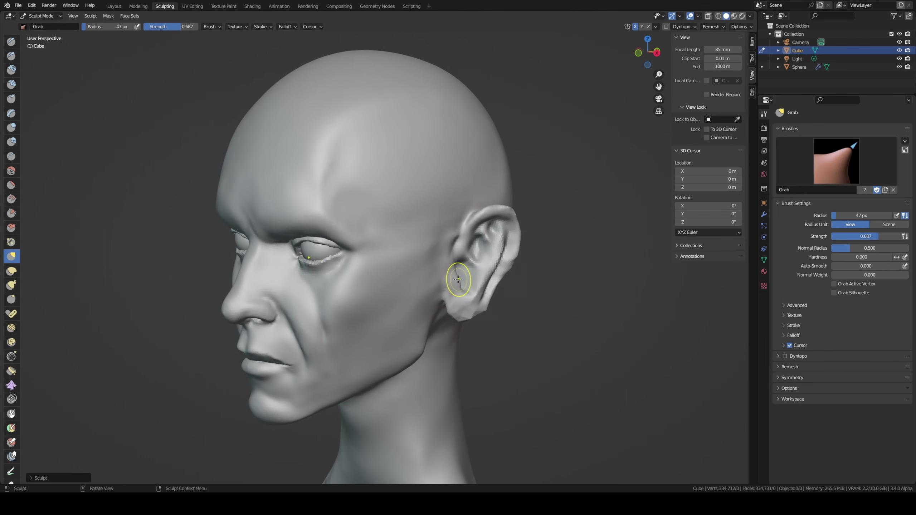
mouse_move(463, 275)
middle_mouse_down()
mouse_move(433, 274)
mouse_move(488, 267)
middle_mouse_up()
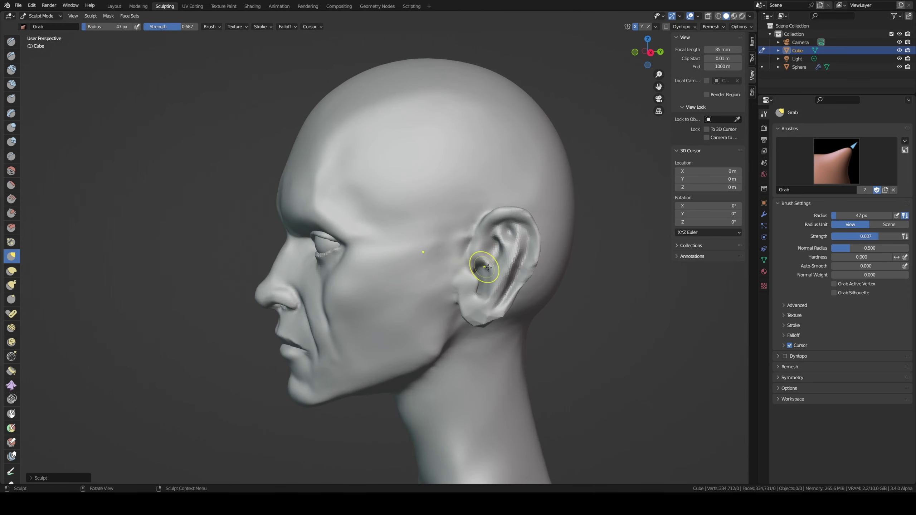
mouse_move(471, 307)
left_mouse_down()
mouse_move(500, 315)
mouse_move(489, 323)
left_mouse_up()
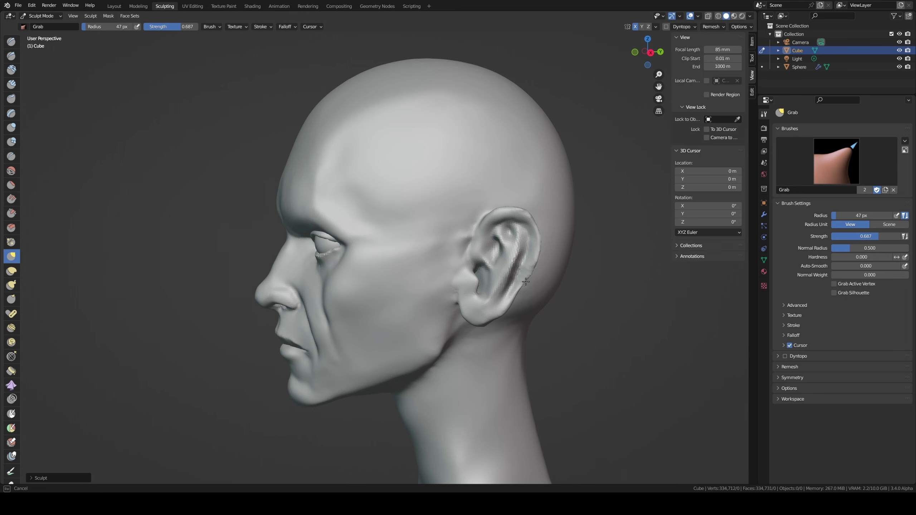
left_click_drag(525, 282, 529, 259)
middle_click_drag(528, 259, 465, 240)
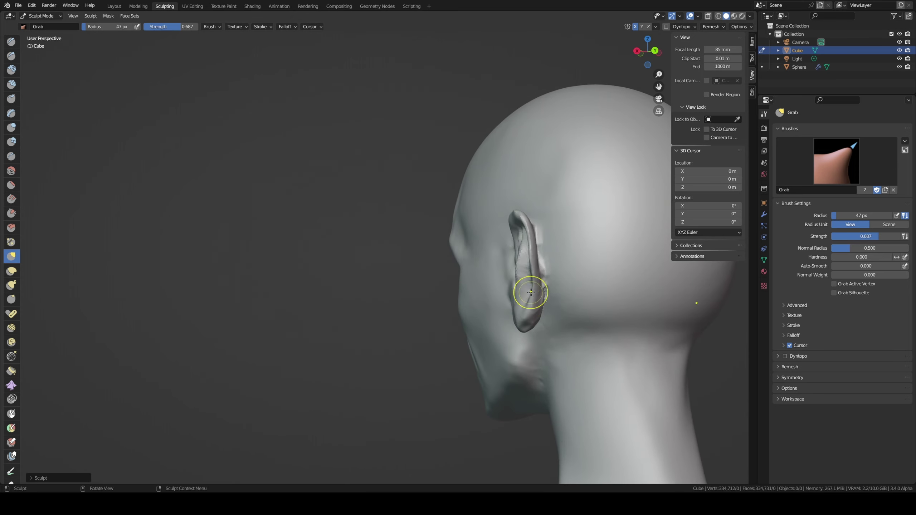
Step: Inflate the ear's outer rim and scrape its upper part and back edge
key("i")
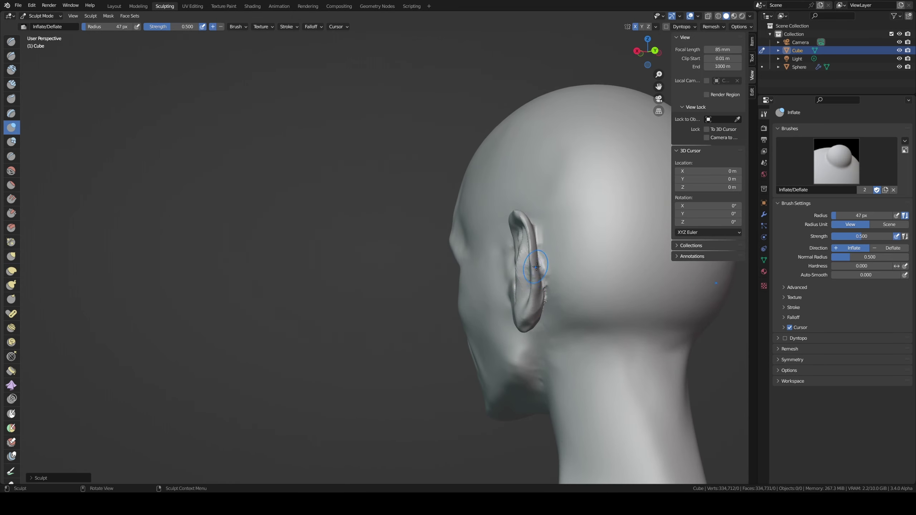
middle_click_drag(535, 286, 540, 276)
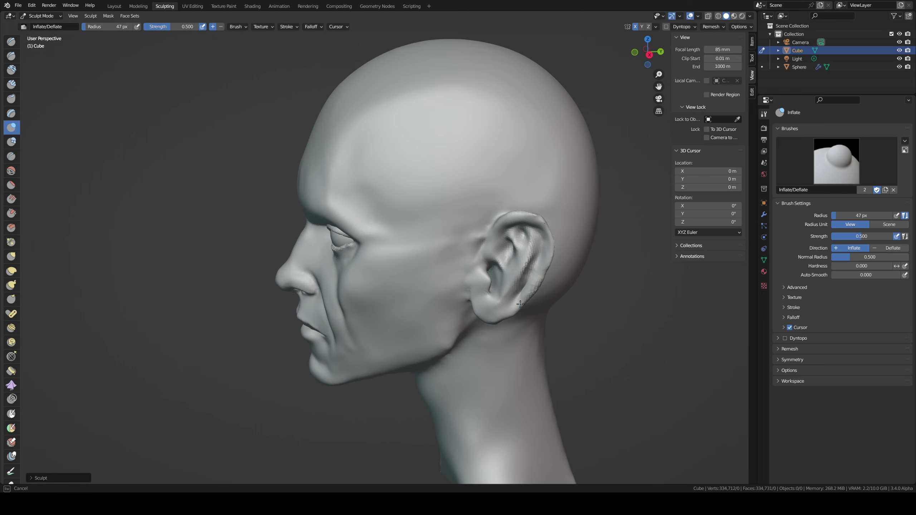
left_click_drag(520, 304, 549, 247)
key("shift+space")
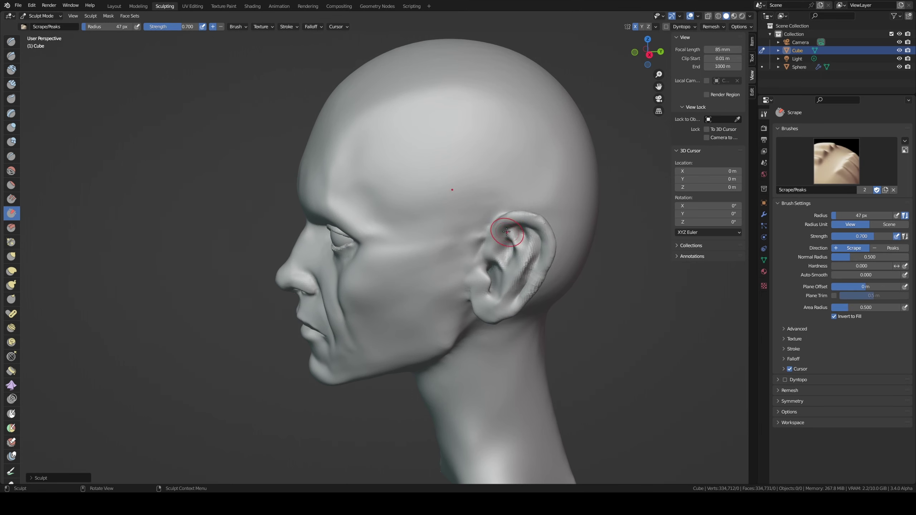
left_click_drag(508, 224, 547, 254)
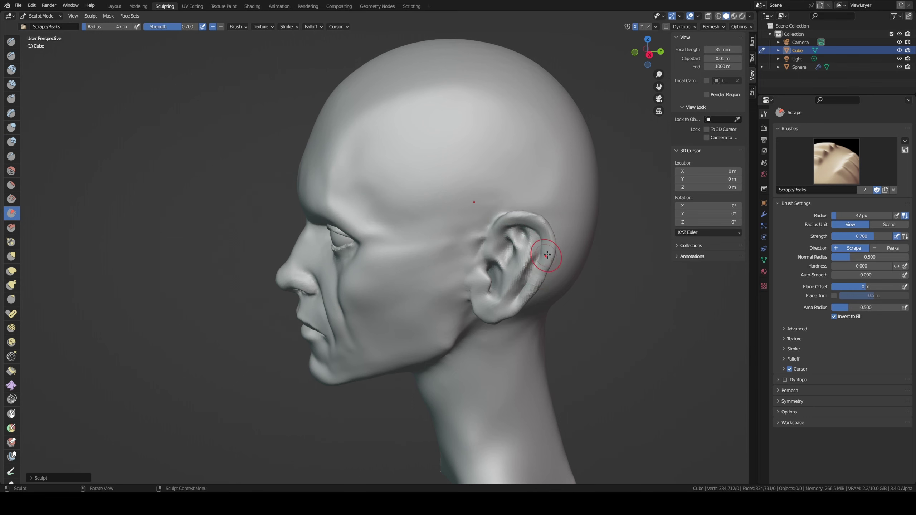
mouse_move(517, 313)
left_mouse_down()
mouse_move(542, 264)
mouse_move(520, 304)
left_mouse_up()
middle_click_drag(521, 304, 543, 279)
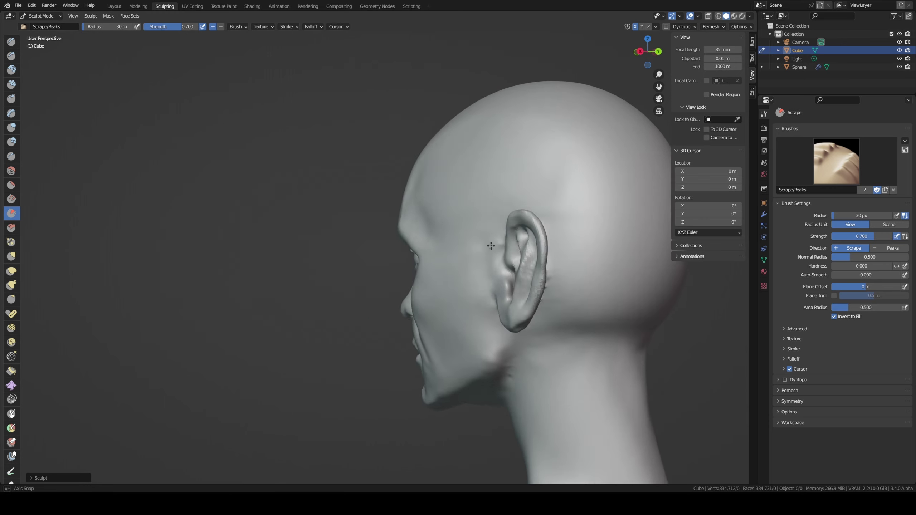
Step: Resize the brush to 54 px, then set Grab to 71 px from behind the head
key("f")
left_click(544, 279)
left_click_drag(542, 282, 528, 287)
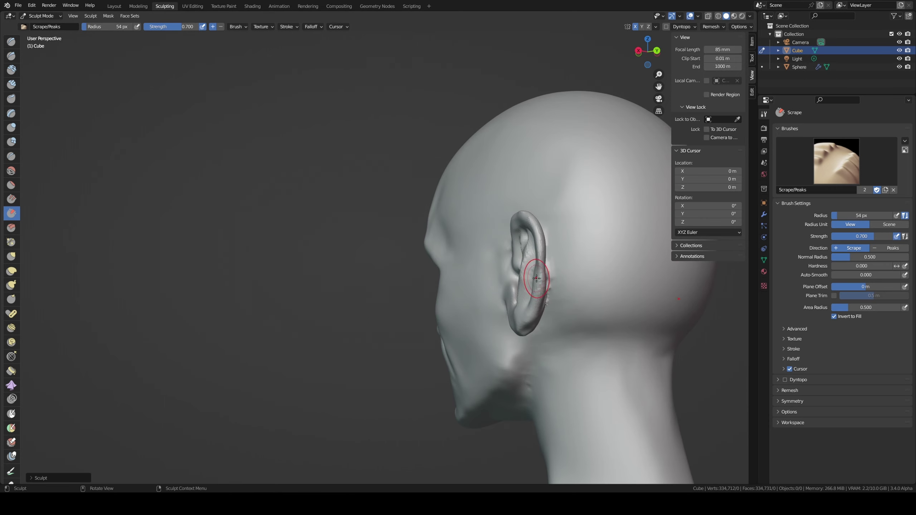
middle_click_drag(528, 287, 547, 266)
key("f")
left_click(547, 266)
key("g")
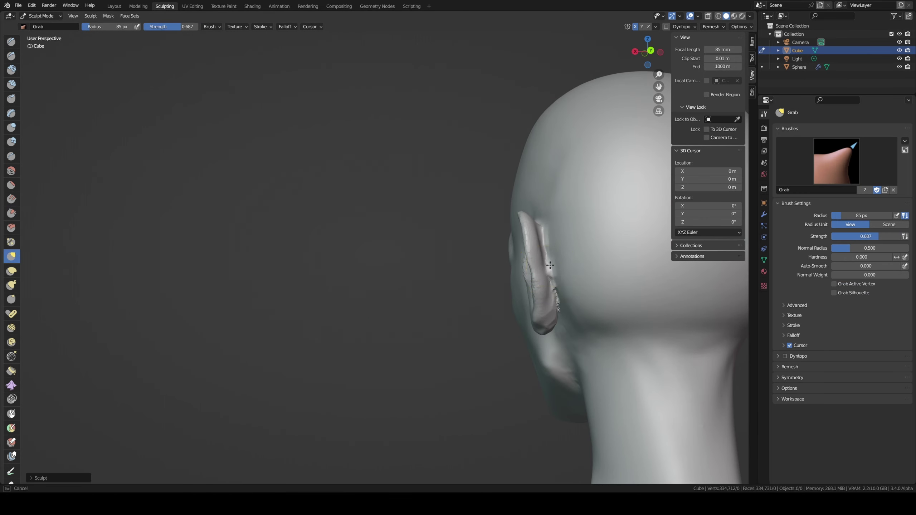
key("f")
left_click(537, 248)
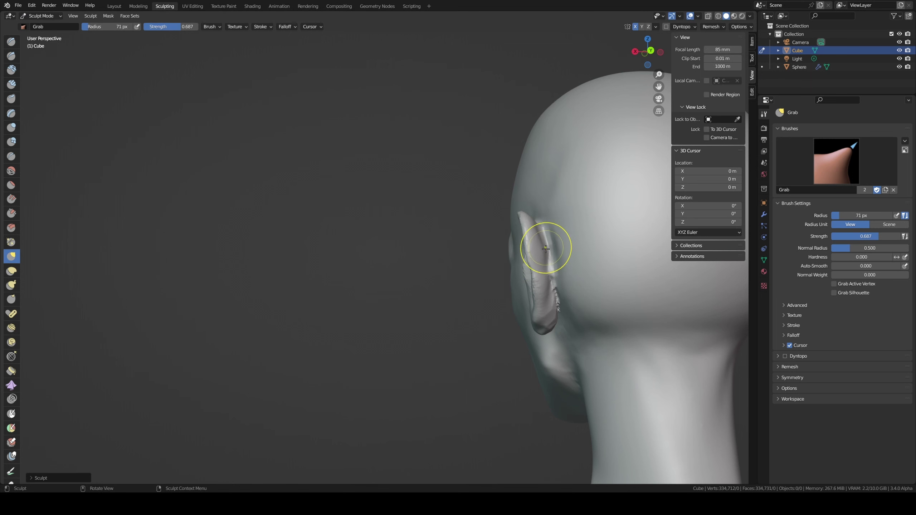
Step: Pull the back of the ear and its back edge outward, refining it from below
left_click_drag(548, 250, 557, 300)
middle_click_drag(557, 299, 548, 242)
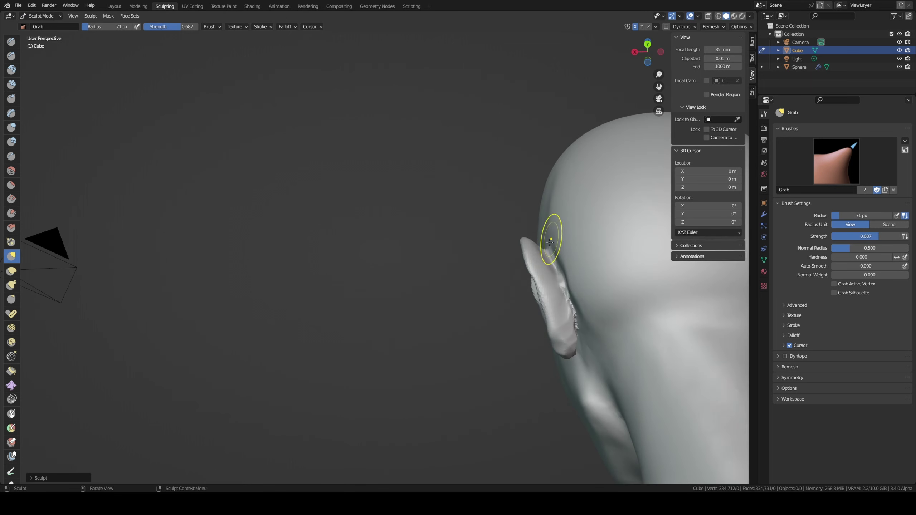
mouse_move(548, 242)
left_mouse_down()
mouse_move(567, 335)
mouse_move(570, 317)
left_mouse_up()
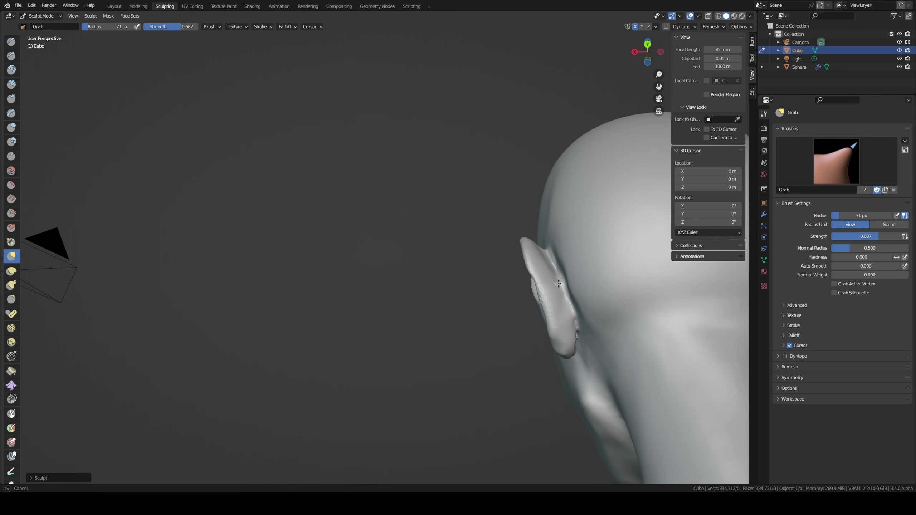
mouse_move(577, 296)
middle_mouse_down()
mouse_move(573, 259)
mouse_move(578, 378)
middle_mouse_up()
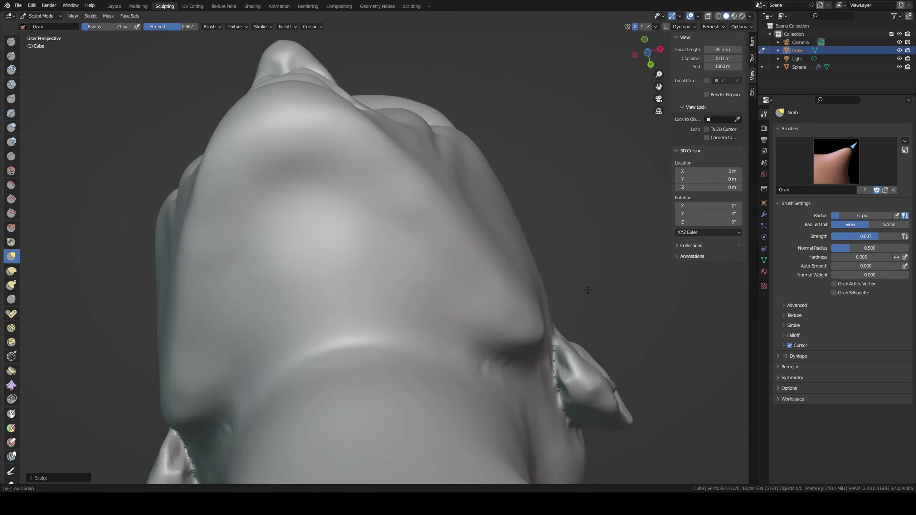
left_click_drag(577, 378, 560, 361)
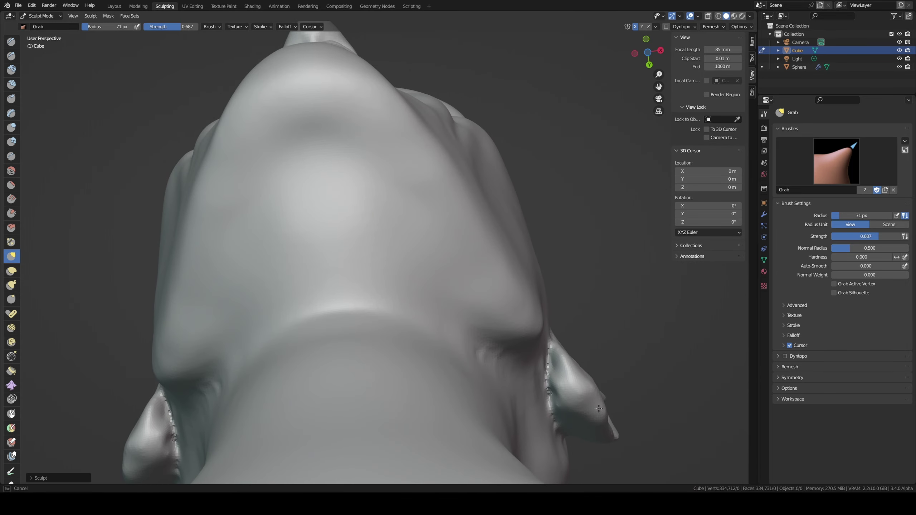
left_click_drag(555, 395, 557, 396)
mouse_move(556, 396)
middle_mouse_down()
mouse_move(531, 424)
mouse_move(478, 318)
middle_mouse_up()
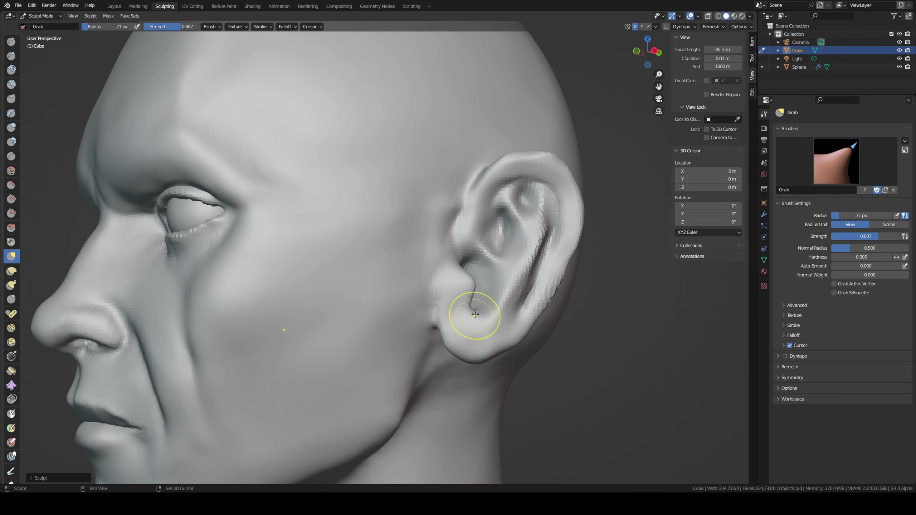
Step: Sharpen the crease around the earlobe and grab the earlobe and tragus into shape
key("shift+x")
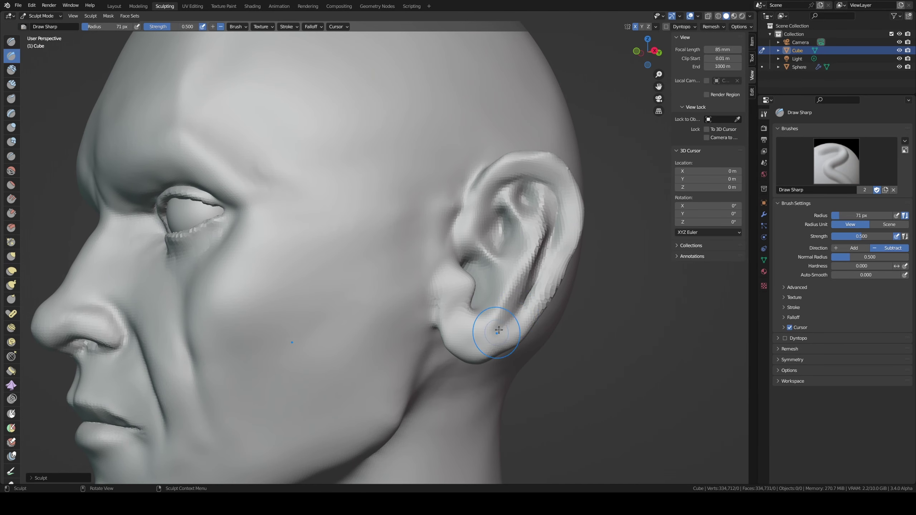
mouse_move(469, 329)
left_mouse_down()
mouse_move(511, 317)
mouse_move(461, 307)
mouse_move(467, 315)
left_mouse_up()
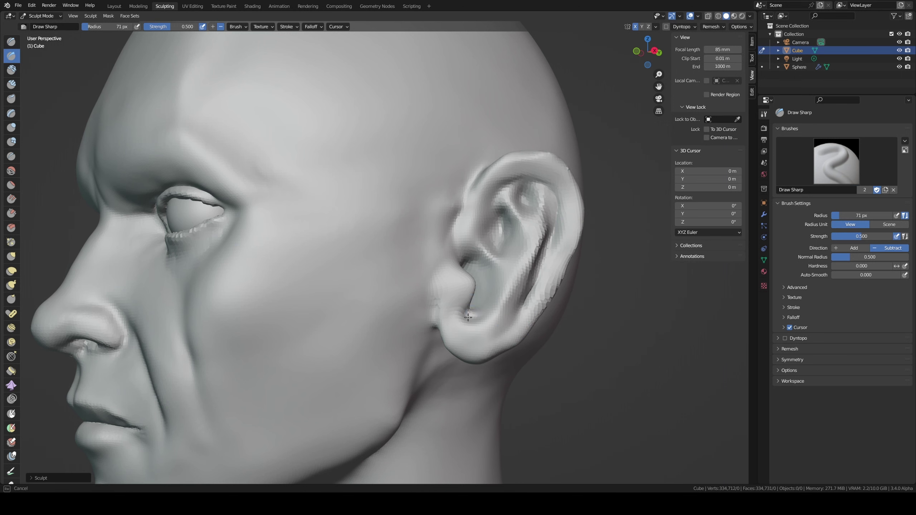
middle_click_drag(469, 317, 462, 309)
key("g")
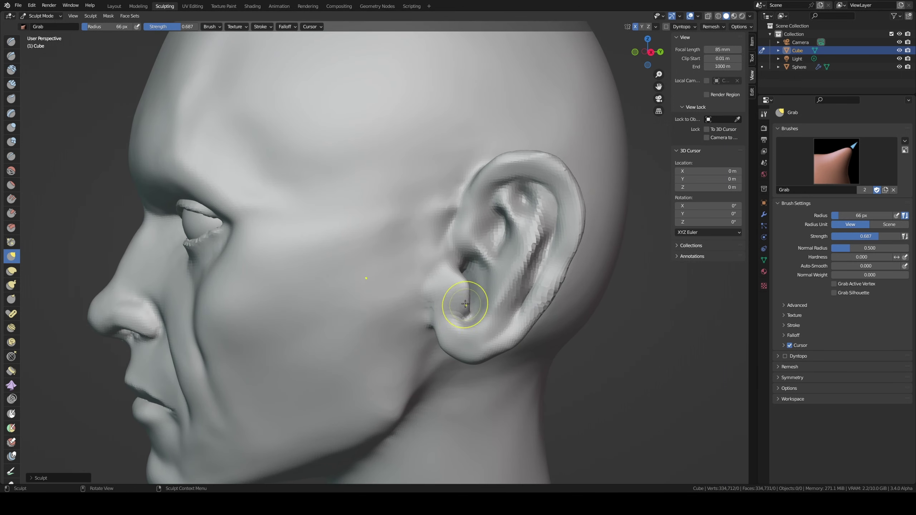
mouse_move(465, 304)
left_mouse_down()
mouse_move(470, 287)
mouse_move(455, 280)
mouse_move(457, 266)
left_mouse_up()
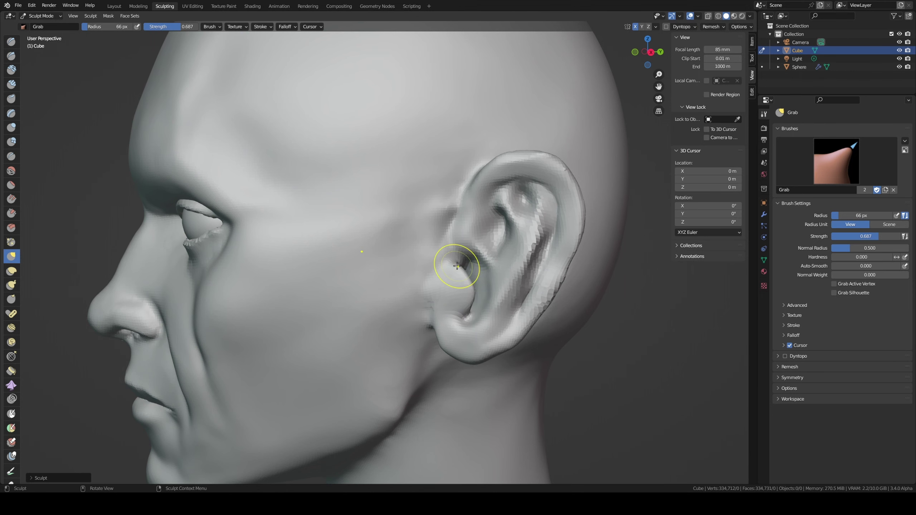
scroll(457, 266, "down", 5)
scroll(457, 266, "down", 3)
middle_click_drag(457, 266, 444, 327)
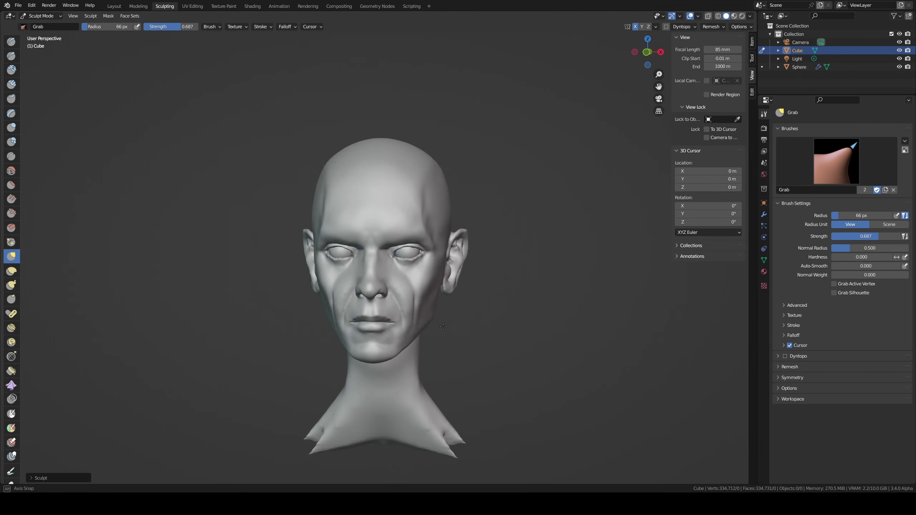
Step: In right orthographic view, shorten the earlobe and pull the ear's front up and back
key("KP_3")
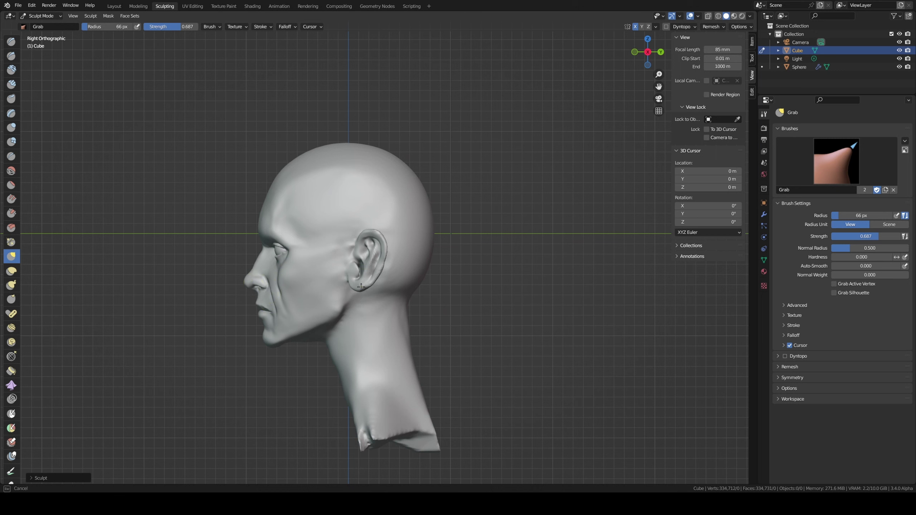
left_click_drag(360, 289, 368, 276)
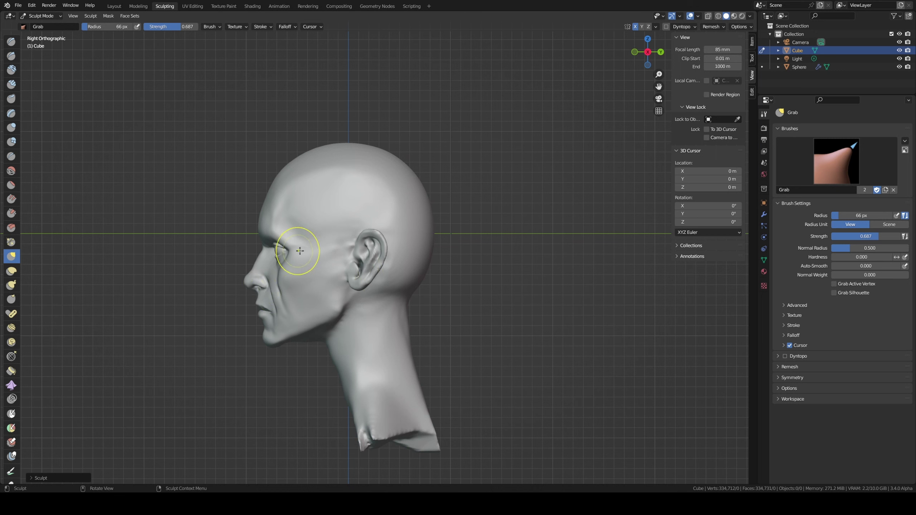
left_click_drag(357, 245, 375, 233)
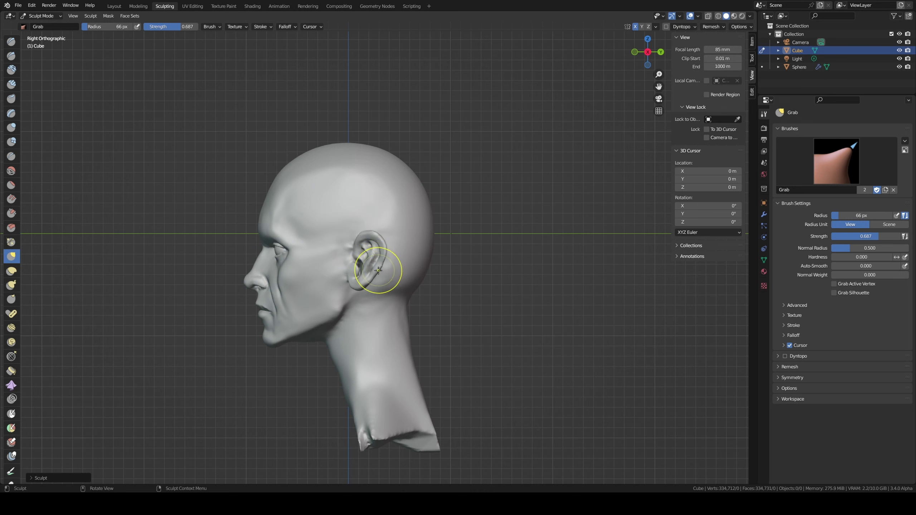
middle_click_drag(373, 275, 401, 285)
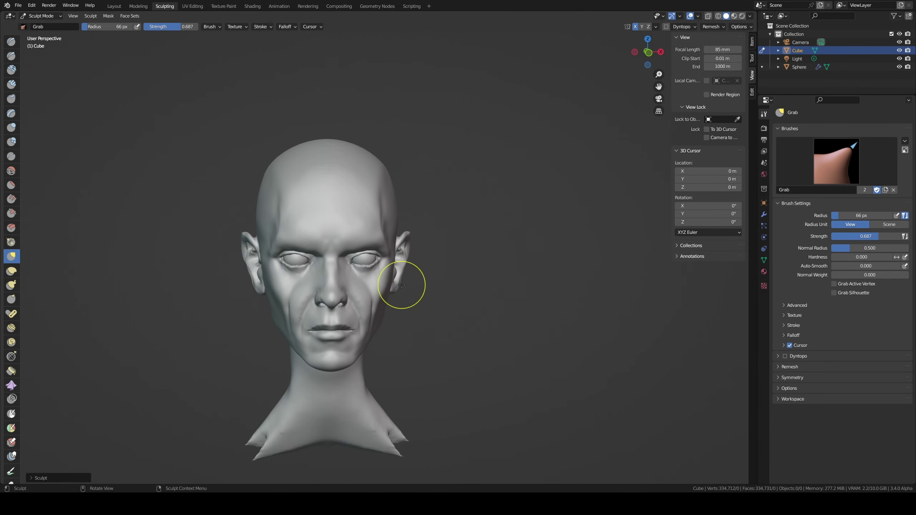
Step: Enlarge the Grab brush to 117 px and pull the ear outward from the head
key("f")
left_click(400, 286)
key("f")
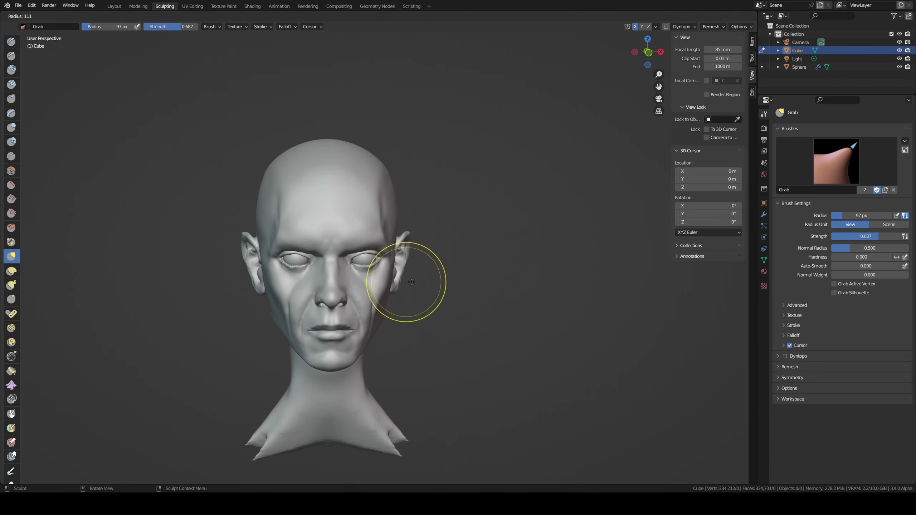
left_click(401, 284)
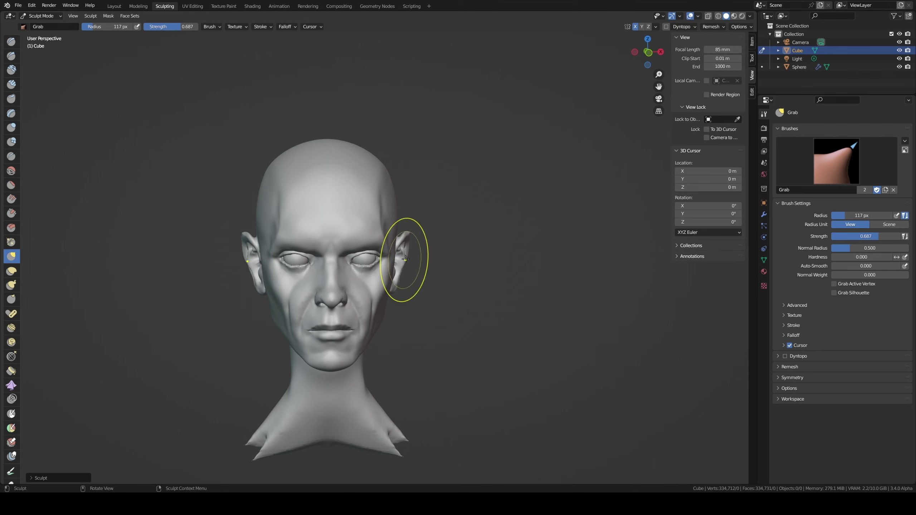
left_click_drag(398, 283, 408, 262)
mouse_move(408, 261)
middle_mouse_down()
mouse_move(405, 242)
mouse_move(450, 235)
mouse_move(443, 346)
mouse_move(455, 327)
mouse_move(466, 332)
middle_mouse_up()
Step: Turn the head to a three-quarter view and readjust the brush radius
mouse_move(399, 327)
middle_mouse_down()
mouse_move(419, 317)
mouse_move(390, 347)
middle_mouse_up()
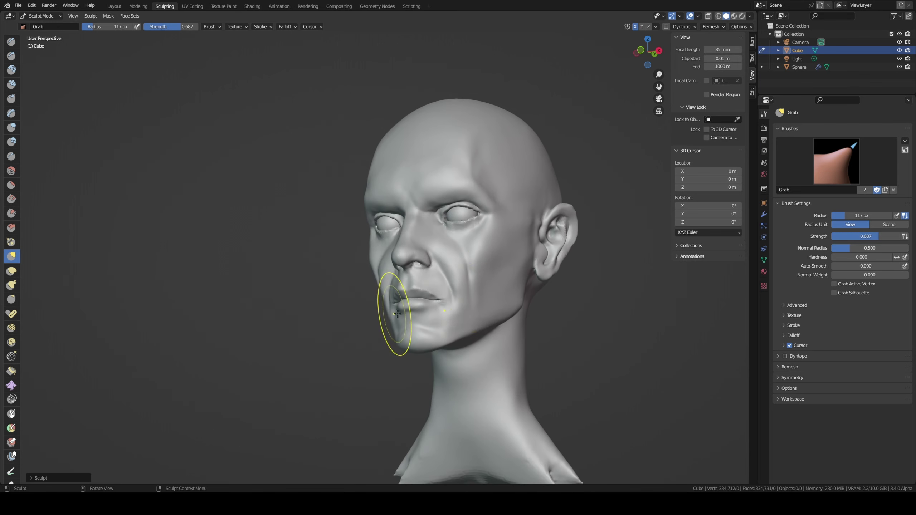
middle_click_drag(491, 239, 458, 276, "shift")
key("f")
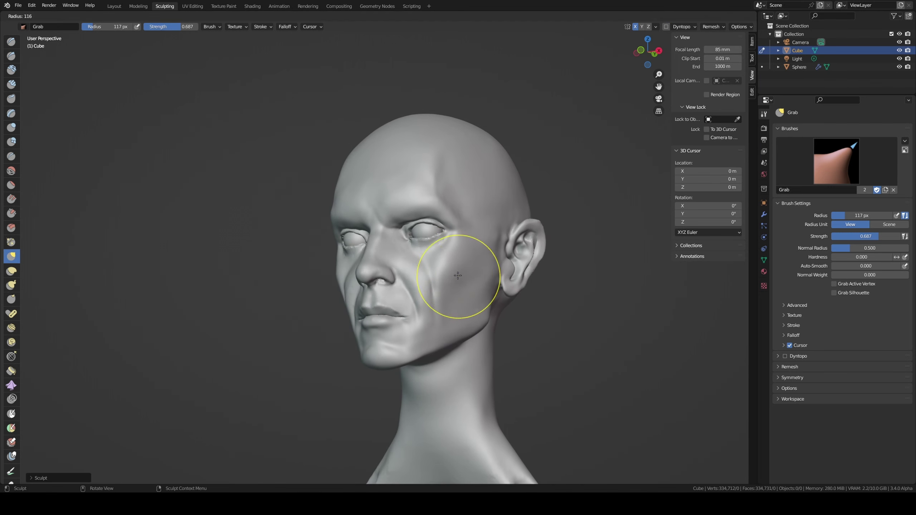
left_click(448, 279)
Step: Switch to the Clay Strips brush and shrink its radius to 54 px
key("c")
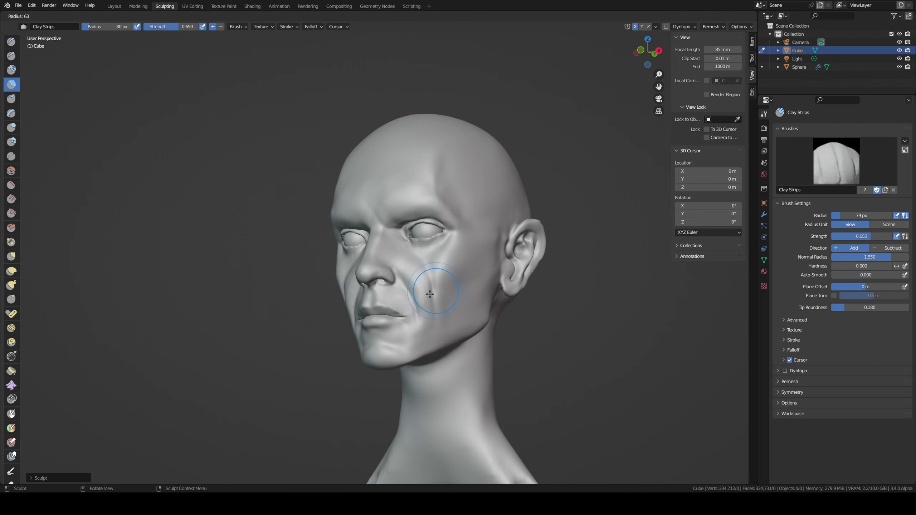
middle_click_drag(443, 287, 451, 285)
key("f")
left_click(448, 289)
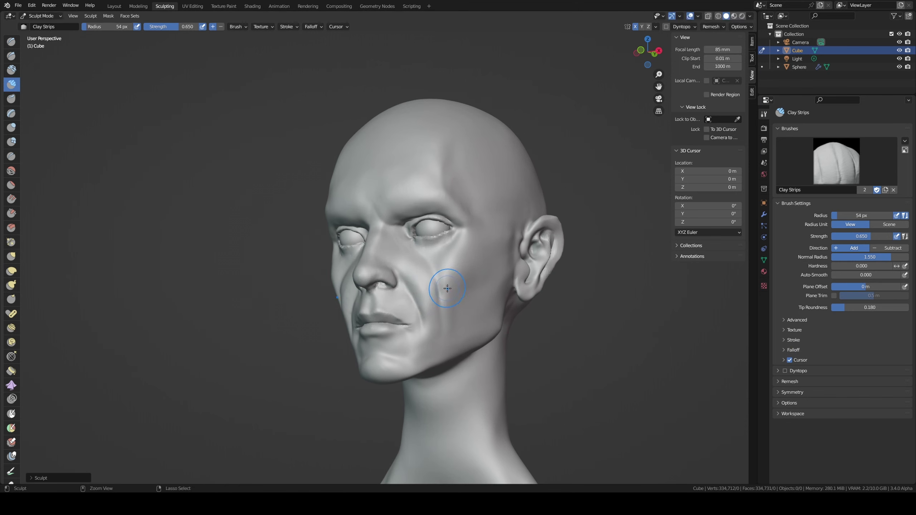
mouse_move(447, 301)
left_mouse_down()
mouse_move(441, 305)
mouse_move(446, 285)
left_mouse_up()
Step: Orbit and zoom around the head to inspect the face from frontal and three-quarter views
middle_click_drag(448, 294, 450, 295)
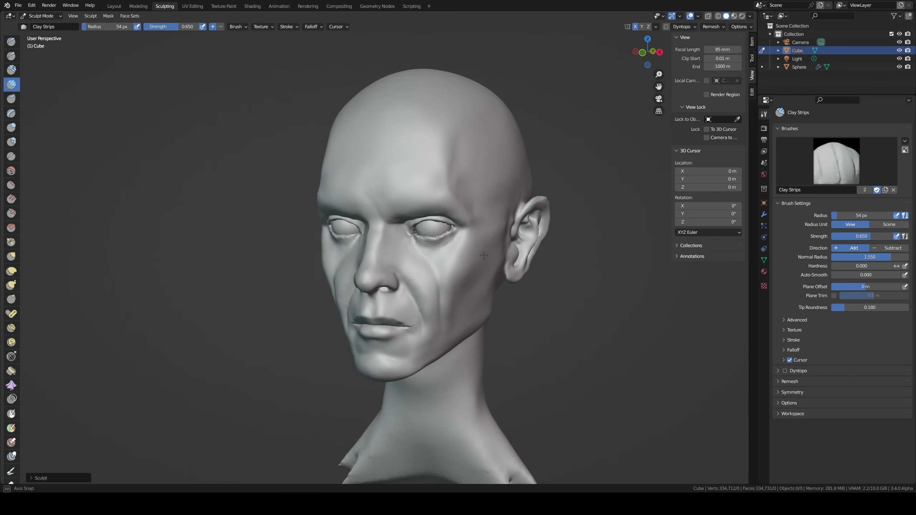
middle_click_drag(486, 257, 474, 288)
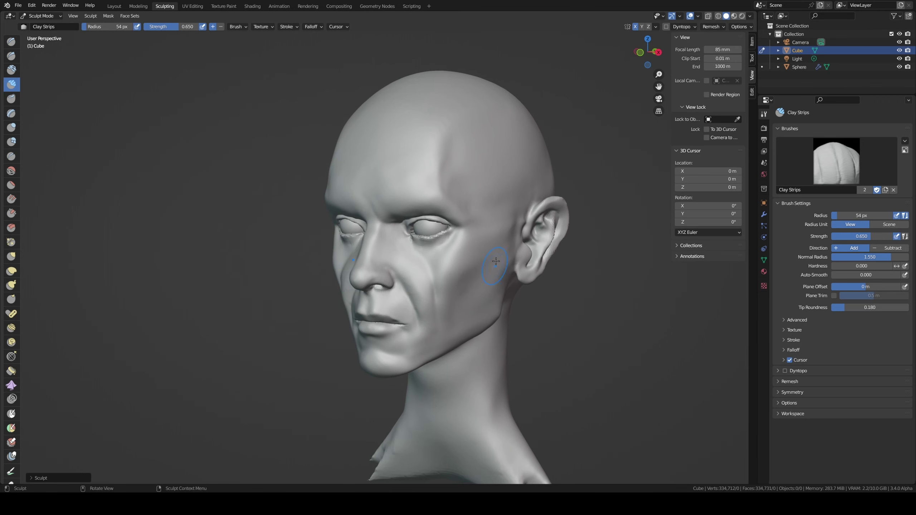
middle_click_drag(497, 261, 501, 343)
key("shift+b")
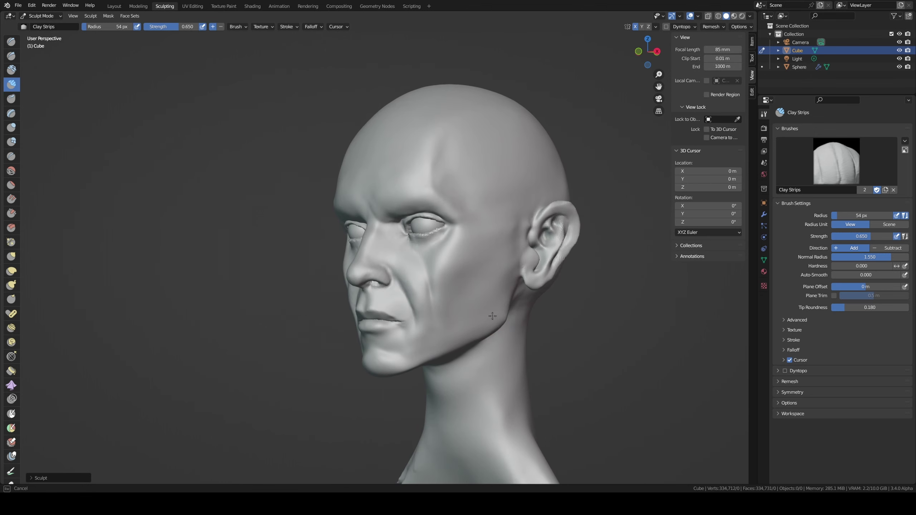
mouse_move(503, 312)
middle_mouse_down()
mouse_move(515, 289)
mouse_move(364, 275)
mouse_move(391, 274)
middle_mouse_up()
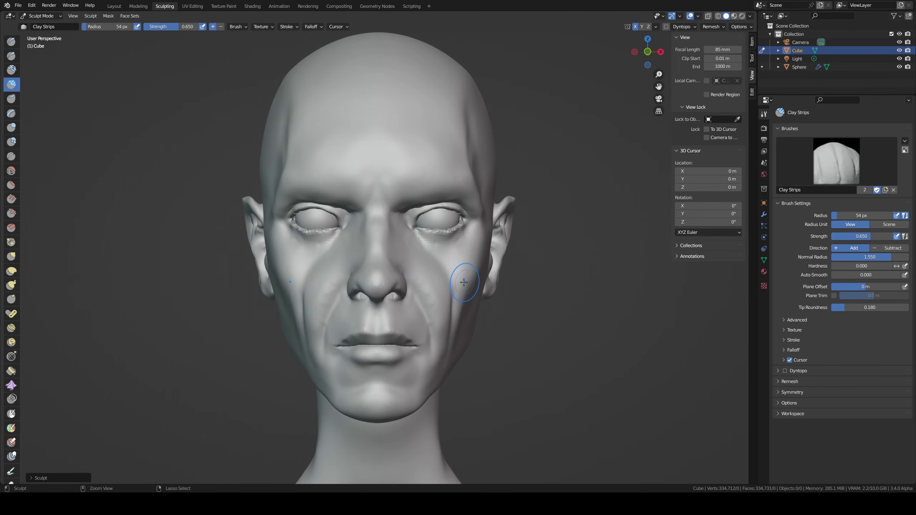
scroll(448, 300, "up", 2)
scroll(449, 284, "up", 1)
middle_click_drag(449, 284, 429, 292)
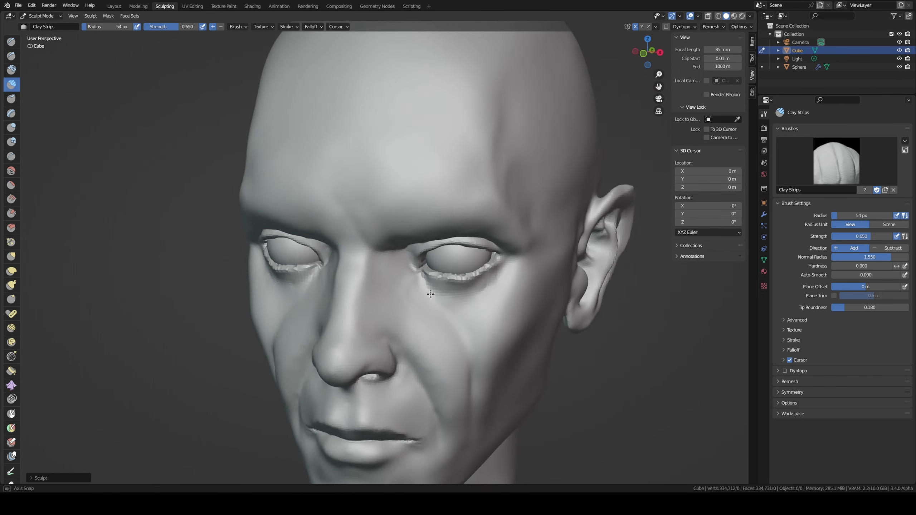
Step: Remesh the head at a 0.00550 m voxel size
key("r")
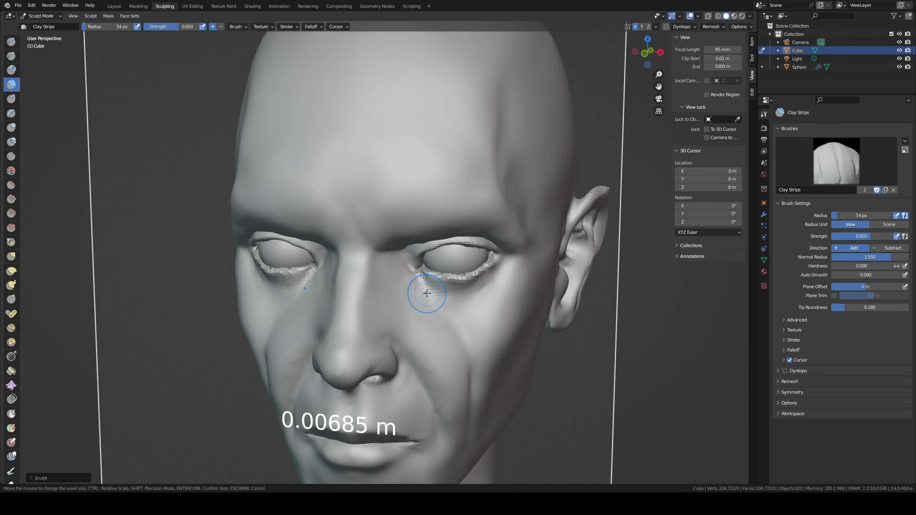
left_click(419, 299)
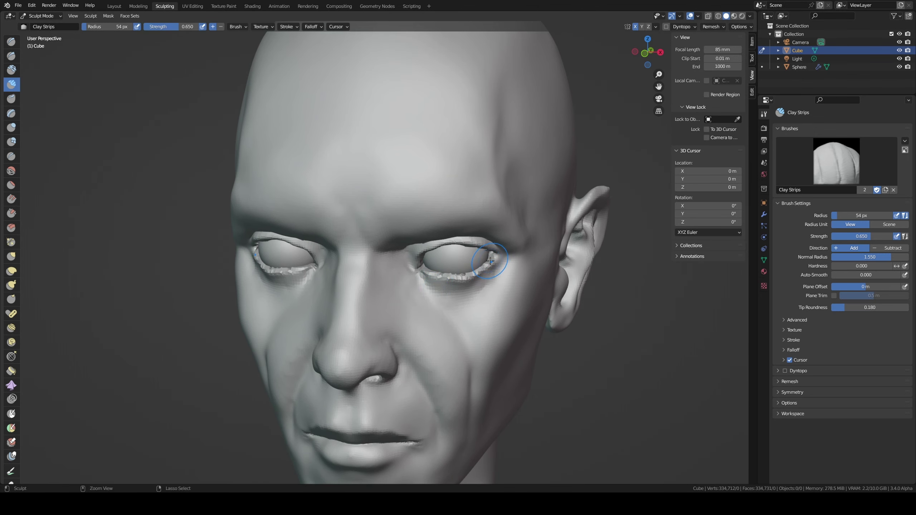
key("ctrl+r")
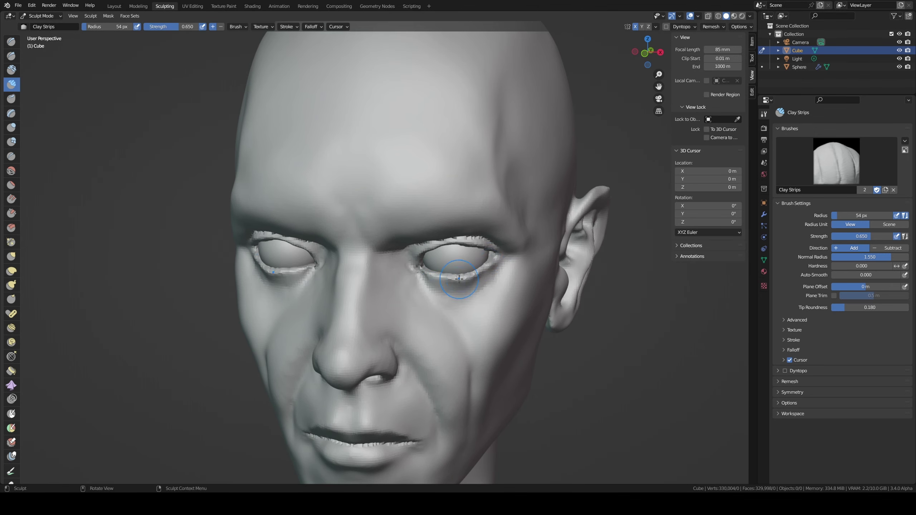
middle_click_drag(388, 355, 436, 303)
scroll(437, 302, "up", 2)
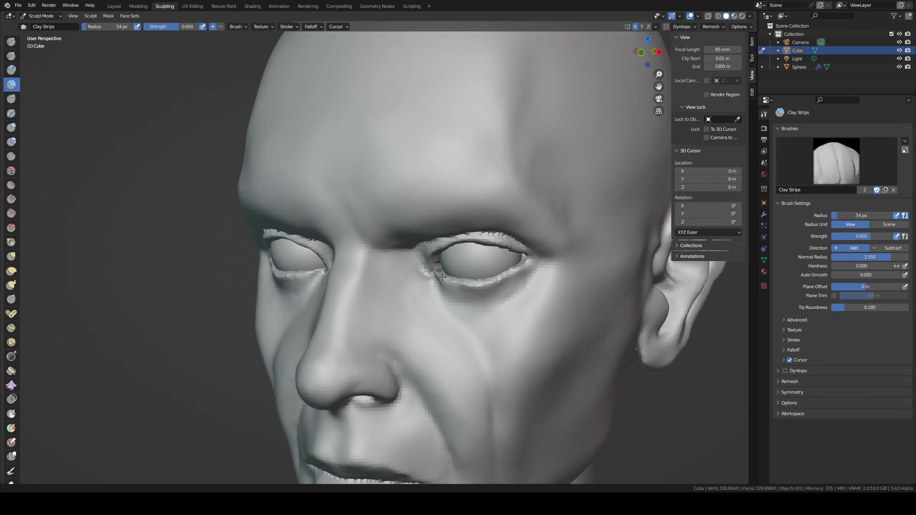
scroll(437, 301, "up", 3)
scroll(437, 302, "down", 2)
scroll(437, 302, "up", 3)
Step: Smooth the eyelid edge around the eye
middle_click_drag(437, 302, 455, 286)
scroll(457, 288, "up", 2)
left_click(455, 286, "shift")
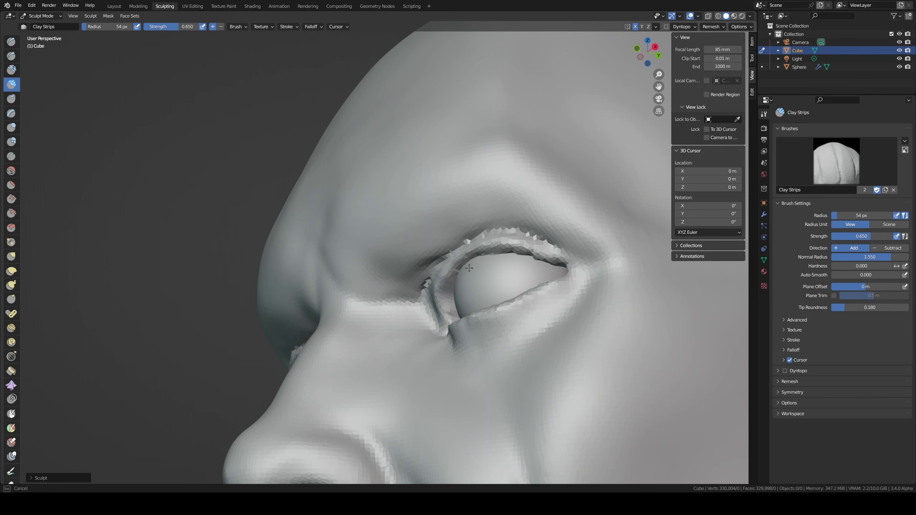
left_click_drag(464, 281, 522, 257, "shift")
middle_click_drag(533, 249, 518, 270)
scroll(518, 269, "up", 2)
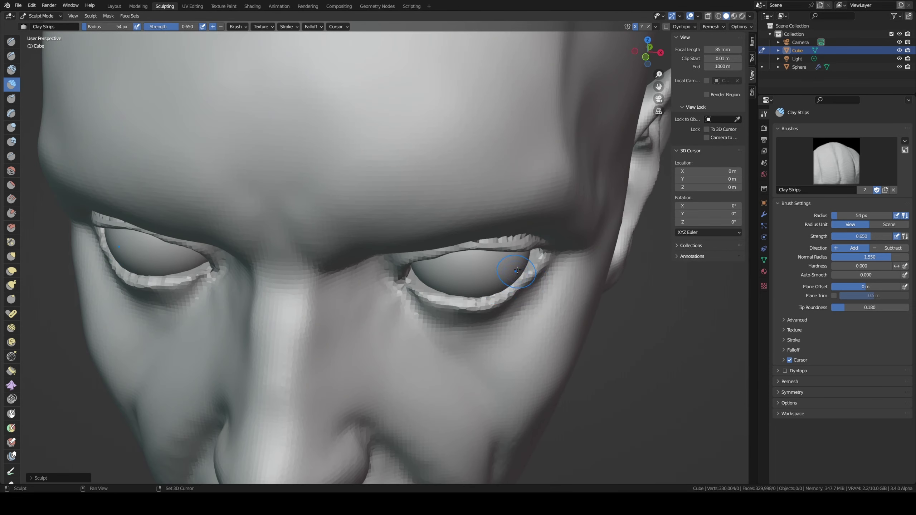
Step: Flatten the lower eyelid along a drawn line gesture
key("g")
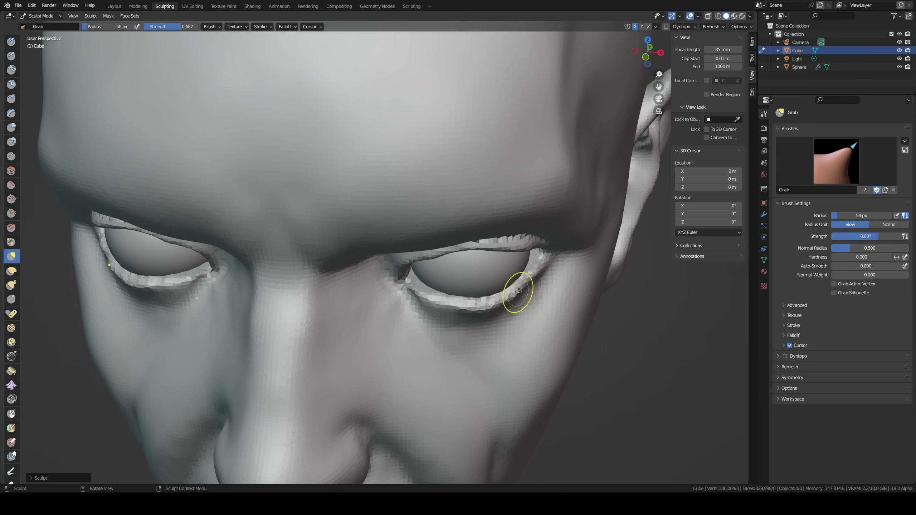
key("shift+t")
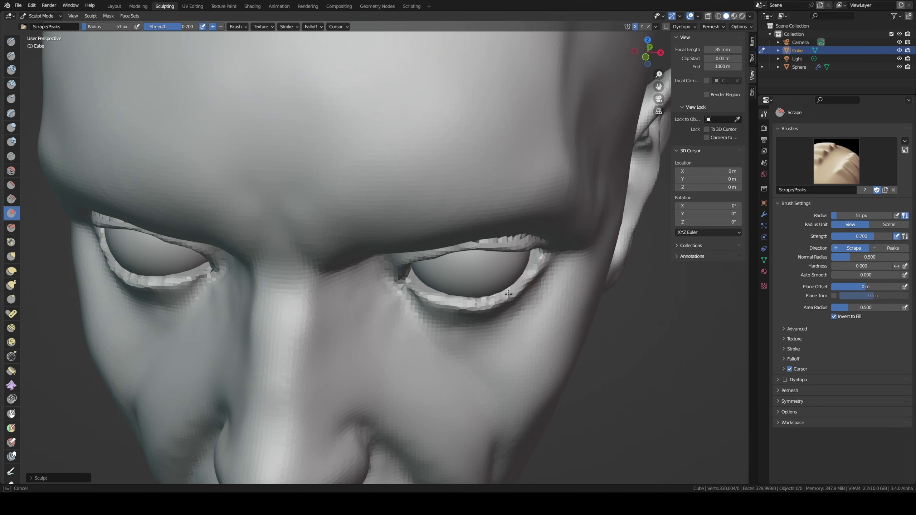
key("b")
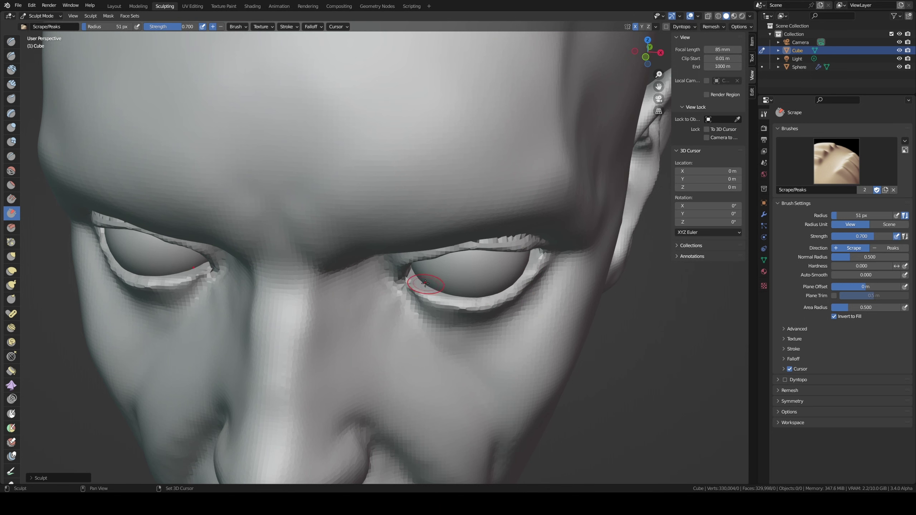
left_click_drag(439, 294, 474, 307)
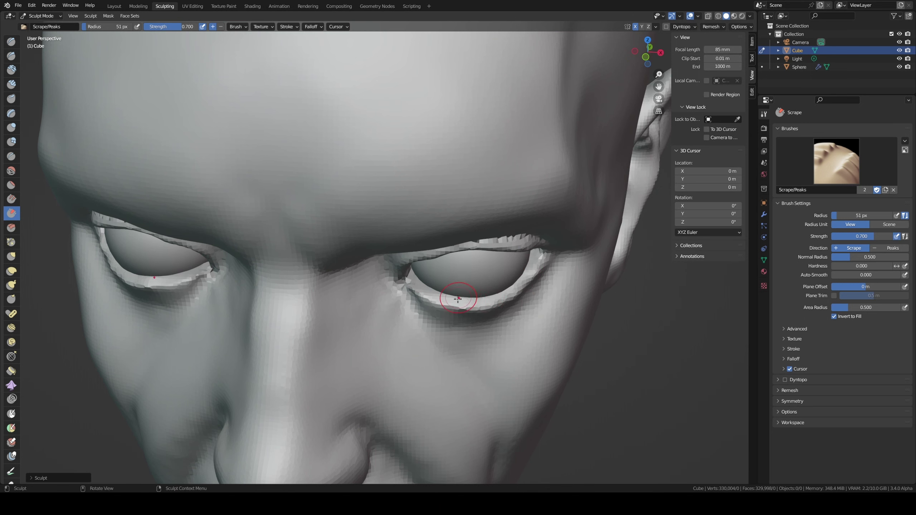
middle_click_drag(533, 262, 443, 286)
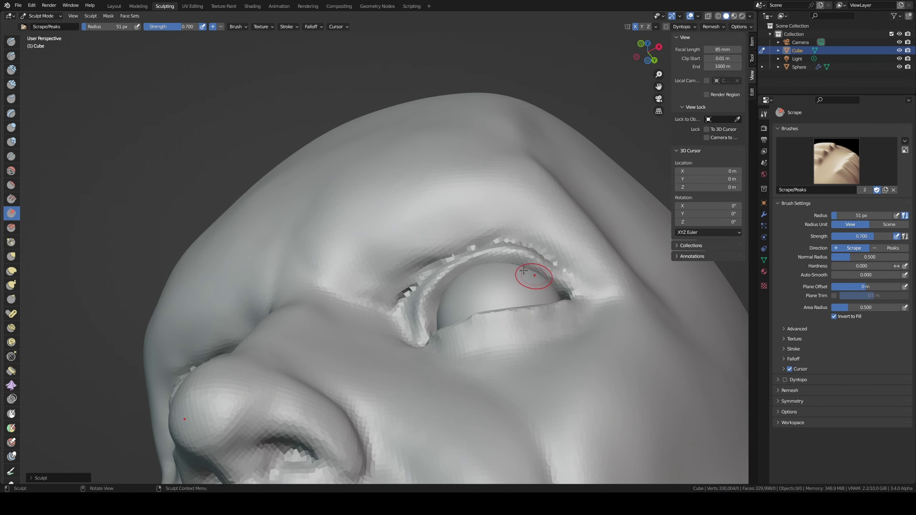
Step: Pull the eyelid edge into shape with the Grab brush at 84–113 px
key("g")
scroll(490, 255, "down", 4)
key("f")
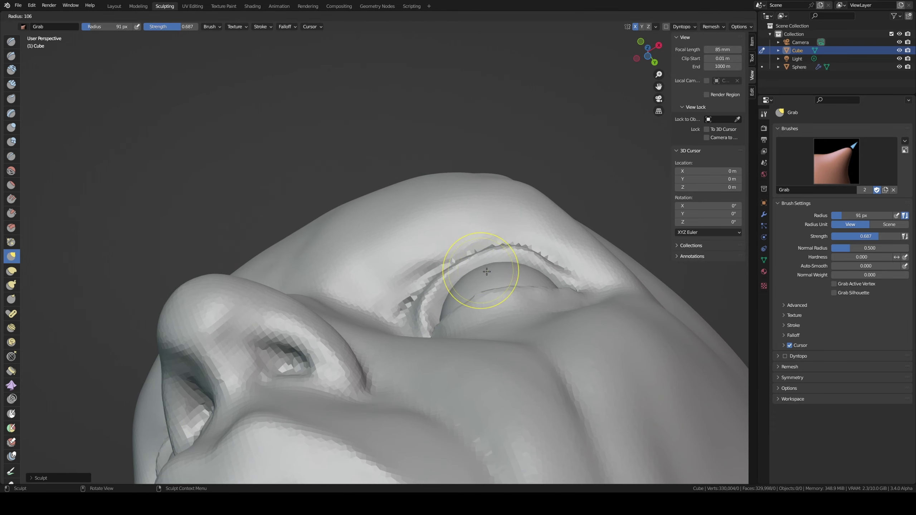
left_click(484, 252)
mouse_move(482, 254)
middle_mouse_down()
mouse_move(474, 261)
mouse_move(472, 227)
mouse_move(448, 213)
mouse_move(460, 215)
middle_mouse_up()
key("f")
left_click(461, 216)
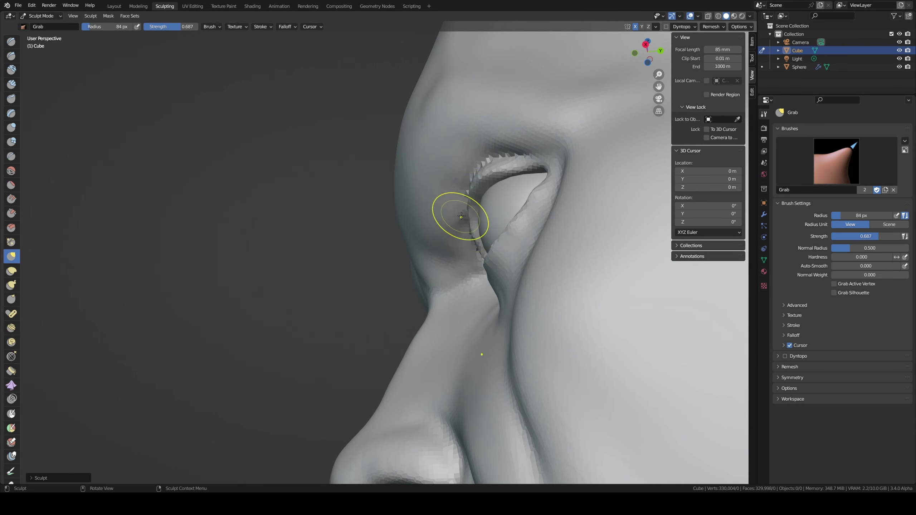
left_click_drag(462, 216, 480, 213)
key("f")
left_click(474, 215)
mouse_move(484, 208)
middle_mouse_down()
mouse_move(504, 205)
mouse_move(451, 276)
mouse_move(454, 297)
mouse_move(337, 256)
middle_mouse_up()
Step: Shift the inner eye corner, then reshape both upper eyelids with a 159 px Grab brush
key("f")
left_click(463, 288)
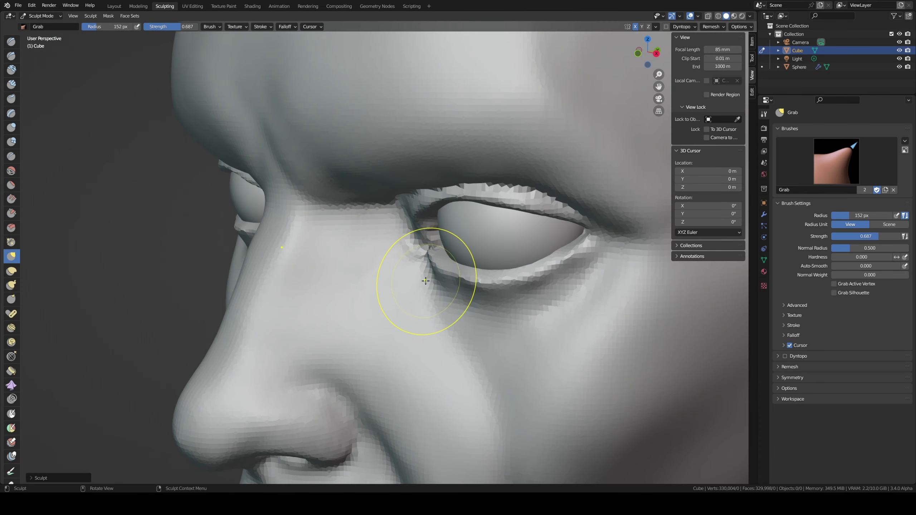
left_click_drag(425, 281, 434, 282)
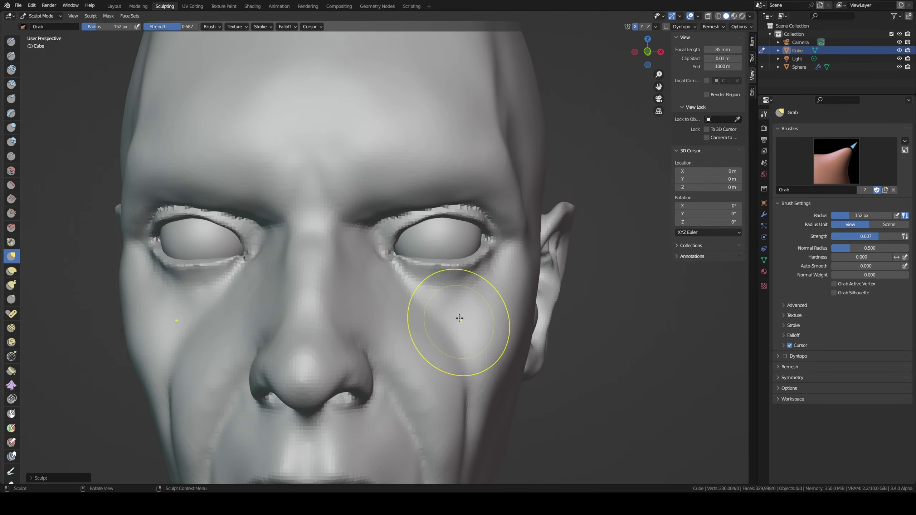
key("f")
left_click(420, 277)
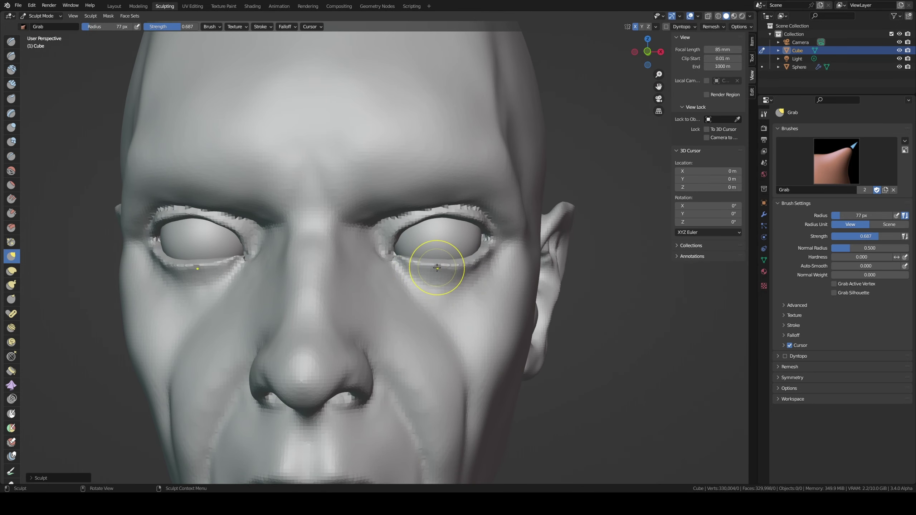
key("f")
left_click(430, 219)
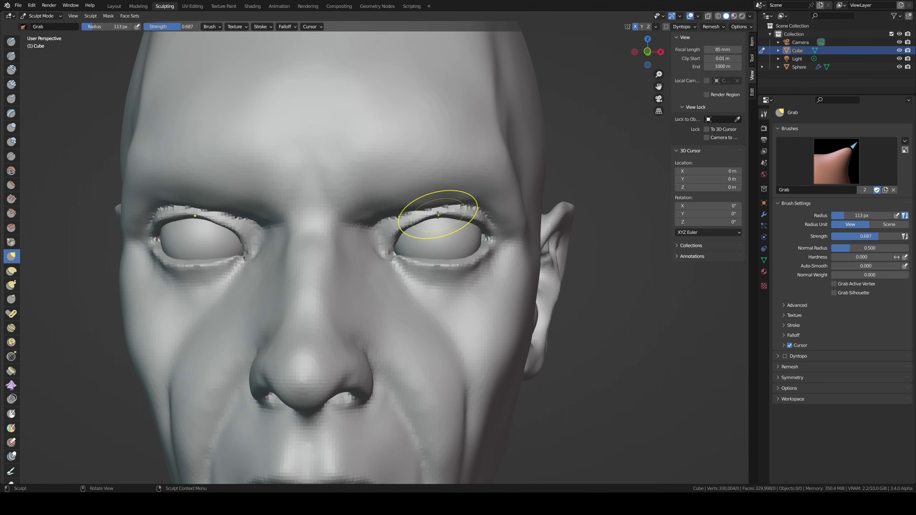
key("f")
left_click(466, 205)
left_click_drag(466, 205, 481, 201)
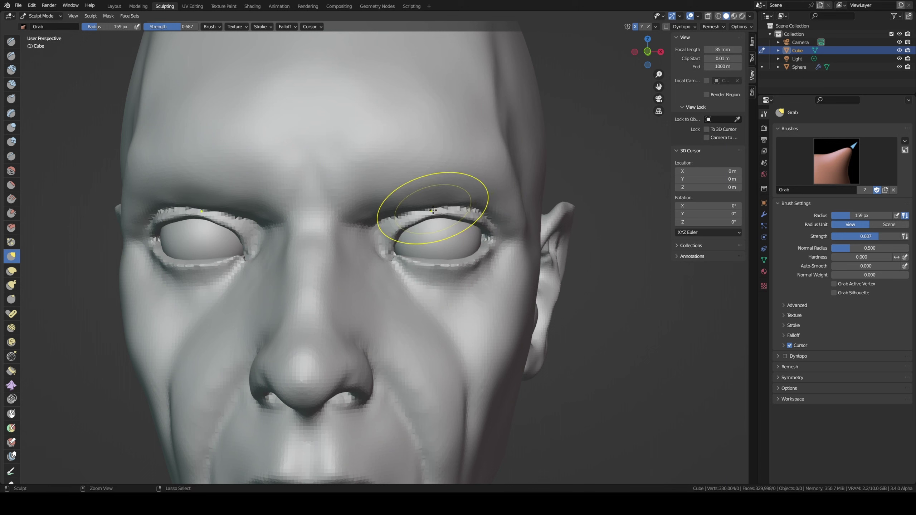
Step: Shrink the Grab brush to 86 px and pull the upper eyelid slightly downward
key("f")
left_click(394, 223)
key("f")
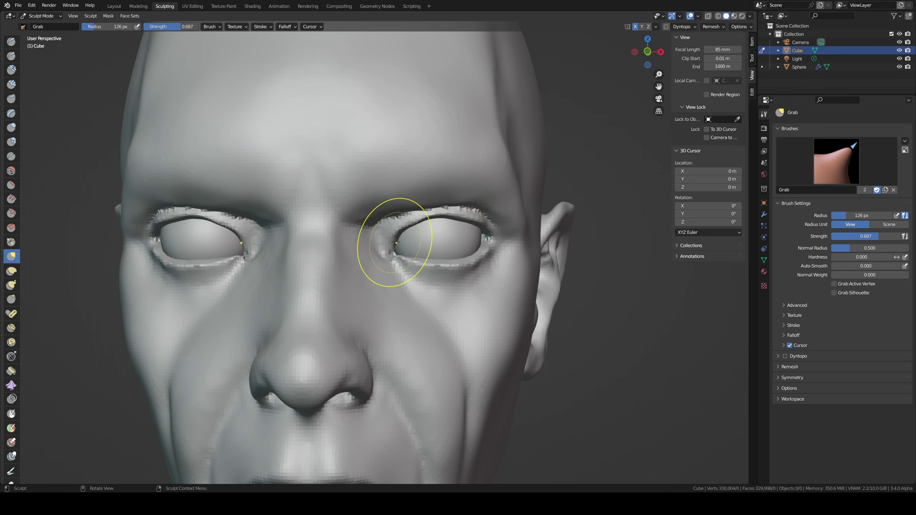
left_click(397, 236)
left_click(415, 221)
key("f")
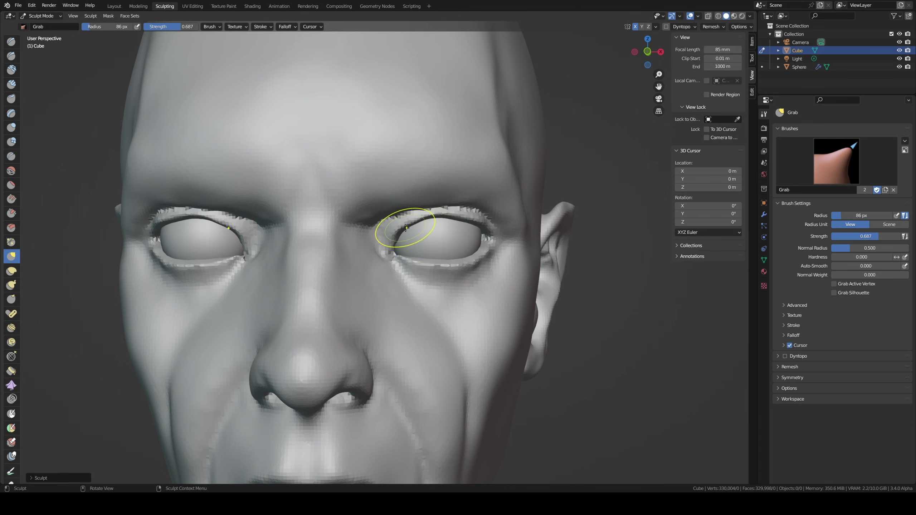
left_click(415, 221)
left_click_drag(436, 216, 438, 217)
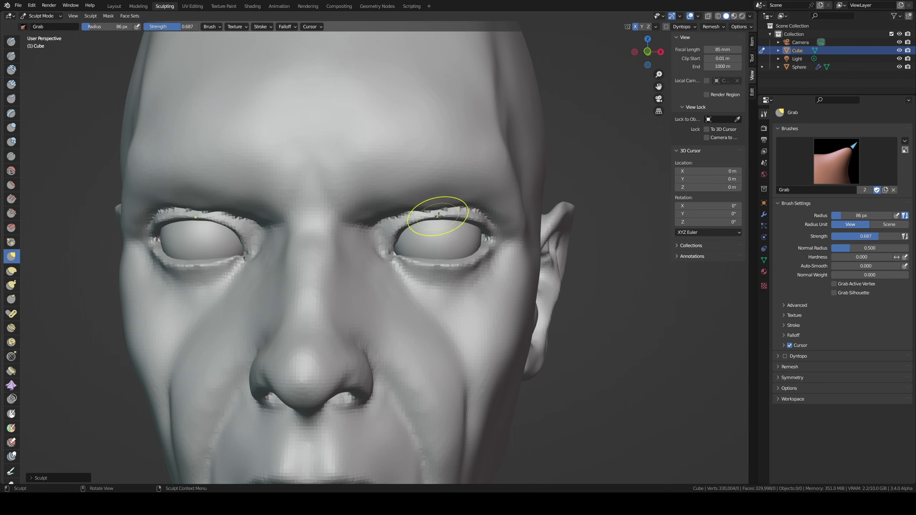
mouse_move(484, 213)
middle_mouse_down()
mouse_move(429, 229)
mouse_move(455, 338)
mouse_move(480, 287)
mouse_move(484, 255)
middle_mouse_up()
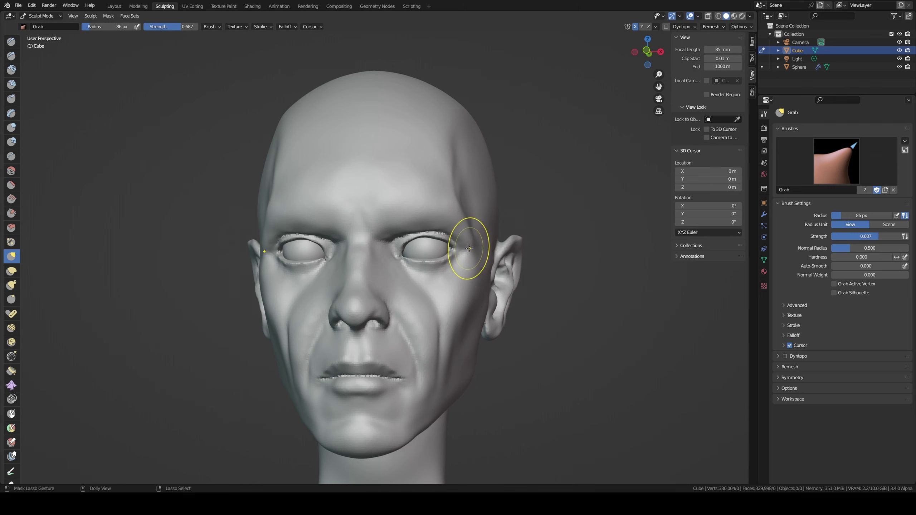
mouse_move(467, 235)
middle_mouse_down()
mouse_move(380, 342)
mouse_move(440, 297)
mouse_move(465, 343)
middle_mouse_up()
Step: Sharpen the line between the lips with a small Draw Sharp brush in front view
key("shift+x")
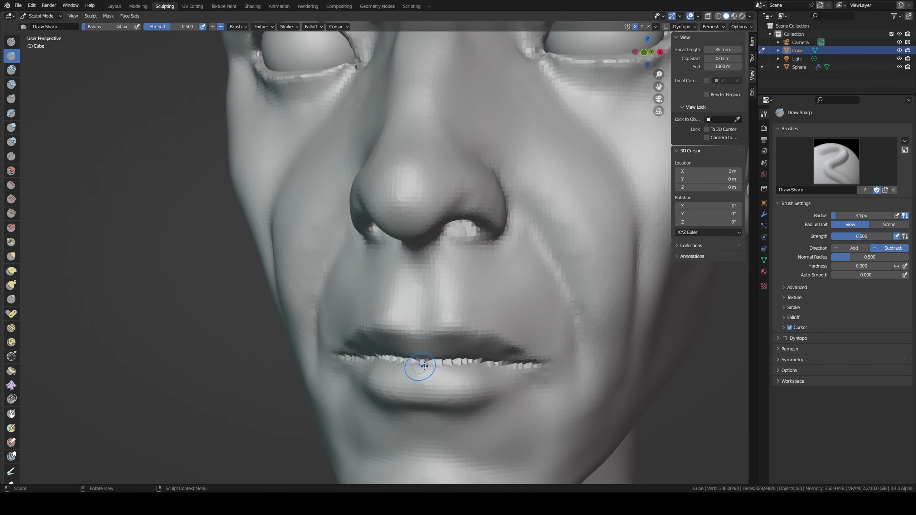
key("bracketleft")
key("bracketleft")
left_click_drag(430, 363, 442, 361)
key("KP_1")
key("shift+c")
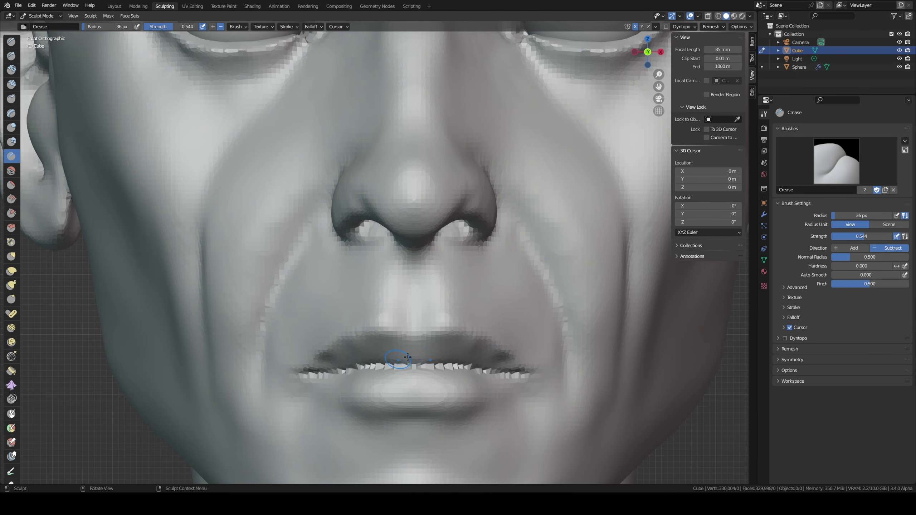
key("bracketleft")
key("bracketleft")
key("bracketleft")
key("shift+x")
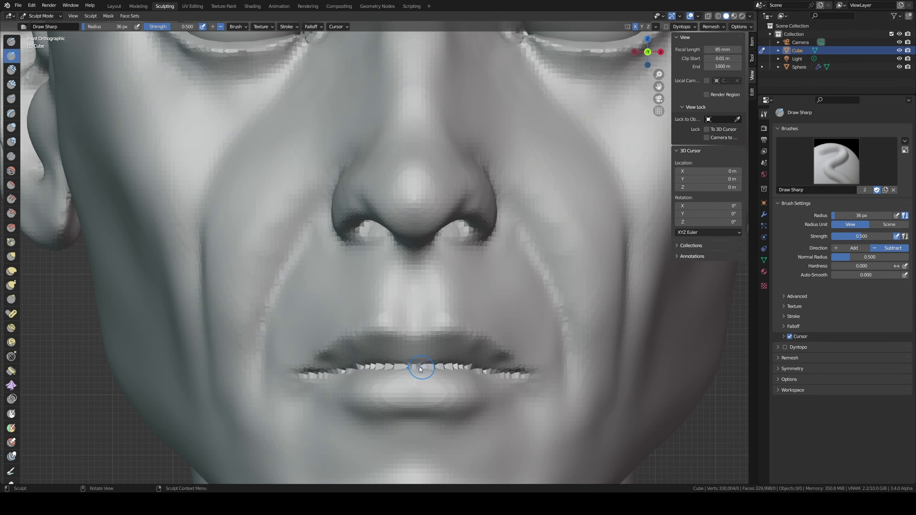
left_click_drag(402, 367, 485, 368)
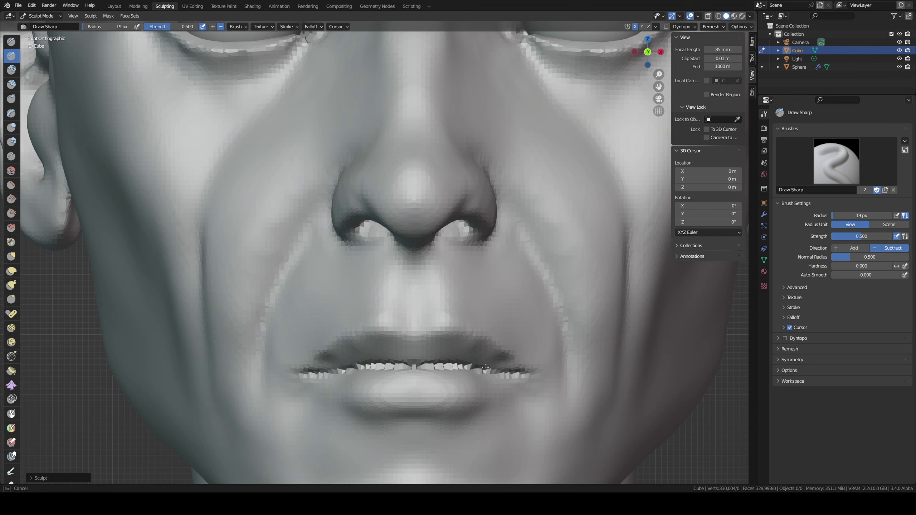
Step: Pinch the lip line tighter with a 50 px Pinch brush
left_click_drag(421, 365, 427, 366)
mouse_move(427, 366)
middle_mouse_down()
mouse_move(505, 368)
mouse_move(424, 368)
mouse_move(459, 344)
middle_mouse_up()
key("g")
key("f")
left_click(424, 368)
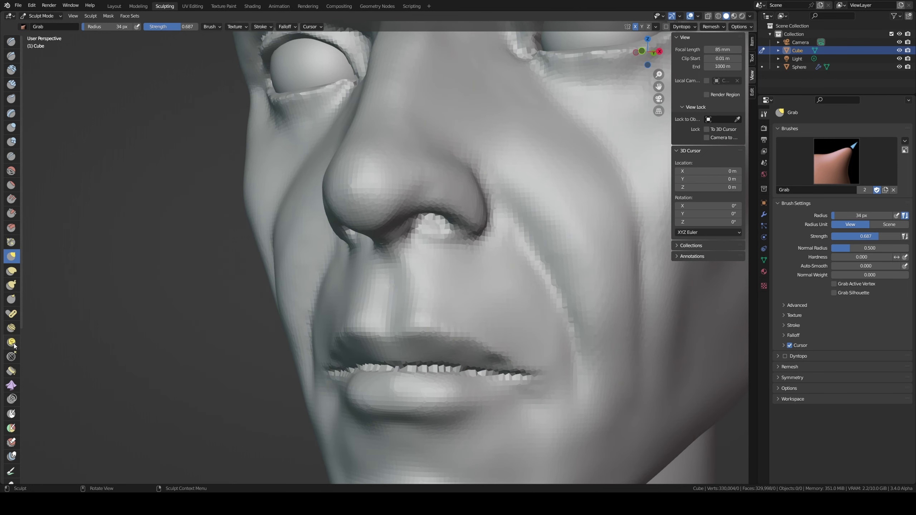
key("p")
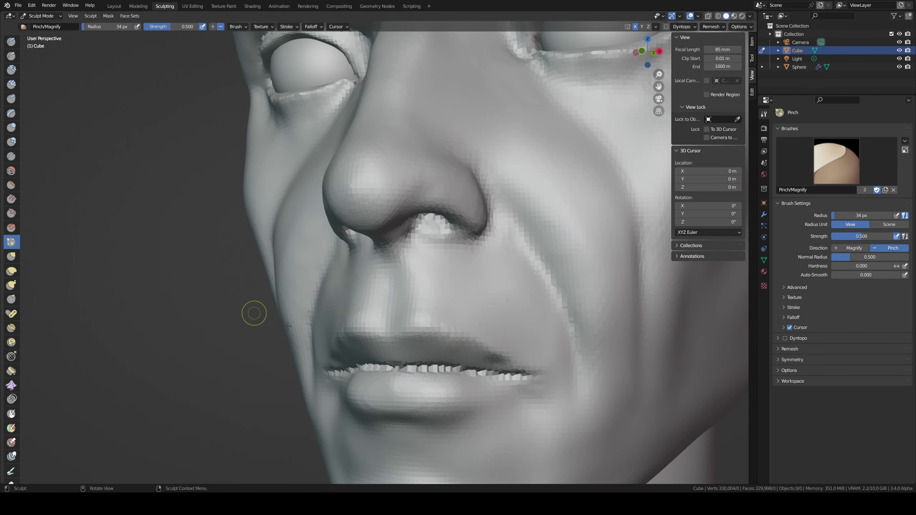
key("f")
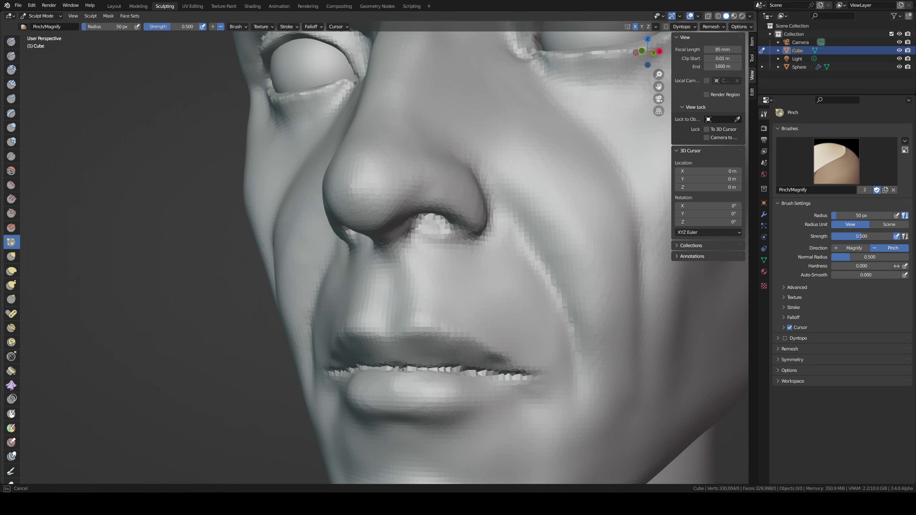
left_click_drag(403, 368, 379, 368)
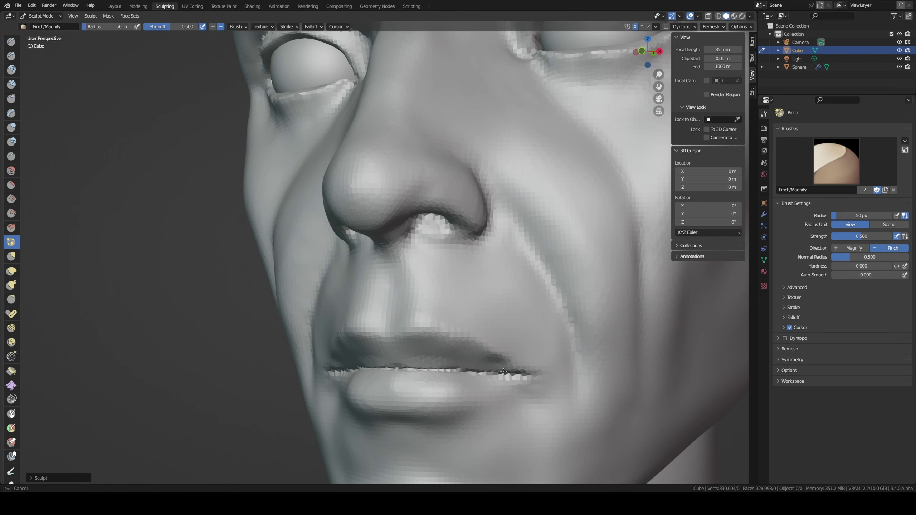
left_click_drag(503, 372, 481, 371)
Step: Carve the mouth-corner crease deeper with Draw Sharp
mouse_move(364, 356)
middle_mouse_down()
mouse_move(321, 350)
mouse_move(485, 375)
middle_mouse_up()
key("x")
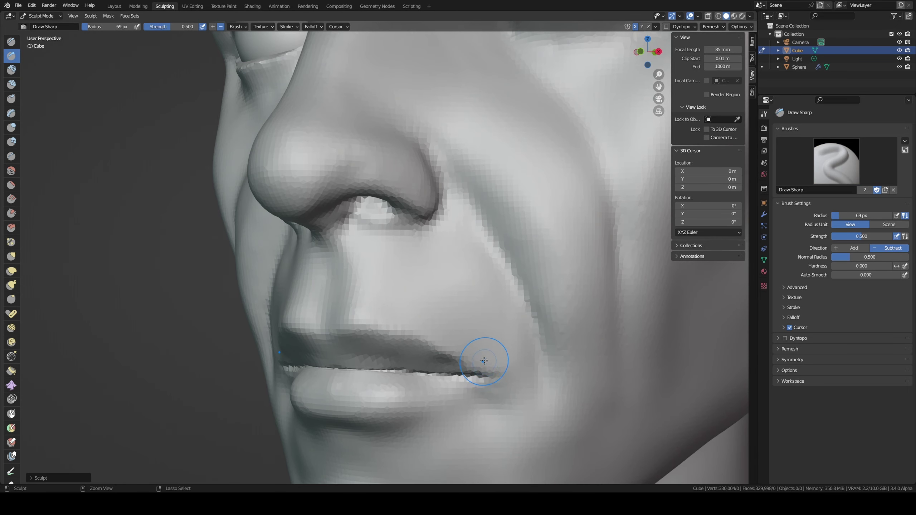
mouse_move(485, 361)
left_mouse_down()
mouse_move(517, 378)
mouse_move(504, 377)
left_mouse_up()
mouse_move(491, 377)
middle_mouse_down()
mouse_move(496, 345)
mouse_move(380, 380)
middle_mouse_up()
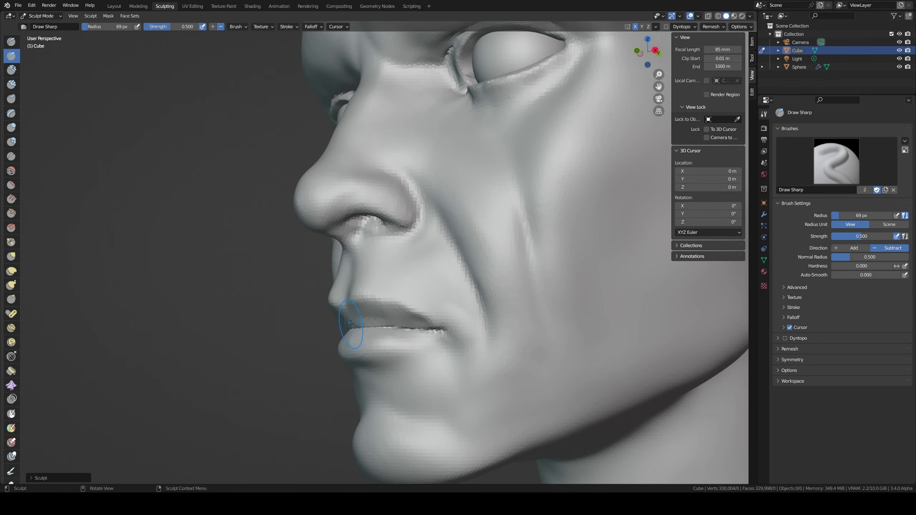
Step: Set up the Grab brush at 61 px over the mouth corner
middle_click_drag(351, 324, 362, 324)
key("g")
key("f")
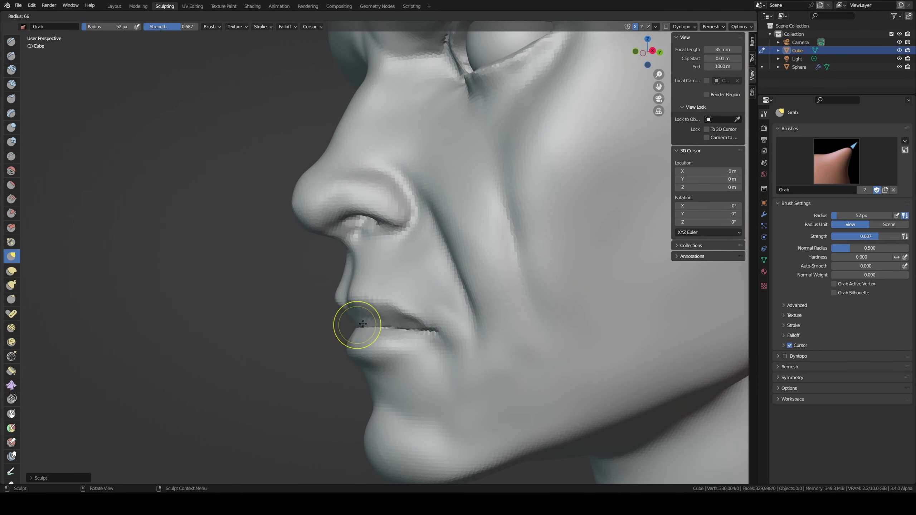
left_click(357, 318)
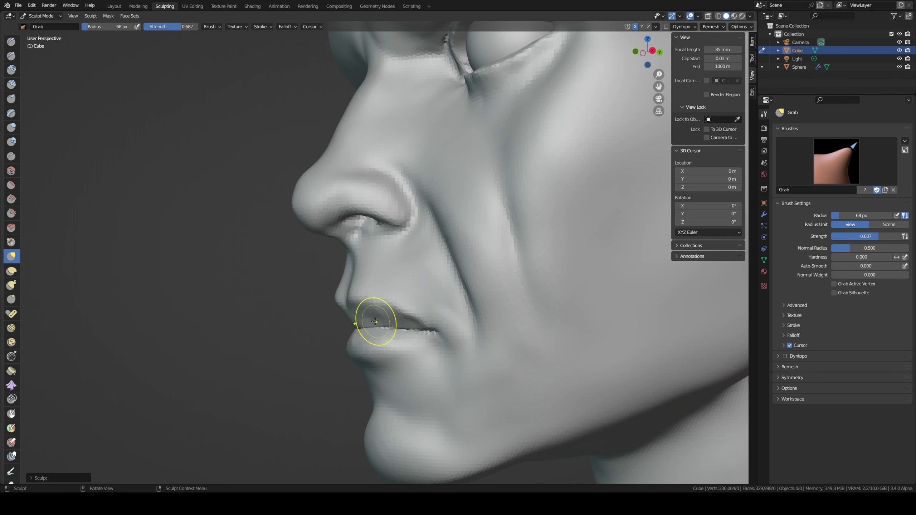
key("bracketleft")
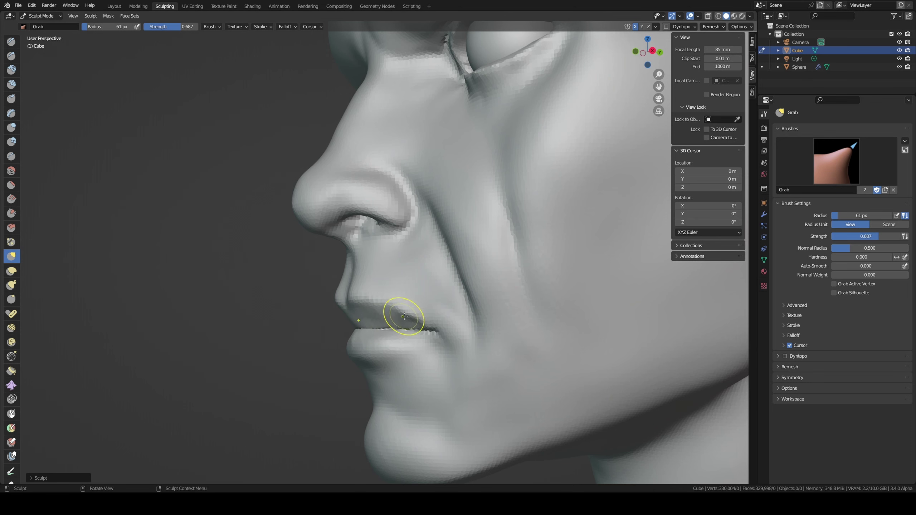
middle_click_drag(384, 325, 459, 317)
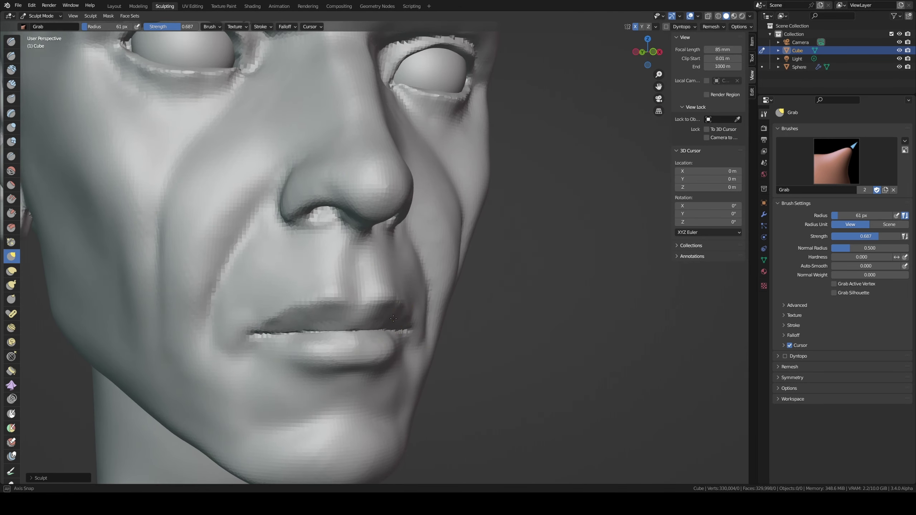
Step: Reshape the upper lip with the Grab brush from a side profile
mouse_move(396, 327)
middle_mouse_down()
mouse_move(300, 320)
mouse_move(416, 327)
middle_mouse_up()
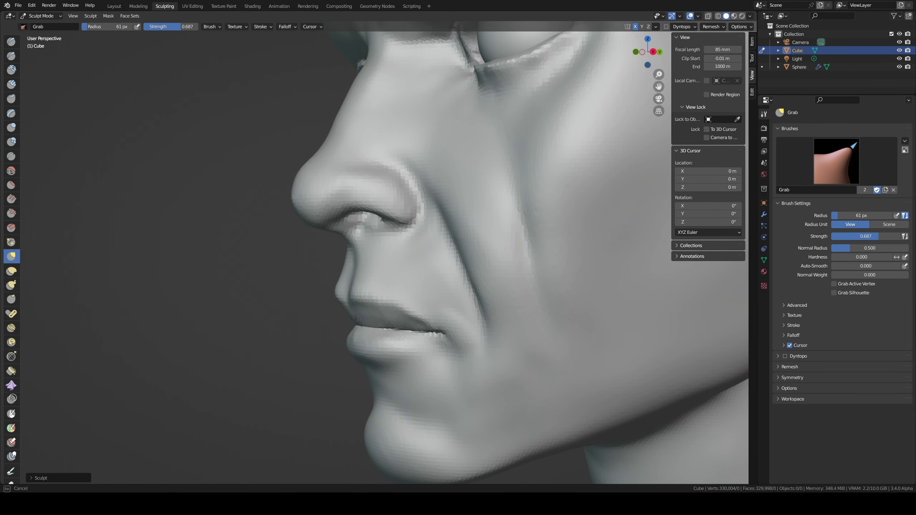
left_click_drag(356, 318, 417, 323)
middle_click_drag(392, 324, 368, 307)
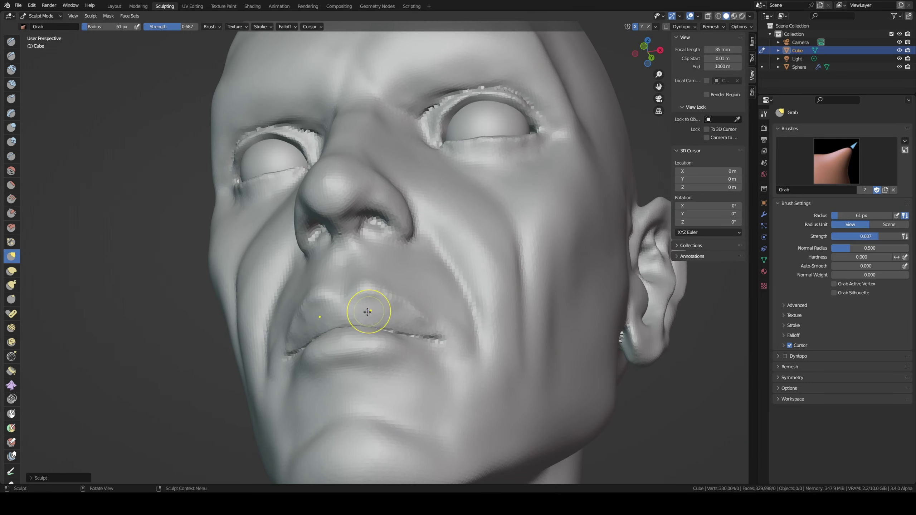
Step: Sharpen the upper lip edge with a 40 px Draw Sharp brush
key("f")
left_click(357, 322)
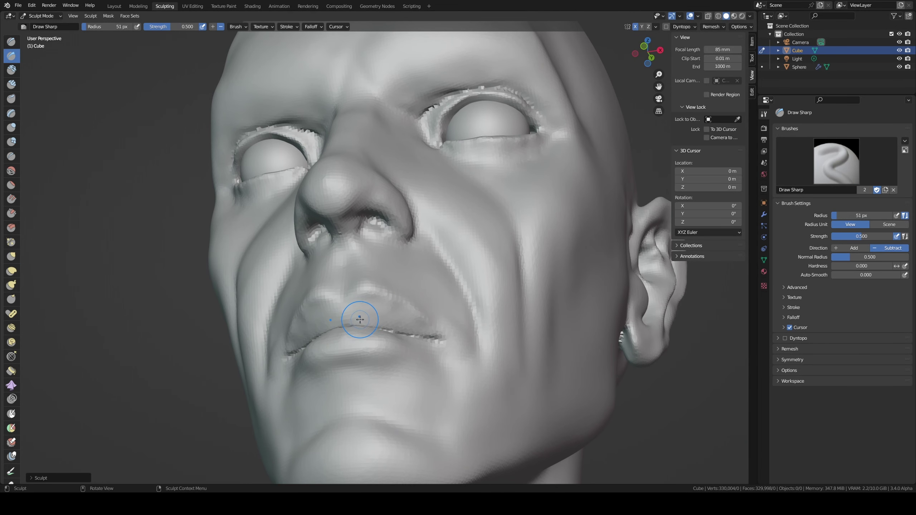
key("f")
left_click(350, 325)
left_click_drag(379, 305, 368, 316)
middle_click_drag(356, 320, 388, 305)
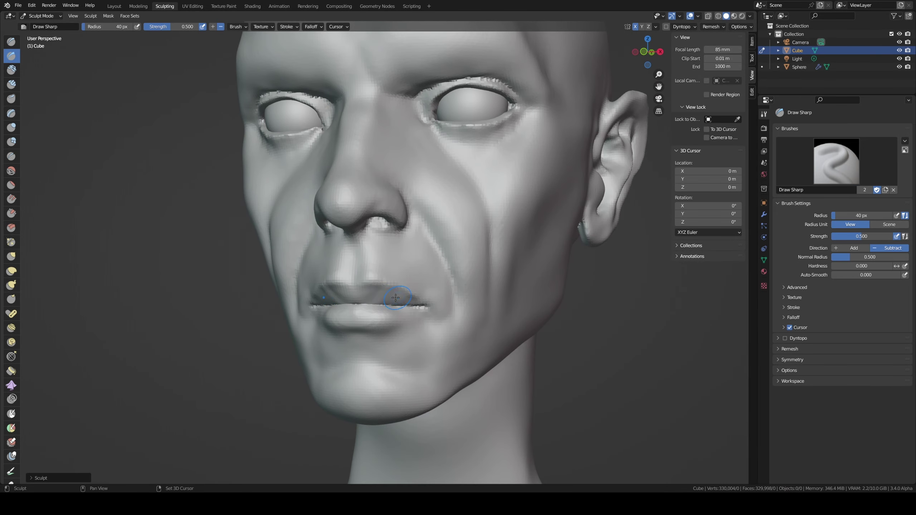
mouse_move(368, 271)
middle_mouse_down()
mouse_move(401, 252)
mouse_move(392, 309)
middle_mouse_up()
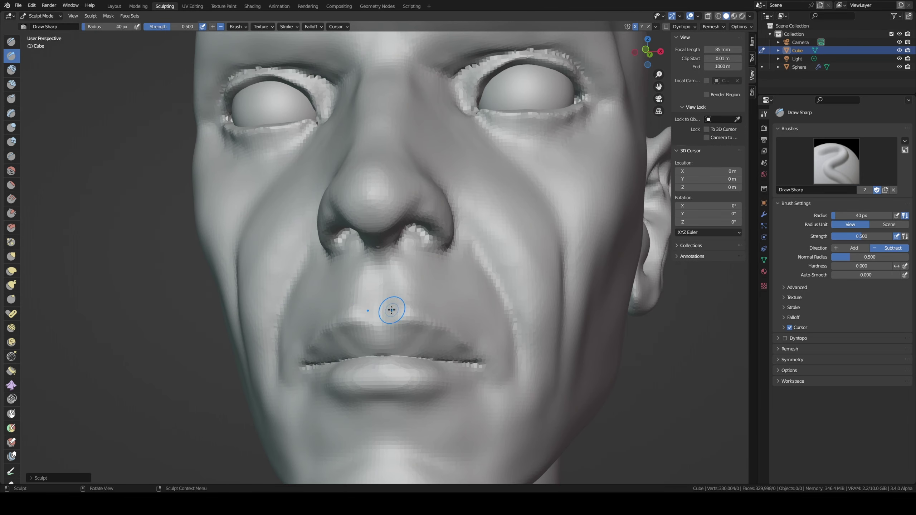
Step: Carve a crisp line along the upper lip at 24 px, then resize the brush to 40 px
key("f")
left_click(399, 314)
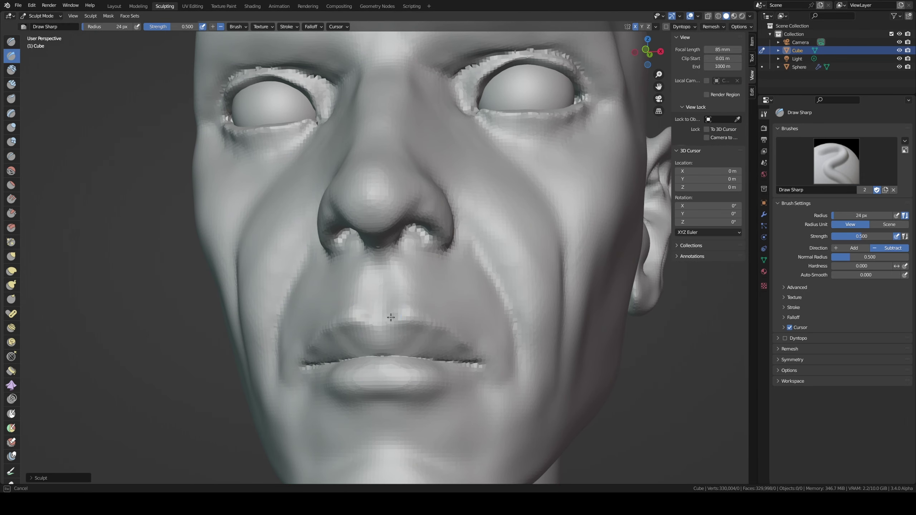
middle_click_drag(455, 319, 416, 295)
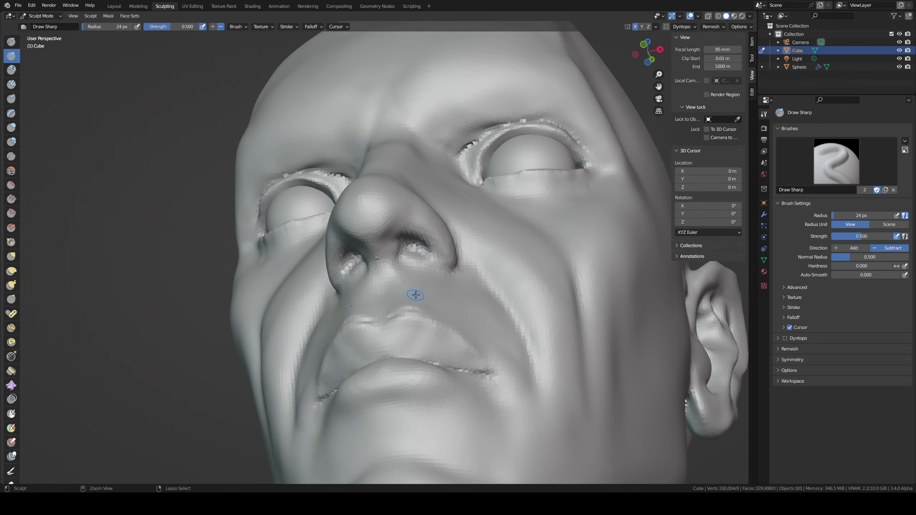
left_click_drag(359, 319, 407, 310)
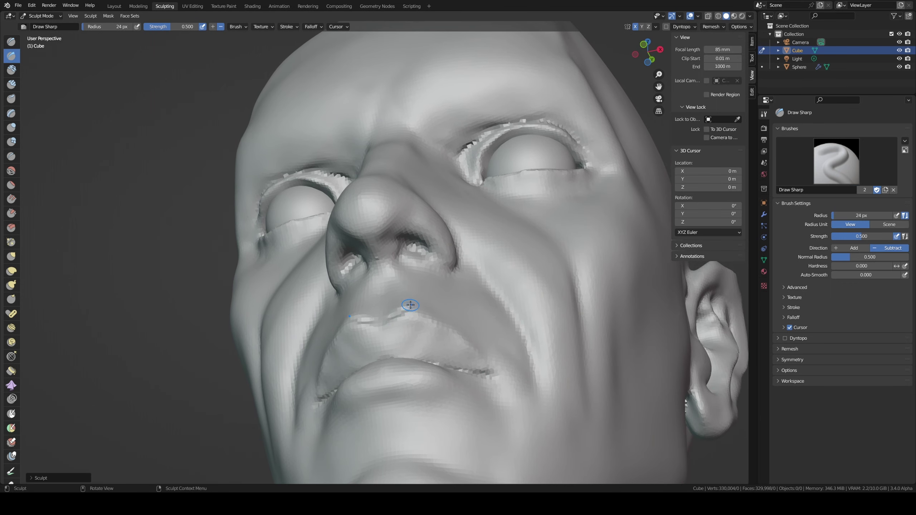
middle_click_drag(411, 305, 414, 312)
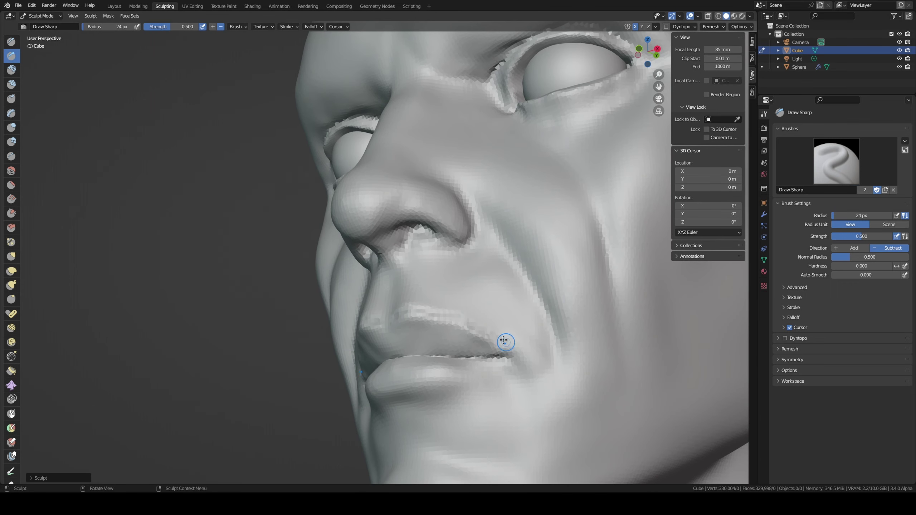
key("f")
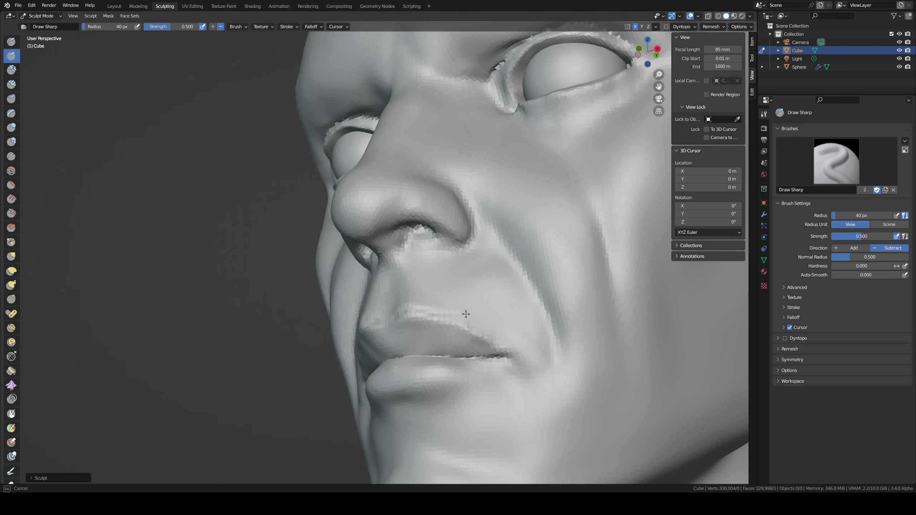
left_click(461, 313)
left_click_drag(461, 314, 399, 302)
middle_click_drag(406, 308, 395, 335)
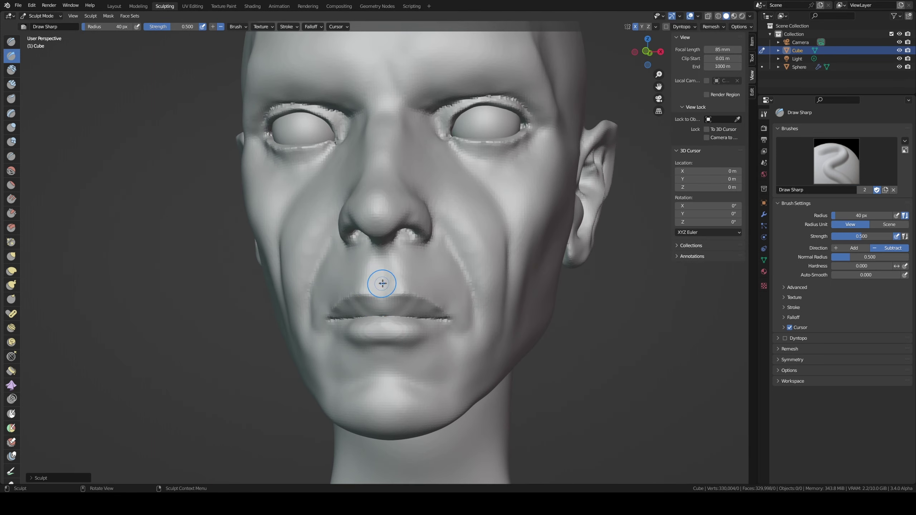
Step: Pull the upper lip into shape with a 37 px Grab brush, then enlarge it to 50 px
key("g")
key("f")
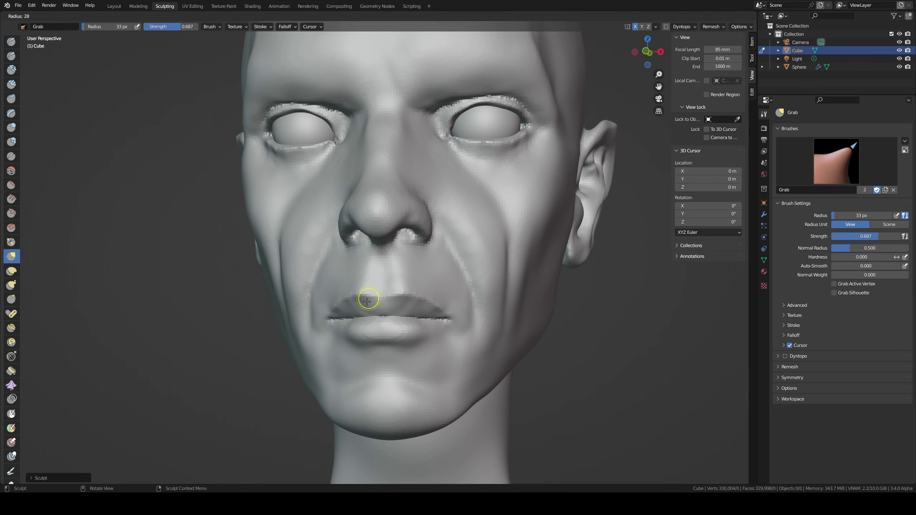
left_click(368, 298)
left_click_drag(368, 296, 371, 292)
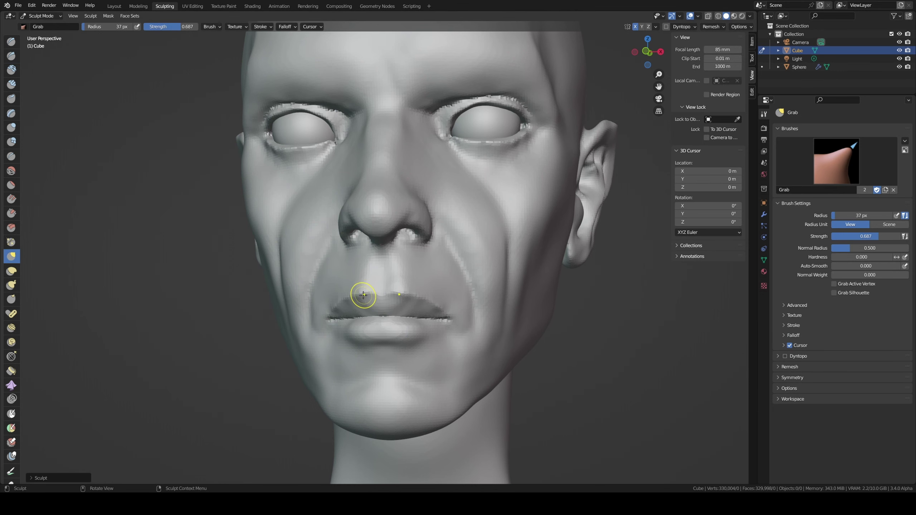
mouse_move(395, 276)
middle_mouse_down()
mouse_move(364, 276)
mouse_move(454, 324)
mouse_move(362, 301)
mouse_move(374, 287)
mouse_move(335, 303)
mouse_move(419, 199)
middle_mouse_up()
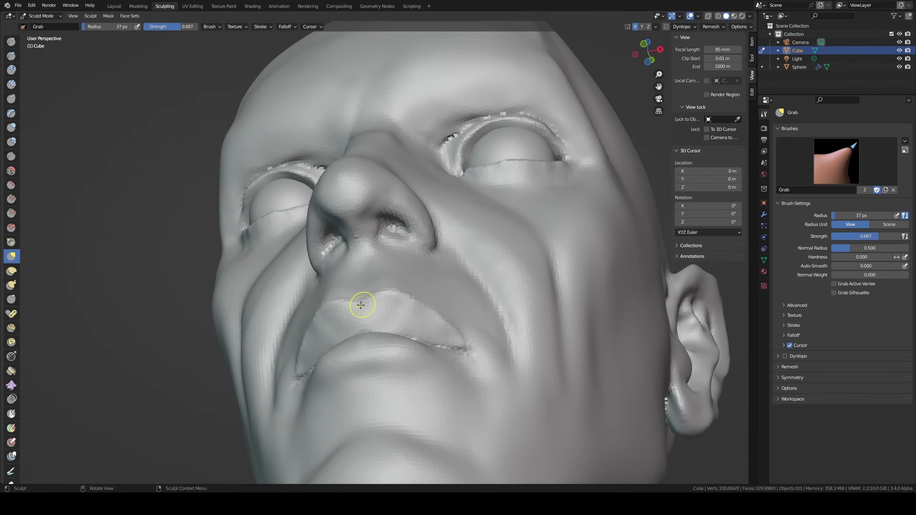
middle_click_drag(369, 303, 337, 302)
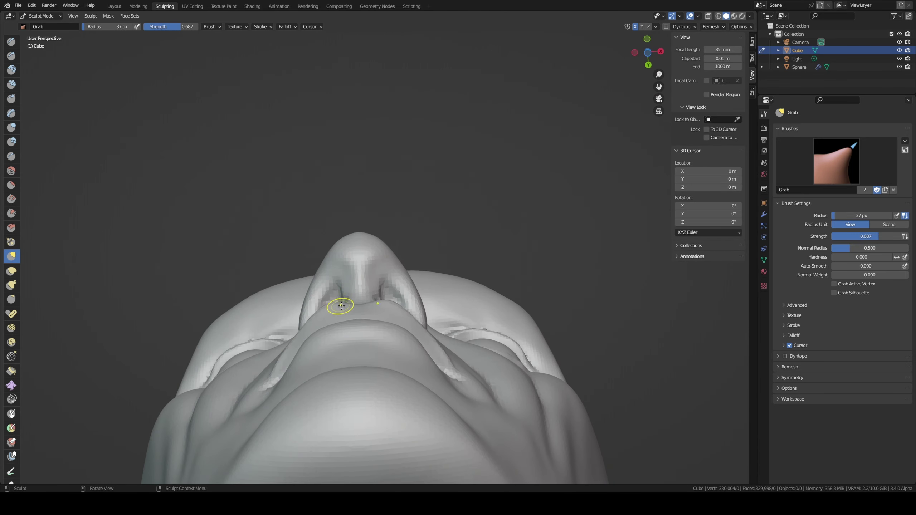
key("f")
left_click(346, 307)
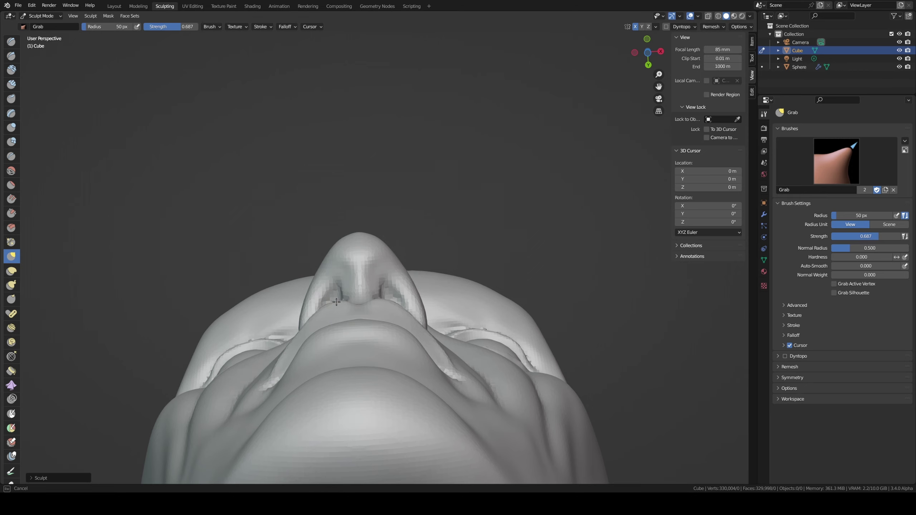
middle_click_drag(335, 303, 336, 282)
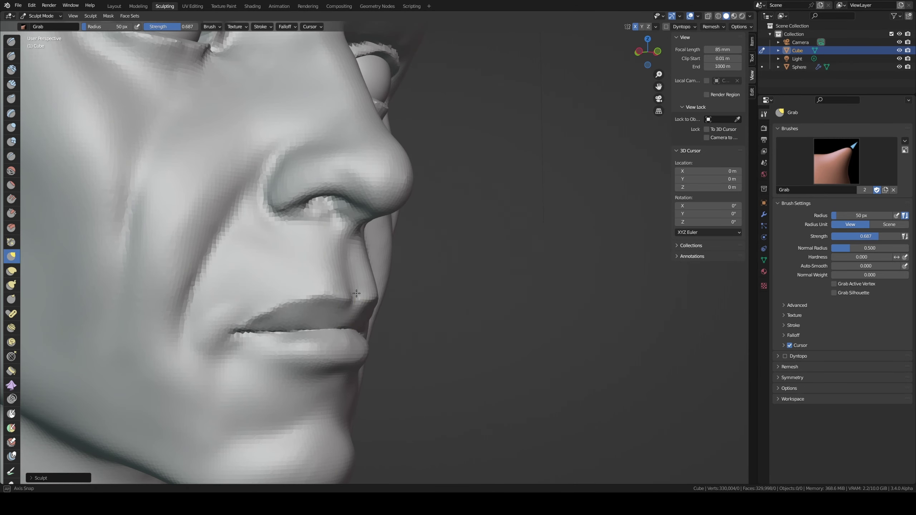
middle_click_drag(356, 293, 296, 301)
Step: Carve the philtrum groove with Draw Sharp and enlarge the brush to 74 px
key("shift+x")
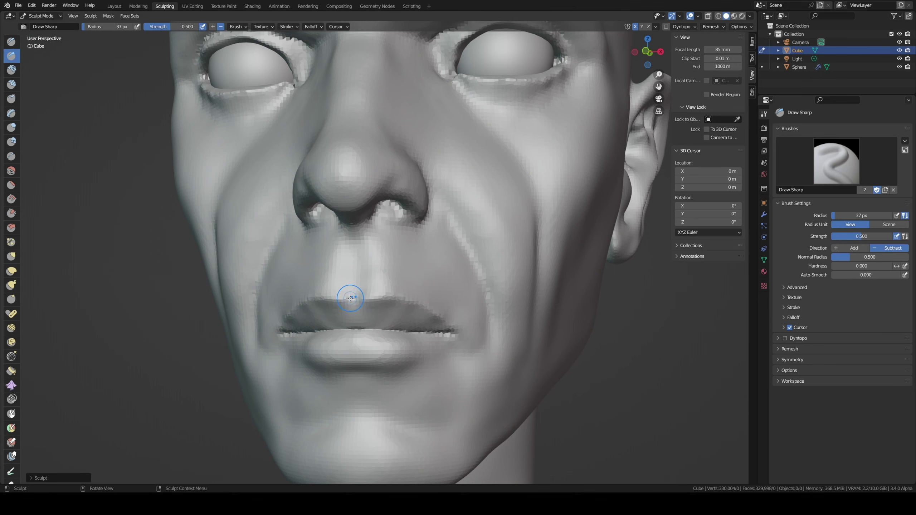
left_click_drag(354, 305, 357, 255)
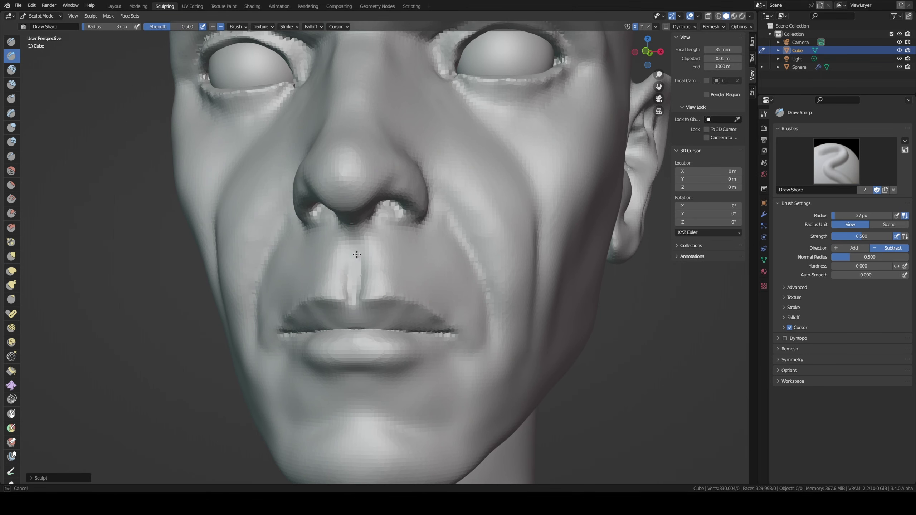
mouse_move(365, 284)
middle_mouse_down()
mouse_move(338, 253)
mouse_move(418, 286)
mouse_move(427, 264)
middle_mouse_up()
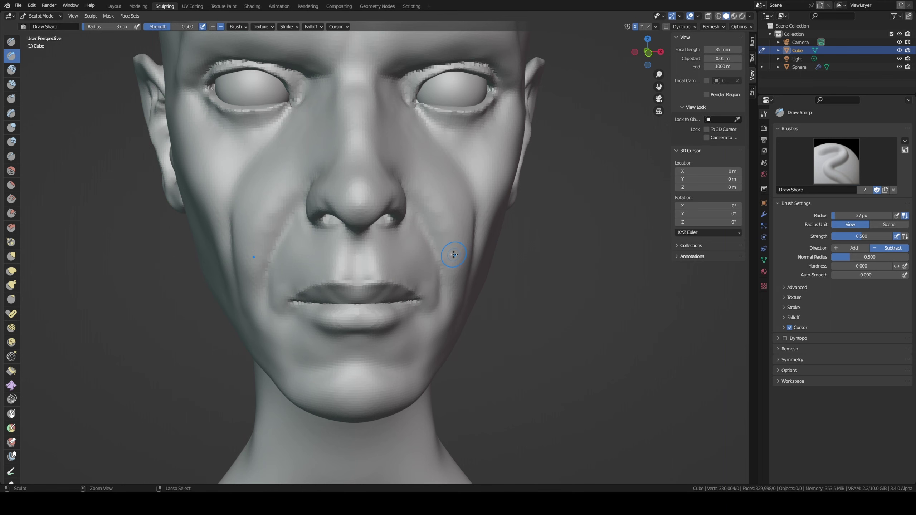
mouse_move(450, 255)
middle_mouse_down()
mouse_move(333, 250)
mouse_move(419, 282)
mouse_move(445, 280)
mouse_move(368, 270)
mouse_move(382, 311)
mouse_move(459, 294)
middle_mouse_up()
left_click(466, 295)
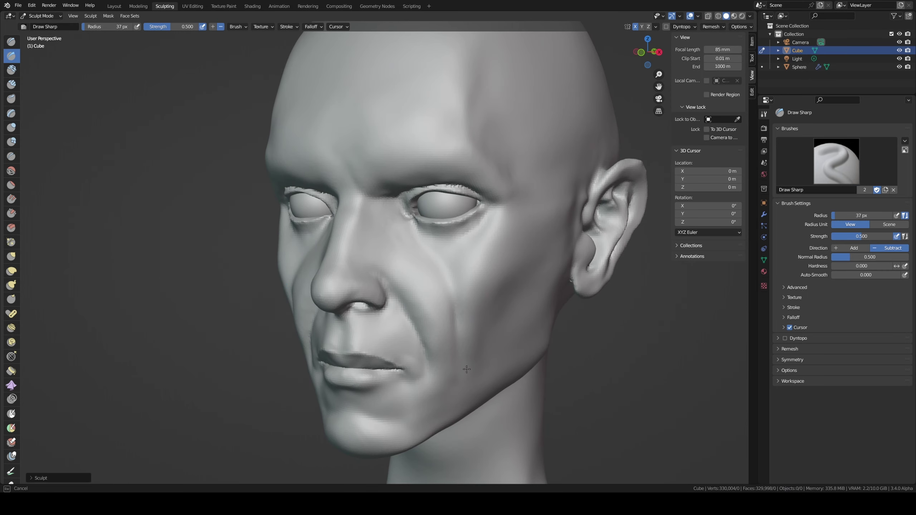
key("f")
left_click(439, 363)
Step: Stroke the chin, then carve a crease along the right upper eyelid with the Crease brush
left_click_drag(354, 412, 394, 400, "shift")
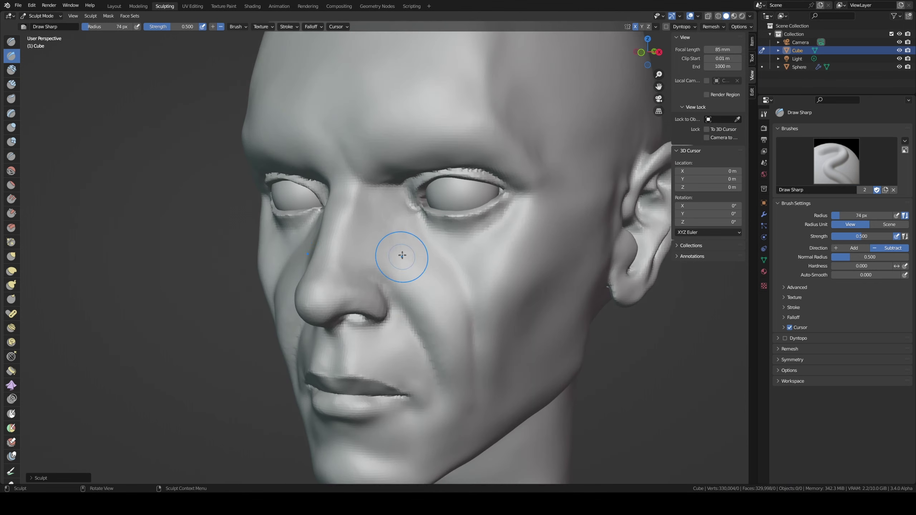
middle_click_drag(403, 254, 446, 225, "ctrl")
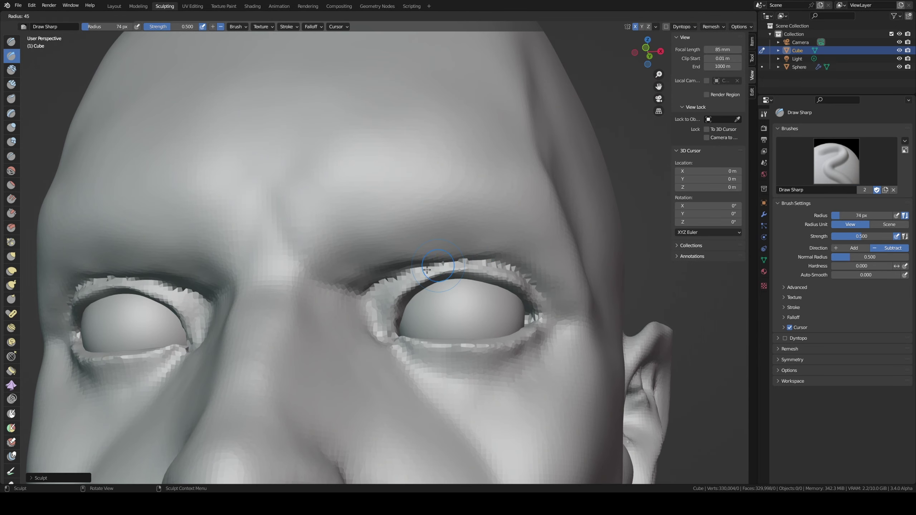
key("shift+c")
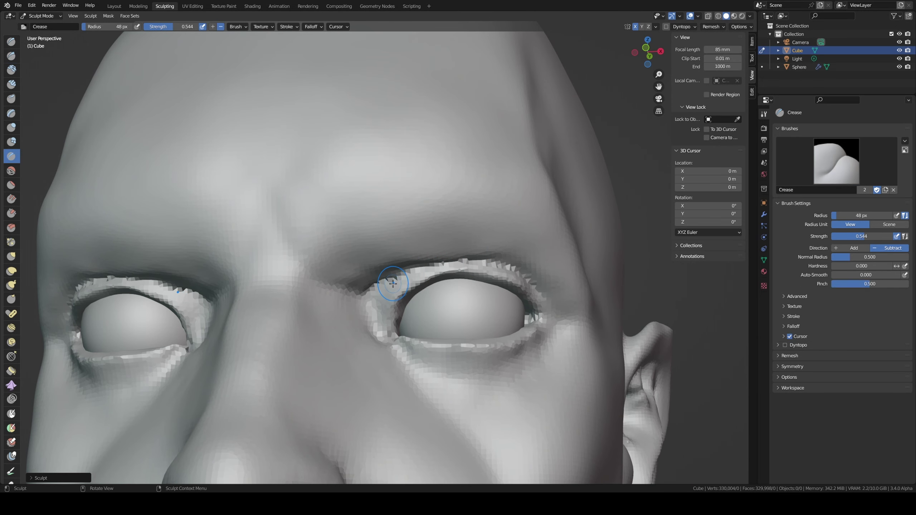
mouse_move(389, 284)
left_mouse_down()
mouse_move(469, 258)
mouse_move(511, 268)
mouse_move(531, 285)
left_mouse_up()
key("f")
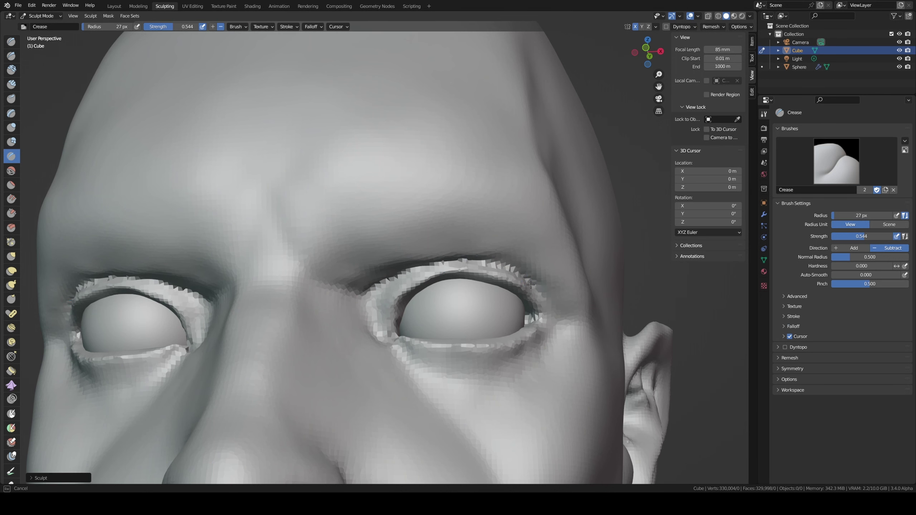
Step: Sharpen the right eye's outer corner with the Draw Sharp brush at 56 px
middle_click_drag(544, 295, 556, 294)
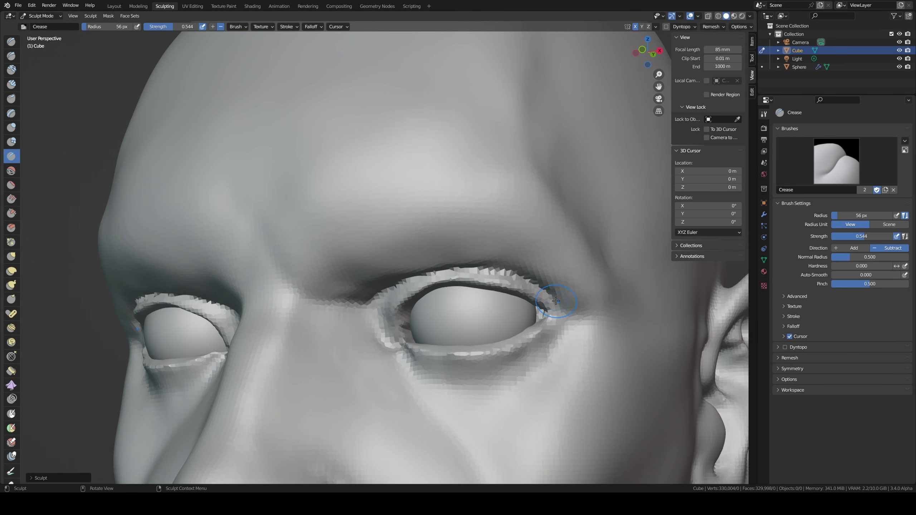
key("f")
left_click(557, 303)
key("shift+space")
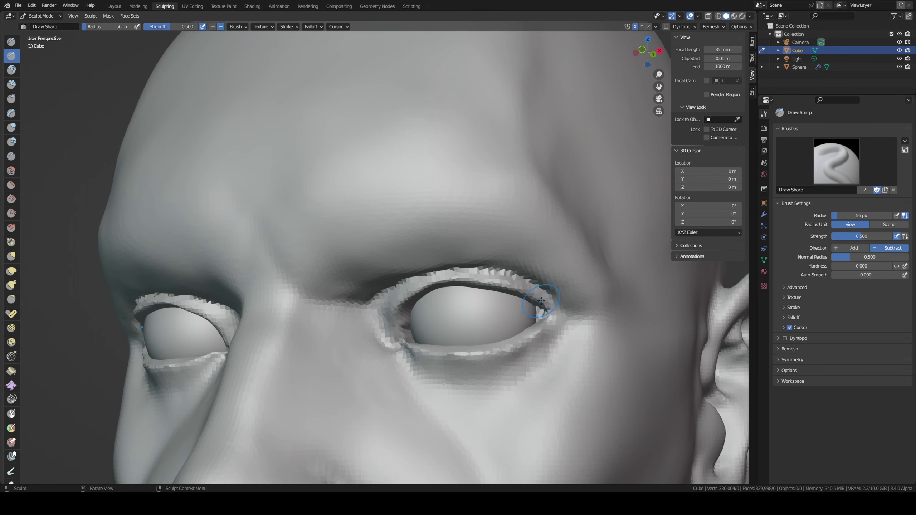
left_click_drag(558, 306, 558, 301)
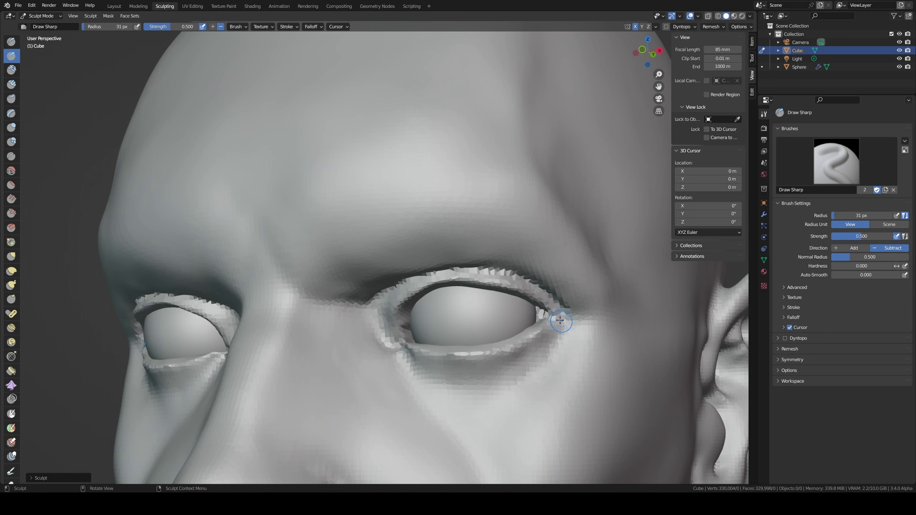
Step: Orbit and zoom around the head to review the eyelids from the front and above
middle_click_drag(536, 299, 491, 300)
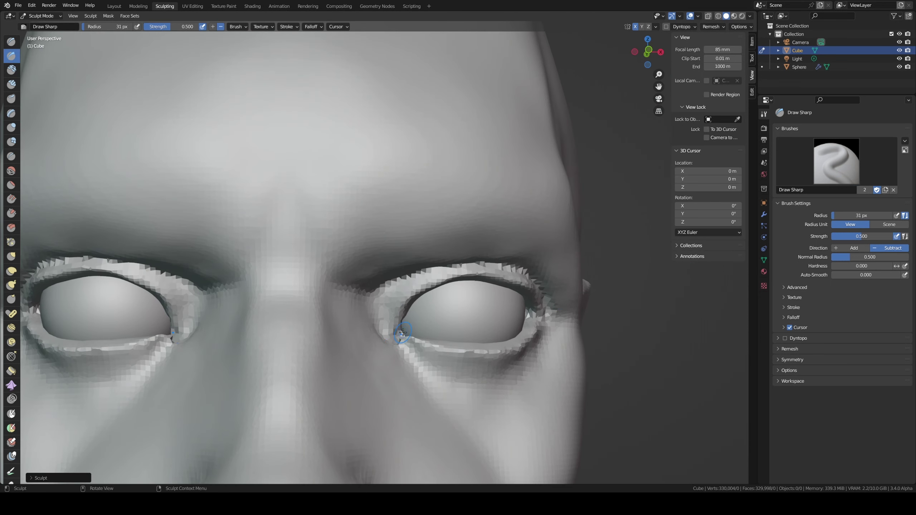
mouse_move(377, 297)
middle_mouse_down()
mouse_move(416, 361)
mouse_move(444, 249)
middle_mouse_up()
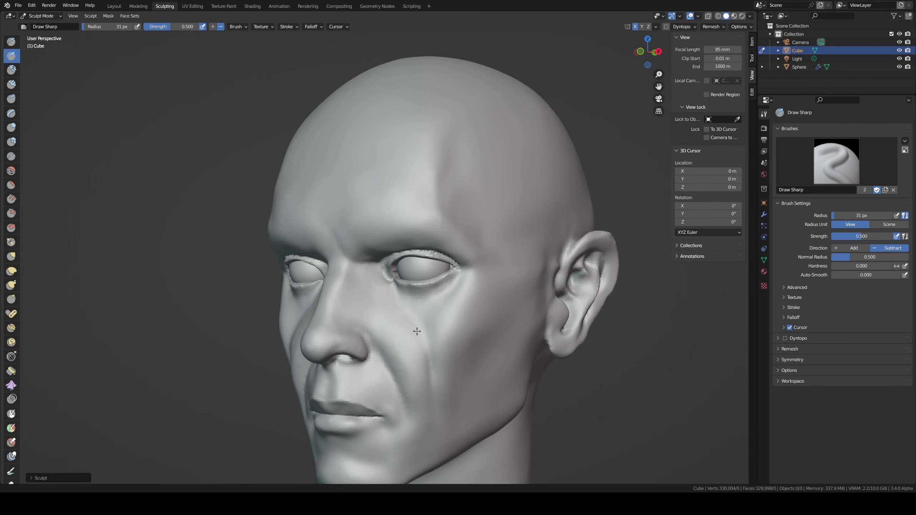
scroll(445, 248, "up", 3)
scroll(445, 247, "up", 3)
scroll(445, 247, "down", 3)
scroll(409, 352, "down", 3)
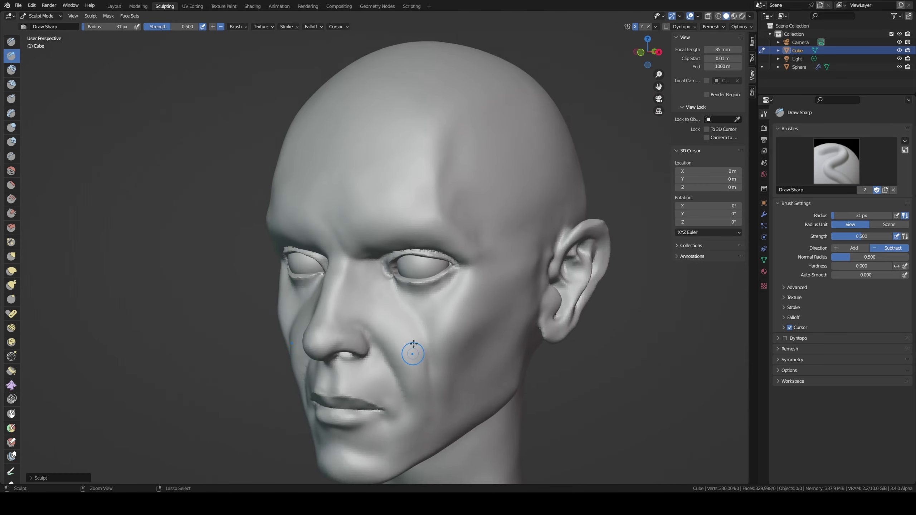
scroll(409, 352, "down", 2)
mouse_move(409, 352)
middle_mouse_down()
mouse_move(442, 326)
mouse_move(423, 287)
middle_mouse_up()
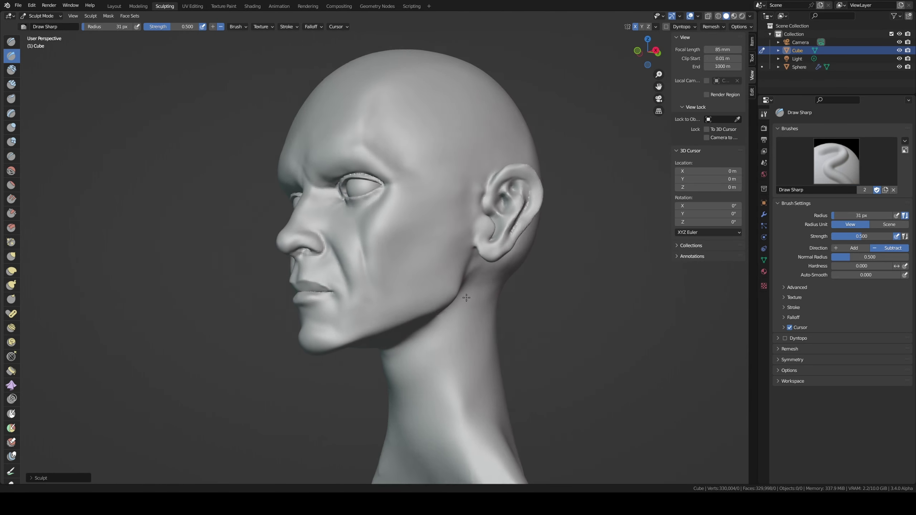
scroll(423, 286, "up", 3)
Step: Carve the ear's antihelix groove at 76 px, then deepen the ear hollow at 41 px
scroll(423, 287, "up", 2)
key("f")
left_click(451, 287)
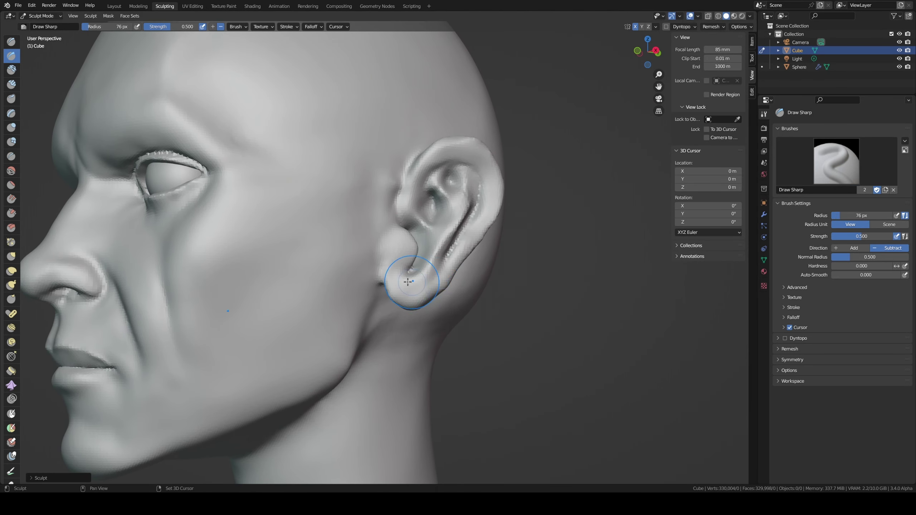
left_click_drag(440, 250, 465, 176)
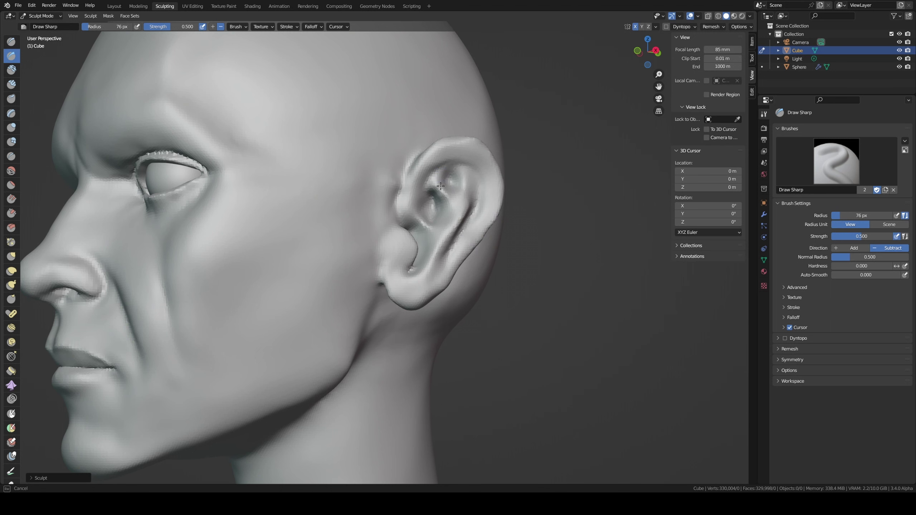
key("f")
left_click(419, 223)
key("f")
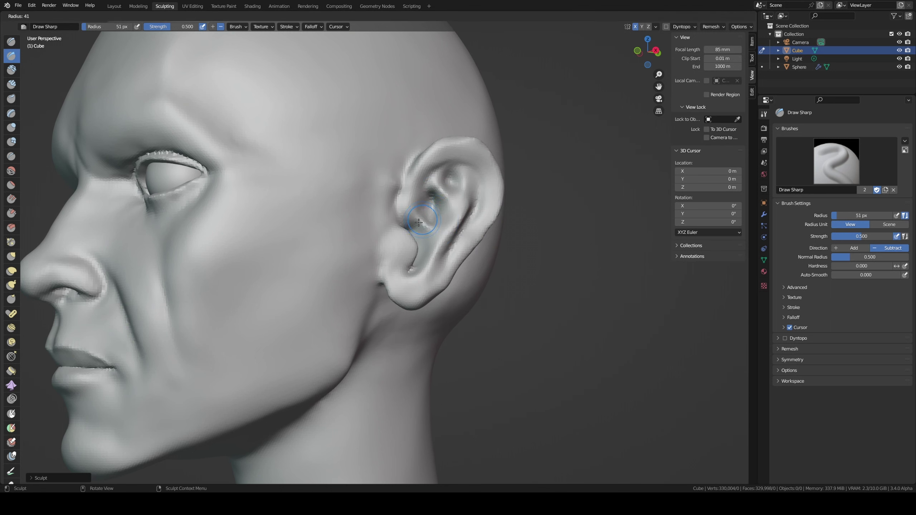
left_click(418, 222)
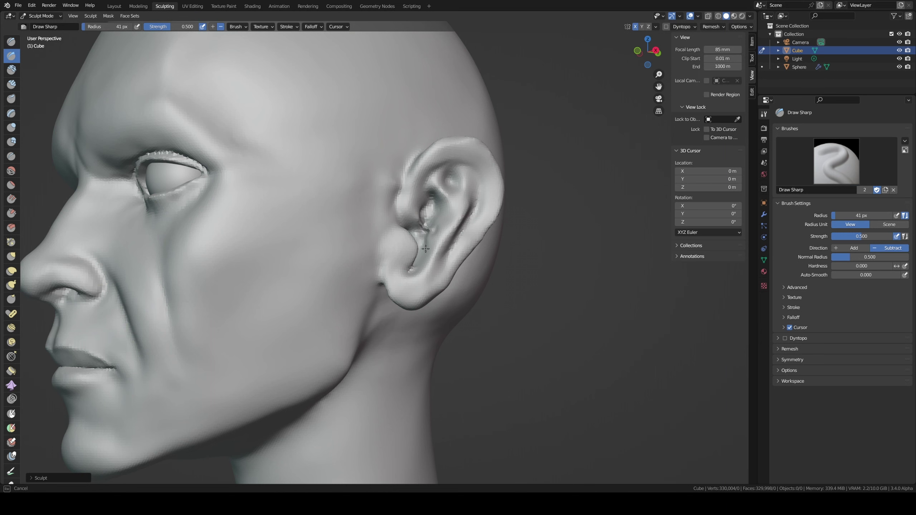
left_click_drag(426, 249, 427, 240)
Step: Build up clay inside the ear with the Clay Strips brush
middle_click_drag(427, 221, 421, 232)
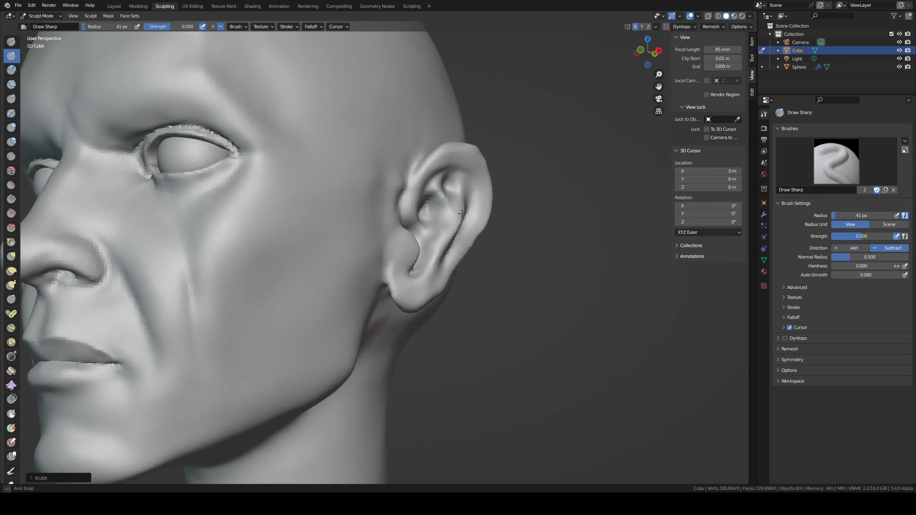
middle_click_drag(419, 224, 446, 224)
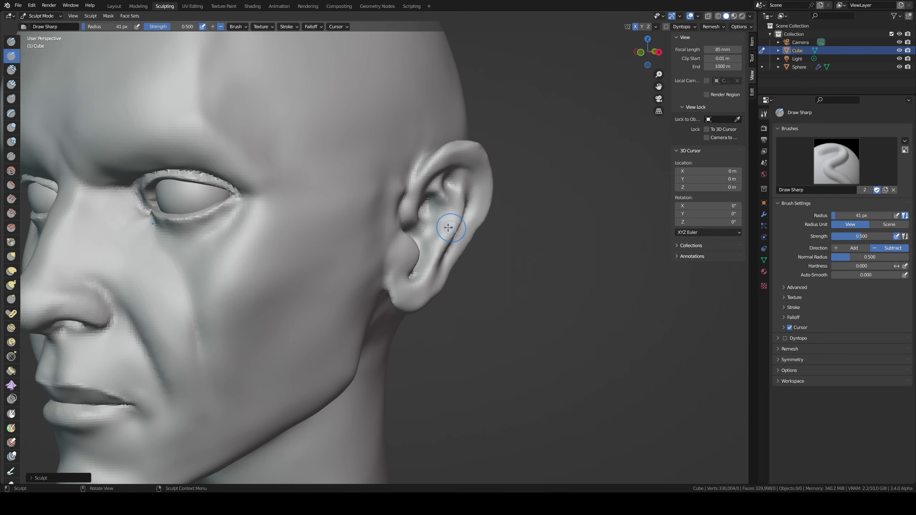
key("c")
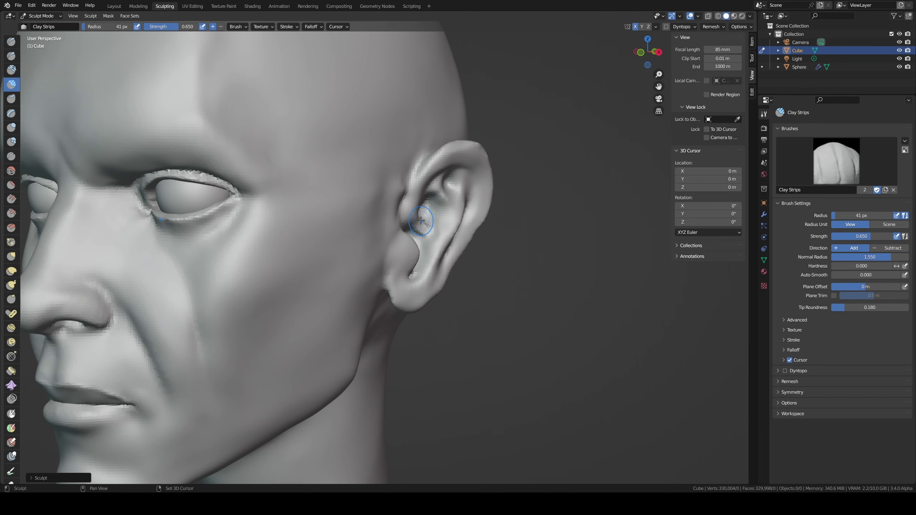
middle_click_drag(423, 224, 411, 217)
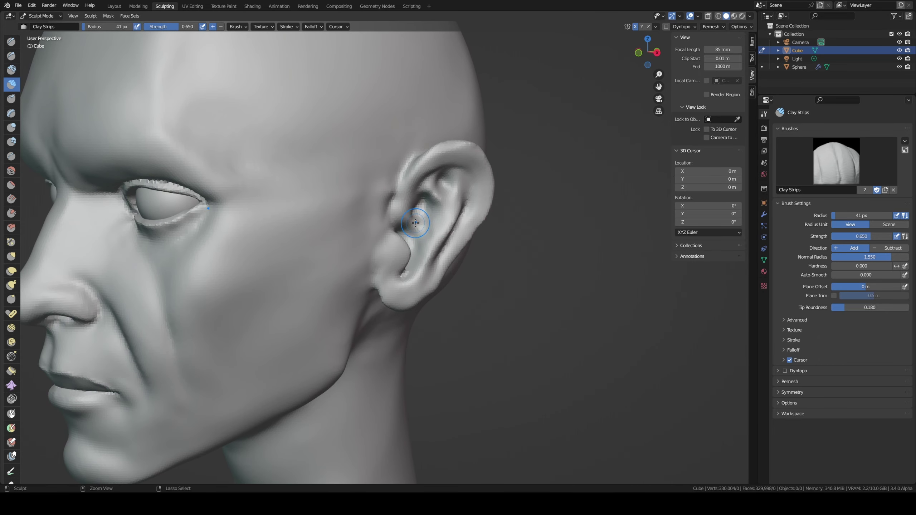
left_click_drag(423, 221, 413, 226)
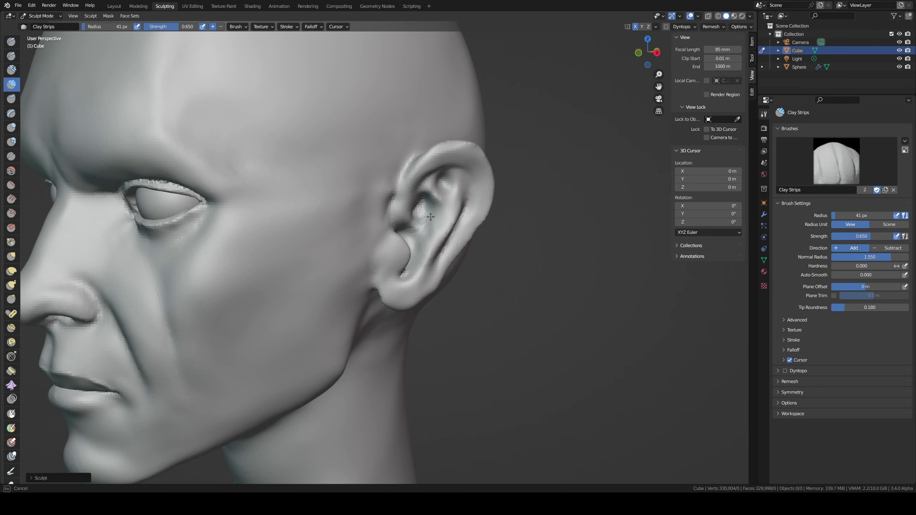
Step: Activate the Draw Sharp brush and orbit around the ear and face profile to inspect it
key("shift+space")
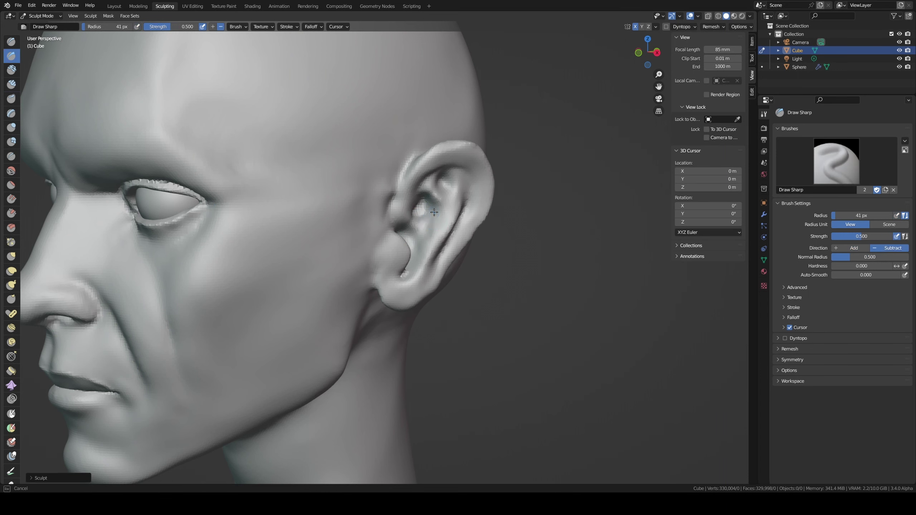
middle_click_drag(420, 244, 429, 221)
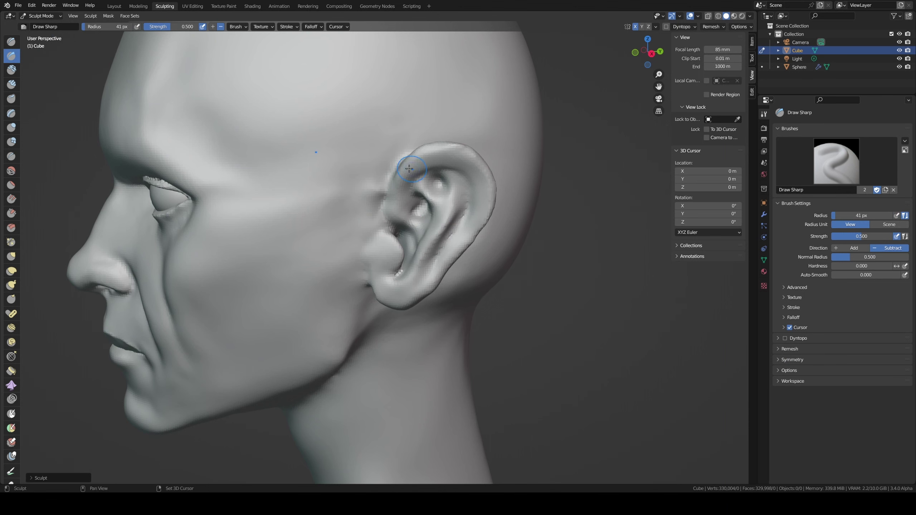
middle_click_drag(485, 207, 485, 185)
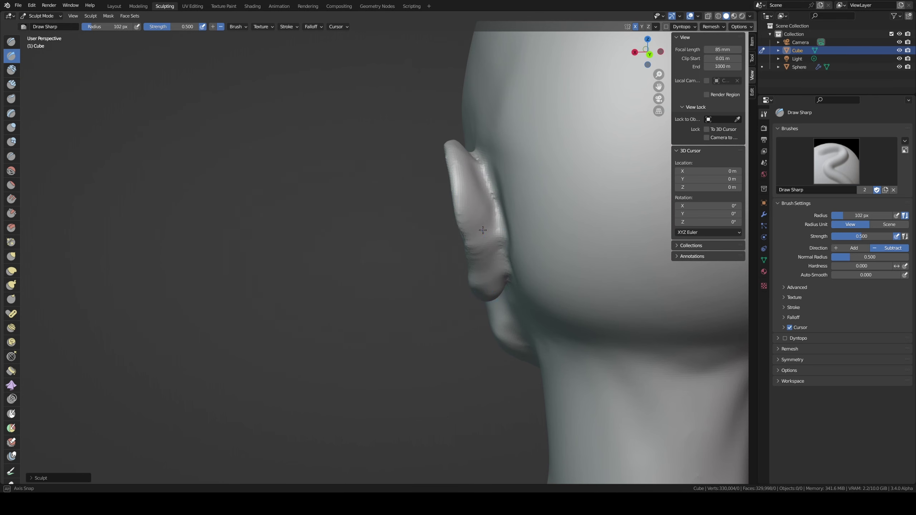
middle_click_drag(483, 230, 472, 228)
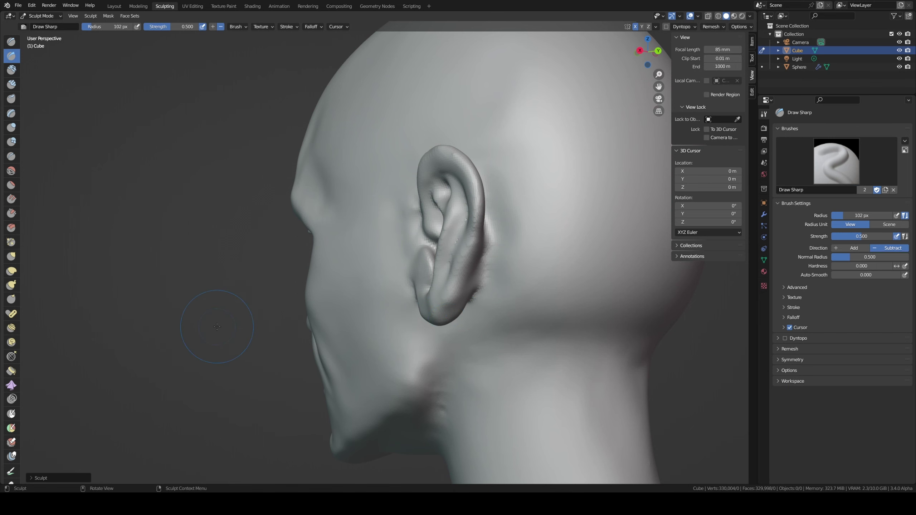
mouse_move(331, 293)
middle_mouse_down()
mouse_move(360, 277)
mouse_move(430, 293)
middle_mouse_up()
Step: Set Scrape/Peaks to 123 px, orbit to a frontal head view, and switch to the Grab brush
key("shift+space")
key("f")
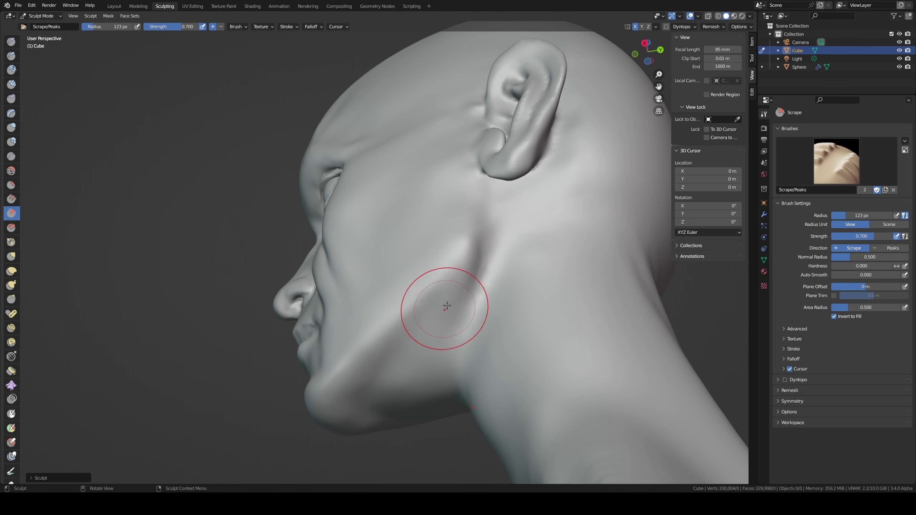
left_click(437, 313)
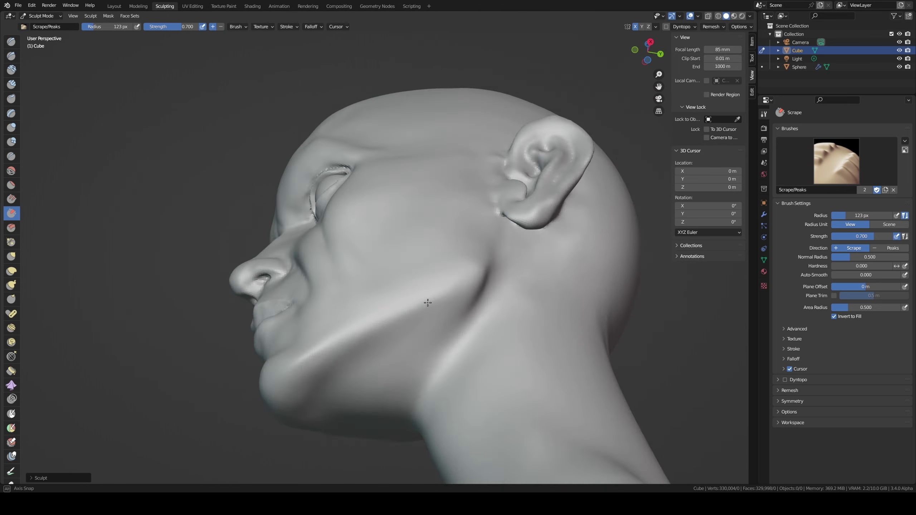
middle_click_drag(376, 381, 379, 338)
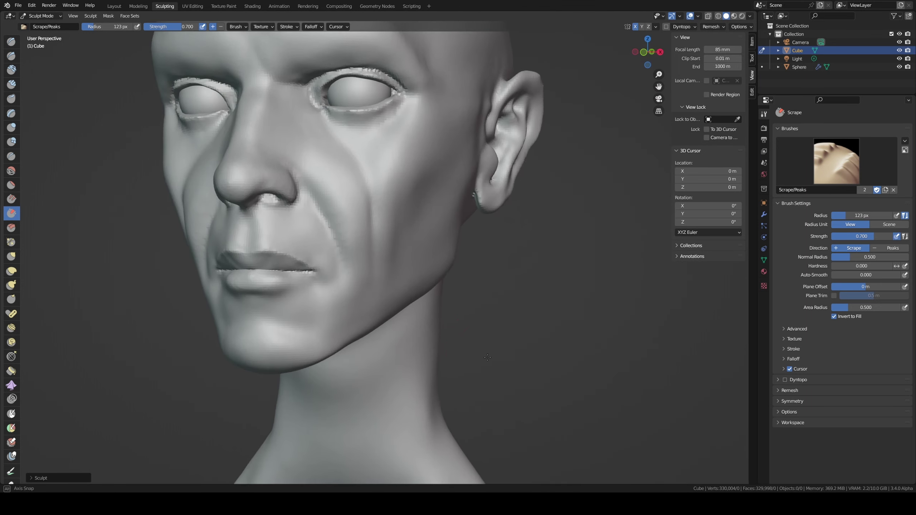
scroll(484, 306, "up", 3)
scroll(484, 305, "down", 3)
mouse_move(483, 305)
middle_mouse_down()
mouse_move(469, 306)
mouse_move(485, 305)
mouse_move(473, 165)
middle_mouse_up()
key("g")
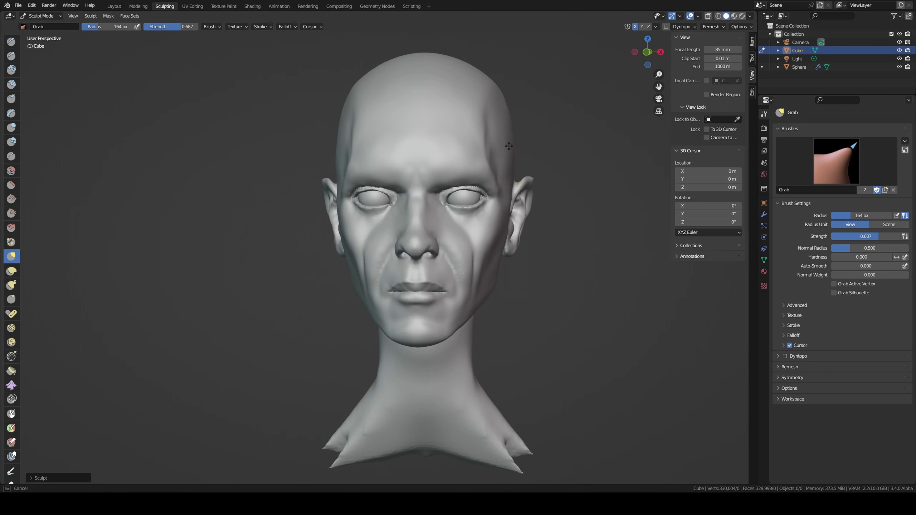
Step: Pull the top of the skull backward with the Grab brush at 315 px
key("f")
left_click(469, 90)
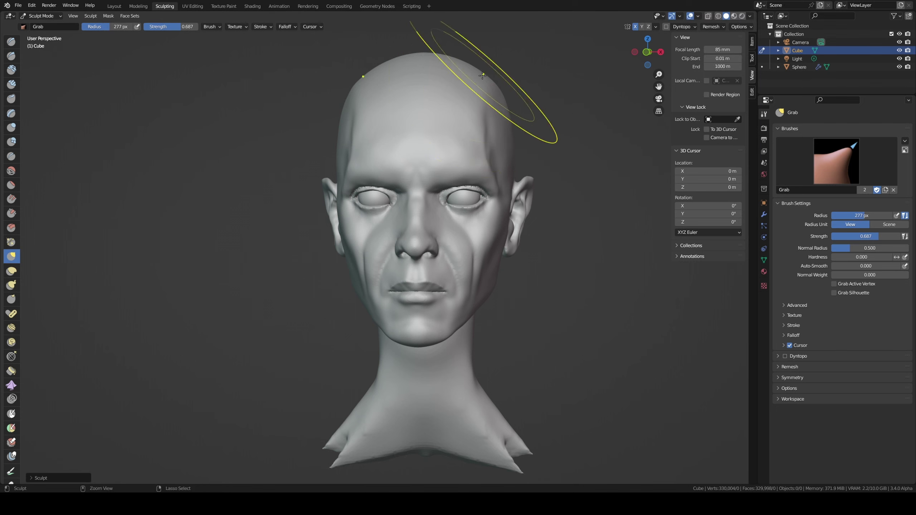
mouse_move(469, 90)
middle_mouse_down()
mouse_move(380, 156)
mouse_move(417, 151)
middle_mouse_up()
key("f")
key("Escape")
scroll(417, 150, "up", 5)
scroll(419, 143, "down", 2)
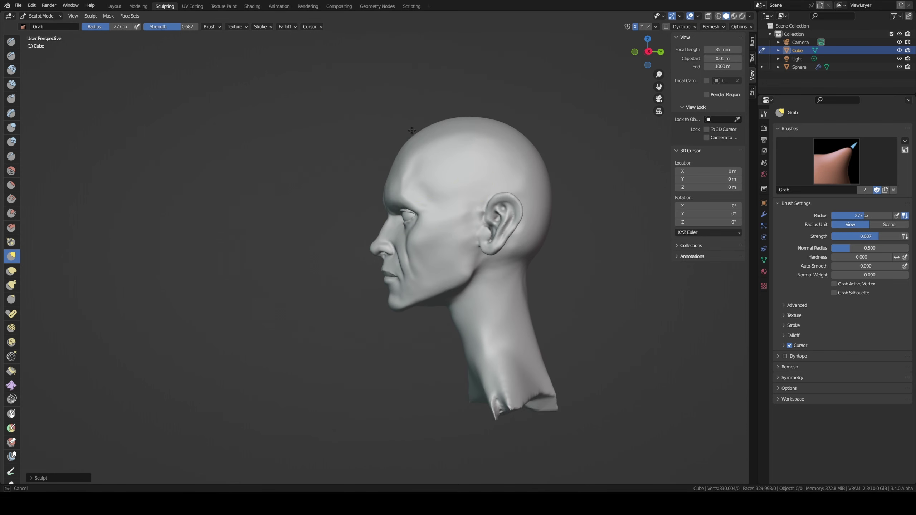
key("f")
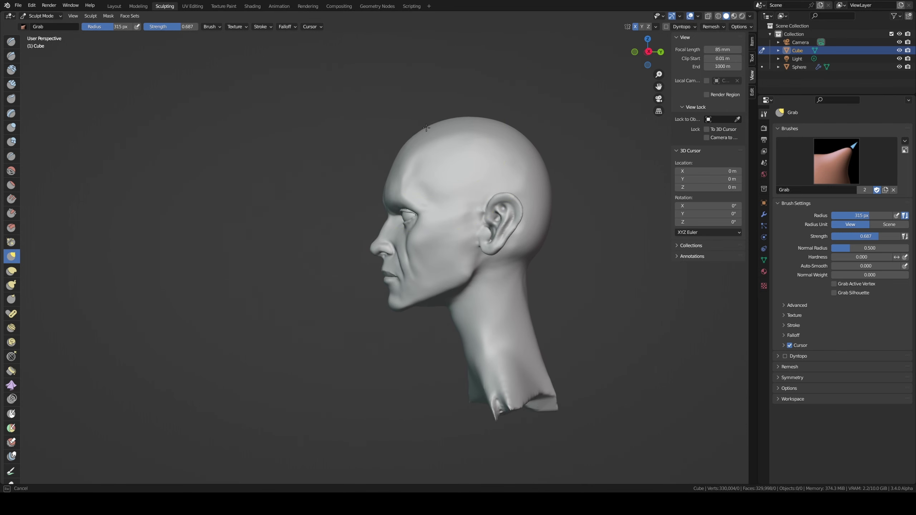
left_click(459, 116)
left_click_drag(459, 116, 469, 122)
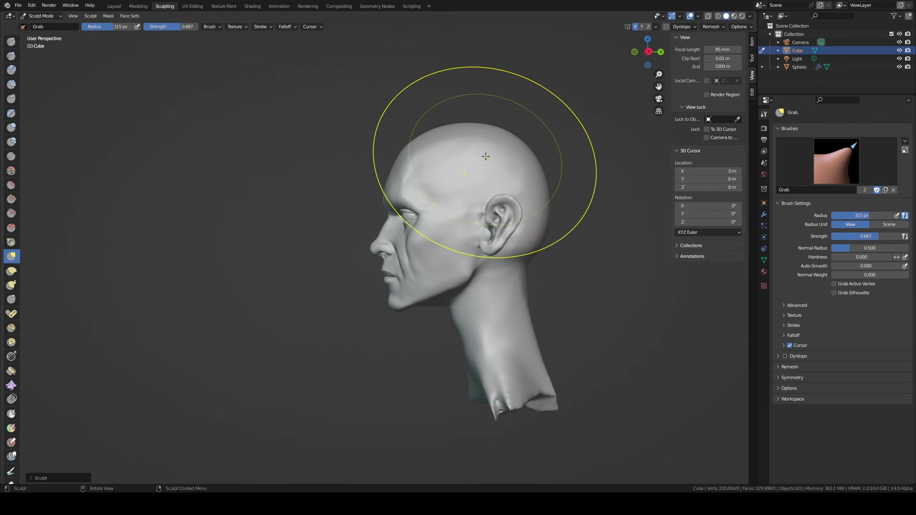
Step: Reshape the crown at 177 px, undo it, then pull the forehead slope at 141 px
key("f")
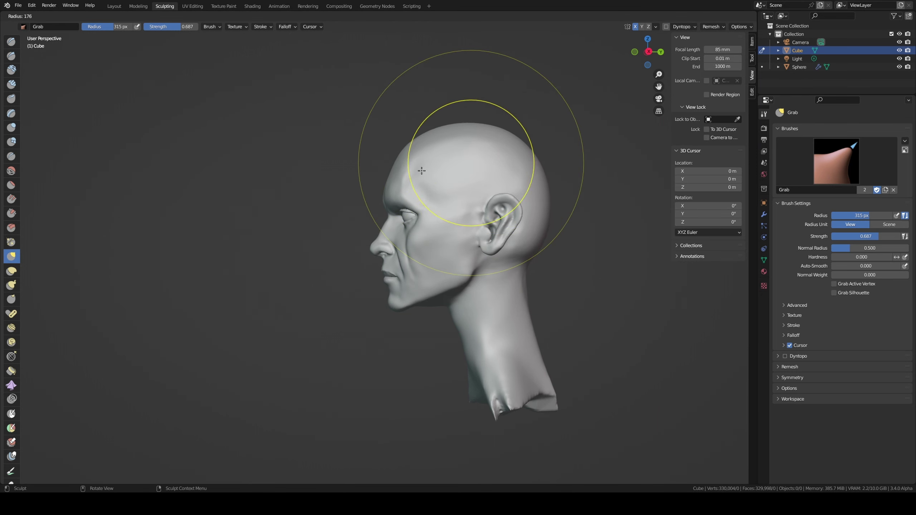
left_click(409, 145)
left_click_drag(411, 140, 419, 101)
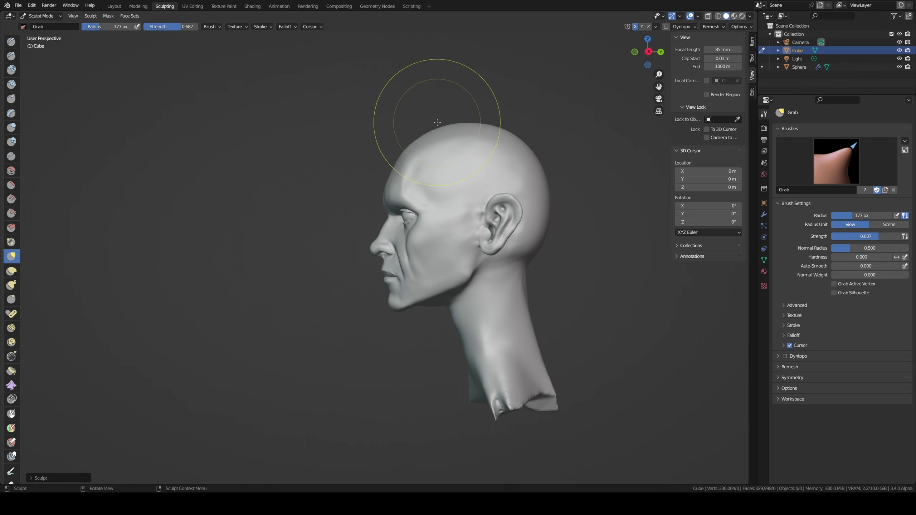
middle_click_drag(477, 129, 504, 131)
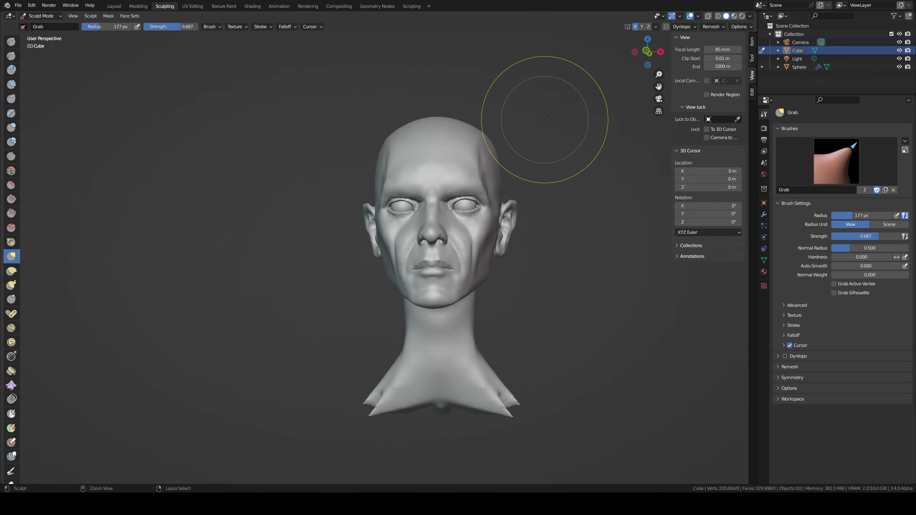
key("ctrl+z")
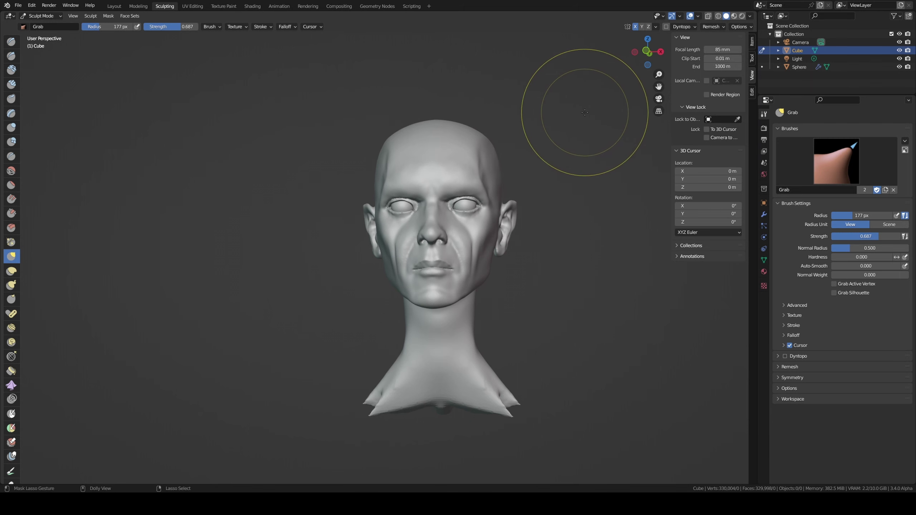
middle_click_drag(485, 125, 403, 138)
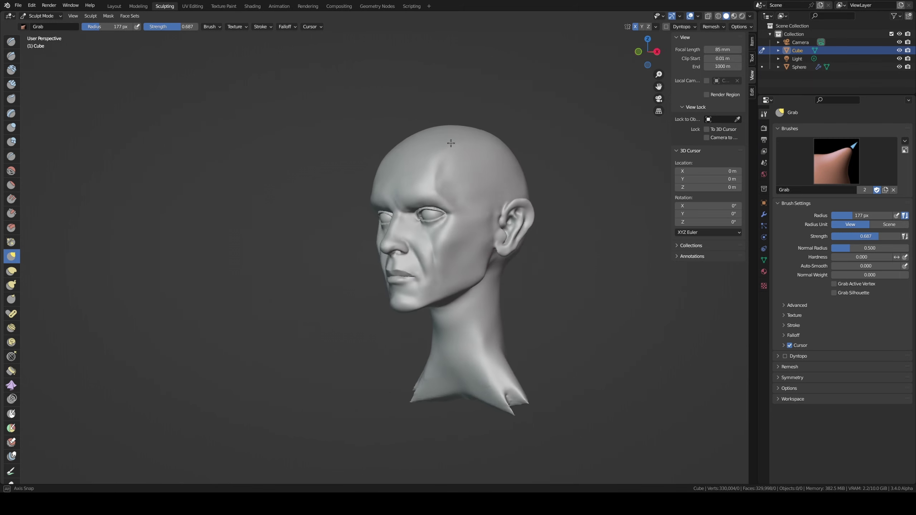
key("f")
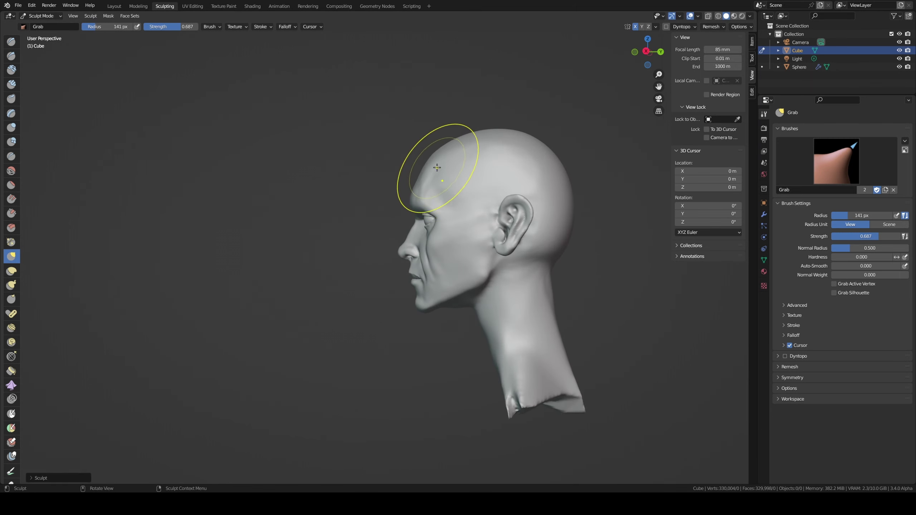
left_click_drag(440, 164, 455, 160)
middle_click_drag(481, 142, 509, 141)
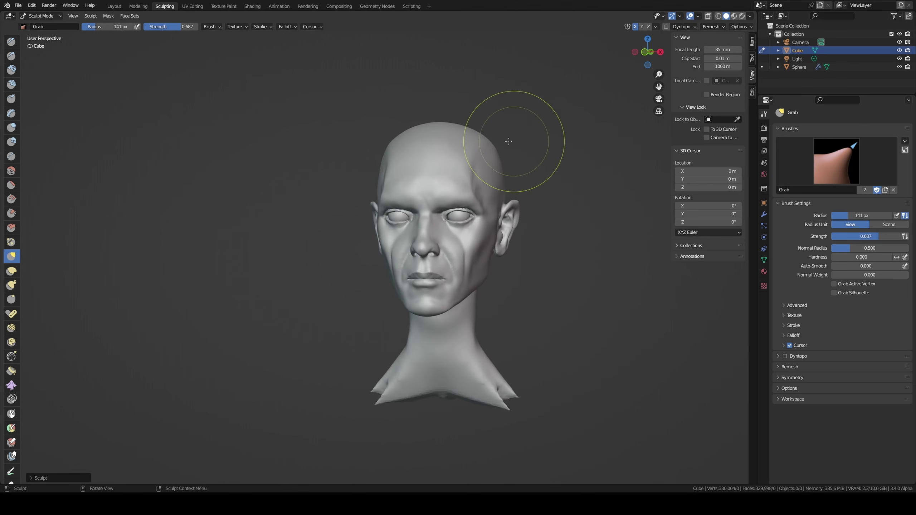
Step: Push the skull's right side outward at 224 px, then shape the right temple at 181 px
key("f")
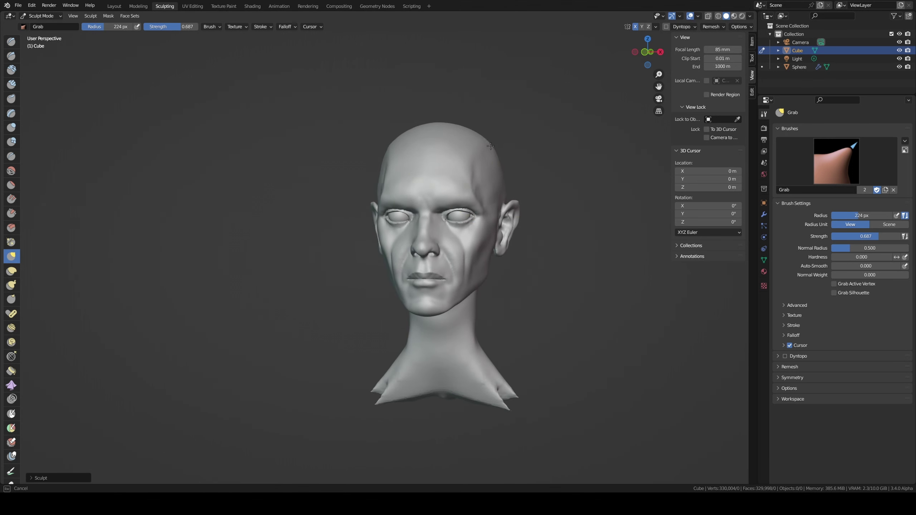
left_click(491, 146)
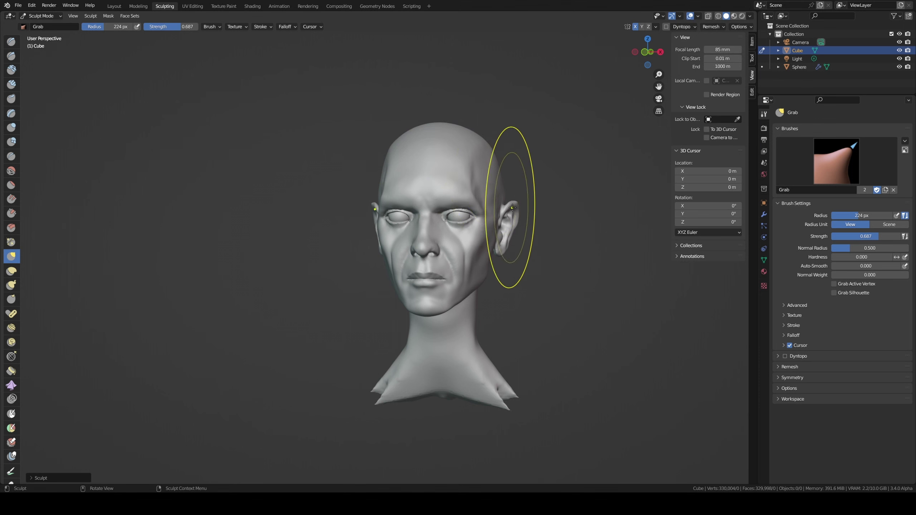
left_click_drag(512, 207, 509, 229)
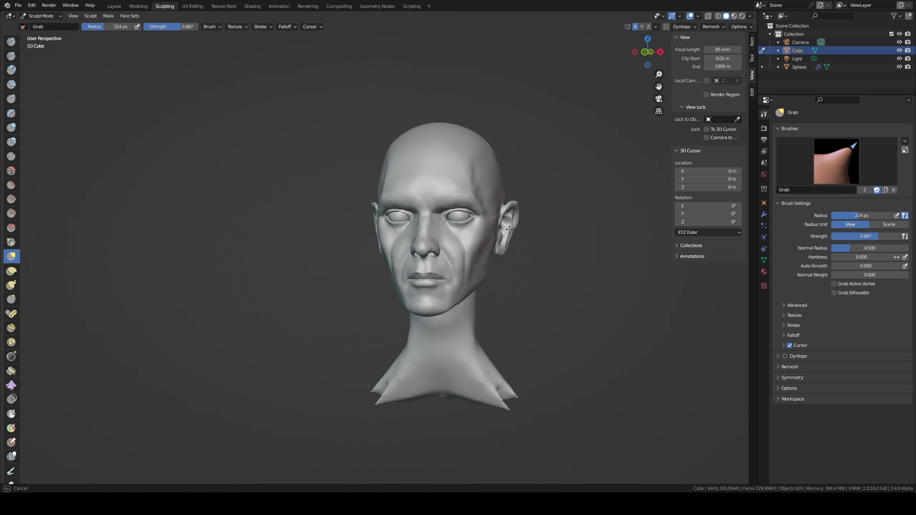
middle_click_drag(501, 215, 509, 215)
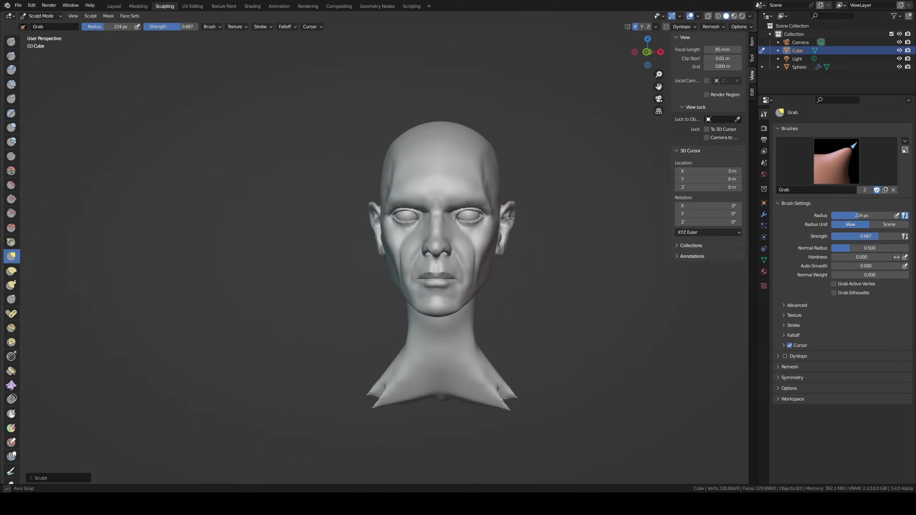
mouse_move(476, 109)
left_mouse_down()
mouse_move(492, 153)
mouse_move(475, 143)
mouse_move(480, 137)
left_mouse_up()
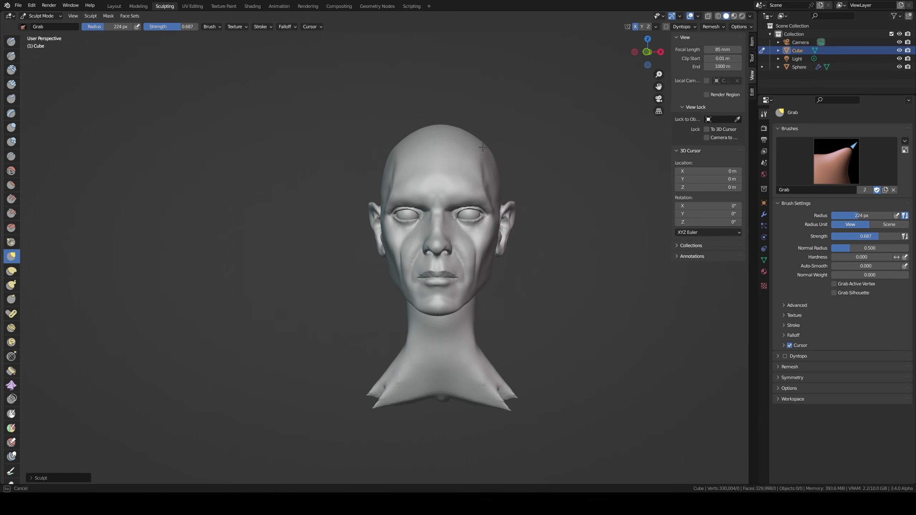
key("f")
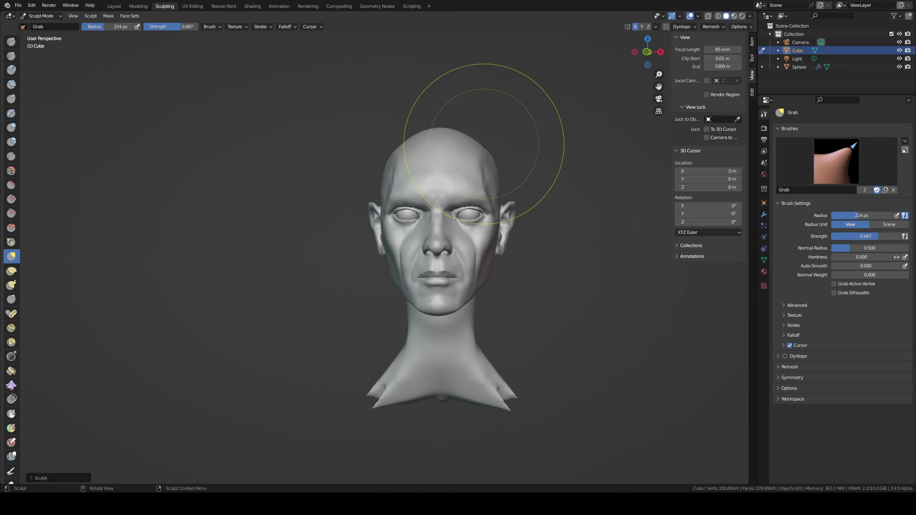
left_click(474, 146)
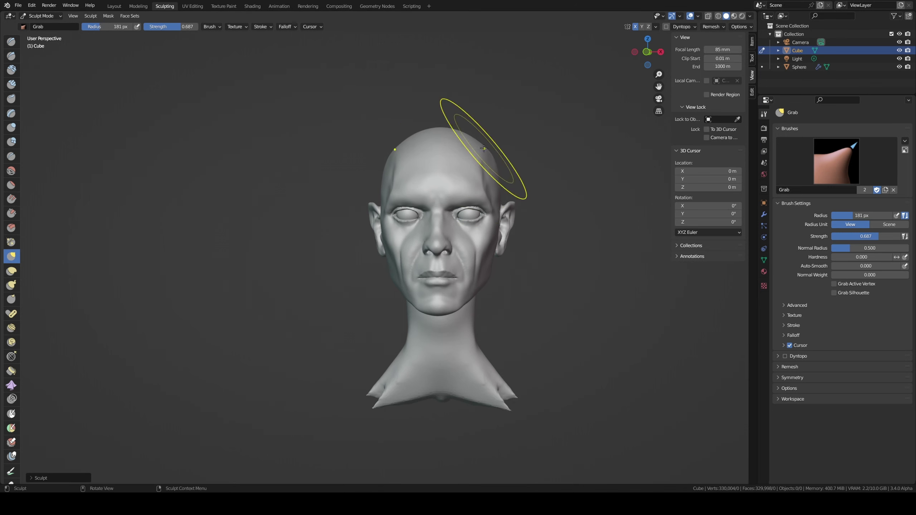
left_click_drag(505, 156, 497, 174)
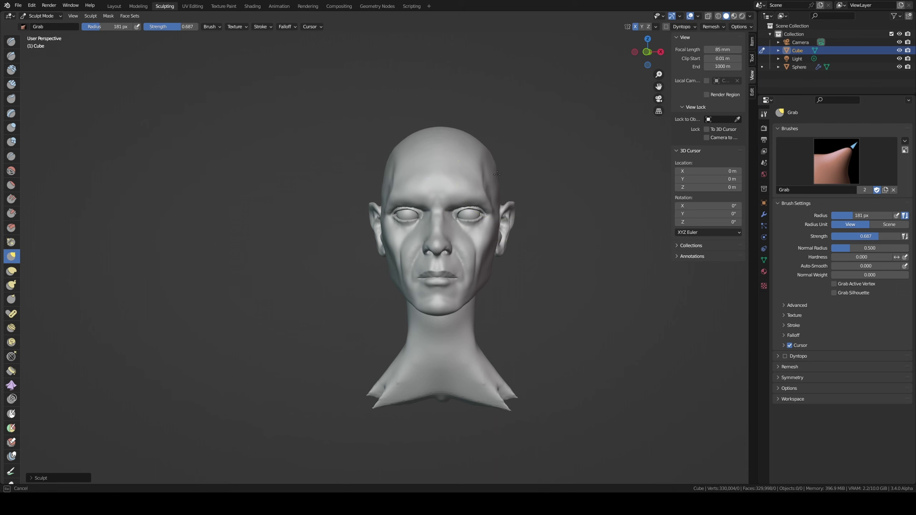
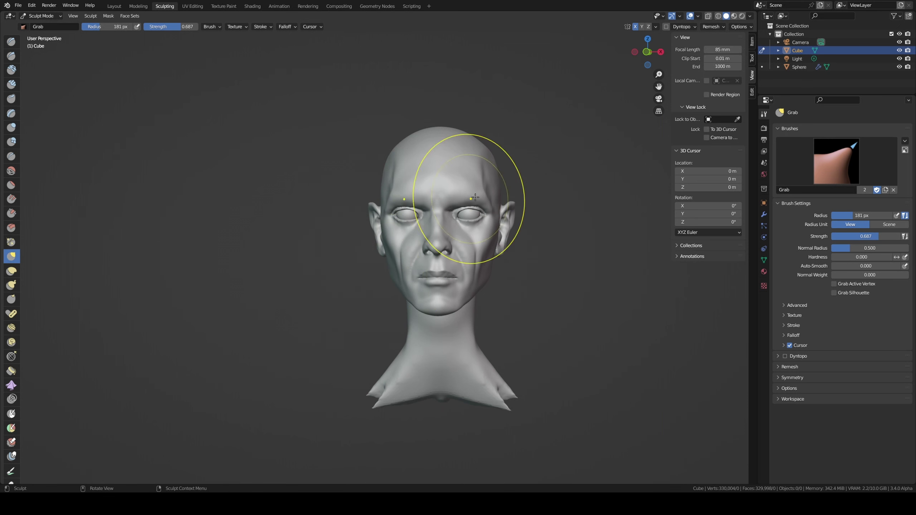
Step: Raise and round the top of the skull with the Grab brush
key("ctrl+z")
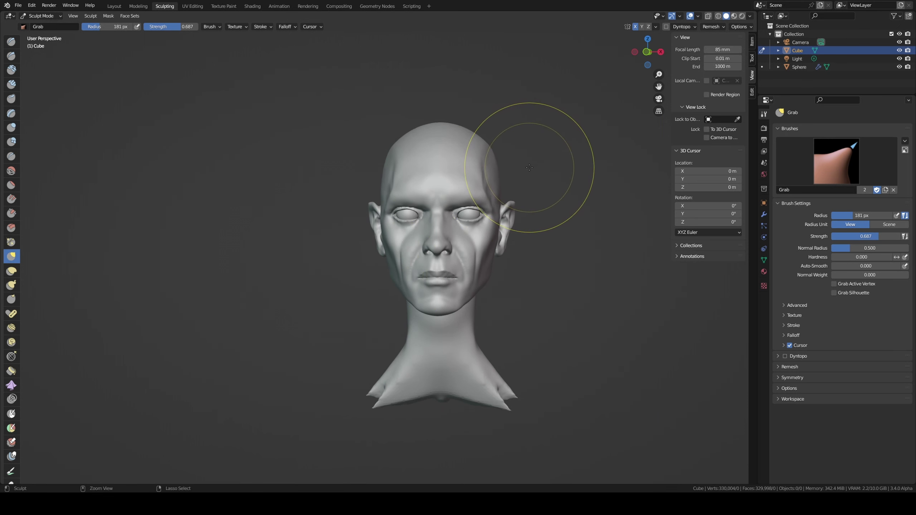
mouse_move(530, 167)
middle_mouse_down()
mouse_move(460, 177)
mouse_move(465, 165)
mouse_move(478, 185)
mouse_move(534, 184)
middle_mouse_up()
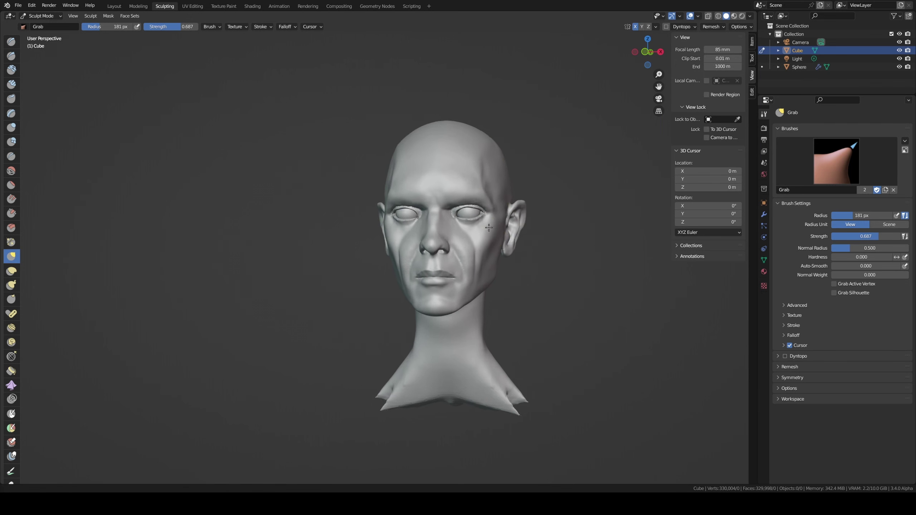
scroll(526, 228, "up", 2)
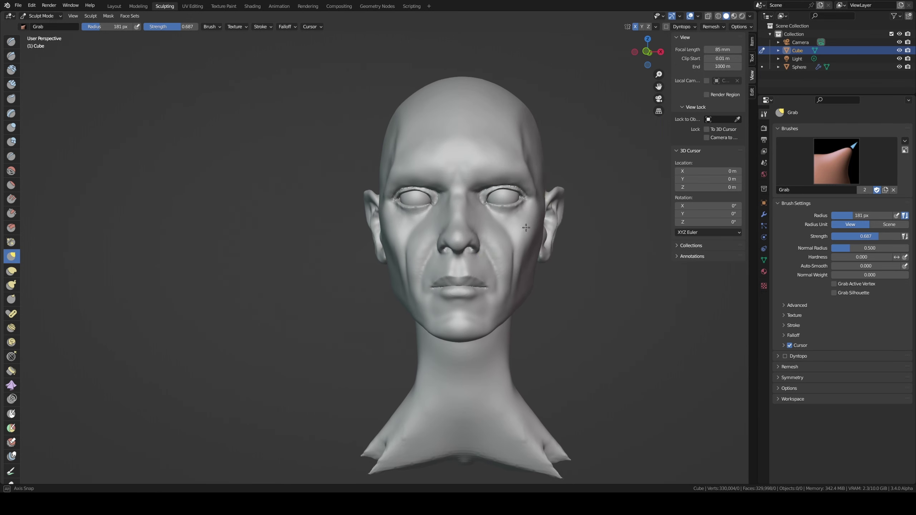
Step: In front orthographic view, shrink the Grab brush radius step by step to 101 px
key("KP_1")
scroll(523, 226, "up", 3)
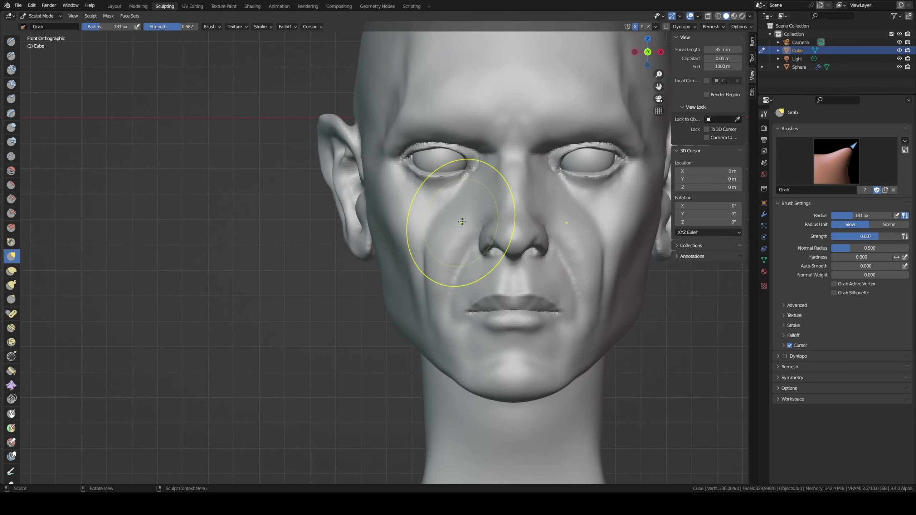
key("f")
left_click(521, 195)
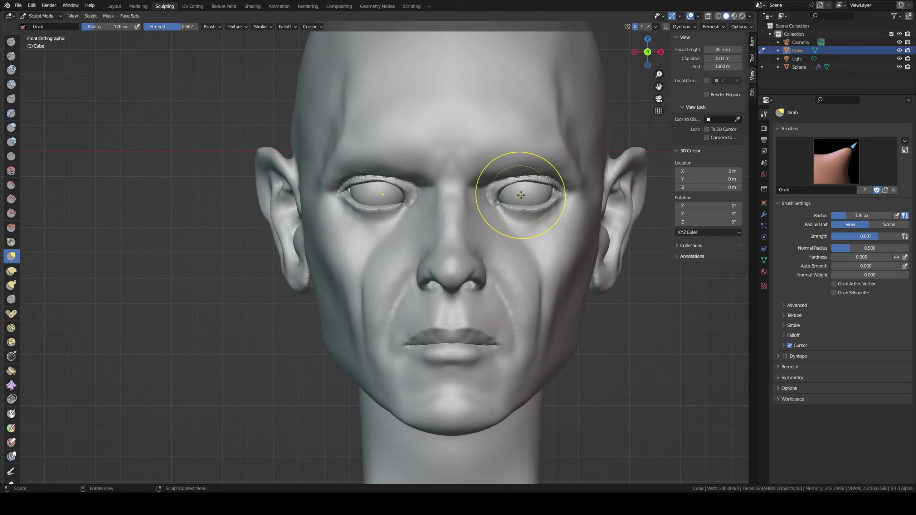
key("f")
left_click(522, 194)
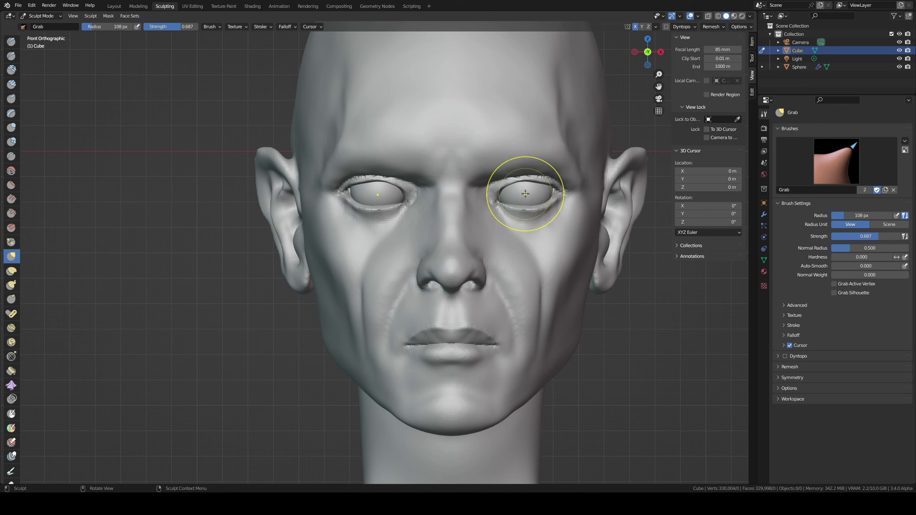
key("f")
left_click(524, 195)
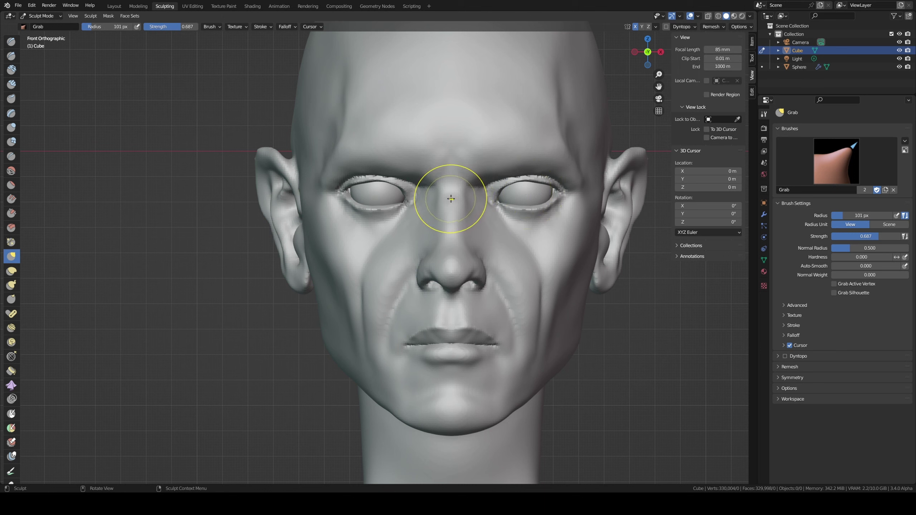
Step: Pull the temple area into shape, then switch sculpting to the eyeball object
scroll(581, 190, "down", 2)
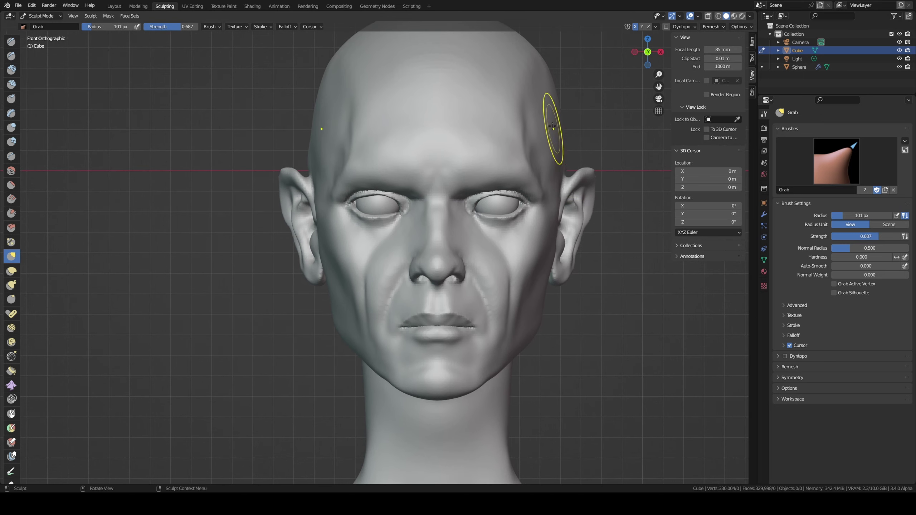
left_click_drag(469, 210, 469, 211)
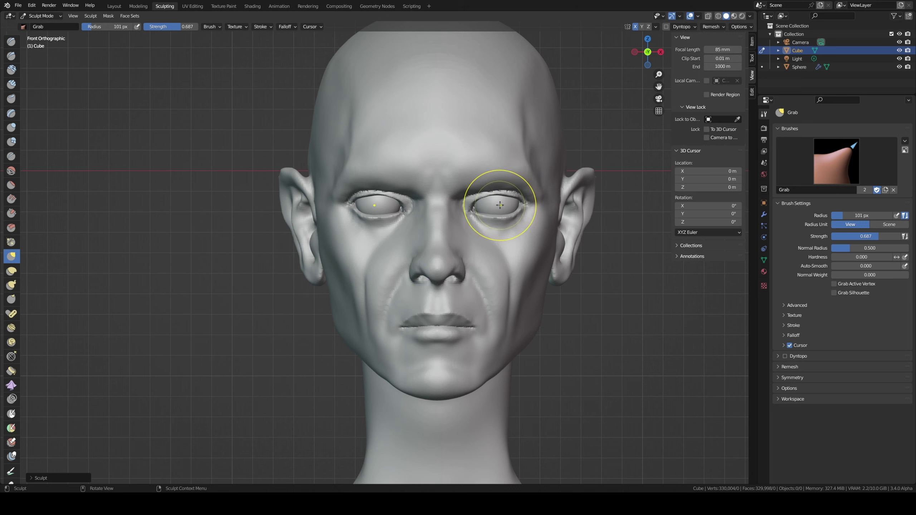
key("alt+q")
Step: Shift the eyeball mesh along the X axis in Edit Mode and return to Sculpt Mode
key("Tab")
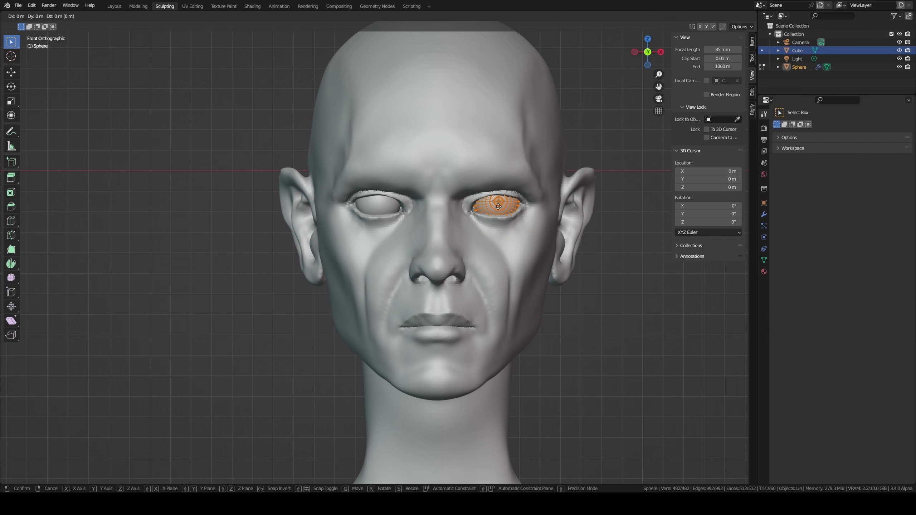
key("g")
key("x")
left_click(491, 209)
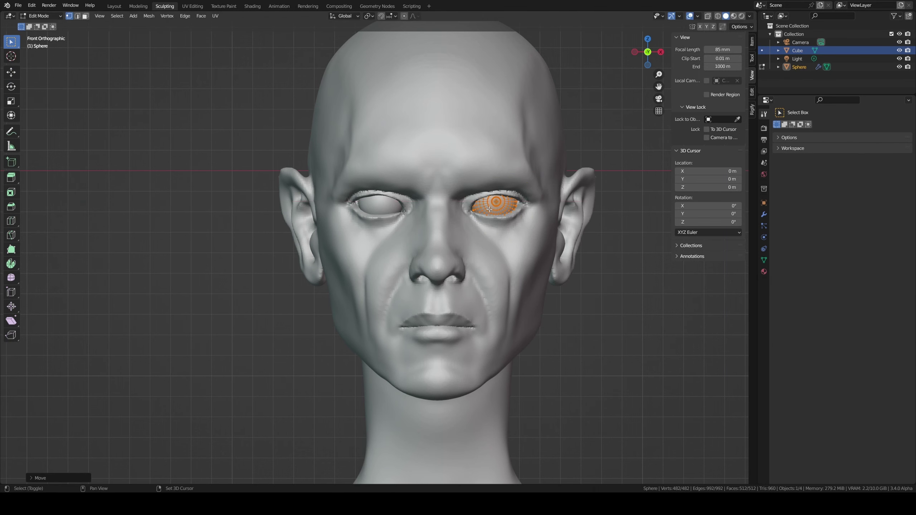
key("Tab")
mouse_move(507, 195)
middle_mouse_down()
mouse_move(532, 194)
mouse_move(530, 203)
middle_mouse_up()
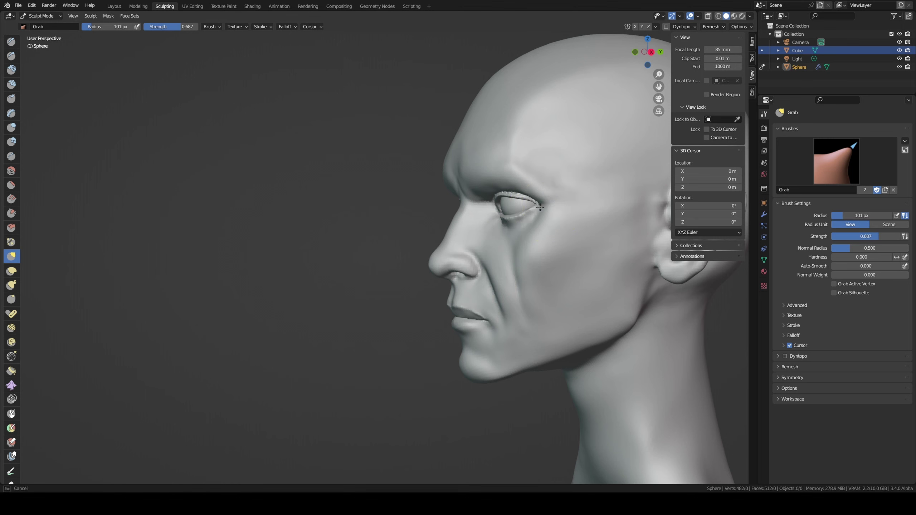
Step: Reshape the eyelid and outer eye corner with Grab strokes, ending on a frontal view
left_click_drag(540, 208, 547, 205)
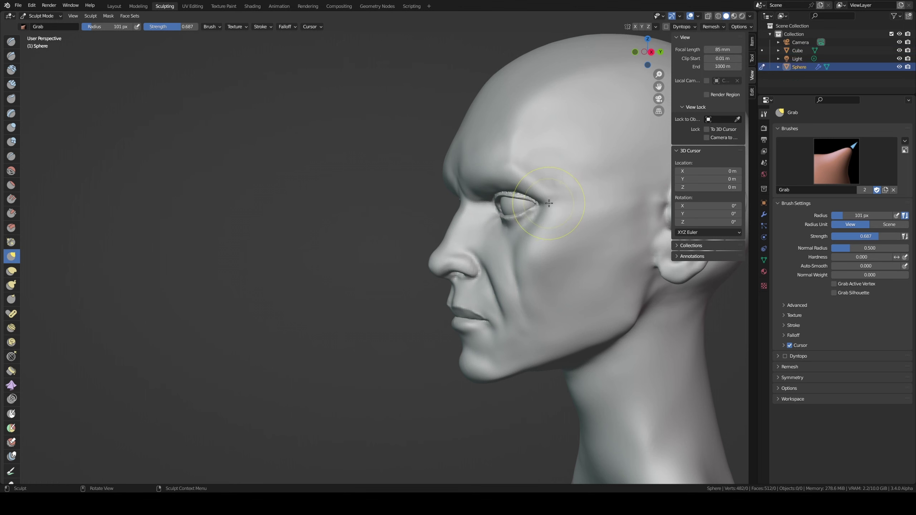
key("f")
key("Escape")
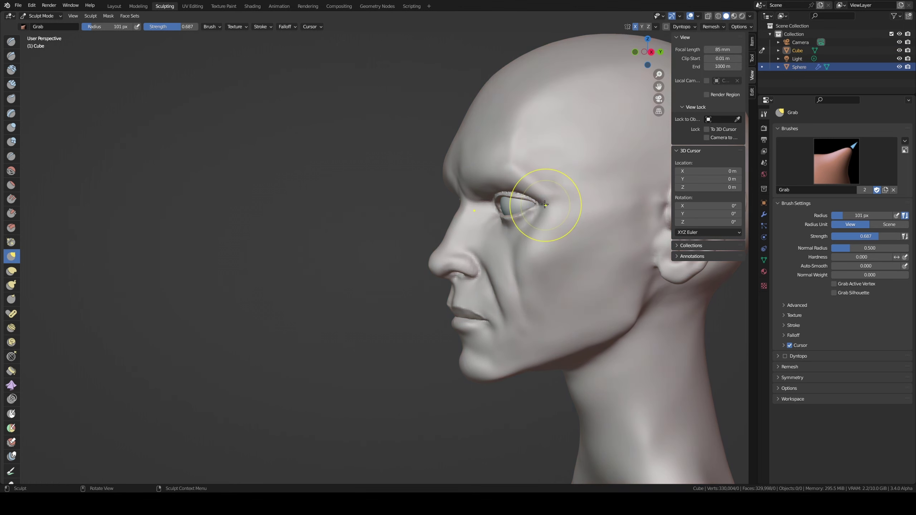
left_click_drag(536, 210, 535, 205)
middle_click_drag(536, 205, 544, 205)
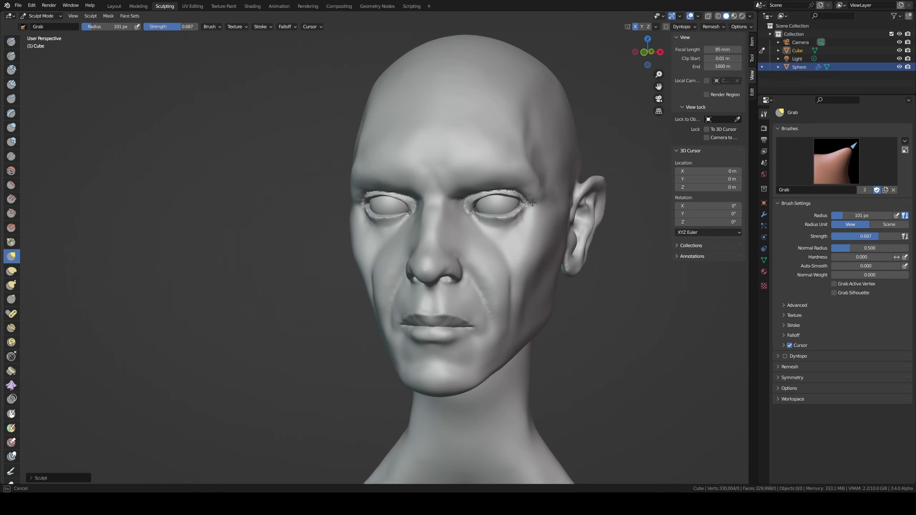
mouse_move(544, 199)
middle_mouse_down()
mouse_move(556, 193)
mouse_move(543, 159)
middle_mouse_up()
Step: Resize the brush from 159 px down to 91 px and reshape the right-hand eyelid
key("f")
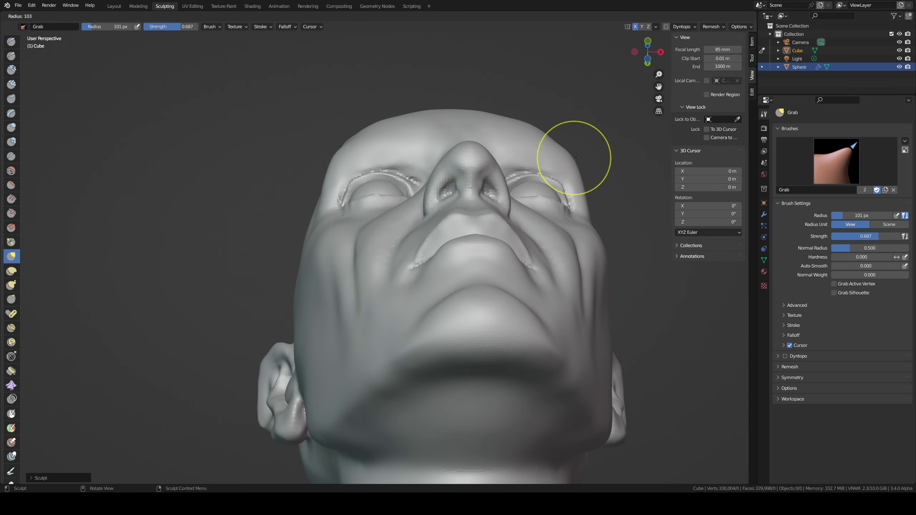
left_click(568, 159)
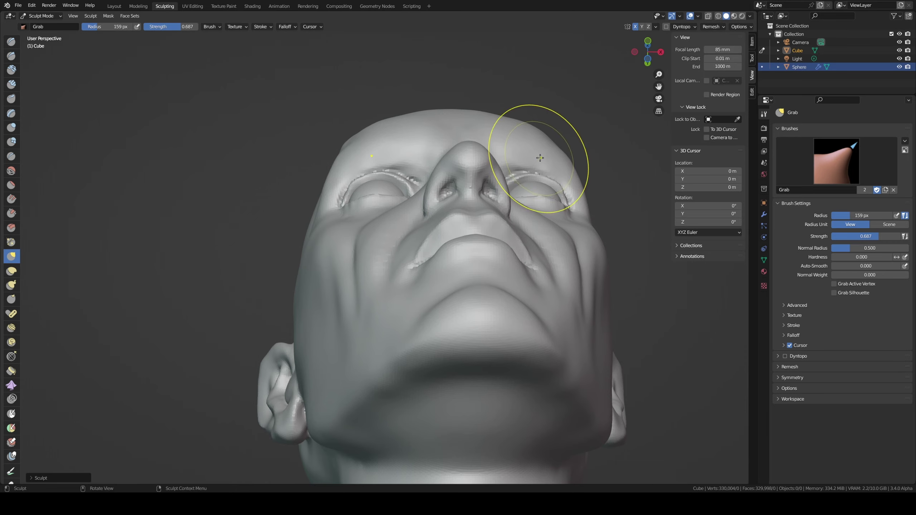
mouse_move(544, 148)
middle_mouse_down()
mouse_move(457, 211)
mouse_move(562, 240)
mouse_move(620, 219)
mouse_move(529, 188)
middle_mouse_up()
key("f")
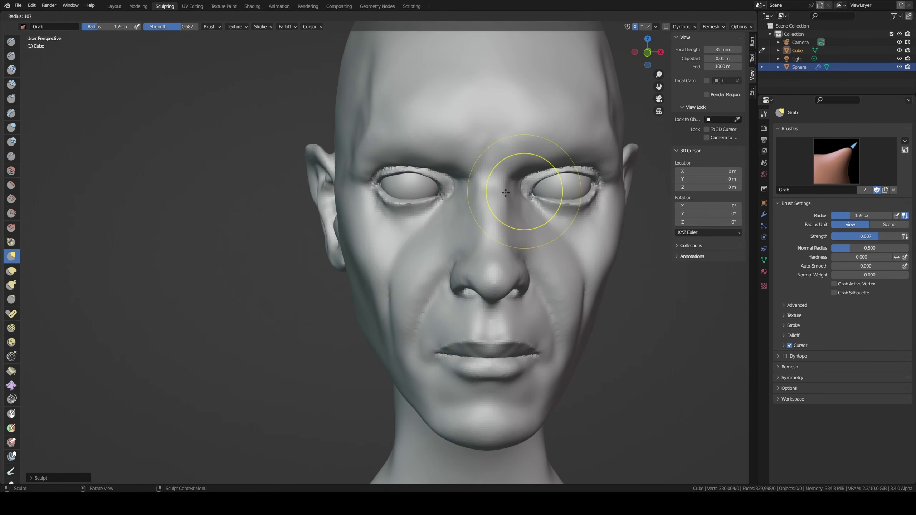
left_click(529, 188)
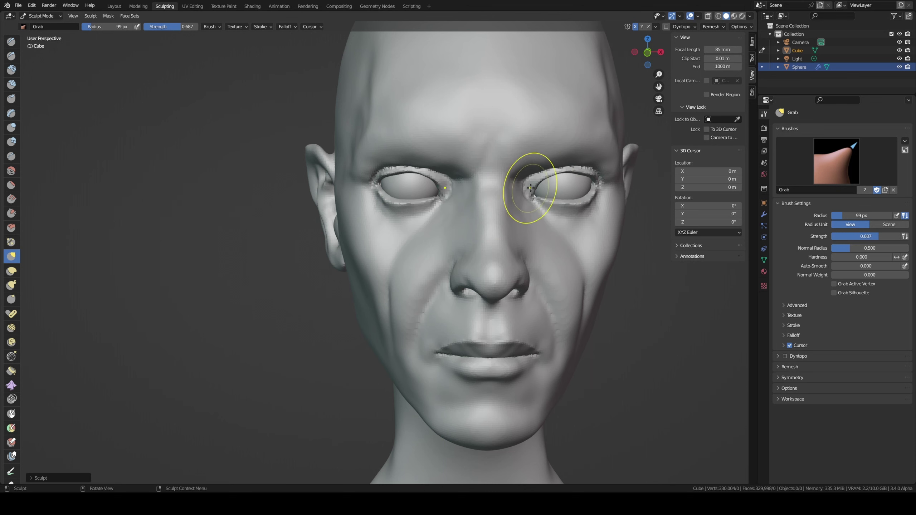
key("f")
left_click(540, 176)
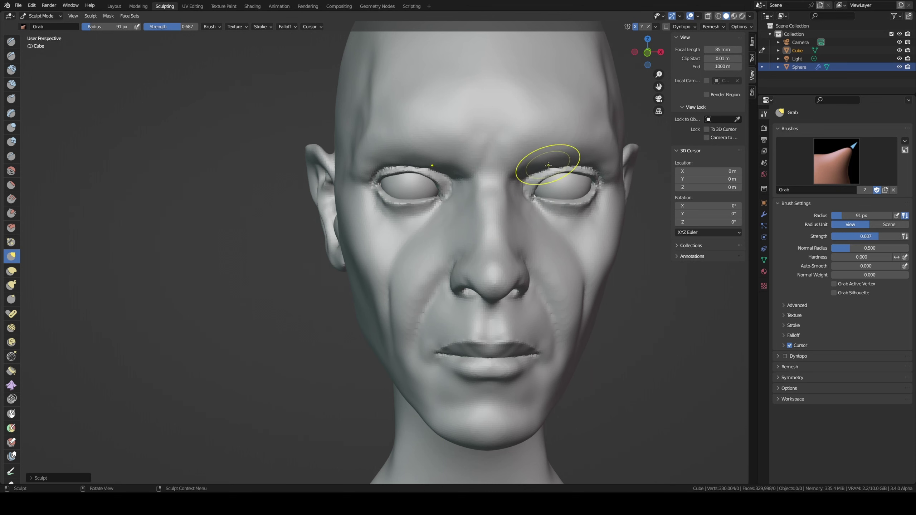
middle_click_drag(563, 173, 574, 178)
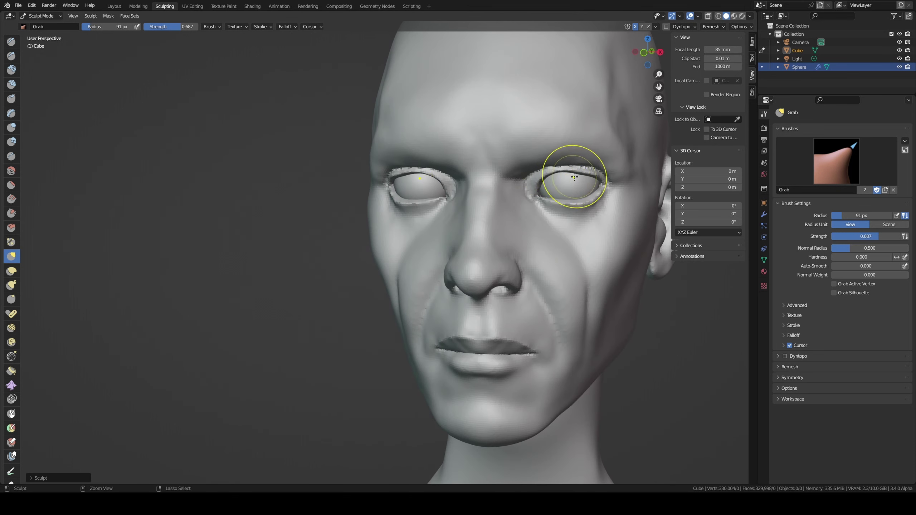
left_click_drag(577, 172, 578, 173)
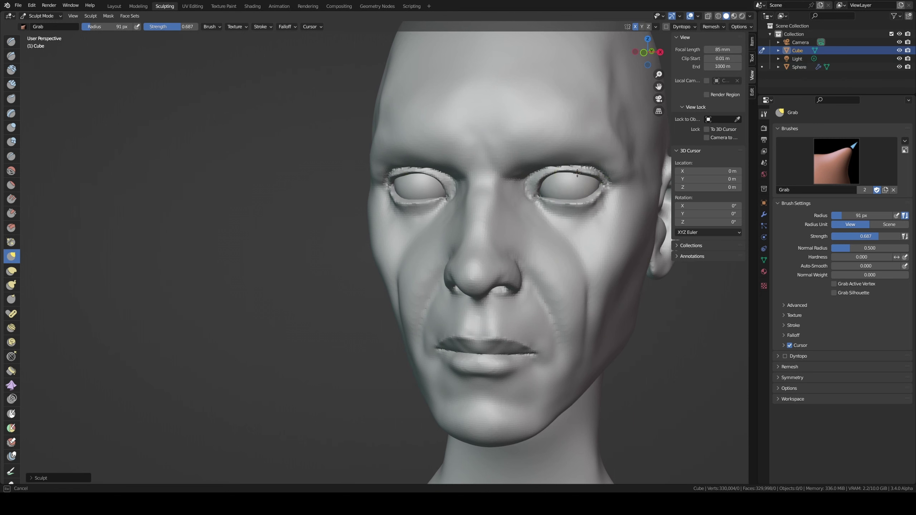
Step: Orbit around both ears, setting the brush radius to 72 px and then 113 px
middle_click_drag(552, 181, 535, 226, "ctrl")
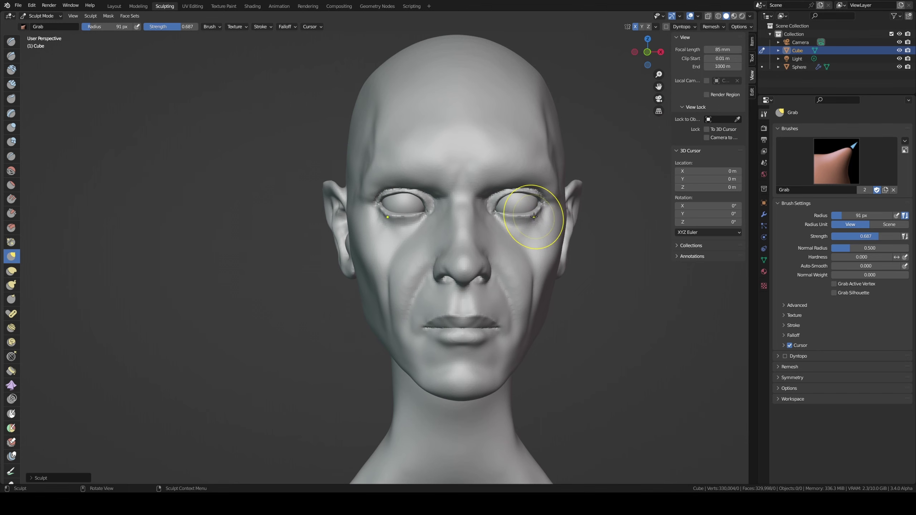
middle_click_drag(534, 216, 522, 214)
key("f")
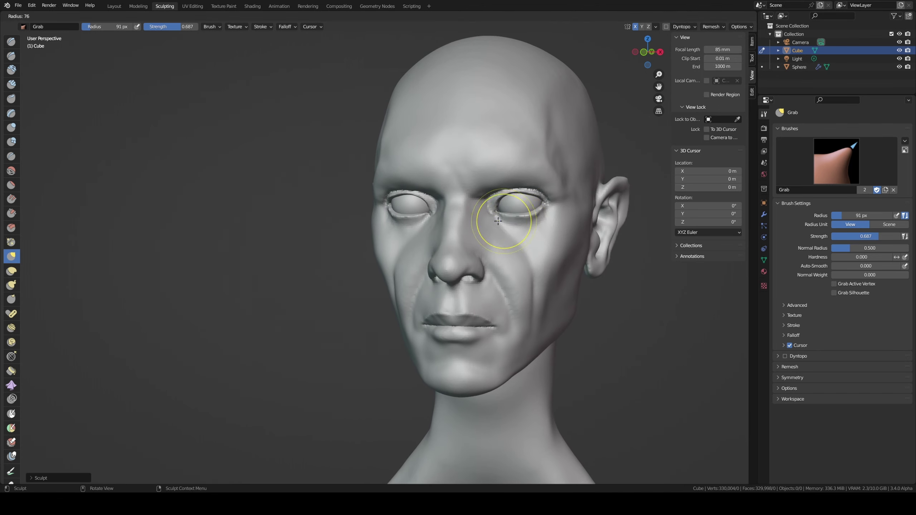
left_click(521, 217)
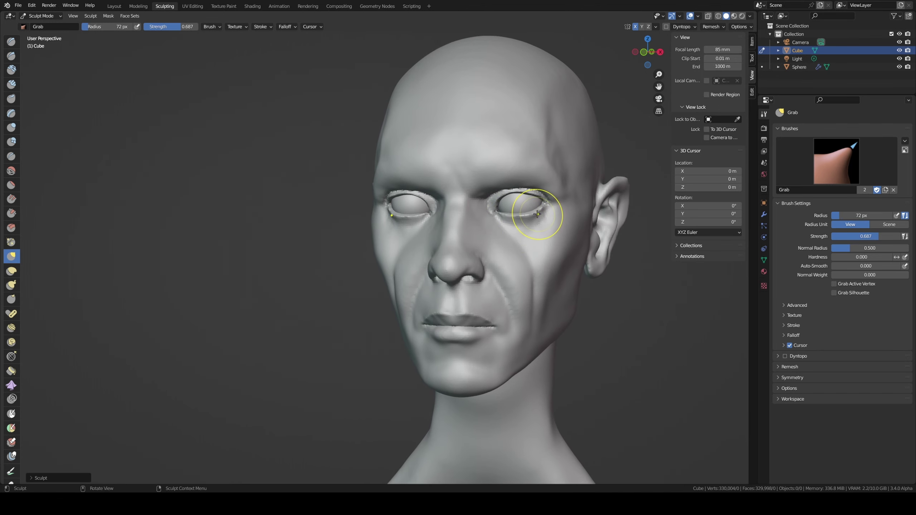
mouse_move(538, 214)
middle_mouse_down()
mouse_move(498, 219)
mouse_move(583, 220)
mouse_move(562, 211)
middle_mouse_up()
key("f")
left_click(565, 204)
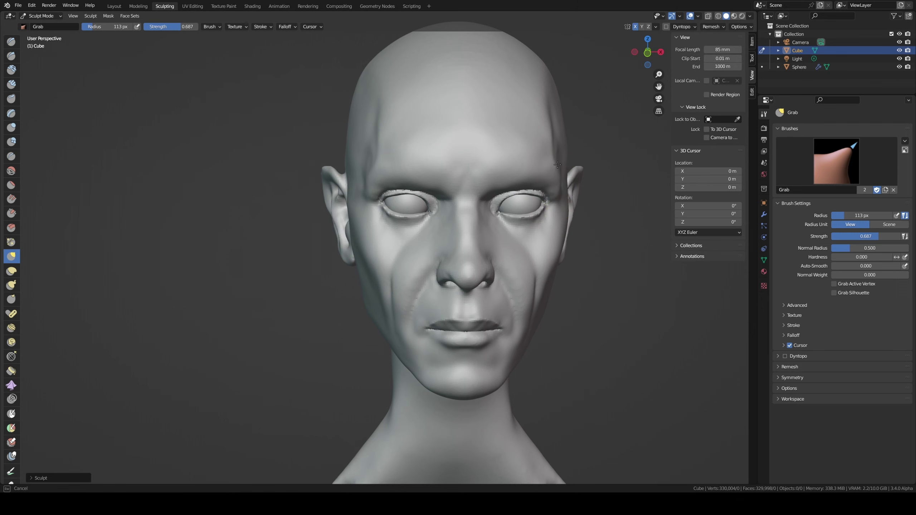
Step: Set the brush radius to 81 px and zoom into a close frontal view of the face
middle_click_drag(561, 172, 527, 192)
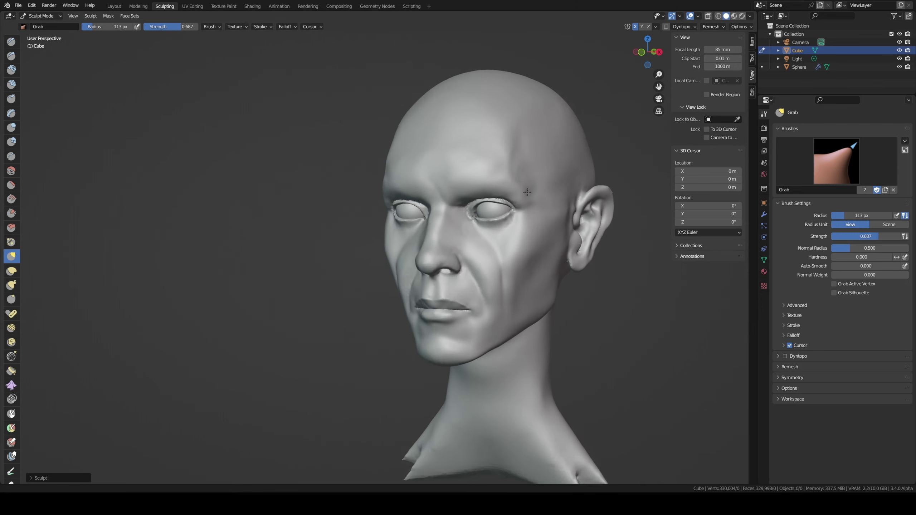
key("f")
left_click(473, 233)
middle_click_drag(472, 234, 467, 231)
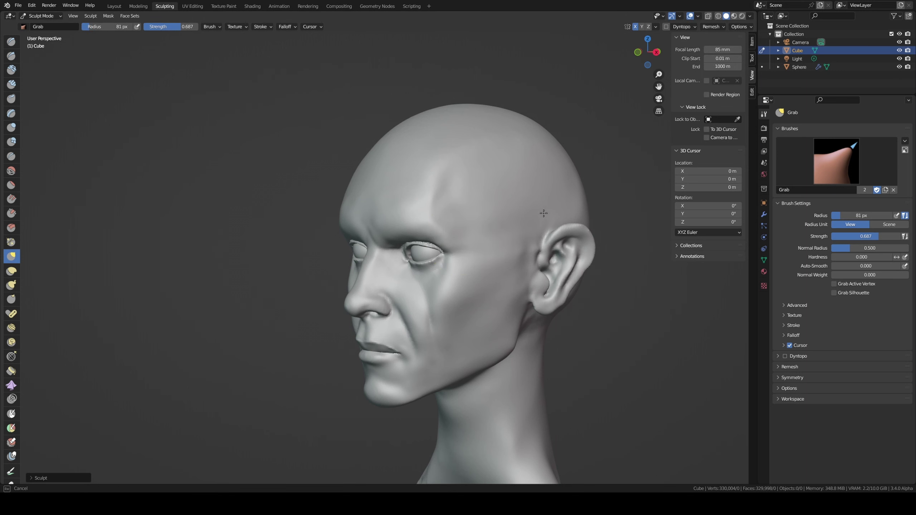
middle_click_drag(514, 167, 508, 231)
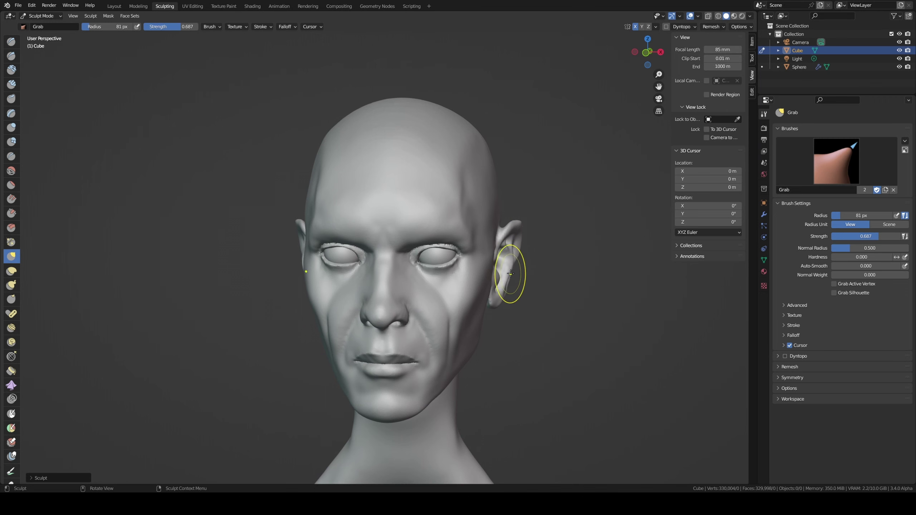
mouse_move(512, 273)
middle_mouse_down()
mouse_move(483, 309)
mouse_move(407, 288)
mouse_move(463, 283)
middle_mouse_up()
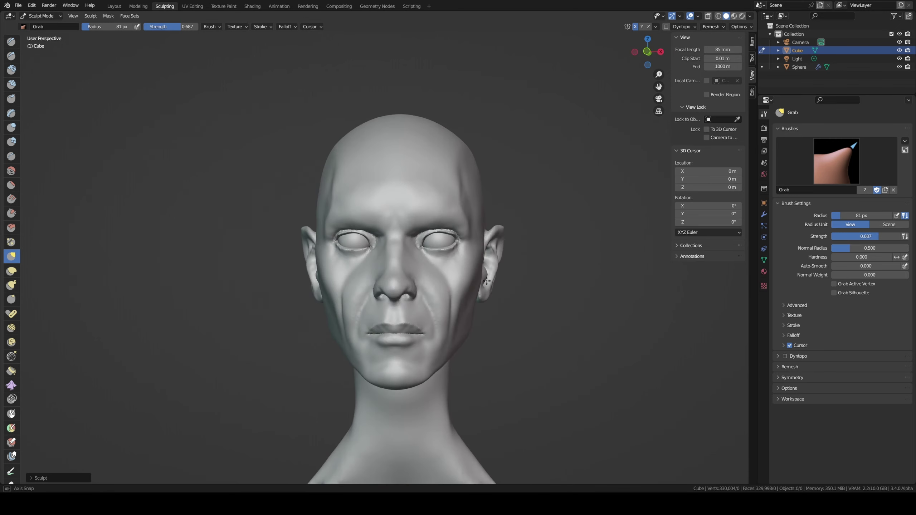
scroll(464, 283, "up", 3)
scroll(469, 284, "up", 2)
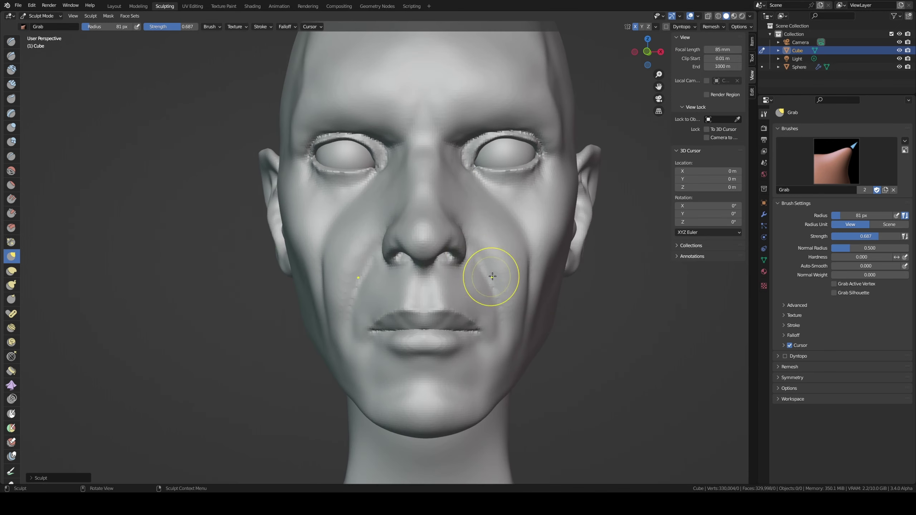
Step: Carve the nostril-to-mouth crease with a 27 px Draw Sharp brush
key("f")
left_click(482, 272)
left_click(485, 275)
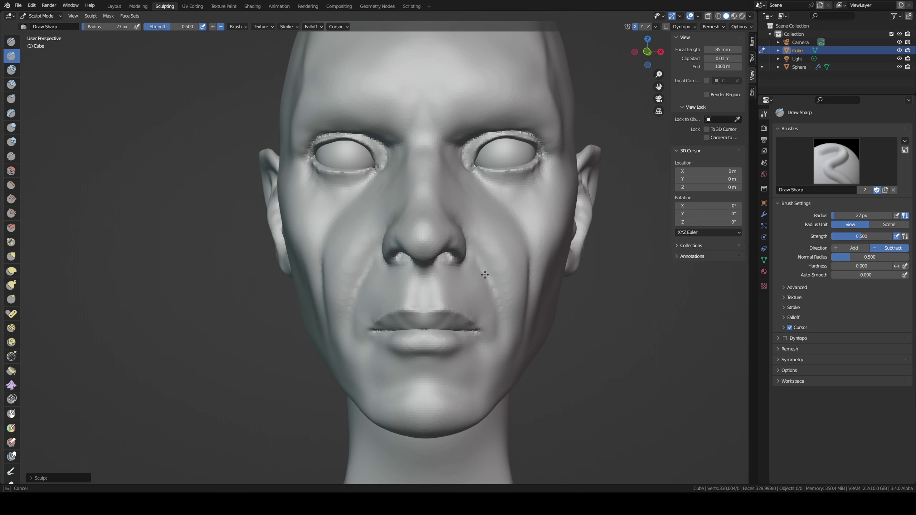
left_click_drag(484, 270, 499, 305)
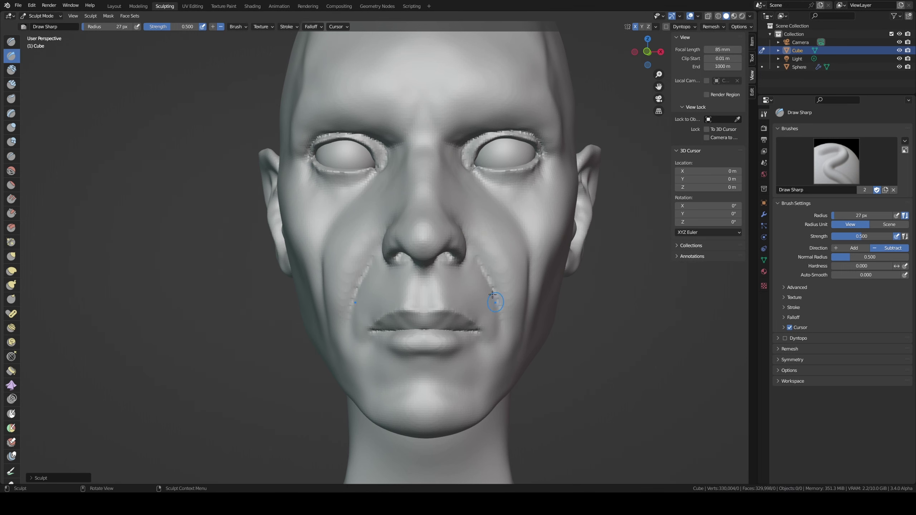
middle_click_drag(495, 318, 521, 251)
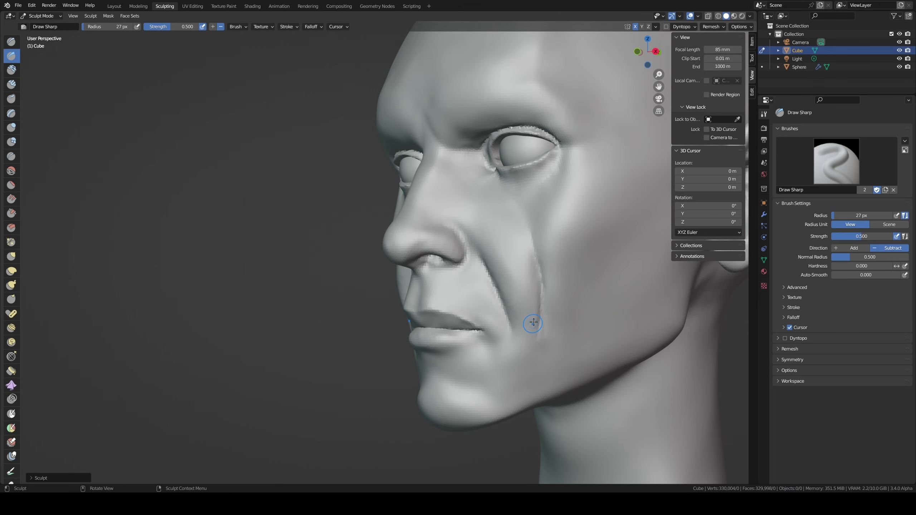
left_click_drag(538, 297, 540, 303)
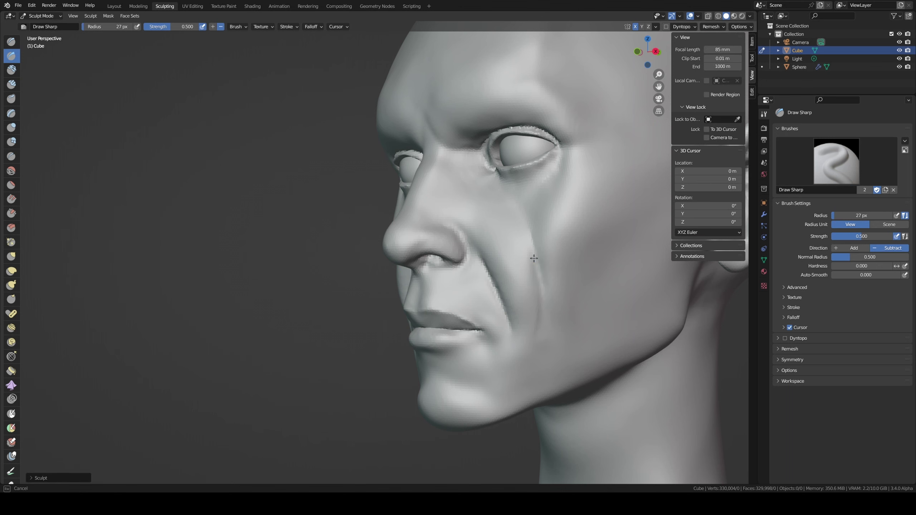
Step: Build up the cheek with Clay Strips at a 46 px radius
key("c")
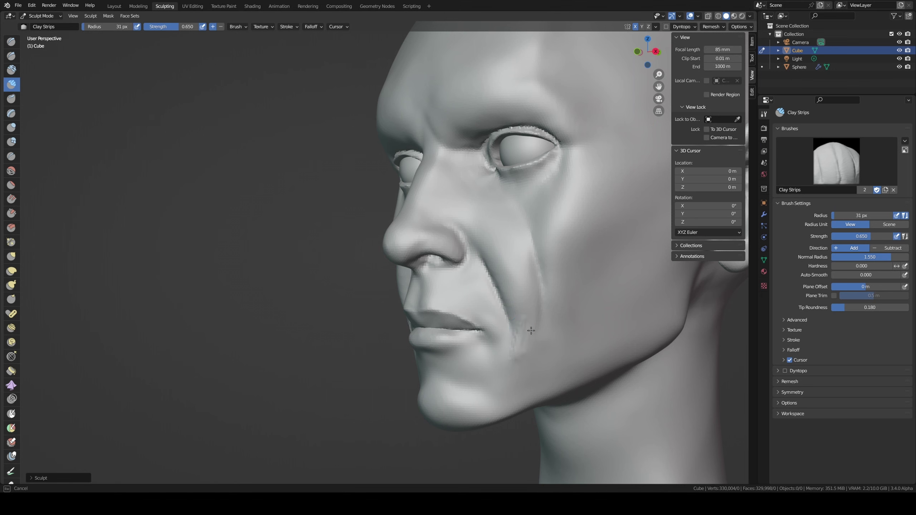
left_click_drag(519, 343, 526, 354)
mouse_move(537, 294)
middle_mouse_down()
mouse_move(508, 315)
mouse_move(479, 310)
mouse_move(486, 306)
middle_mouse_up()
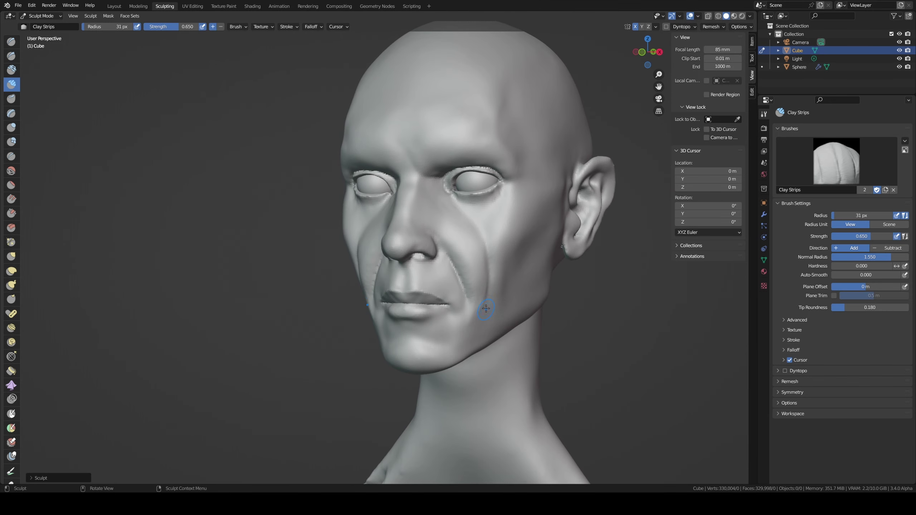
mouse_move(486, 309)
left_mouse_down()
mouse_move(484, 316)
mouse_move(493, 310)
left_mouse_up()
key("f")
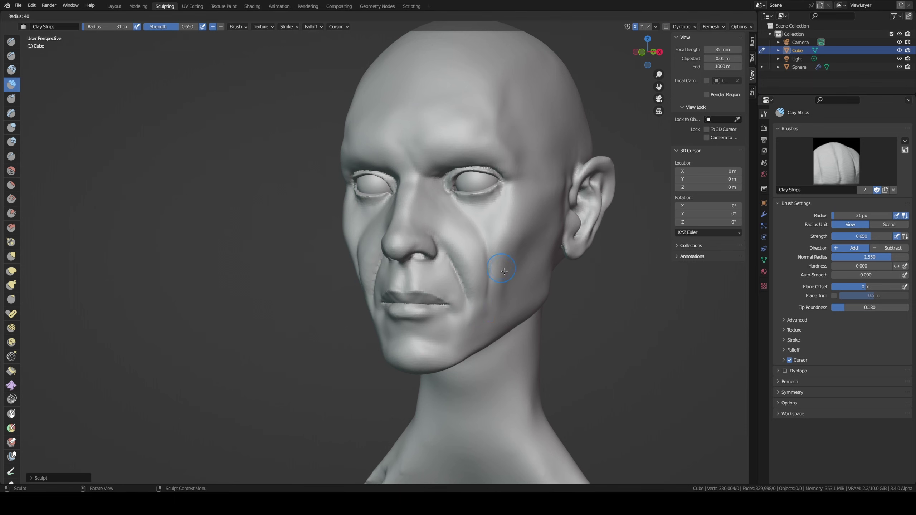
left_click(500, 274)
mouse_move(512, 296)
left_mouse_down()
mouse_move(510, 257)
mouse_move(508, 280)
left_mouse_up()
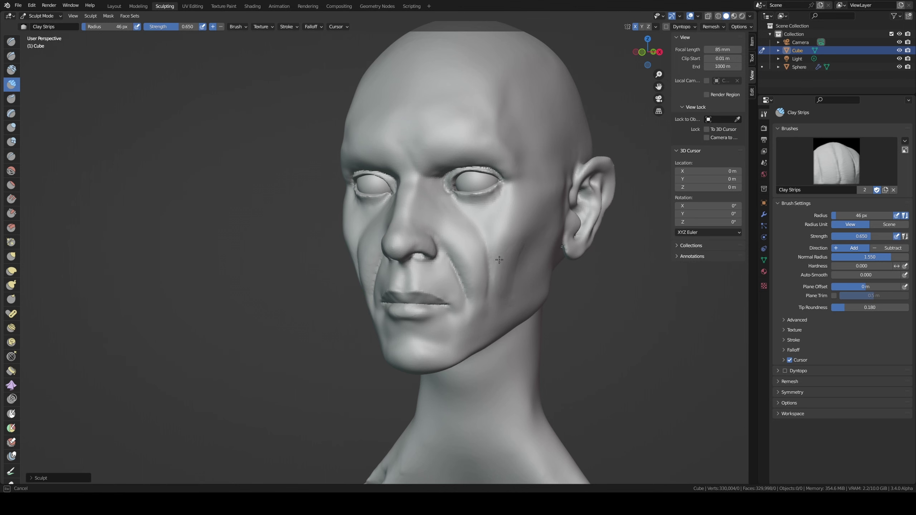
Step: Build up the chin with Clay Strips strokes and check the profile
middle_click_drag(507, 306, 480, 351)
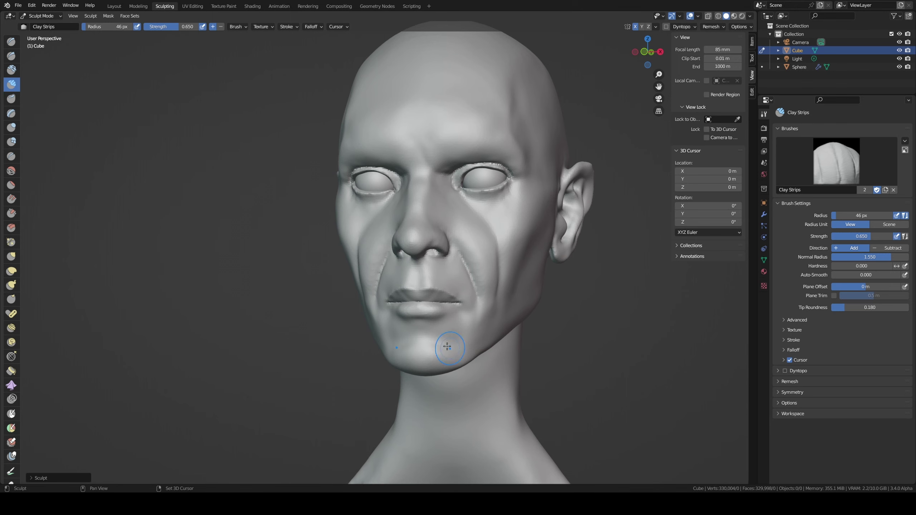
mouse_move(411, 342)
left_mouse_down()
mouse_move(426, 341)
mouse_move(401, 343)
mouse_move(410, 349)
left_mouse_up()
mouse_move(410, 349)
middle_mouse_down()
mouse_move(417, 322)
mouse_move(408, 343)
middle_mouse_up()
mouse_move(407, 343)
left_mouse_down()
mouse_move(399, 343)
mouse_move(423, 356)
left_mouse_up()
mouse_move(455, 339)
middle_mouse_down()
mouse_move(438, 314)
mouse_move(450, 296)
mouse_move(443, 298)
mouse_move(517, 287)
middle_mouse_up()
Step: Reshape the lips and lower face with the Grab brush
key("g")
left_click_drag(411, 291, 410, 285)
mouse_move(410, 285)
middle_mouse_down()
mouse_move(431, 298)
mouse_move(498, 287)
mouse_move(415, 291)
mouse_move(495, 293)
mouse_move(469, 264)
mouse_move(379, 238)
mouse_move(245, 235)
middle_mouse_up()
left_click_drag(246, 235, 267, 235)
mouse_move(267, 235)
middle_mouse_down()
mouse_move(275, 235)
mouse_move(245, 235)
mouse_move(259, 234)
middle_mouse_up()
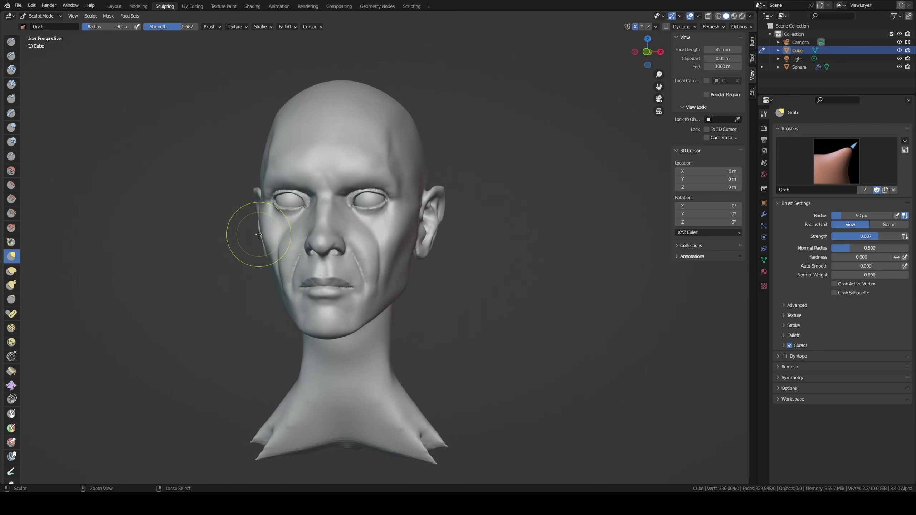
Step: Reshape the left ear edge, then carve a Draw Sharp crease on the cheek by the ear
left_click_drag(254, 224, 260, 219)
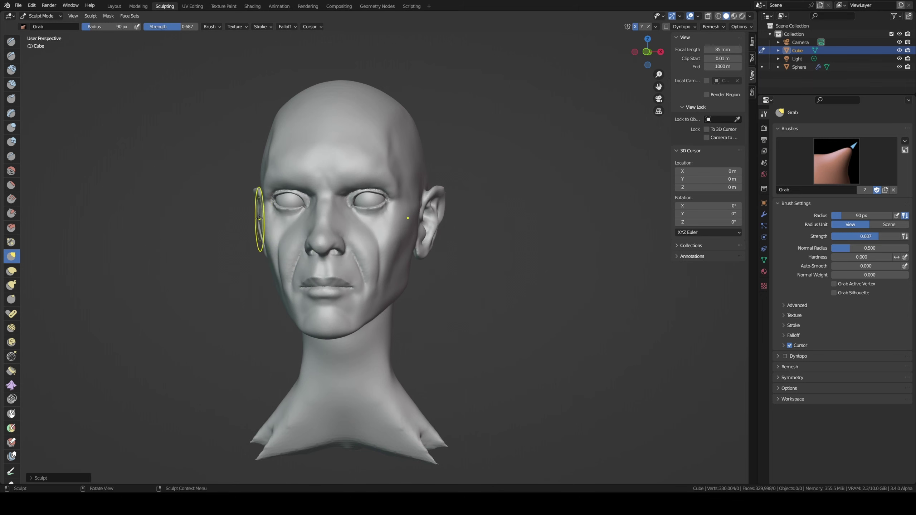
mouse_move(260, 218)
middle_mouse_down()
mouse_move(410, 220)
mouse_move(307, 246)
mouse_move(342, 251)
mouse_move(471, 246)
mouse_move(382, 253)
middle_mouse_up()
key("shift+x")
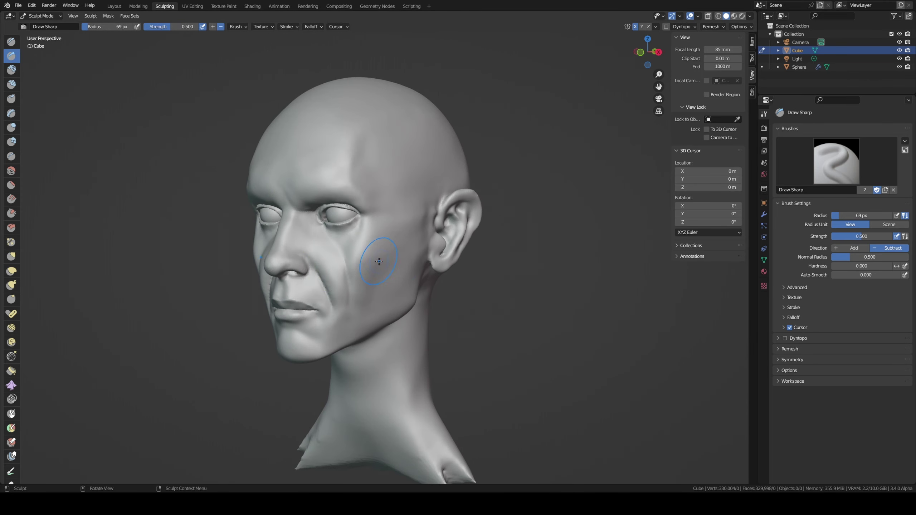
left_click_drag(379, 262, 398, 250)
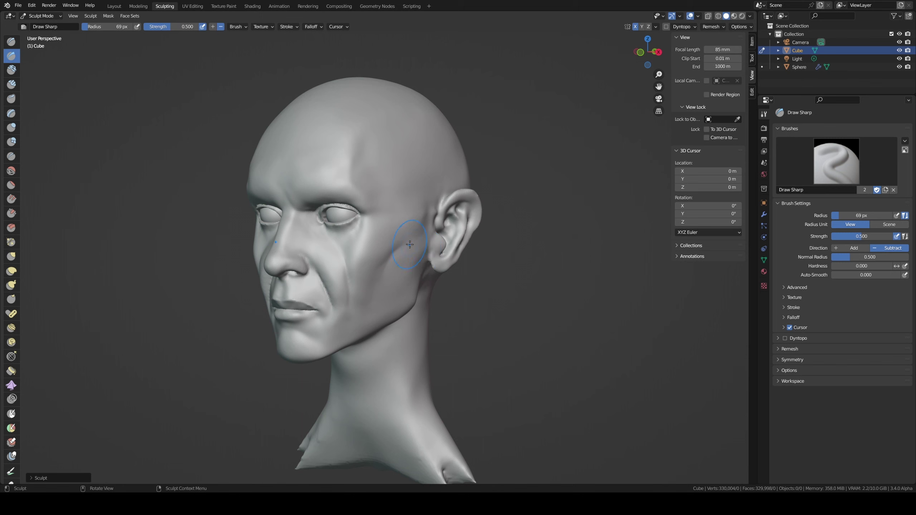
left_click_drag(410, 245, 426, 234)
Step: Switch to Clay Strips at 35 px, then to the Scrape/Peaks brush
key("c")
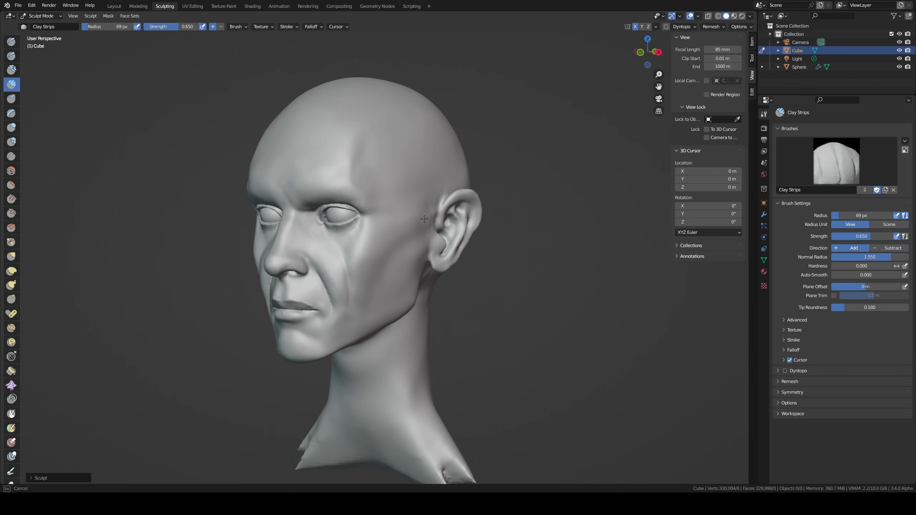
mouse_move(419, 227)
middle_mouse_down()
mouse_move(410, 250)
mouse_move(360, 190)
middle_mouse_up()
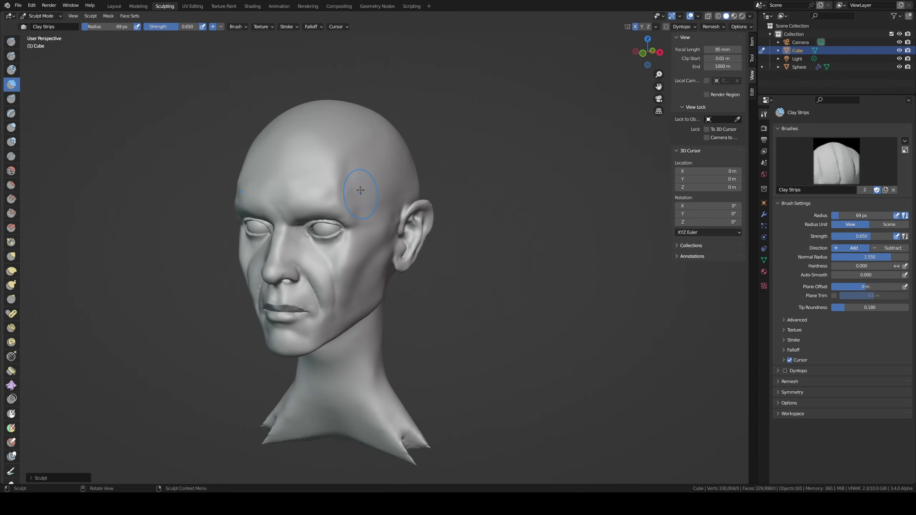
key("f")
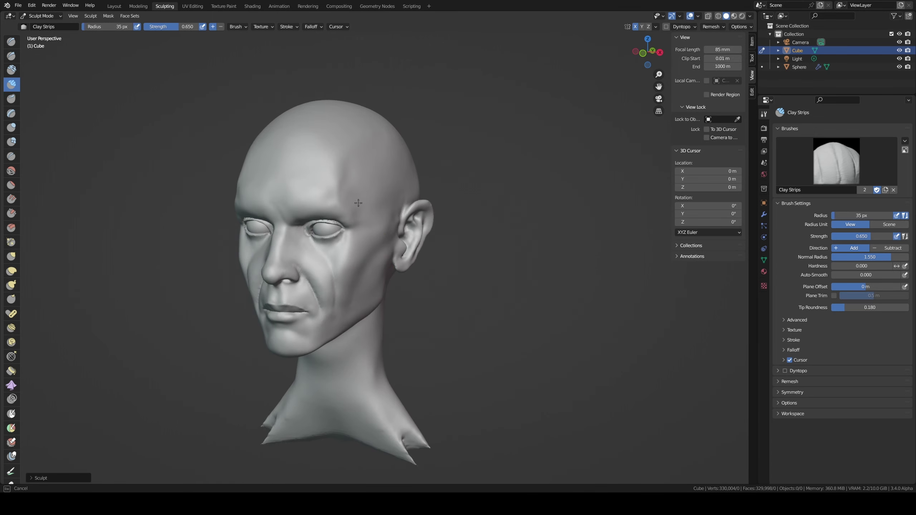
key("shift+t")
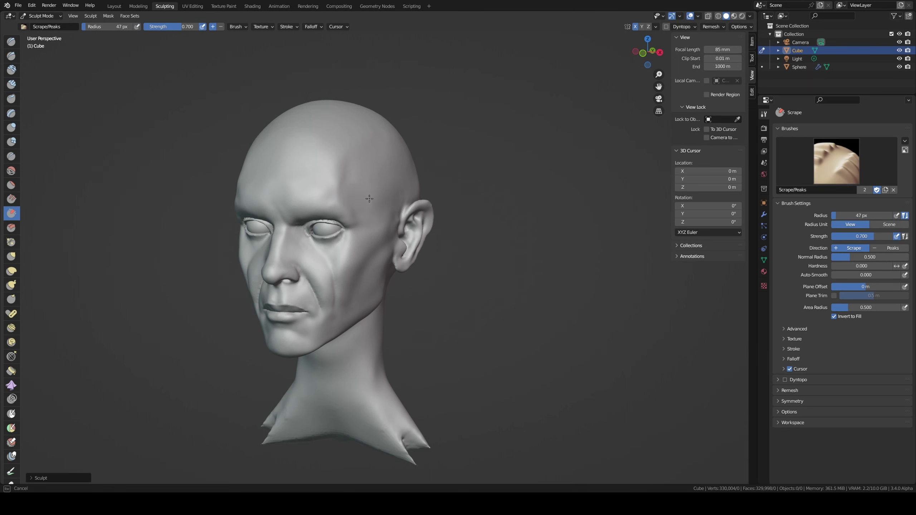
Step: Scrape the forehead with a 66 px Scrape/Peaks brush
key("f")
left_click(364, 198)
left_click_drag(372, 201, 377, 162)
middle_click_drag(394, 184, 326, 207)
scroll(326, 207, "up", 2)
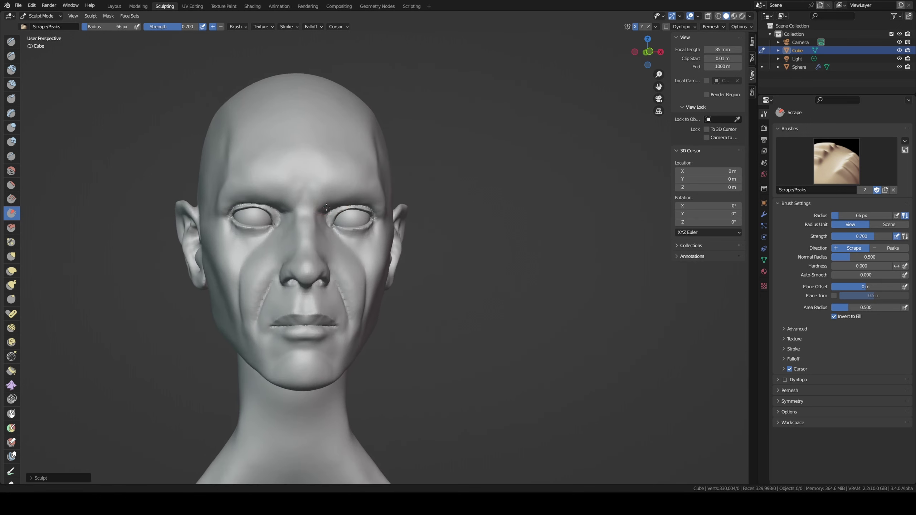
scroll(326, 207, "up", 2)
Step: Rework the nose bridge with a 17 px Draw Sharp brush, smoothing away the groove
key("shift+space")
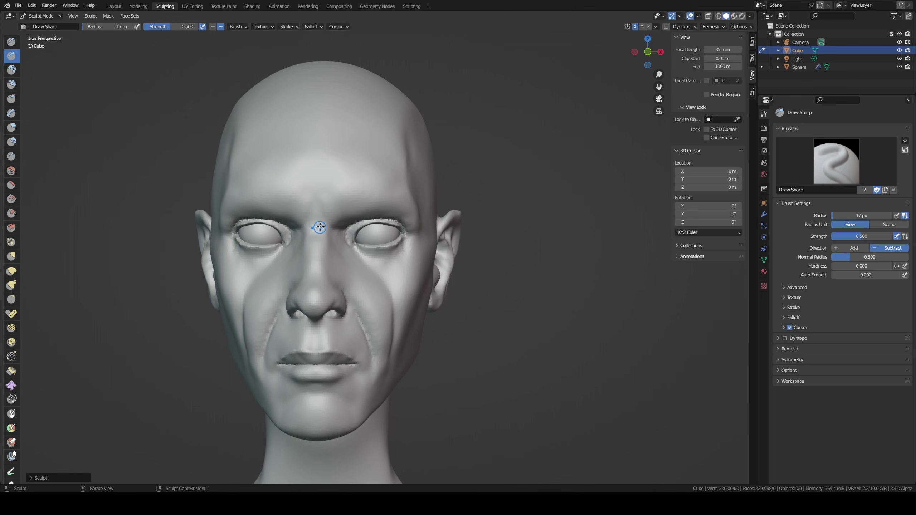
key("f")
left_click(309, 228)
left_click_drag(332, 230, 335, 233, "ctrl")
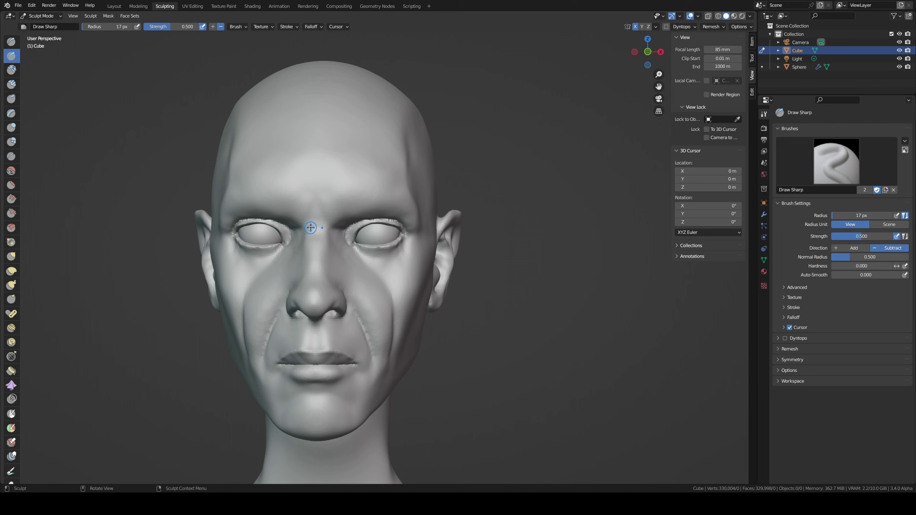
left_click_drag(311, 228, 304, 231)
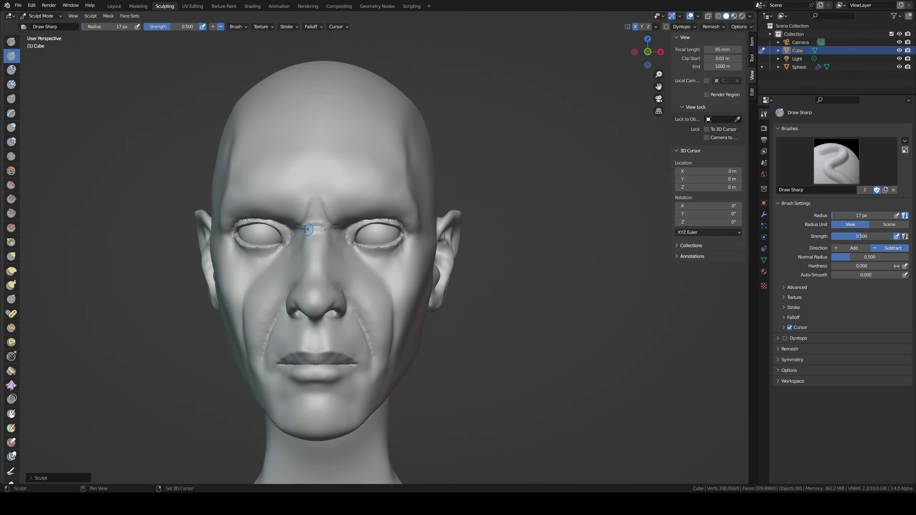
left_click_drag(306, 229, 326, 233, "shift")
Step: Switch to the Crease brush and orbit around the head to check the result
mouse_move(324, 199)
middle_mouse_down()
mouse_move(340, 221)
mouse_move(327, 190)
mouse_move(340, 198)
middle_mouse_up()
key("shift+c")
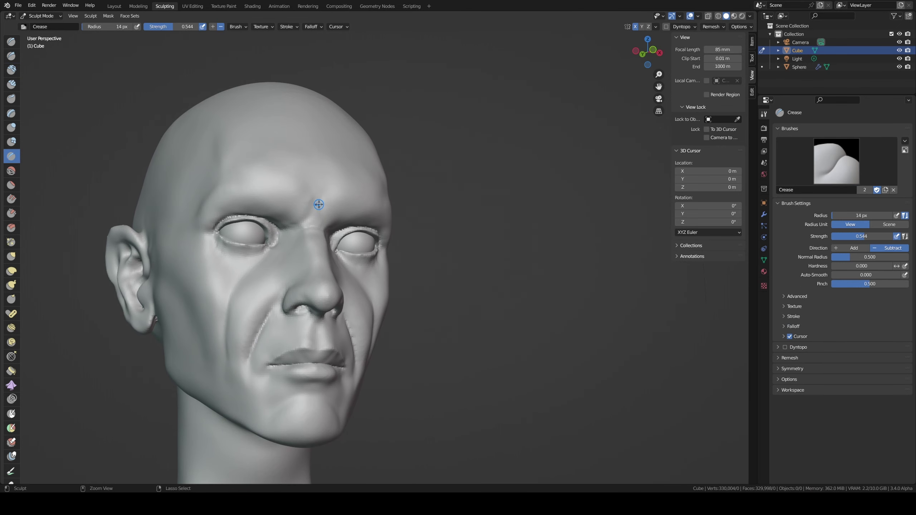
mouse_move(317, 208)
middle_mouse_down()
mouse_move(294, 225)
mouse_move(306, 233)
middle_mouse_up()
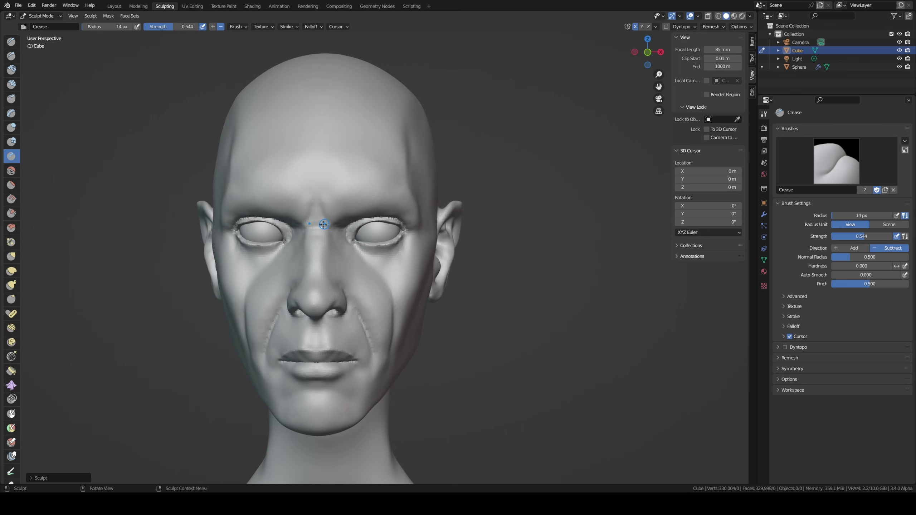
mouse_move(320, 233)
middle_mouse_down()
mouse_move(278, 215)
mouse_move(254, 243)
middle_mouse_up()
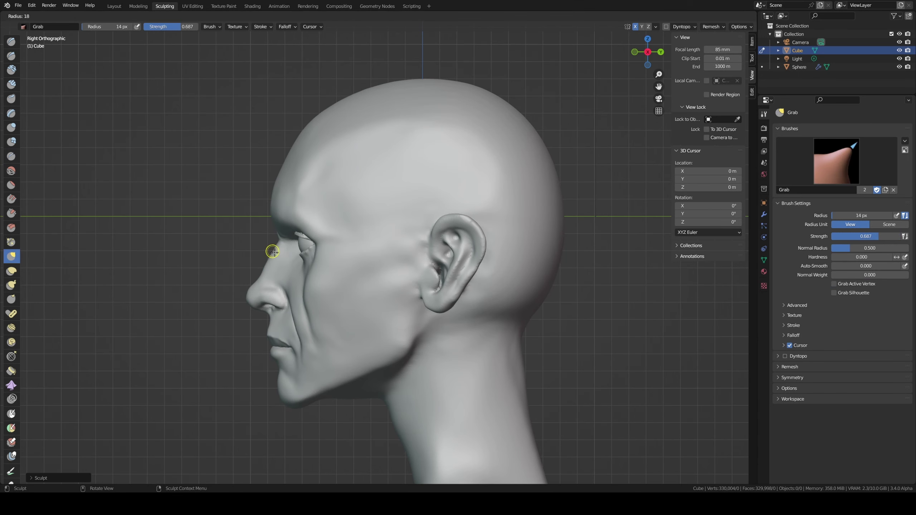
Step: Select the Grab brush and save the sculpt to head1.blend
key("g")
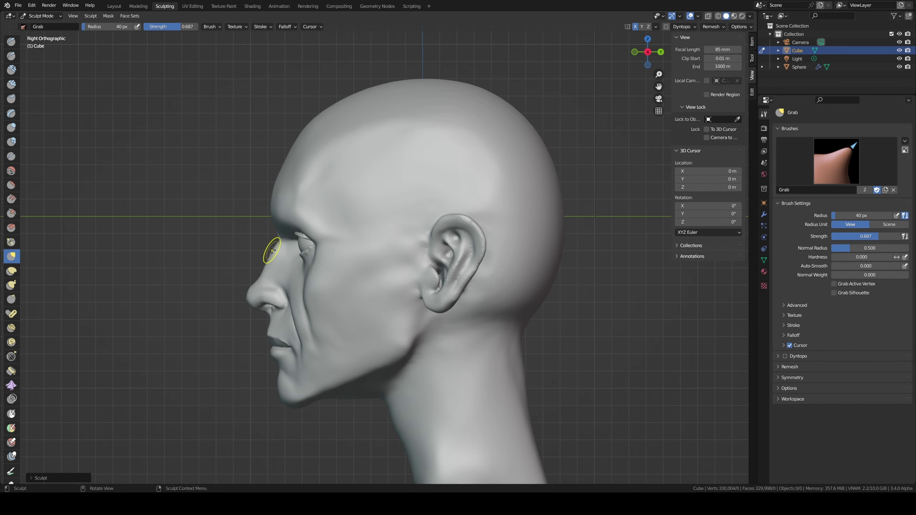
middle_click_drag(303, 233, 498, 205)
key("ctrl+s")
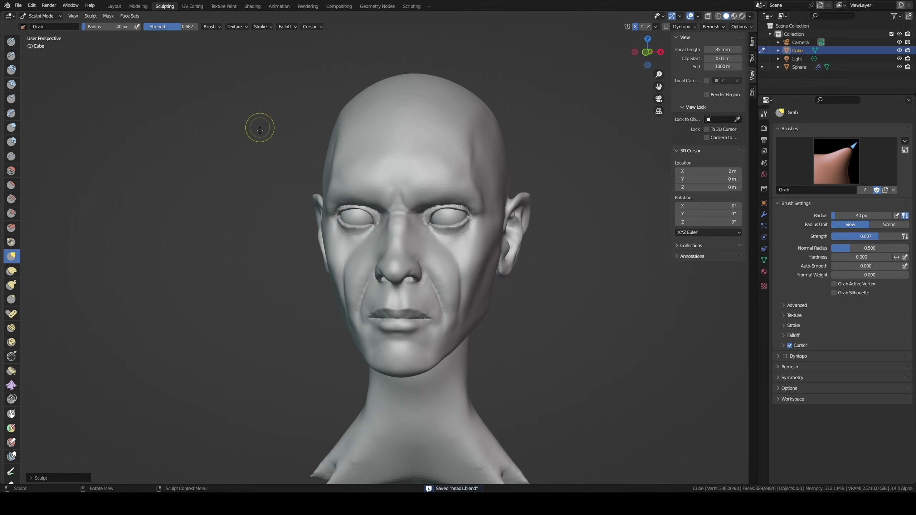
middle_click_drag(317, 139, 337, 133)
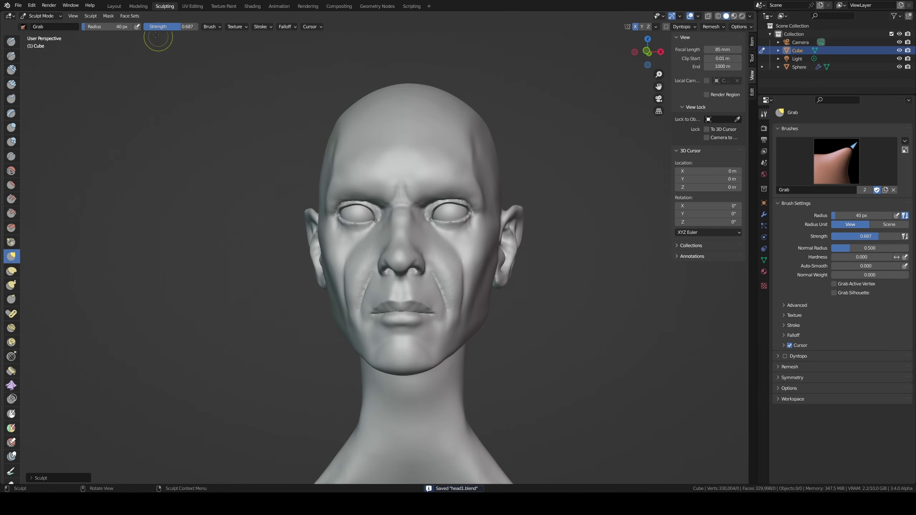
Step: Inspect the whole head and neck in the Layout workspace, then return to Sculpting
left_click(114, 6)
scroll(372, 218, "down", 2)
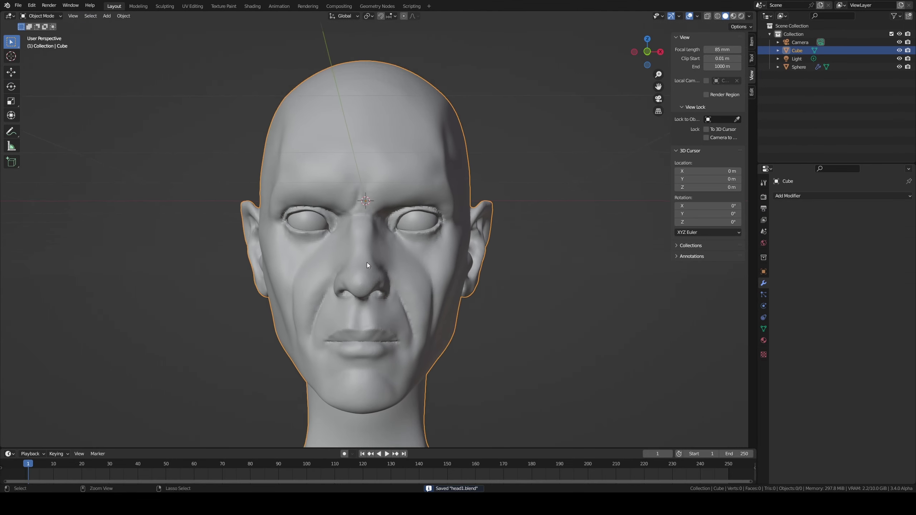
scroll(367, 262, "down", 1)
scroll(372, 272, "down", 1)
mouse_move(372, 271)
middle_mouse_down()
mouse_move(393, 266)
mouse_move(383, 269)
mouse_move(411, 286)
mouse_move(371, 283)
mouse_move(446, 290)
mouse_move(412, 290)
middle_mouse_up()
scroll(370, 283, "up", 1)
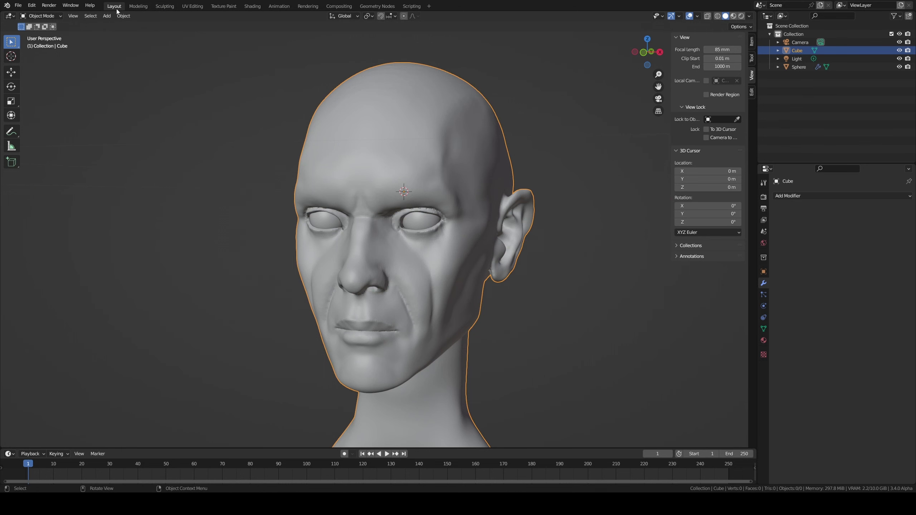
left_click(164, 6)
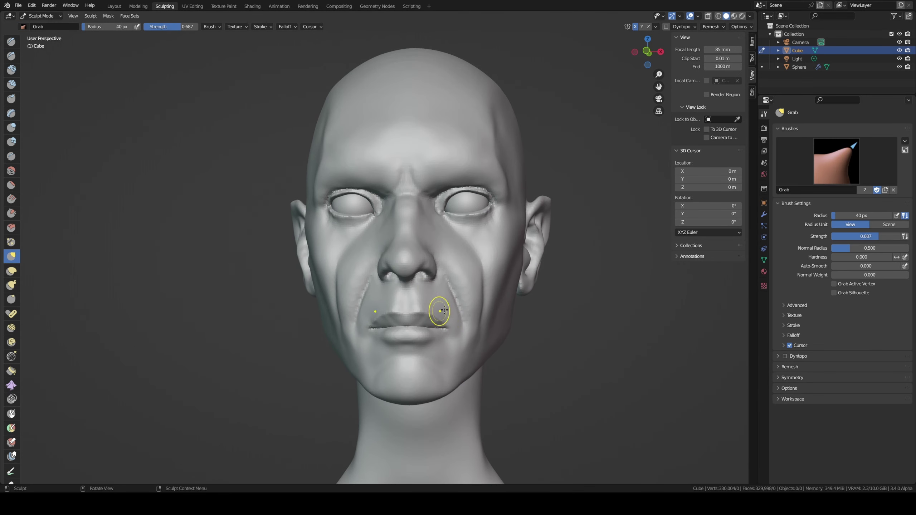
Step: Pull the mouth corner and add Clay Strips along both nose-to-mouth folds
mouse_move(451, 289)
left_mouse_down()
mouse_move(466, 309)
mouse_move(462, 289)
mouse_move(457, 303)
left_mouse_up()
key("c")
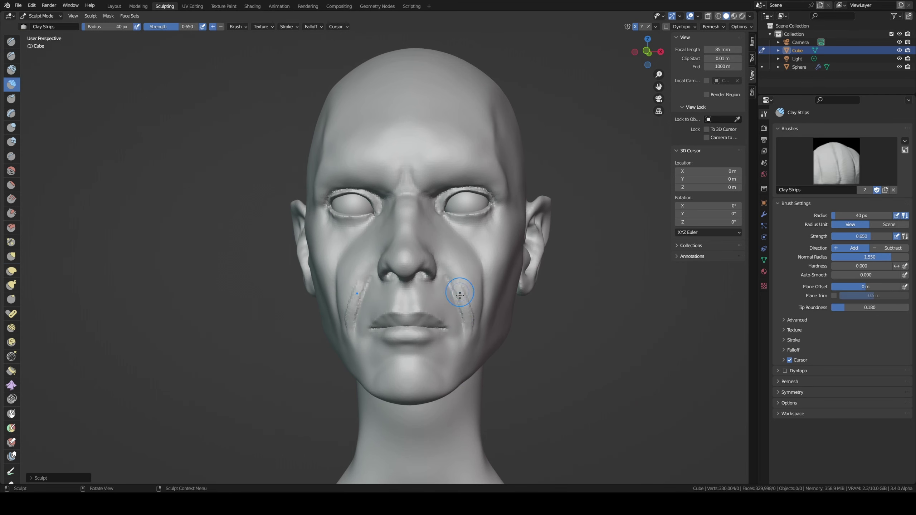
mouse_move(455, 289)
middle_mouse_down()
mouse_move(425, 291)
mouse_move(469, 289)
middle_mouse_up()
left_click_drag(469, 292, 460, 287)
left_click_drag(464, 290, 473, 329)
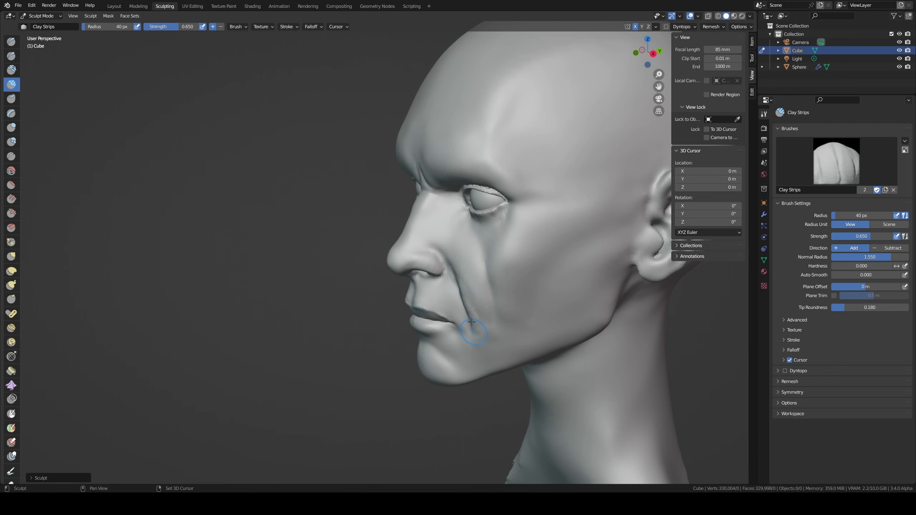
middle_click_drag(472, 323, 457, 282)
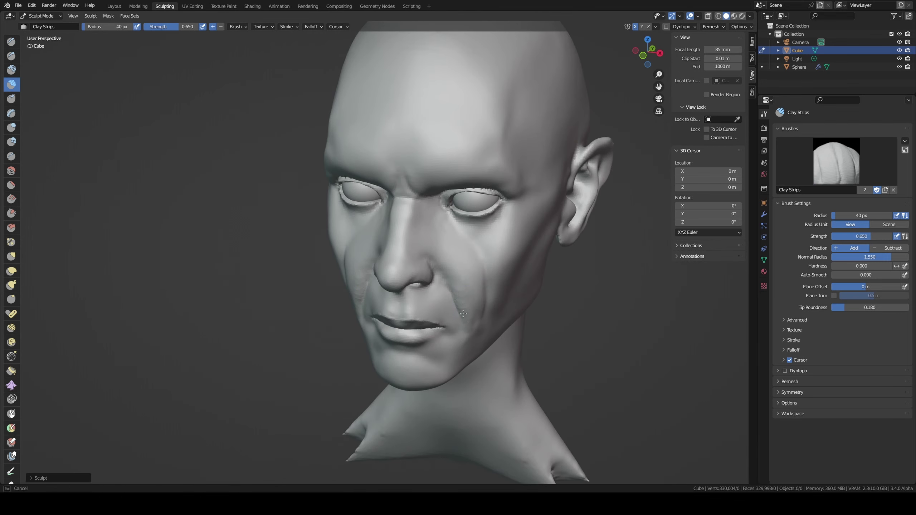
mouse_move(463, 314)
middle_mouse_down()
mouse_move(469, 319)
mouse_move(484, 270)
middle_mouse_up()
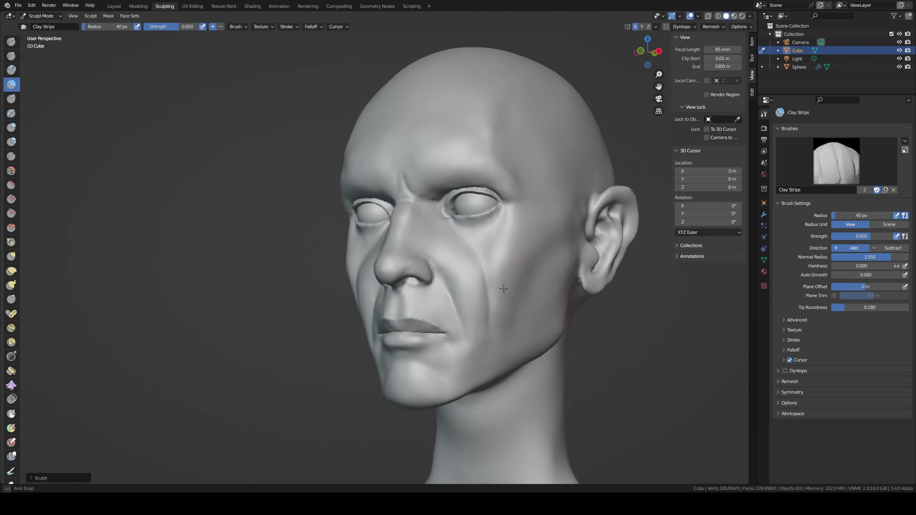
Step: Apply Shade Smooth to the head in the Layout workspace
left_click(117, 6)
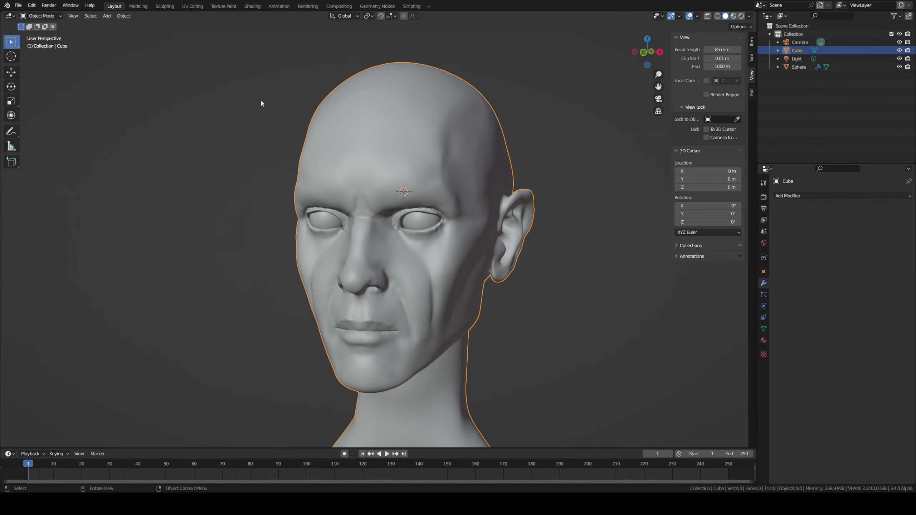
right_click(403, 197)
left_click(385, 200)
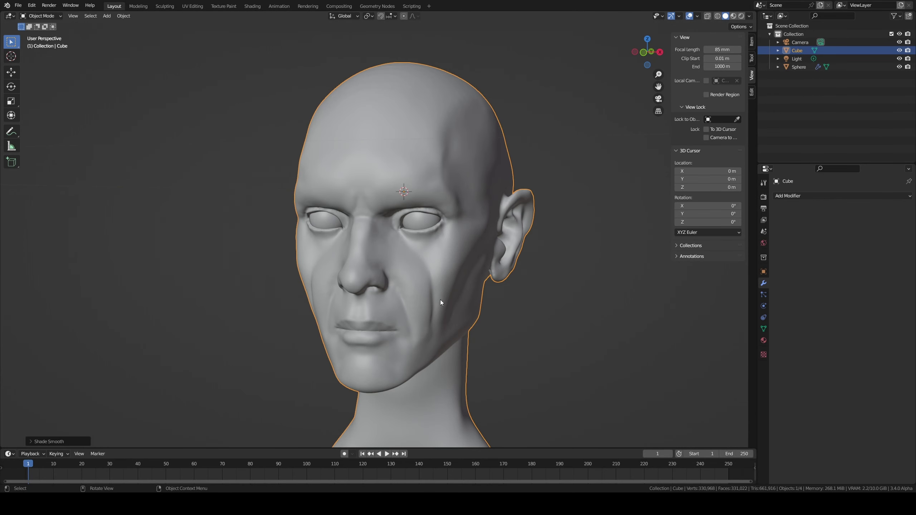
mouse_move(440, 299)
middle_mouse_down()
mouse_move(474, 278)
mouse_move(424, 280)
mouse_move(435, 278)
middle_mouse_up()
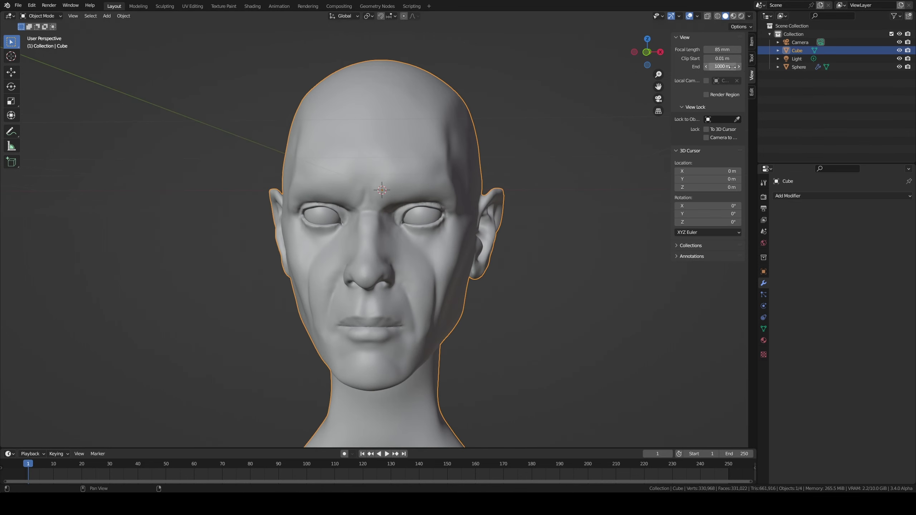
Step: Set the camera's focal length to 85 mm
left_click(830, 42)
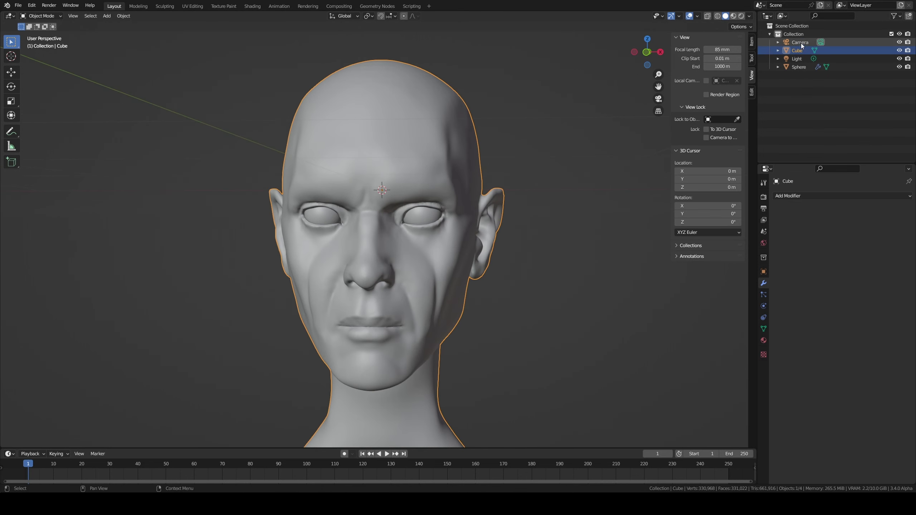
left_click(764, 306)
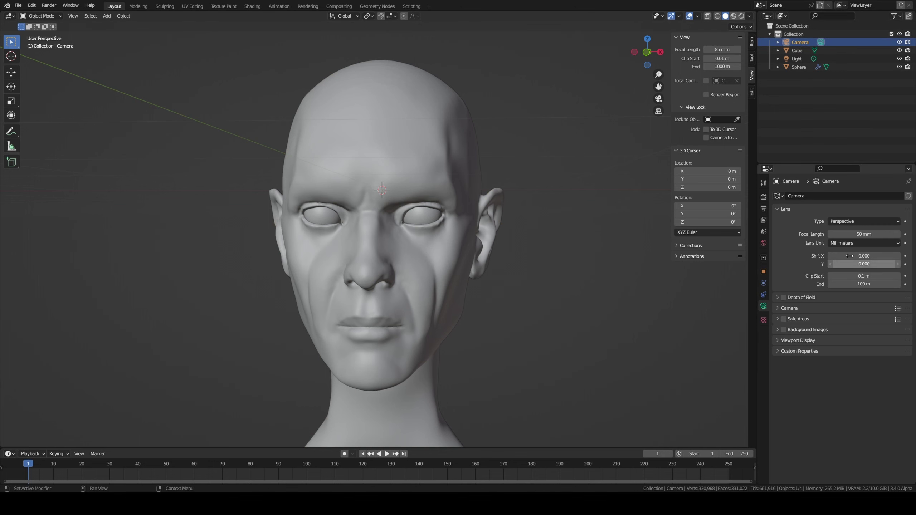
double_click(837, 234)
type("85")
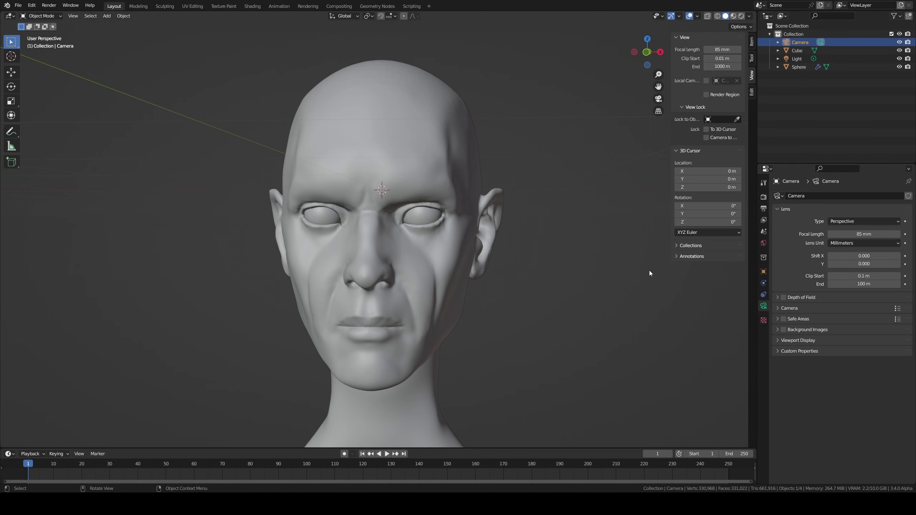
Step: Look through the camera, lock it to the view, and frame the face head-on
left_click(661, 101)
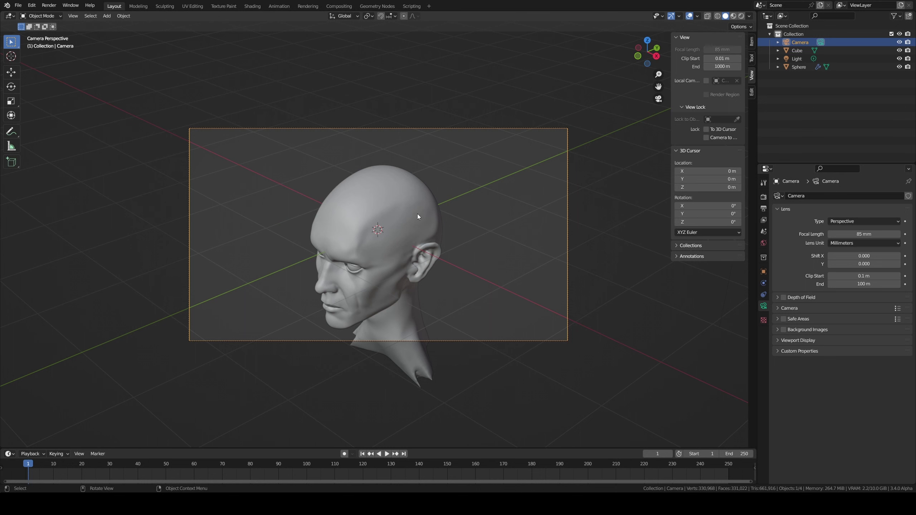
left_click(706, 138)
mouse_move(380, 202)
middle_mouse_down()
mouse_move(405, 213)
mouse_move(400, 233)
mouse_move(384, 254)
mouse_move(380, 222)
mouse_move(376, 239)
mouse_move(370, 223)
mouse_move(366, 252)
middle_mouse_up()
scroll(370, 248, "up", 1)
scroll(267, 255, "up", 1)
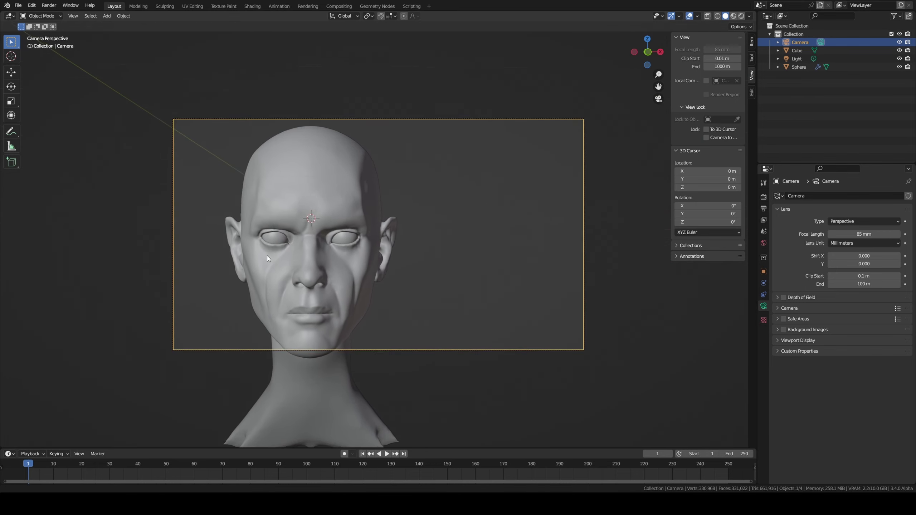
scroll(288, 227, "up", 2)
scroll(301, 214, "up", 1)
scroll(324, 209, "up", 1)
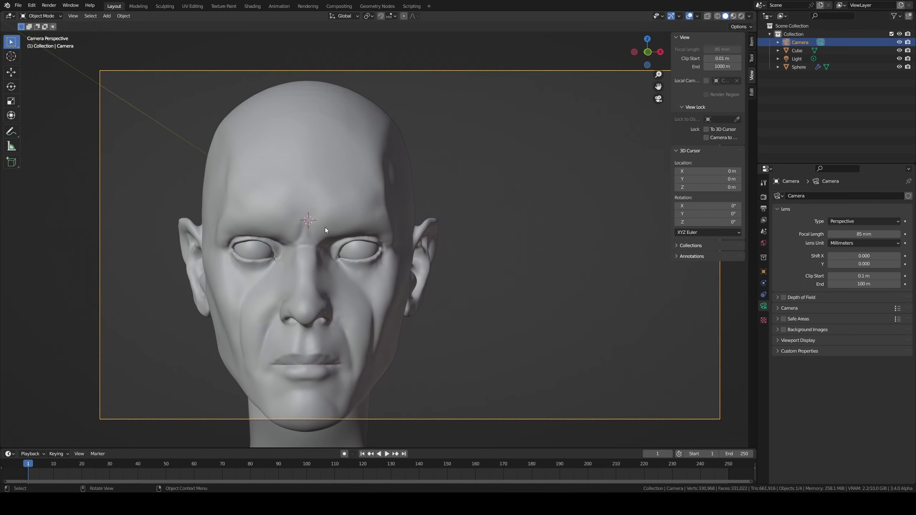
scroll(413, 216, "up", 1)
mouse_move(363, 213)
middle_mouse_down()
mouse_move(400, 248)
mouse_move(396, 270)
middle_mouse_up()
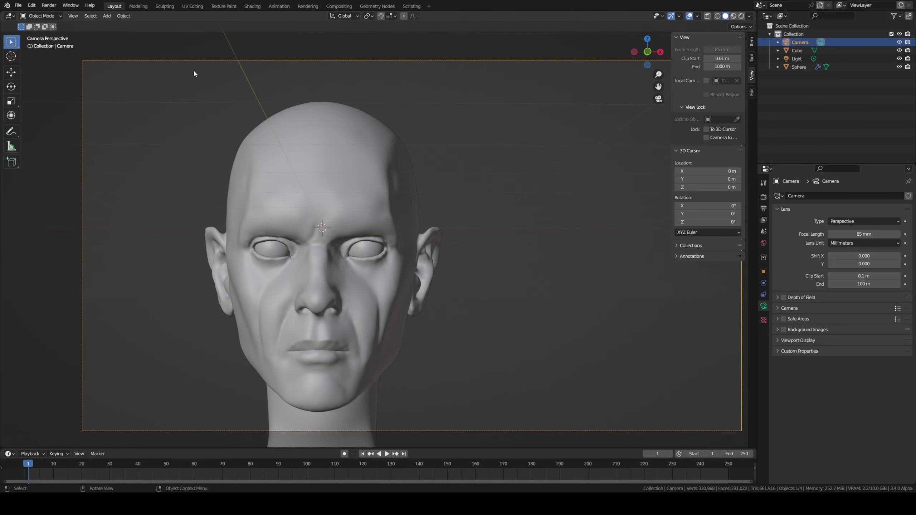
left_click(161, 7)
Step: Select the head mesh, enter Sculpt Mode, and toggle local view to inspect it
key("KP_1")
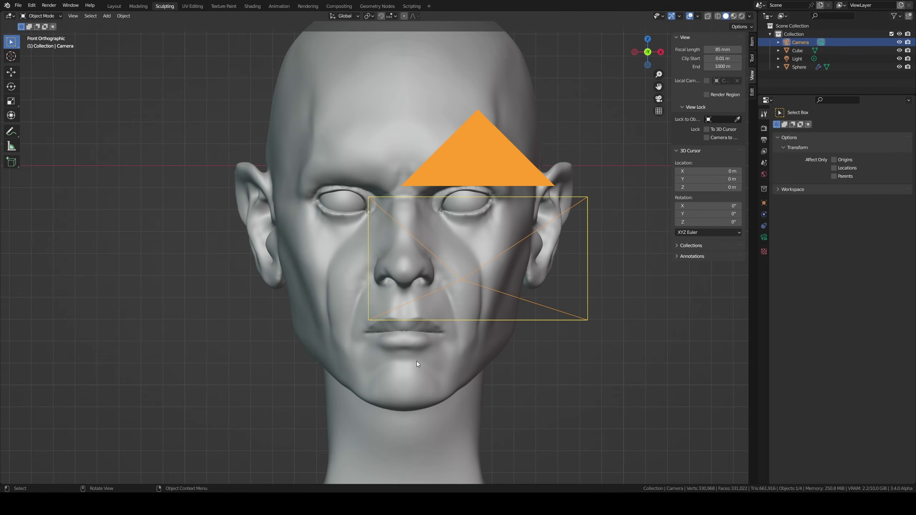
left_click(402, 367)
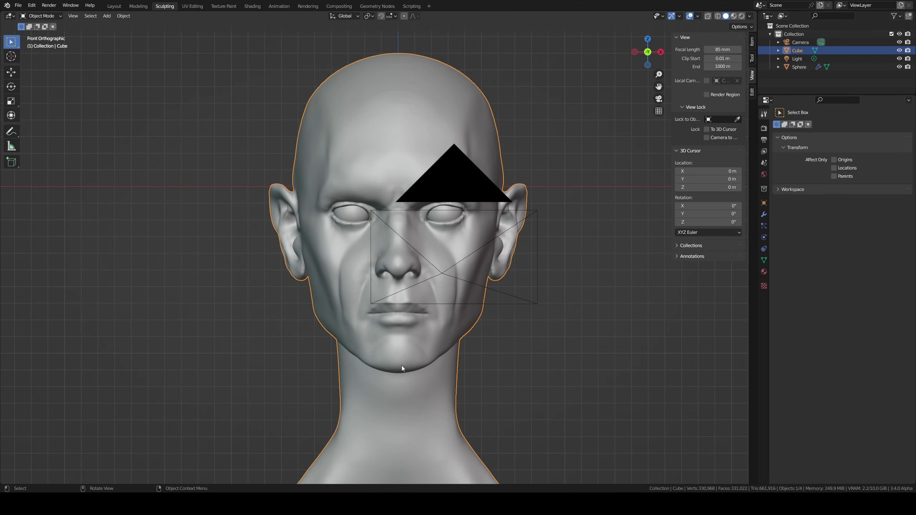
left_click(50, 16)
left_click(44, 43)
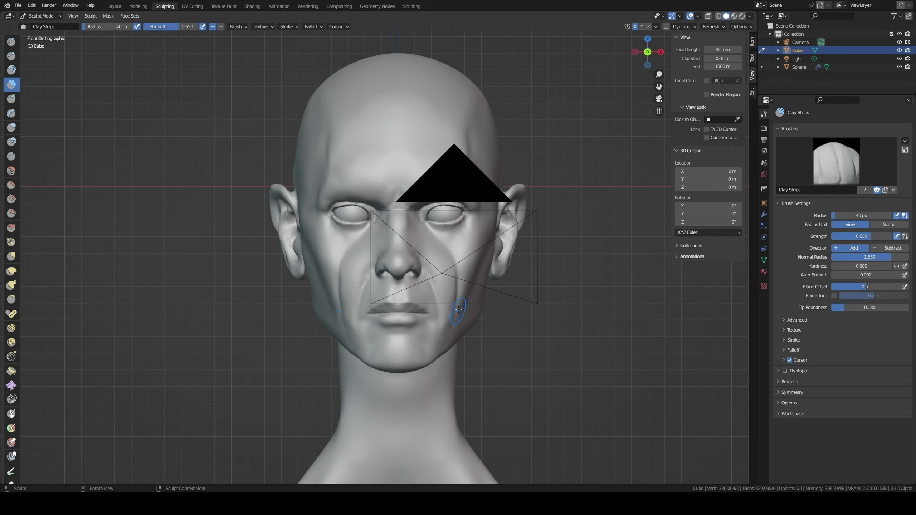
key("KP_Divide")
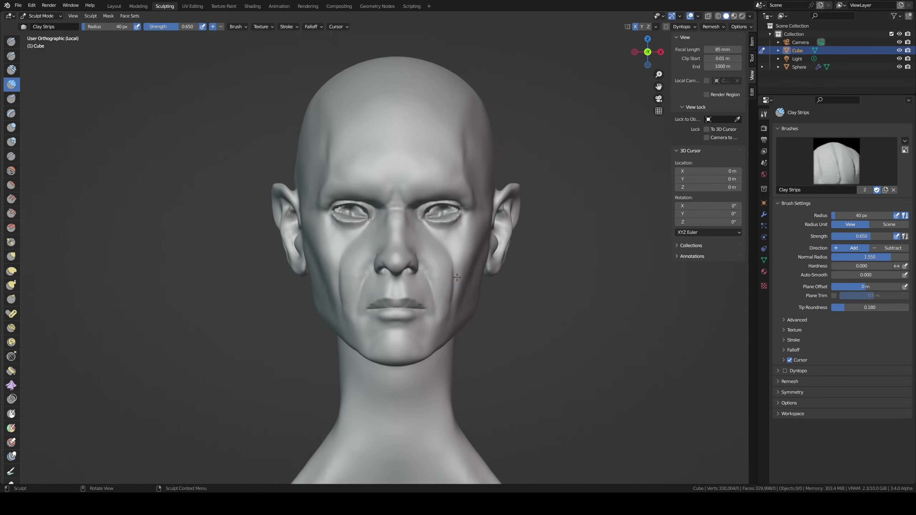
middle_click_drag(406, 289, 436, 287)
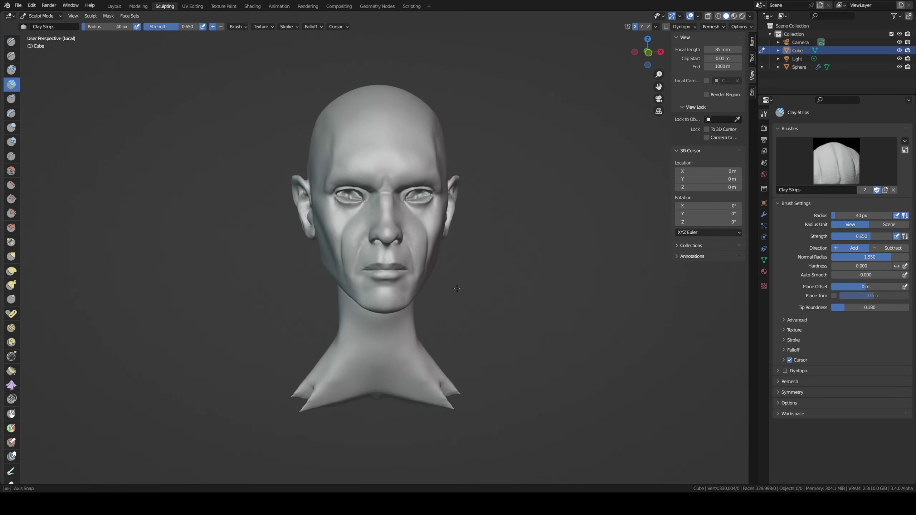
key("ctrl+Tab")
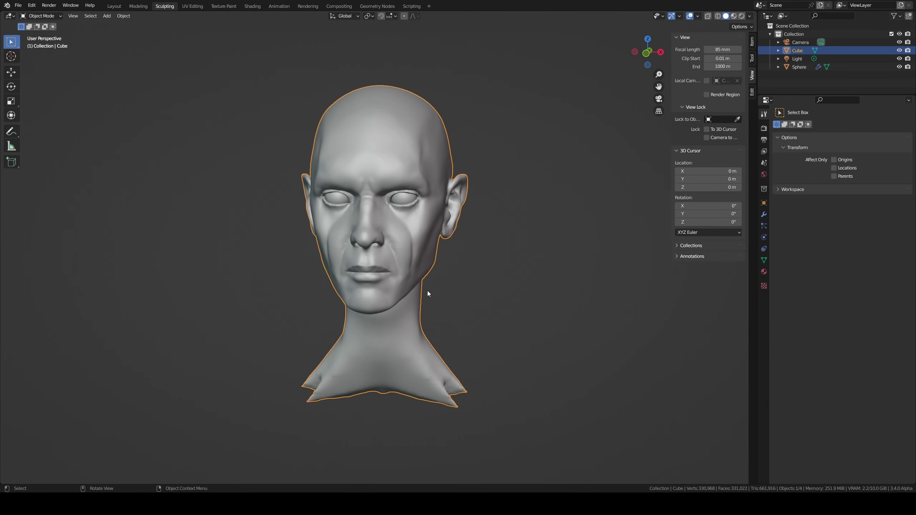
key("KP_Divide")
Step: Check the head's framing through the camera, hide the camera, and return to front view
middle_click_drag(201, 71, 231, 50)
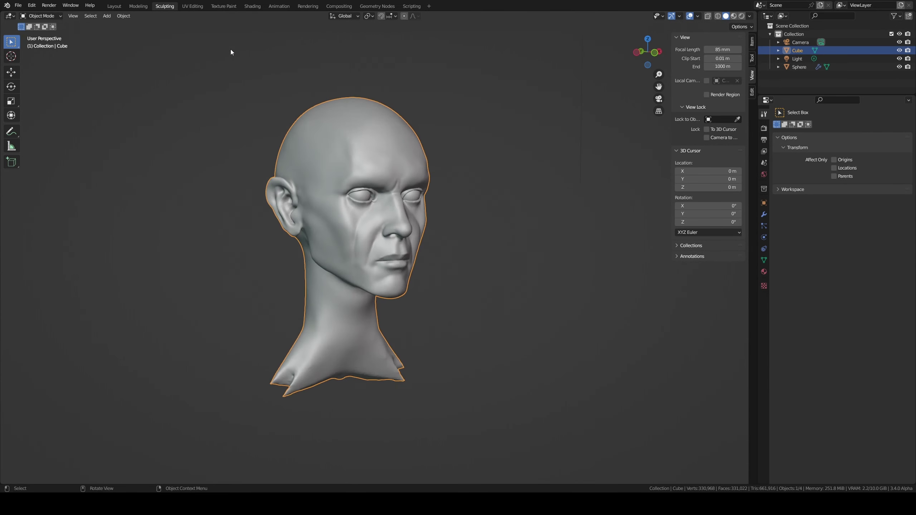
left_click(121, 6)
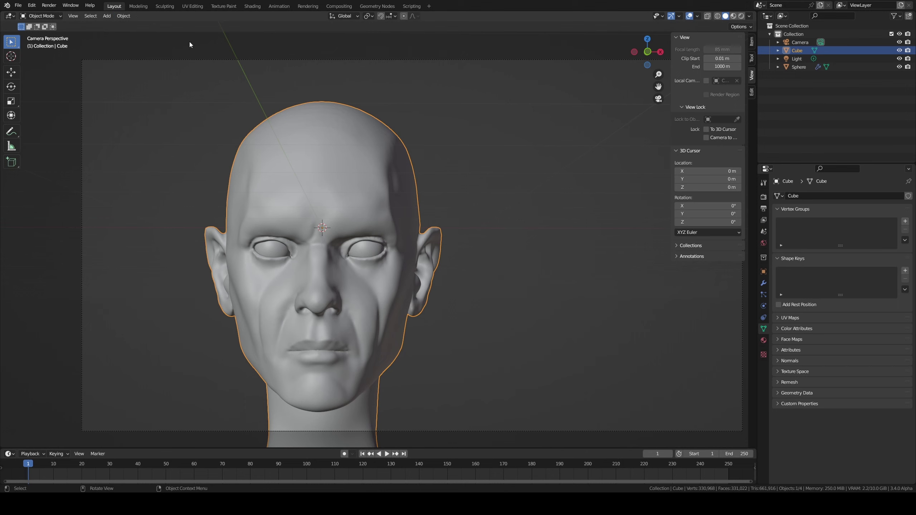
left_click(161, 6)
middle_click_drag(324, 213, 394, 212)
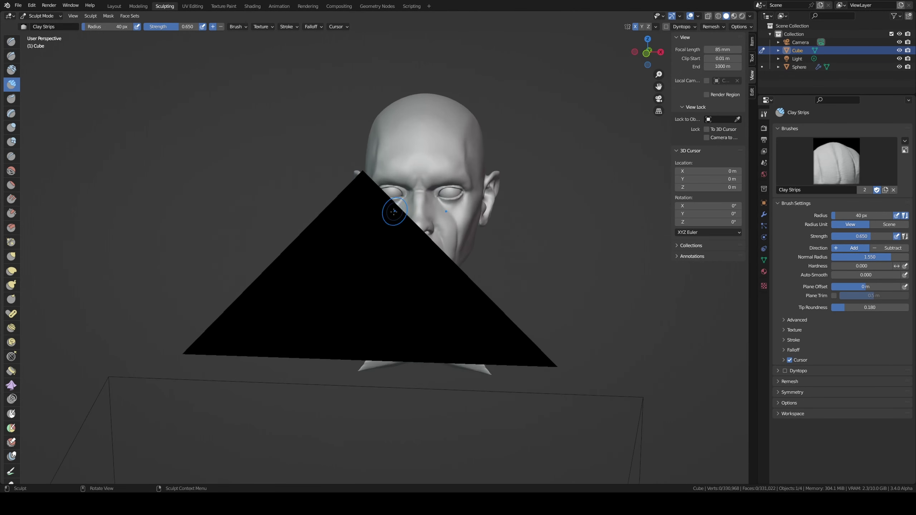
left_click(899, 42)
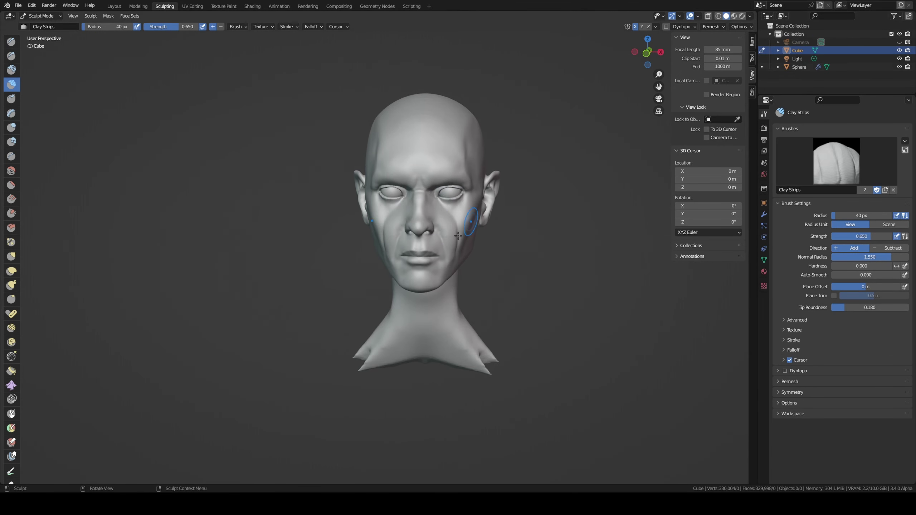
middle_click_drag(477, 278, 480, 286)
scroll(480, 286, "up", 2)
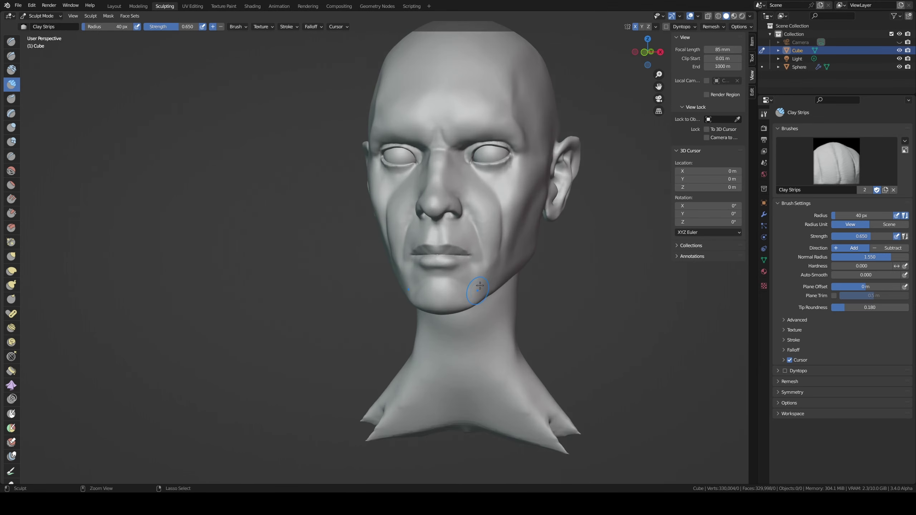
key("KP_1")
Step: With a 174 px Grab brush, pull the neck base and shoulder corners outward
key("g")
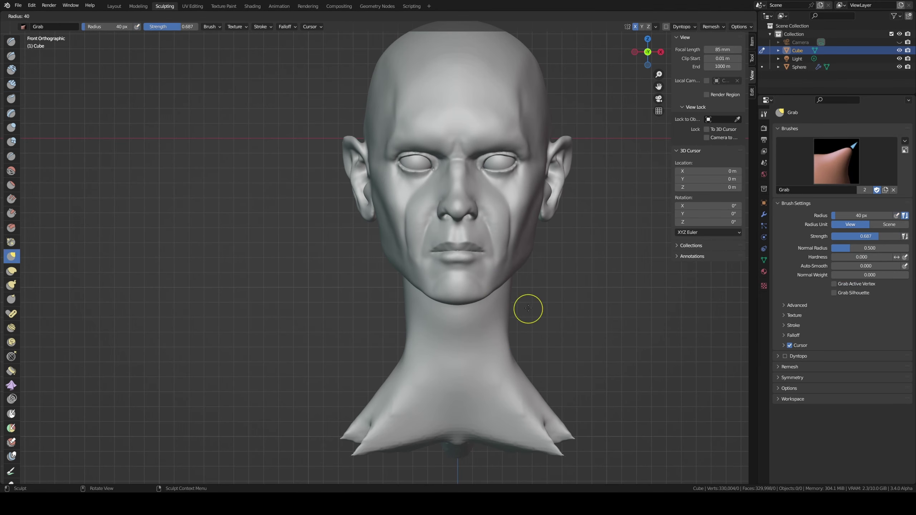
key("f")
left_click(505, 299)
middle_click_drag(505, 300, 528, 307)
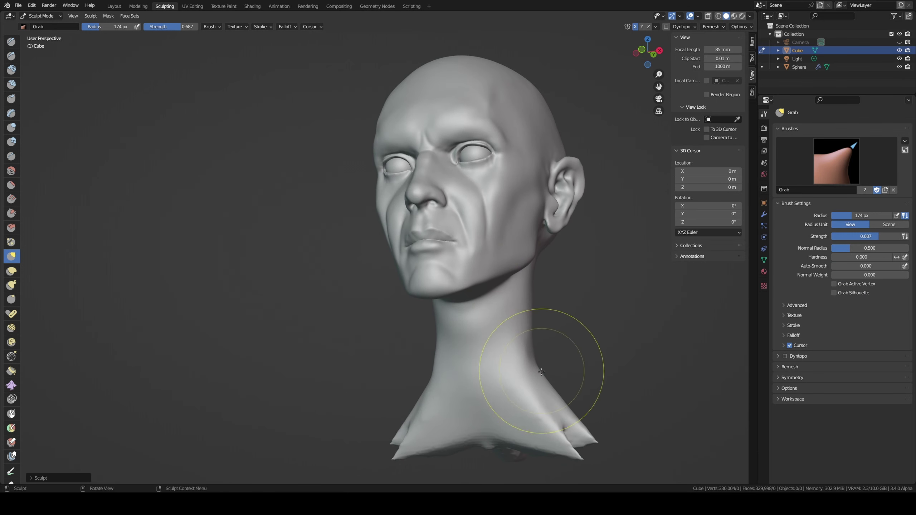
mouse_move(552, 368)
left_mouse_down()
mouse_move(563, 409)
mouse_move(528, 364)
mouse_move(552, 400)
left_mouse_up()
key("KP_1")
left_click_drag(552, 440, 563, 433)
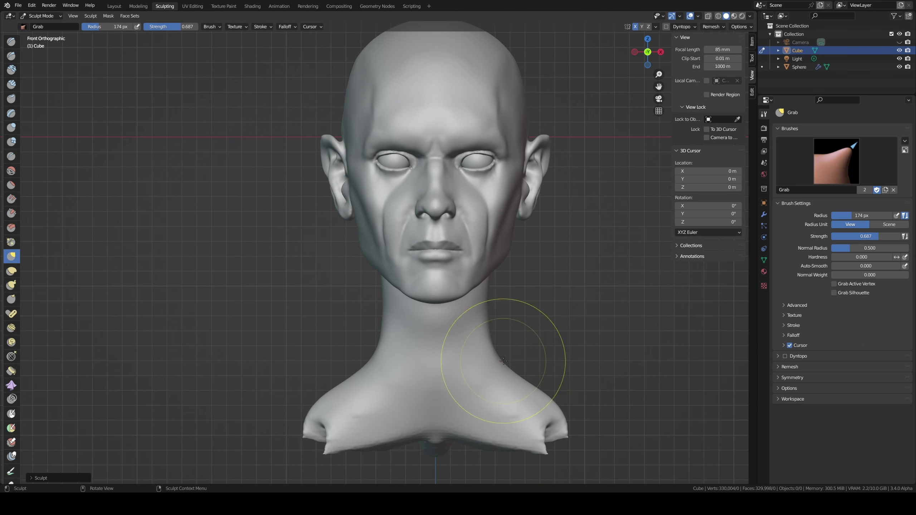
left_click_drag(522, 392, 493, 298)
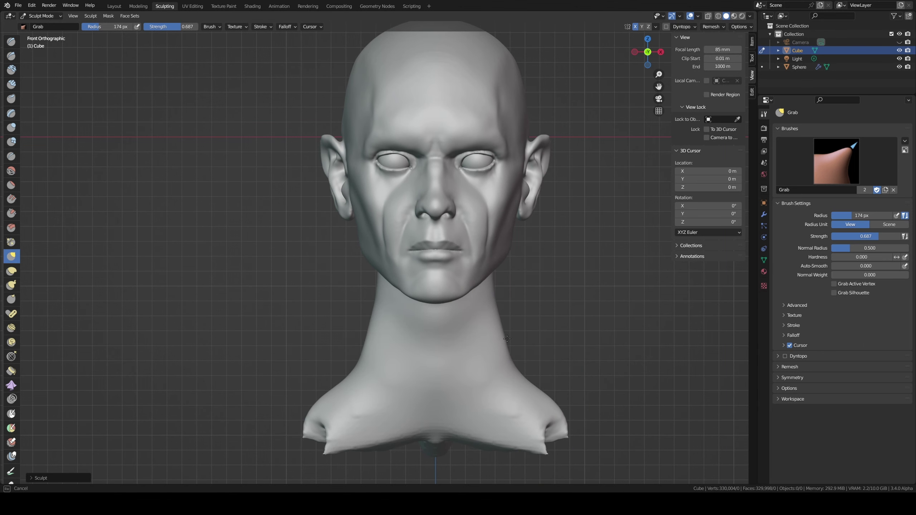
left_click_drag(488, 348, 484, 333)
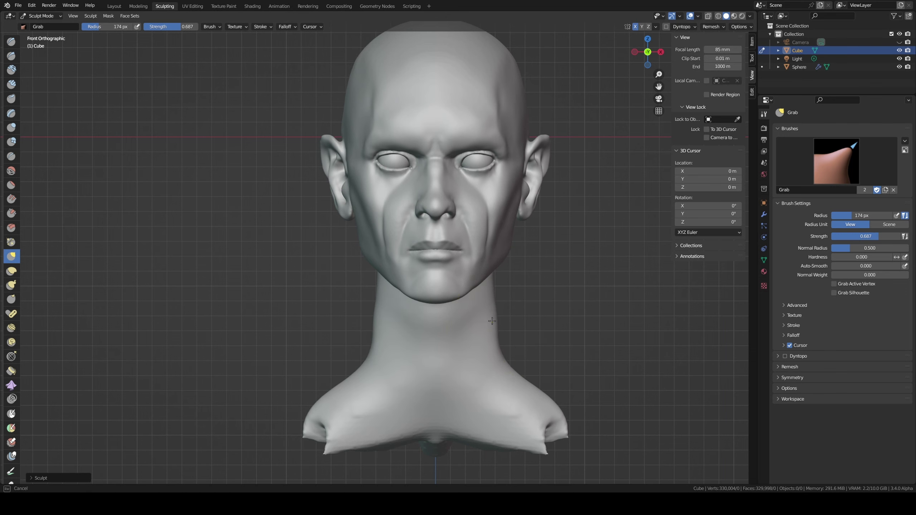
middle_click_drag(496, 342, 501, 378)
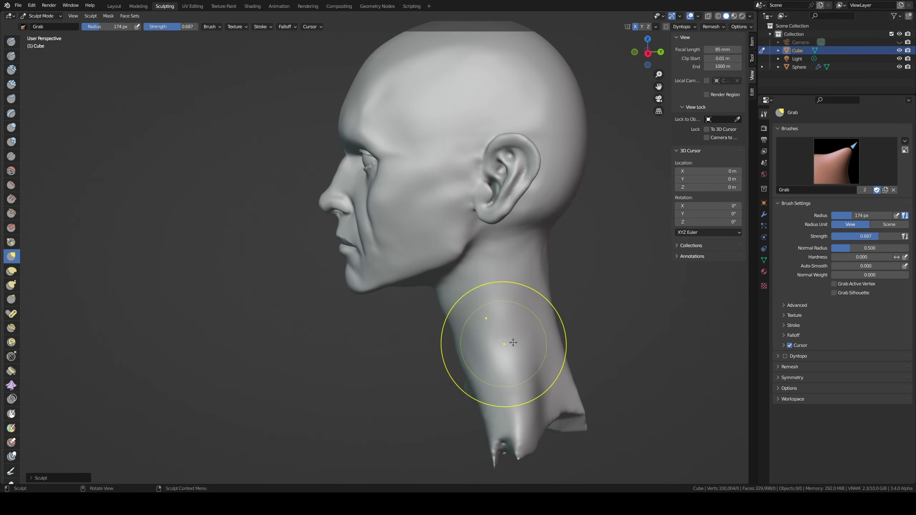
Step: Build clay ridges up the side of the neck with Clay Strips at 90 px
key("c")
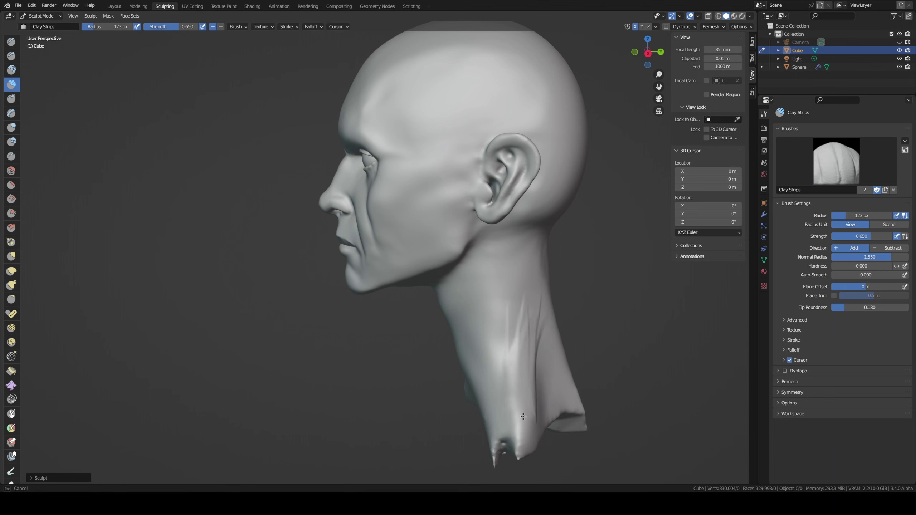
left_click_drag(523, 417, 532, 381)
key("f")
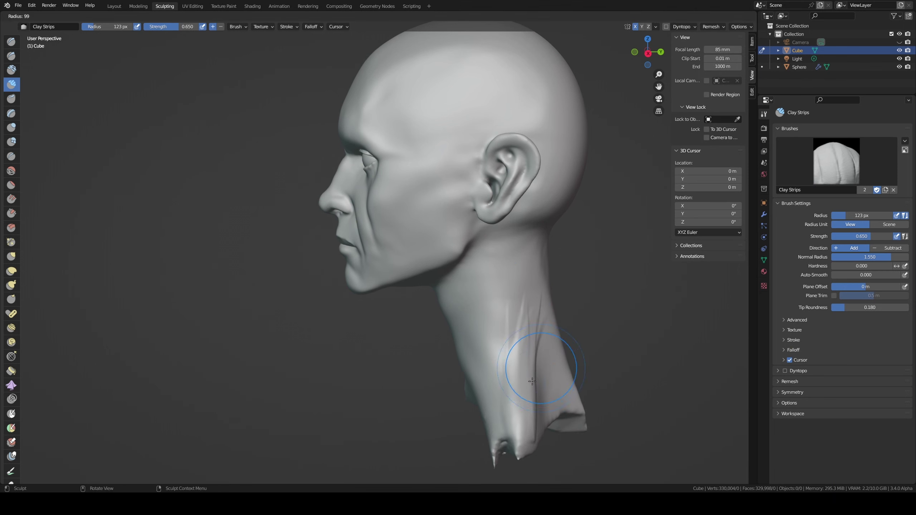
left_click(532, 381)
left_click_drag(526, 437, 533, 390)
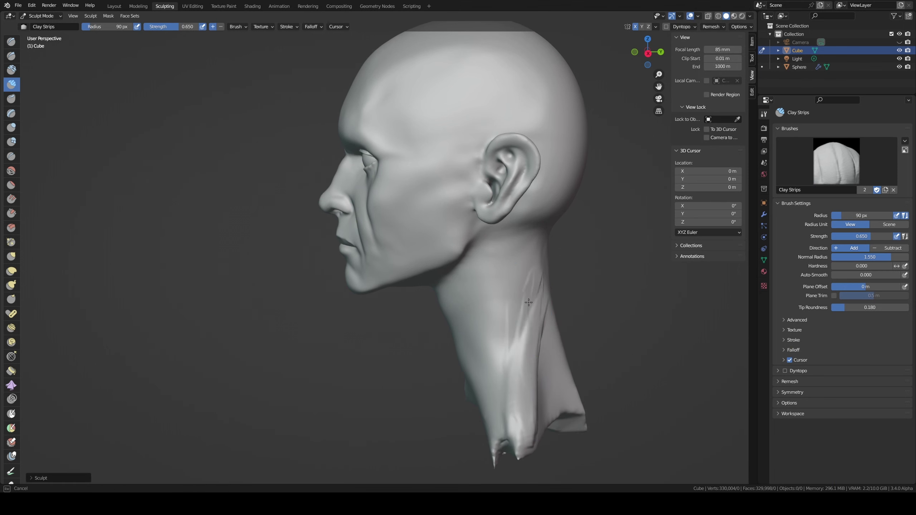
left_click_drag(529, 302, 540, 417)
middle_click_drag(541, 387, 501, 280)
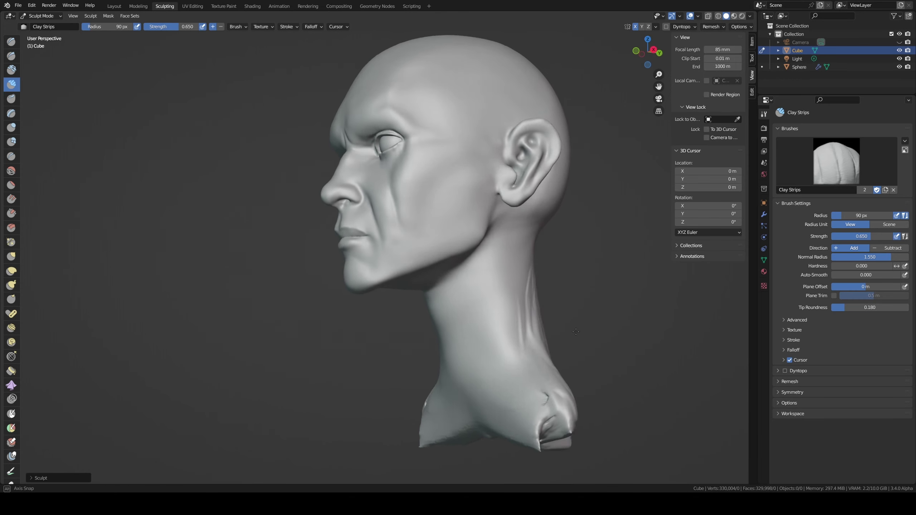
Step: At 55 px, build the lower neck muscles and a muscle running down from below the ear
key("f")
left_click(485, 306)
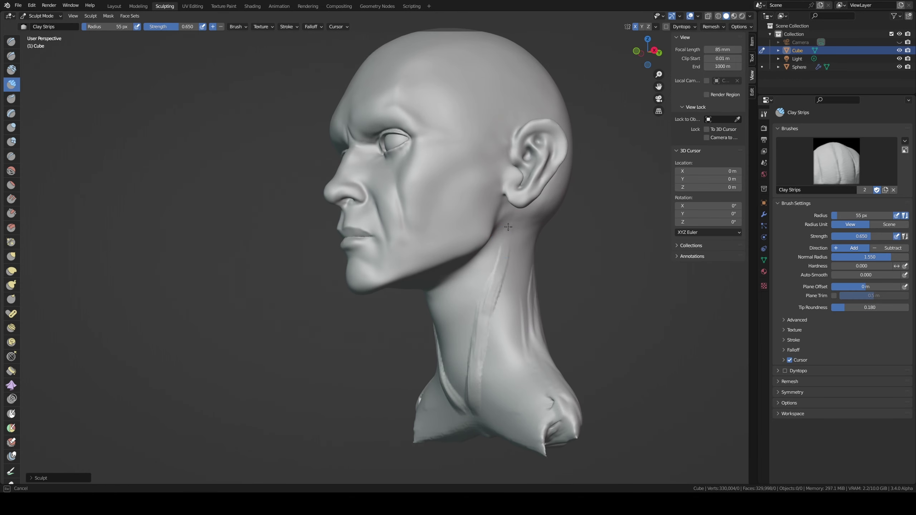
middle_click_drag(438, 346, 450, 343)
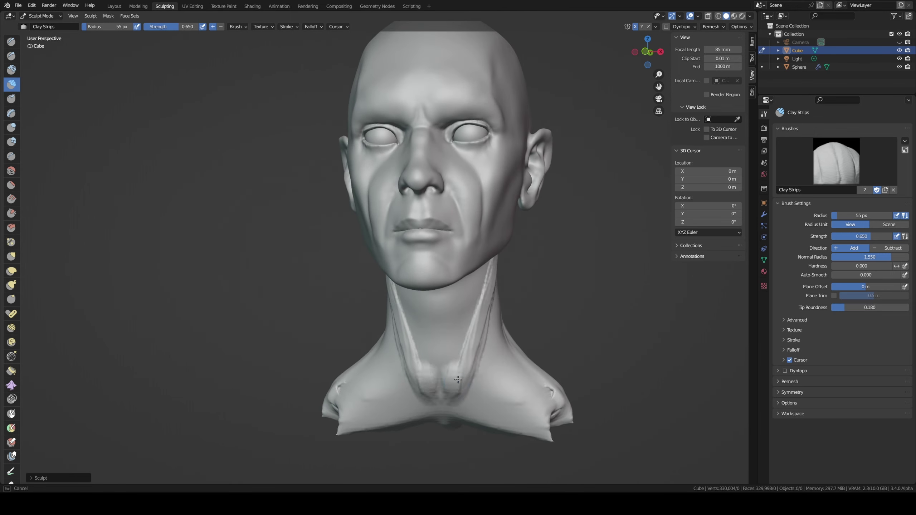
left_click_drag(458, 380, 456, 364)
middle_click_drag(482, 325, 480, 319)
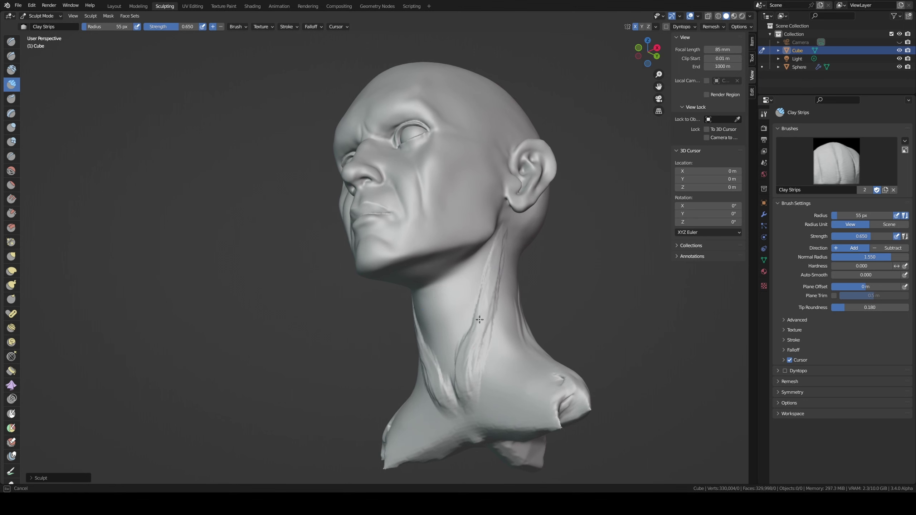
left_click_drag(503, 237, 480, 315)
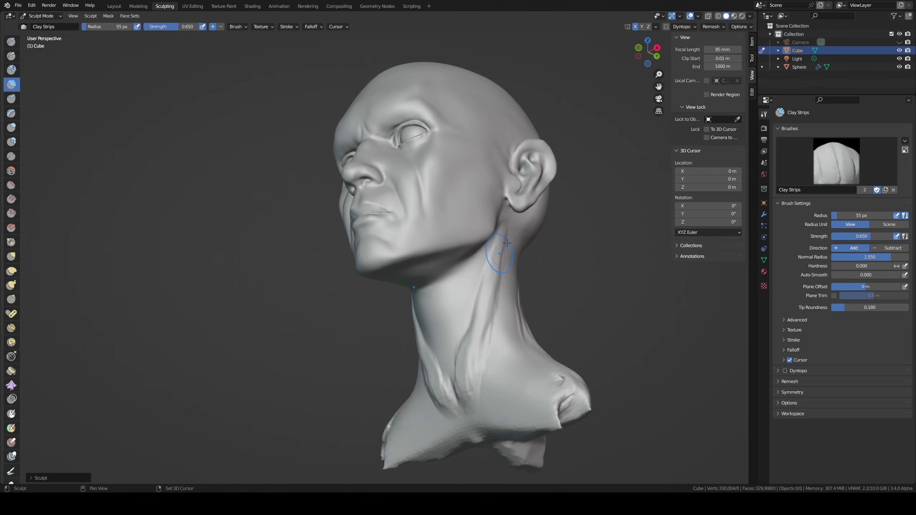
middle_click_drag(495, 367, 582, 346)
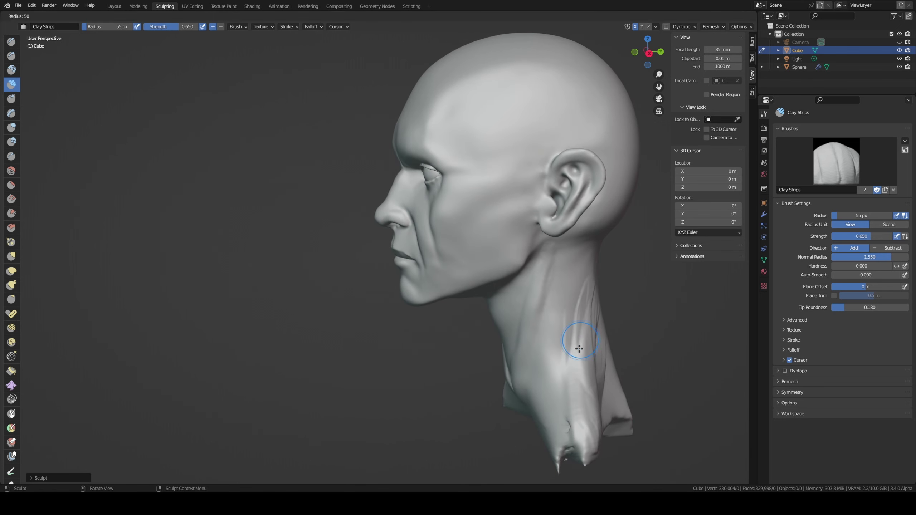
Step: Carve two sharp creases down the neck with the Draw Sharp brush
key("shift+x")
left_click_drag(583, 318, 582, 443)
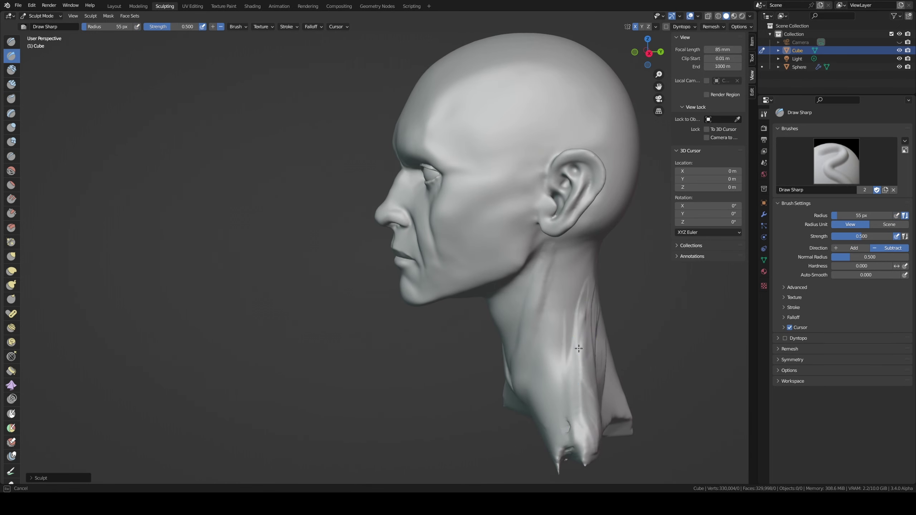
left_click_drag(586, 346, 588, 448)
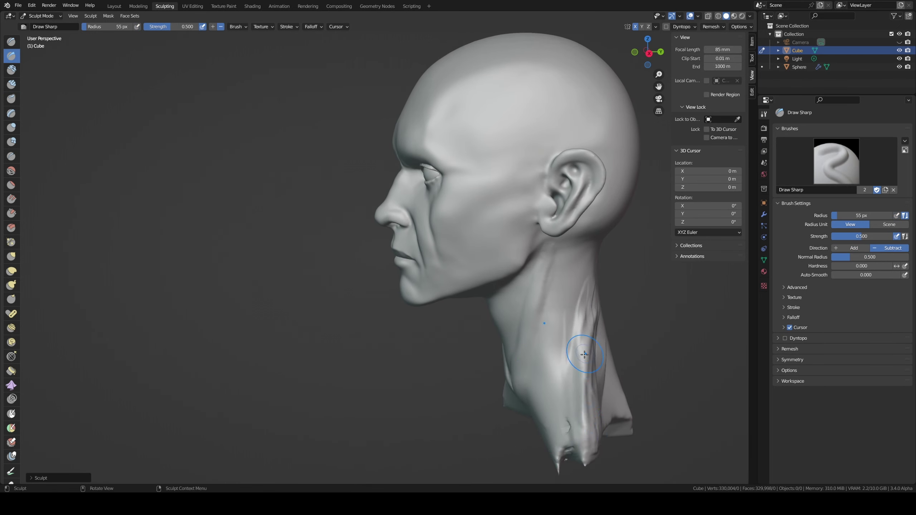
middle_click_drag(541, 336, 645, 334)
key("KP_1")
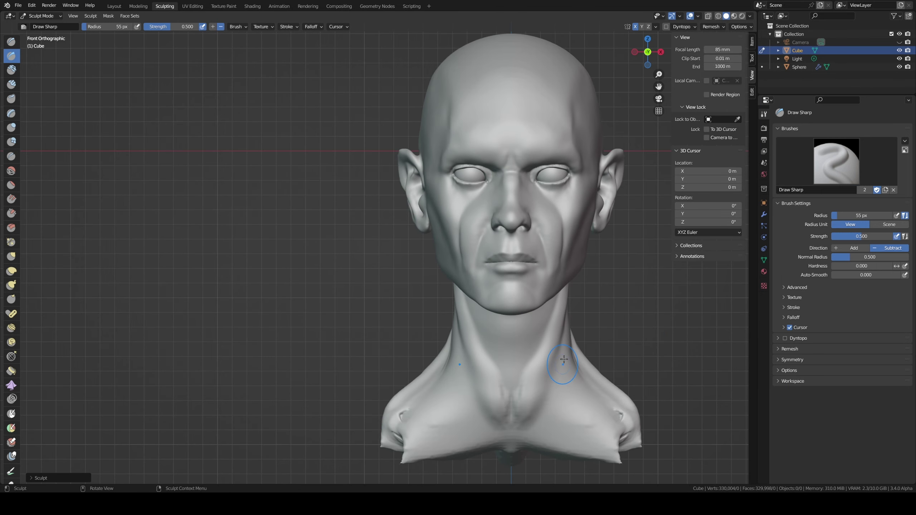
Step: Grab the side and back of the lower neck into shape with a 183 px brush
key("g")
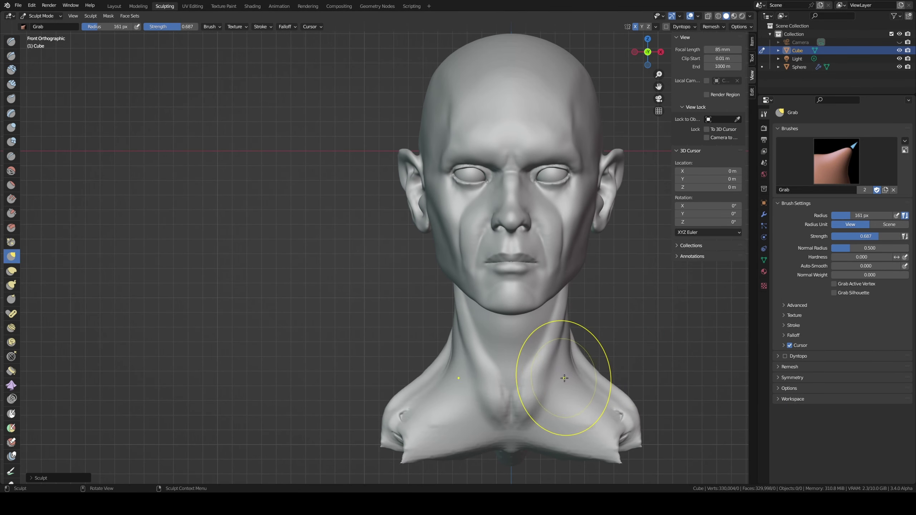
mouse_move(565, 378)
left_mouse_down()
mouse_move(579, 336)
mouse_move(573, 347)
left_mouse_up()
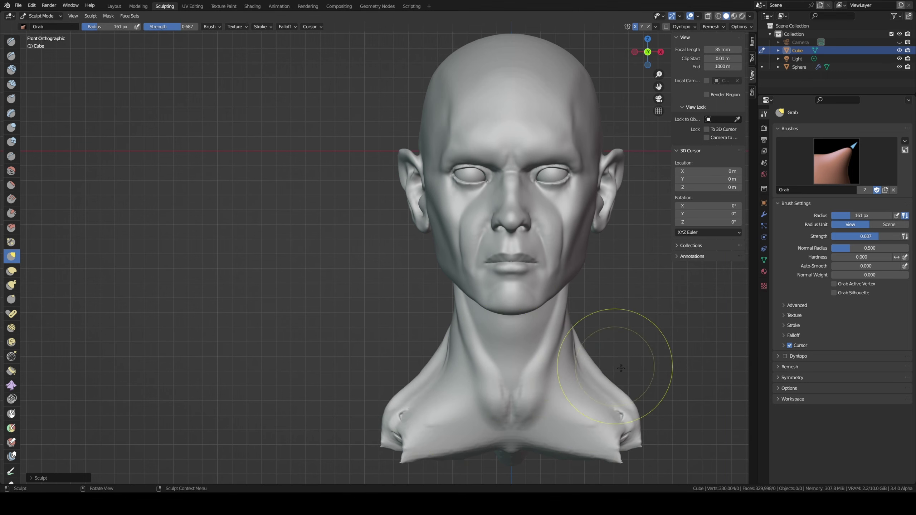
mouse_move(624, 389)
middle_mouse_down()
mouse_move(534, 382)
mouse_move(602, 320)
mouse_move(613, 294)
middle_mouse_up()
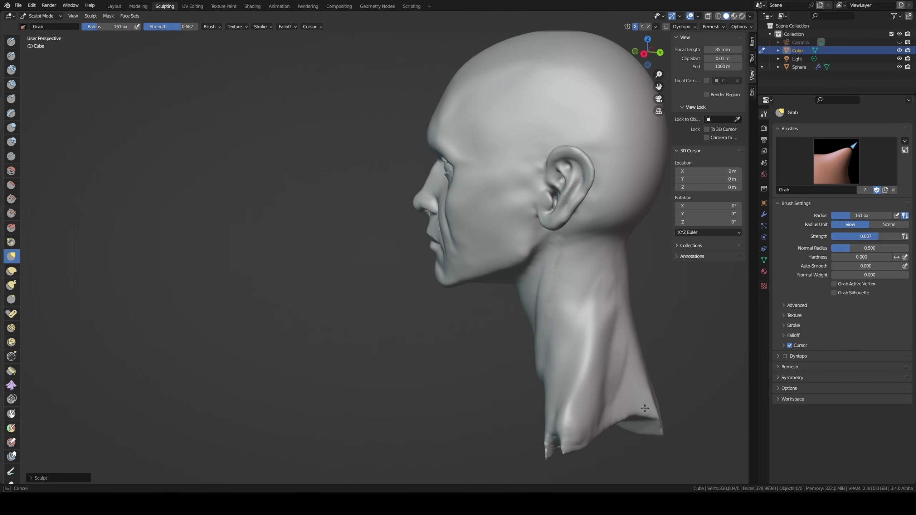
middle_click_drag(613, 397, 655, 307, "alt")
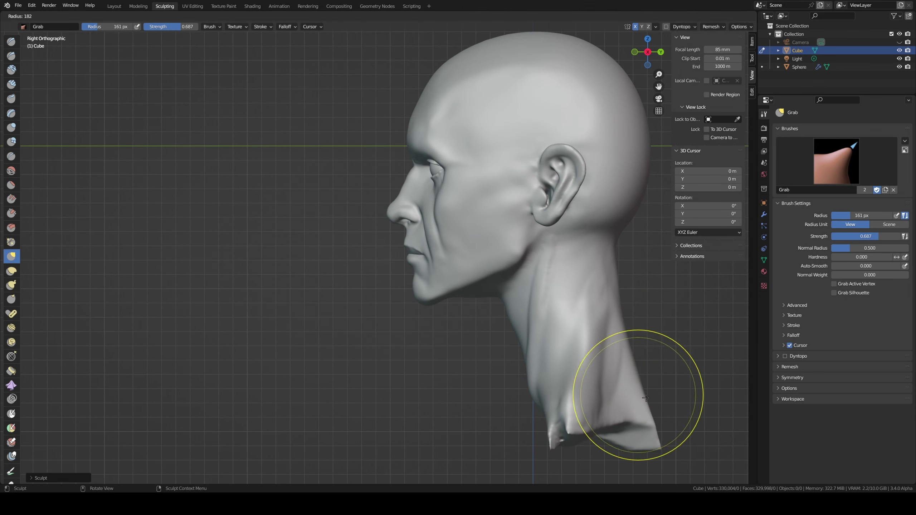
key("f")
left_click(628, 365)
left_click_drag(629, 365, 591, 412)
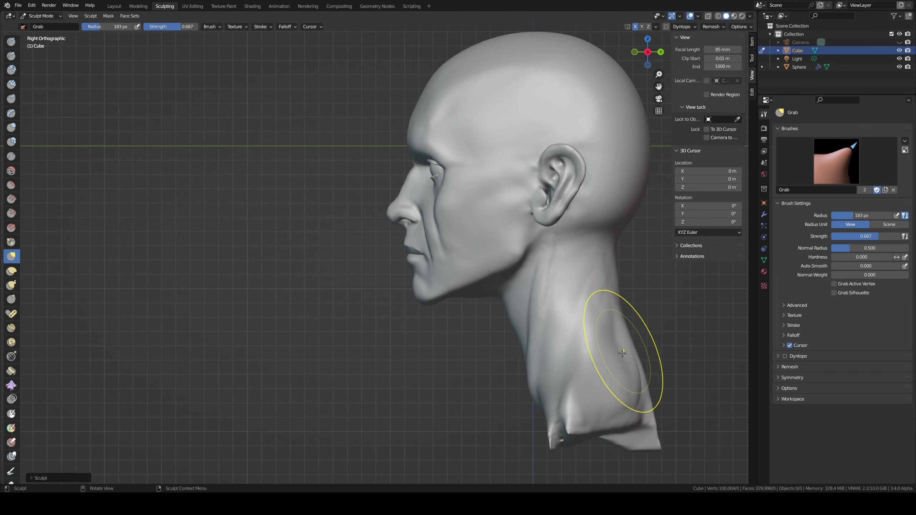
middle_click_drag(591, 411, 619, 321)
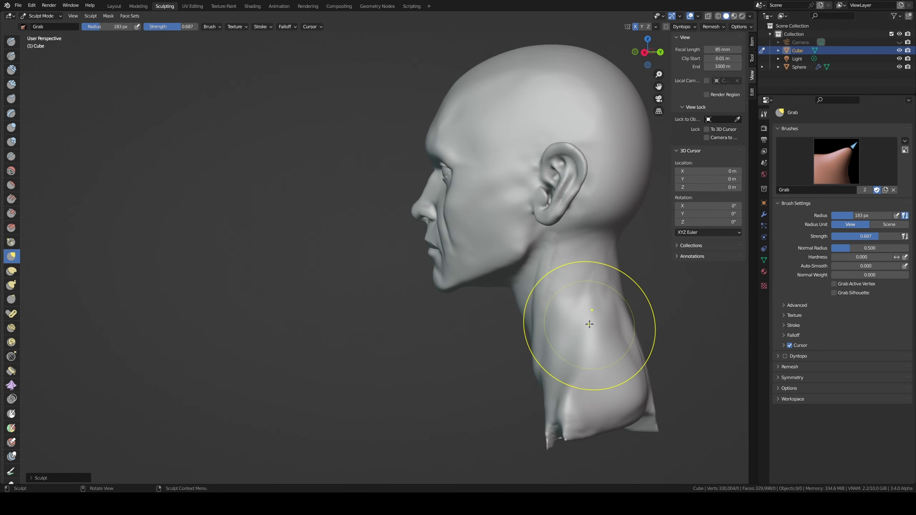
key("KP_3")
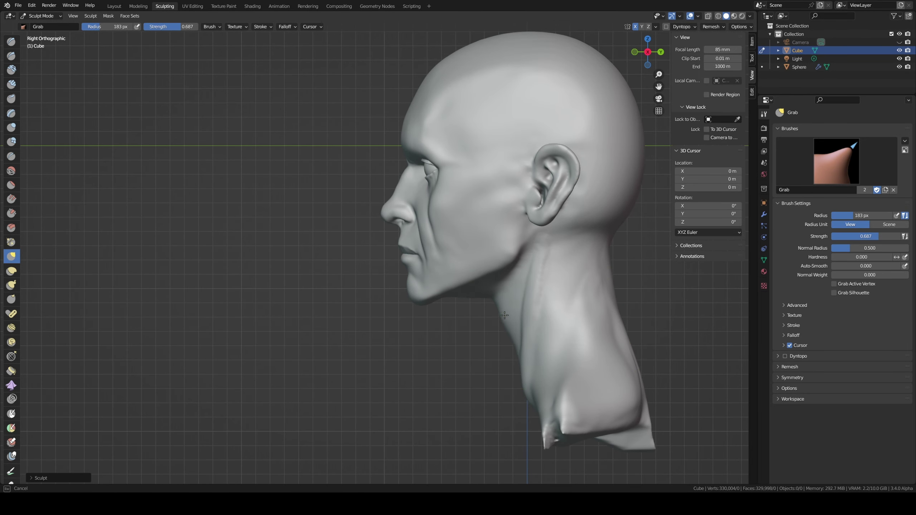
Step: Pull the lower neck down, then widen the Grab brush to 260 px to fill out the neck's back
left_click_drag(526, 398, 528, 418)
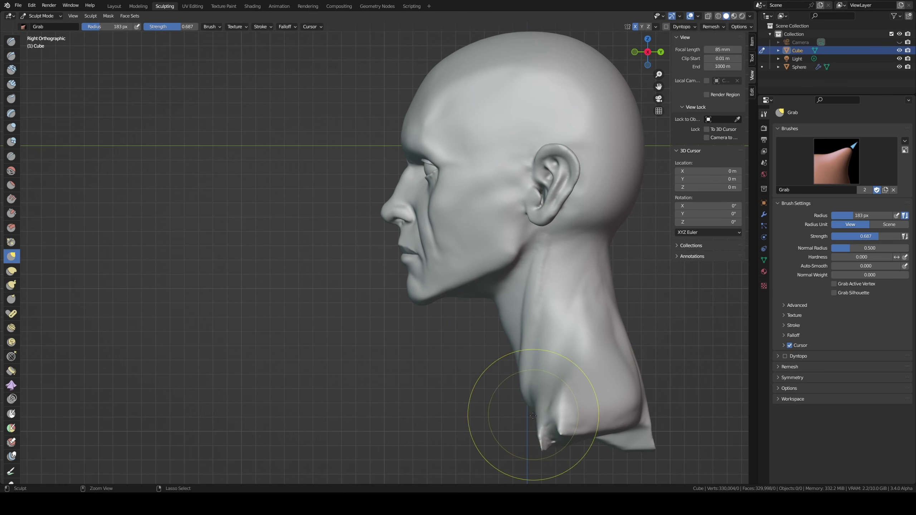
left_click_drag(531, 411, 530, 407)
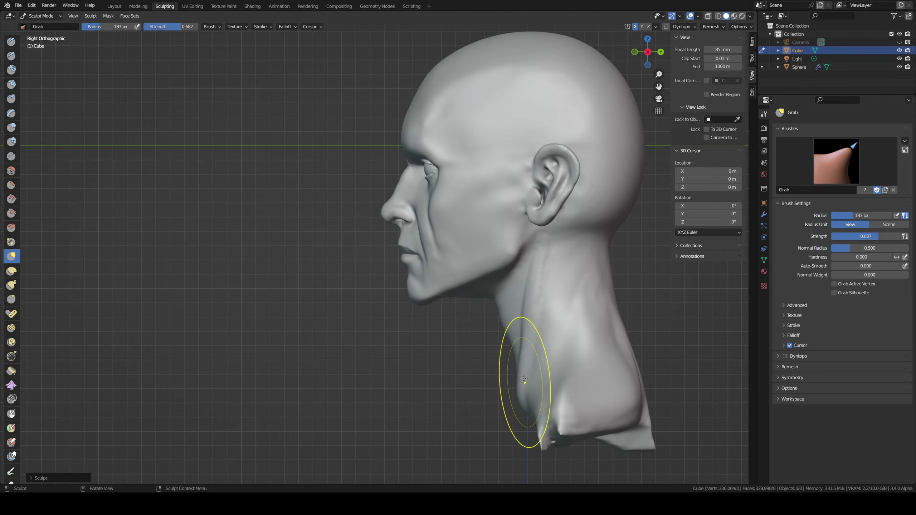
key("f")
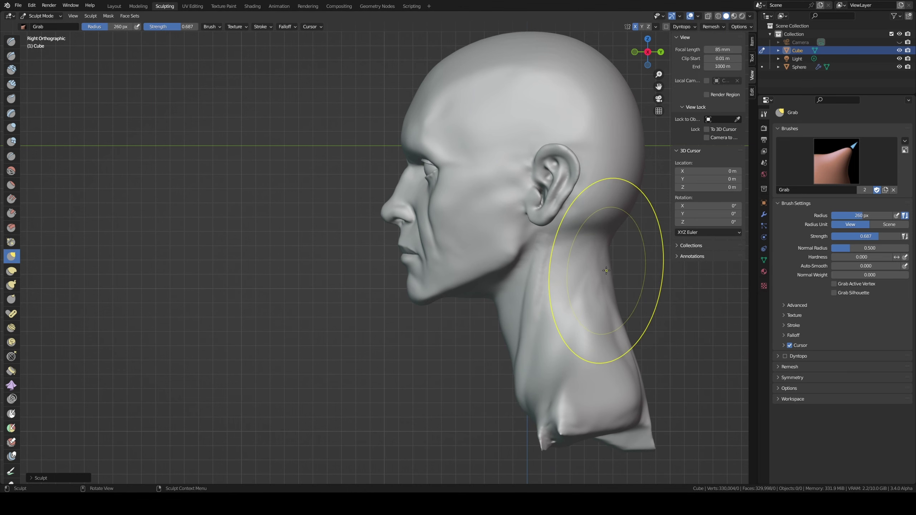
left_click(623, 312)
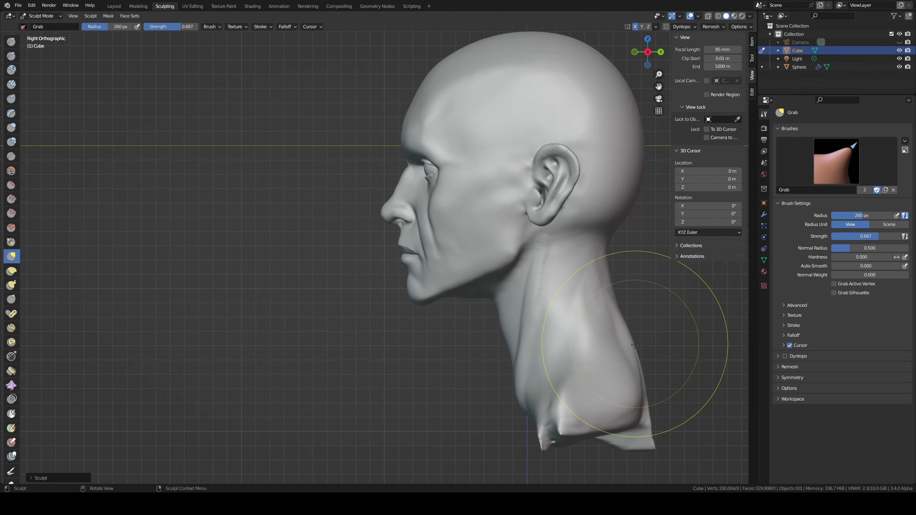
mouse_move(629, 318)
left_mouse_down()
mouse_move(607, 287)
mouse_move(613, 238)
mouse_move(594, 245)
left_mouse_up()
key("x")
mouse_move(577, 286)
left_mouse_down()
mouse_move(558, 235)
mouse_move(587, 238)
left_mouse_up()
middle_click_drag(612, 247, 562, 255)
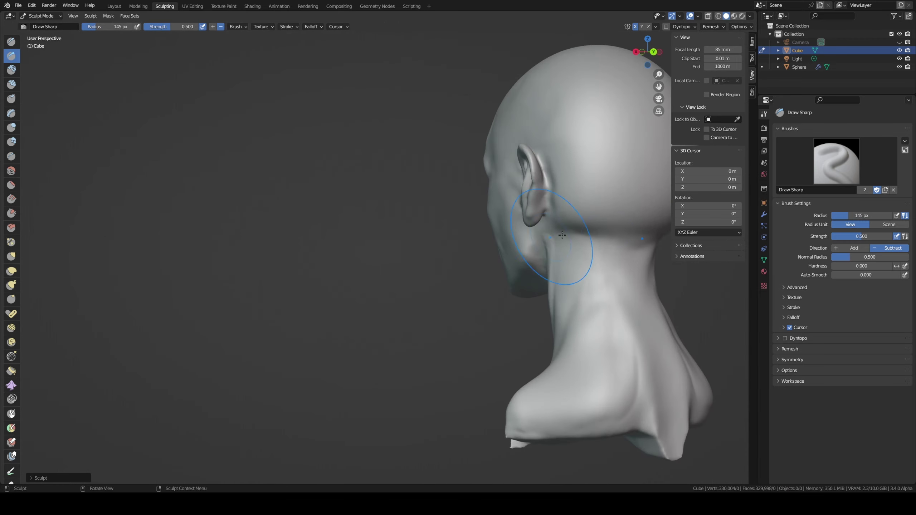
middle_click_drag(653, 238, 572, 249)
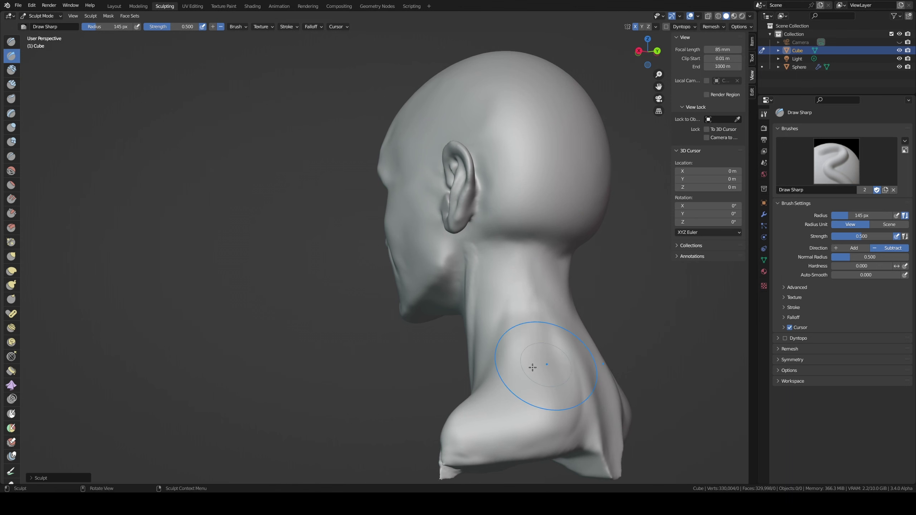
middle_click_drag(532, 368, 429, 419)
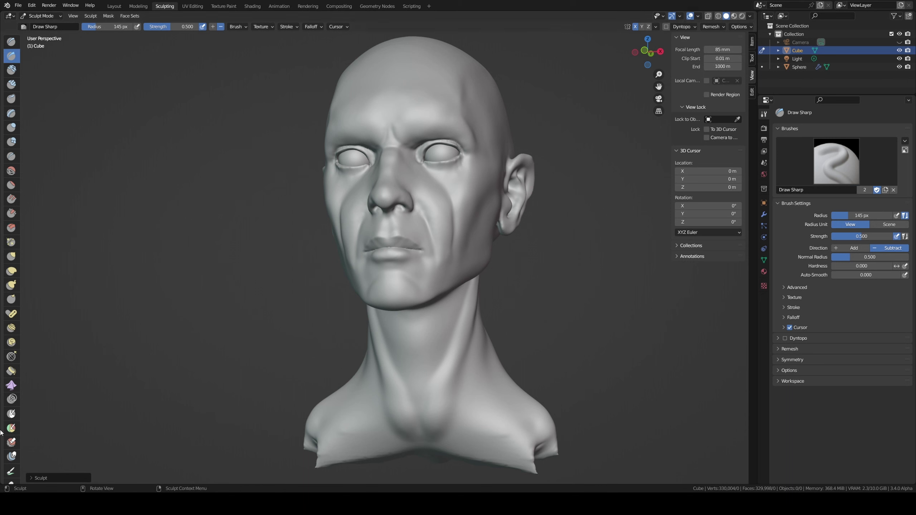
scroll(14, 402, "down", 10)
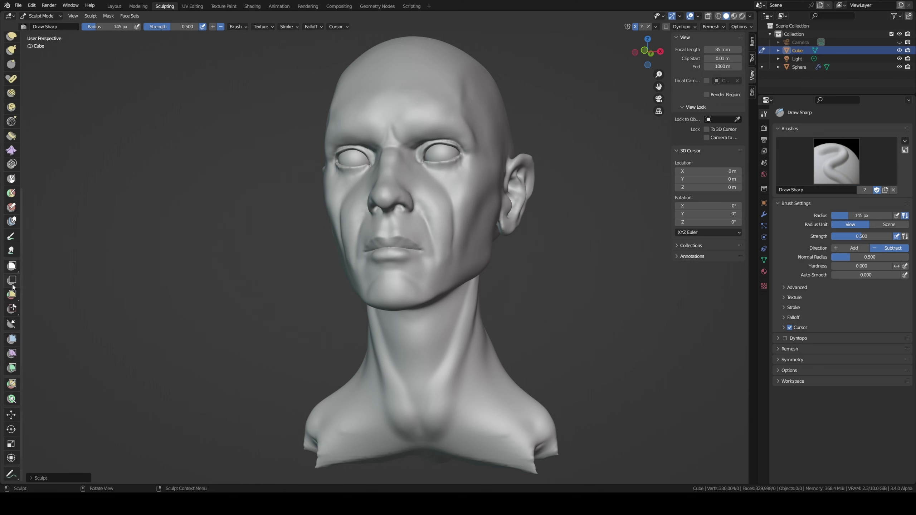
Step: Cut the bust's base flat along a horizontal line with Line Project in front view
left_click(5, 329)
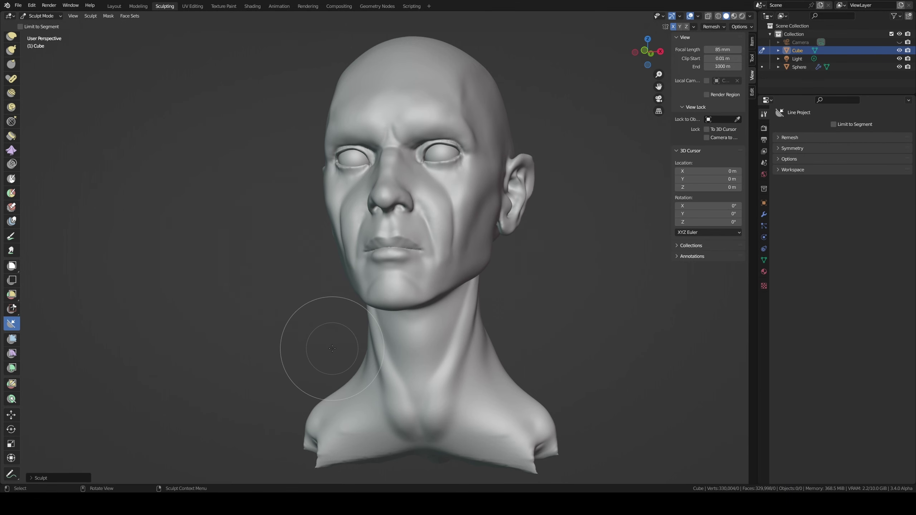
key("KP_1")
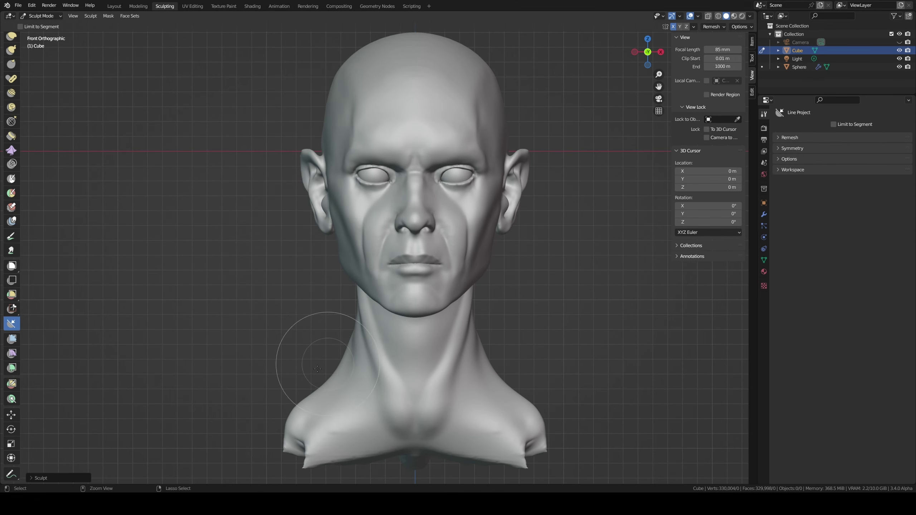
scroll(310, 367, "down", 1)
left_click_drag(231, 395, 609, 389)
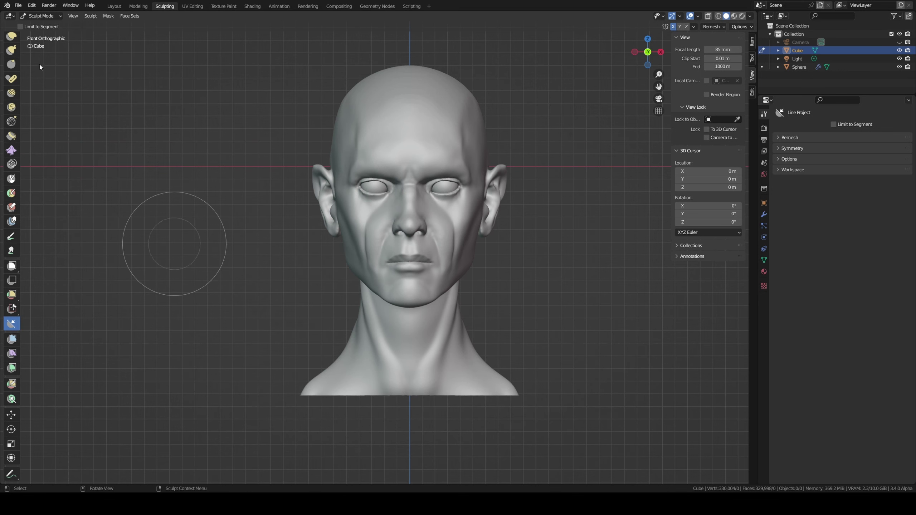
scroll(10, 54, "up", 5)
scroll(10, 54, "up", 3)
scroll(9, 49, "up", 5)
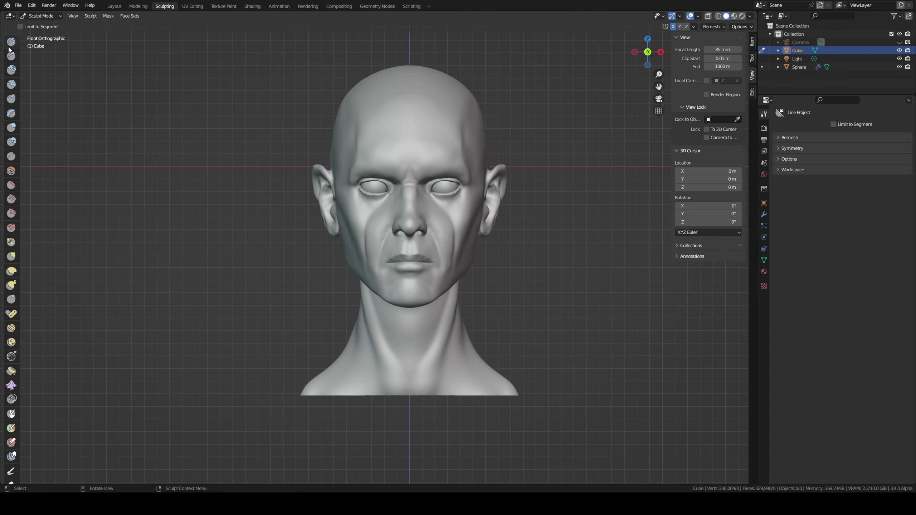
Step: Scrape the neck base and collar edge with the Scrape/Peaks brush
key("shift+t")
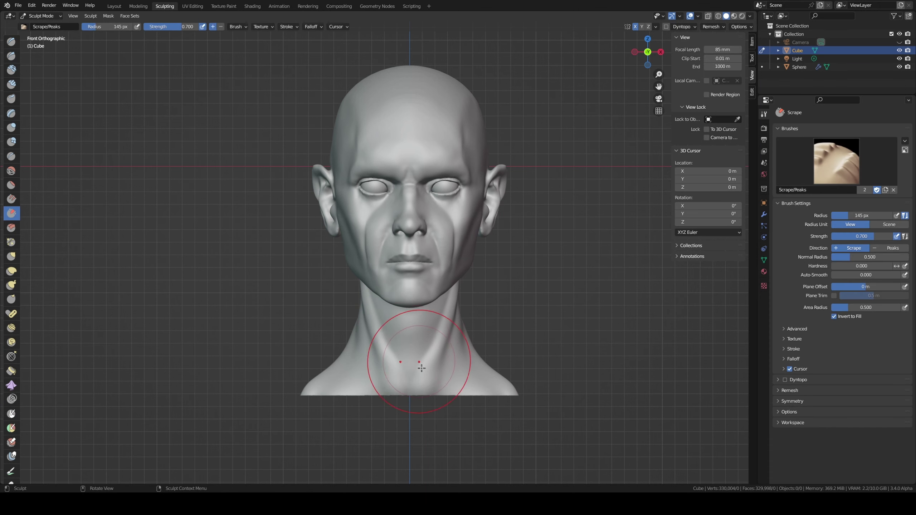
mouse_move(429, 368)
middle_mouse_down()
mouse_move(460, 407)
mouse_move(399, 363)
middle_mouse_up()
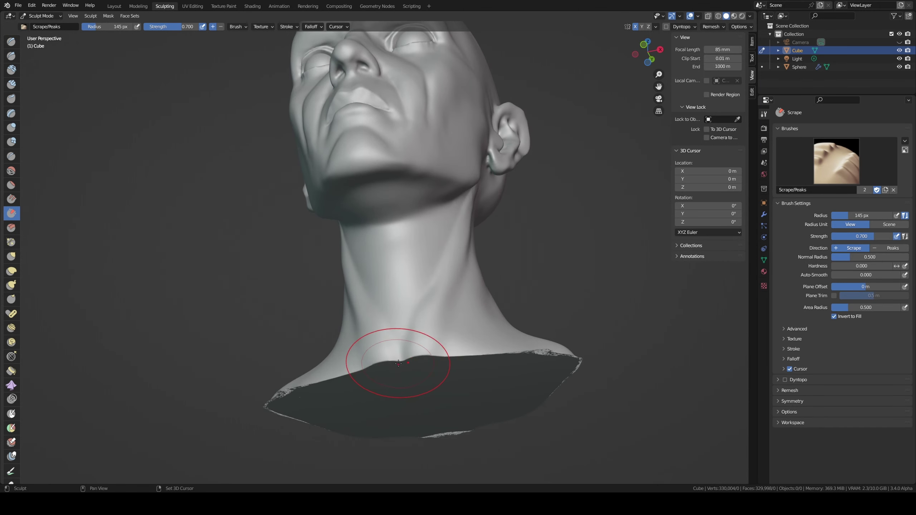
mouse_move(285, 393)
left_mouse_down()
mouse_move(370, 362)
mouse_move(520, 350)
mouse_move(532, 338)
left_mouse_up()
mouse_move(532, 338)
middle_mouse_down()
mouse_move(497, 356)
mouse_move(538, 353)
mouse_move(564, 334)
mouse_move(560, 354)
middle_mouse_up()
Step: Set the Smooth brush to 0.740 strength, then to 90 px radius and about 0.5 strength
key("s")
key("shift+f")
left_click(581, 364)
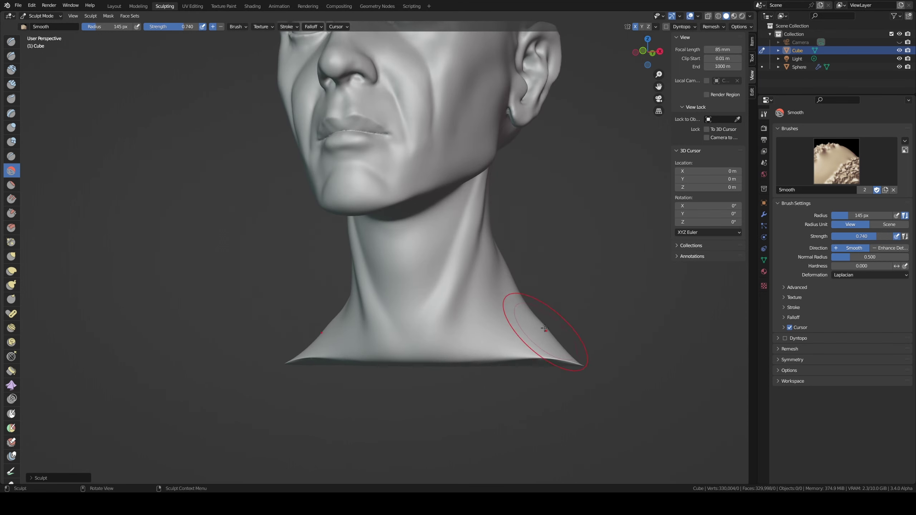
mouse_move(545, 329)
middle_mouse_down()
mouse_move(536, 370)
mouse_move(565, 355)
middle_mouse_up()
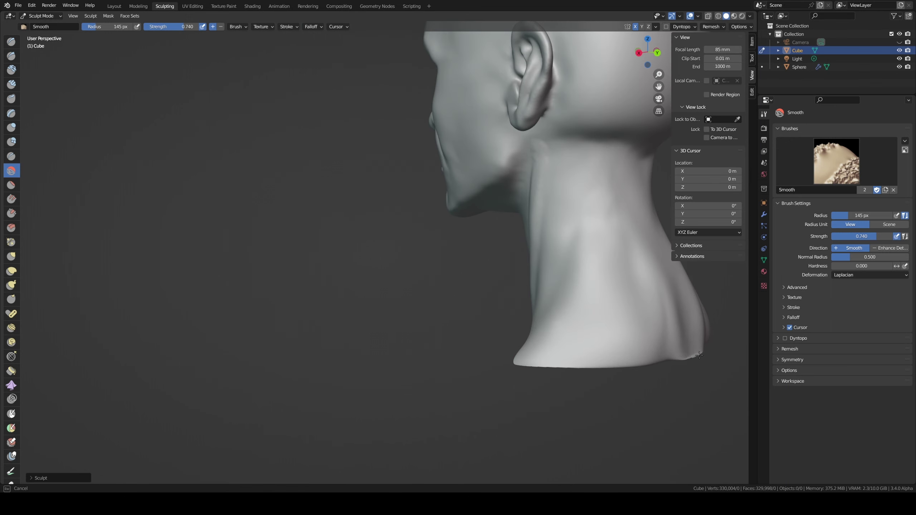
mouse_move(698, 353)
middle_mouse_down()
mouse_move(651, 324)
mouse_move(583, 307)
mouse_move(566, 314)
mouse_move(528, 268)
mouse_move(450, 259)
middle_mouse_up()
key("f")
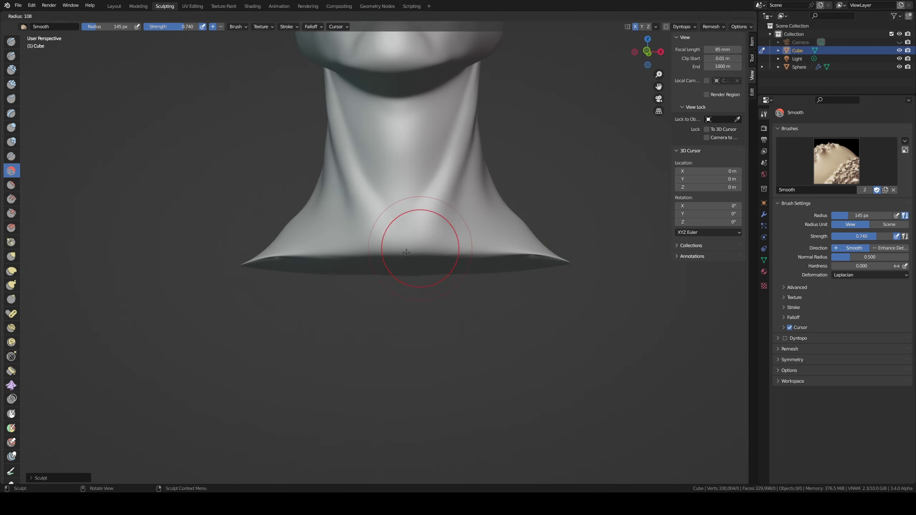
left_click(431, 257)
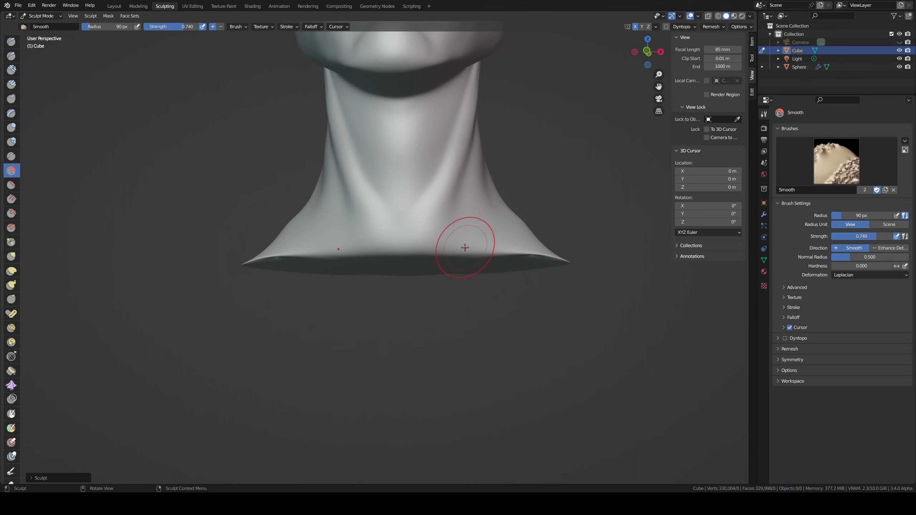
key("shift+f")
left_click(447, 256)
key("shift+f")
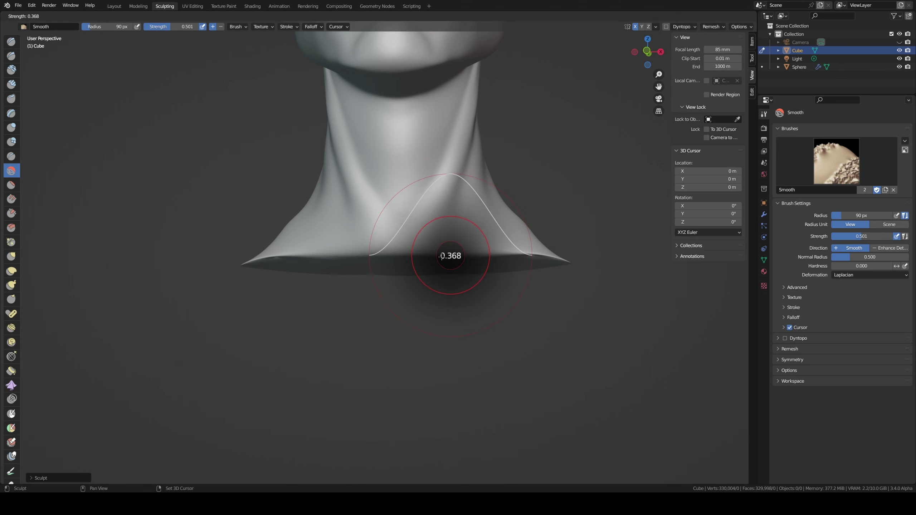
left_click(451, 255)
Step: Scrape the neck's bottom rim on both sides and along its edge with Scrape/Peaks
key("shift+t")
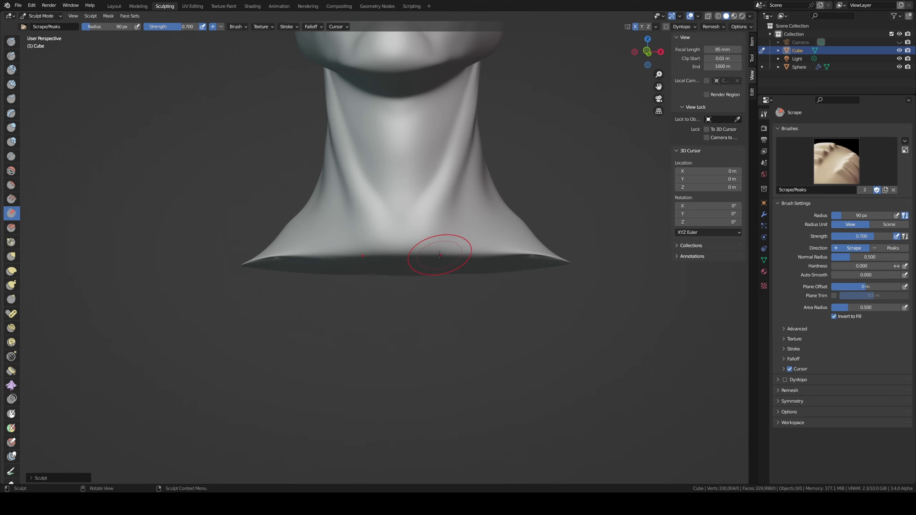
left_click_drag(440, 259, 525, 253)
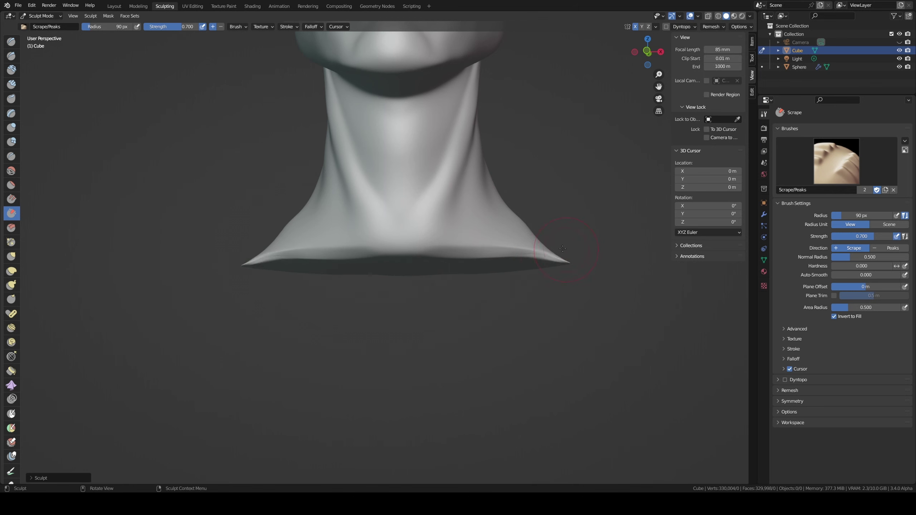
mouse_move(525, 253)
middle_mouse_down()
mouse_move(598, 259)
mouse_move(470, 278)
mouse_move(505, 284)
middle_mouse_up()
mouse_move(490, 293)
left_mouse_down()
mouse_move(613, 289)
mouse_move(481, 291)
mouse_move(536, 287)
left_mouse_up()
middle_click_drag(536, 287, 494, 270)
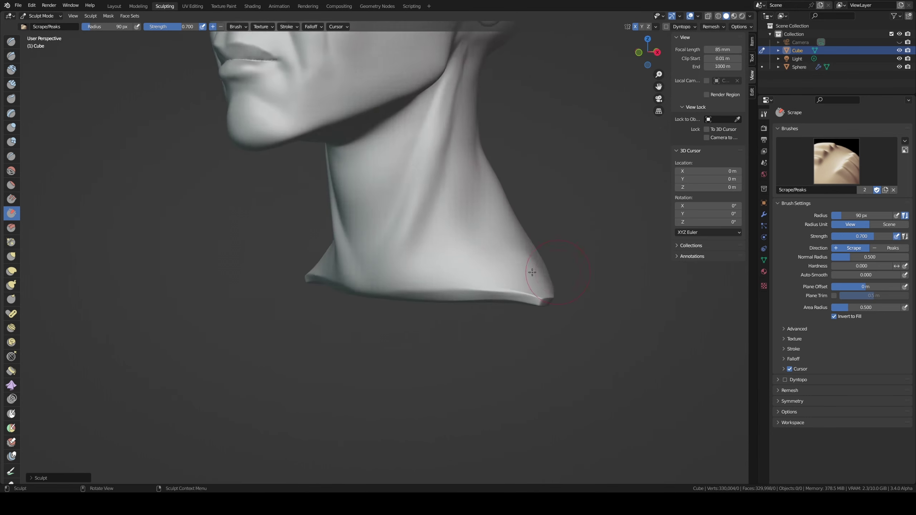
Step: Carve grooves and a sharp crease into the front of the neck
key("c")
left_click_drag(397, 255, 374, 287)
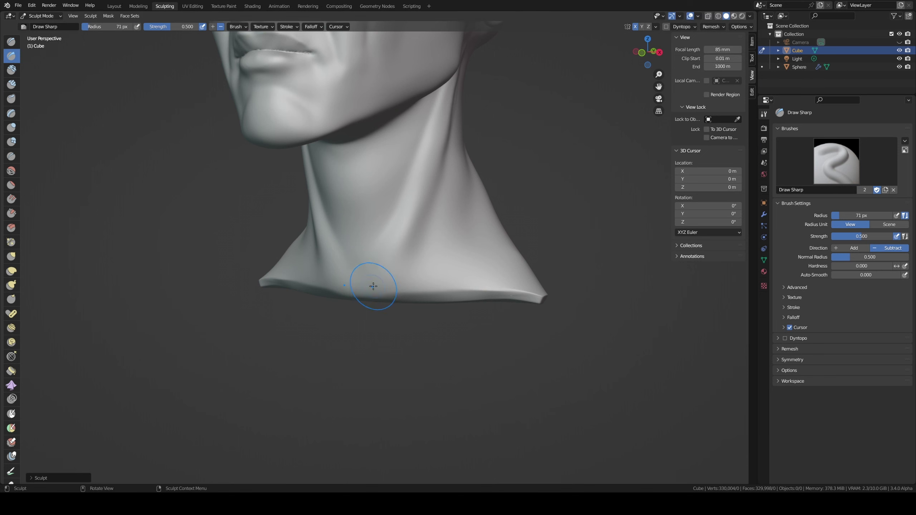
left_click_drag(413, 234, 346, 277)
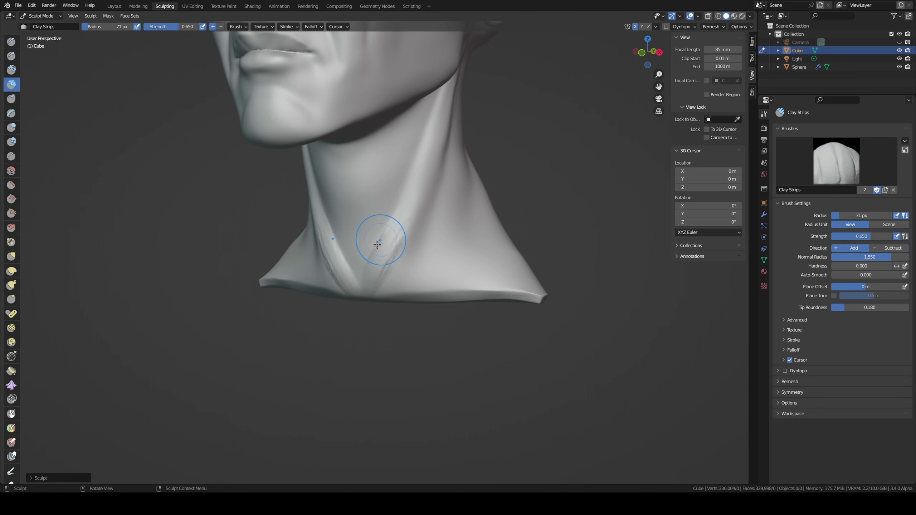
mouse_move(378, 239)
left_mouse_down()
mouse_move(372, 298)
mouse_move(367, 292)
left_mouse_up()
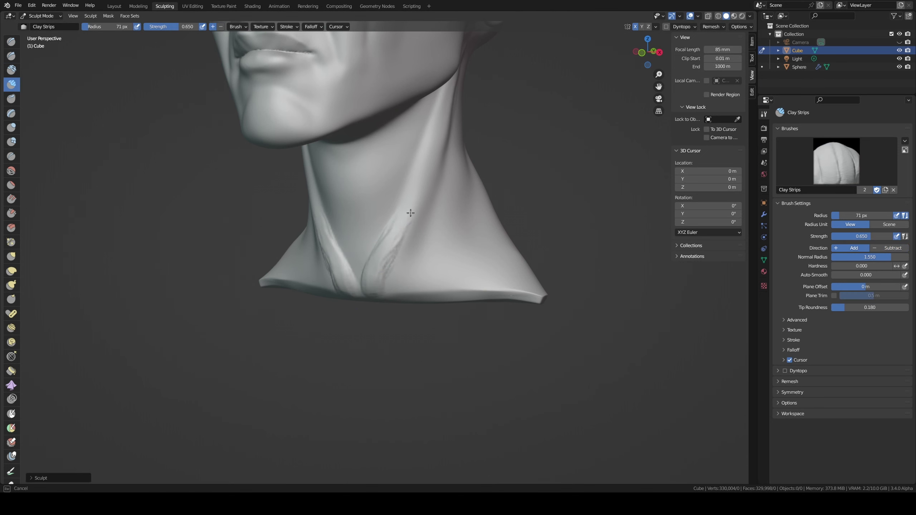
middle_click_drag(411, 213, 407, 240)
key("shift+x")
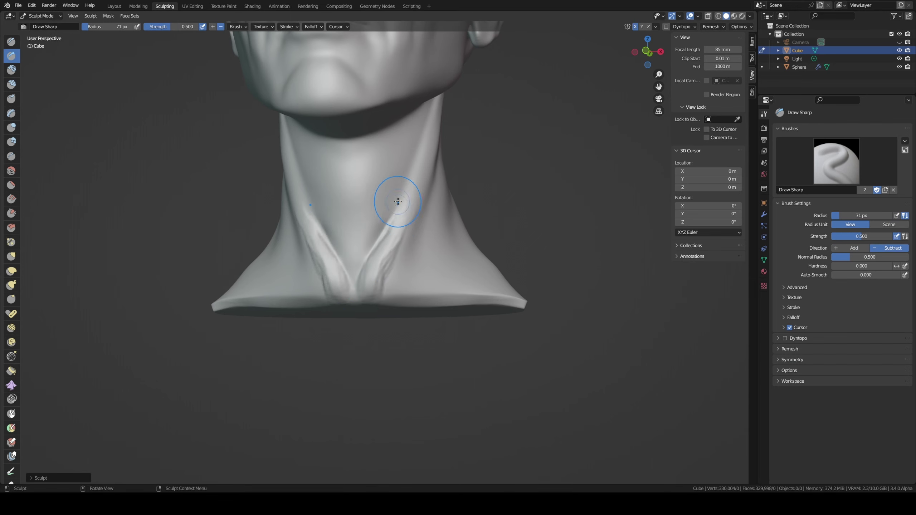
left_click_drag(395, 198, 371, 249)
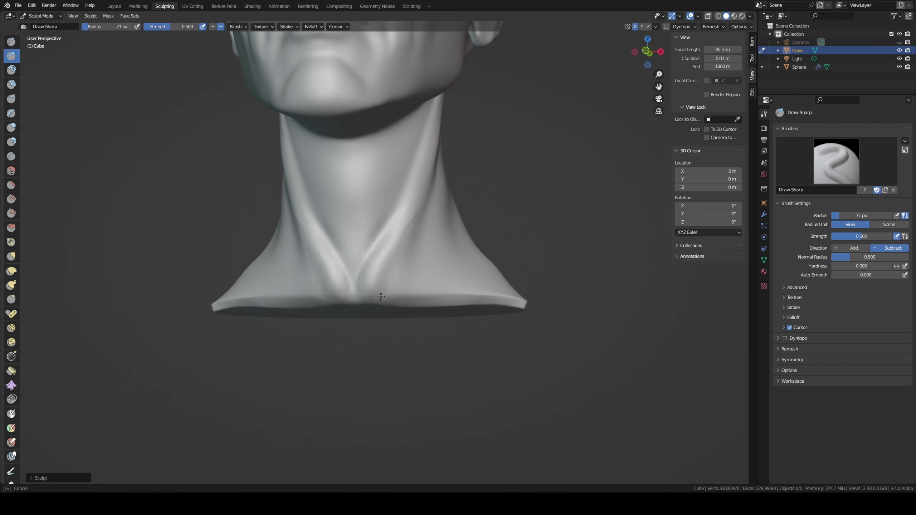
middle_click_drag(387, 293, 388, 190)
Step: Build clay on the upper throat and down the neck below the jaw with Clay Strips
key("c")
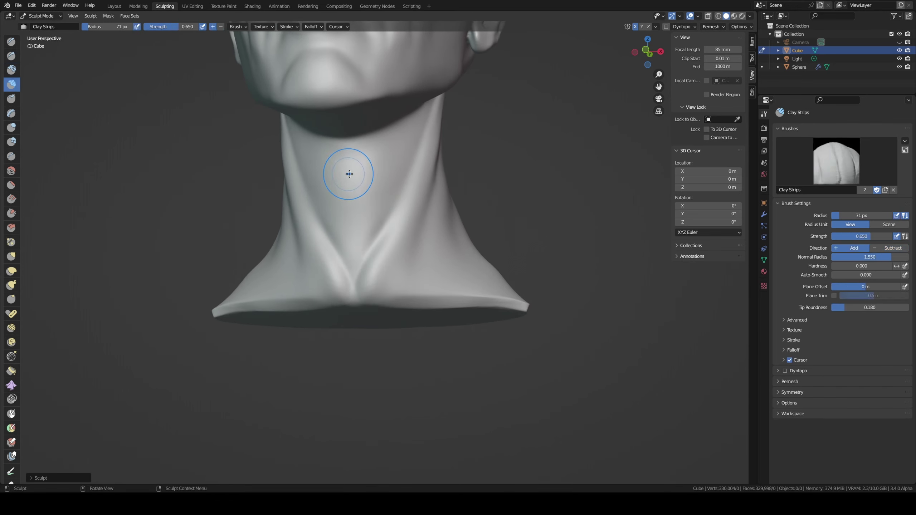
mouse_move(373, 157)
left_mouse_down()
mouse_move(336, 165)
mouse_move(352, 154)
mouse_move(355, 230)
mouse_move(347, 214)
left_mouse_up()
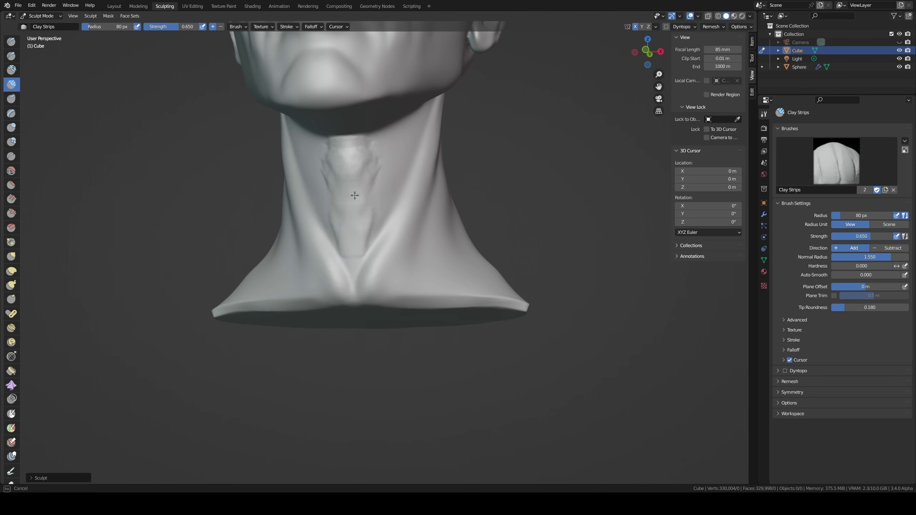
middle_click_drag(363, 141, 373, 144)
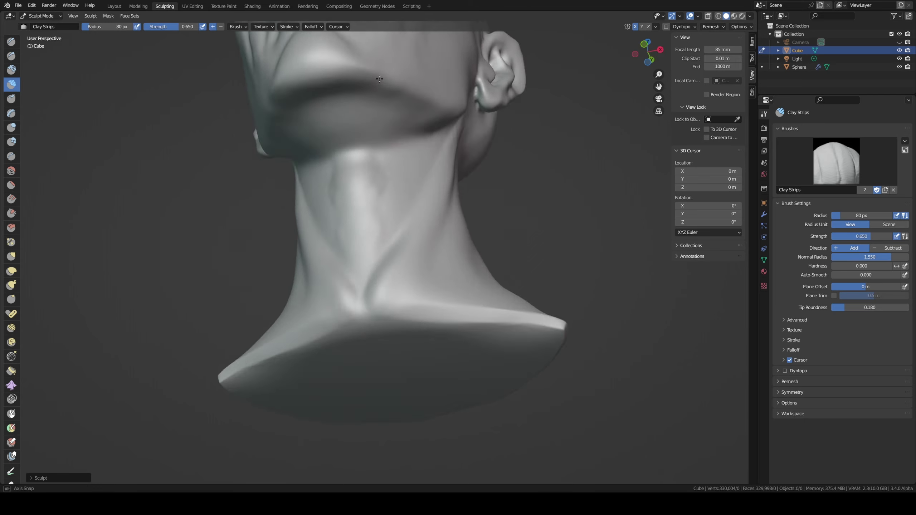
mouse_move(378, 162)
left_mouse_down()
mouse_move(386, 203)
mouse_move(393, 166)
left_mouse_up()
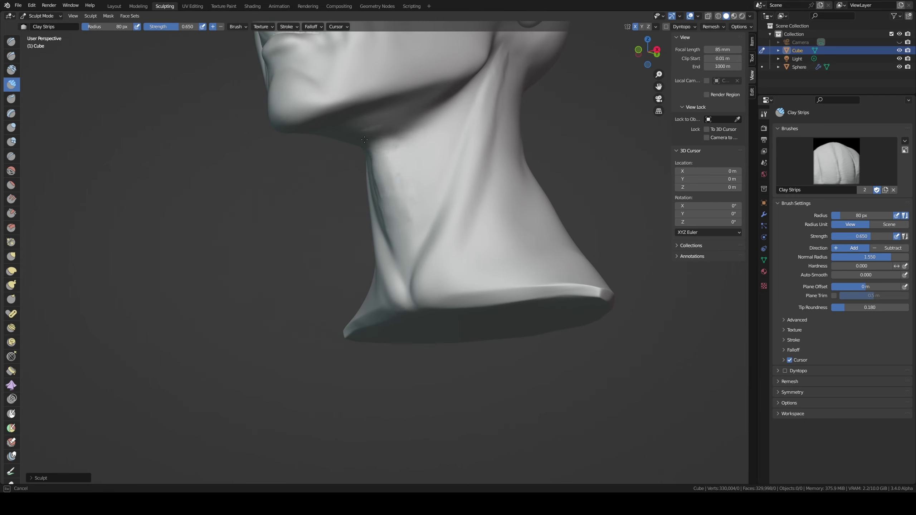
left_click_drag(364, 140, 399, 235)
mouse_move(399, 235)
middle_mouse_down()
mouse_move(380, 235)
mouse_move(390, 204)
middle_mouse_up()
Step: Smooth the new neck ridges, then carve a sharp crease with Draw Sharp at 63 px
key("shift+s")
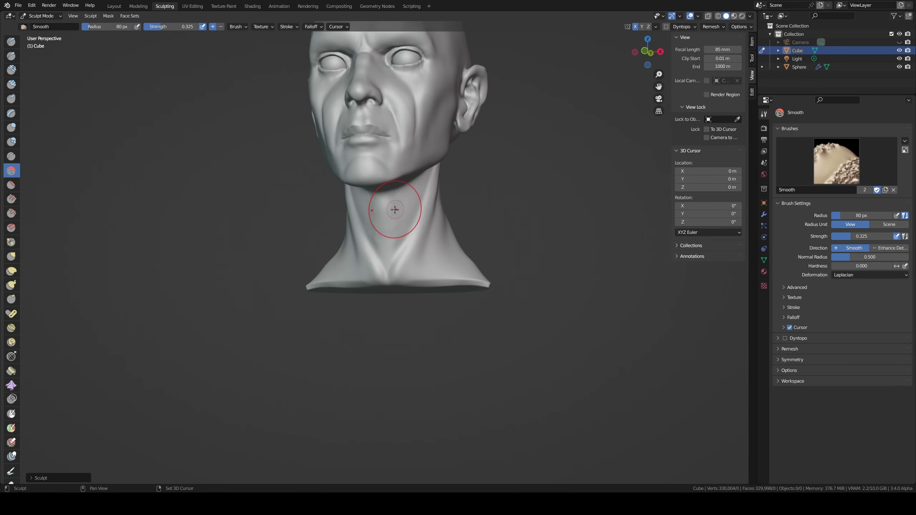
left_click_drag(410, 217, 384, 209)
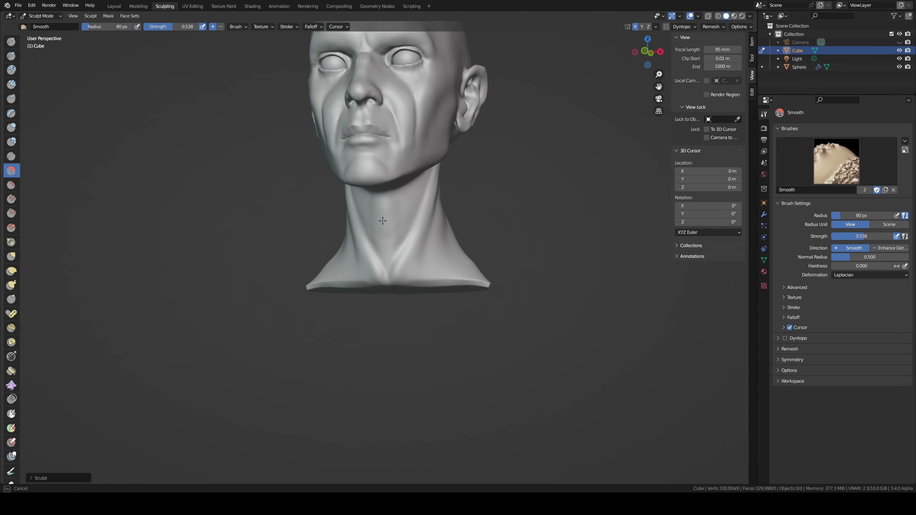
middle_click_drag(393, 211, 384, 221)
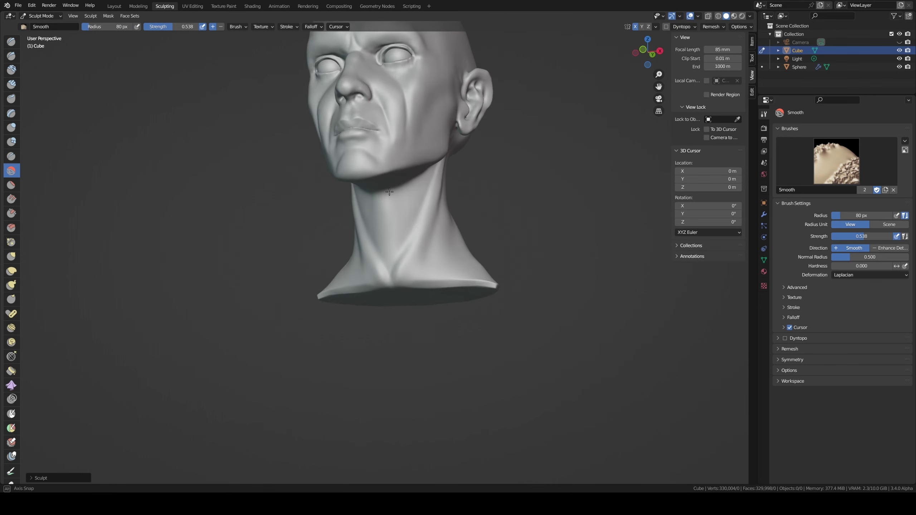
key("shift+x")
left_click(384, 221)
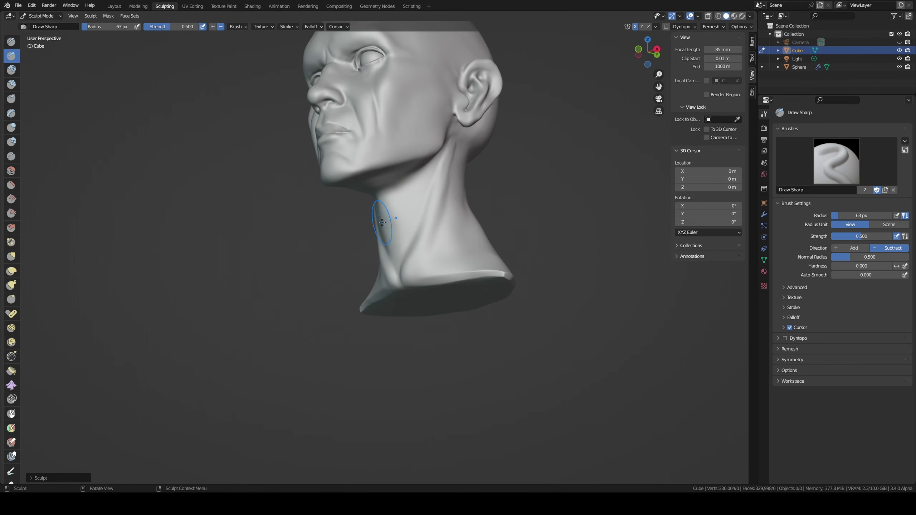
left_click_drag(382, 222, 398, 212)
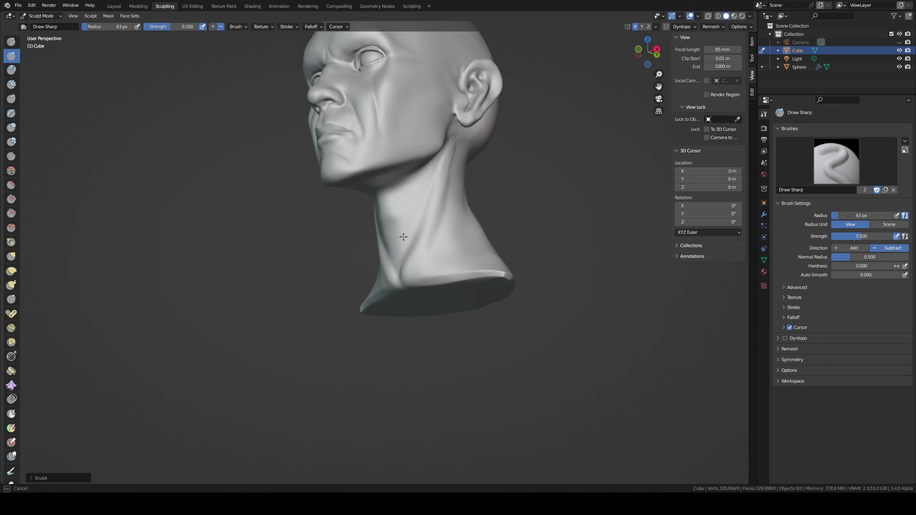
mouse_move(403, 237)
middle_mouse_down()
mouse_move(392, 251)
mouse_move(387, 222)
middle_mouse_up()
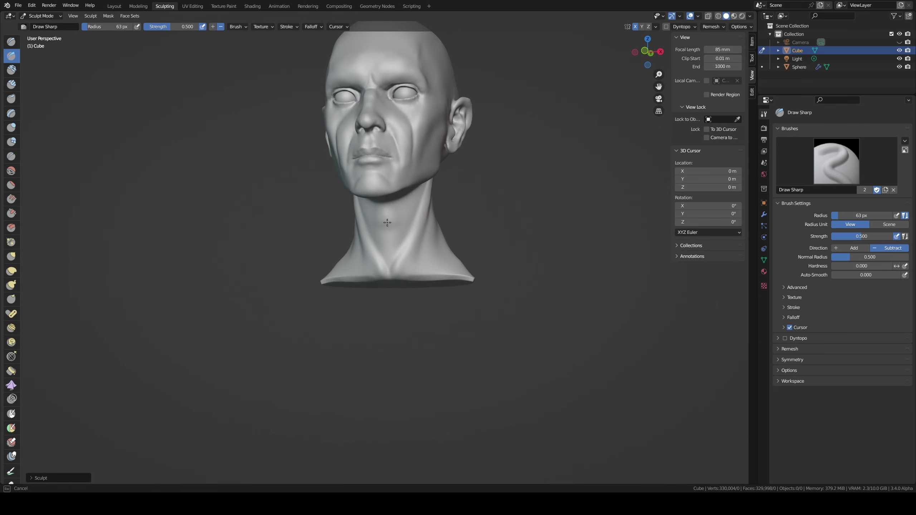
middle_click_drag(385, 212, 429, 263)
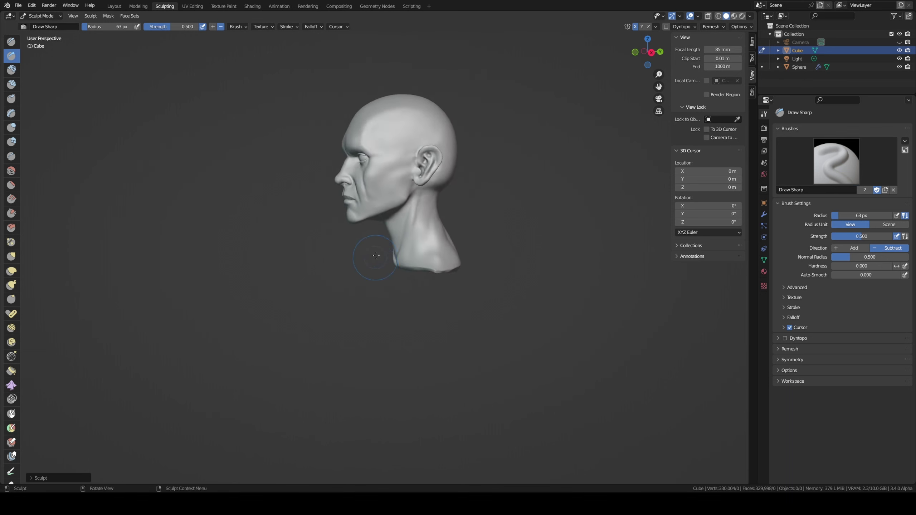
scroll(430, 265, "down", 3)
Step: Set Smooth strength to 0.363, save head1.blend, and switch to the Layout workspace
key("shift+s")
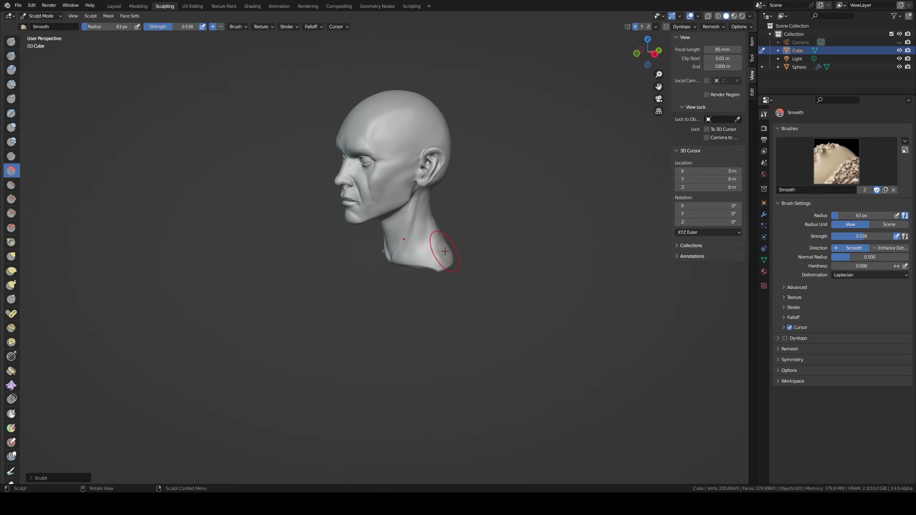
key("shift+f")
left_click(430, 257)
key("ctrl+s")
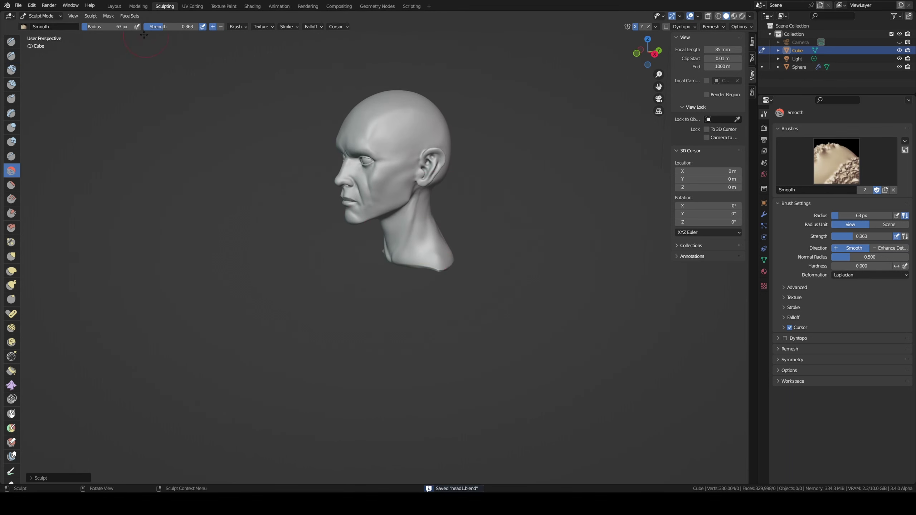
left_click(113, 6)
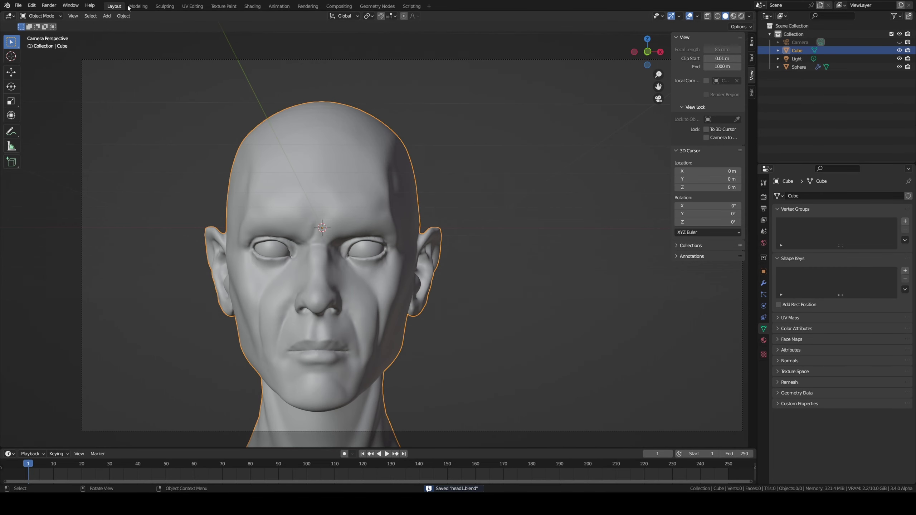
Step: Back in Sculpting, smooth the crown of the skull and the surface near the temple
left_click(161, 8)
mouse_move(388, 139)
middle_mouse_down()
mouse_move(350, 214)
mouse_move(361, 203)
middle_mouse_up()
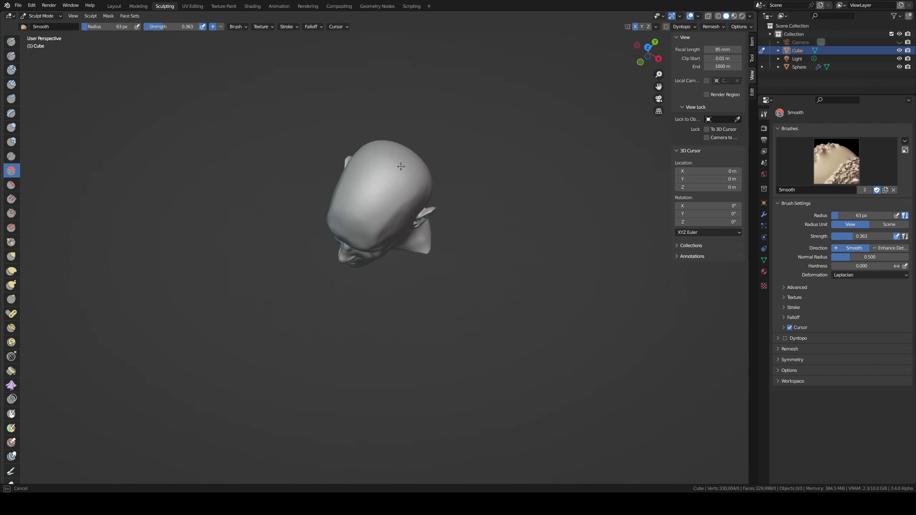
left_click_drag(377, 176, 358, 211)
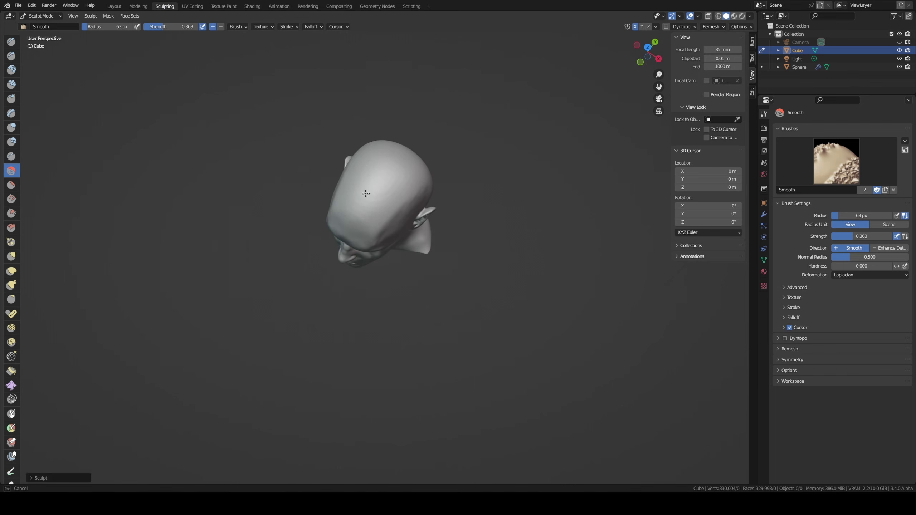
middle_click_drag(411, 208, 342, 227)
scroll(403, 216, "up", 3)
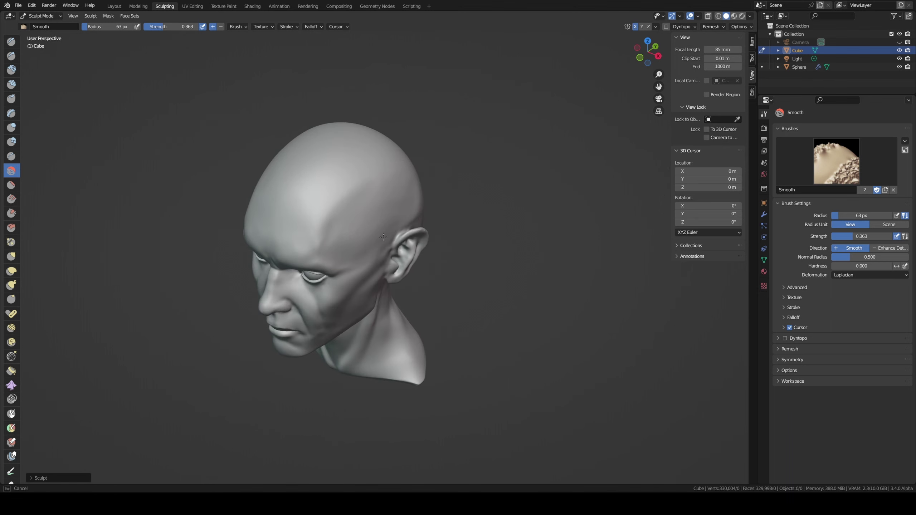
left_click_drag(360, 198, 396, 198)
Step: Smooth the skull near the right temple at 0.490 strength, then enlarge the brush to 122 px
key("shift+f")
left_click(364, 211)
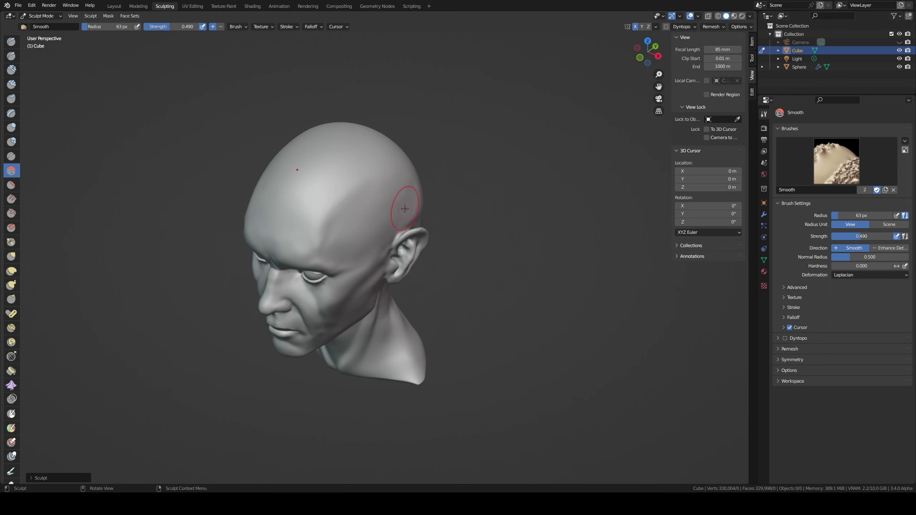
mouse_move(405, 204)
left_mouse_down()
mouse_move(412, 208)
mouse_move(389, 202)
left_mouse_up()
mouse_move(327, 195)
middle_mouse_down()
mouse_move(287, 205)
mouse_move(299, 156)
mouse_move(142, 61)
middle_mouse_up()
key("f")
left_click(267, 220)
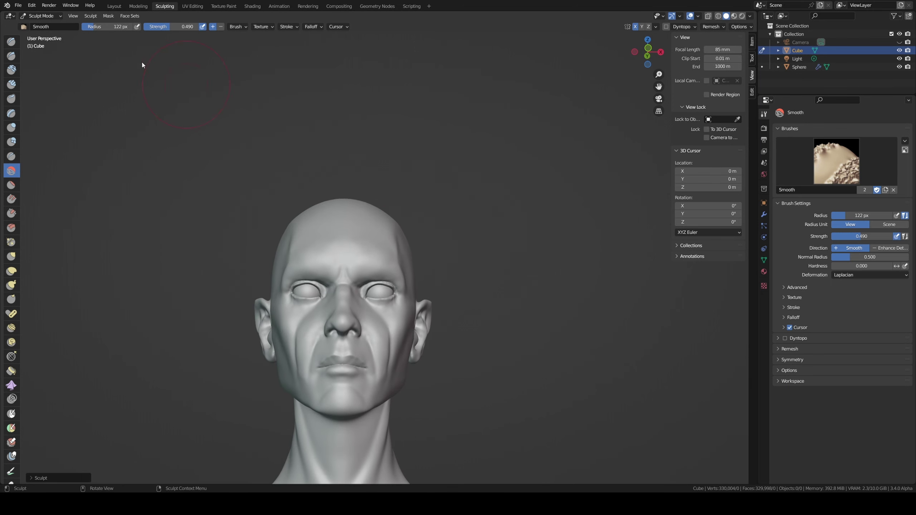
Step: Save head1.blend again and lower the Smooth strength to 0.288
key("ctrl+s")
key("shift+f")
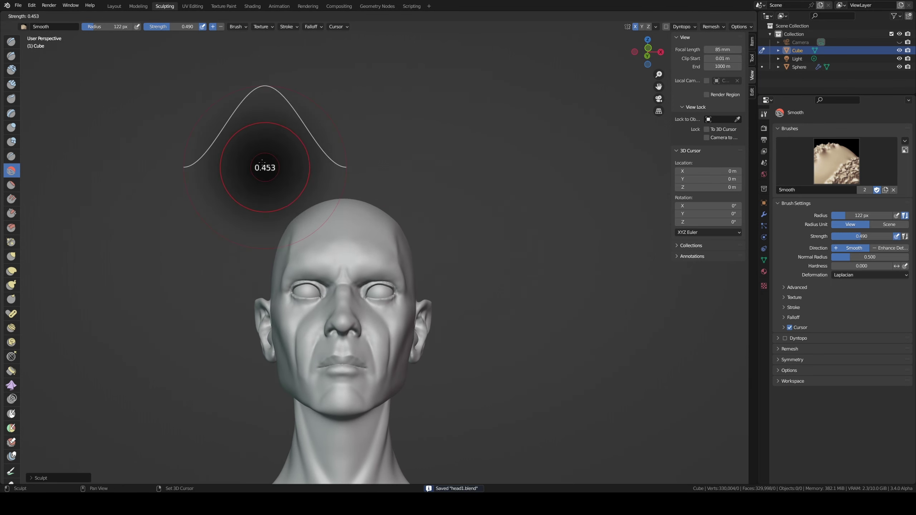
left_click(260, 155)
Step: Check the head in the Layout workspace from the camera and front orthographic views
left_click(114, 6)
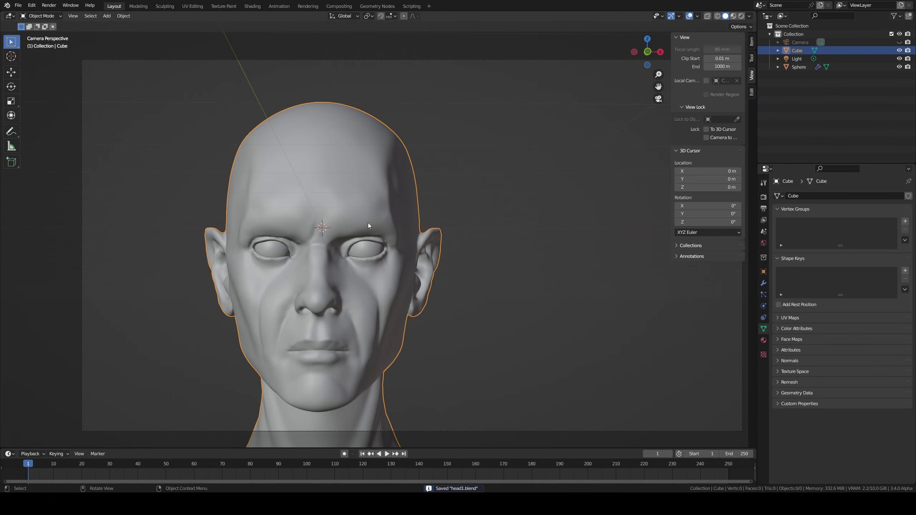
key("KP_0")
key("KP_1")
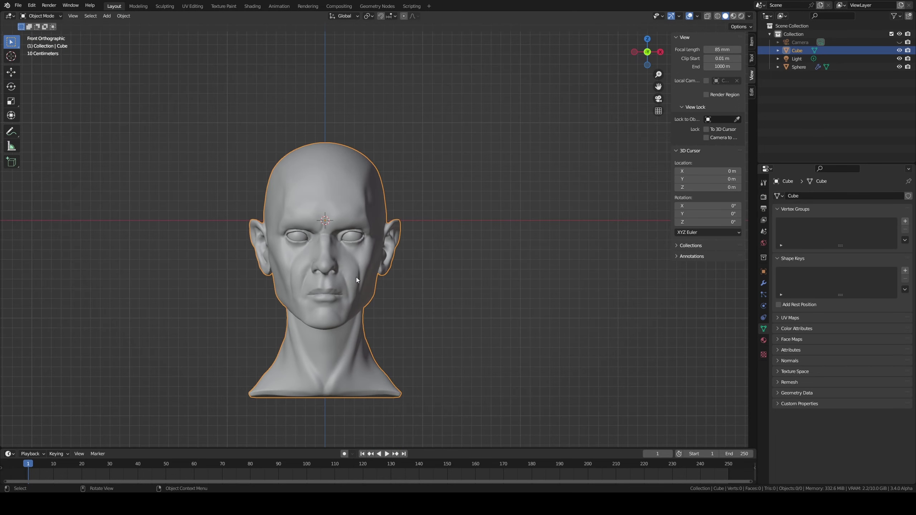
scroll(388, 275, "up", 2)
scroll(383, 241, "up", 2)
mouse_move(366, 186)
middle_mouse_down()
mouse_move(334, 192)
mouse_move(366, 192)
middle_mouse_up()
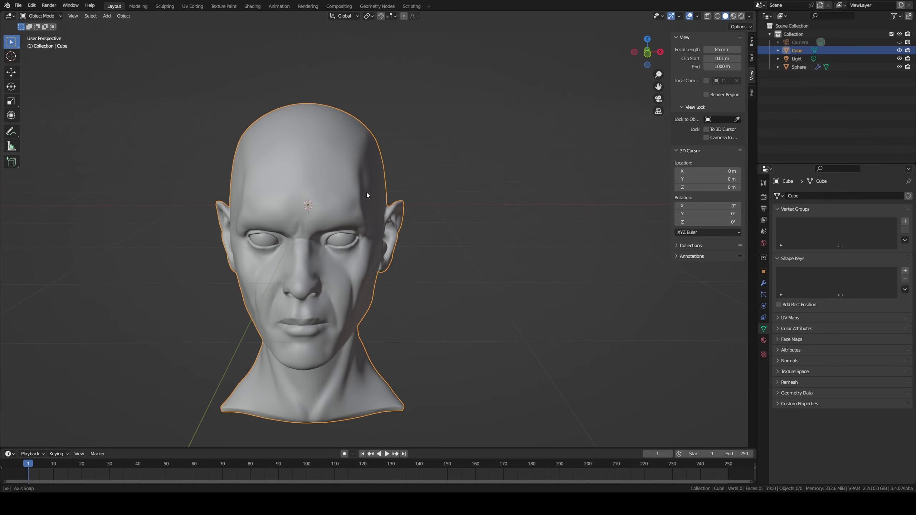
Step: Return to Sculpting and zoom into a close three-quarter view of the head
left_click(164, 6)
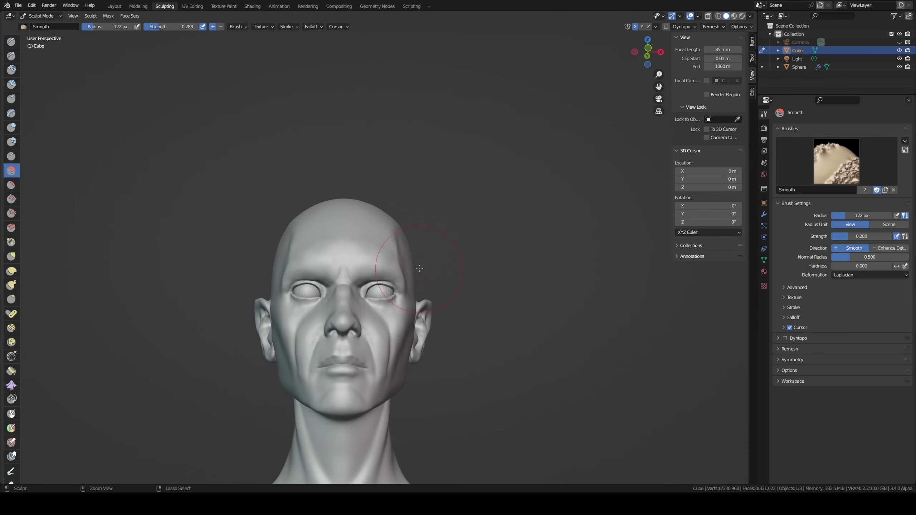
middle_click_drag(354, 235, 385, 250)
scroll(425, 235, "up", 3)
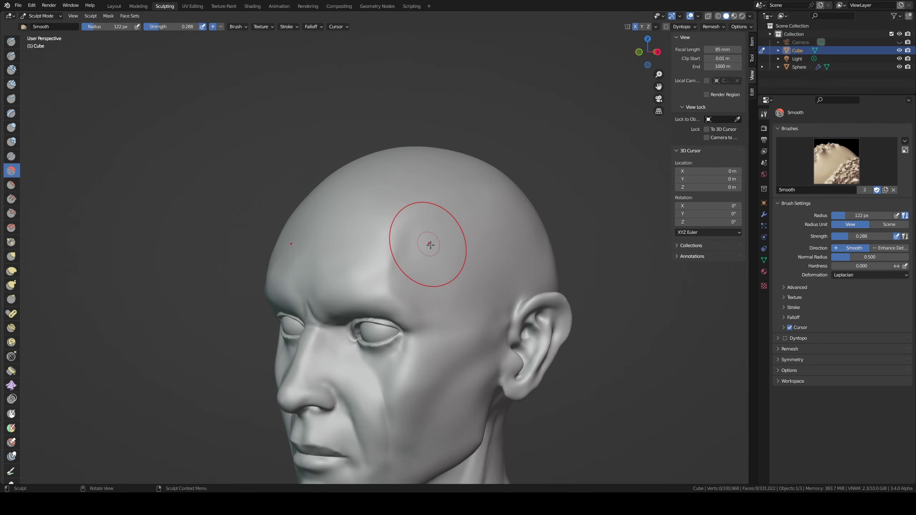
Step: Give the head a different MatCap, then switch its viewport lighting style
left_click(751, 16)
left_click(729, 67)
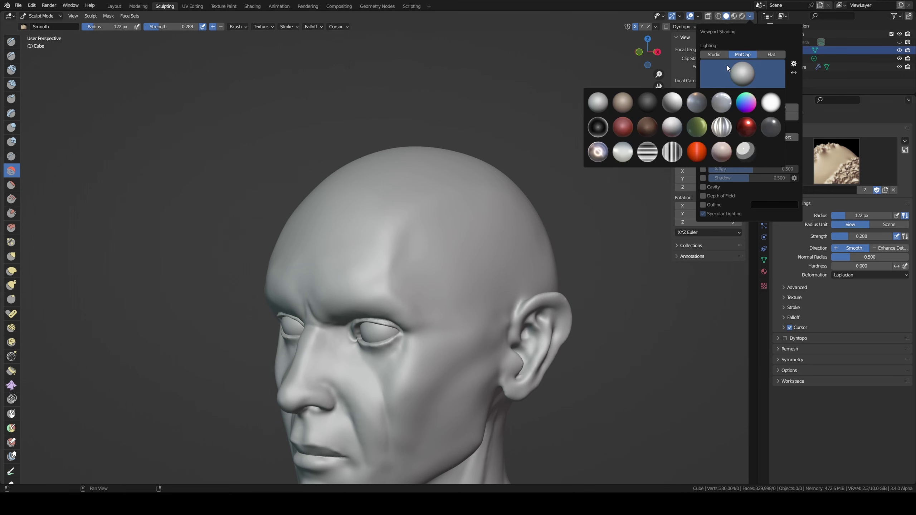
left_click(725, 97)
middle_click_drag(515, 235, 560, 235)
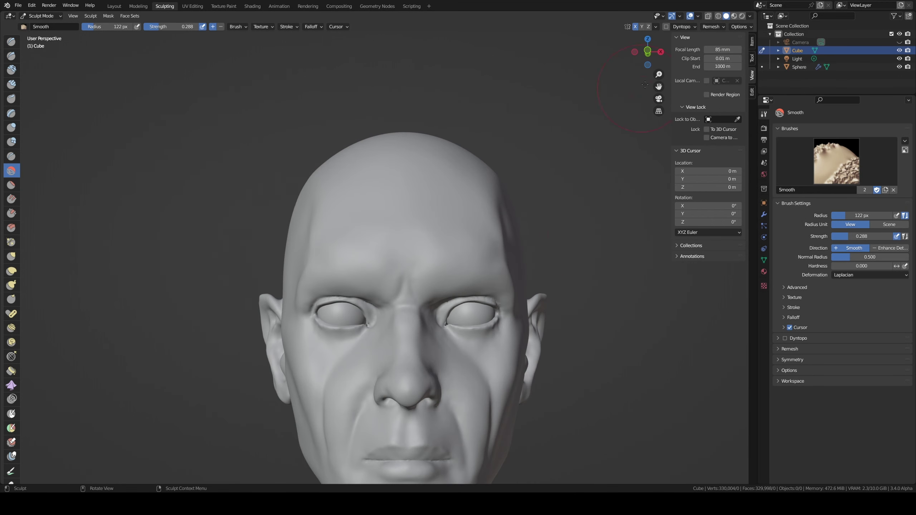
left_click(750, 16)
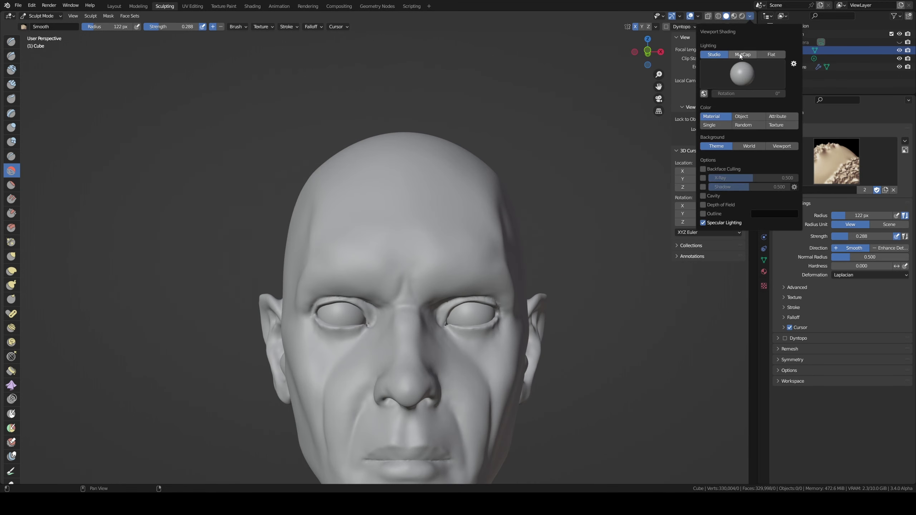
left_click(733, 119)
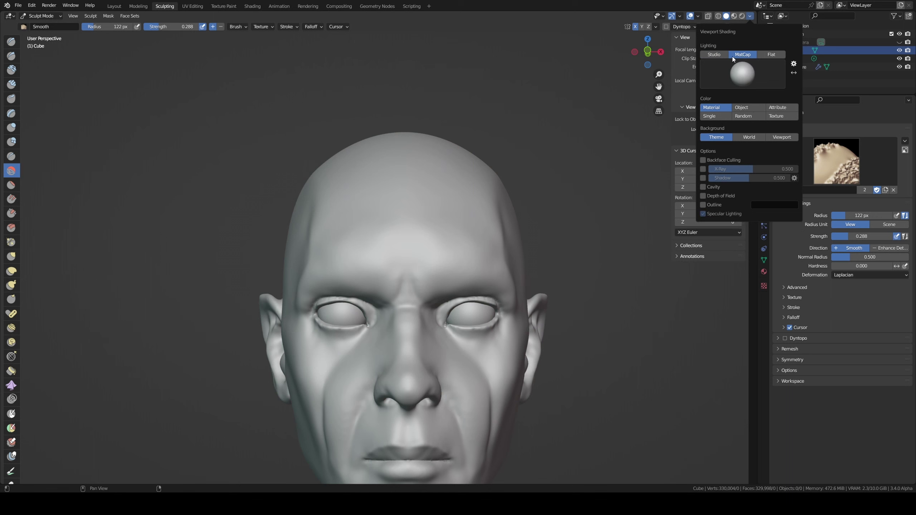
Step: Visit the Layout workspace, then return to Sculpting with the view close on the head
left_click(121, 6)
left_click(749, 16)
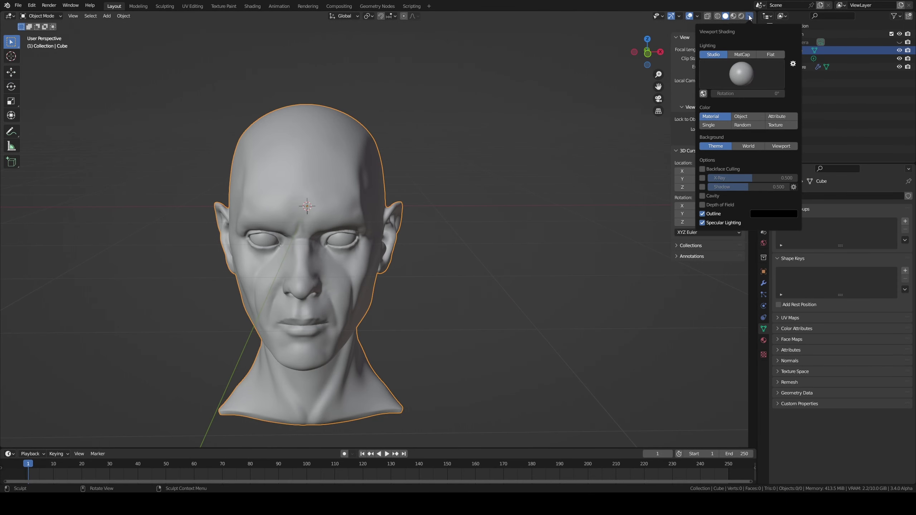
middle_click_drag(421, 134, 424, 129)
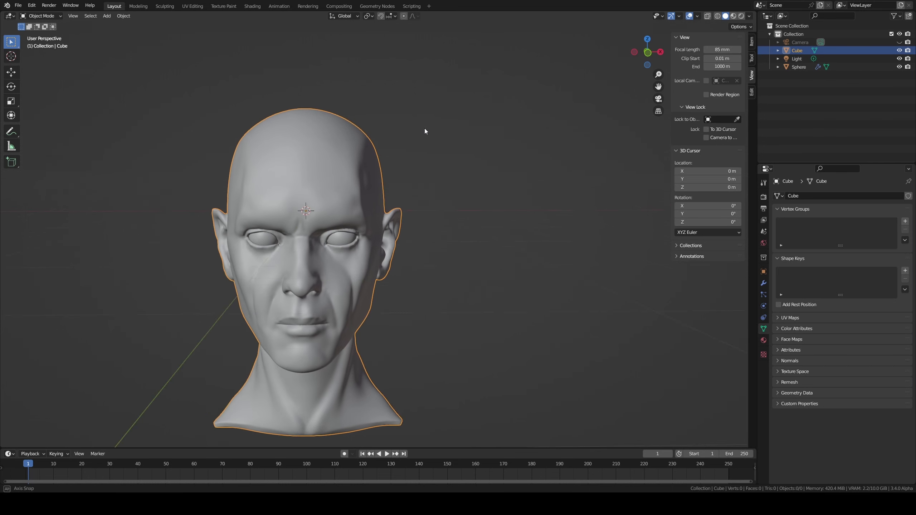
left_click(164, 6)
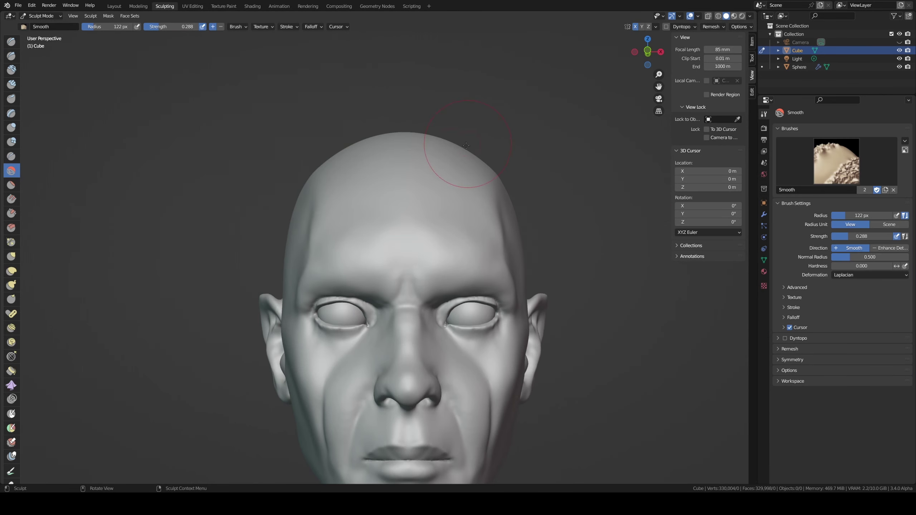
middle_click_drag(397, 216, 752, 32)
Step: Switch the head to Studio lighting with Outline enabled, trying several studio lights
left_click(751, 17)
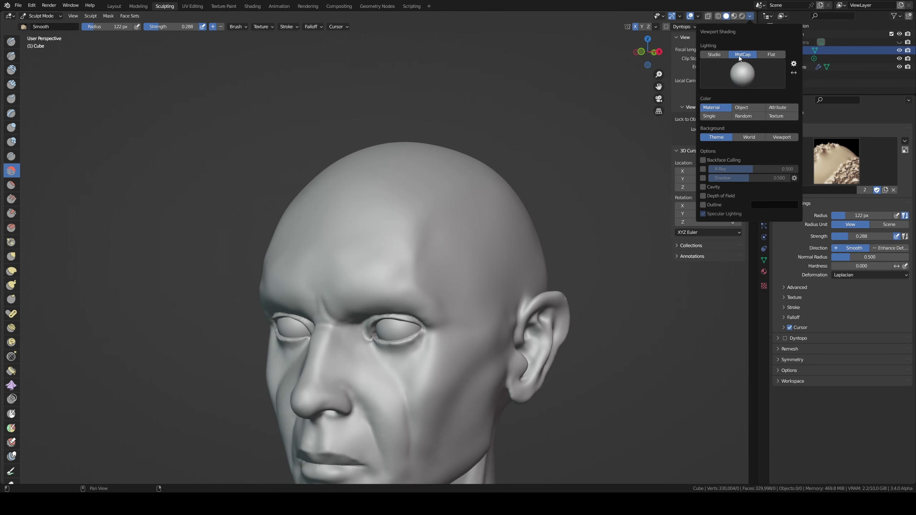
left_click(717, 56)
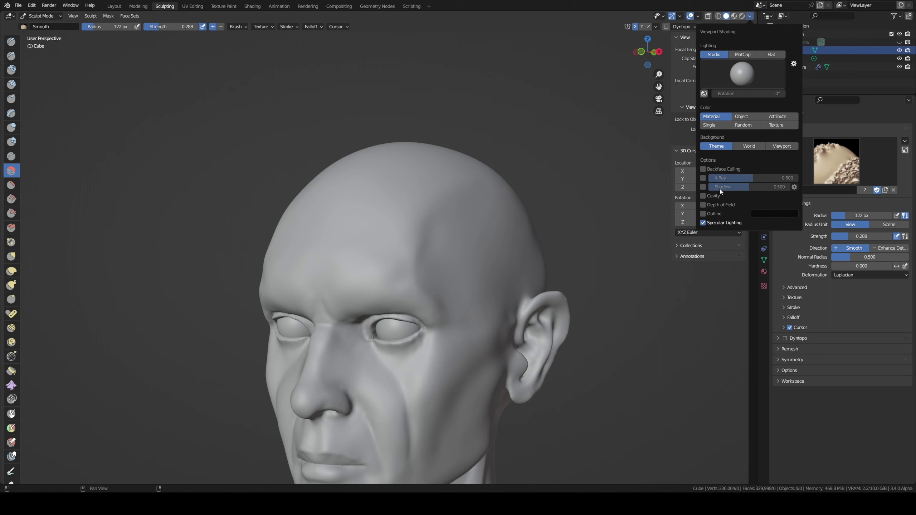
left_click(705, 214)
left_click(738, 77)
left_click(696, 98)
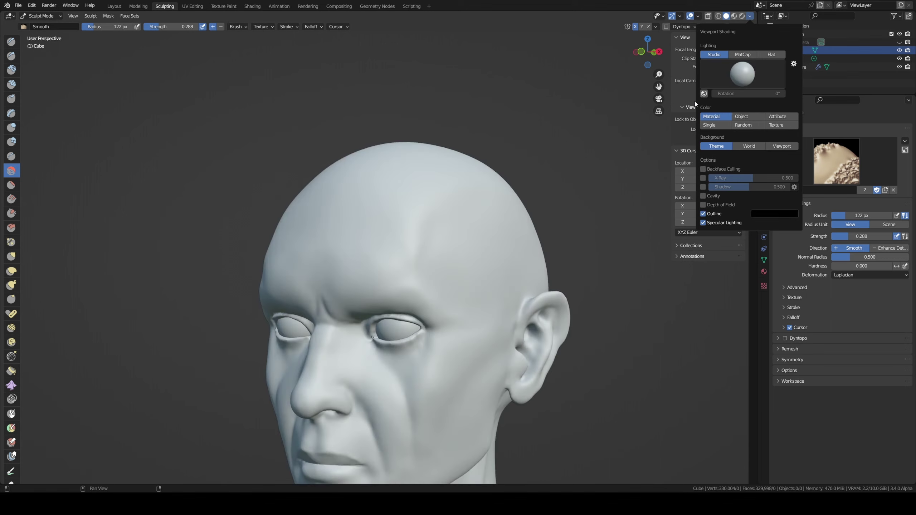
left_click(742, 81)
Step: Try brighter studio lights on the head, checking the result from the front
left_click(735, 83)
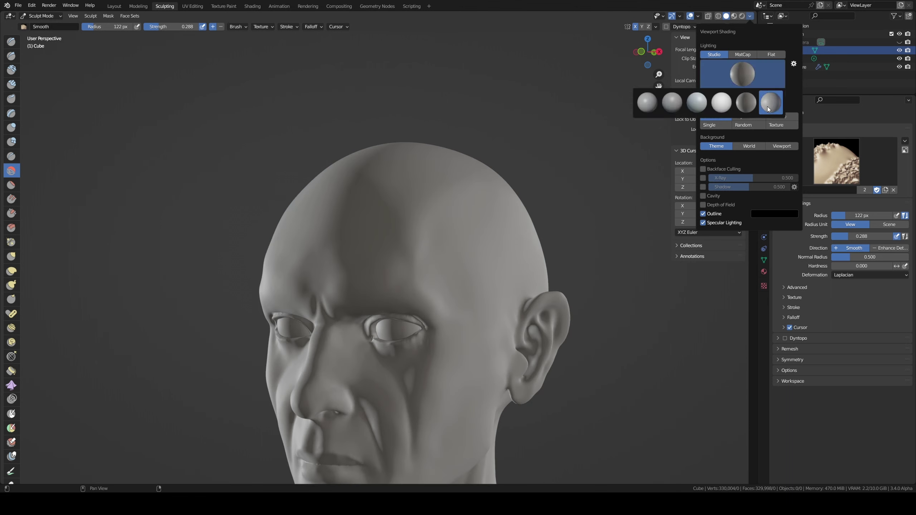
left_click(768, 103)
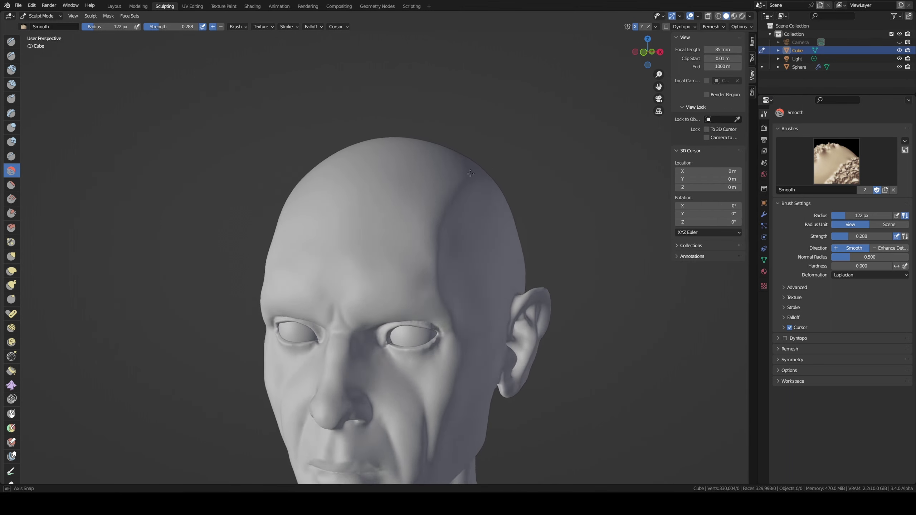
middle_click_drag(481, 172, 464, 280)
scroll(464, 282, "down", 4)
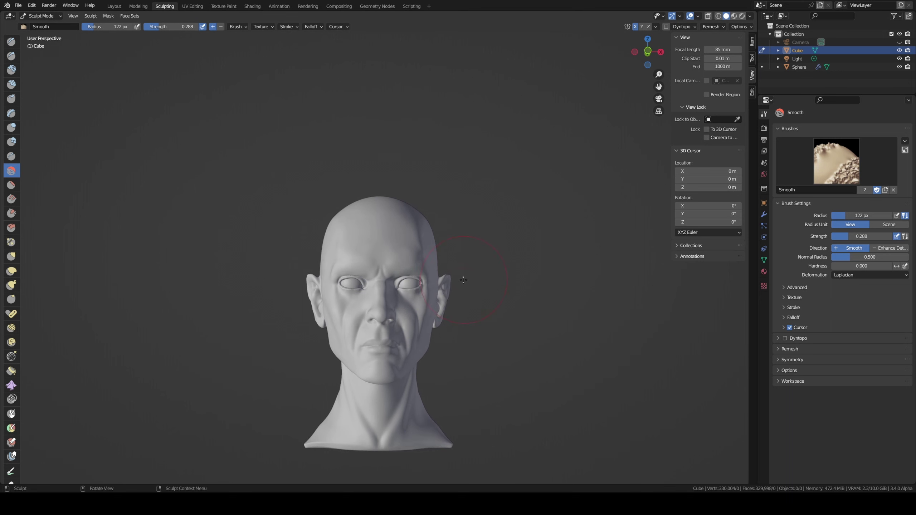
left_click(750, 16)
left_click(736, 80)
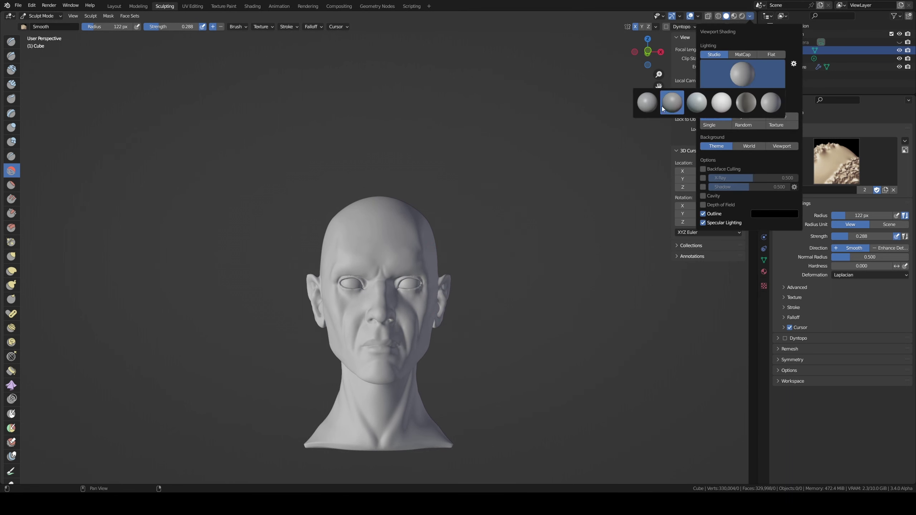
left_click(661, 105)
Step: Build up clay on the temple with the Clay Strips brush, checking both profiles
middle_click_drag(572, 128, 418, 258)
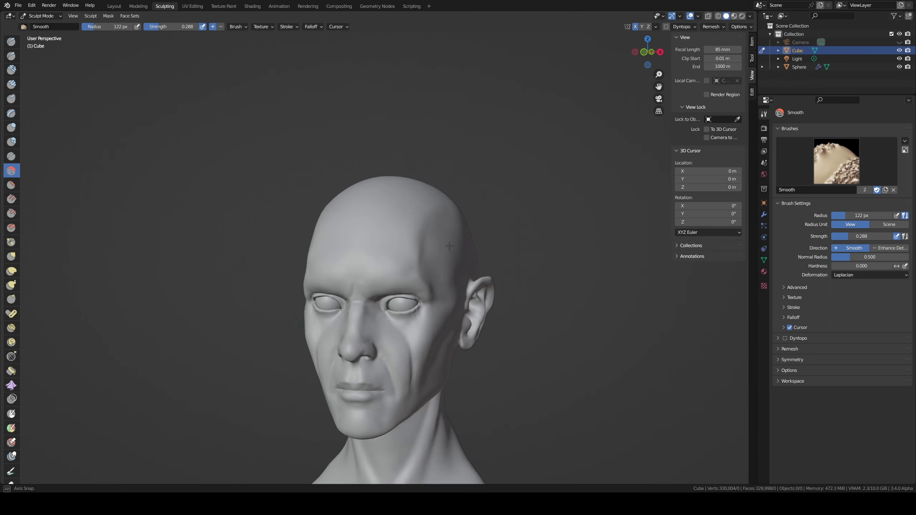
key("c")
mouse_move(426, 257)
left_mouse_down()
mouse_move(429, 244)
mouse_move(423, 262)
left_mouse_up()
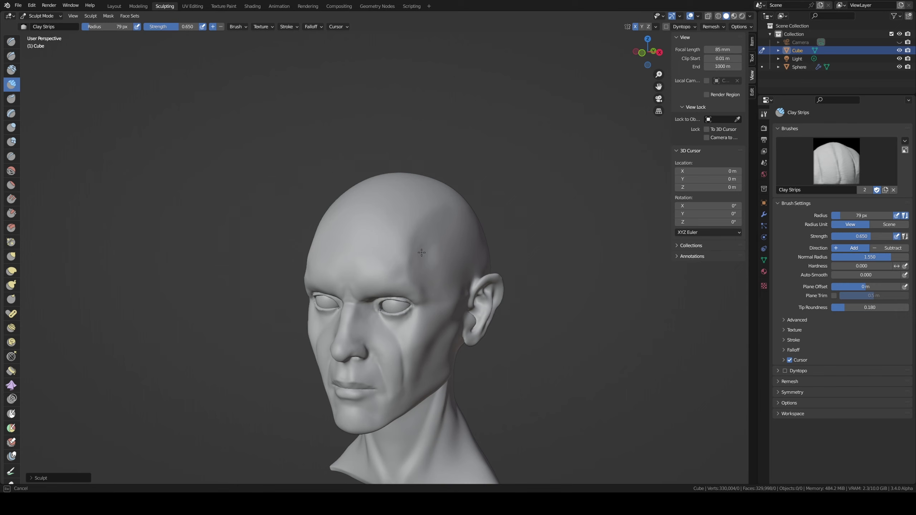
mouse_move(428, 264)
middle_mouse_down()
mouse_move(420, 268)
mouse_move(501, 195)
middle_mouse_up()
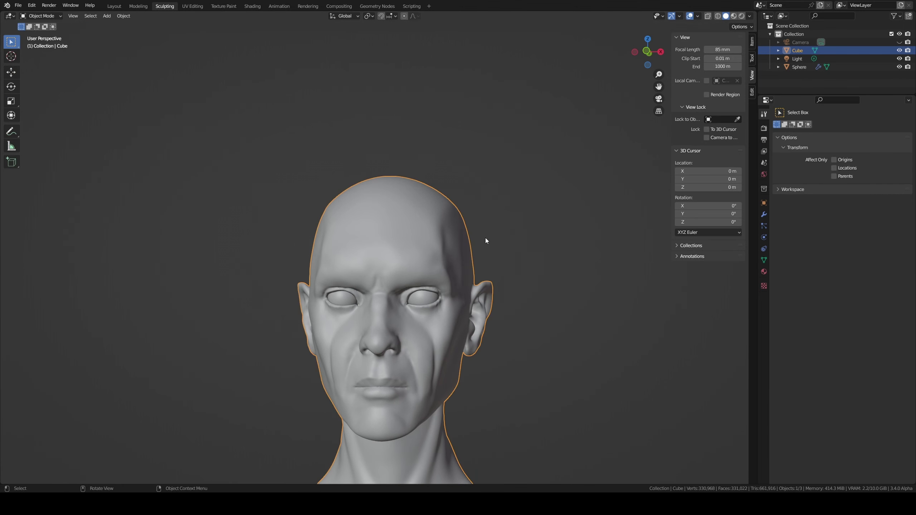
middle_click_drag(485, 238, 451, 244)
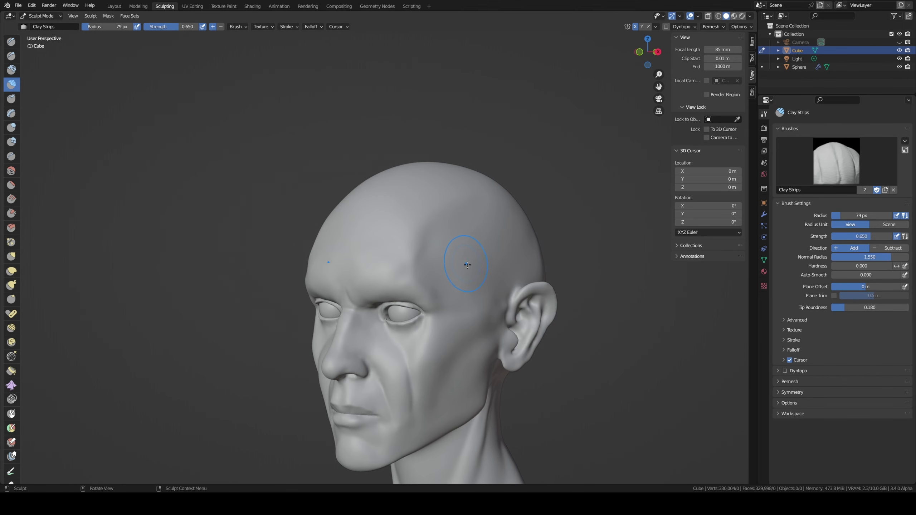
Step: Scrape down the temples with Scrape/Peaks, save head1.blend and show the Layout workspace
key("shift+t")
mouse_move(448, 260)
left_mouse_down()
mouse_move(454, 245)
mouse_move(477, 282)
left_mouse_up()
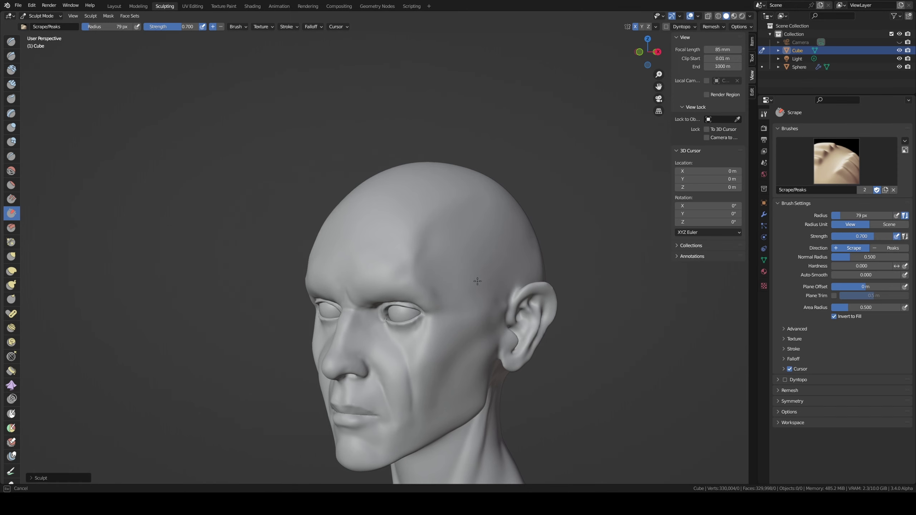
middle_click_drag(482, 267, 503, 228)
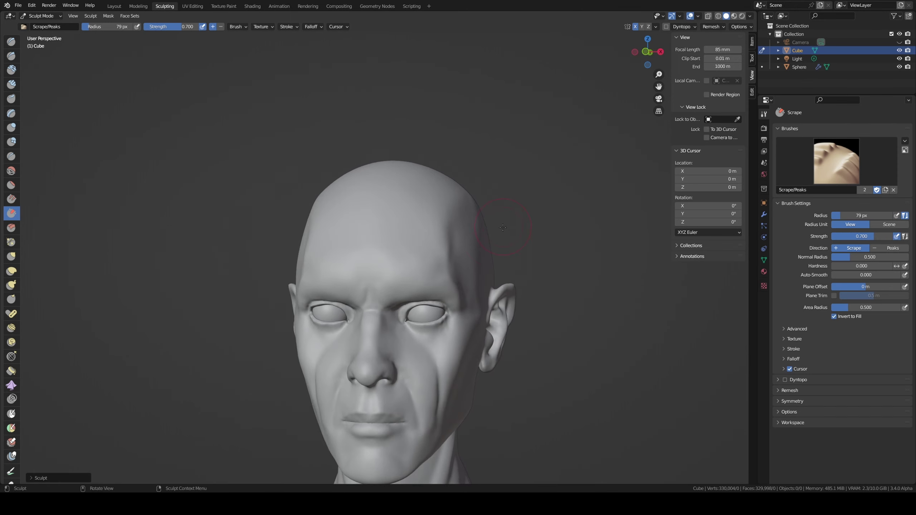
left_click_drag(458, 256, 465, 232)
middle_click_drag(477, 244, 450, 250)
left_click_drag(450, 250, 475, 276)
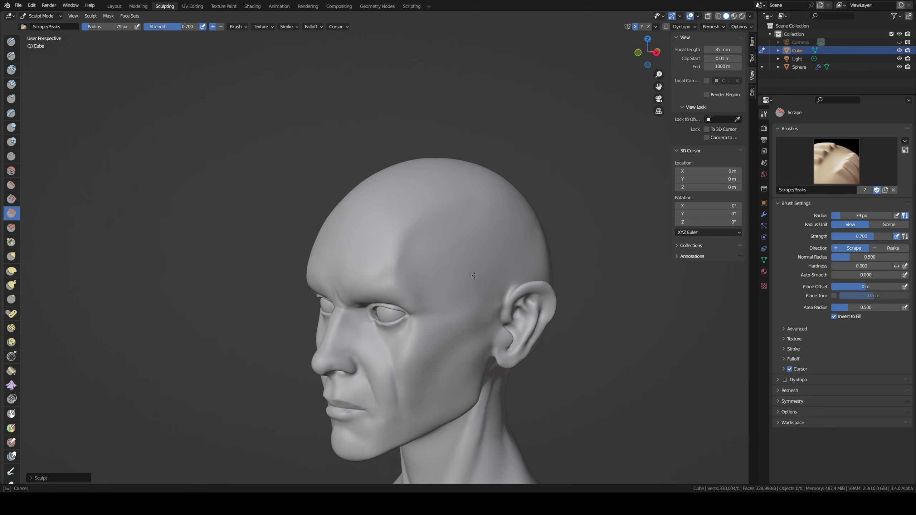
middle_click_drag(456, 294, 443, 246)
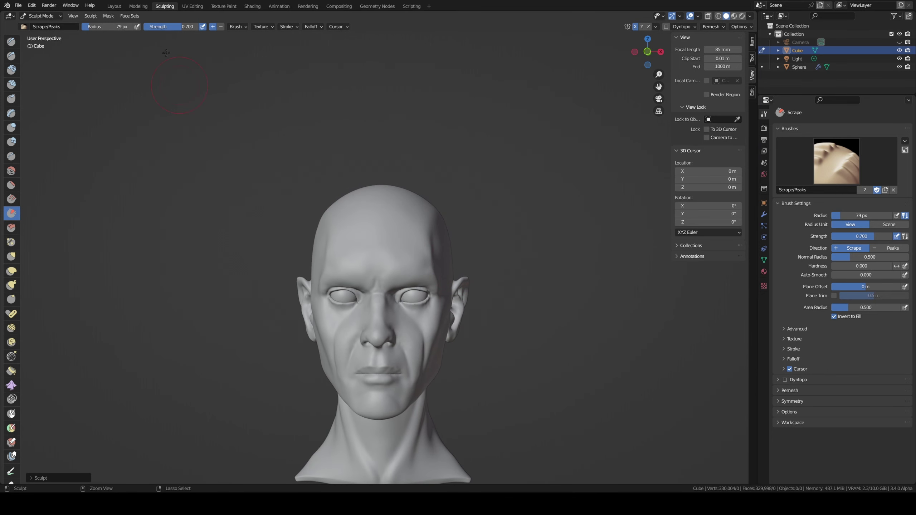
key("ctrl+s")
left_click(113, 6)
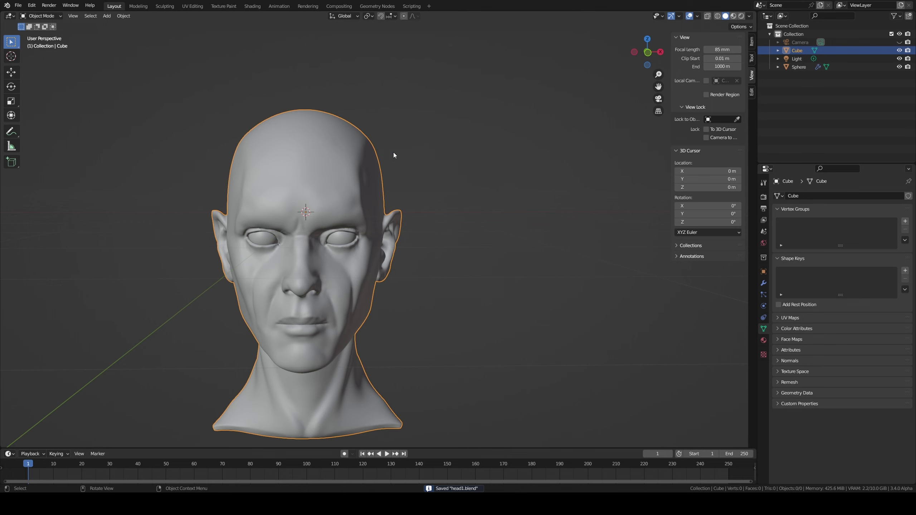
Step: Shade the head with a glossy grey MatCap, flipped horizontally
left_click(734, 16)
left_click(726, 16)
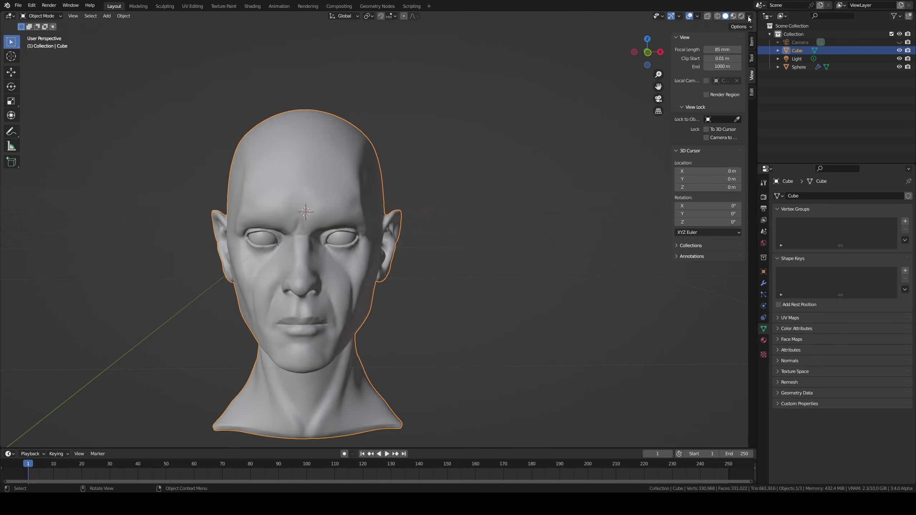
left_click(742, 54)
left_click(742, 75)
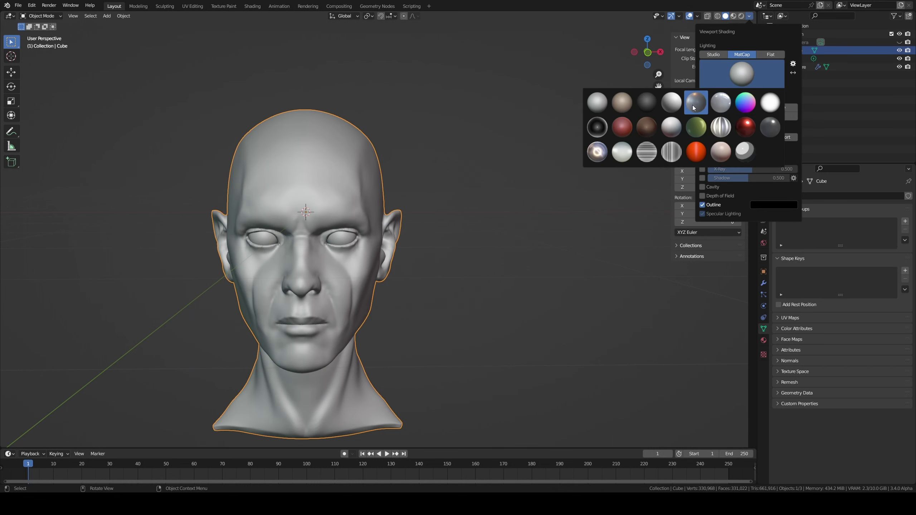
left_click(675, 103)
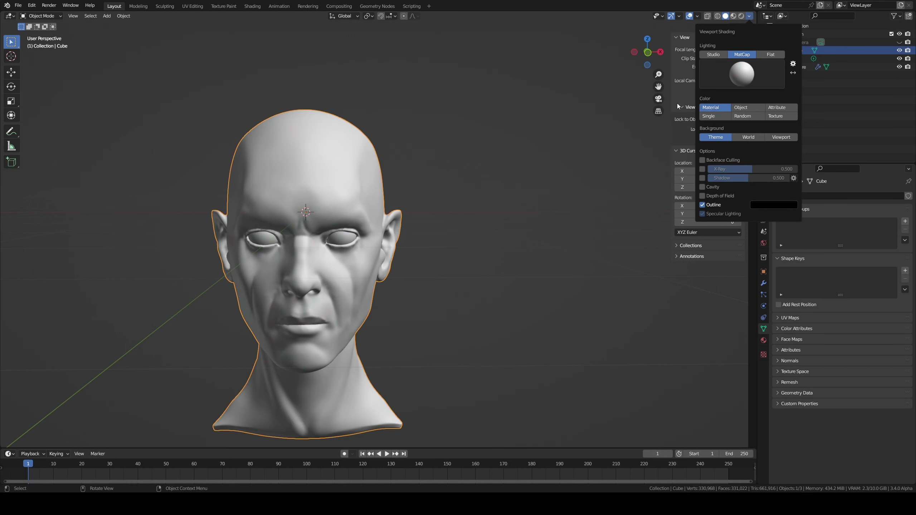
left_click(792, 71)
Step: Enable soft viewport shadows lit from the front, with shadow strength lowered to 0.261
left_click(749, 17)
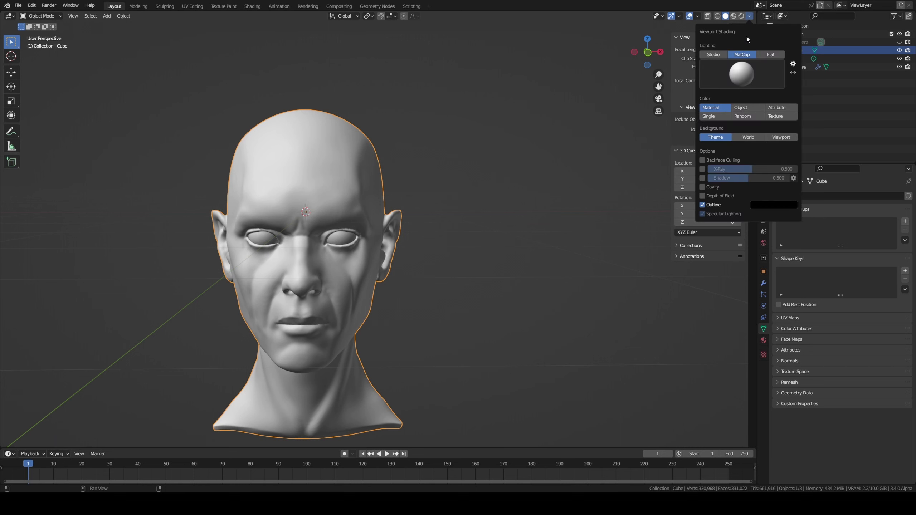
left_click(702, 178)
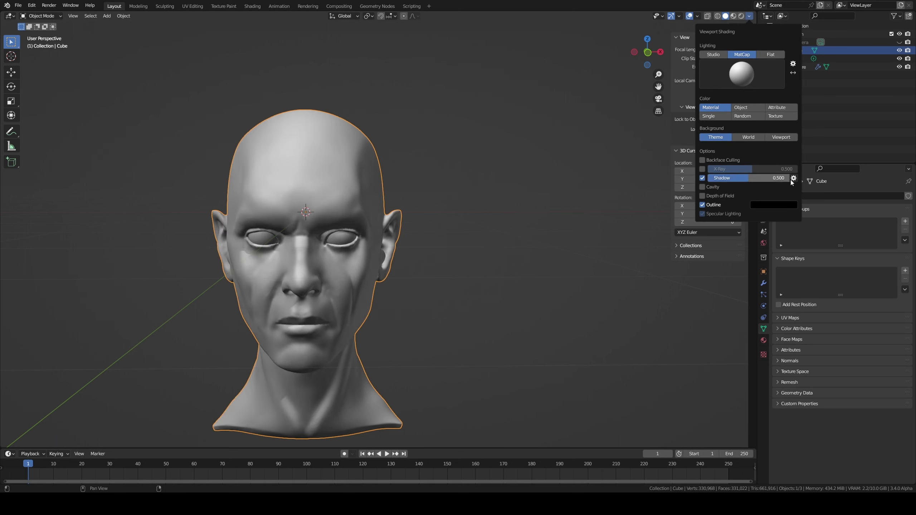
left_click_drag(807, 203, 776, 203)
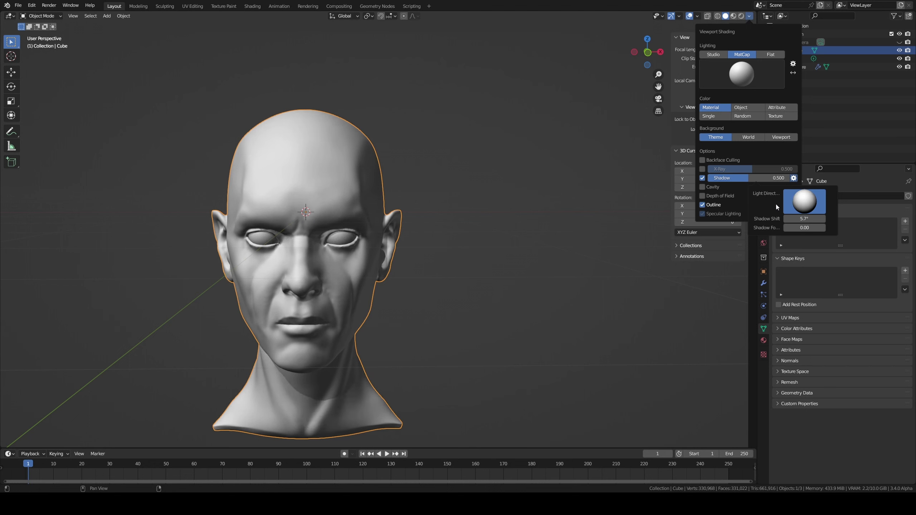
left_click_drag(732, 179, 727, 180)
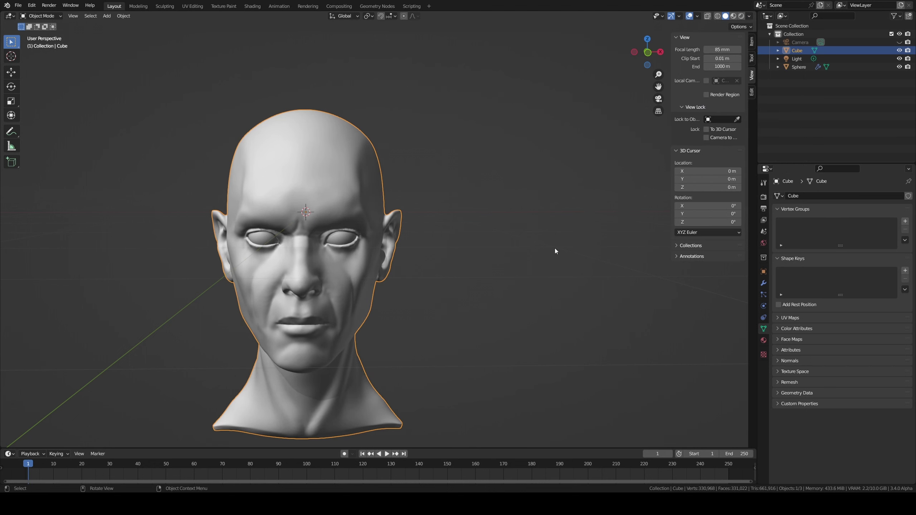
left_click(749, 16)
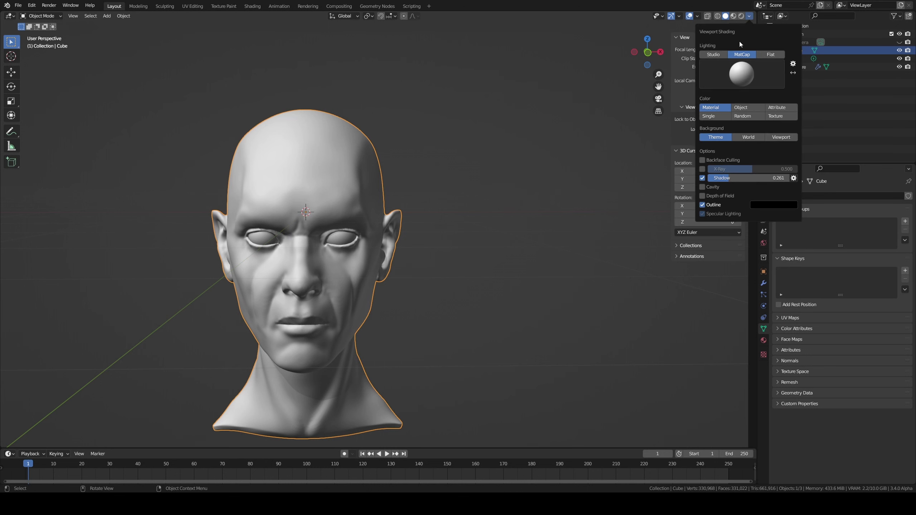
left_click(702, 187)
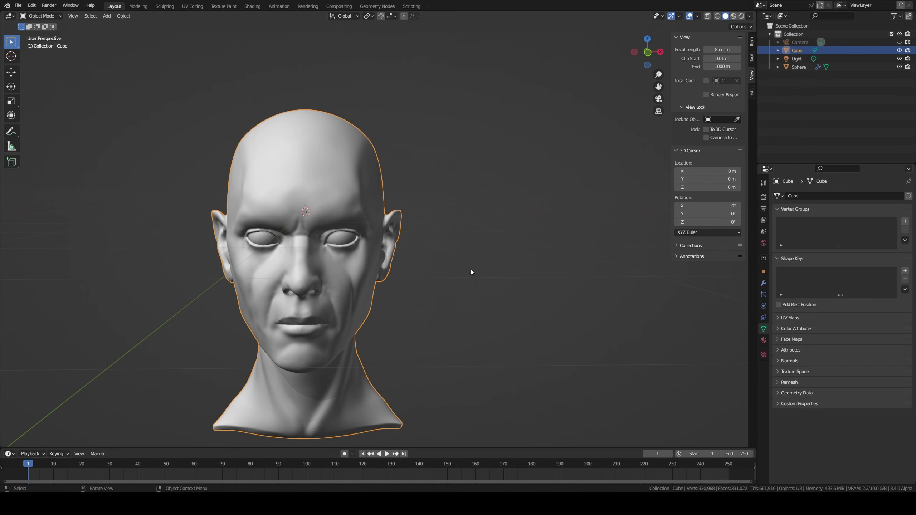
Step: Shade Smooth the head and view it through the scene camera
middle_click_drag(471, 269, 424, 295)
scroll(353, 309, "up", 2)
scroll(351, 292, "up", 1)
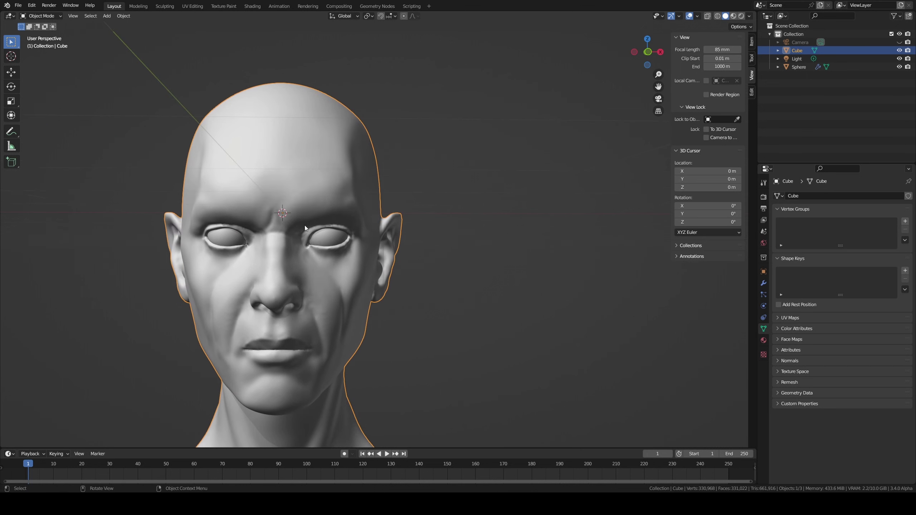
right_click(287, 178)
left_click(284, 179)
middle_click_drag(290, 203, 328, 192)
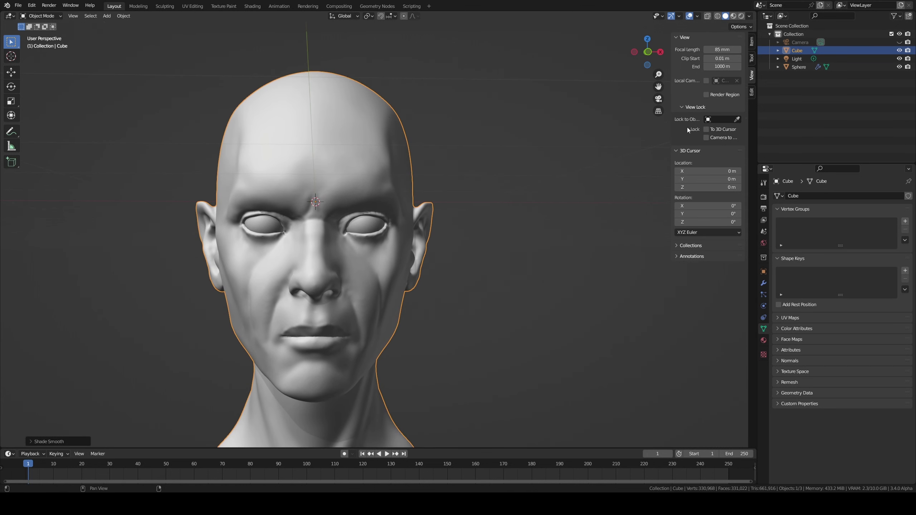
left_click(659, 99)
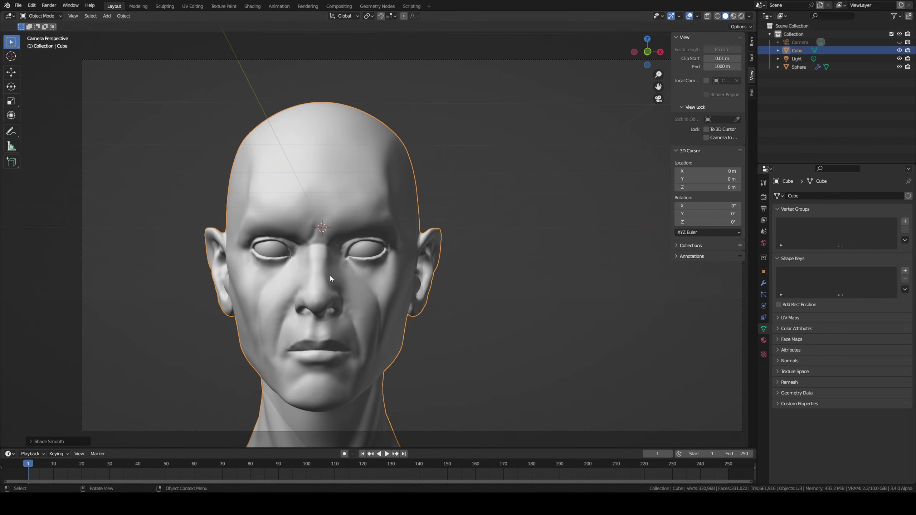
Step: Move the head and eyes together slightly left along X and turn them about Z
key("g")
left_click(359, 253, "shift")
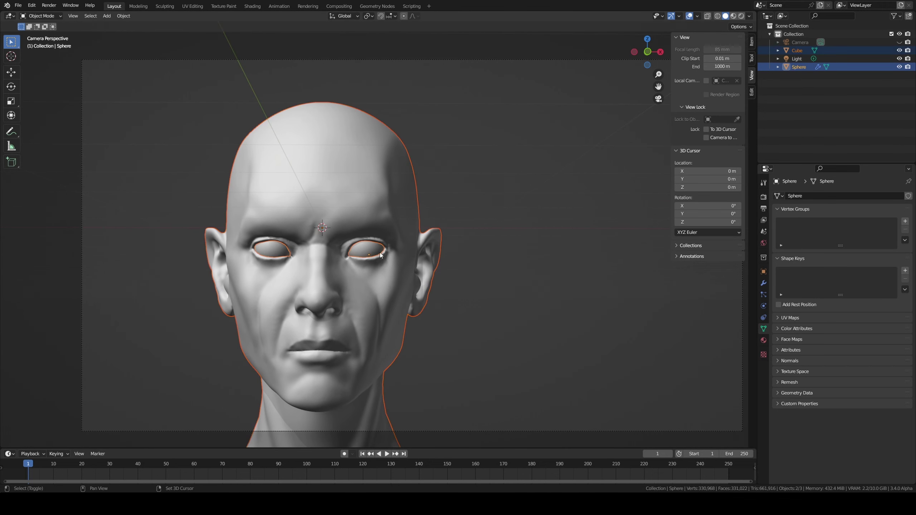
key("g")
key("x")
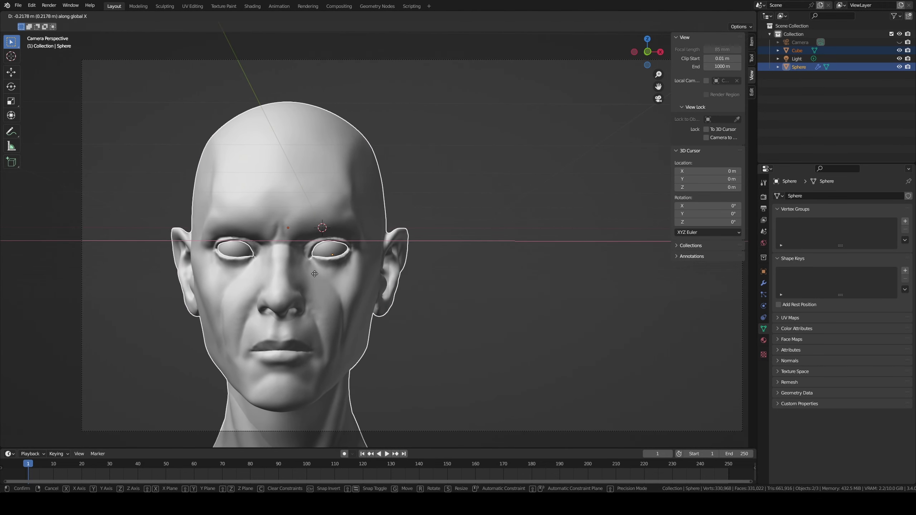
left_click(295, 278)
key("r")
key("z")
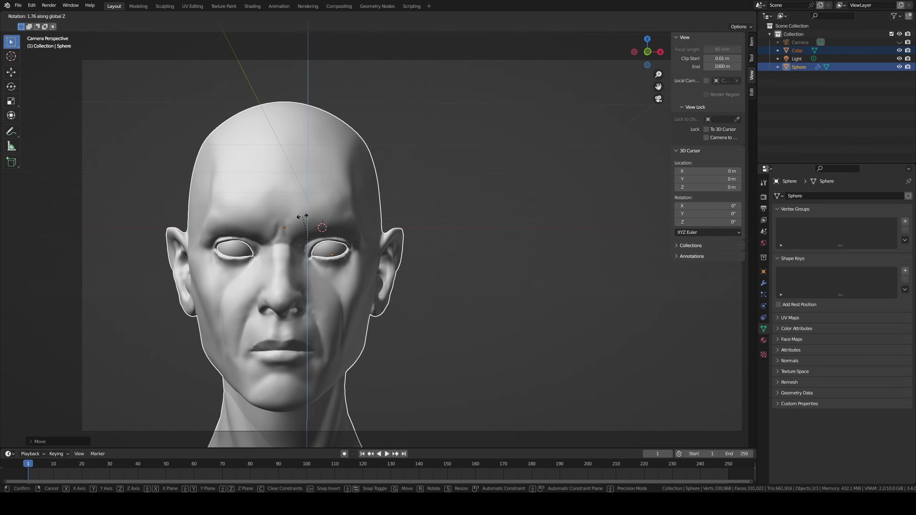
left_click(308, 217)
Step: Make a linked duplicate of head and eyes, moved along X and turned three-quarter about Z
key("alt+d")
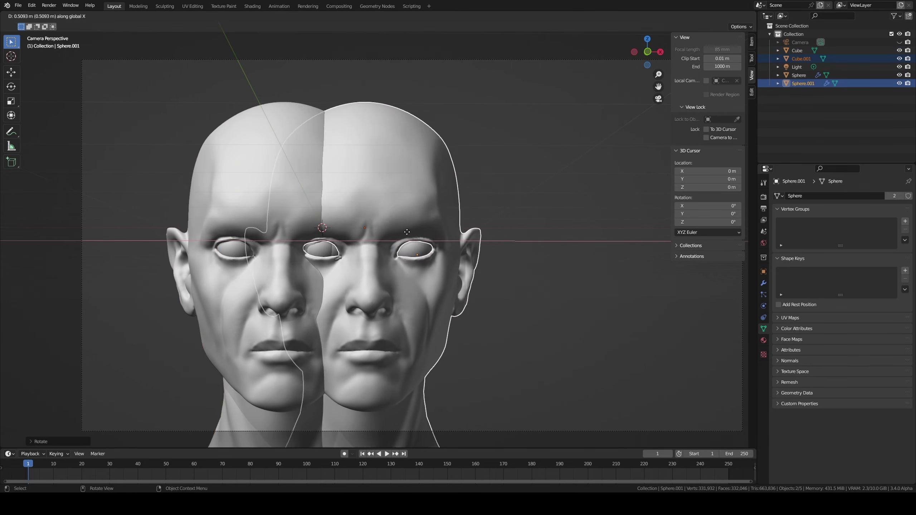
key("r")
key("z")
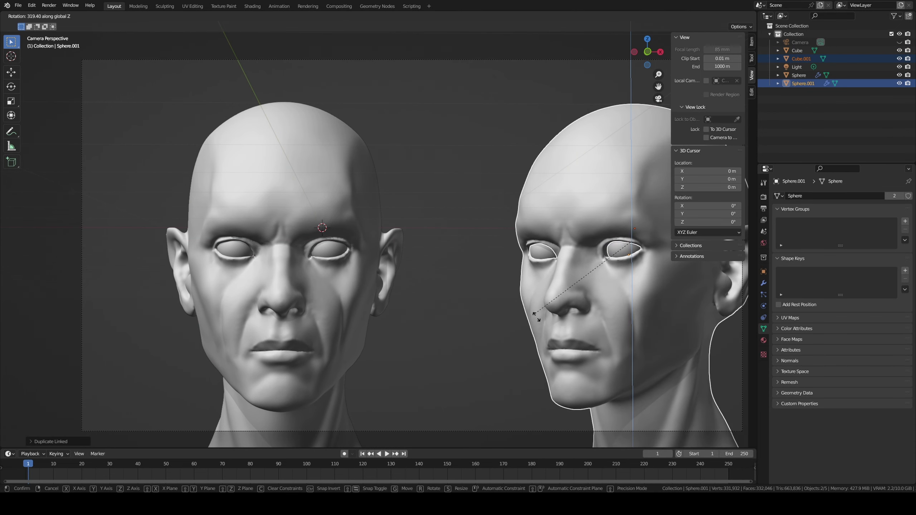
left_click(641, 261)
key("g")
key("x")
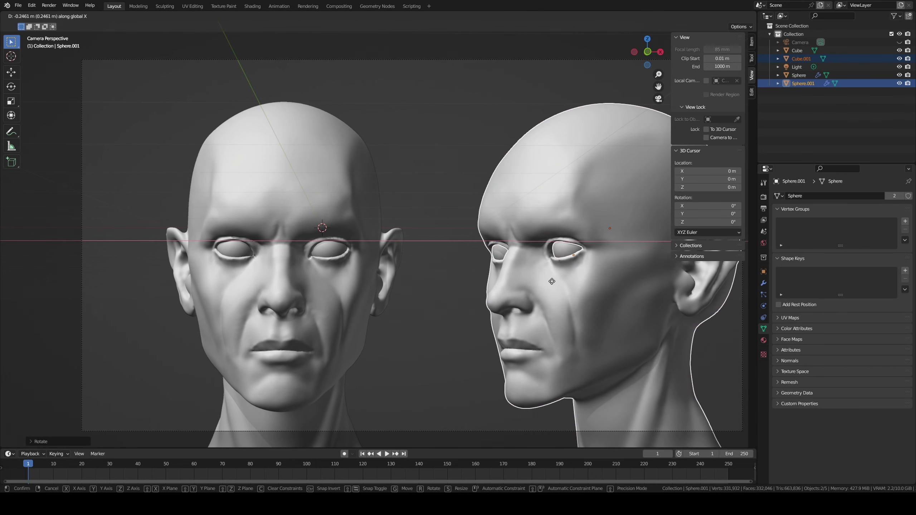
left_click(395, 307)
key("r")
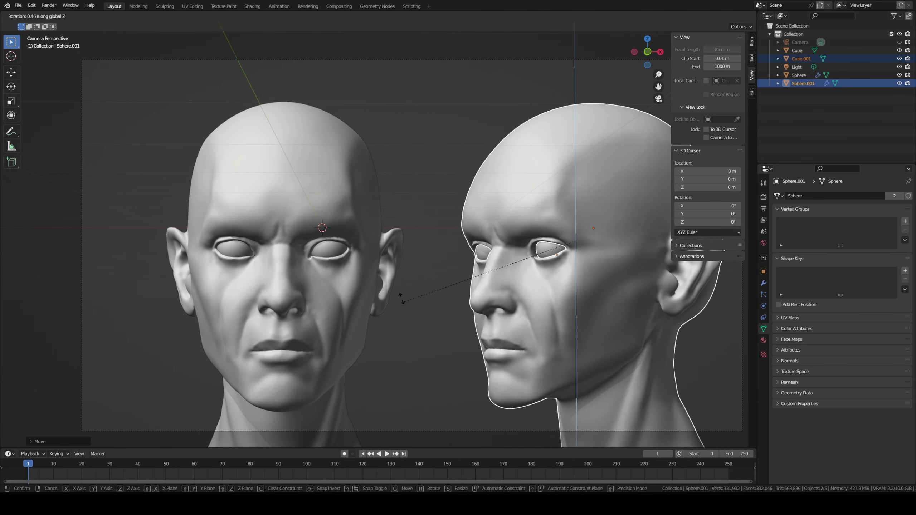
key("z")
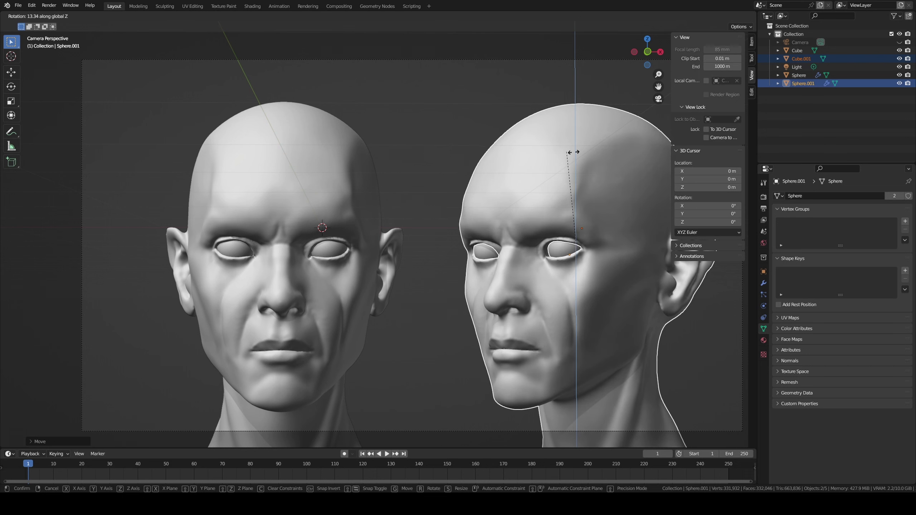
left_click(598, 201)
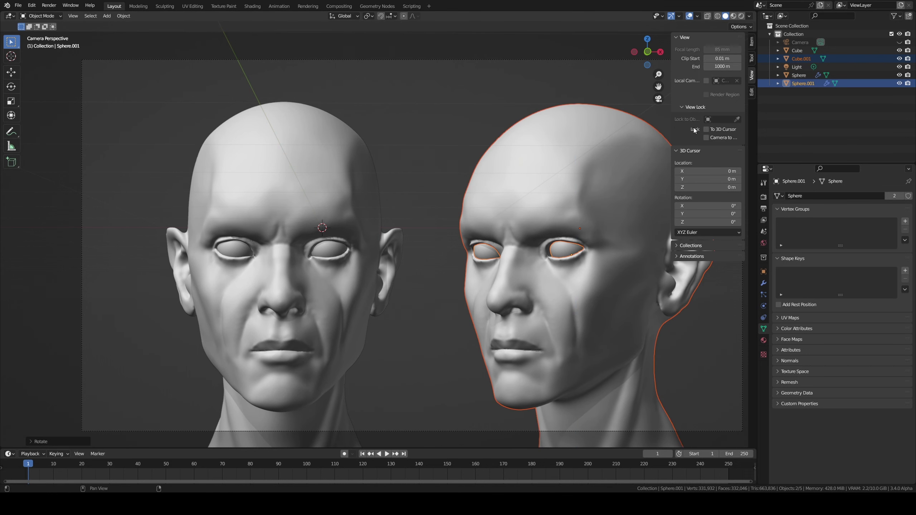
mouse_move(598, 143)
middle_mouse_down("ctrl")
mouse_move(579, 173)
mouse_move(564, 177)
middle_mouse_up("ctrl")
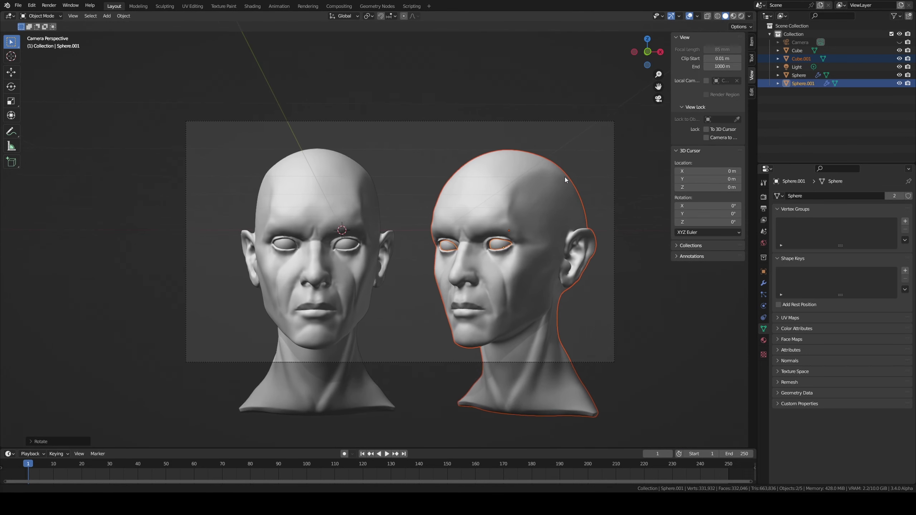
Step: Shift the left head further along X, deselect all and save head1.blend
left_click(345, 247)
key("g")
key("x")
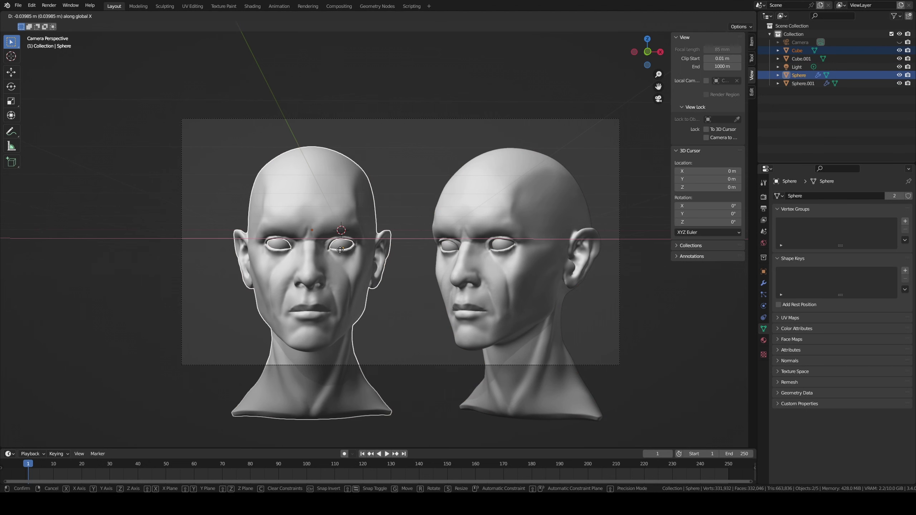
left_click(238, 274)
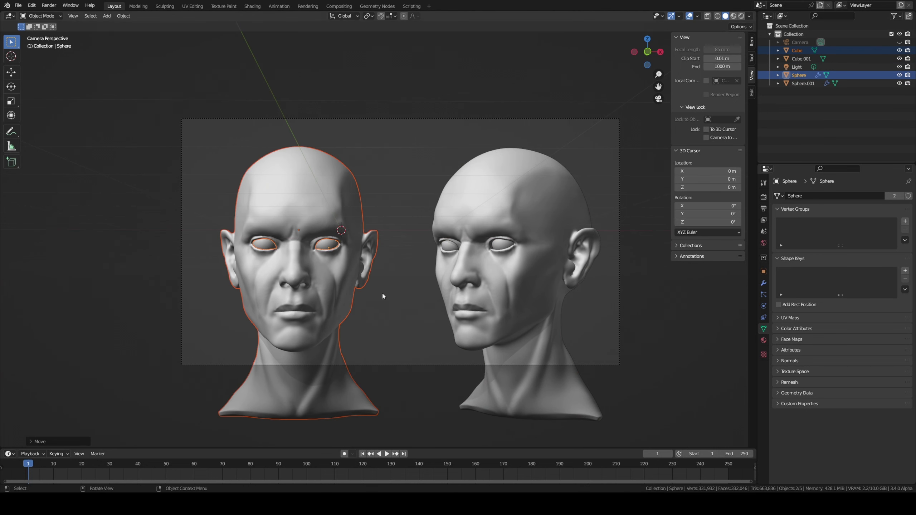
left_click(417, 372)
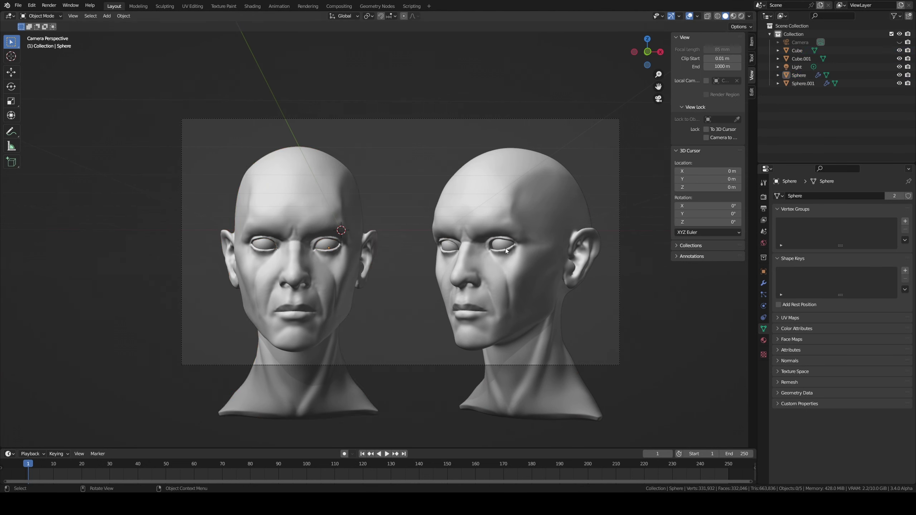
key("ctrl+s")
Step: Delete the duplicate head Cube.001 and sphere Sphere.001, leaving the original head selected
mouse_move(439, 299)
middle_mouse_down("ctrl")
mouse_move(441, 267)
mouse_move(449, 276)
mouse_move(412, 281)
mouse_move(447, 267)
middle_mouse_up("ctrl")
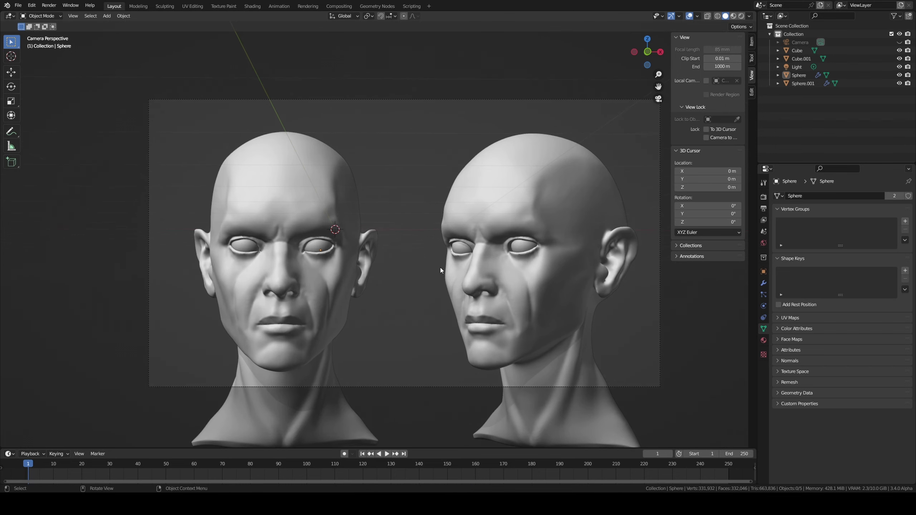
left_click(453, 270)
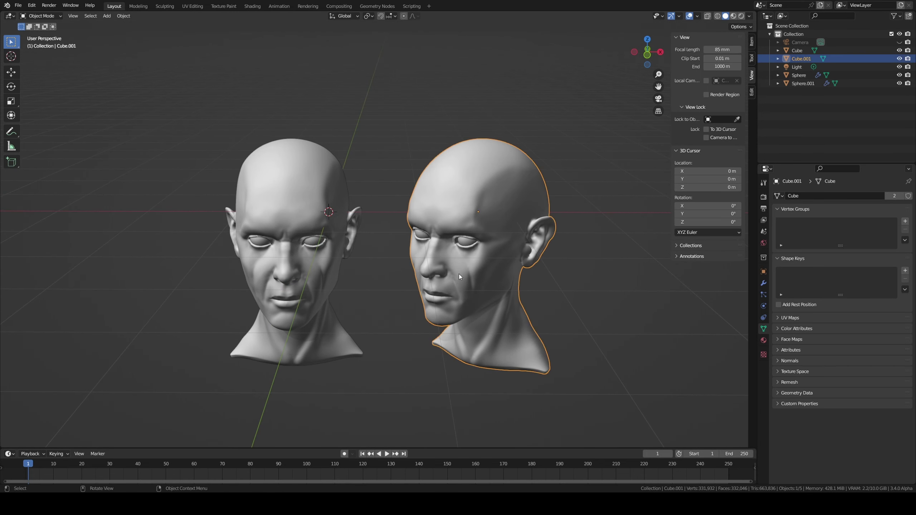
key("x")
left_click(454, 267)
left_click(465, 241)
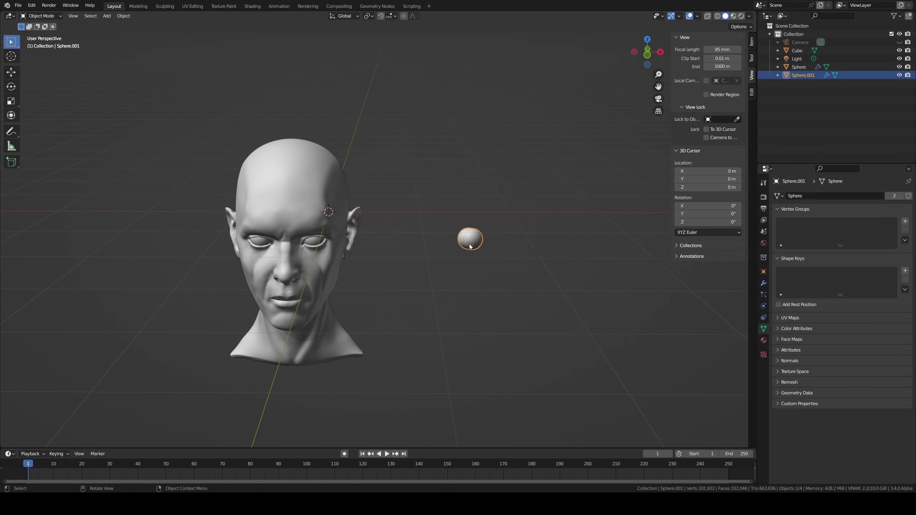
key("x")
left_click(447, 245)
left_click(273, 276)
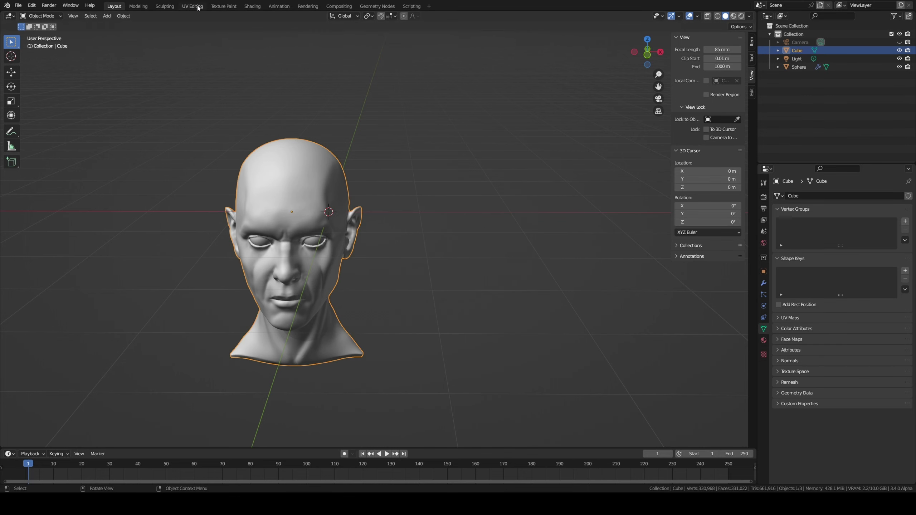
Step: In the Sculpting workspace, set the Clay Strips brush radius to 48 px
left_click(165, 6)
scroll(375, 252, "up", 2)
scroll(376, 252, "up", 3)
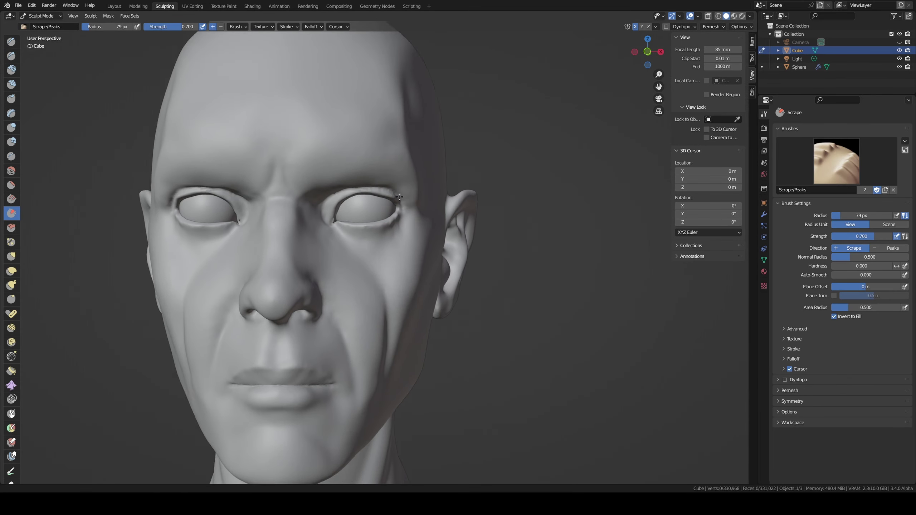
scroll(376, 253, "up", 3)
middle_click_drag(375, 252, 327, 286)
key("c")
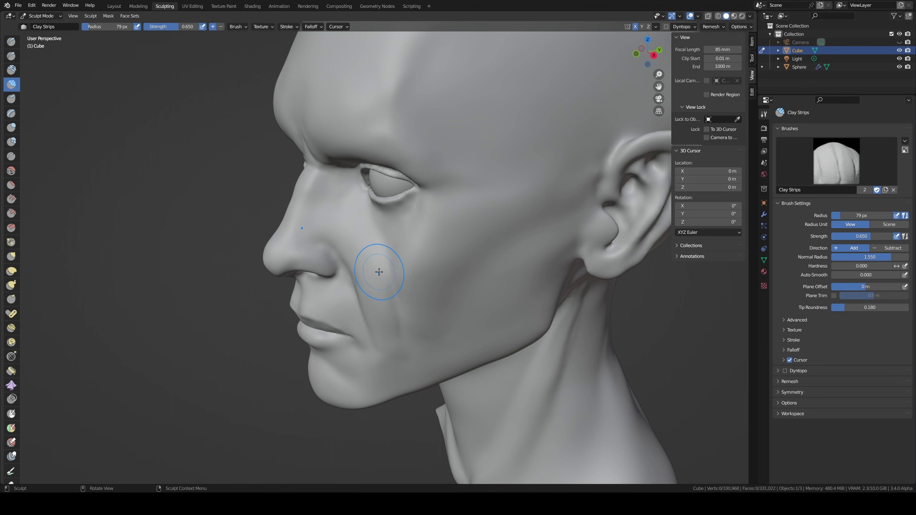
key("f")
left_click(375, 272)
mouse_move(376, 273)
middle_mouse_down()
mouse_move(441, 248)
mouse_move(426, 249)
middle_mouse_up()
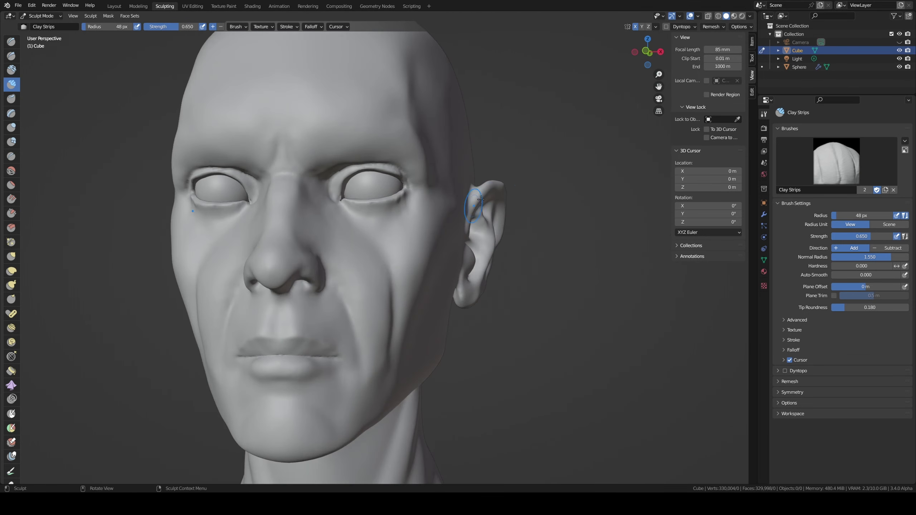
Step: Try brighter and bluish studio lights, applying a neutral grey one
left_click(750, 16)
left_click(737, 73)
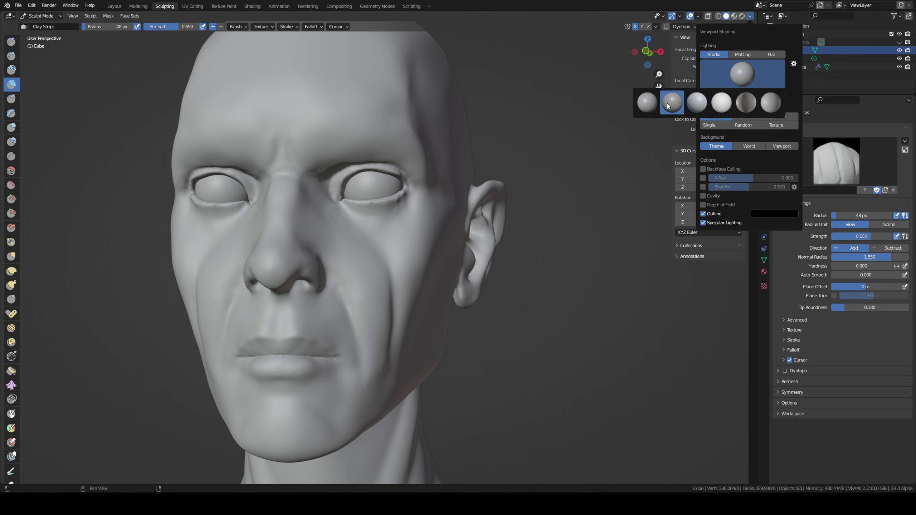
left_click(737, 74)
left_click(716, 106)
left_click(726, 71)
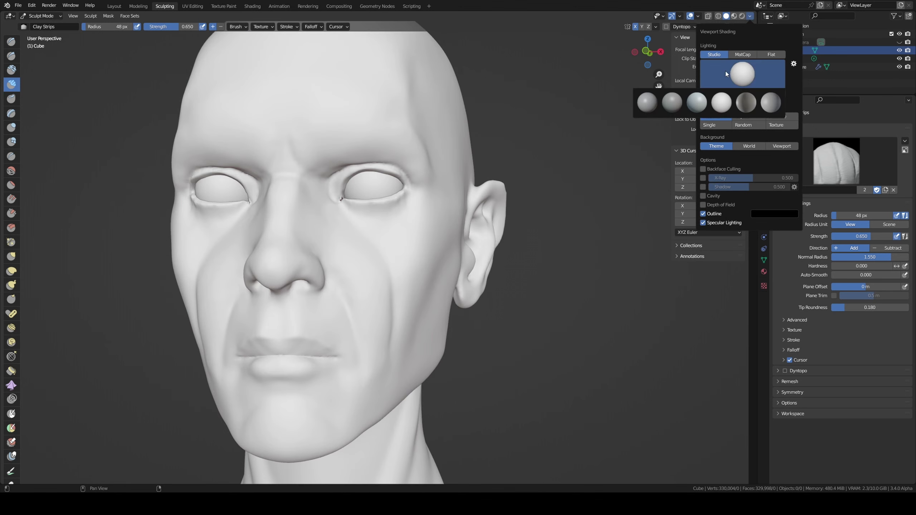
left_click(696, 103)
left_click(720, 73)
left_click(678, 102)
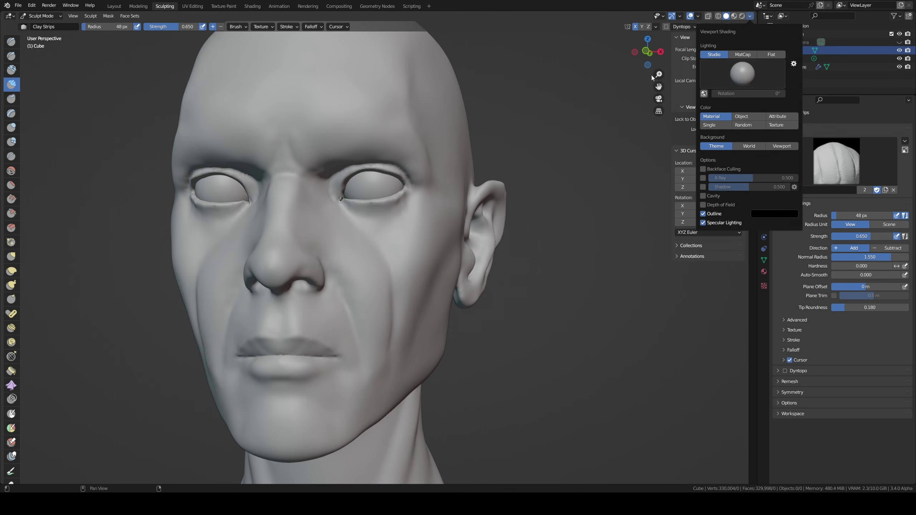
Step: Cycle through more studio lights, including a darker, moodier one
left_click(750, 15)
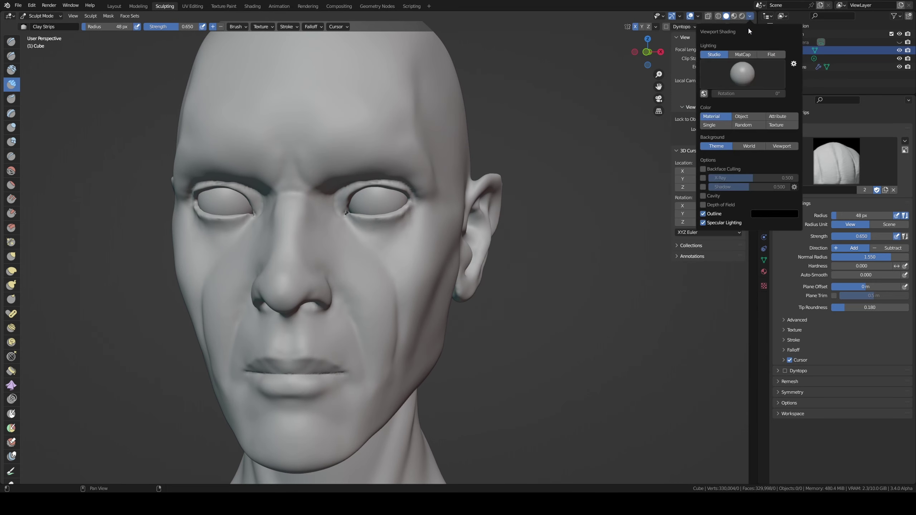
left_click(755, 81)
left_click(754, 80)
left_click(758, 97)
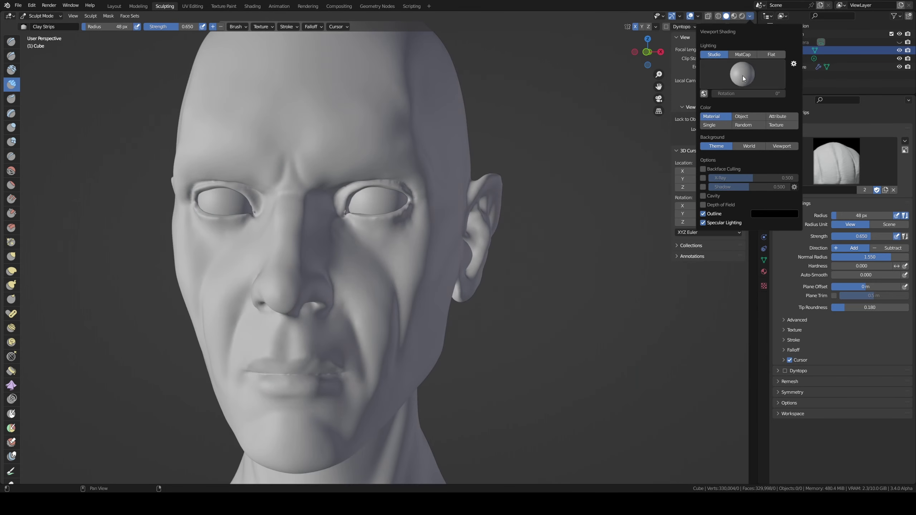
left_click(743, 76)
left_click(745, 98)
left_click(741, 71)
left_click(725, 106)
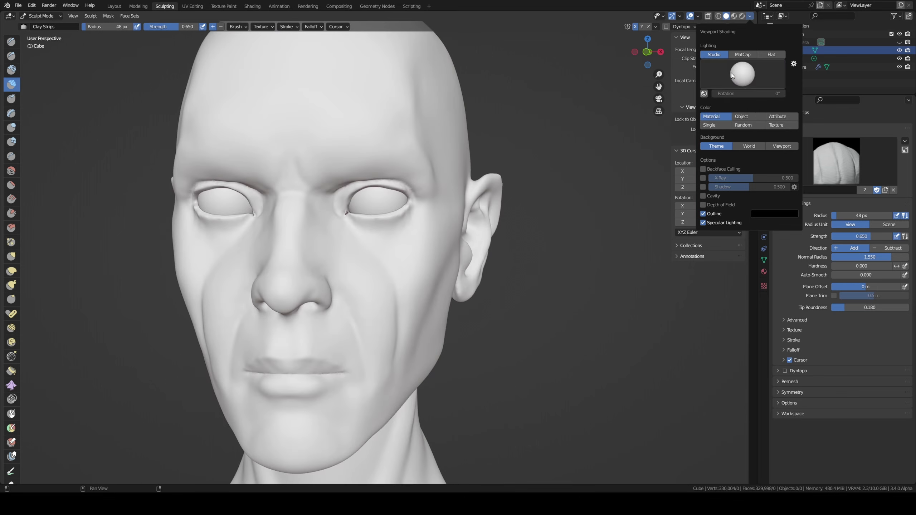
Step: Settle on a neutral matte studio light and close the shading options
left_click(732, 73)
left_click(672, 102)
left_click(742, 74)
left_click(649, 102)
left_click(719, 74)
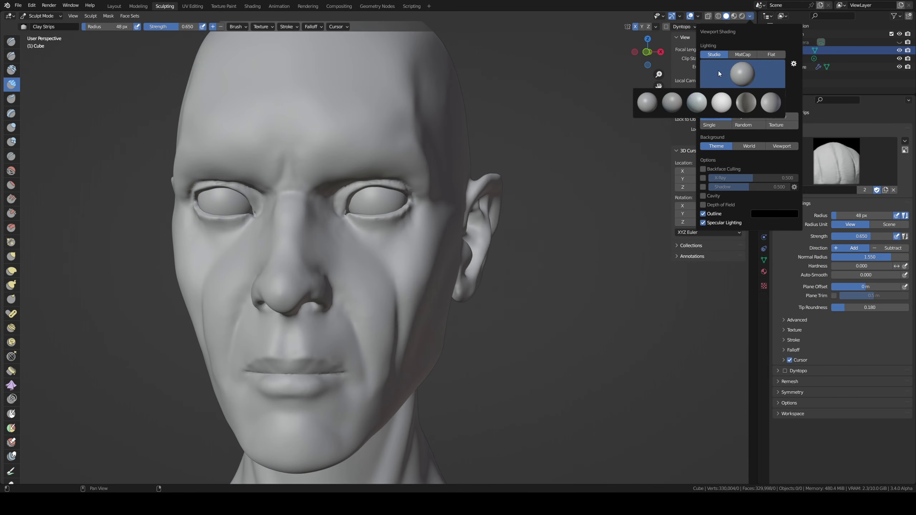
left_click(674, 104)
left_click(726, 67)
left_click(646, 103)
Step: Light the whole head with a different studio light
scroll(390, 207, "down", 3)
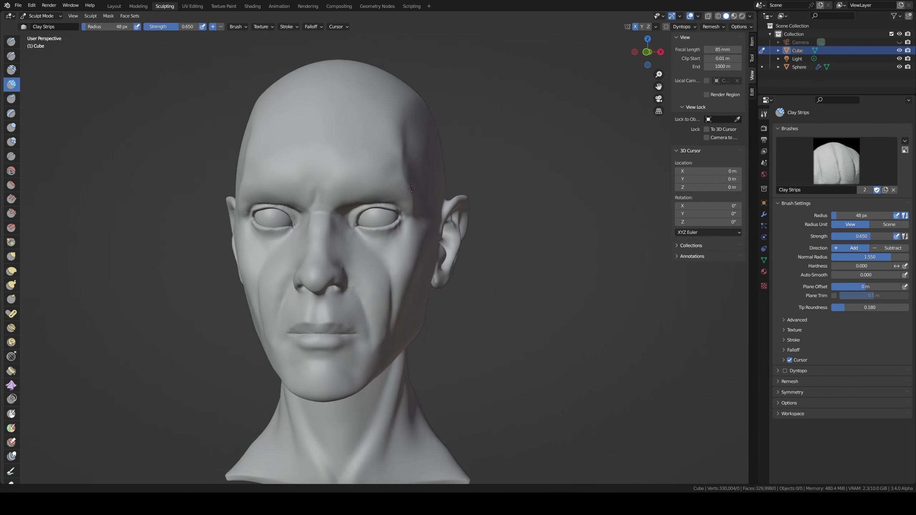
mouse_move(361, 202)
middle_mouse_down()
mouse_move(390, 208)
mouse_move(376, 245)
mouse_move(390, 261)
mouse_move(451, 293)
middle_mouse_up()
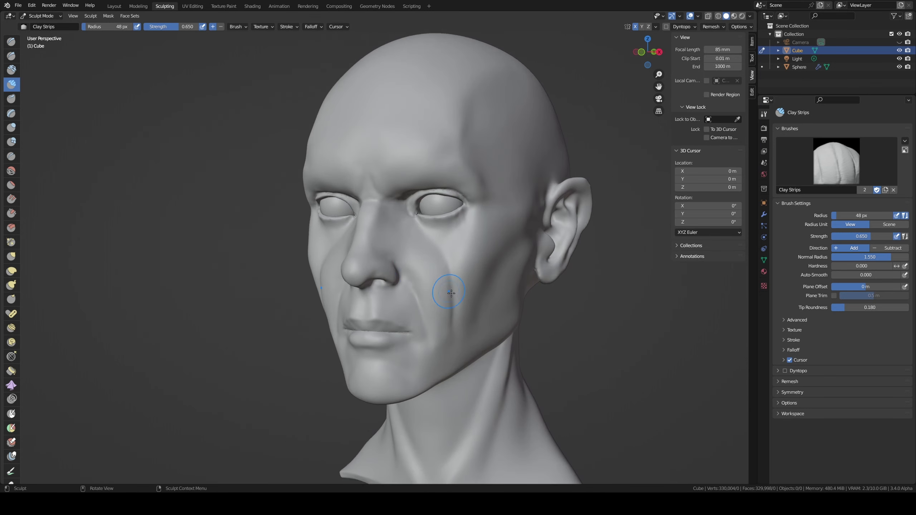
left_click(749, 18)
left_click(732, 66)
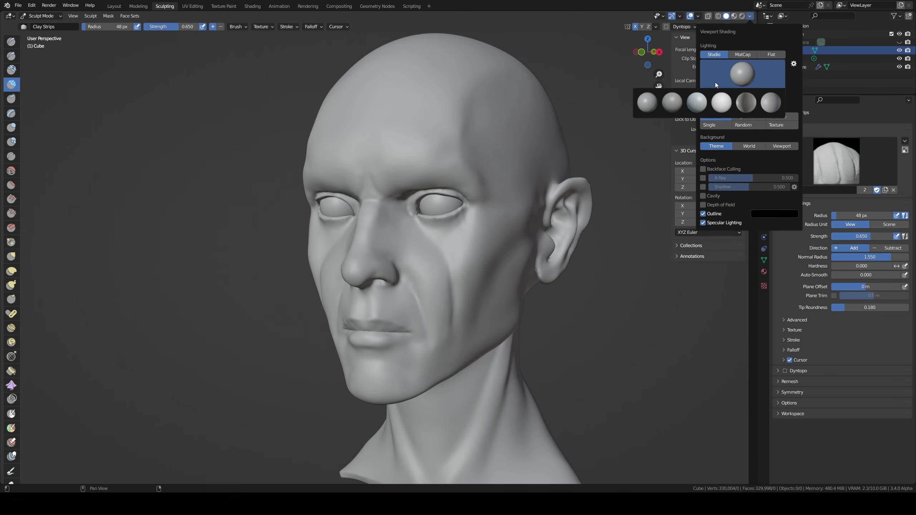
left_click(716, 82)
Step: Fill and soften the cheek groove beside the nose with Clay Strips at 55 px
mouse_move(469, 170)
middle_mouse_down()
mouse_move(487, 170)
mouse_move(468, 169)
middle_mouse_up()
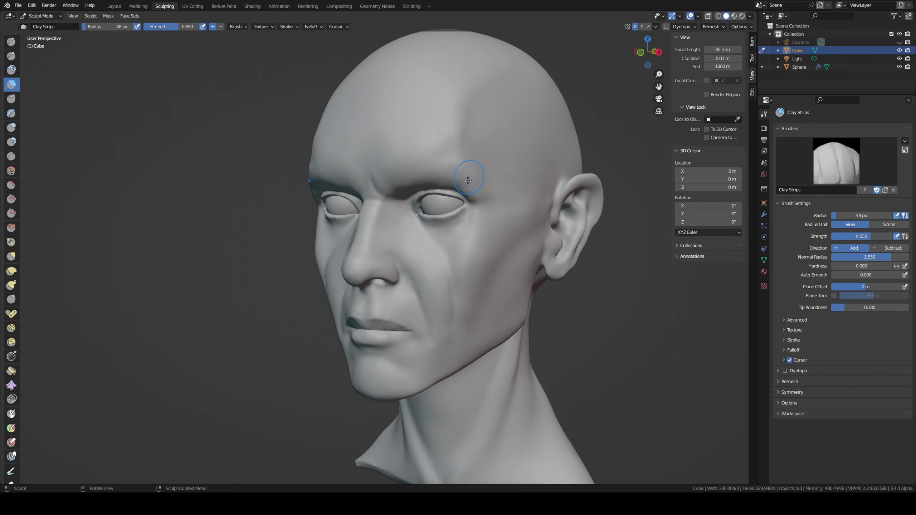
scroll(445, 277, "up", 2)
left_click_drag(454, 280, 456, 285)
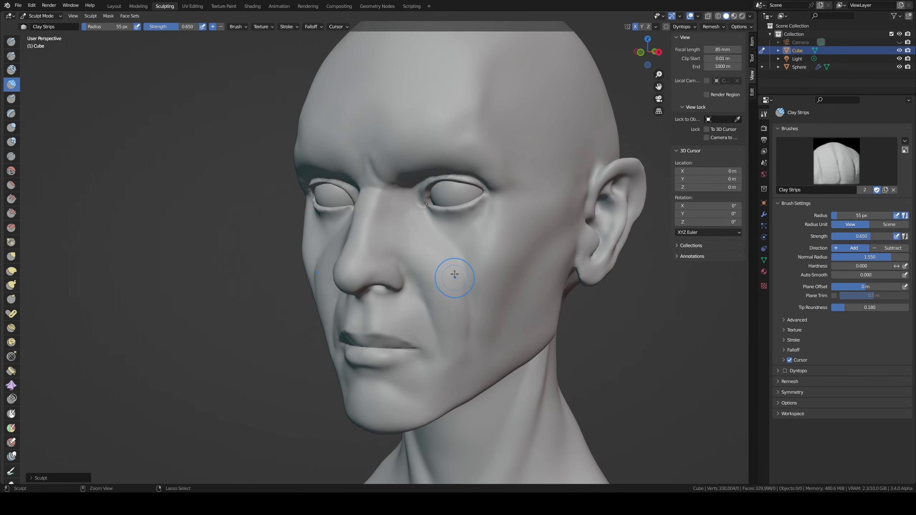
mouse_move(457, 309)
middle_mouse_down()
mouse_move(505, 303)
mouse_move(454, 290)
middle_mouse_up()
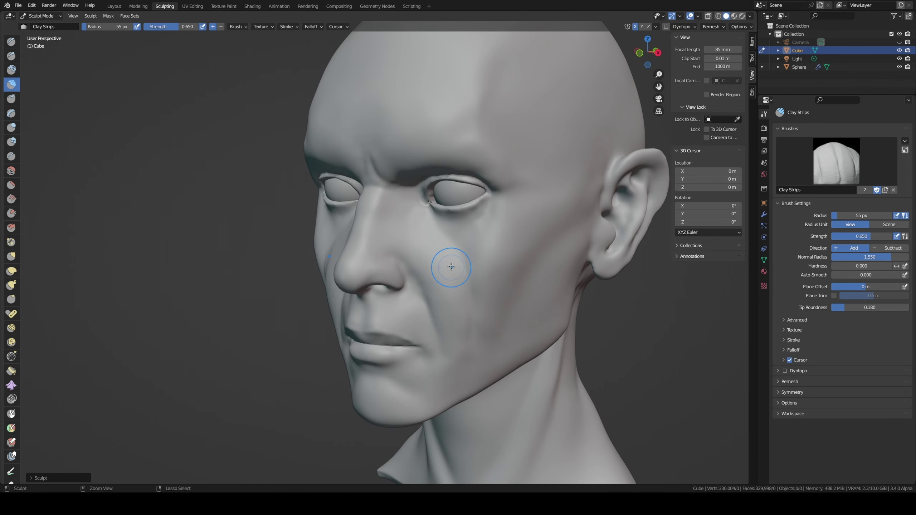
middle_click_drag(458, 287, 467, 322)
mouse_move(451, 263)
left_mouse_down()
mouse_move(450, 287)
mouse_move(446, 262)
mouse_move(453, 273)
left_mouse_up()
middle_click_drag(450, 254, 475, 246)
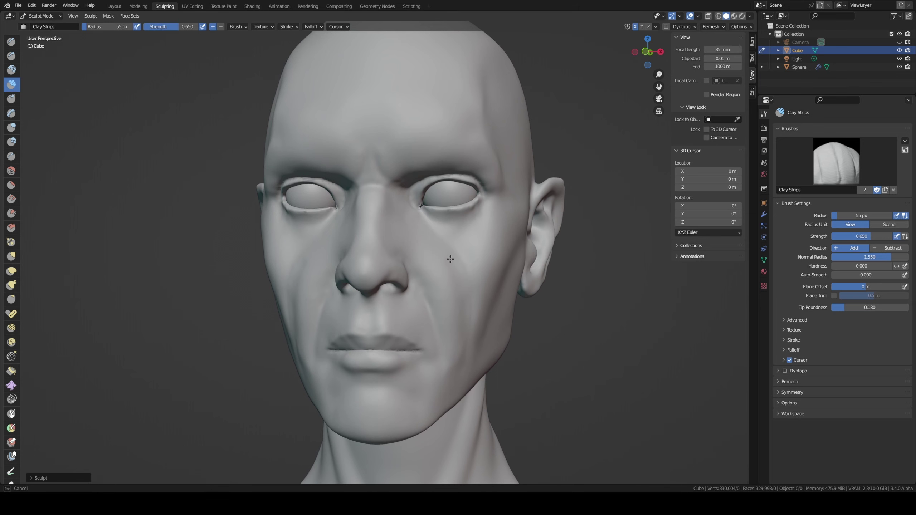
Step: Carve a thin crease down the right cheek with Draw Sharp at a 20 px radius
key("shift+x")
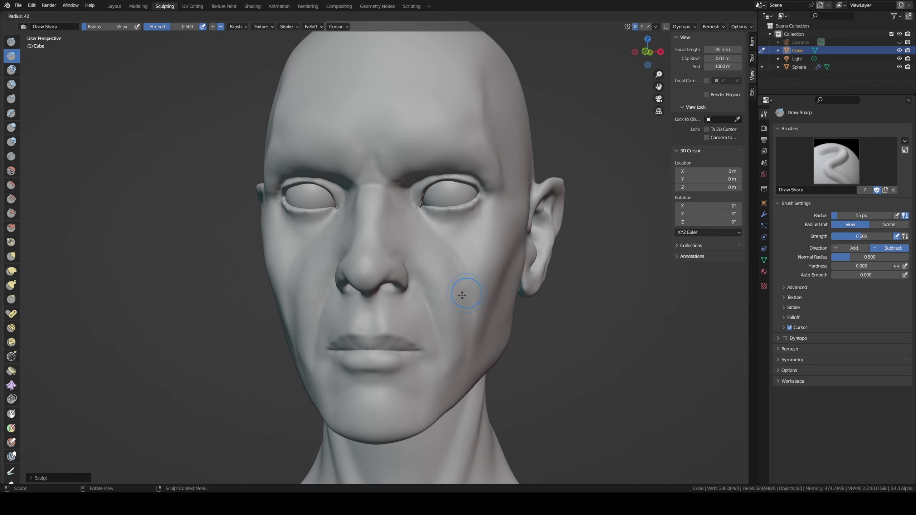
key("f")
left_click(464, 276)
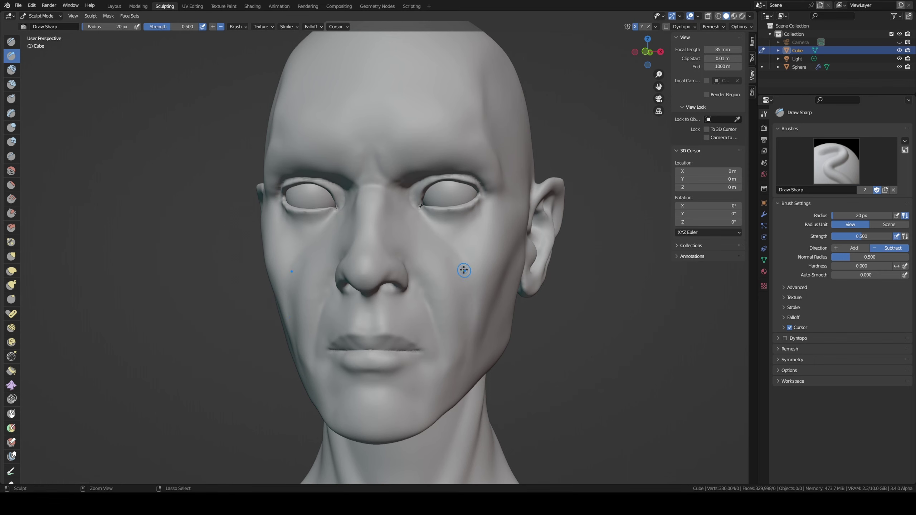
mouse_move(472, 303)
left_mouse_down()
mouse_move(471, 330)
mouse_move(465, 274)
mouse_move(472, 318)
left_mouse_up()
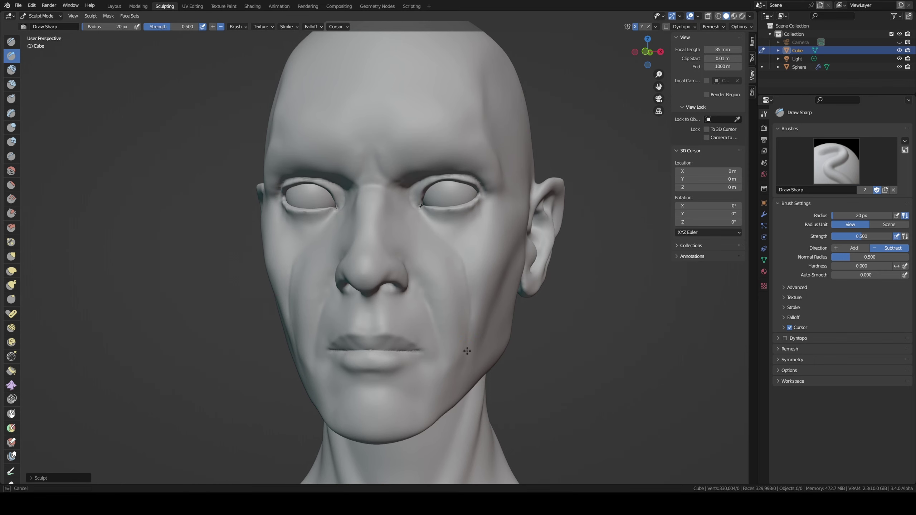
left_click_drag(467, 351, 471, 274)
key("shift+c")
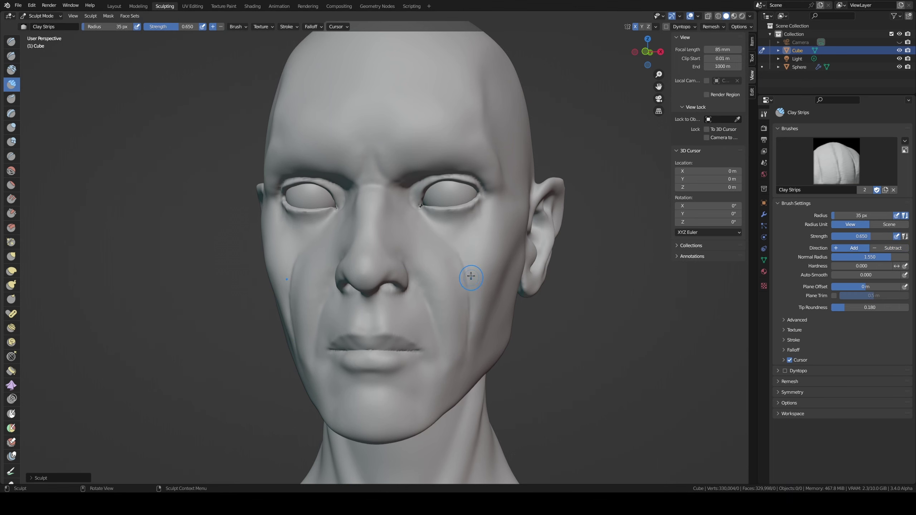
Step: Build up the right cheek crease with Clay Strips, save head1.blend, and return to Layout
mouse_move(474, 271)
left_mouse_down()
mouse_move(472, 345)
mouse_move(457, 290)
mouse_move(445, 281)
left_mouse_up()
mouse_move(458, 356)
middle_mouse_down()
mouse_move(452, 318)
mouse_move(480, 307)
mouse_move(483, 321)
middle_mouse_up()
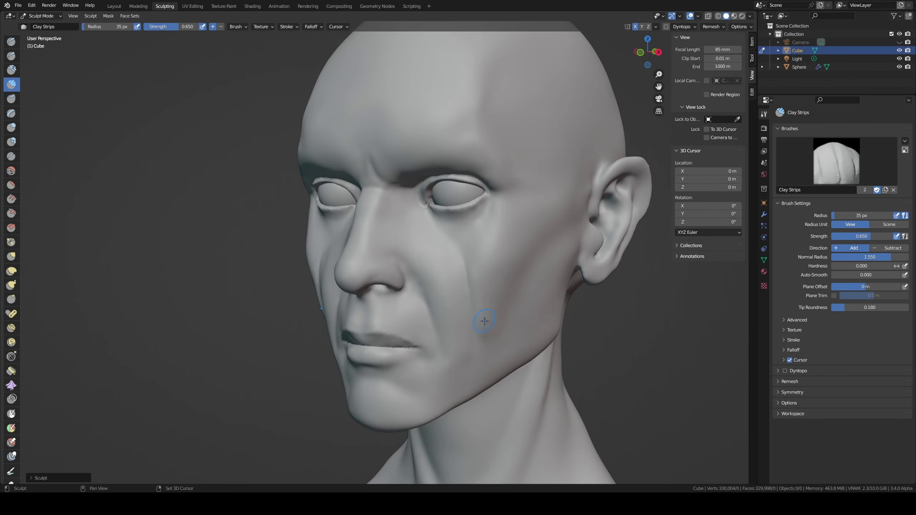
left_click_drag(485, 333, 486, 333)
mouse_move(475, 266)
middle_mouse_down()
mouse_move(491, 327)
mouse_move(477, 322)
middle_mouse_up()
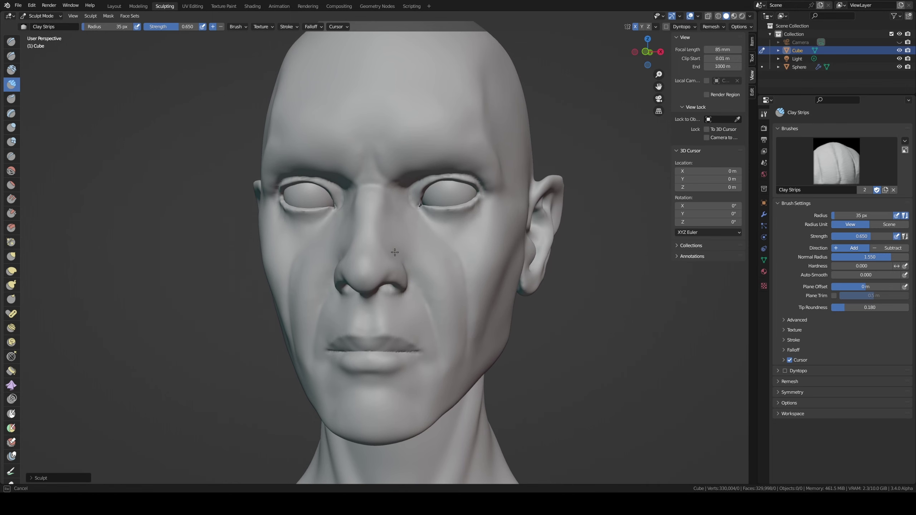
middle_click_drag(419, 288, 413, 298, "shift")
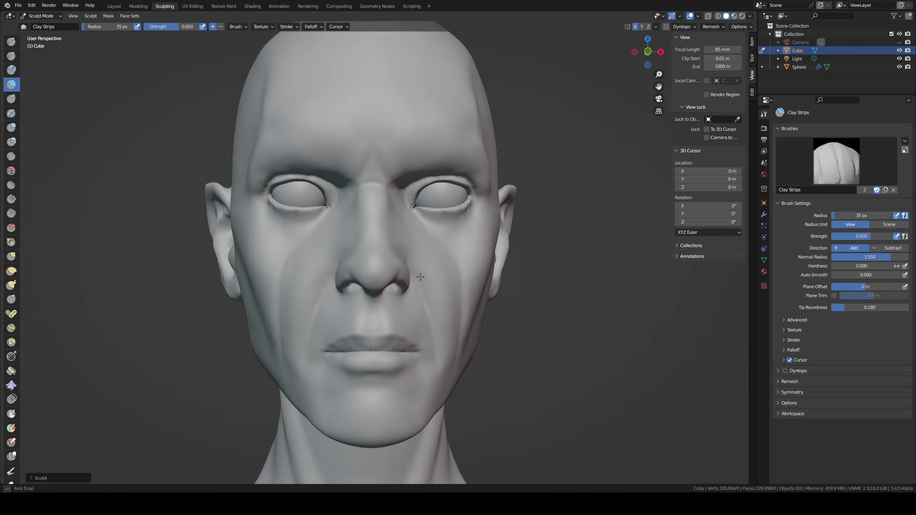
key("ctrl+s")
left_click(114, 6)
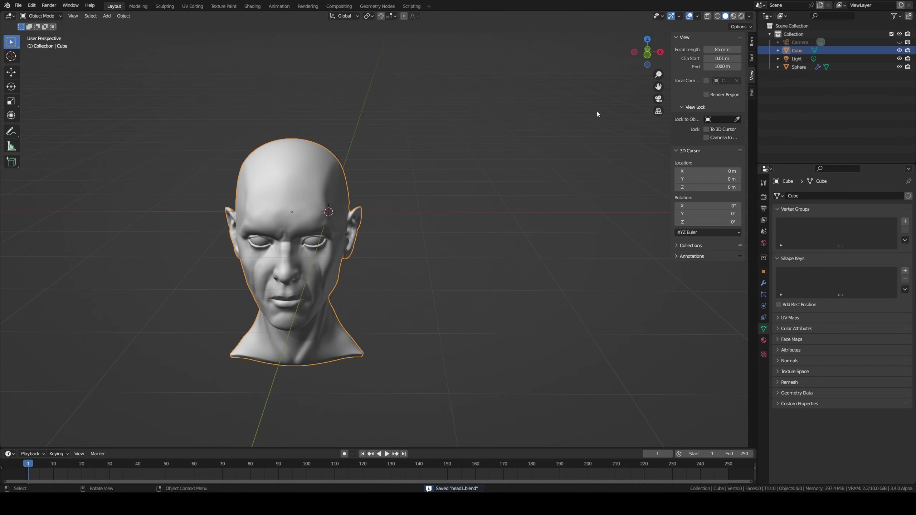
Step: View the scene through the camera and reselect the head, toggling Sculpt Mode on and off
left_click(441, 238)
left_click(660, 102)
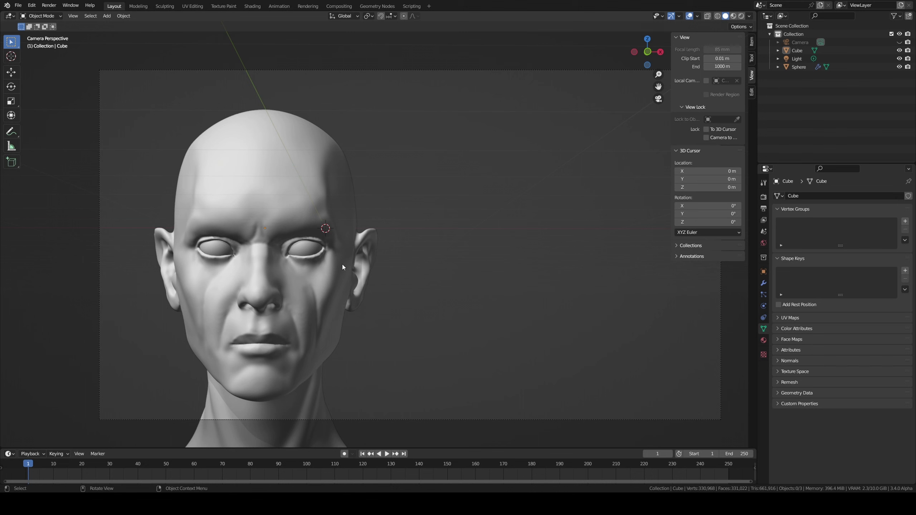
left_click(343, 262)
key("ctrl+Tab")
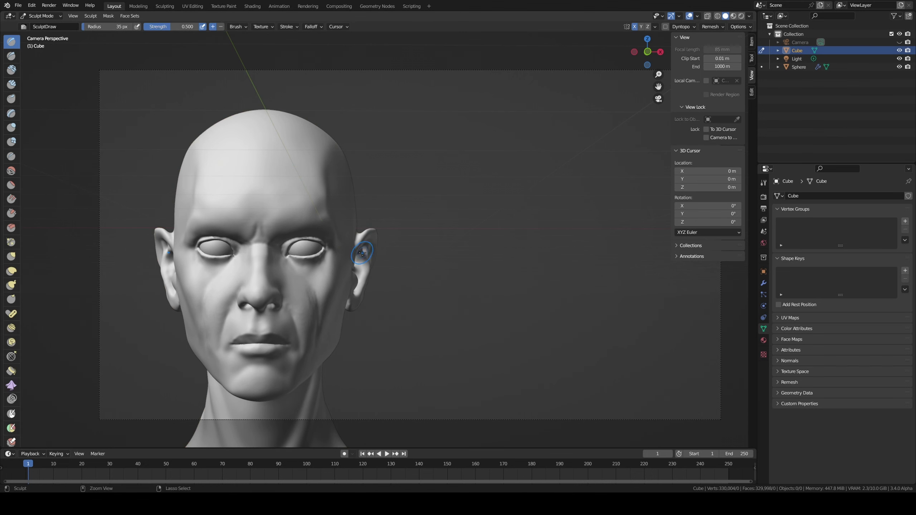
key("ctrl+Tab")
key("ctrl+Tab")
key("ctrl+Tab")
left_click(420, 248)
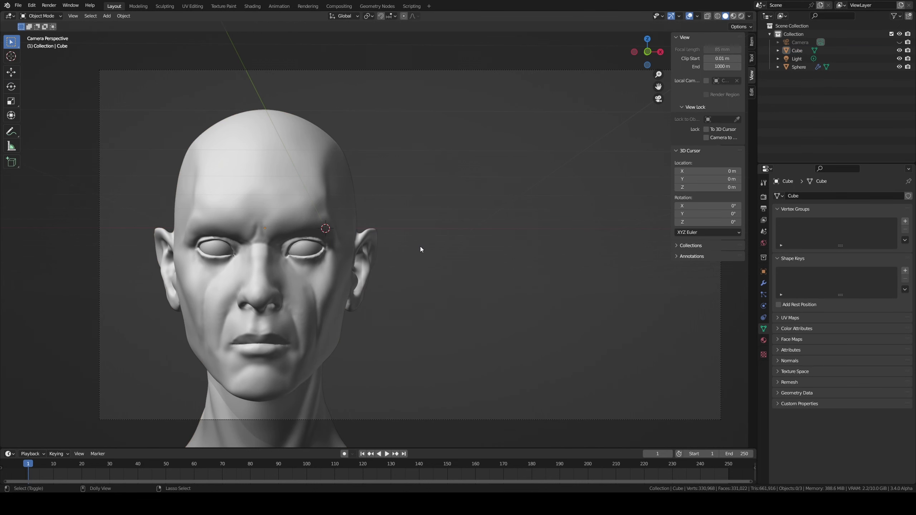
left_click(309, 284)
Step: Back in Sculpting, enlarge the Clay Strips brush radius to 56 px
left_click(165, 7)
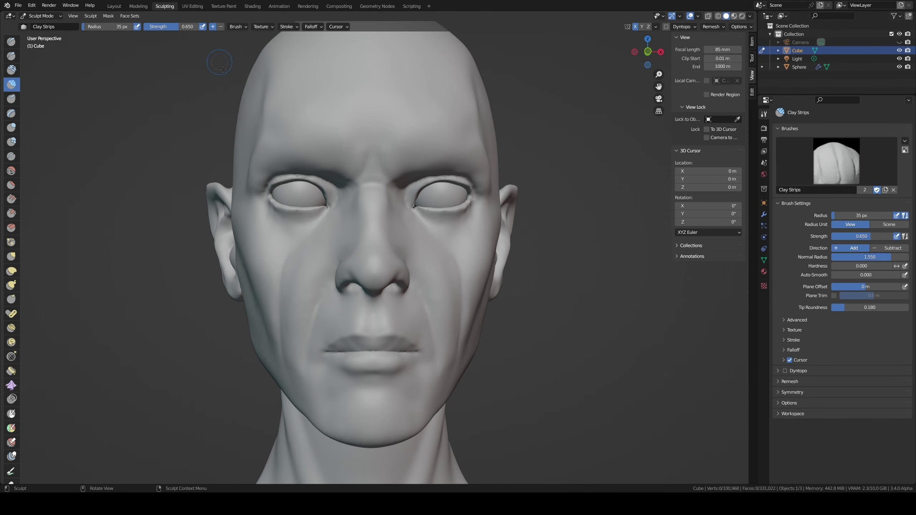
middle_click_drag(445, 323, 408, 206)
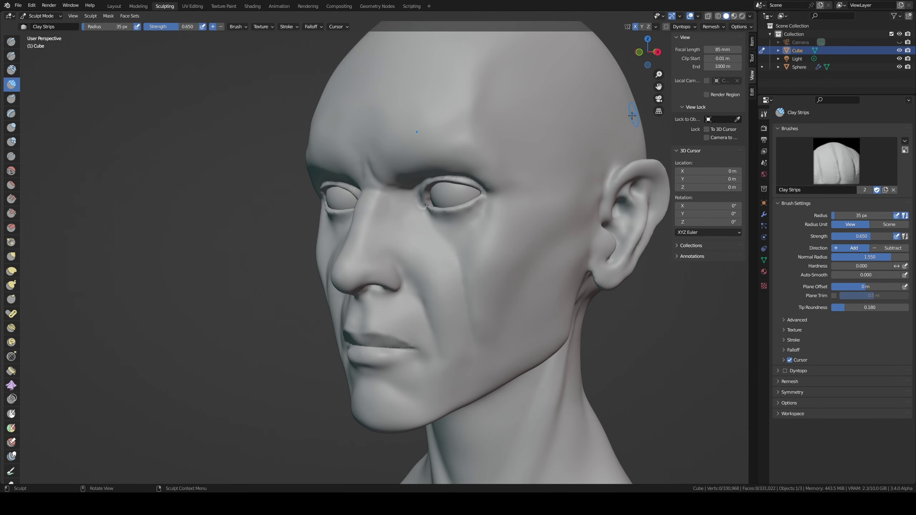
key("f")
left_click(461, 257)
left_click_drag(461, 257, 453, 254)
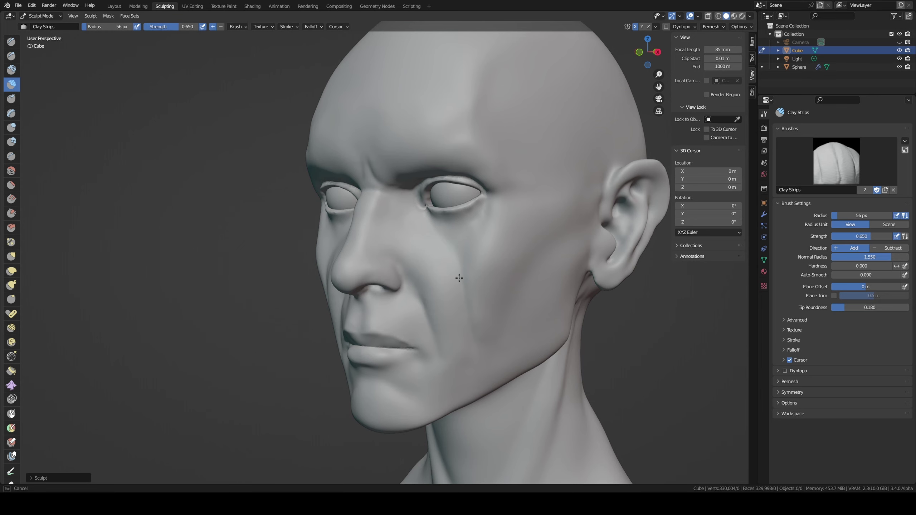
Step: Save head1.blend and return to the Layout camera view of the head
middle_click_drag(460, 278, 485, 221)
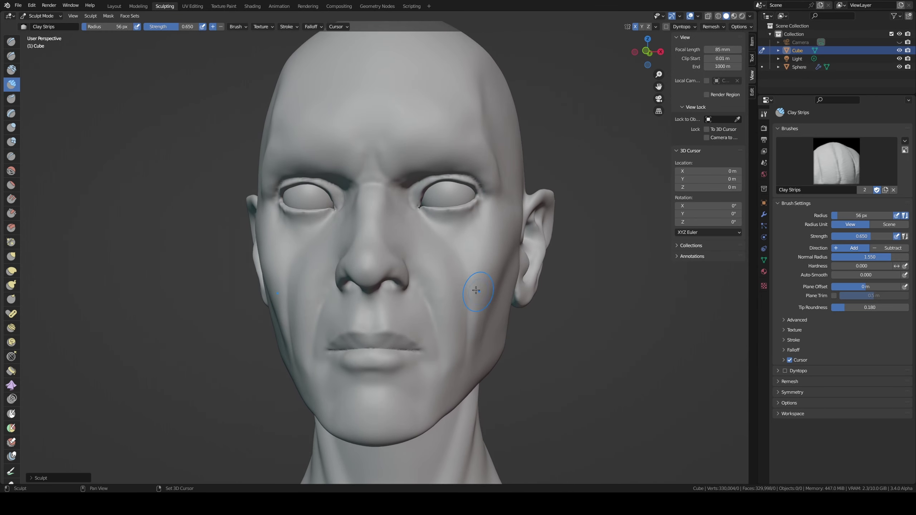
key("ctrl+s")
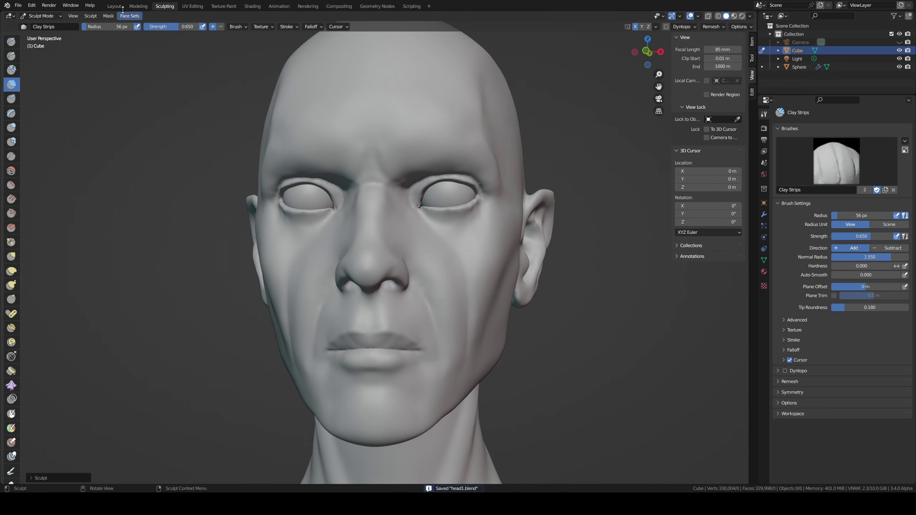
left_click(122, 7)
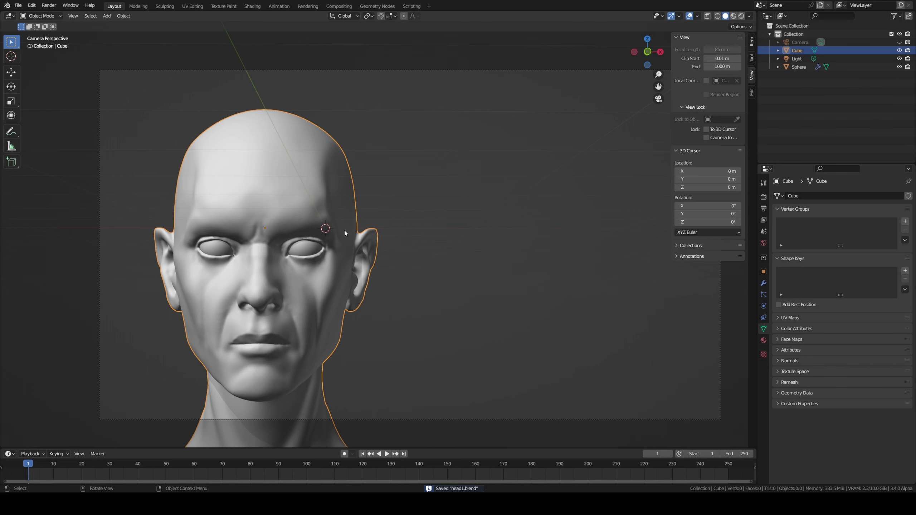
Step: Duplicate the head and eyes, place the copy to the right, and rotate it about Z
left_click(313, 252, "shift")
key("shift+d")
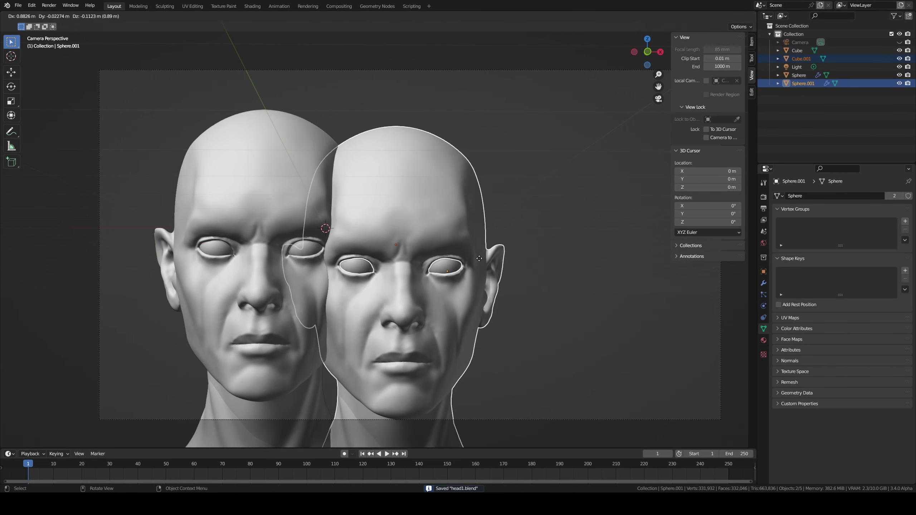
key("z")
key("x")
left_click(638, 265)
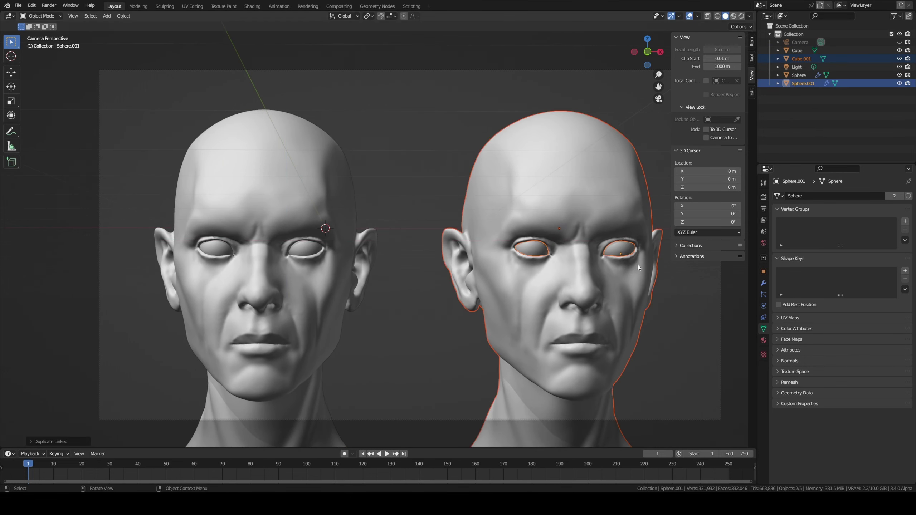
key("r")
key("z")
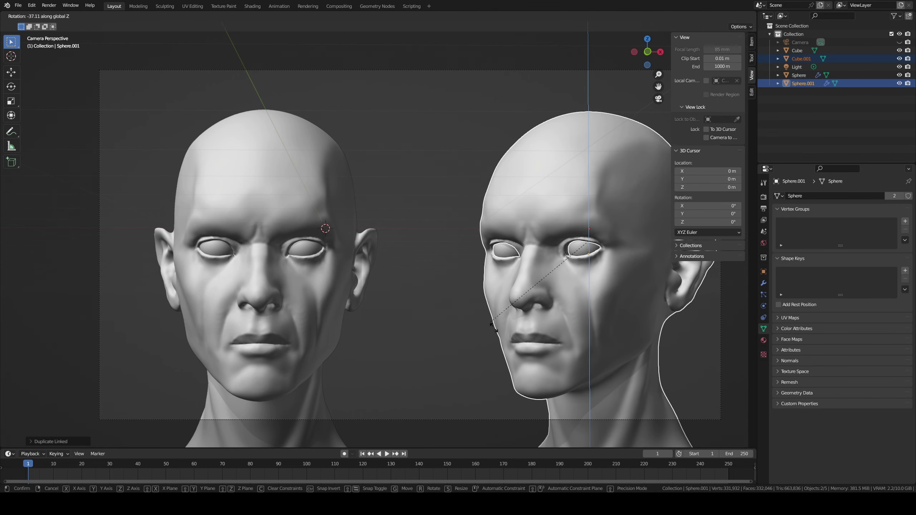
left_click(540, 331)
Step: Reselect the copied head and nudge it along X to its final position
left_click(461, 297)
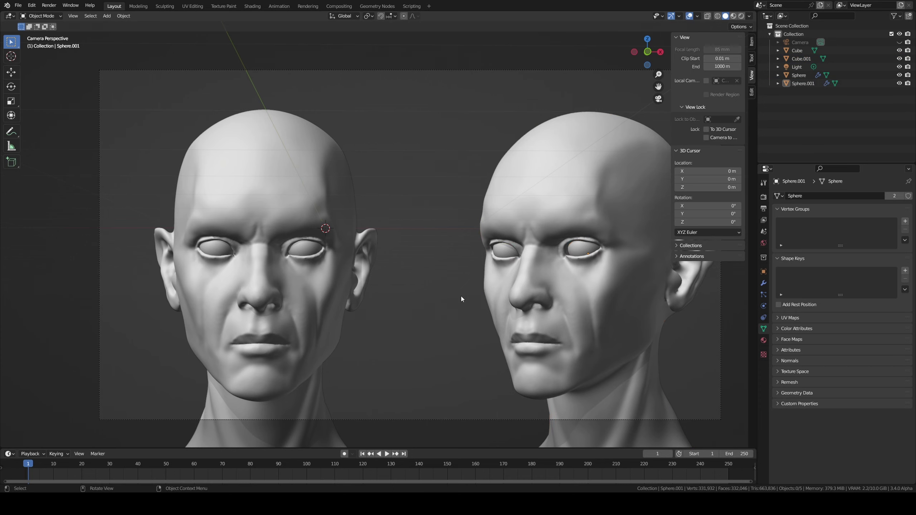
scroll(496, 317, "down", 1)
scroll(536, 291, "down", 1)
left_click(532, 245)
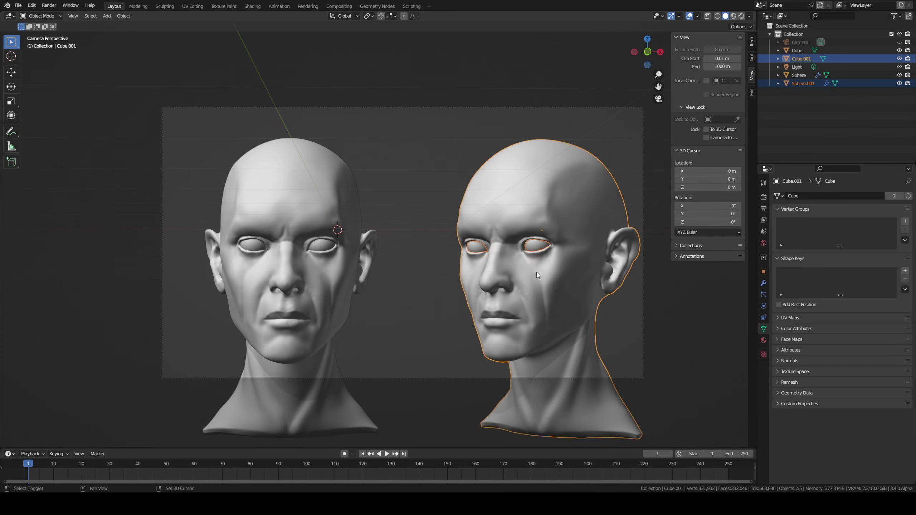
key("g")
key("x")
left_click(494, 285)
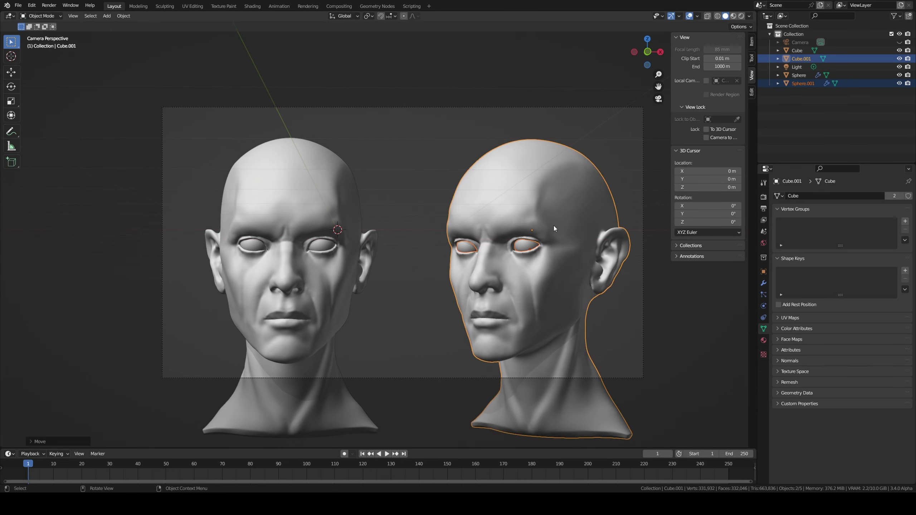
left_click(750, 16)
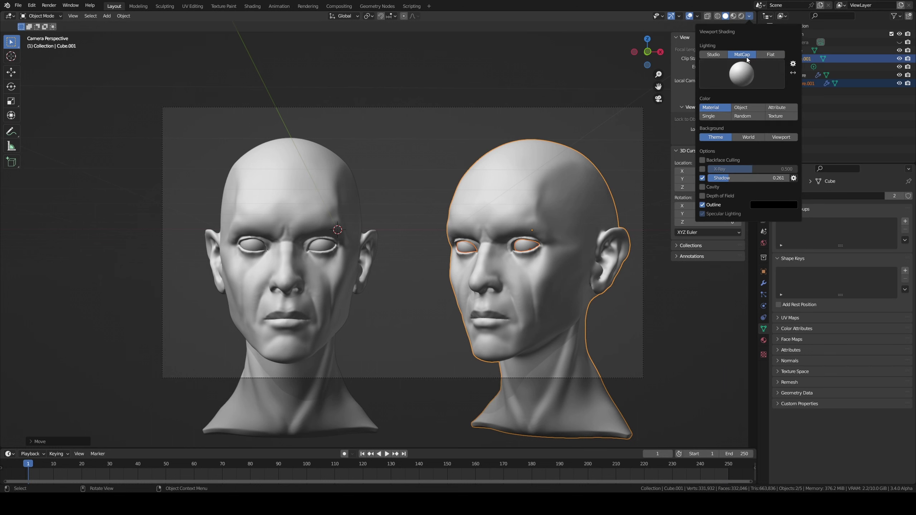
Step: Set the viewport background to a custom dark navy blue colour
left_click(776, 137)
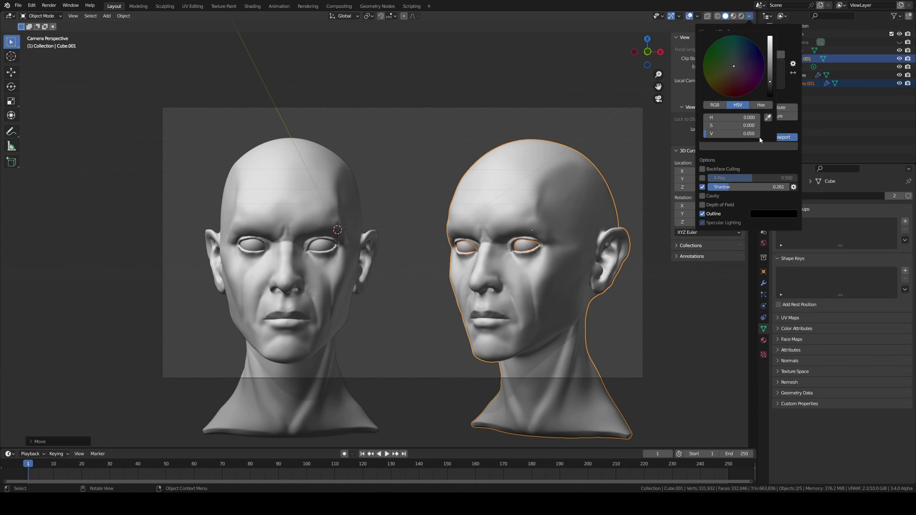
mouse_move(745, 74)
left_mouse_down()
mouse_move(759, 63)
mouse_move(746, 48)
mouse_move(770, 43)
mouse_move(747, 51)
mouse_move(771, 64)
left_mouse_up()
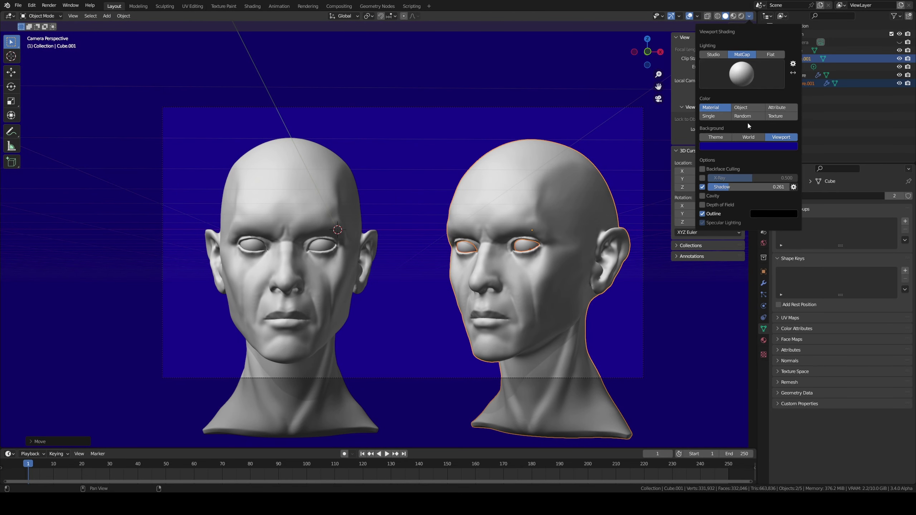
left_click(755, 145)
mouse_move(769, 64)
left_mouse_down()
mouse_move(770, 75)
mouse_move(751, 49)
left_mouse_up()
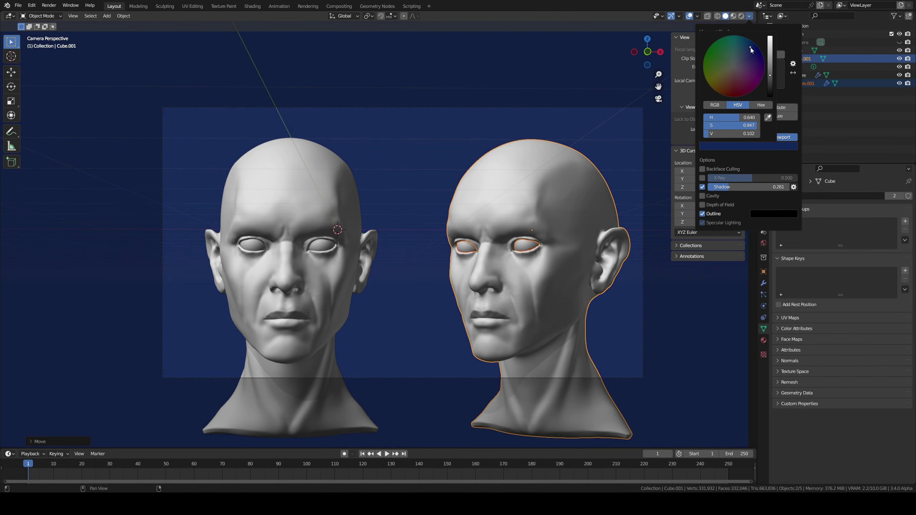
left_click(469, 119)
Step: Save head1.blend and zoom in on both heads
key("ctrl+s")
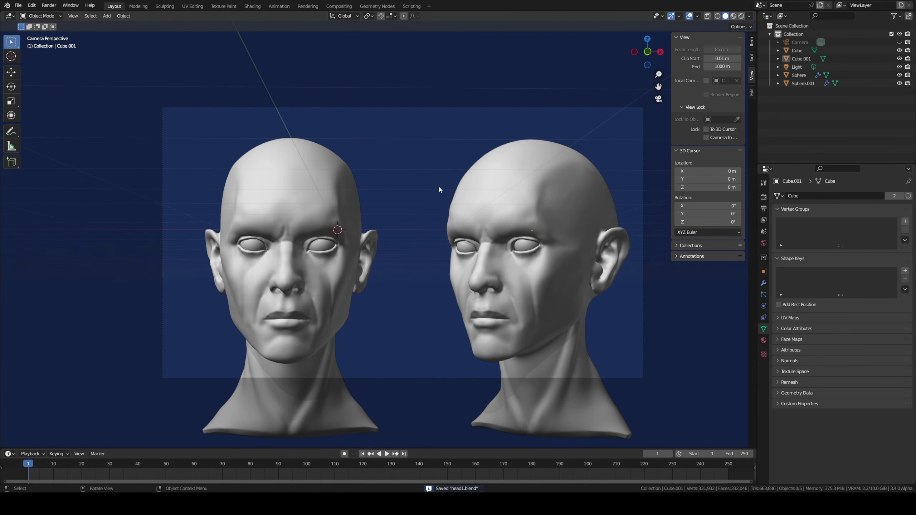
scroll(413, 225, "up", 2)
scroll(419, 220, "up", 1)
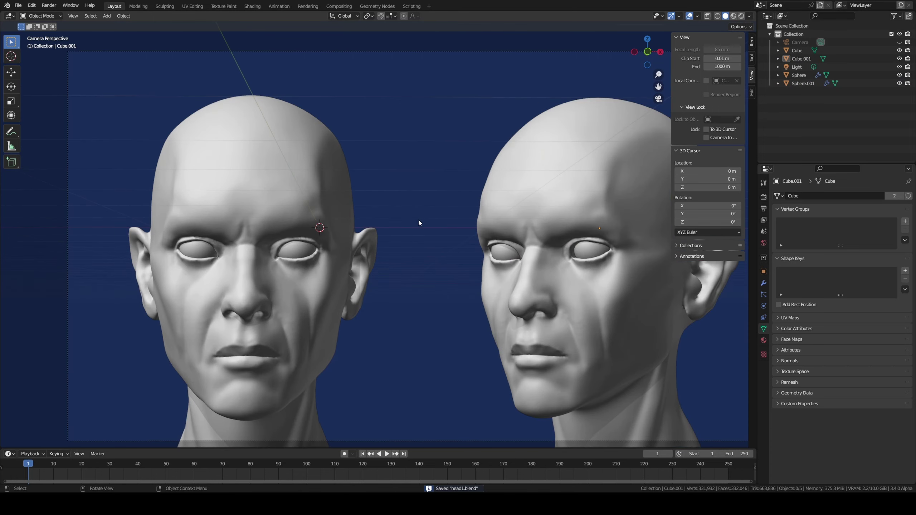